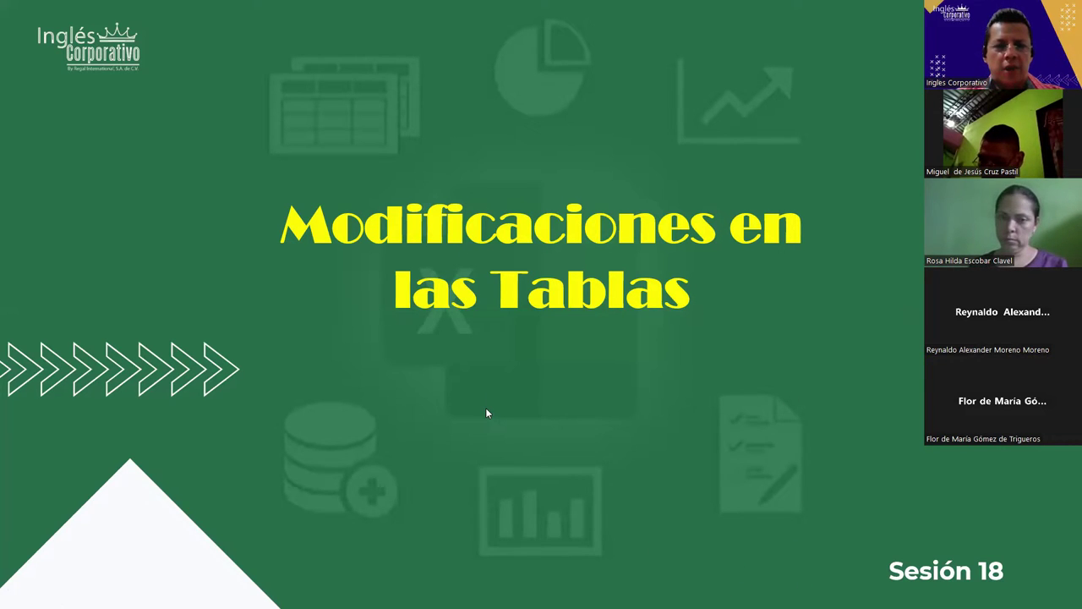
# Advance past the 'Objetivo' slide and switch to the Excel workbook 'Buscar y reemplazar'.
pyautogui.press('Right')
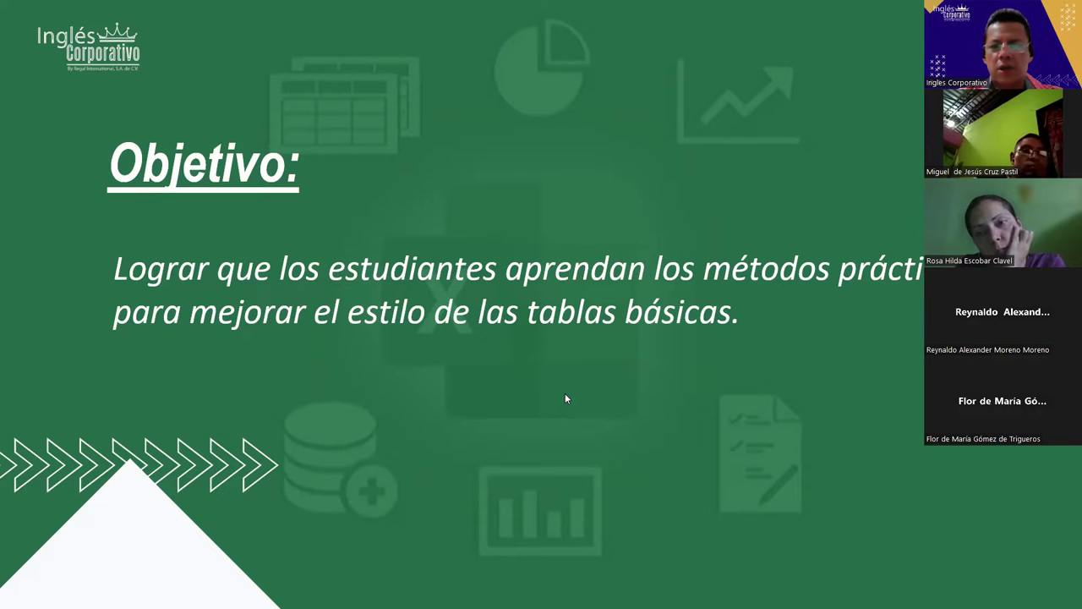
pyautogui.hotkey('alt', 'Tab')
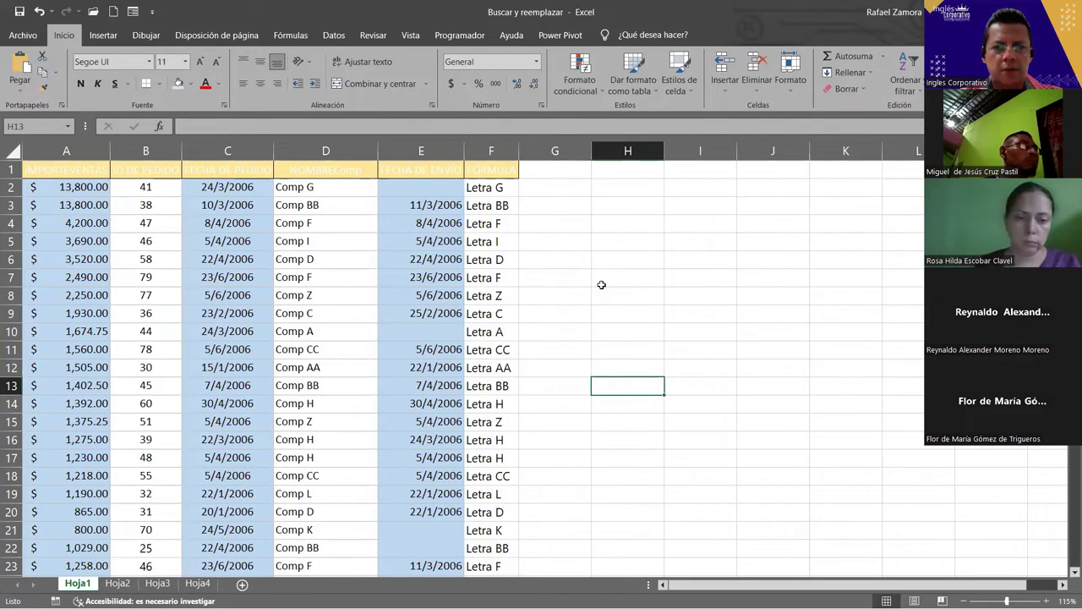
pyautogui.click(574, 351)
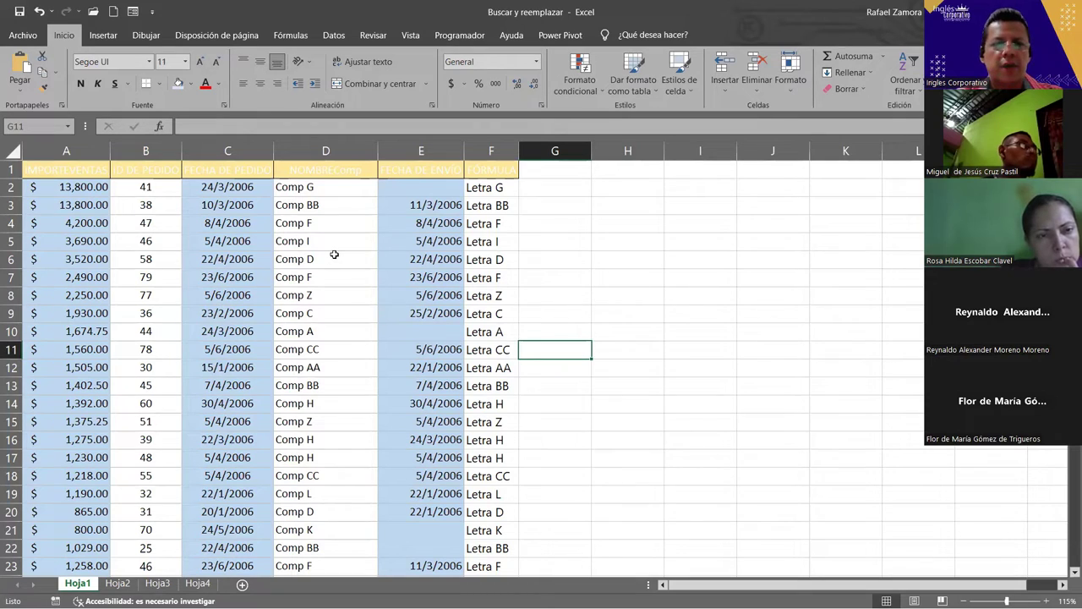
pyautogui.click(203, 238)
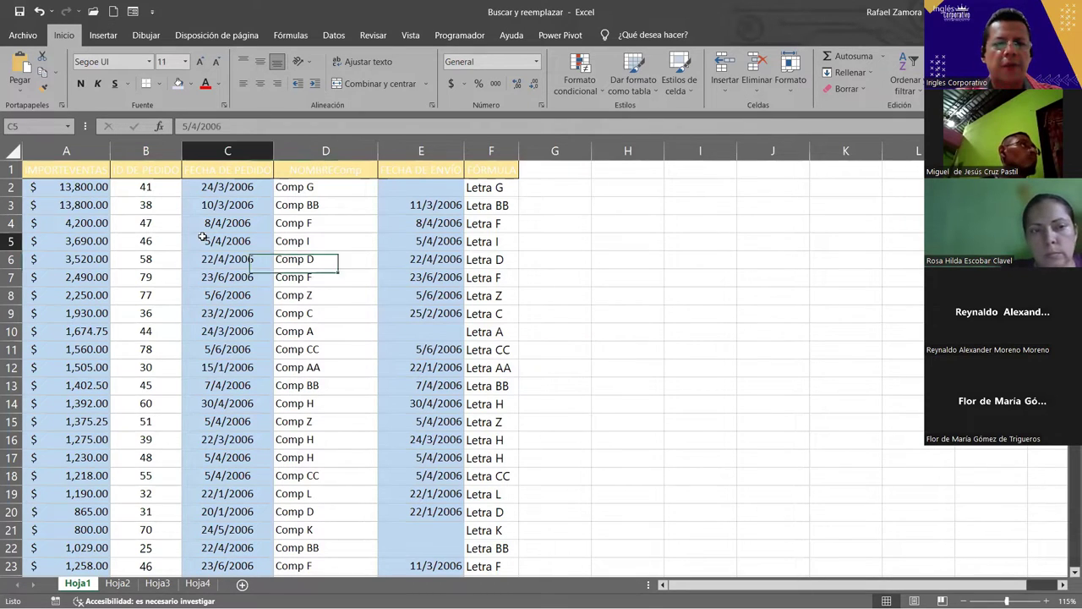
pyautogui.click(107, 222)
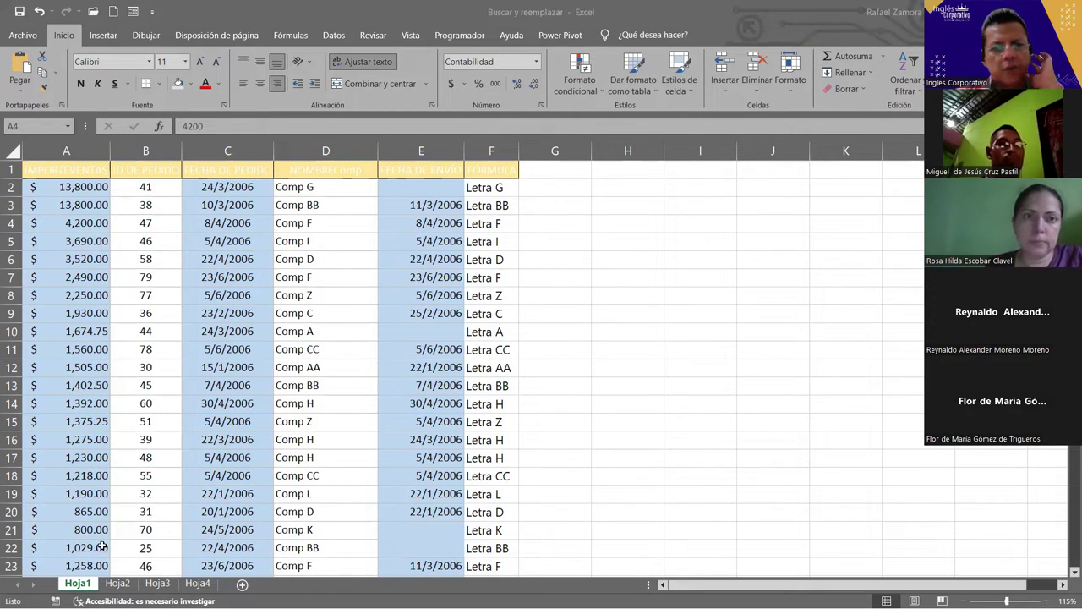
pyautogui.click(119, 583)
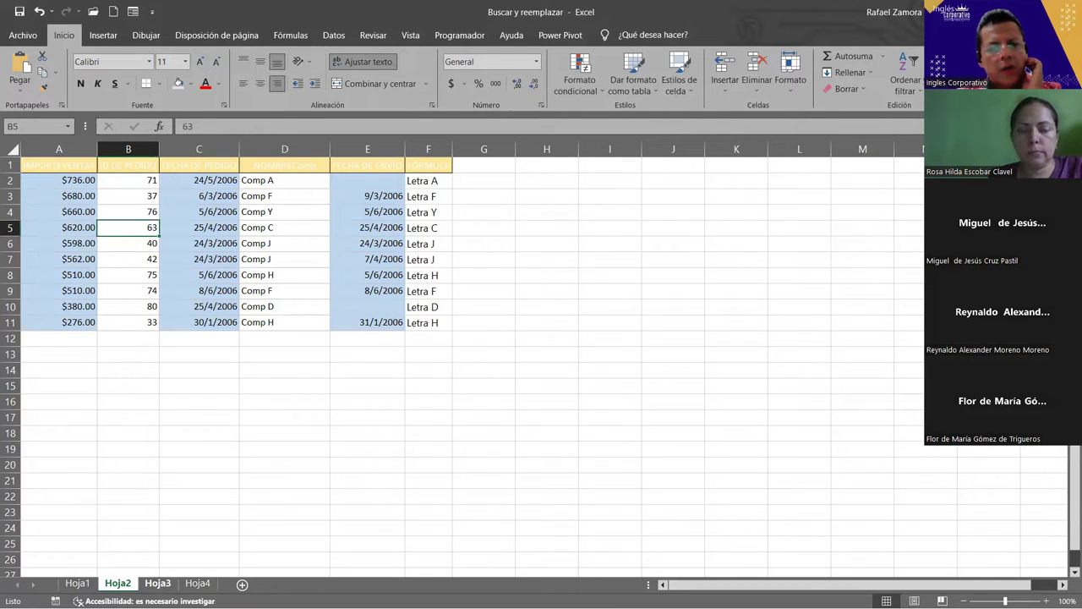
pyautogui.click(145, 583)
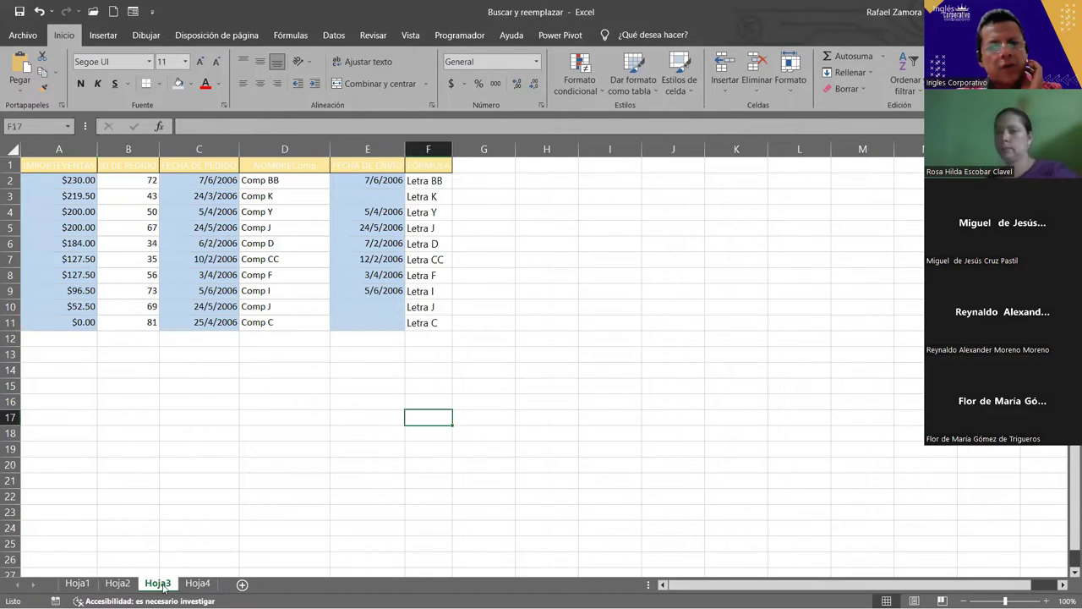
pyautogui.click(119, 583)
pyautogui.click(179, 526)
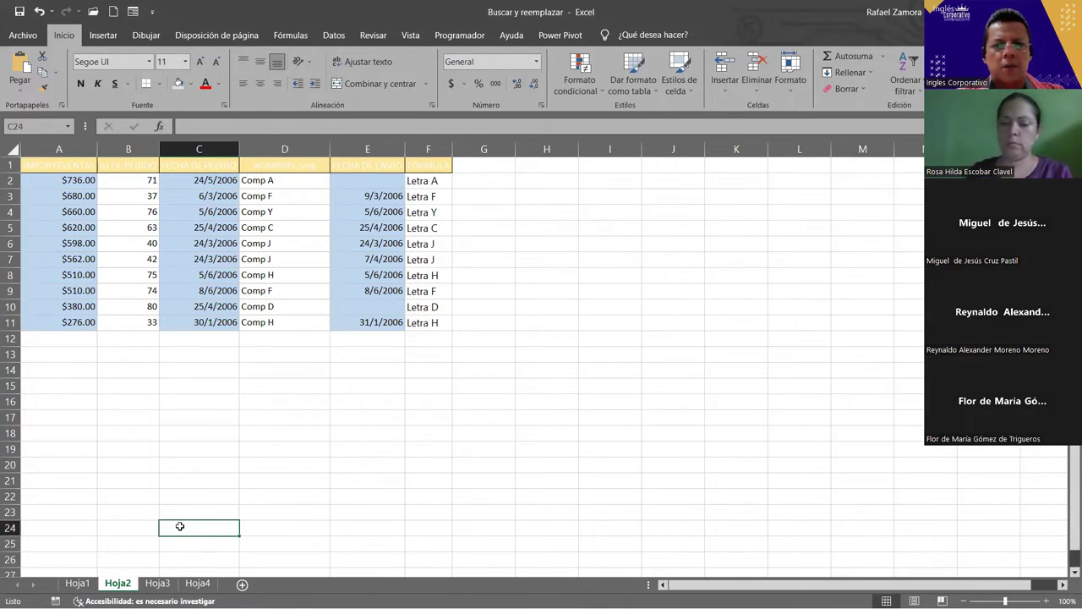
pyautogui.click(161, 582)
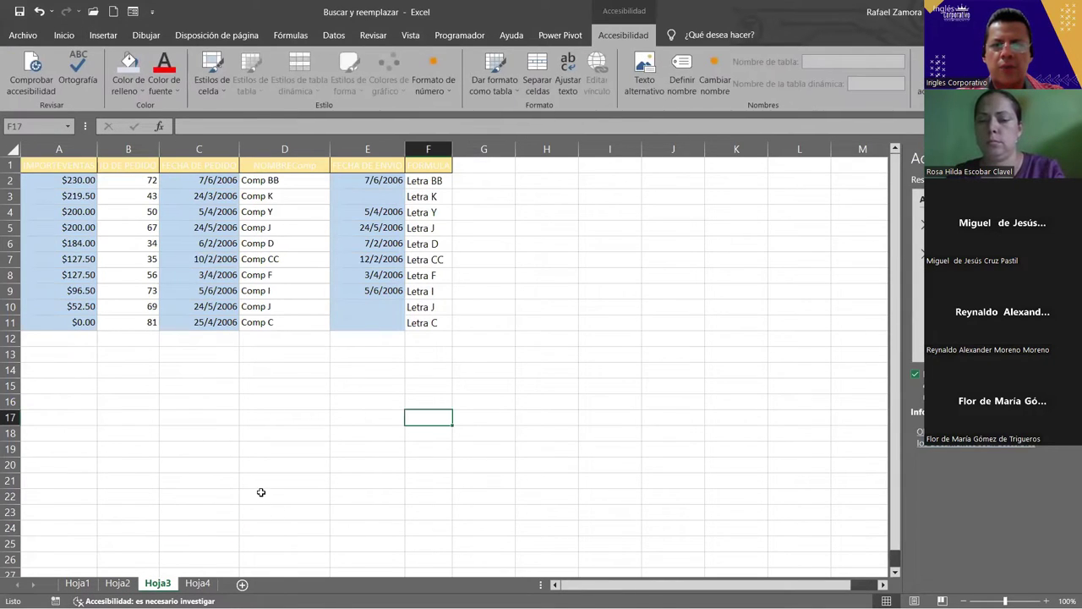
pyautogui.click(197, 582)
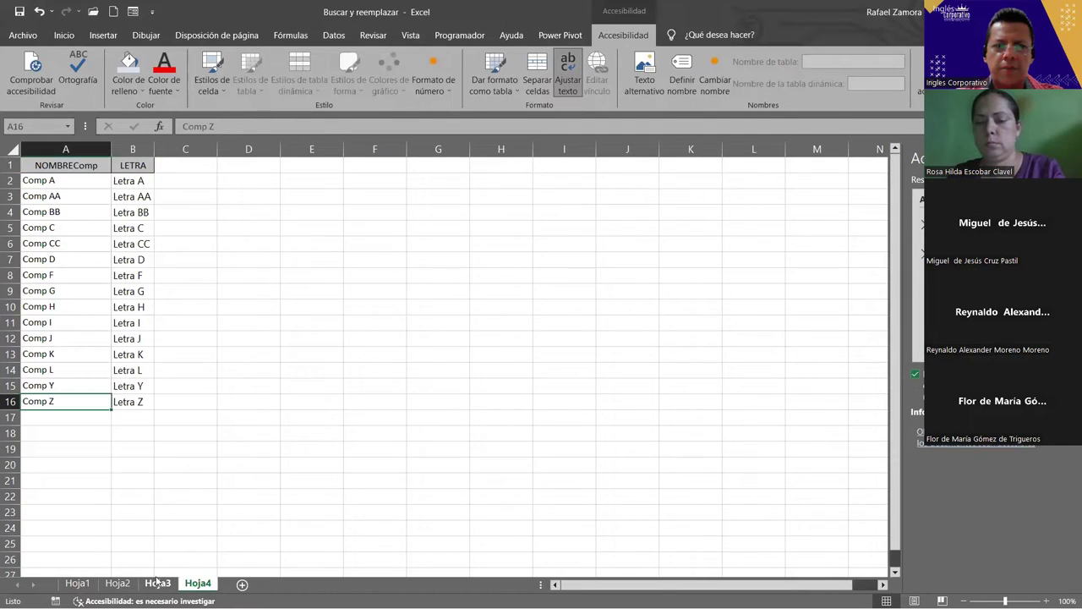
pyautogui.click(77, 582)
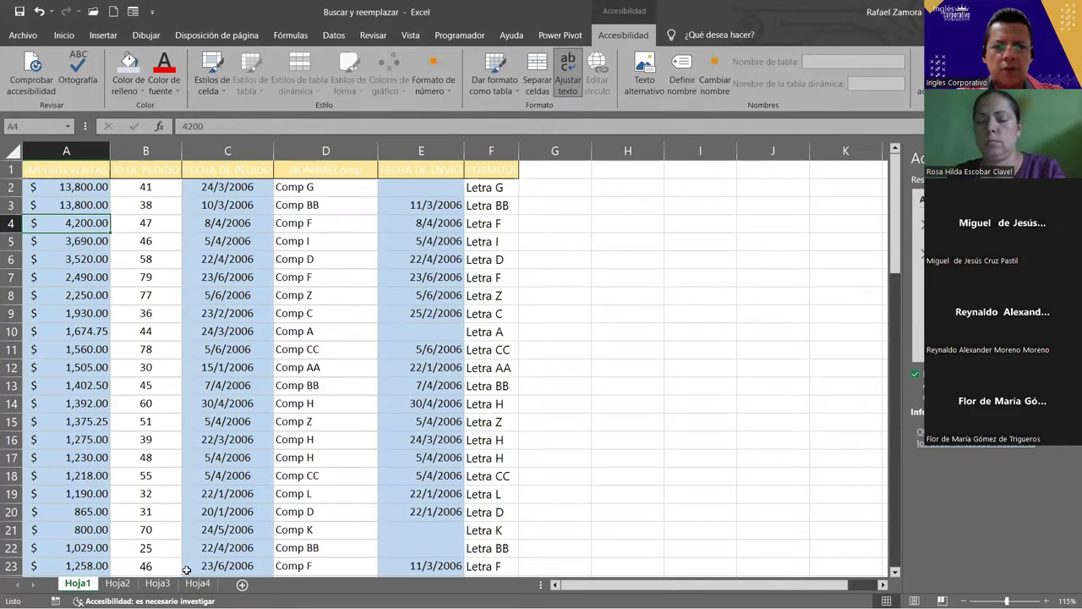
pyautogui.click(158, 583)
pyautogui.click(198, 582)
pyautogui.click(158, 583)
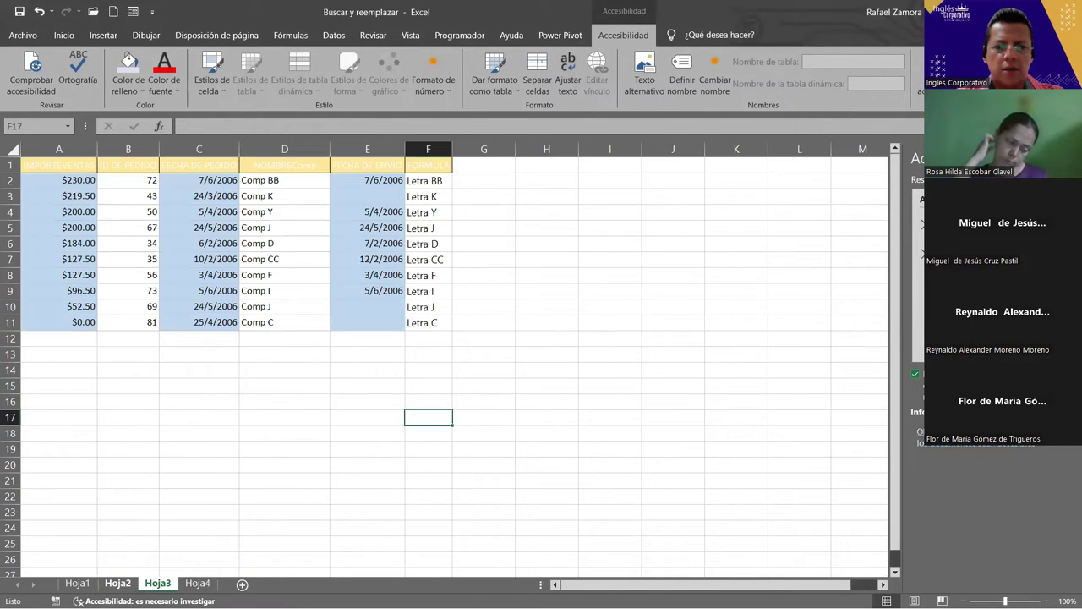
pyautogui.click(117, 583)
pyautogui.click(198, 582)
pyautogui.click(77, 574)
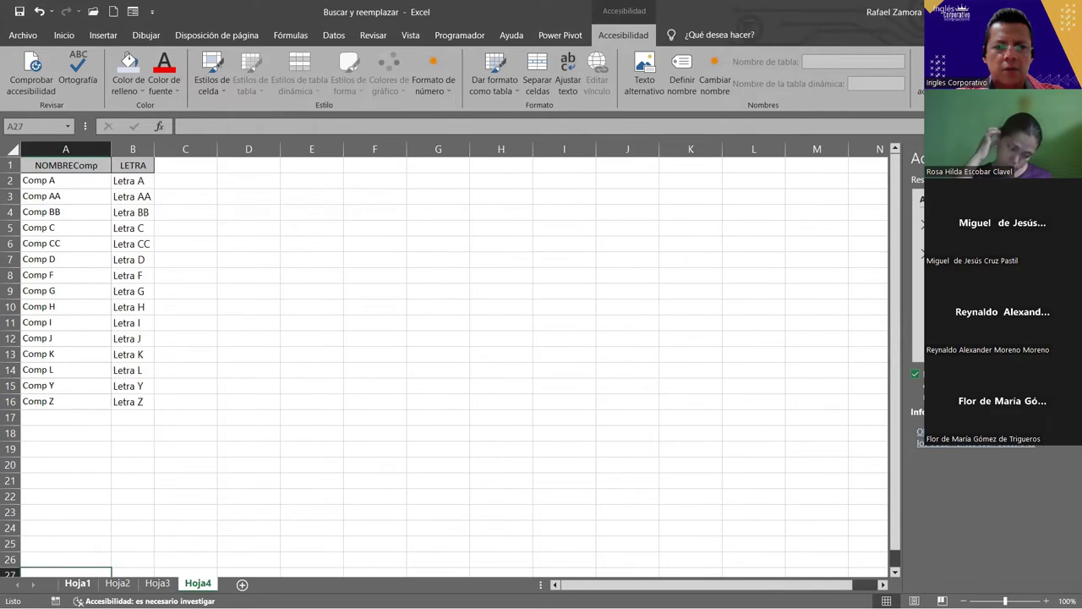
pyautogui.click(77, 582)
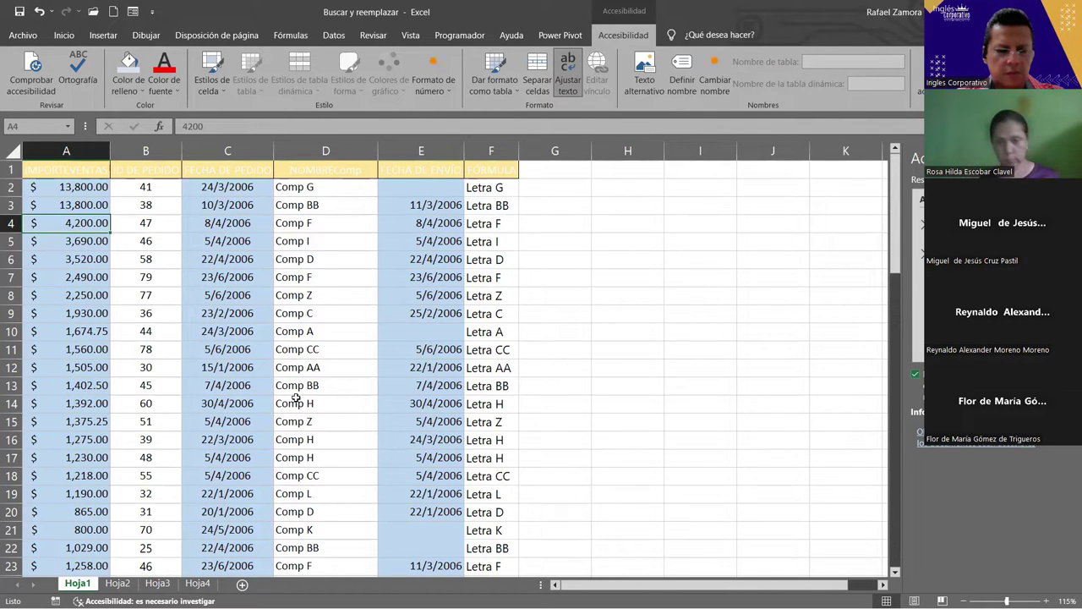
# Search for 'Comp' across the whole workbook (Dentro de: Libro).
pyautogui.hotkey('ctrl', 'b')
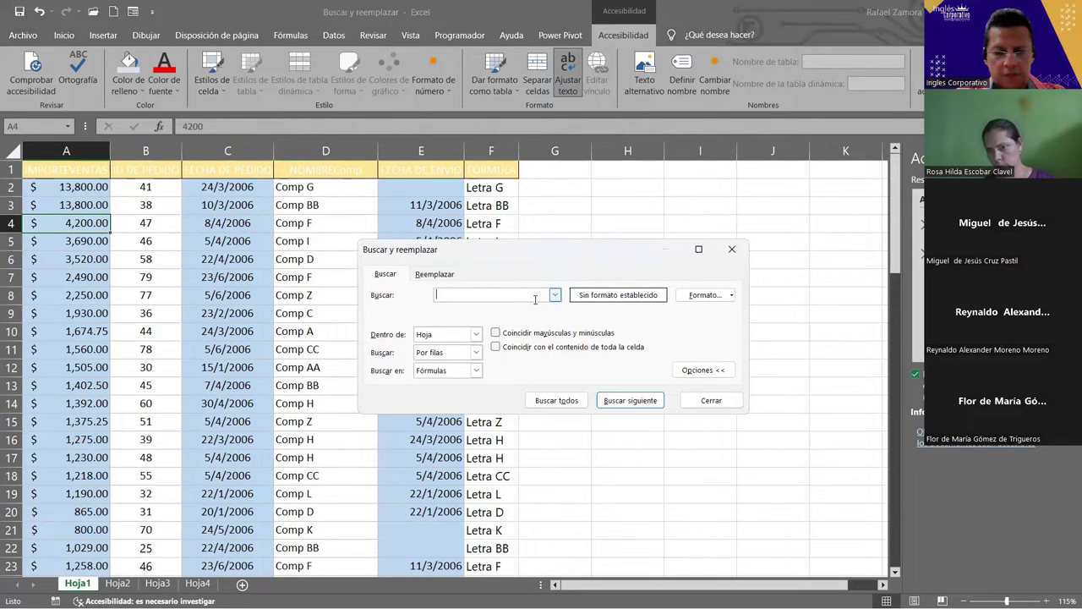
pyautogui.write('Comp')
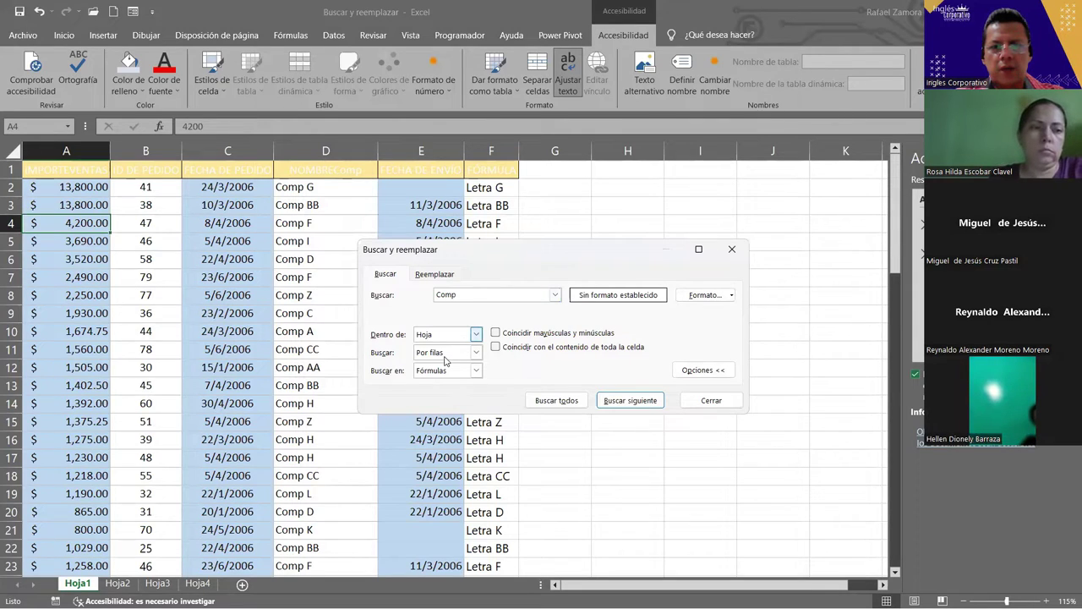
pyautogui.click(473, 334)
pyautogui.click(469, 359)
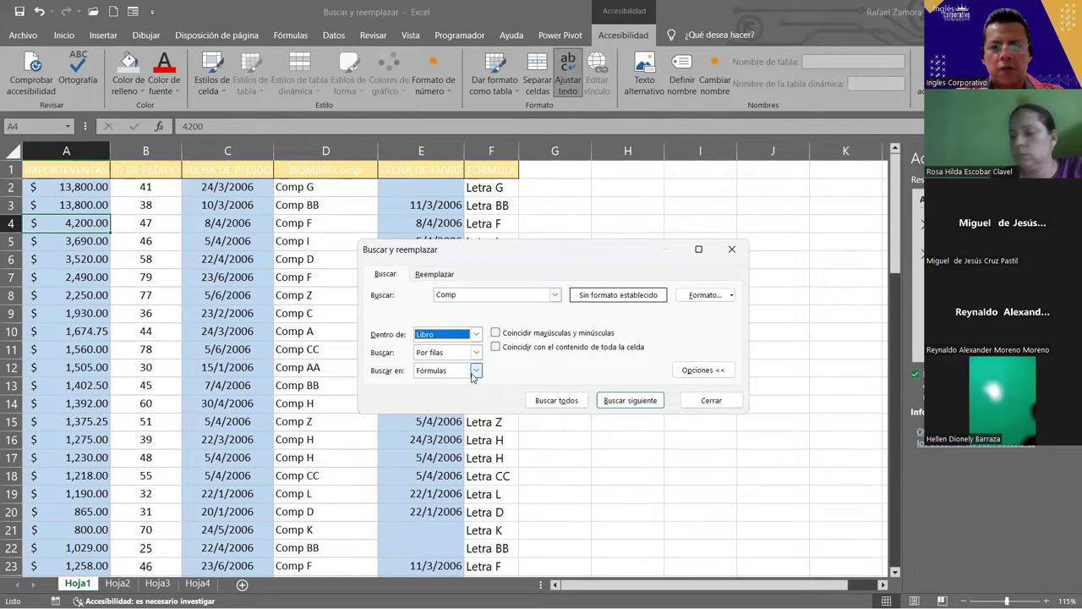
pyautogui.click(477, 370)
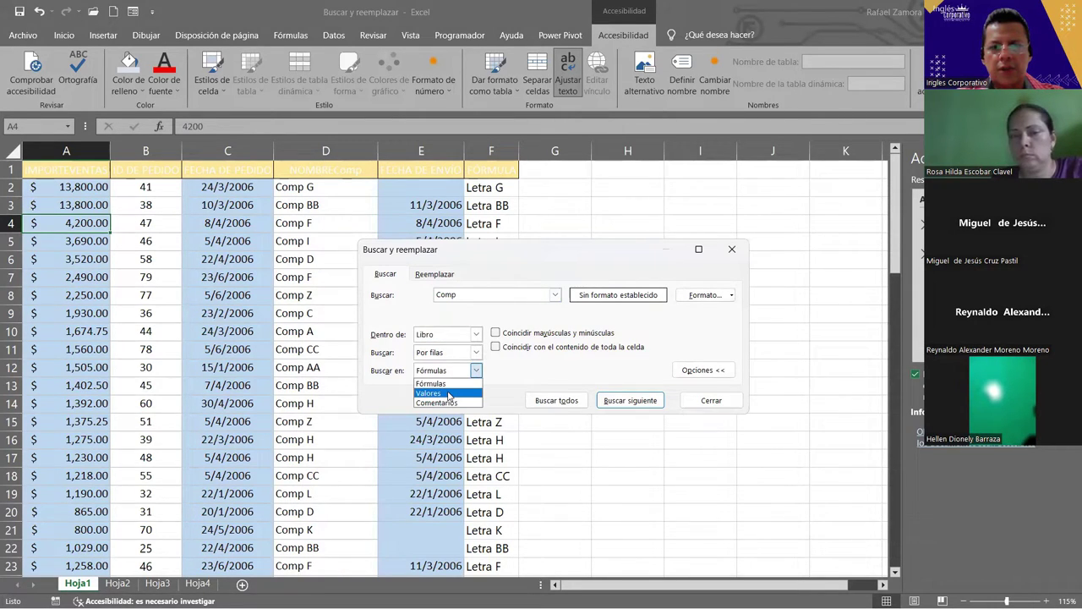
pyautogui.click(530, 356)
# Replace all 'Comp' with 'Compañía' and acknowledge the 117 replacements.
pyautogui.click(435, 274)
pyautogui.click(479, 311)
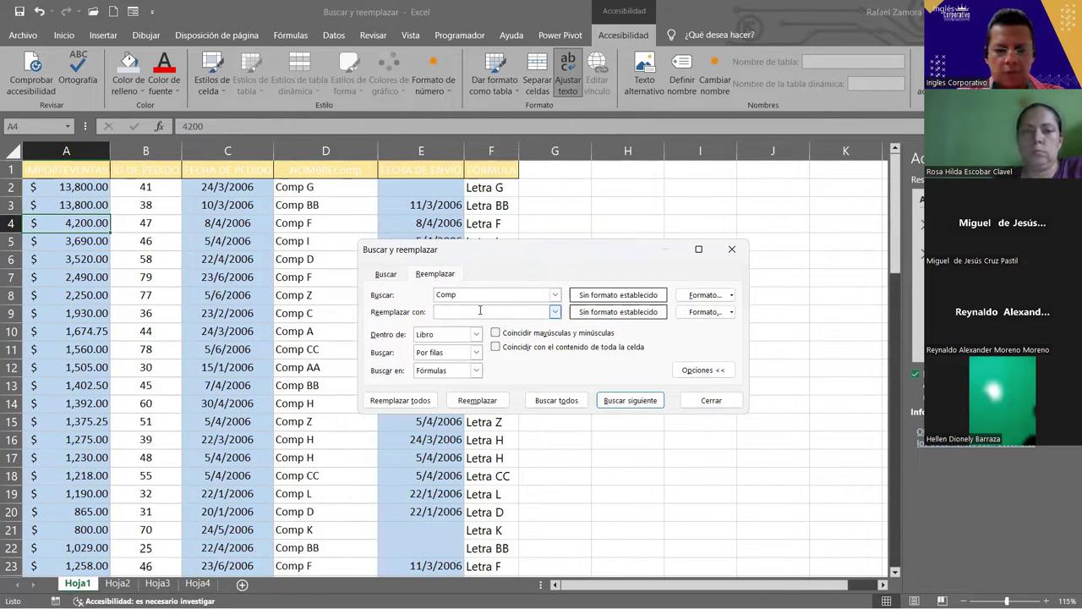
pyautogui.write('Compañ')
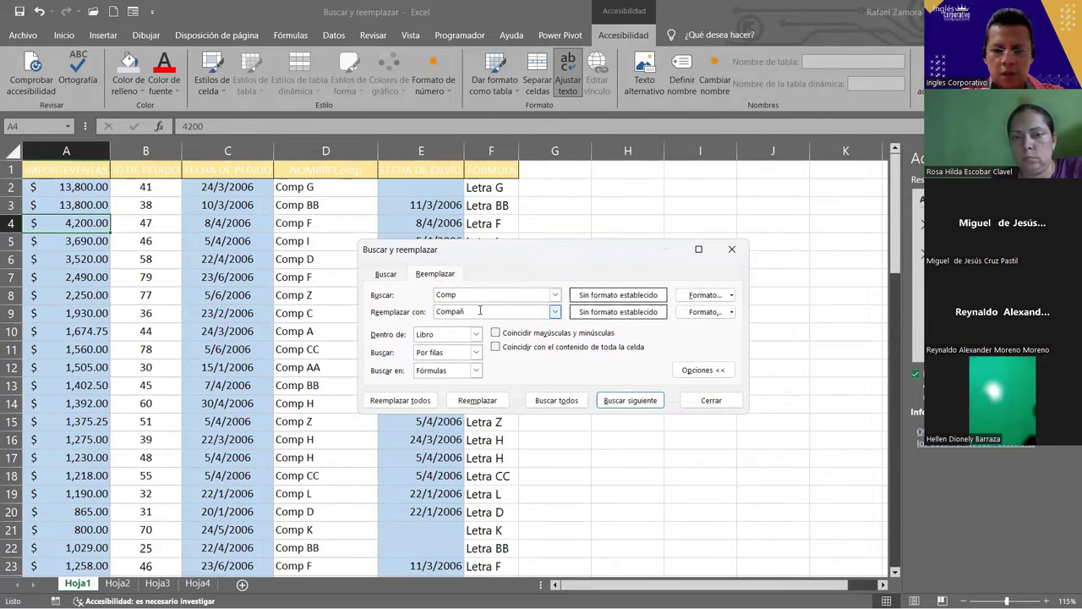
pyautogui.write('ía')
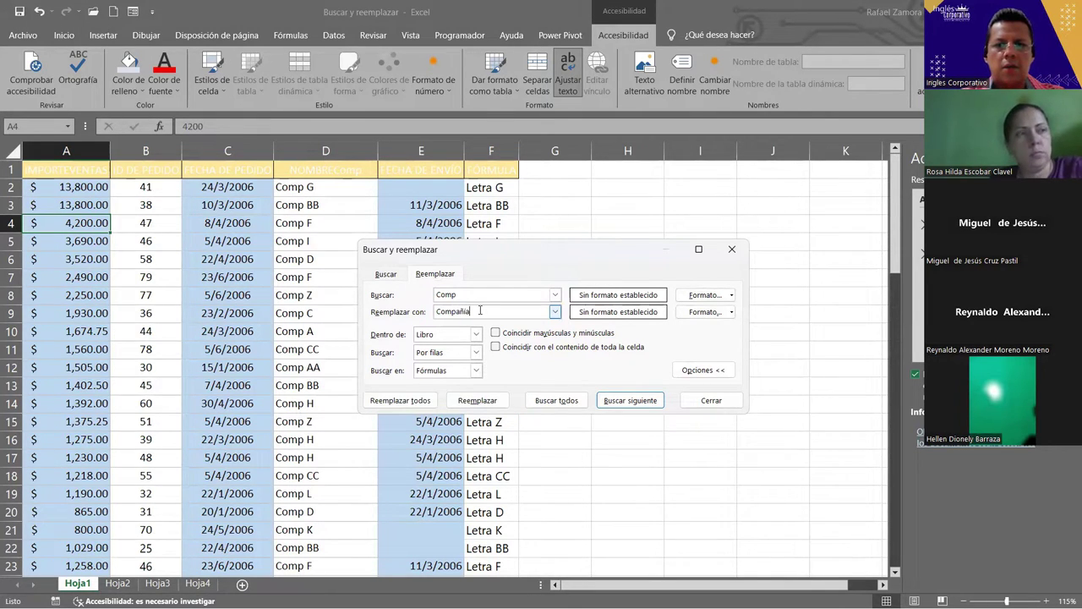
pyautogui.click(433, 402)
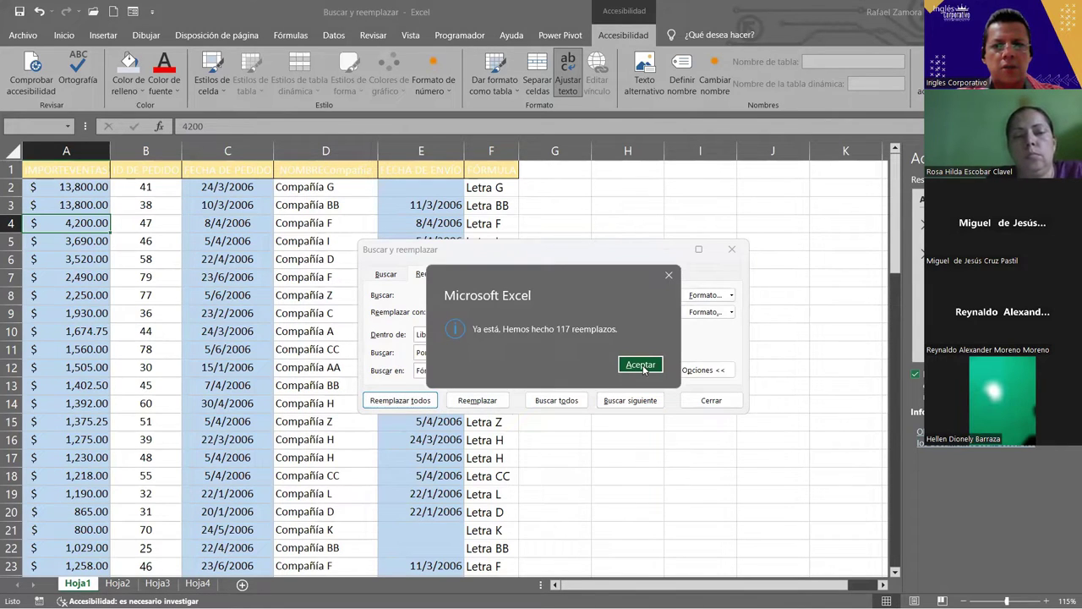
pyautogui.click(651, 370)
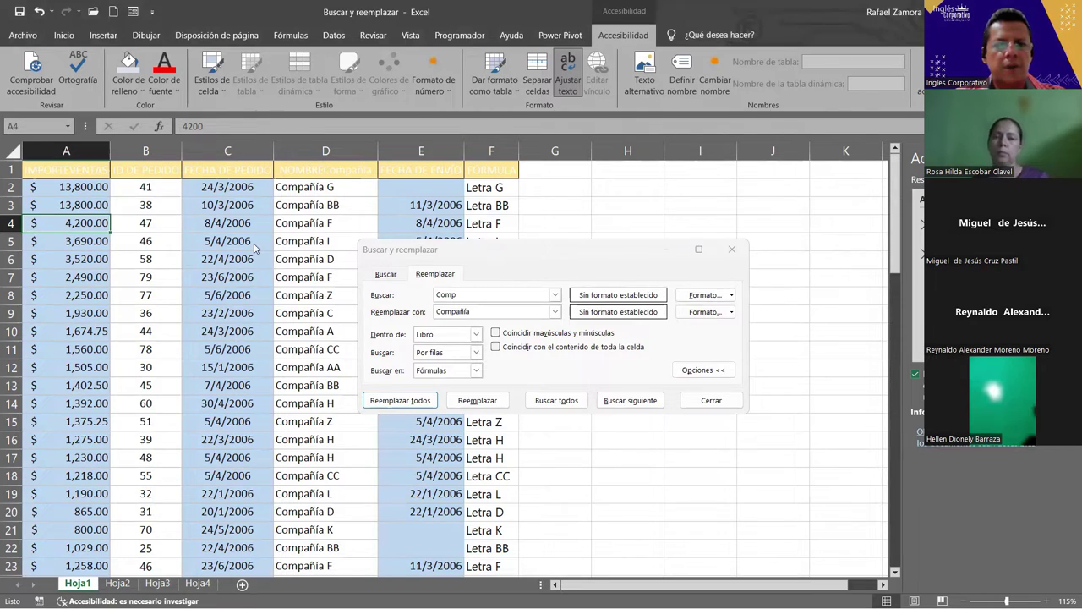
# Reopen Find and Replace, return to the Buscar tab, and close it.
pyautogui.hotkey('ctrl', 'b')
pyautogui.click(320, 243)
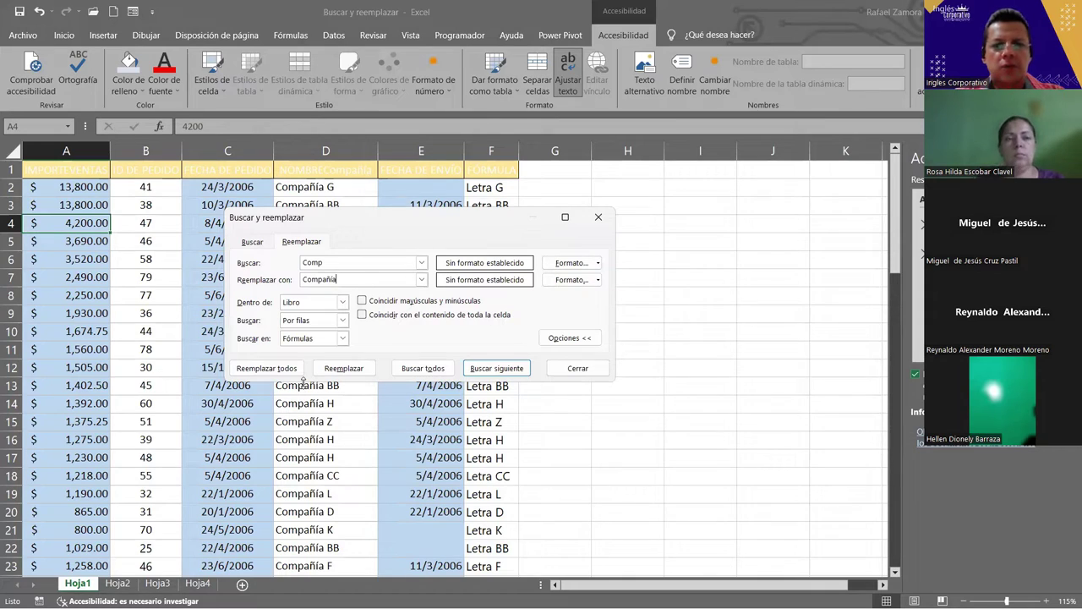
pyautogui.click(252, 241)
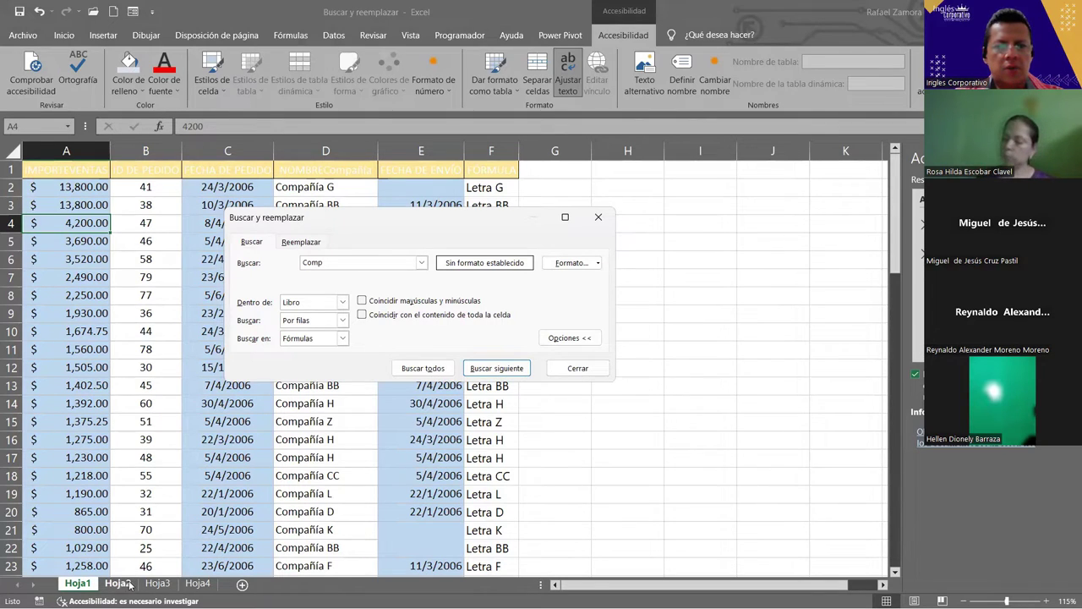
pyautogui.click(580, 372)
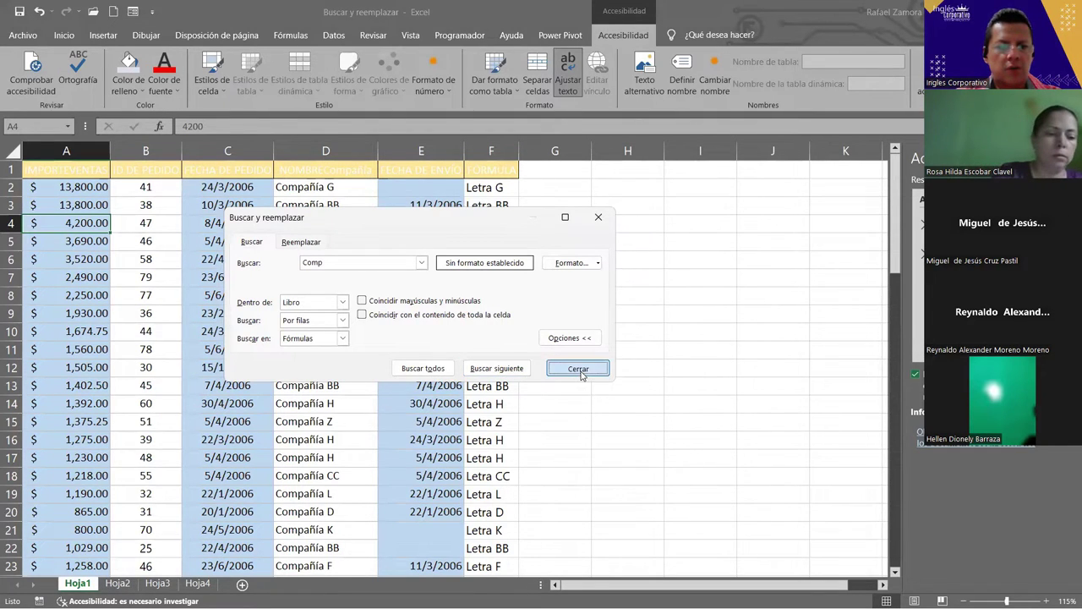
# Check the Compañía names on Hoja2, select C4, and reopen Find with 'Comp' still entered.
pyautogui.click(145, 243)
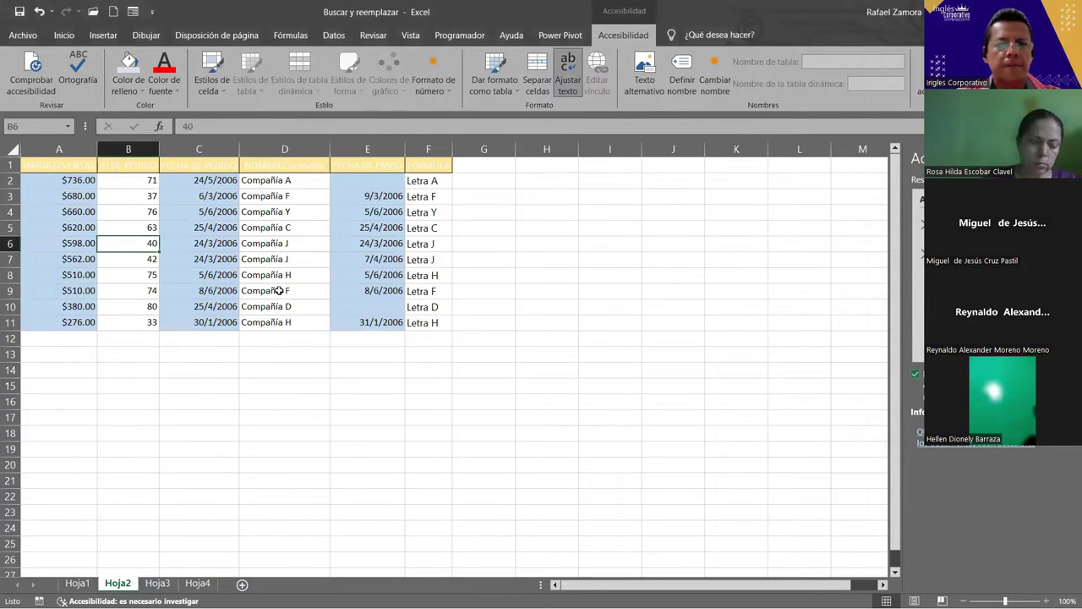
pyautogui.keyDown('ctrl'); pyautogui.scroll(2, 278, 290); pyautogui.keyUp('ctrl')
pyautogui.keyDown('ctrl'); pyautogui.scroll(1, 372, 277); pyautogui.keyUp('ctrl')
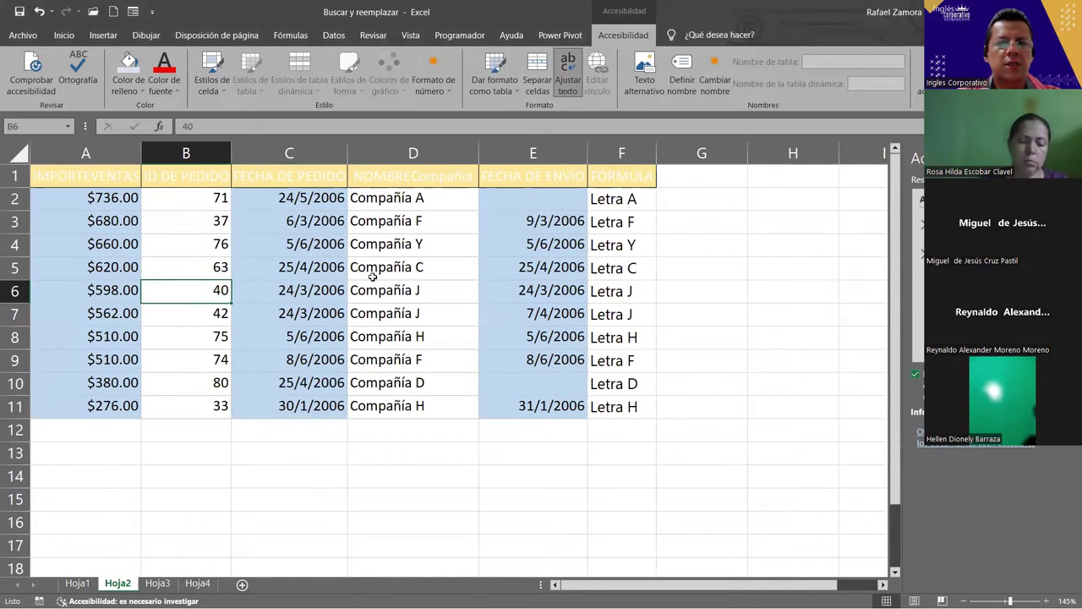
pyautogui.click(271, 253)
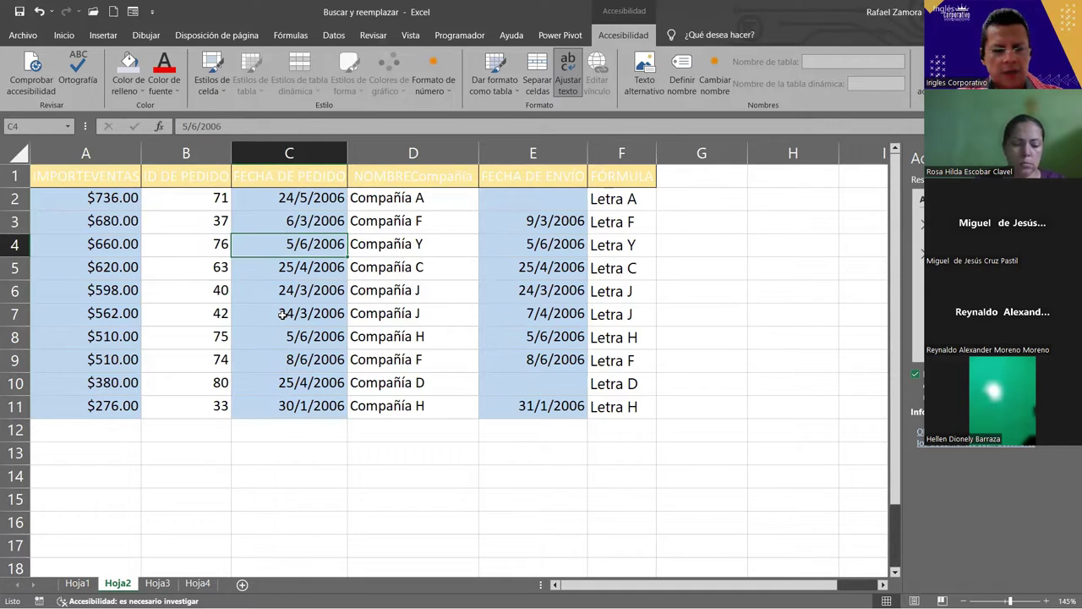
pyautogui.hotkey('ctrl', 'b')
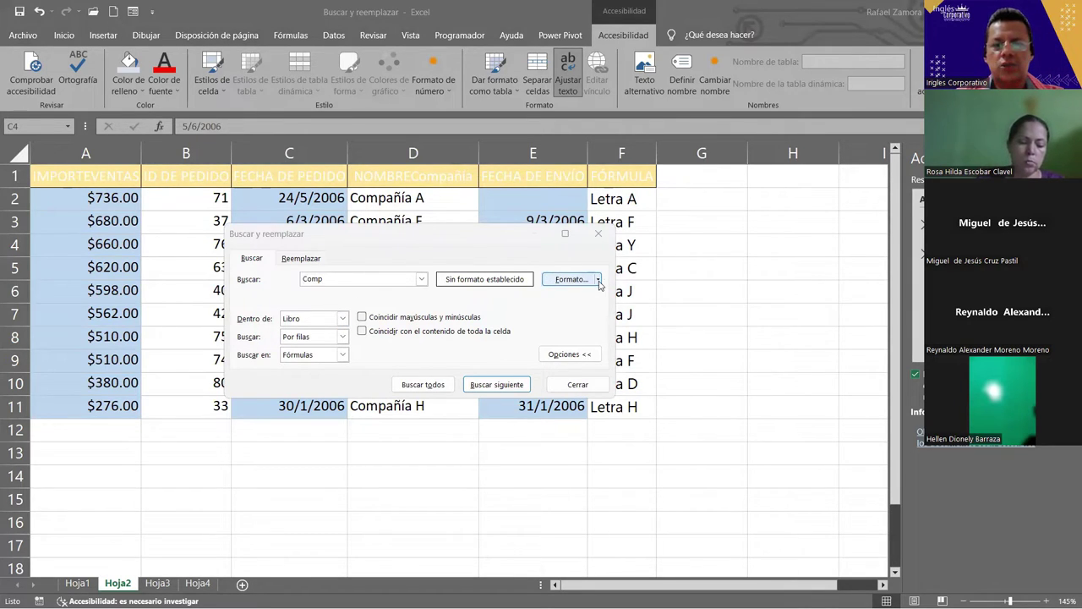
# Set the search format from header cell A1, limit scope to Hoja, and find all matches.
pyautogui.click(598, 280)
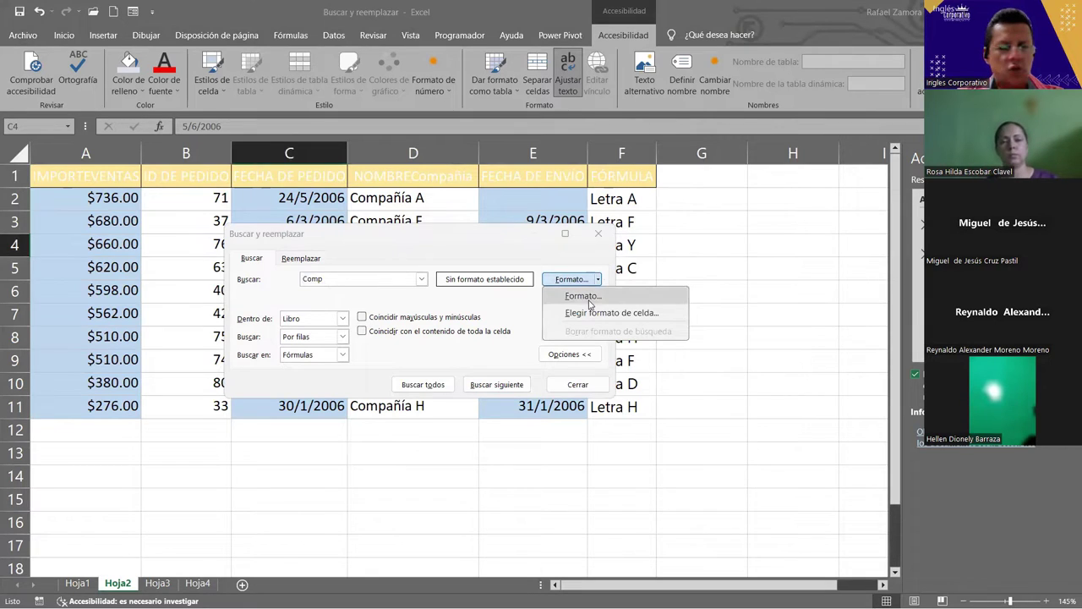
pyautogui.click(584, 296)
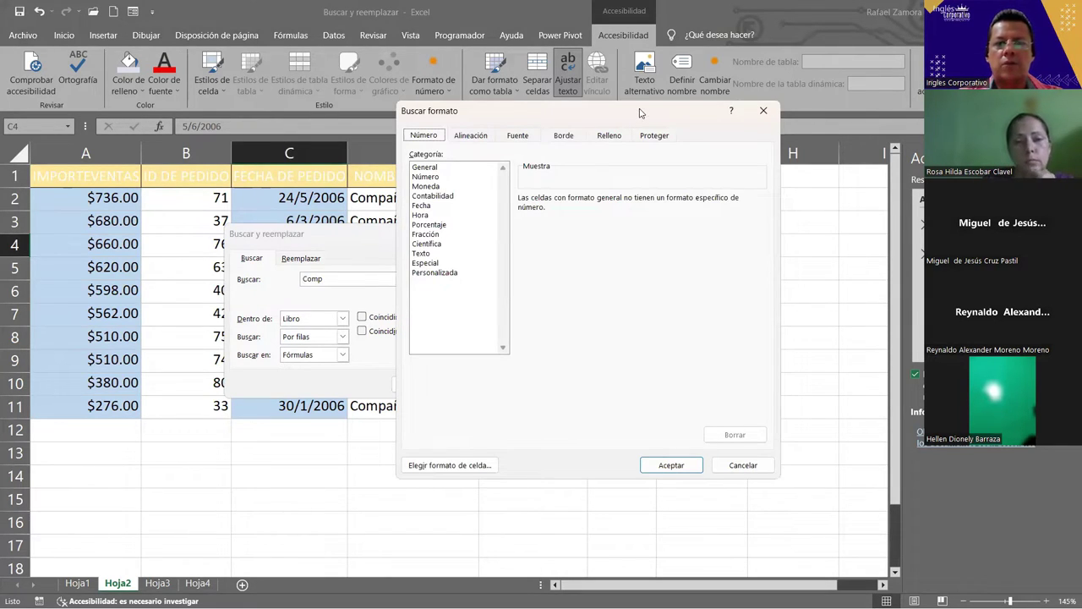
pyautogui.moveTo(640, 114); pyautogui.dragTo(449, 129)
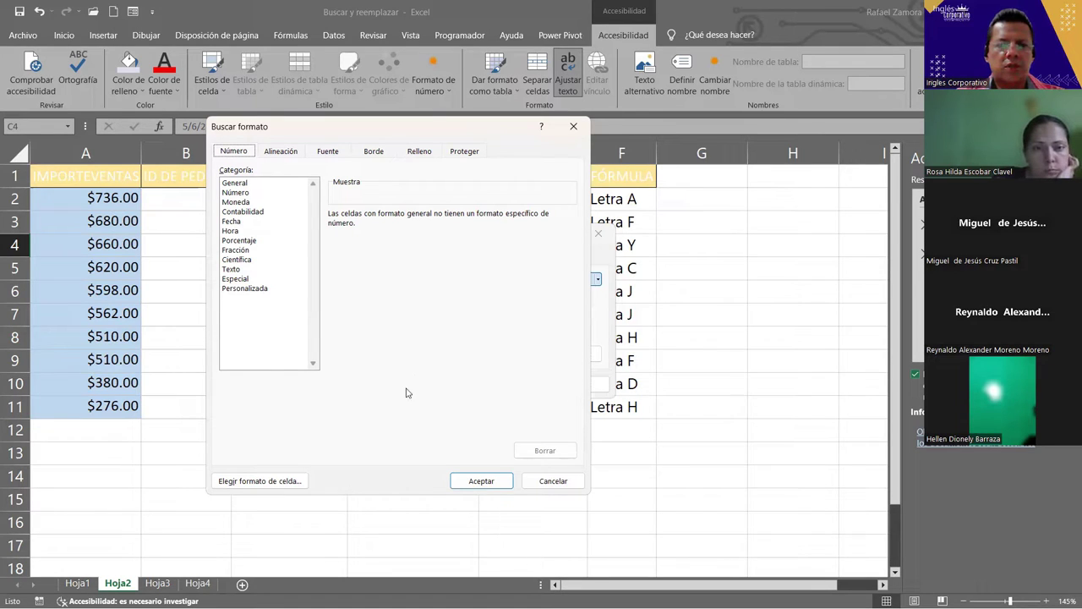
pyautogui.click(289, 486)
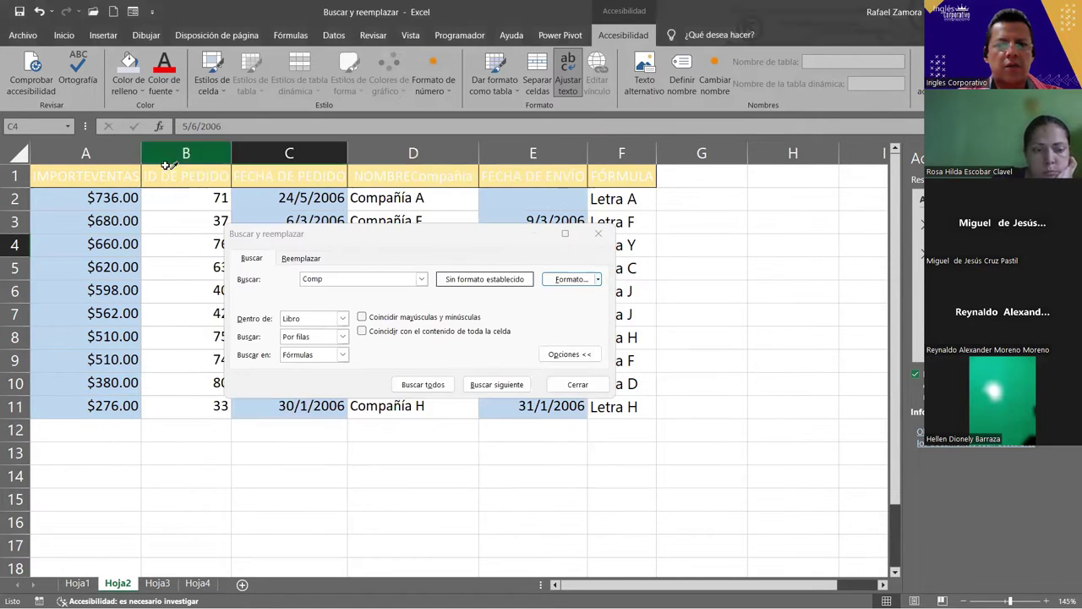
pyautogui.click(110, 173)
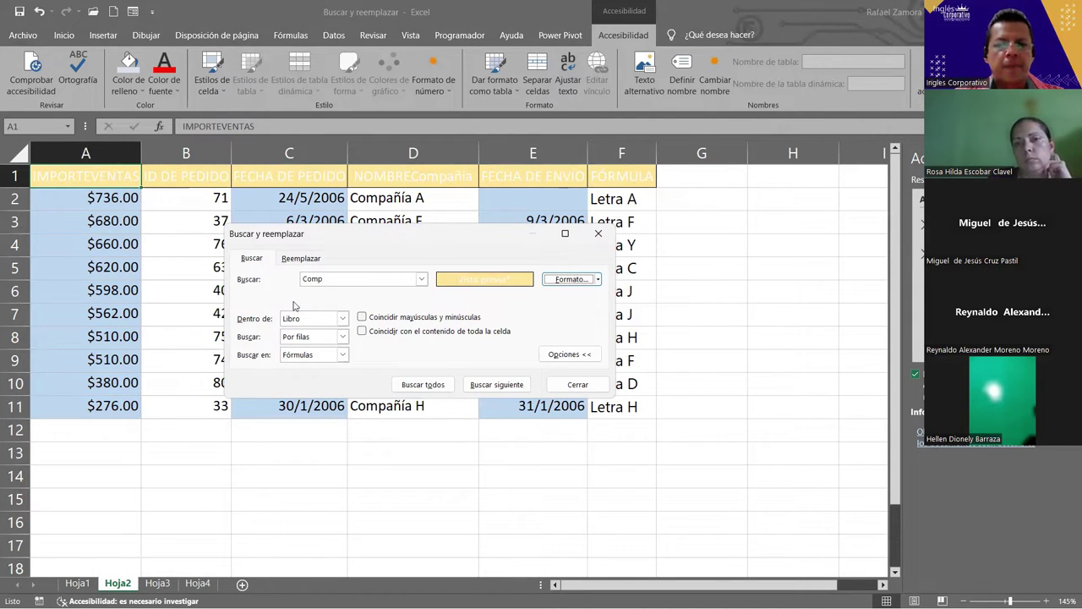
pyautogui.click(341, 319)
pyautogui.click(316, 332)
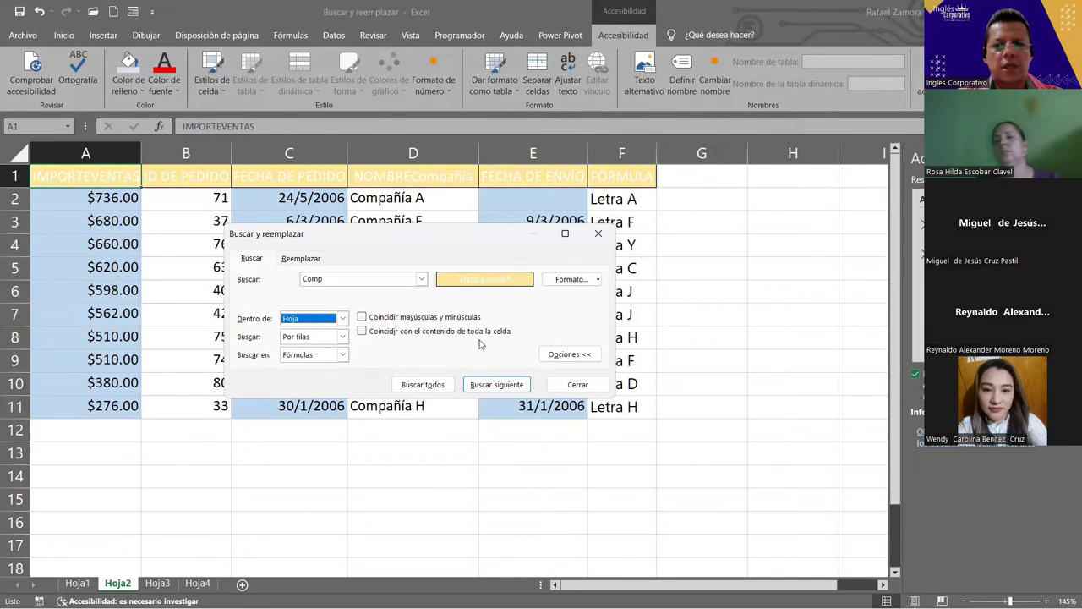
pyautogui.click(438, 387)
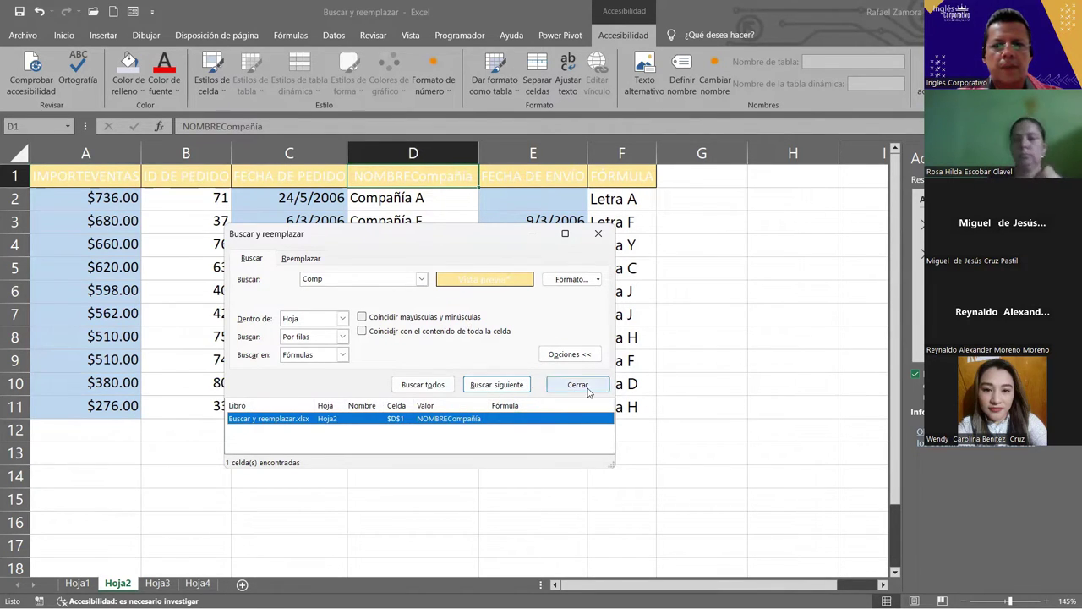
# On the Reemplazar tab, clear both the search and replacement text boxes.
pyautogui.click(301, 258)
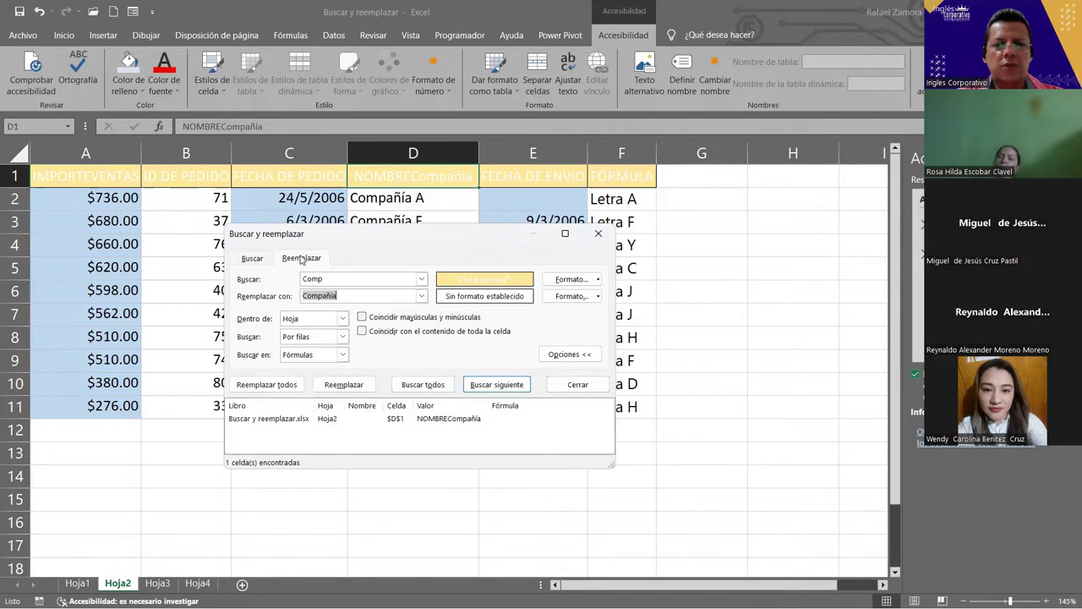
pyautogui.click(383, 277)
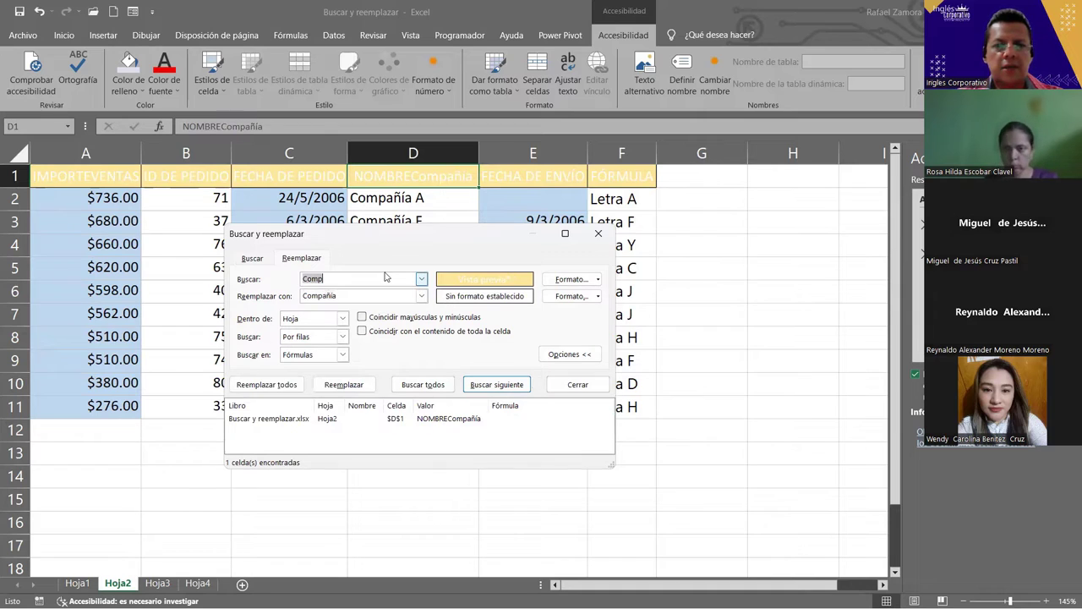
pyautogui.press('BackSpace')
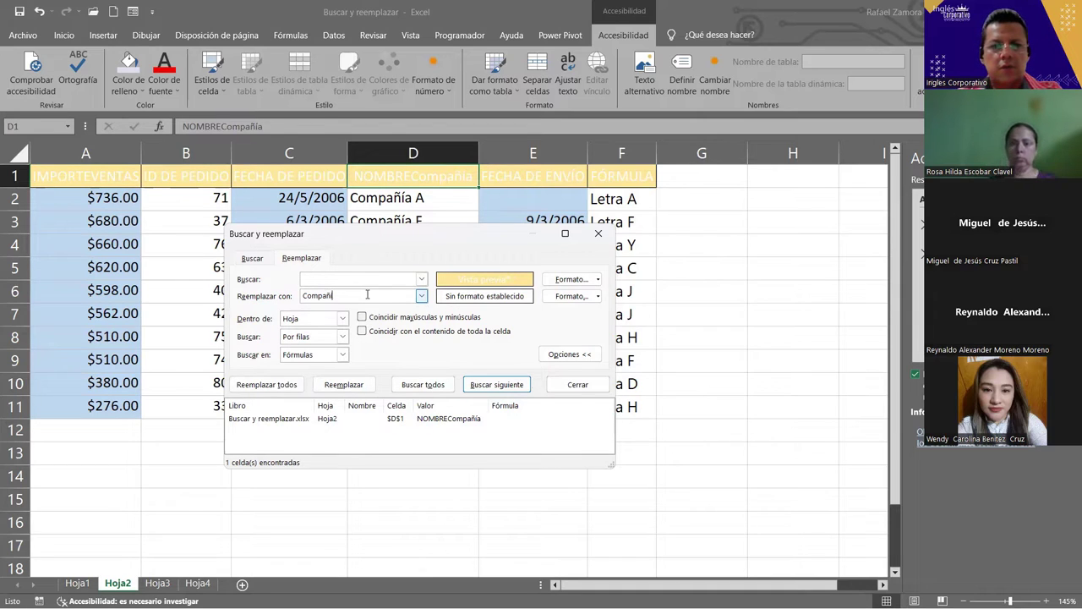
pyautogui.press('BackSpace')
pyautogui.press('BackSpace')
pyautogui.press('BackSpace')
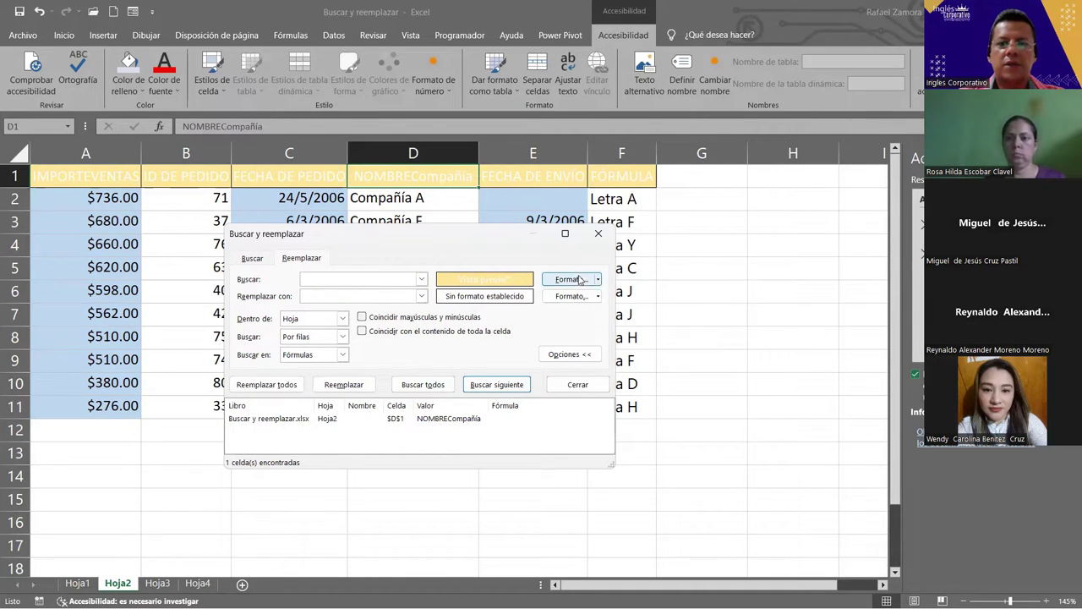
# Clear the search format and pick the yellow format again from cell A1.
pyautogui.click(598, 280)
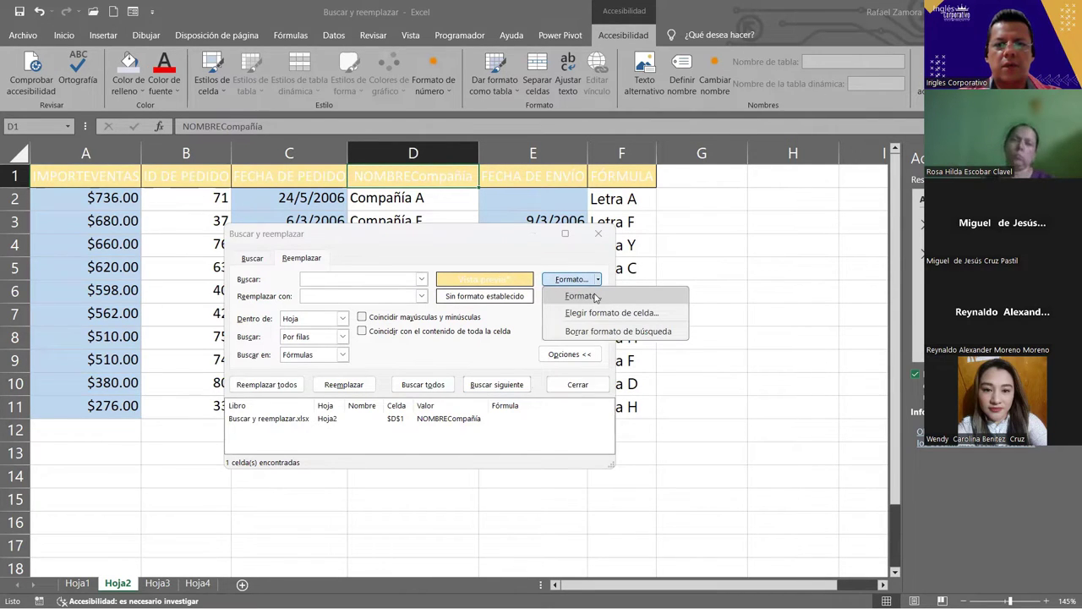
pyautogui.click(594, 296)
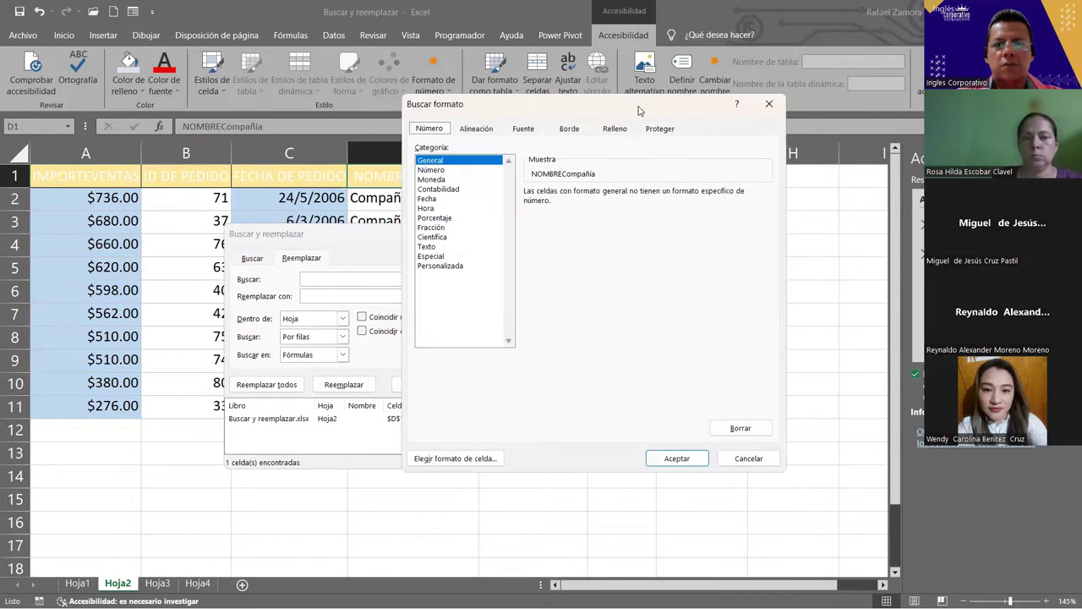
pyautogui.press('Return')
pyautogui.click(596, 280)
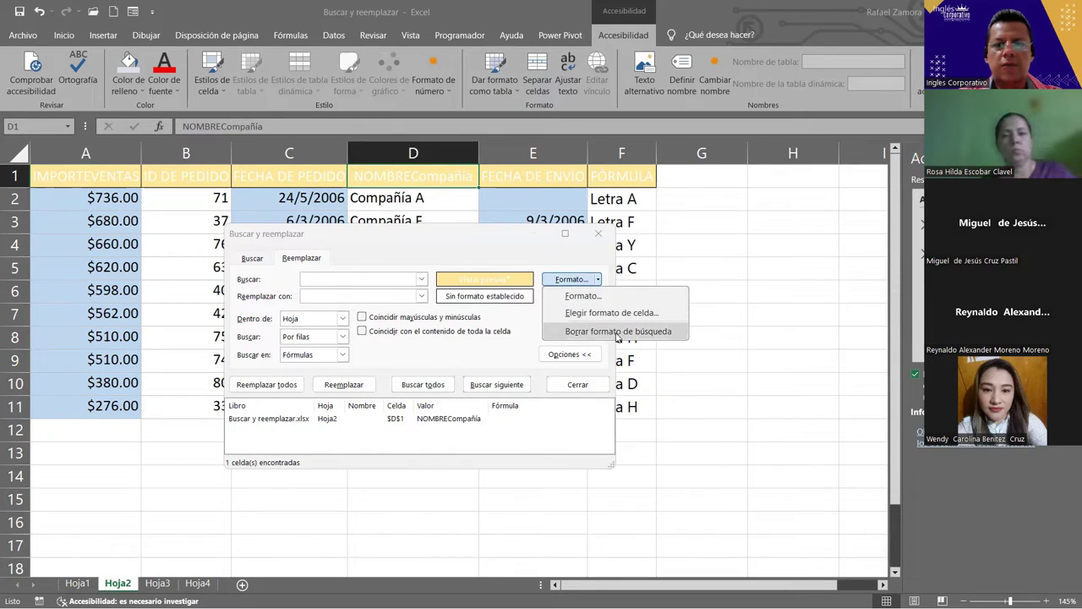
pyautogui.click(617, 331)
pyautogui.click(598, 280)
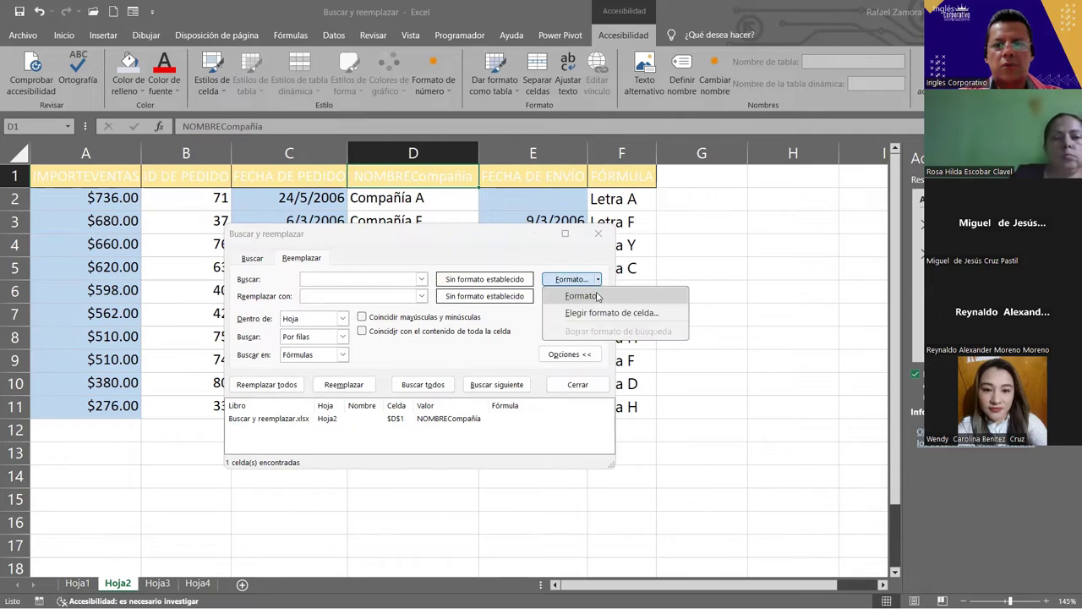
pyautogui.click(602, 313)
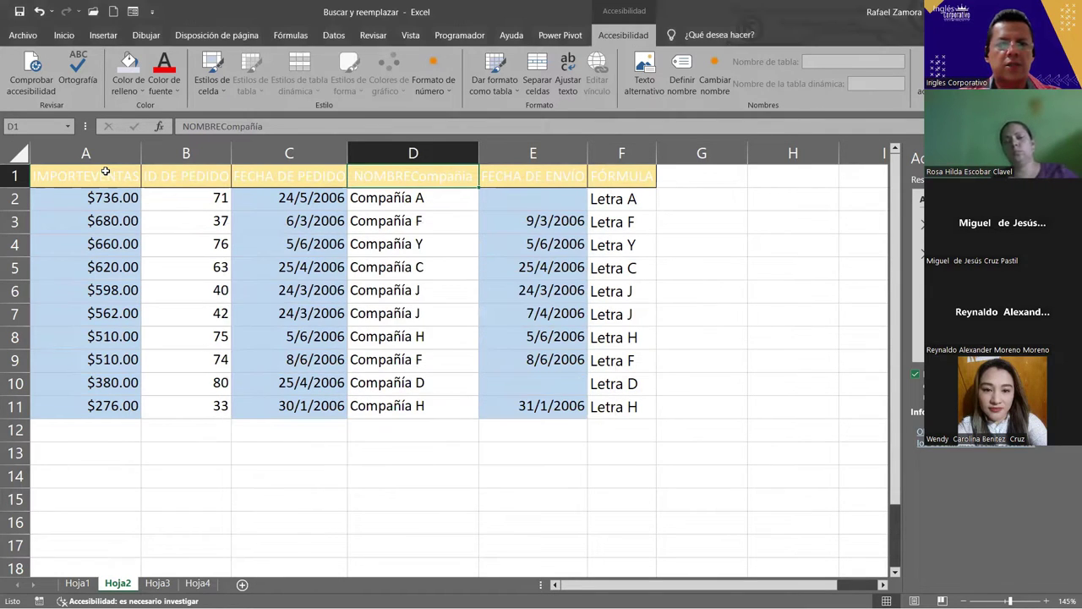
pyautogui.click(107, 174)
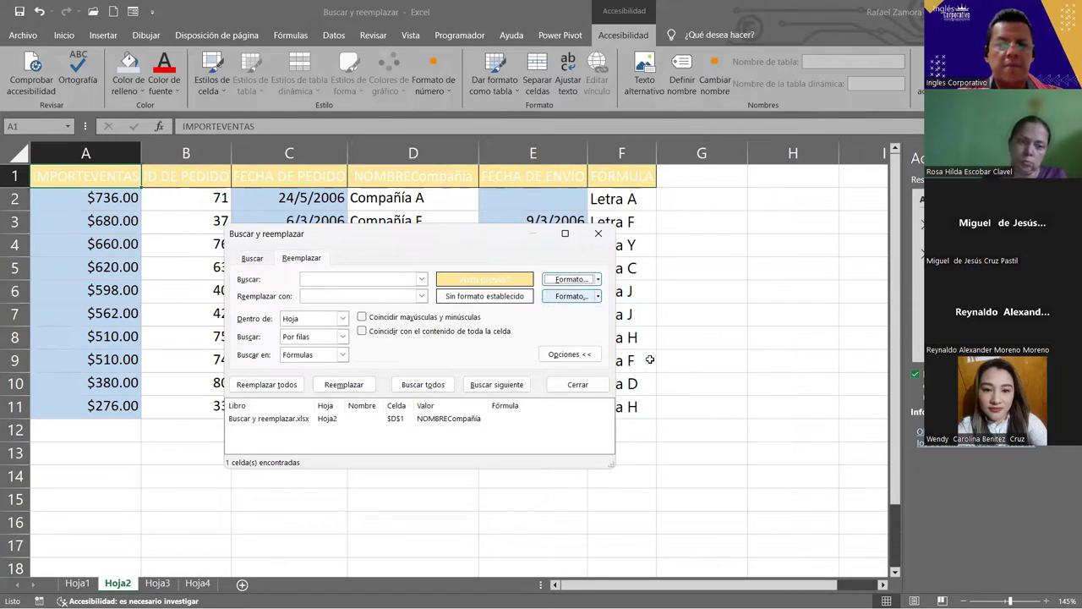
pyautogui.click(598, 296)
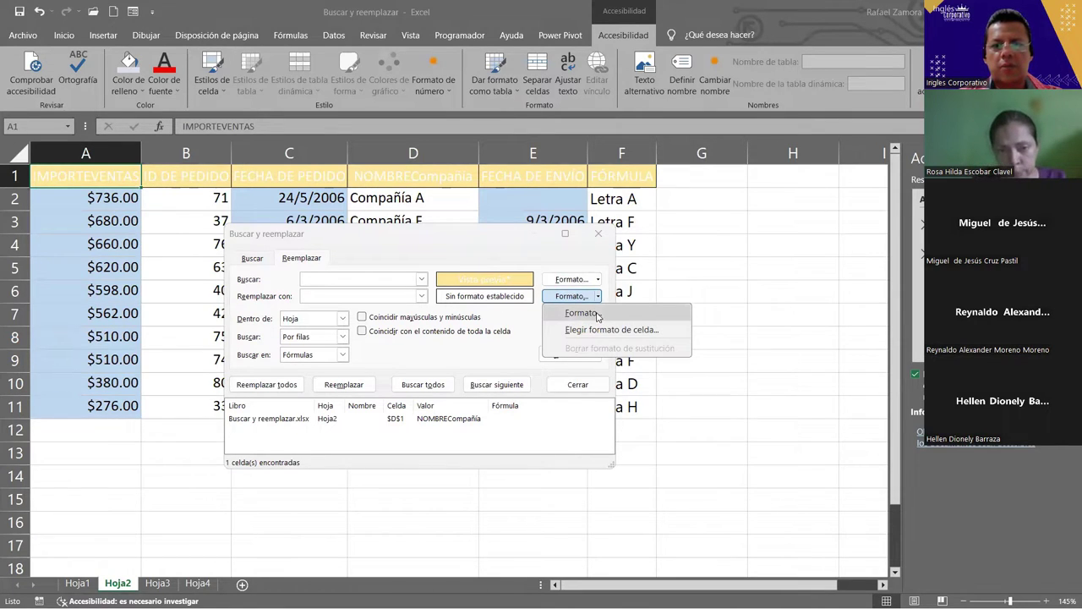
# Give the replacement format a green Relleno and a white Negrita font.
pyautogui.click(586, 291)
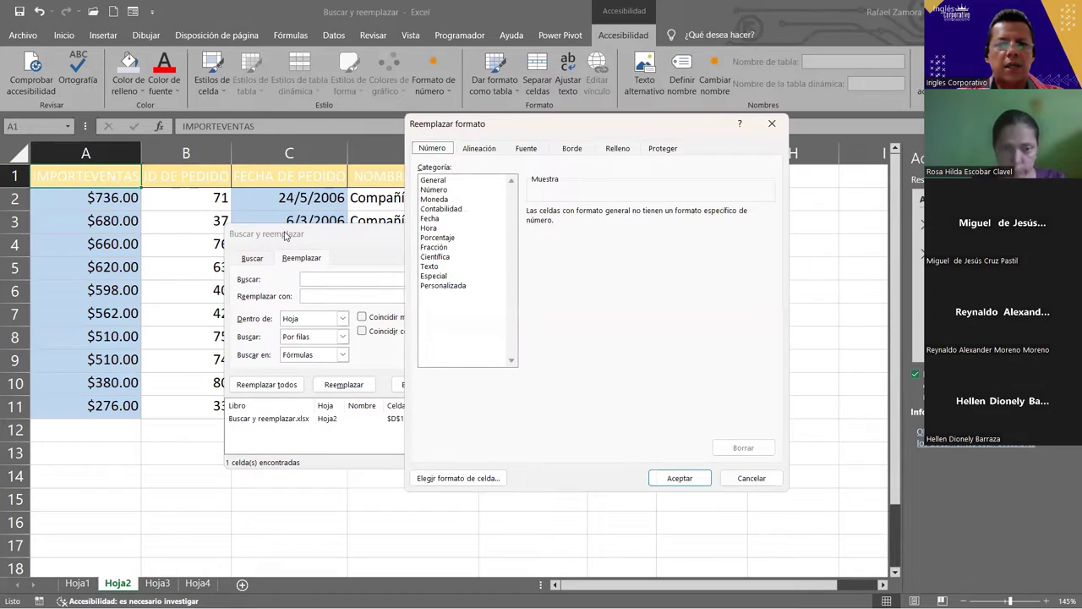
pyautogui.moveTo(544, 133); pyautogui.dragTo(291, 245)
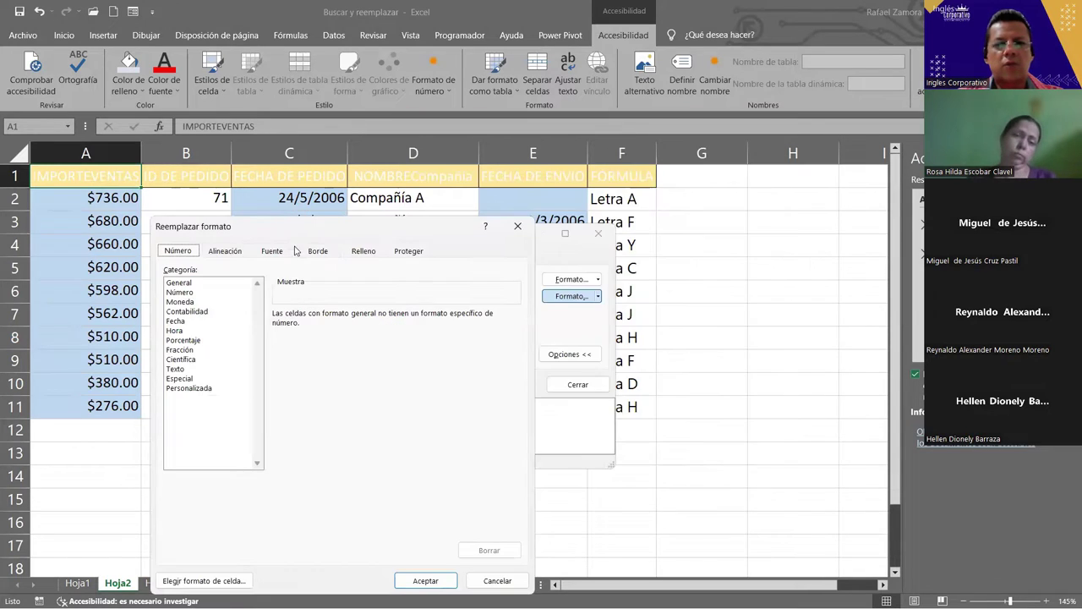
pyautogui.click(368, 256)
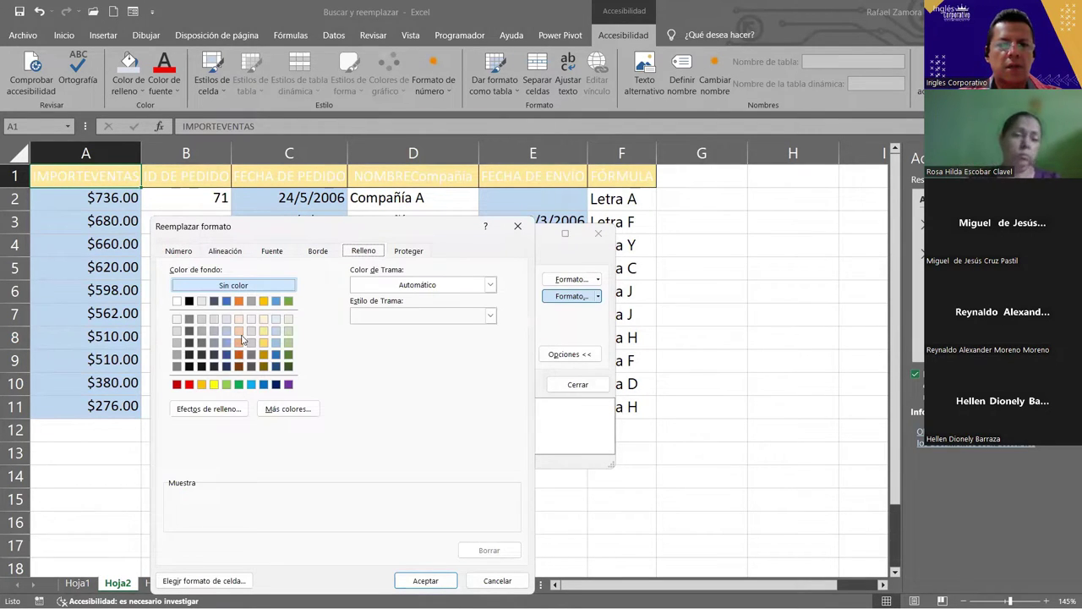
pyautogui.click(240, 386)
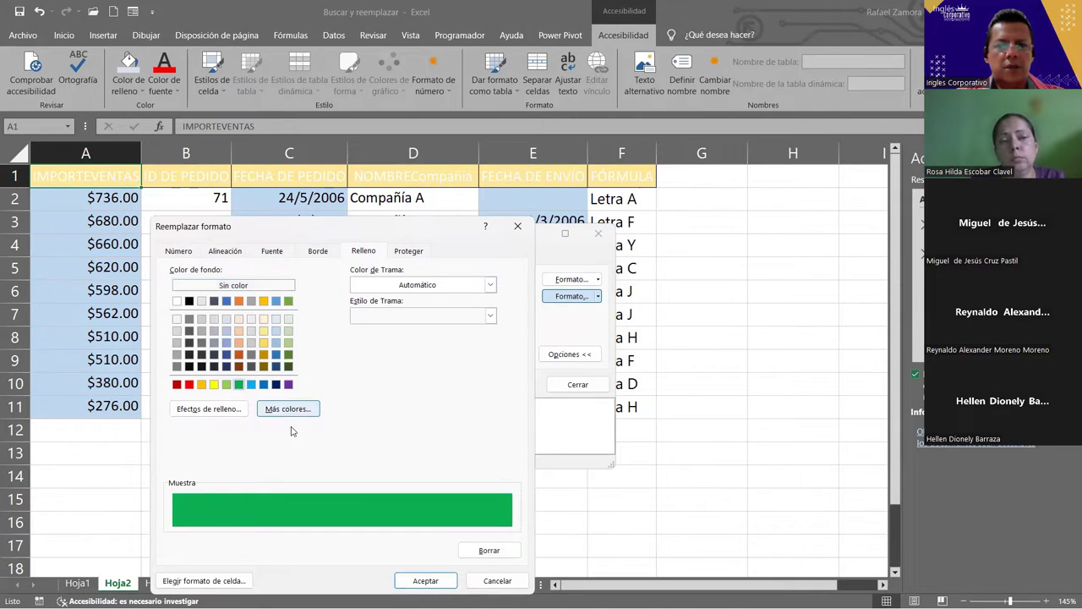
pyautogui.click(269, 252)
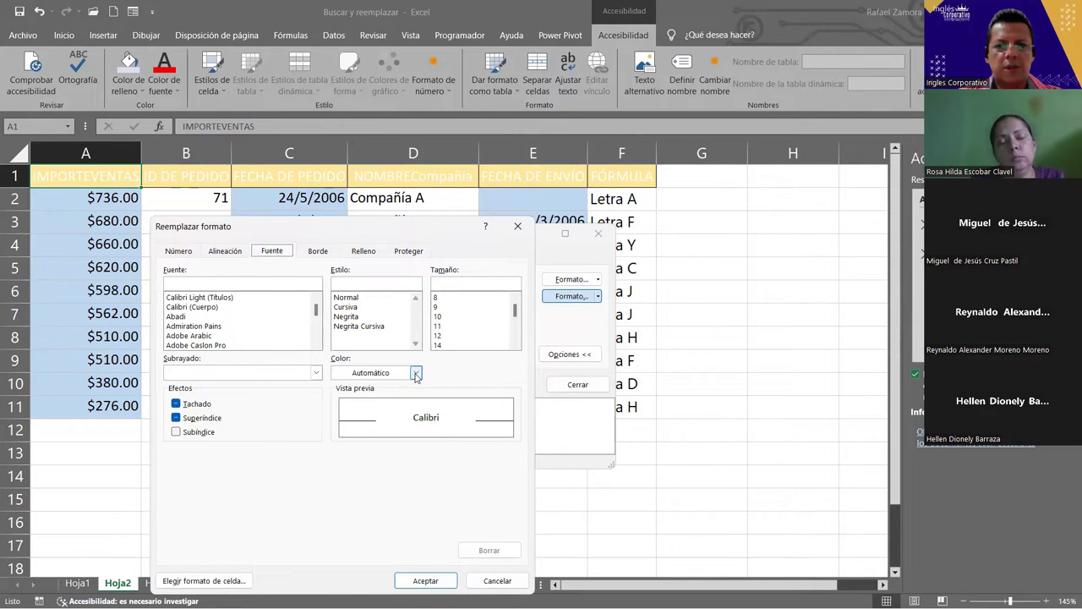
pyautogui.click(414, 372)
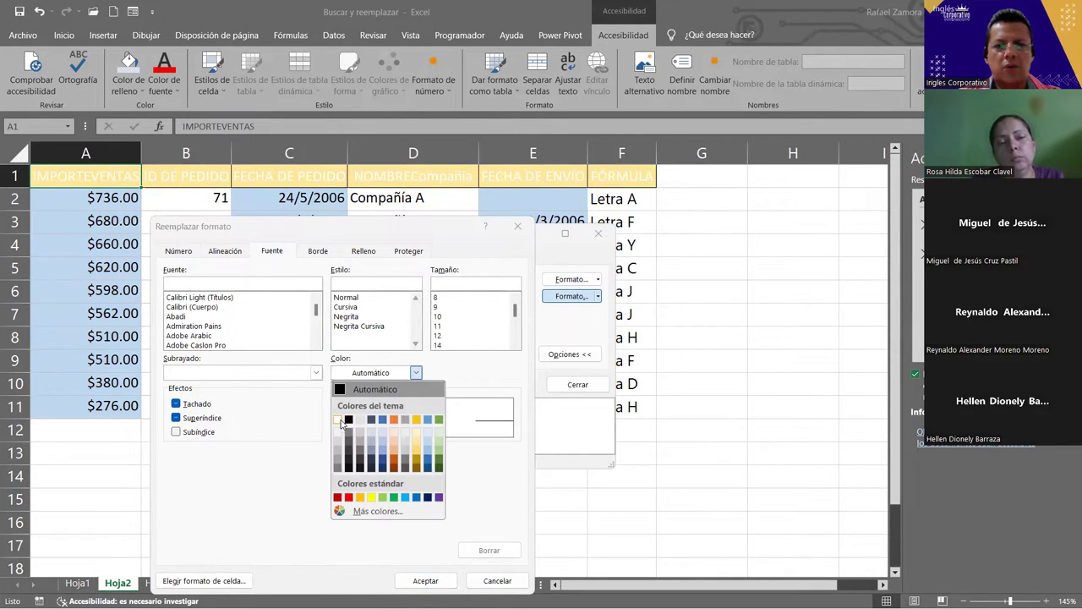
pyautogui.click(338, 420)
pyautogui.click(356, 317)
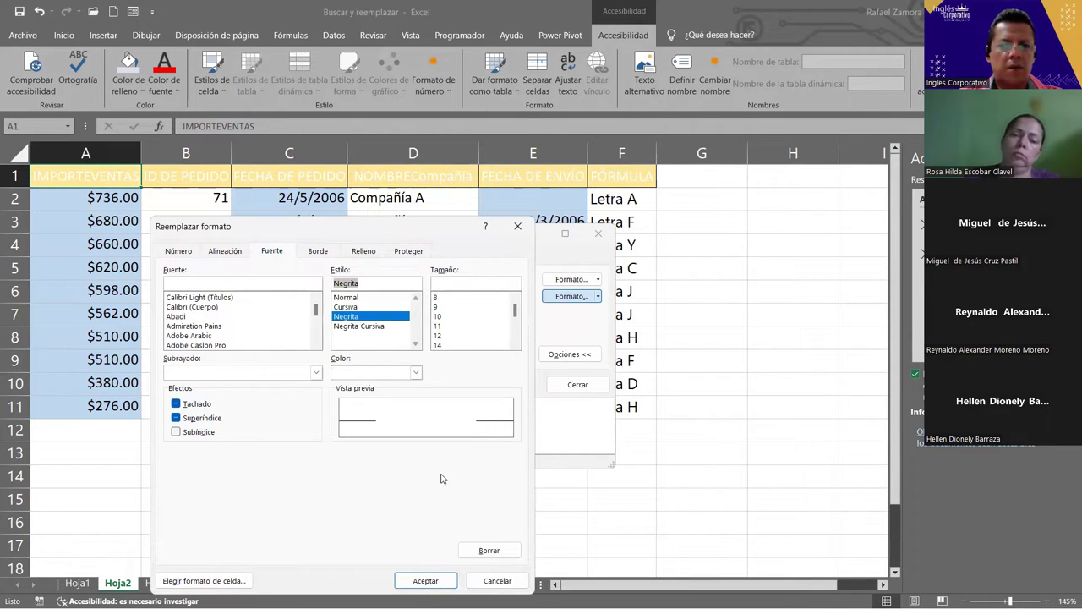
pyautogui.click(426, 581)
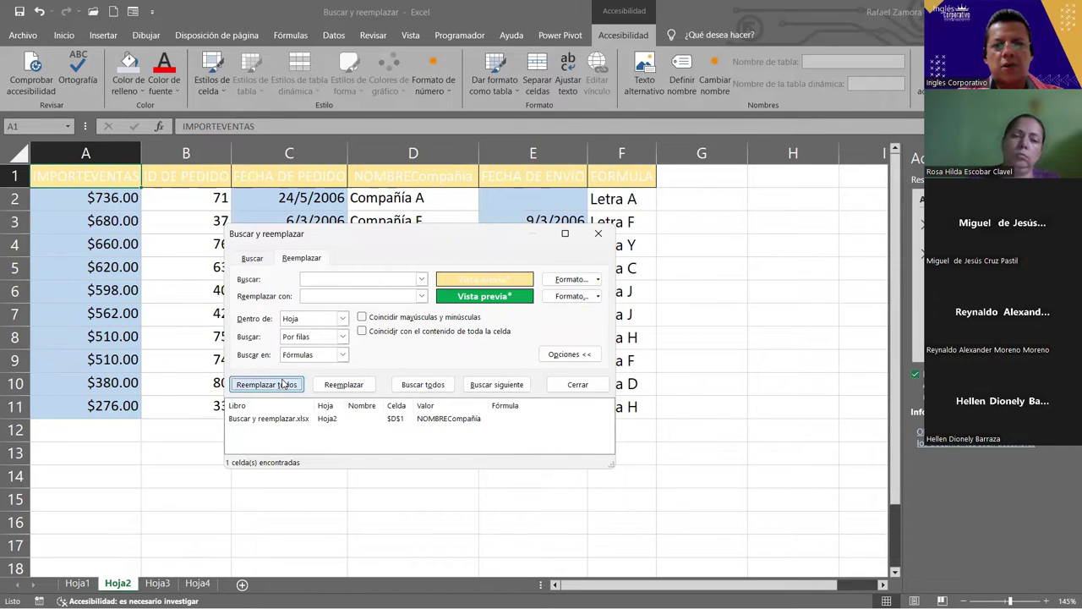
# Replace all six yellow header cells with green bold white, then close the dialog.
pyautogui.click(283, 384)
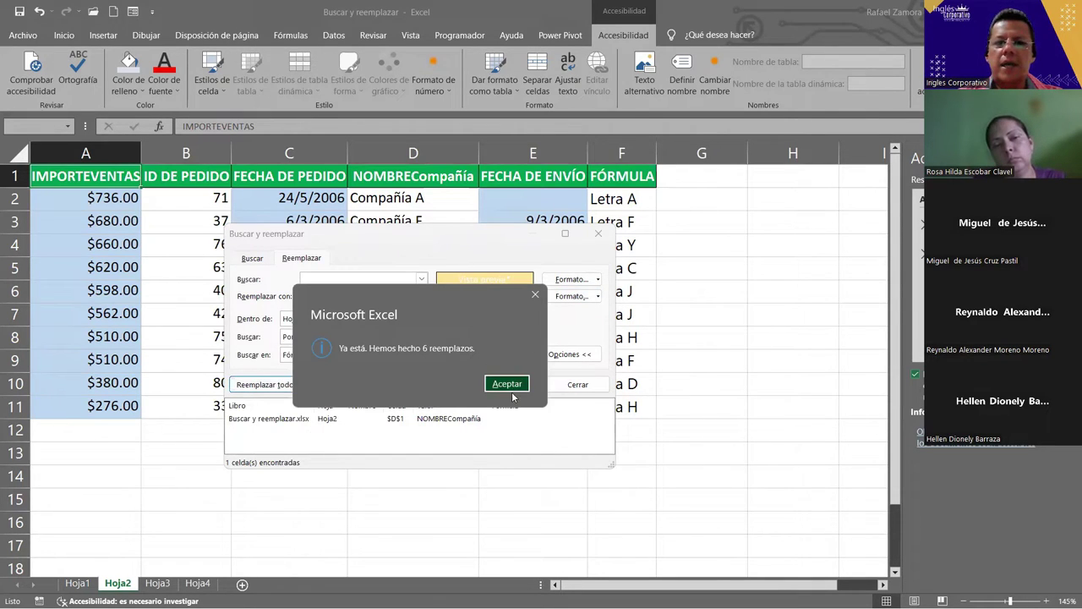
pyautogui.click(507, 384)
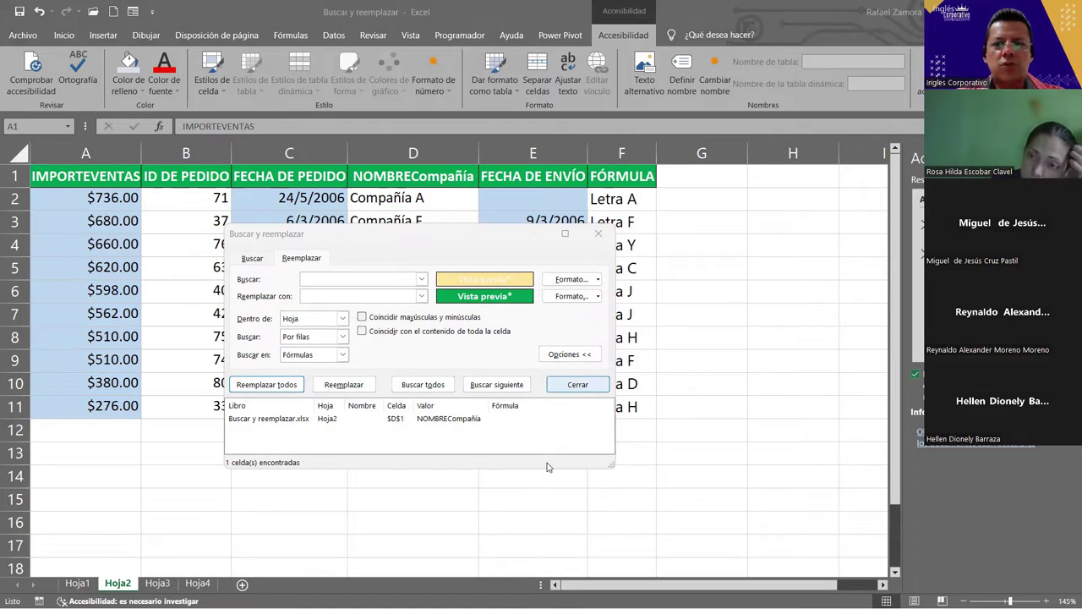
pyautogui.click(591, 388)
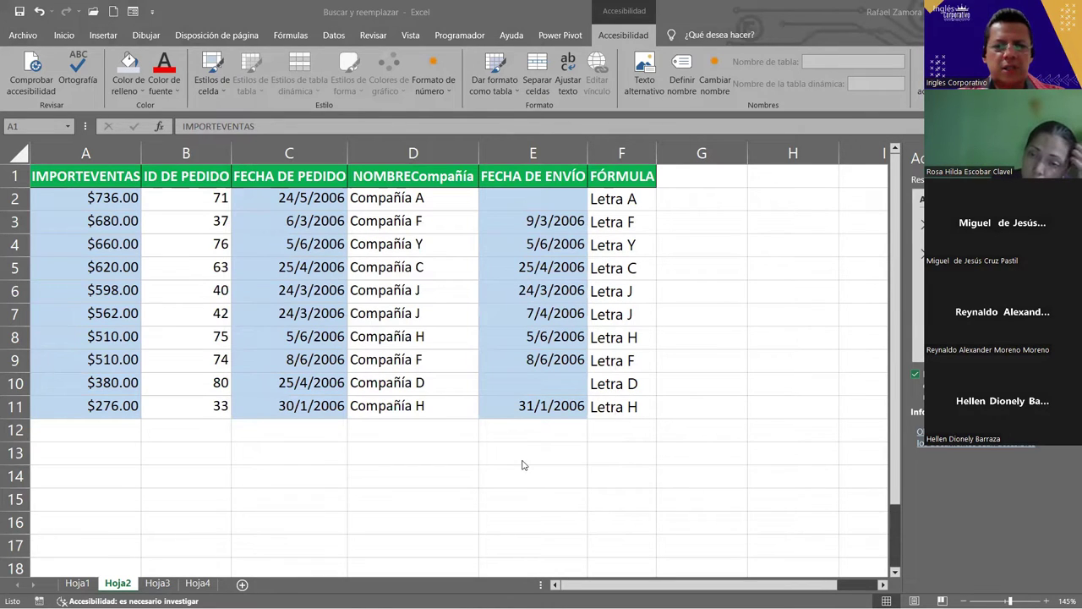
# Browse the Hoja1, Hoja3, Hoja4 and Hoja2 sheets, finishing on the Hoja1 sales table.
pyautogui.click(74, 584)
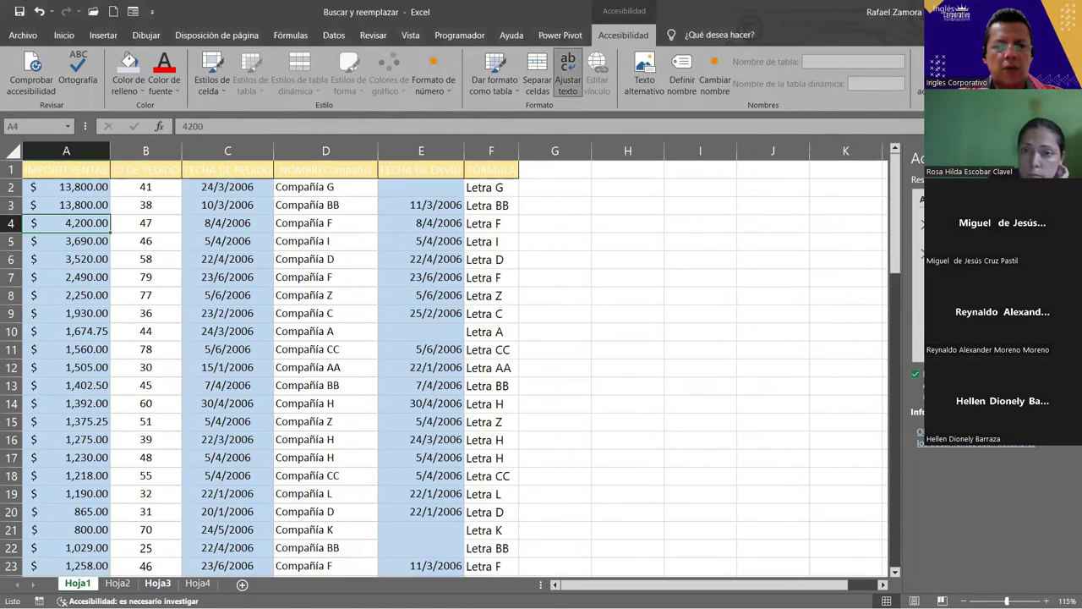
pyautogui.click(157, 583)
pyautogui.click(200, 583)
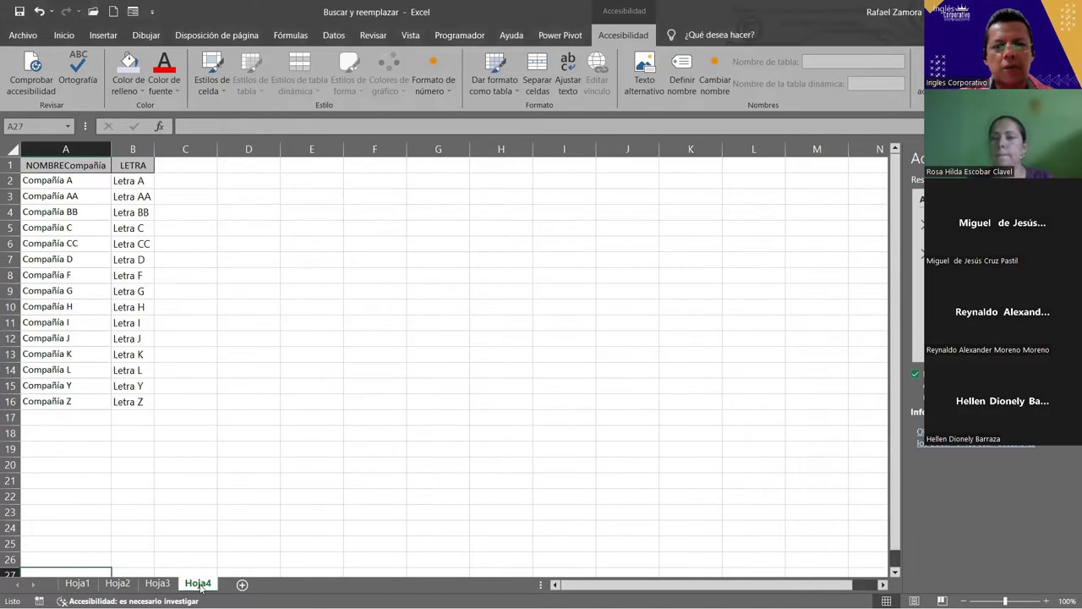
pyautogui.click(166, 399)
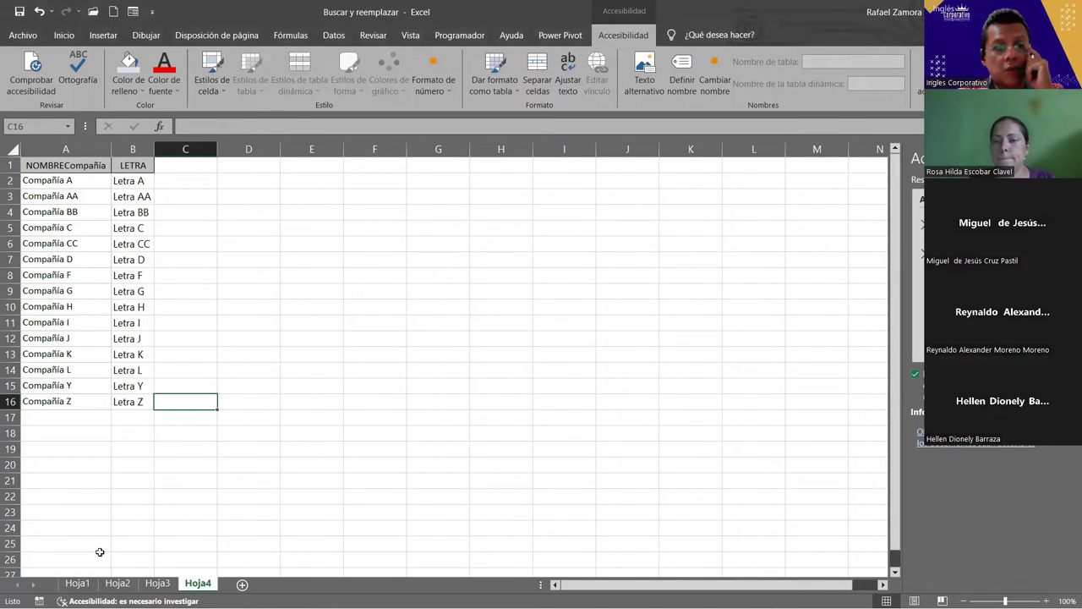
pyautogui.click(77, 583)
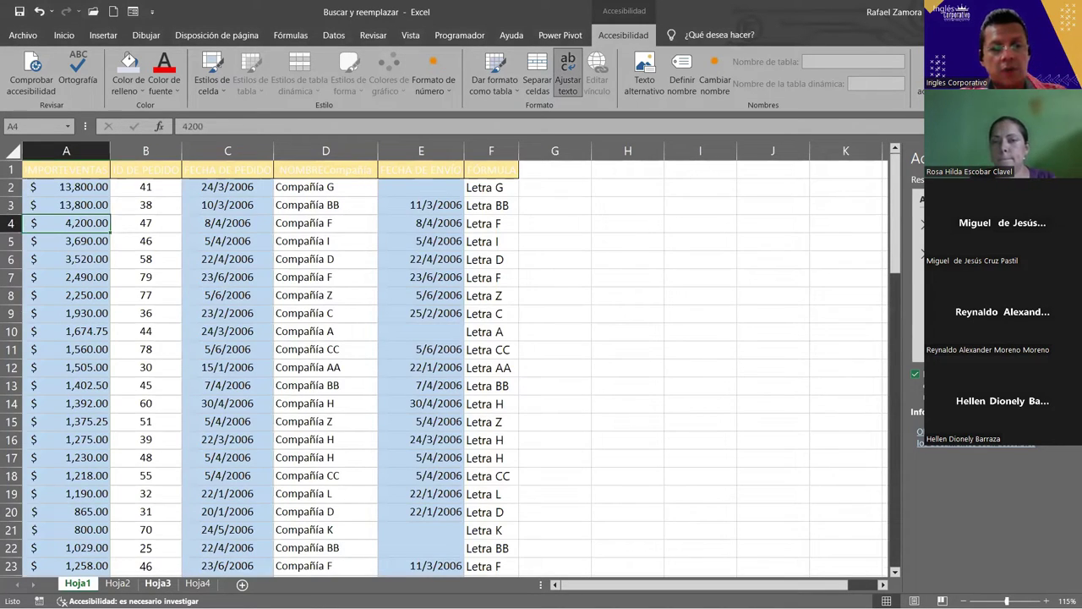
pyautogui.hotkey('ctrl', 'pagedown')
pyautogui.hotkey('ctrl', 'pagedown')
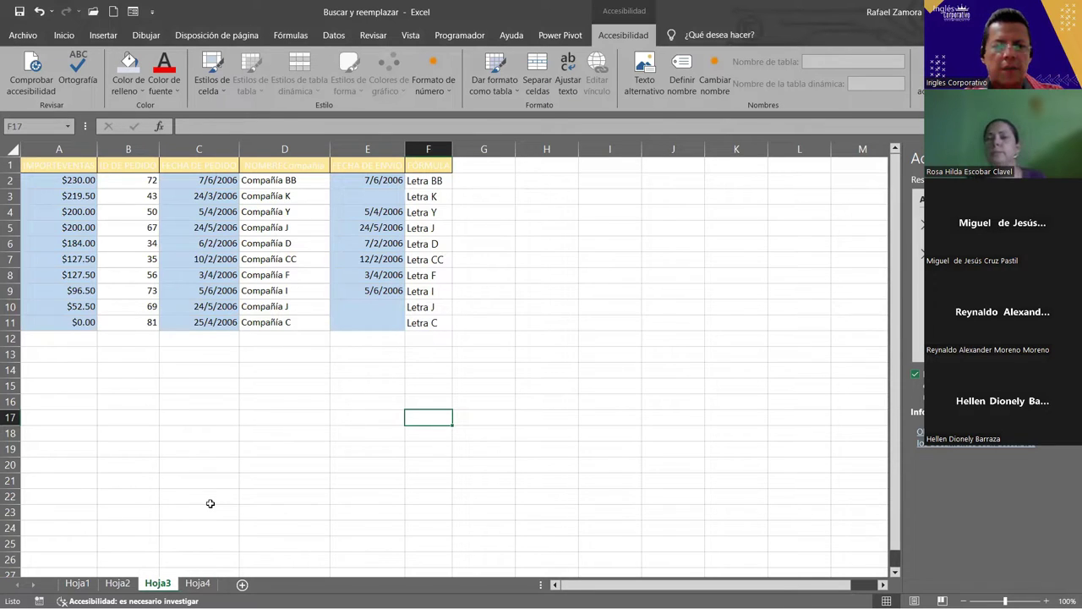
pyautogui.click(66, 586)
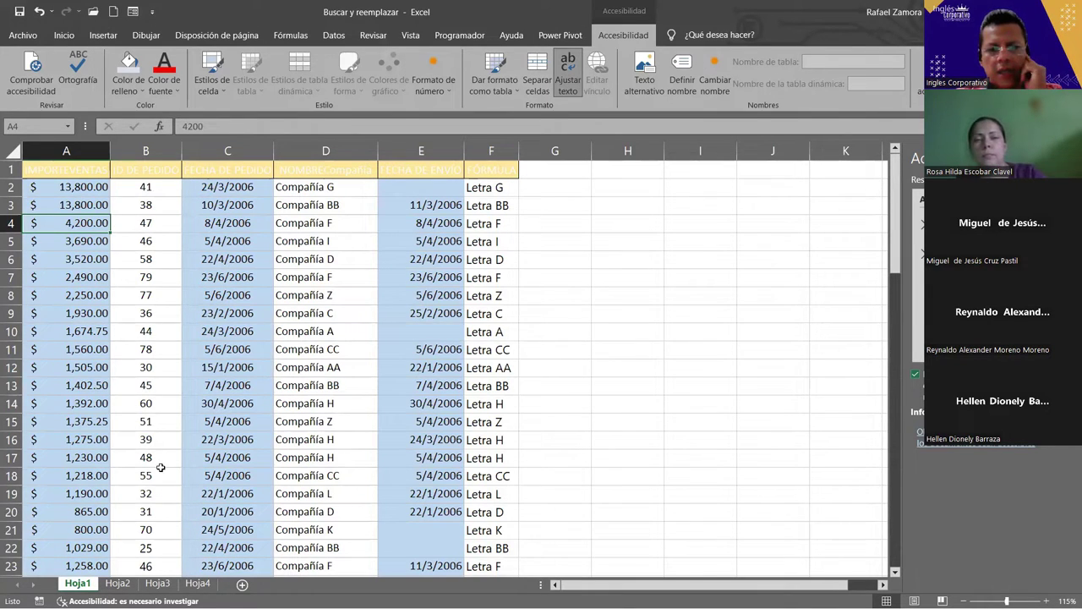
pyautogui.click(118, 584)
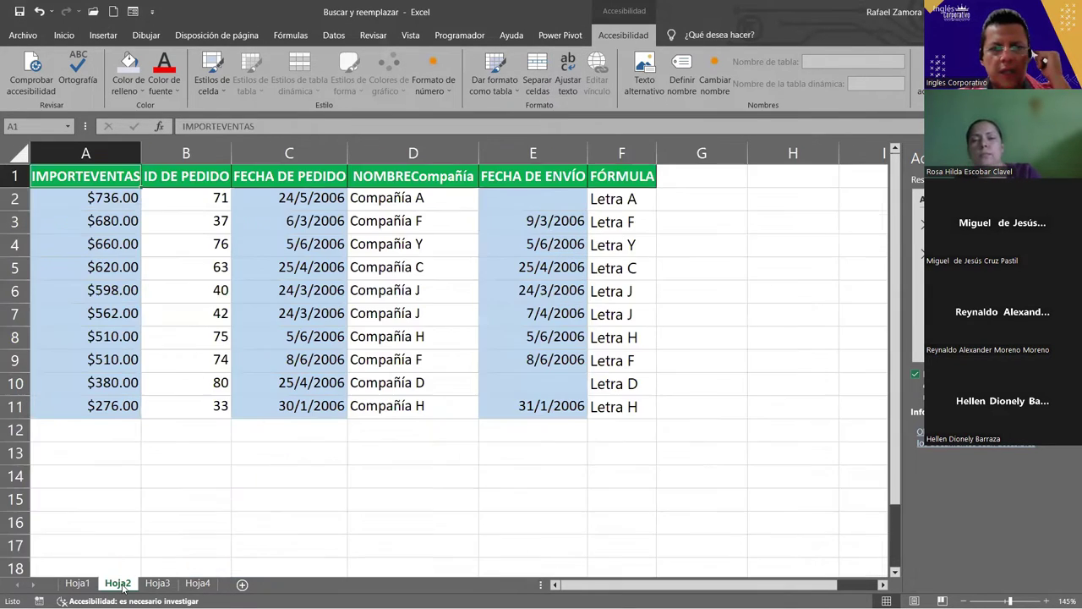
pyautogui.click(78, 584)
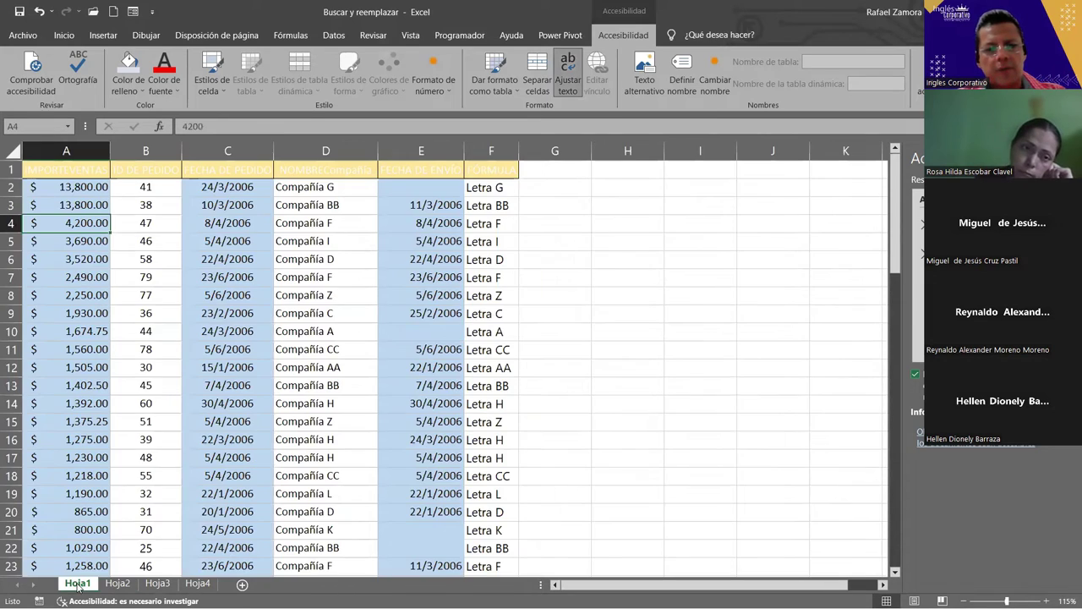
pyautogui.click(159, 583)
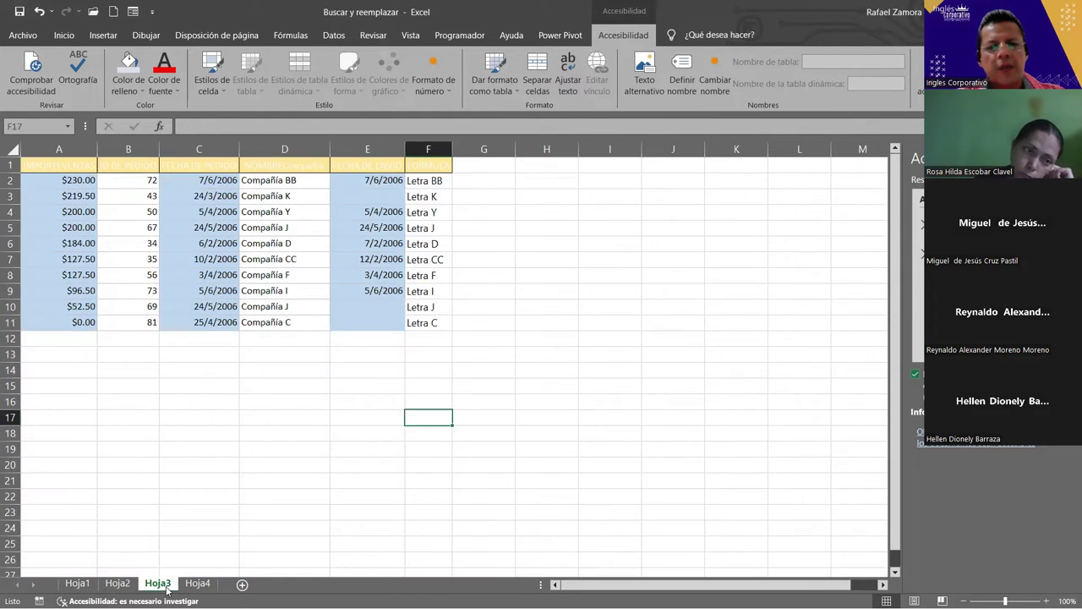
pyautogui.click(79, 583)
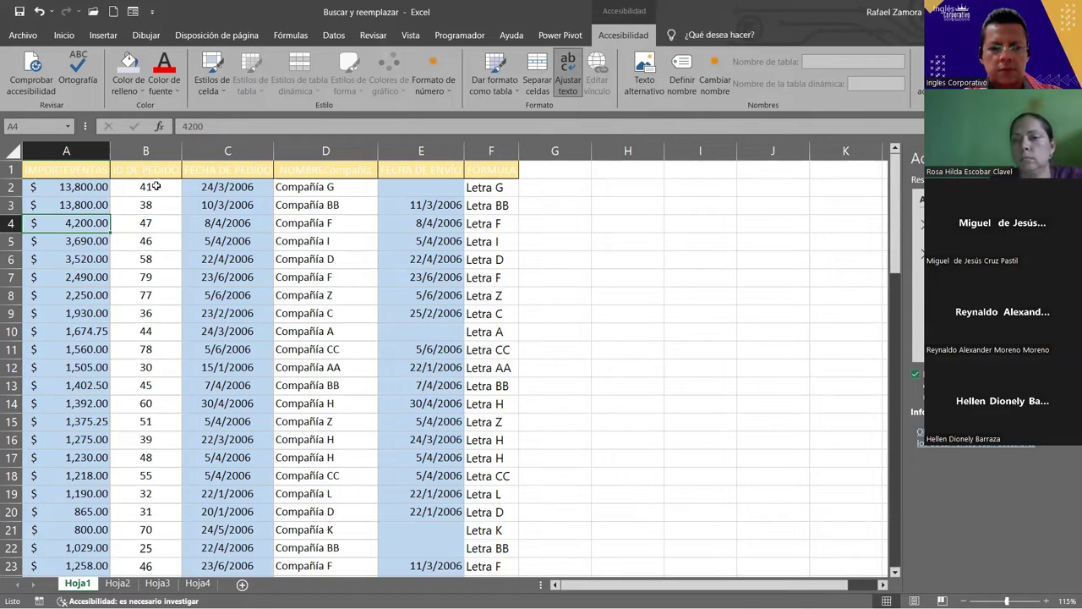
pyautogui.click(156, 186)
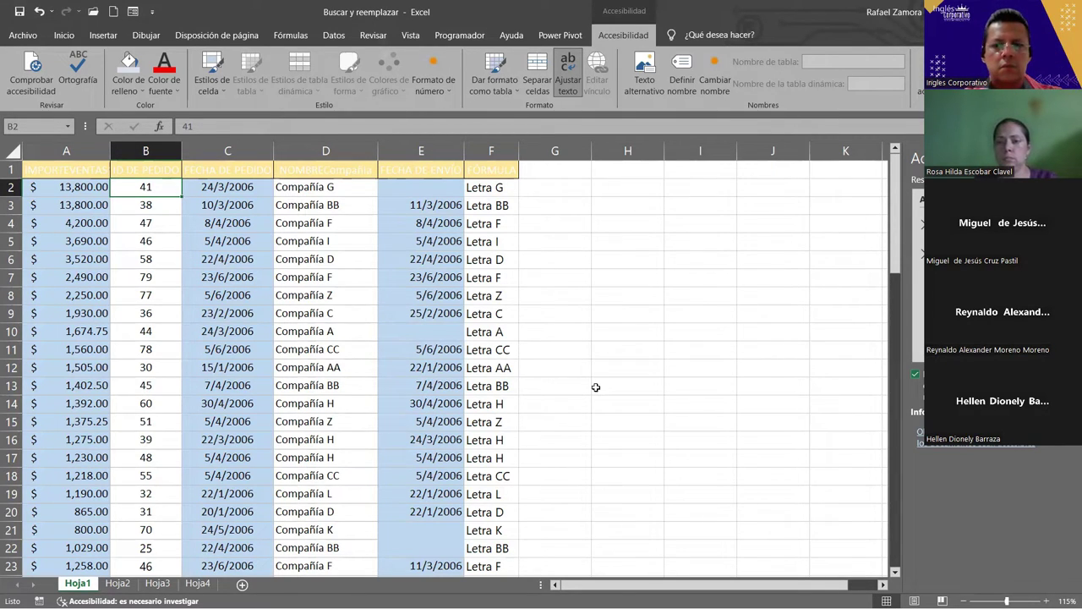
pyautogui.click(595, 386)
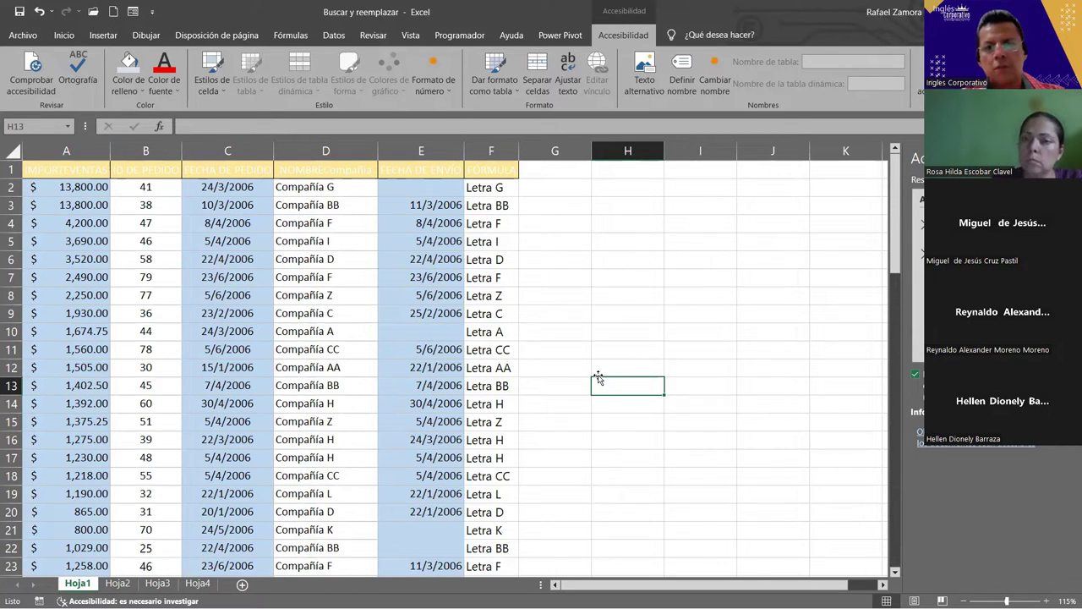
pyautogui.click(536, 309)
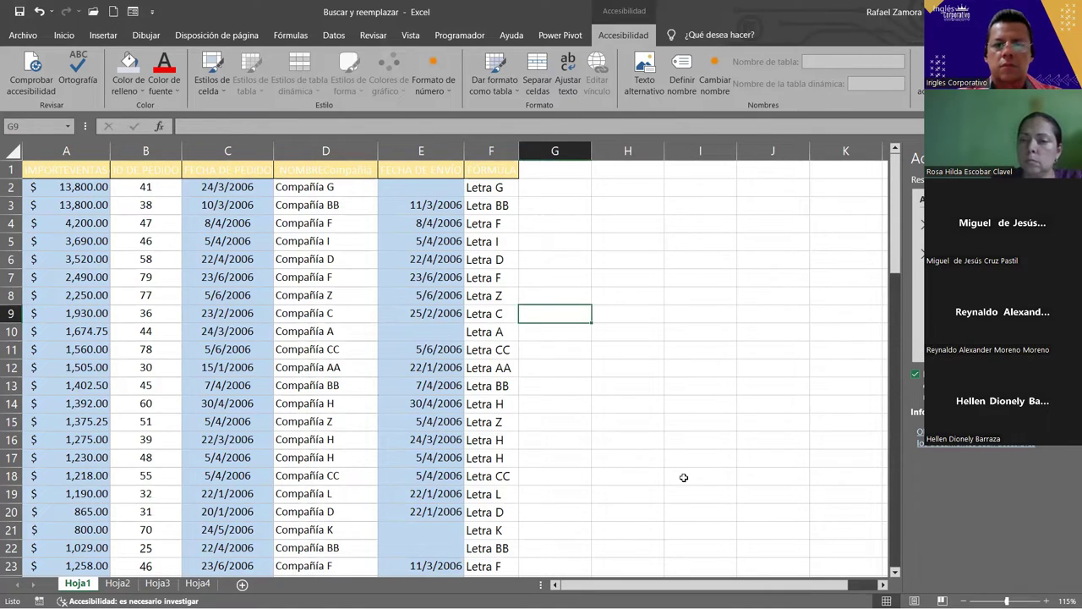
pyautogui.click(623, 295)
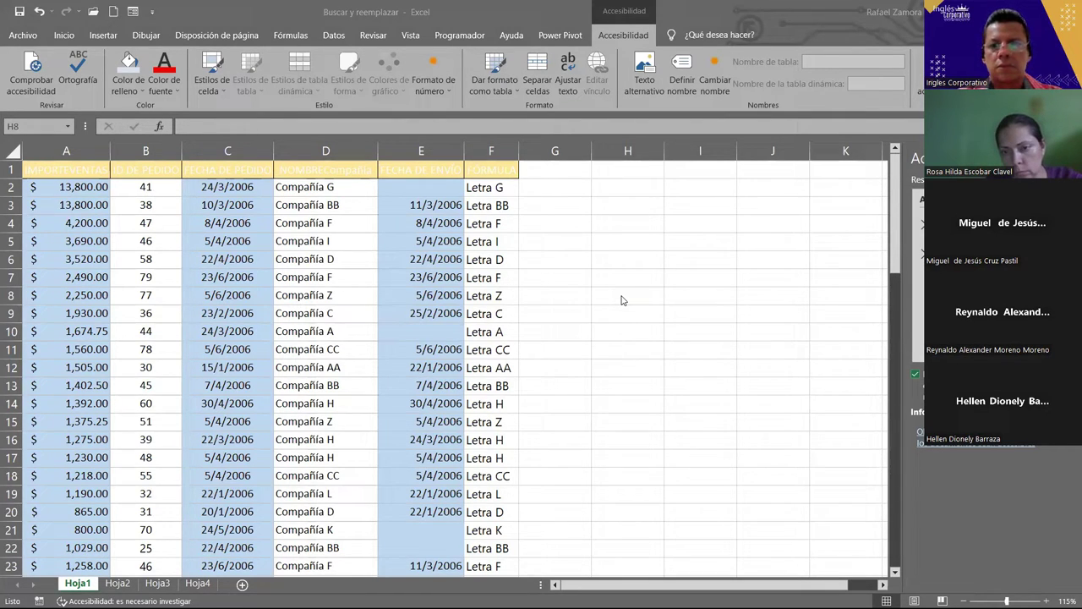
pyautogui.press('Return')
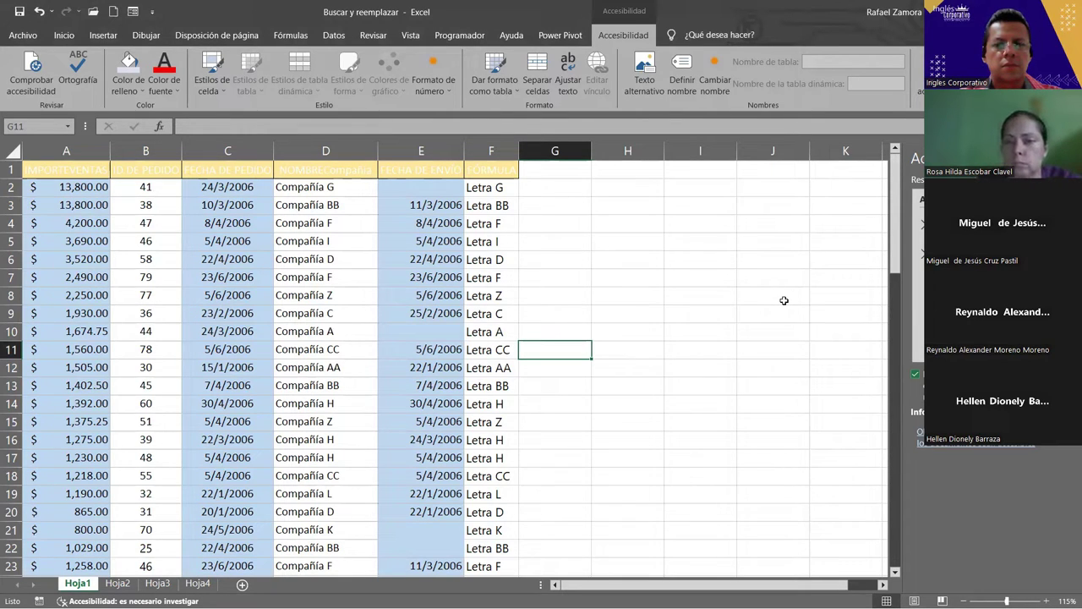
pyautogui.click(700, 292)
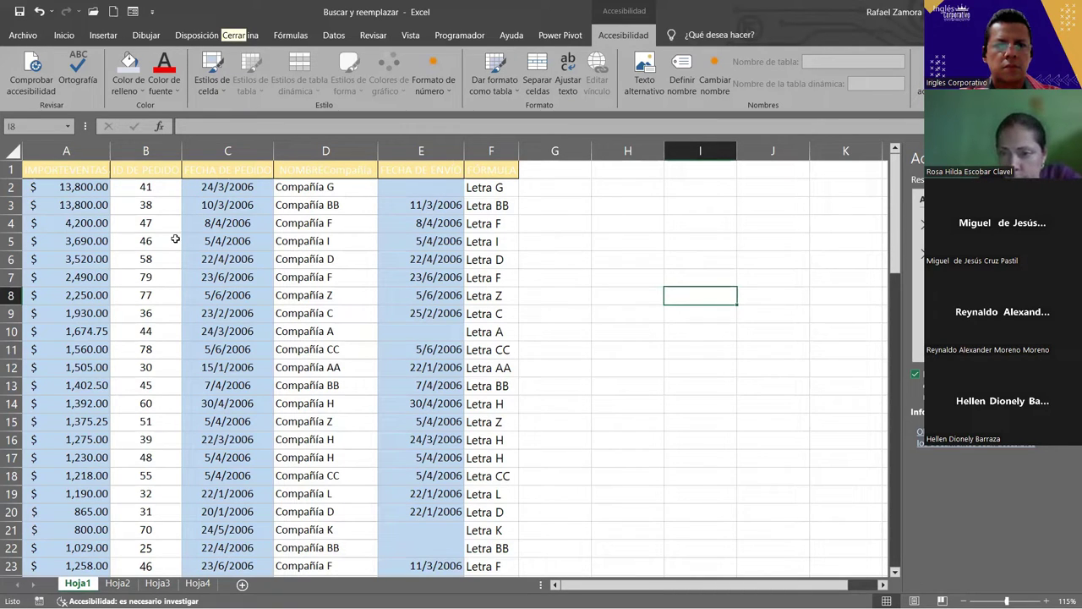
# Select A1, reopen Find and Replace, clear the old search format and pick A1's yellow format.
pyautogui.click(99, 174)
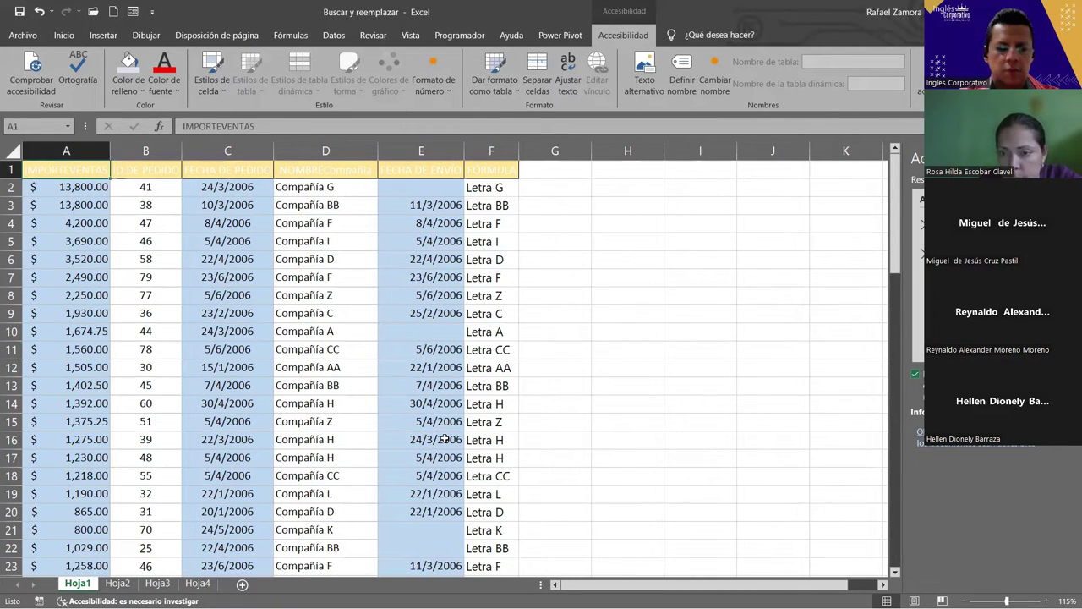
pyautogui.hotkey('ctrl', 'b')
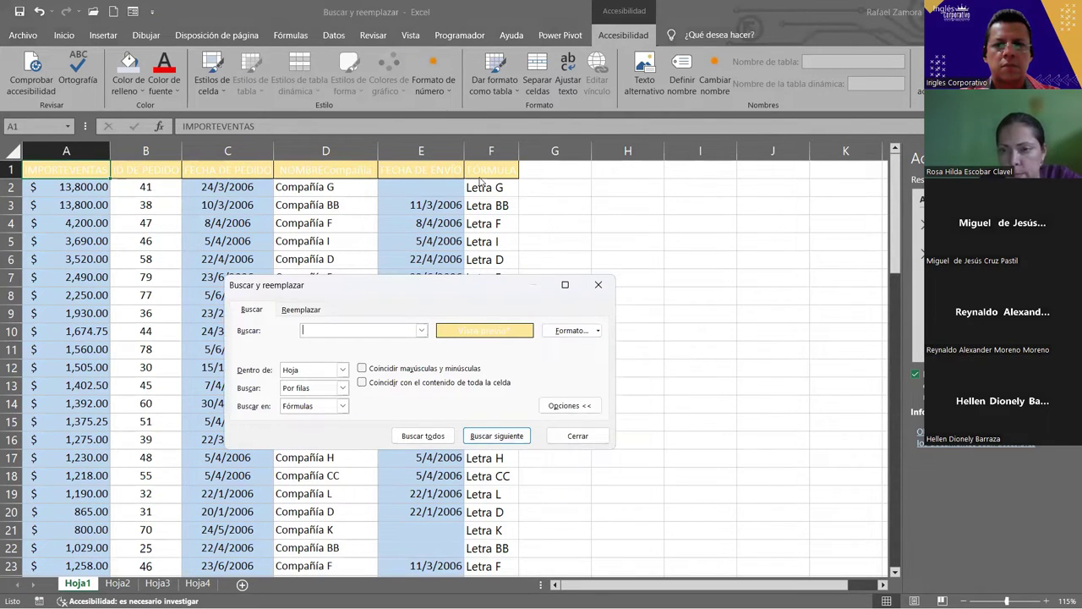
pyautogui.moveTo(439, 285); pyautogui.dragTo(469, 180)
pyautogui.click(626, 226)
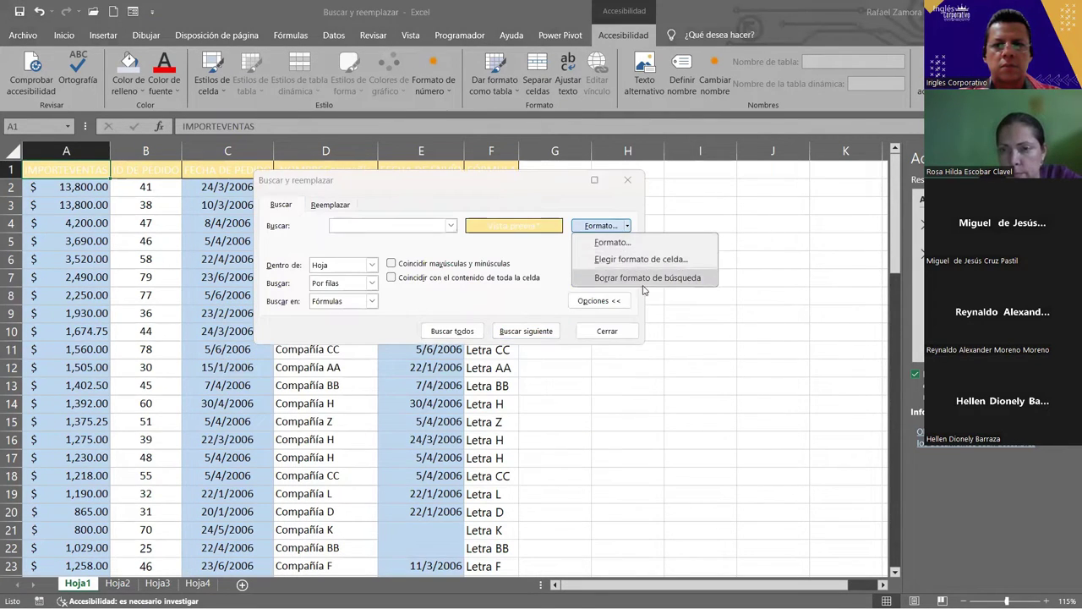
pyautogui.click(647, 277)
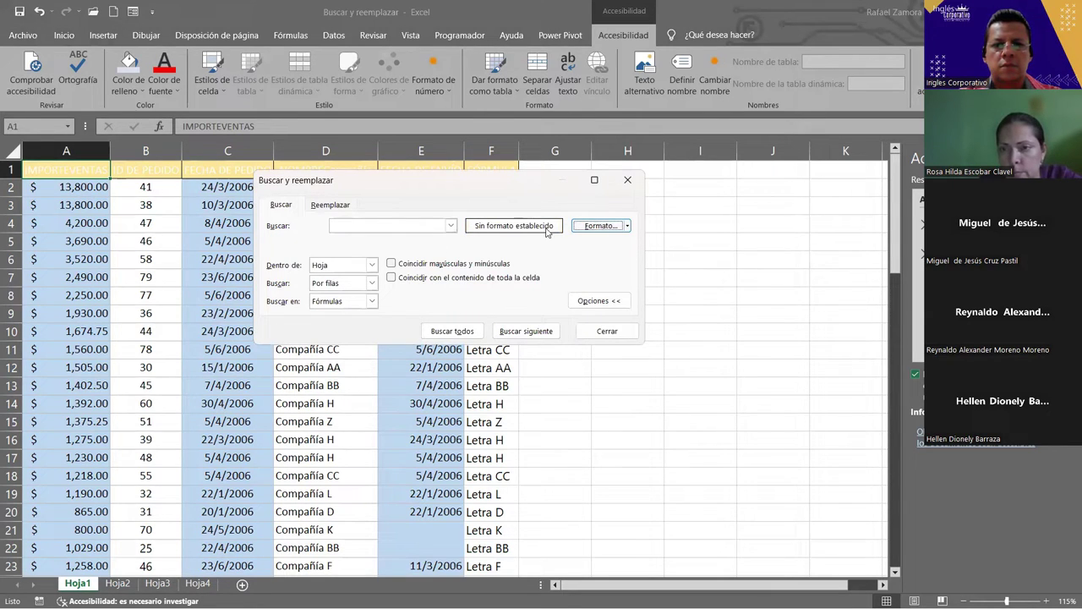
pyautogui.click(626, 225)
pyautogui.click(638, 258)
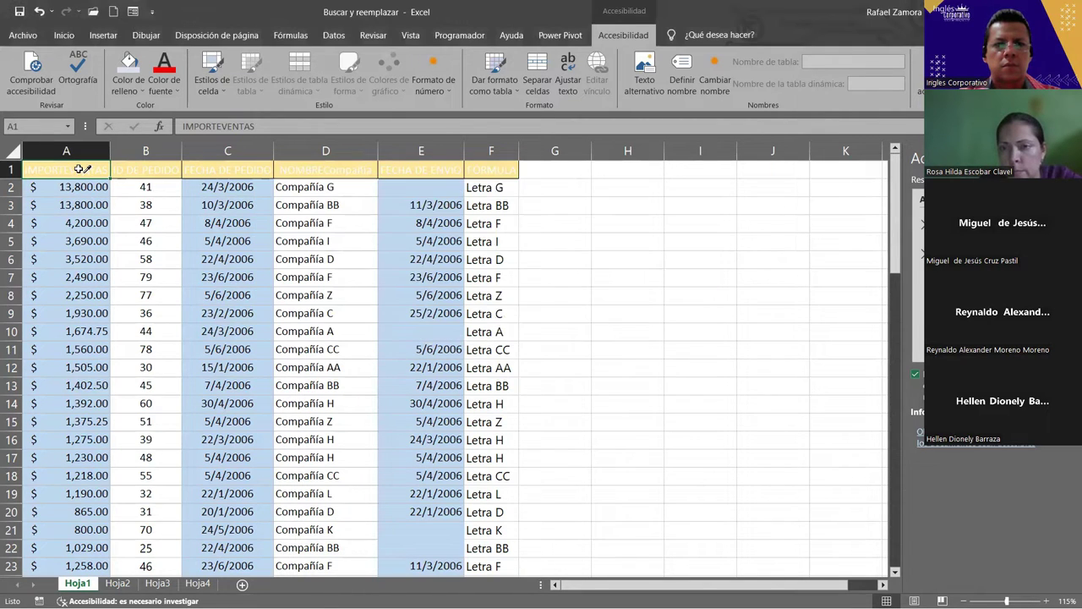
pyautogui.click(80, 169)
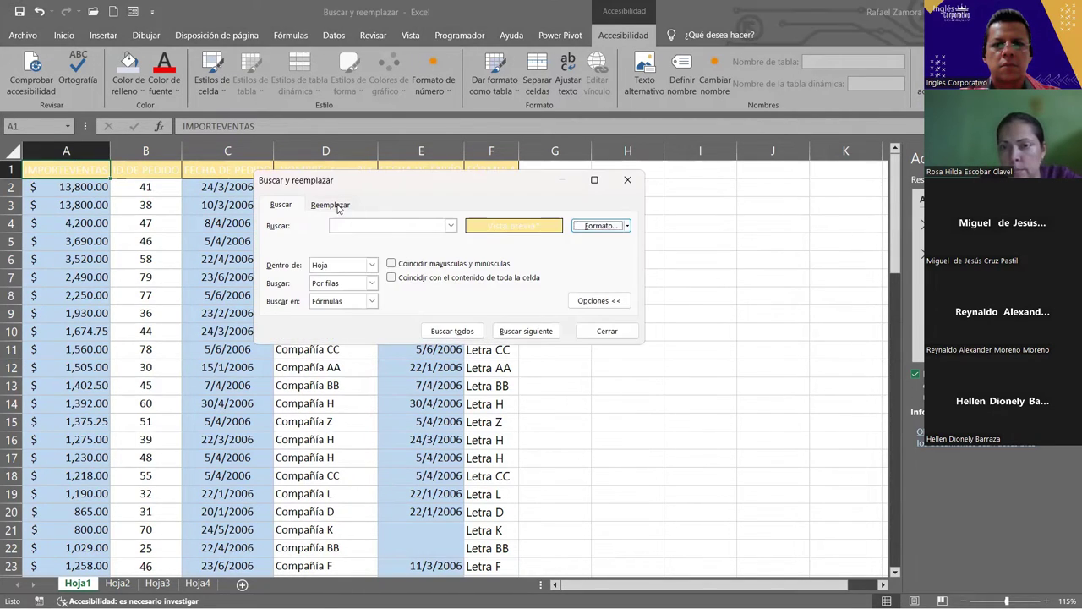
pyautogui.click(331, 204)
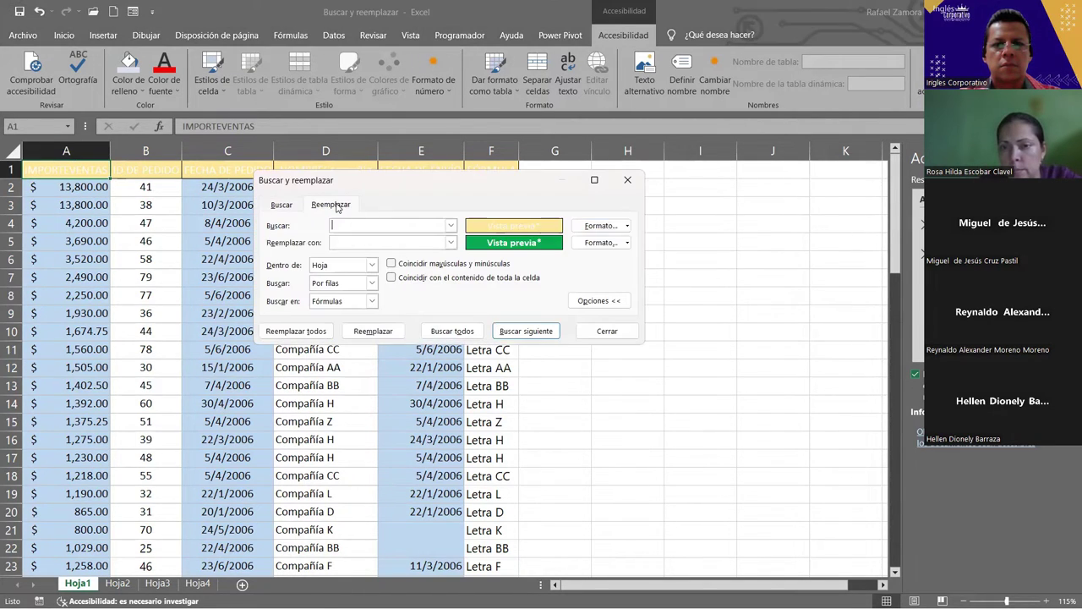
# Set the search scope to Libro and give the replacement format a dark red fill.
pyautogui.click(371, 265)
pyautogui.click(334, 289)
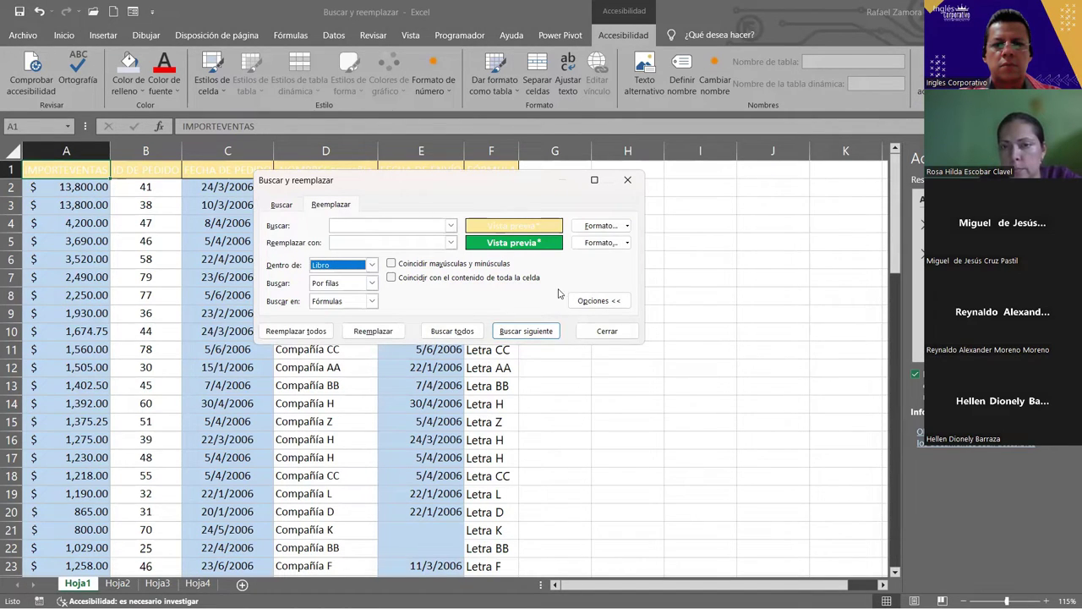
pyautogui.click(602, 244)
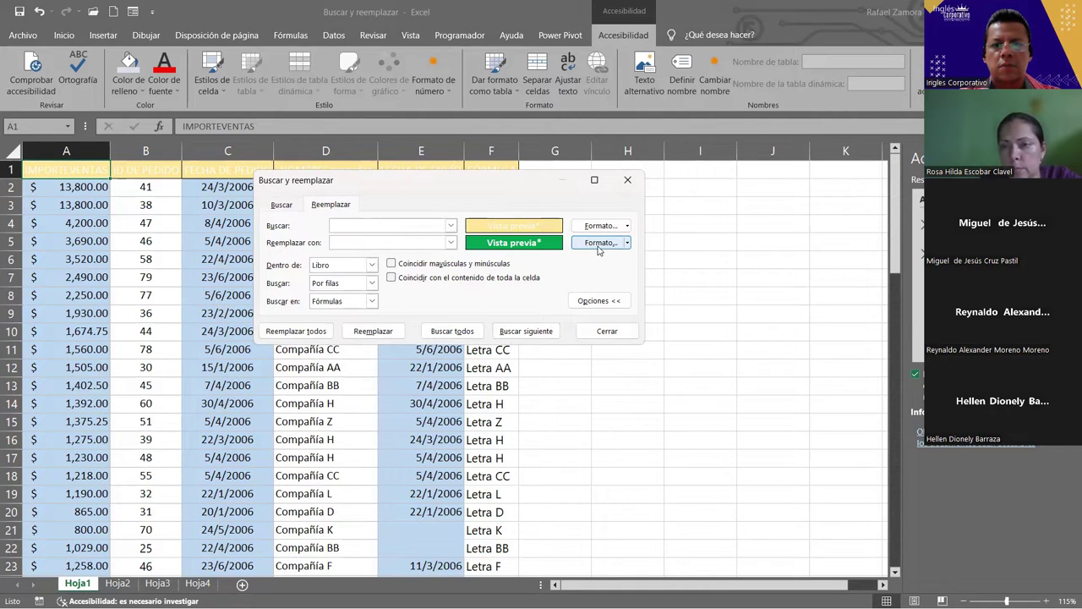
pyautogui.click(576, 150)
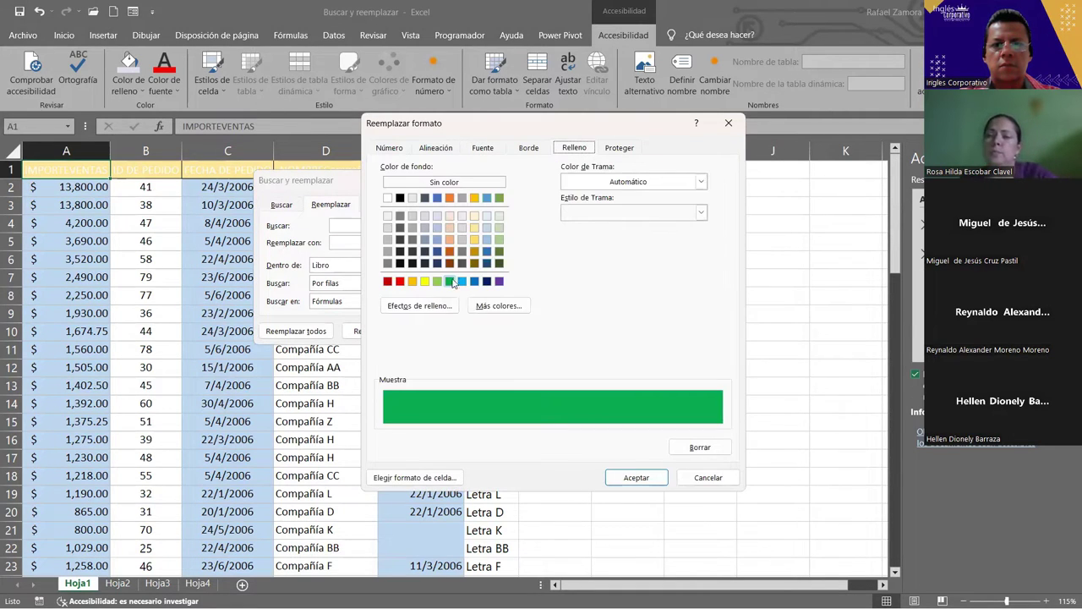
pyautogui.click(388, 283)
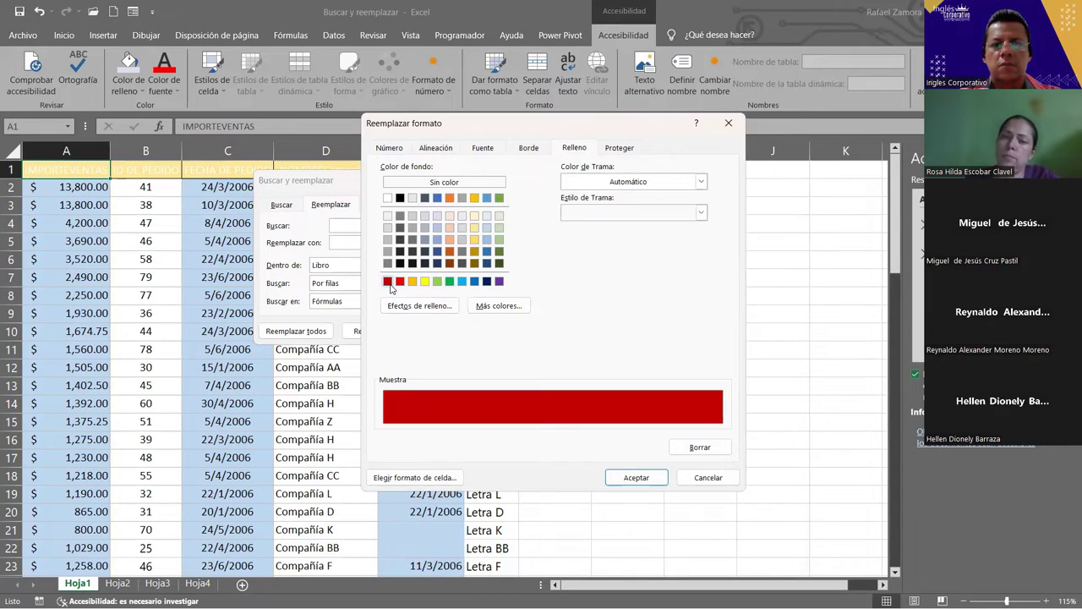
# Set the replacement font to Abadi, Cursiva, size 9, and confirm the format.
pyautogui.click(482, 148)
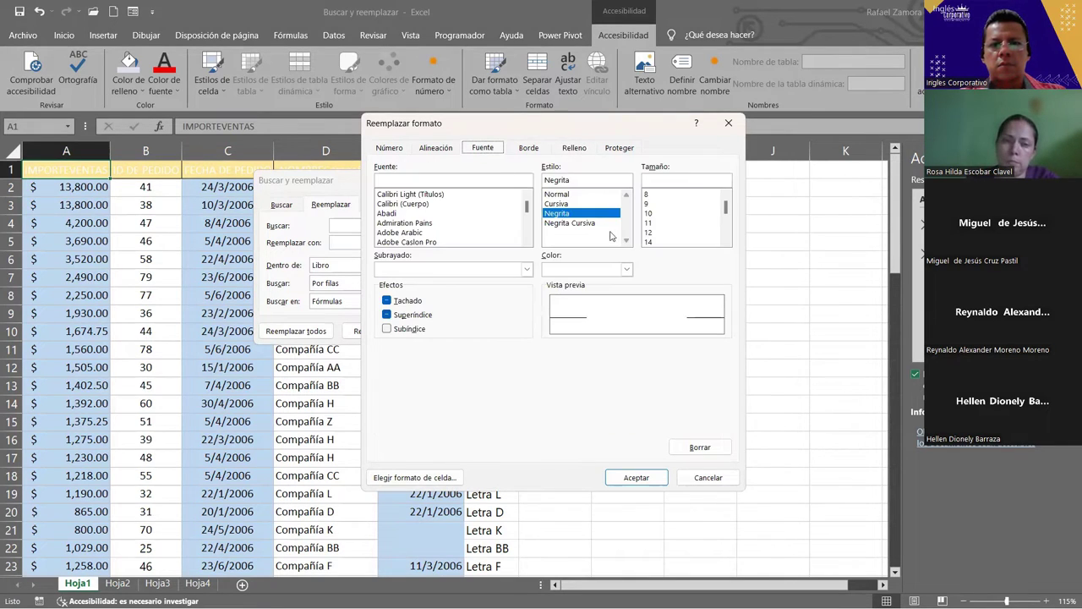
pyautogui.click(566, 204)
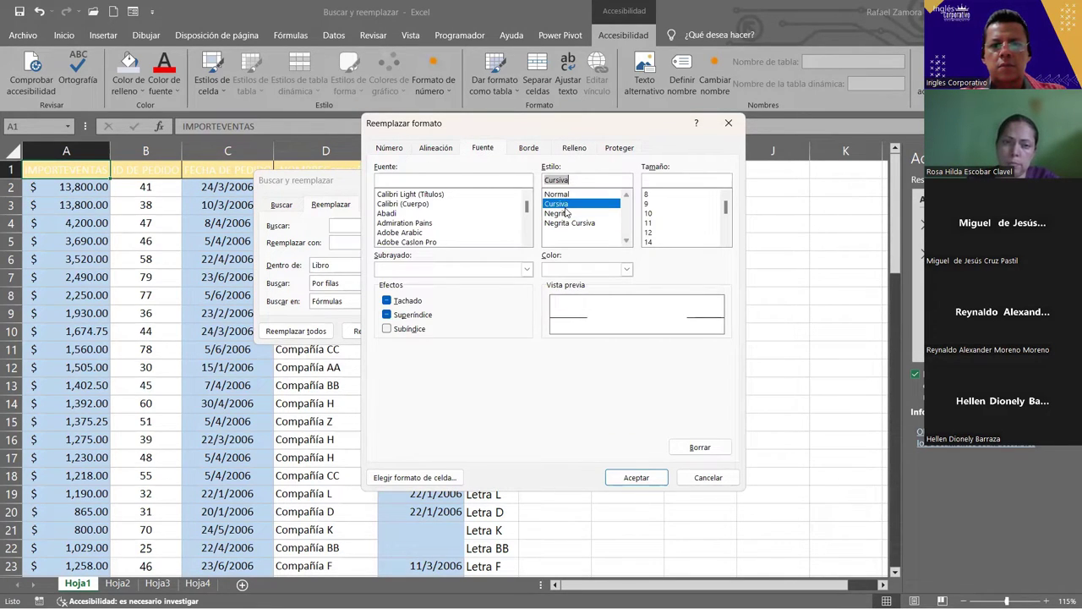
pyautogui.click(622, 270)
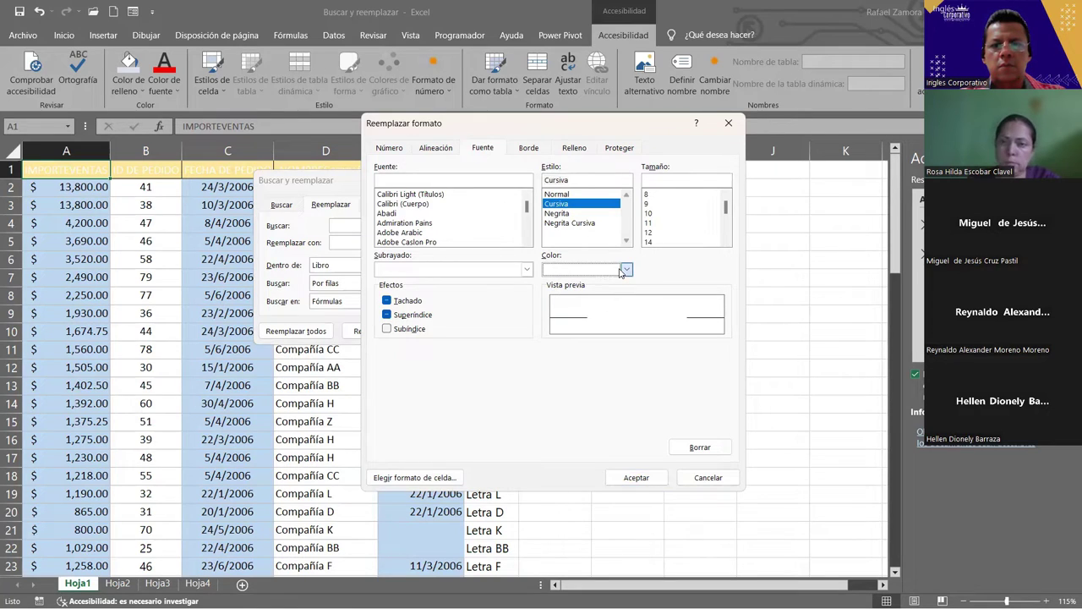
pyautogui.click(626, 269)
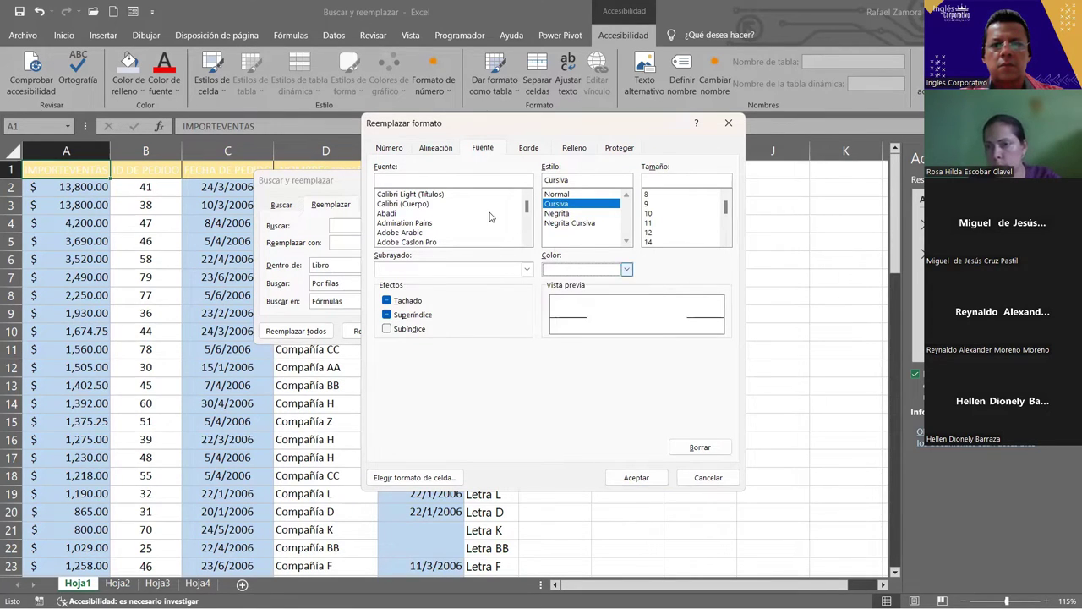
pyautogui.click(394, 215)
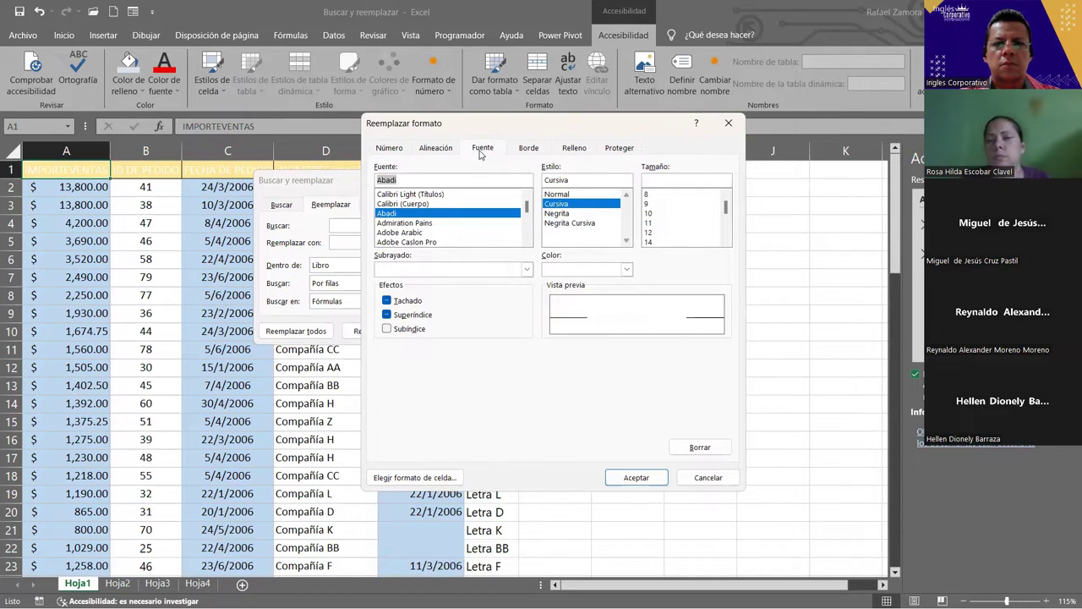
pyautogui.click(436, 149)
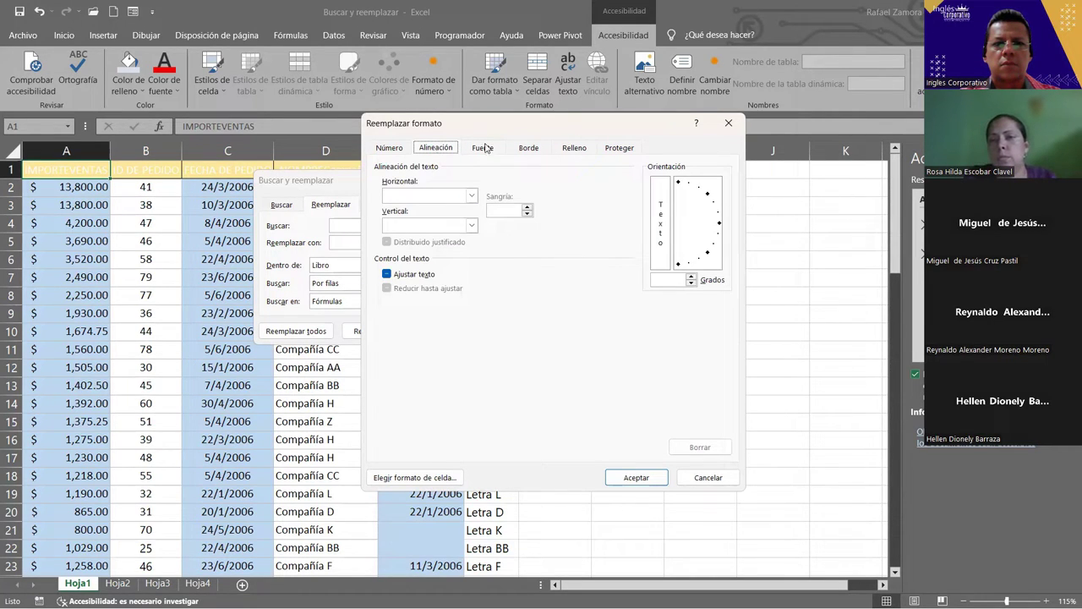
pyautogui.click(394, 149)
pyautogui.click(489, 151)
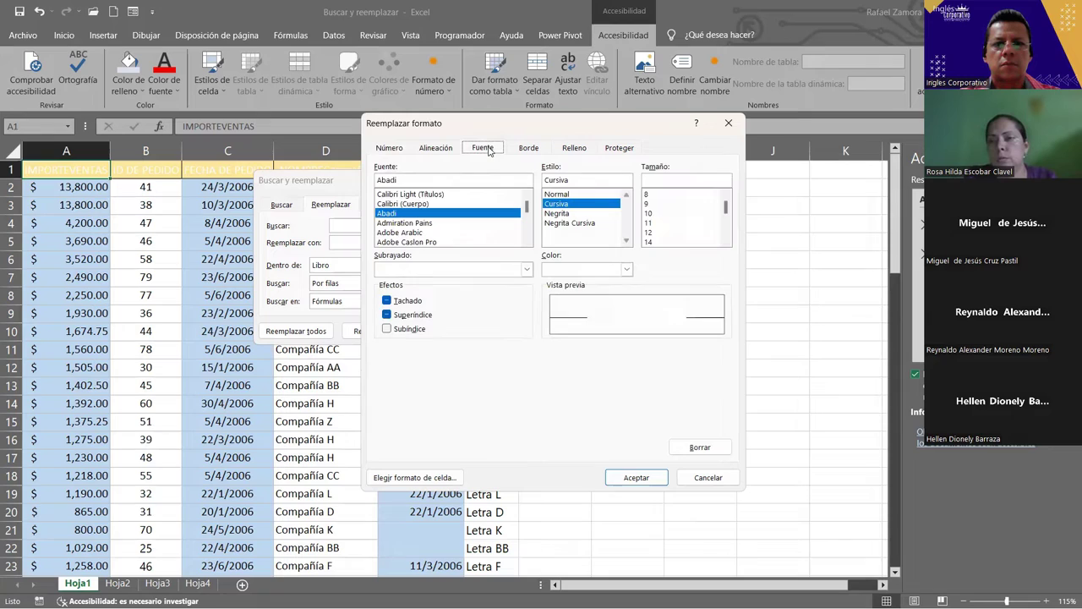
pyautogui.click(651, 204)
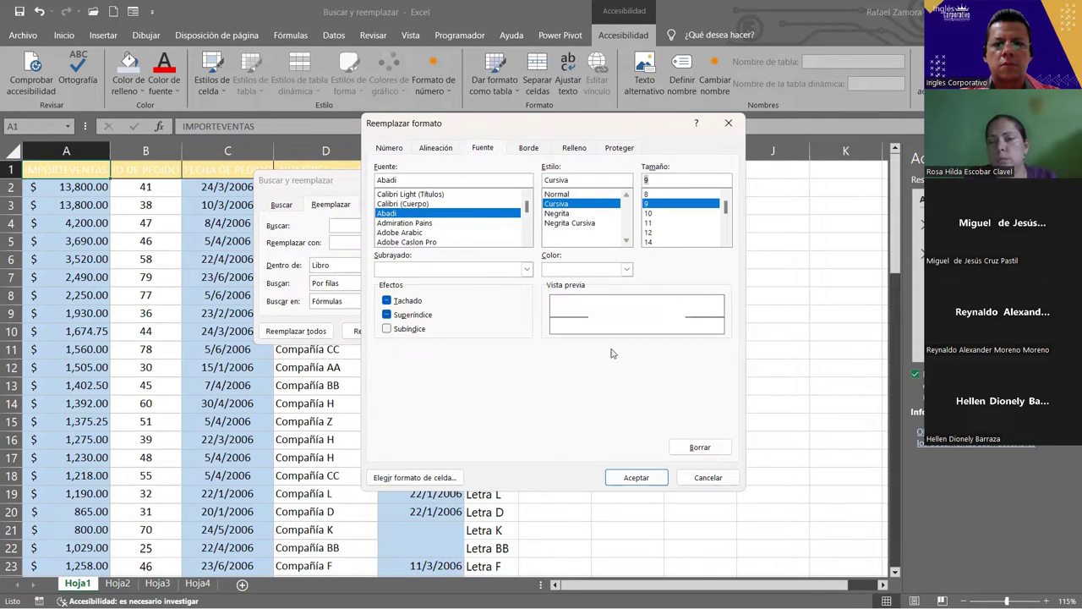
pyautogui.click(639, 478)
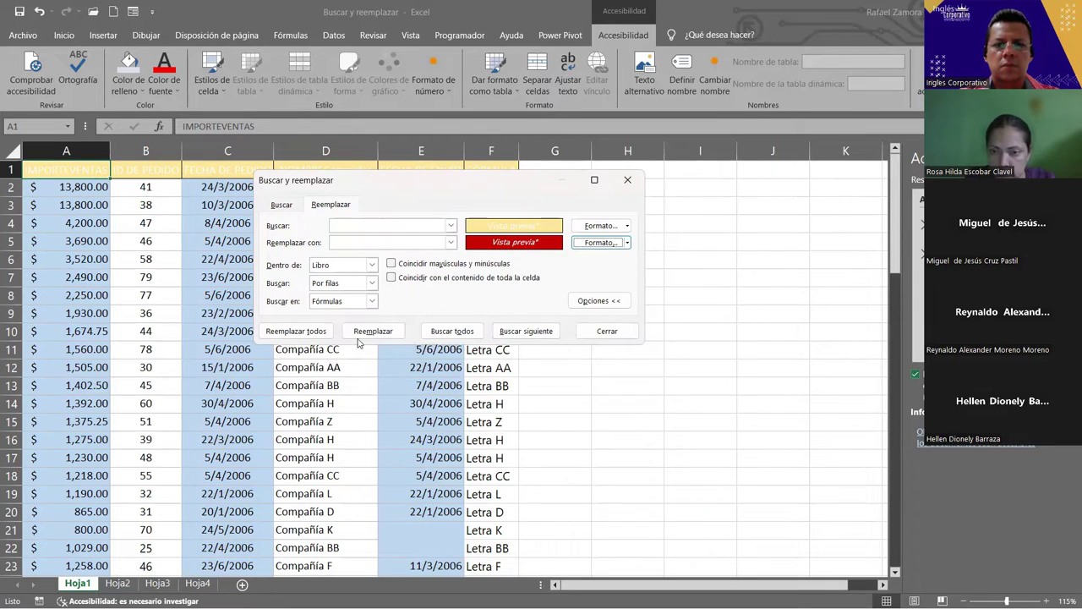
# Replace all across the workbook and acknowledge the single replacement in A1.
pyautogui.click(302, 334)
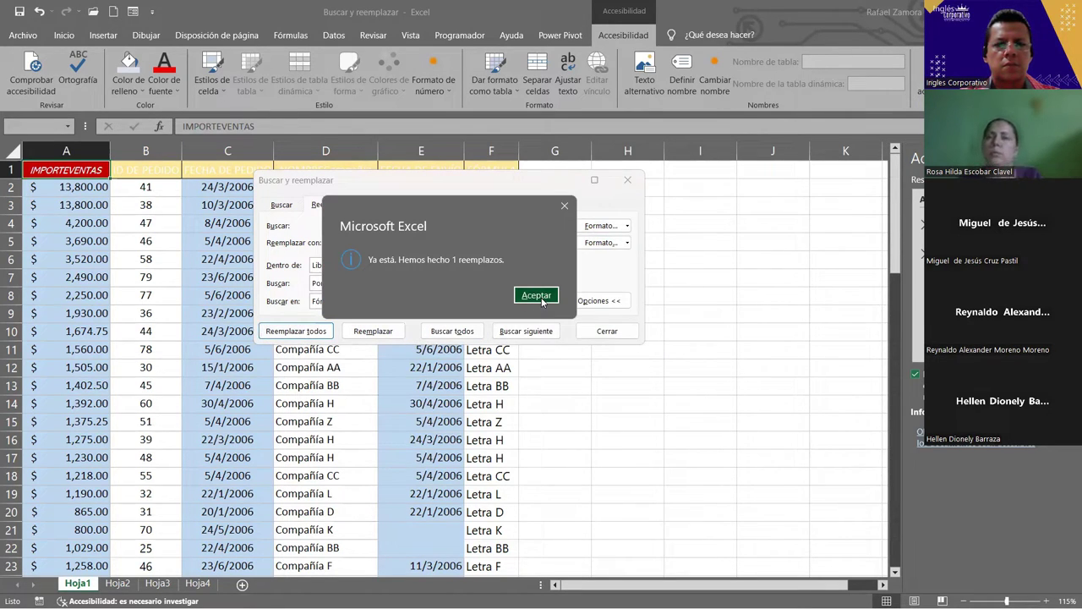
pyautogui.click(536, 295)
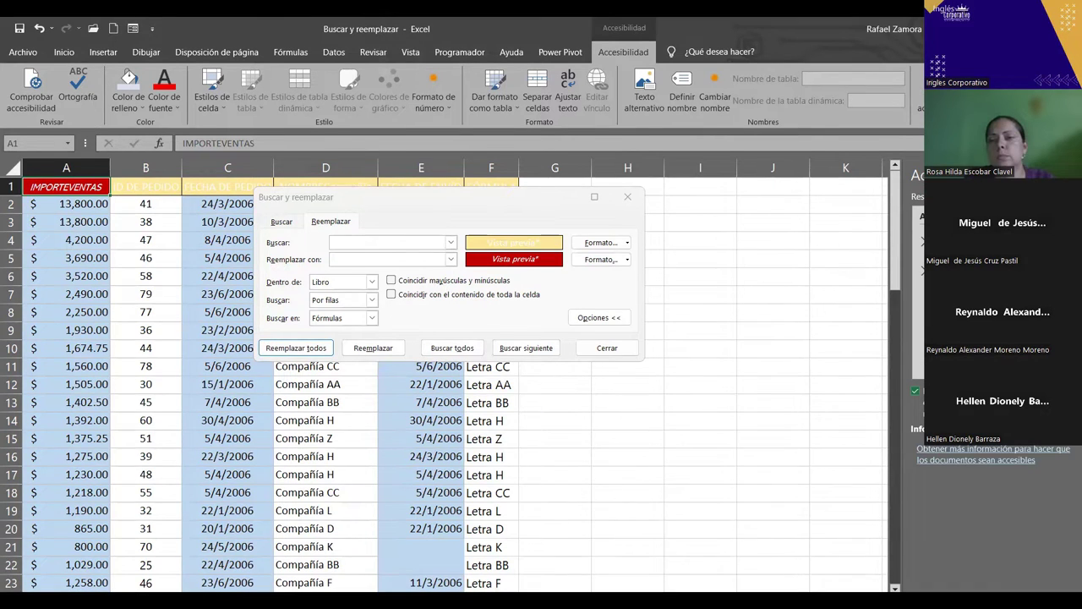
# Close the Buscar y reemplazar dialog and select cells I5 and H9.
pyautogui.click(589, 352)
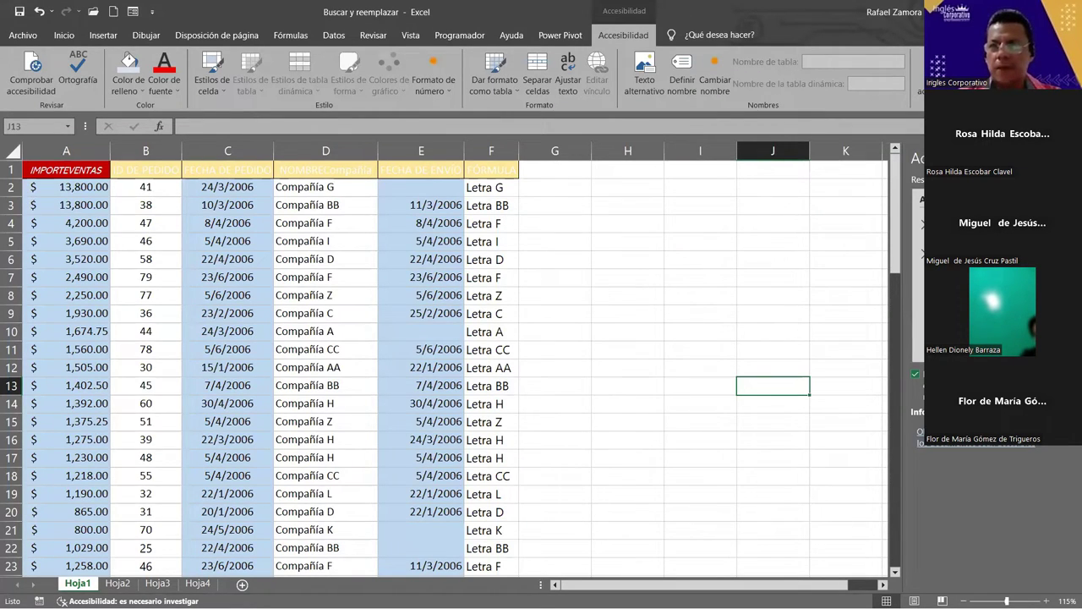
pyautogui.click(685, 250)
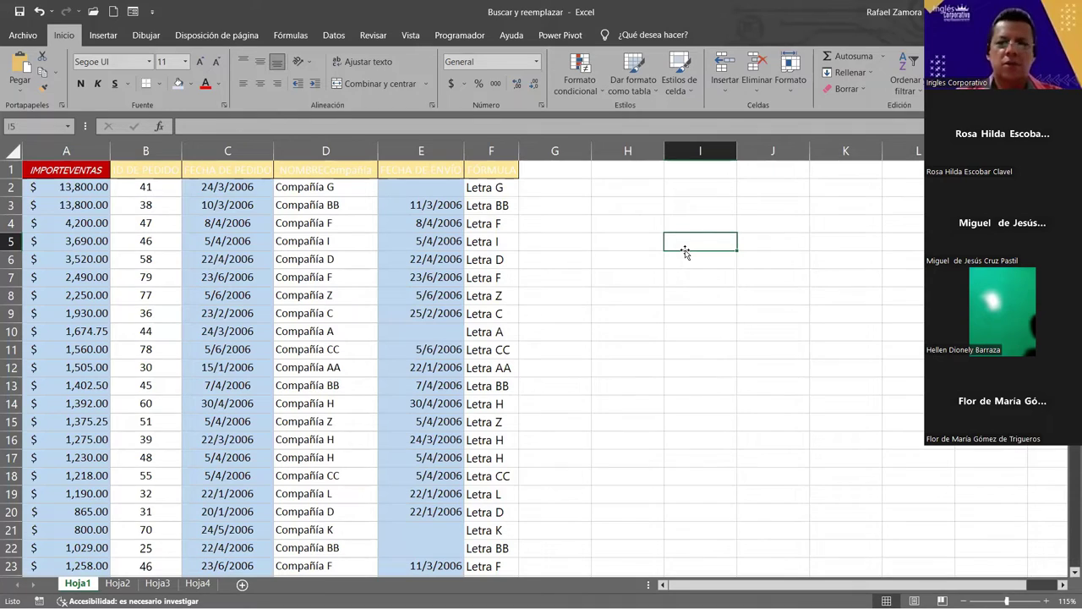
pyautogui.hotkey('alt', 'Tab')
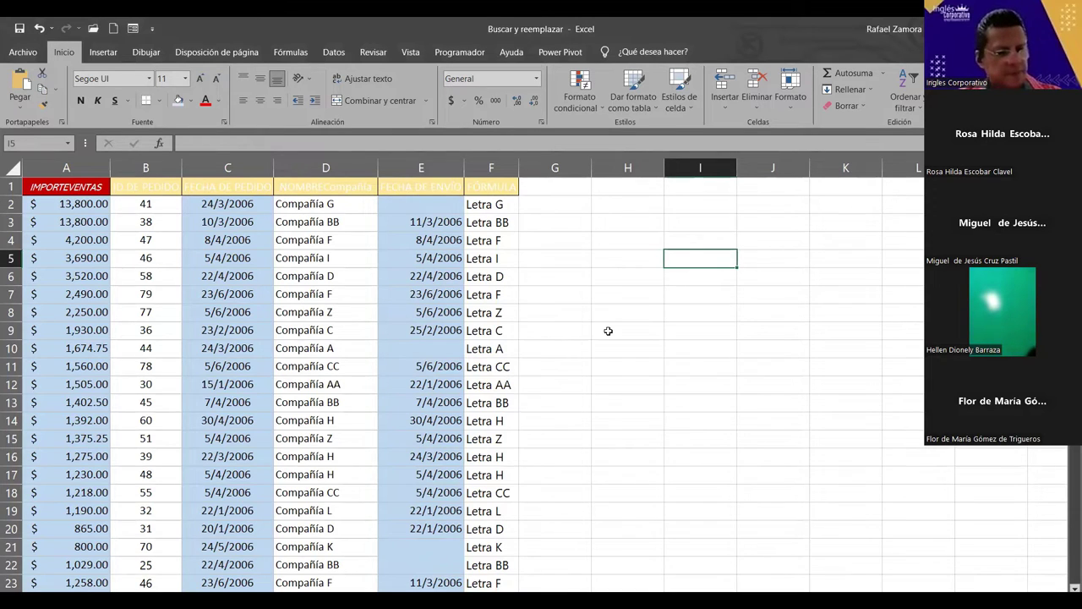
pyautogui.click(609, 330)
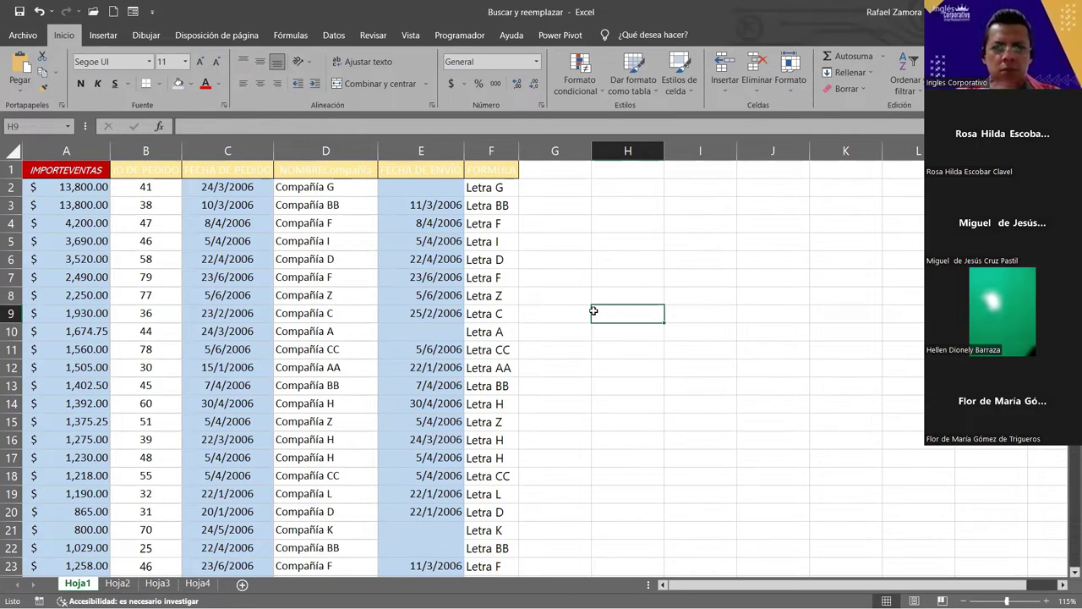
# Undo the header's red restyling and select cell B6 in the table.
pyautogui.hotkey('ctrl', 'Home')
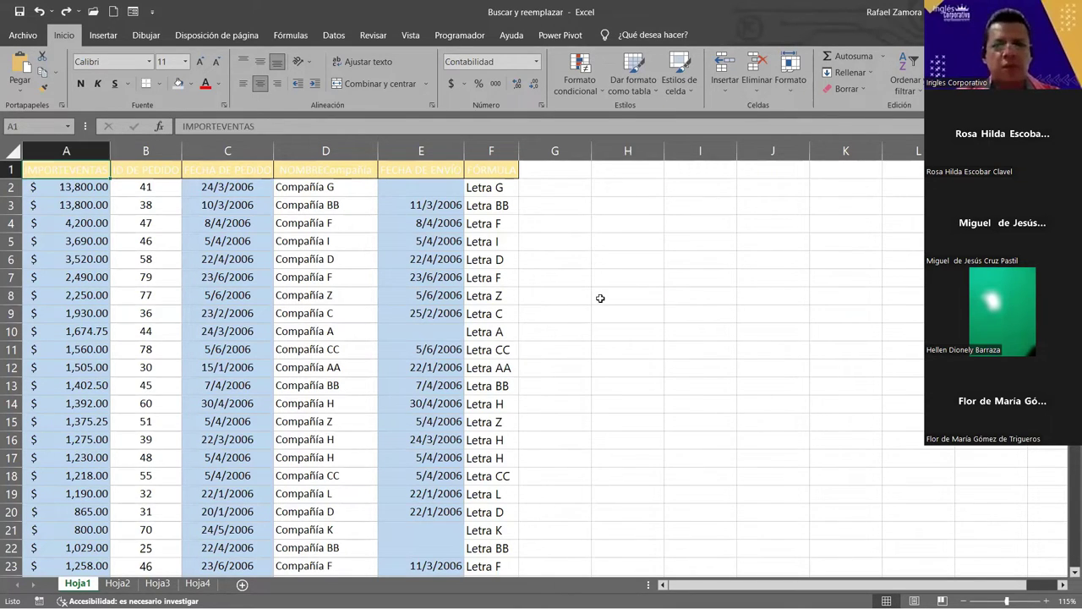
pyautogui.click(600, 296)
pyautogui.click(114, 260)
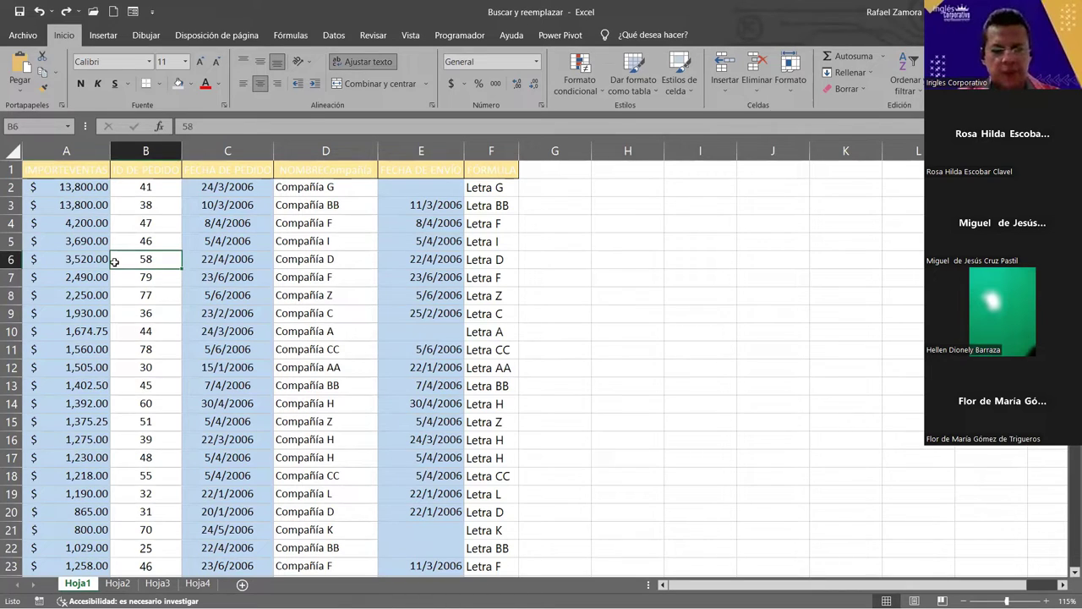
# Clear the old search format and take the new search format from header cell A1.
pyautogui.hotkey('ctrl', 'b')
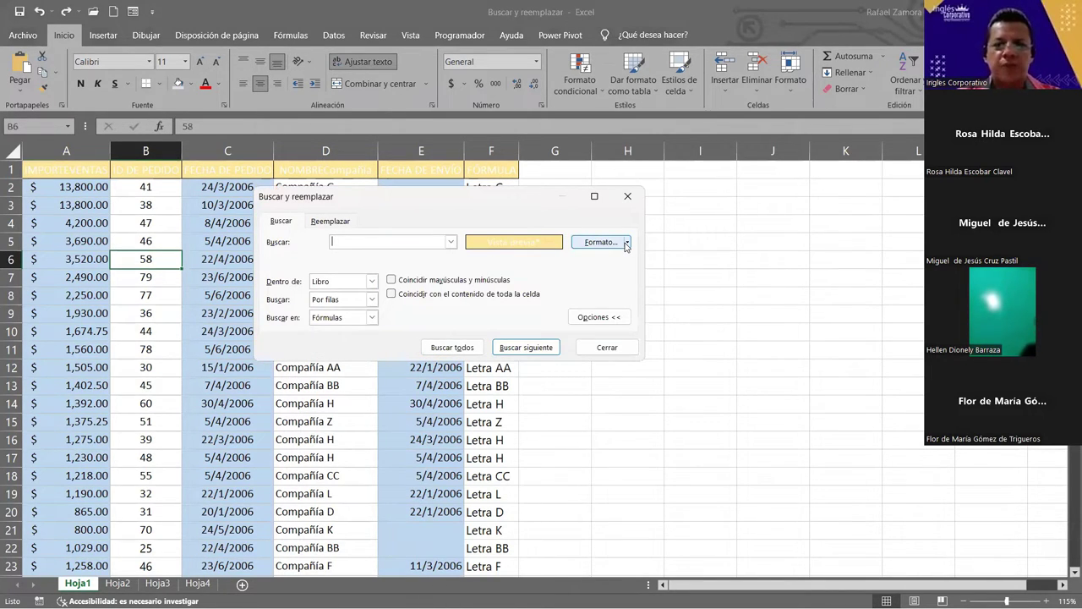
pyautogui.click(626, 243)
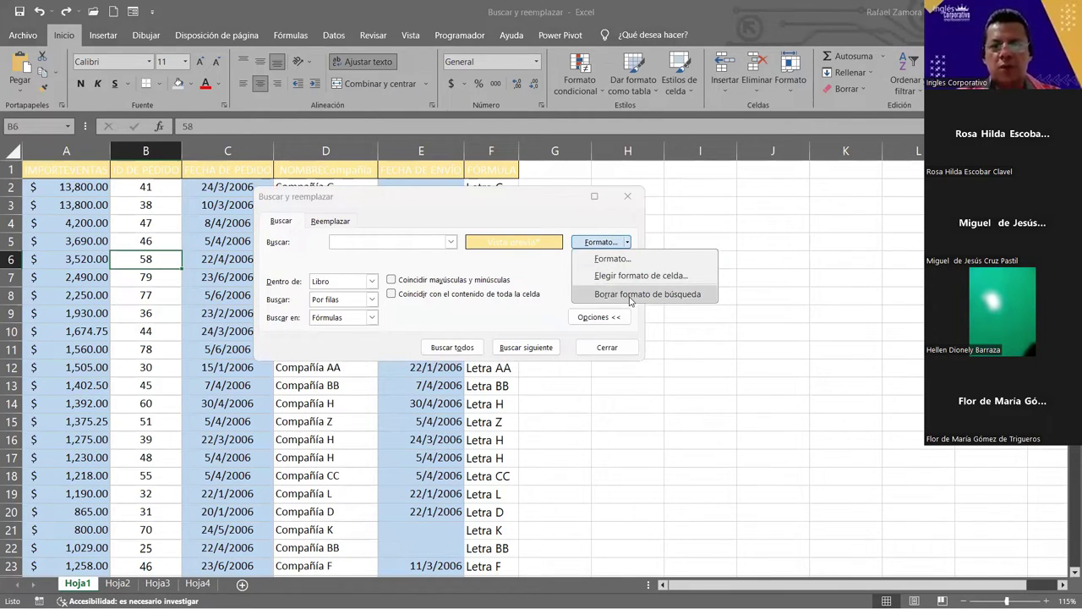
pyautogui.click(630, 295)
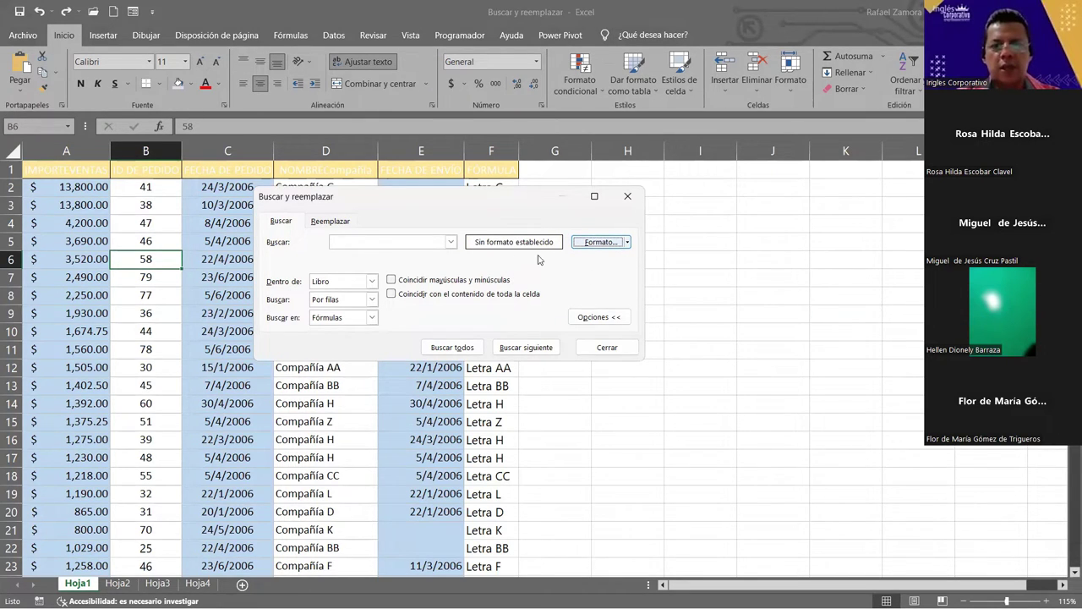
pyautogui.click(628, 244)
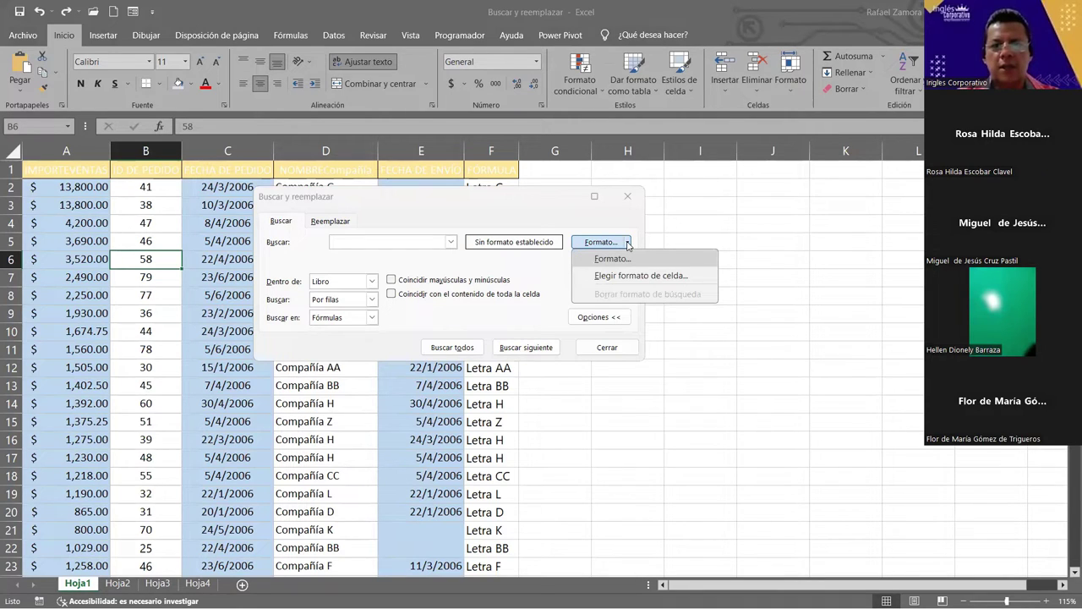
pyautogui.click(642, 283)
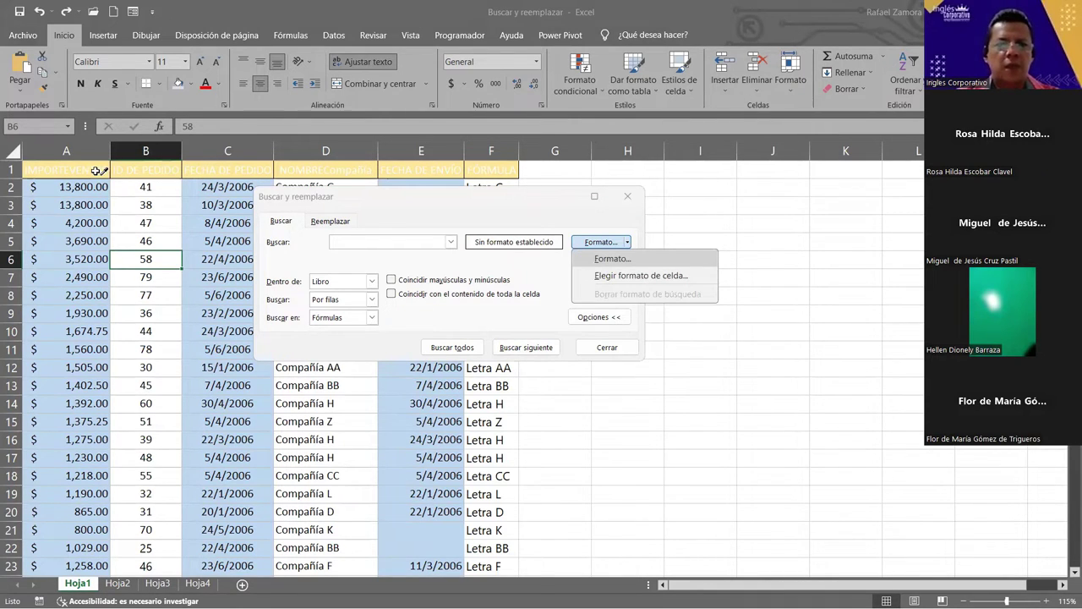
pyautogui.click(82, 168)
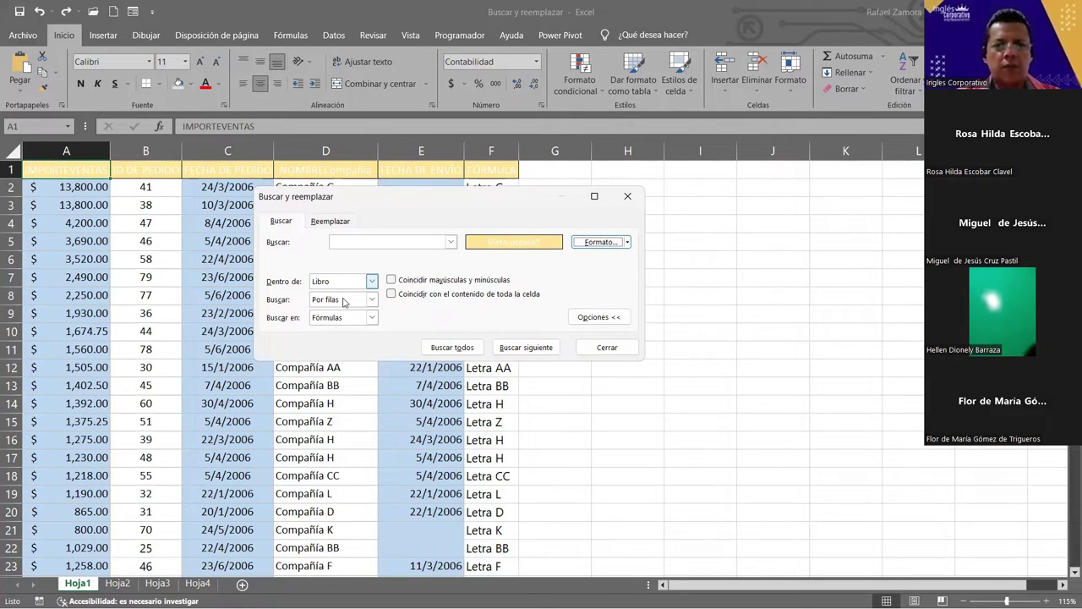
# Leave whole-cell matching off and search in values instead of formulas.
pyautogui.click(460, 296)
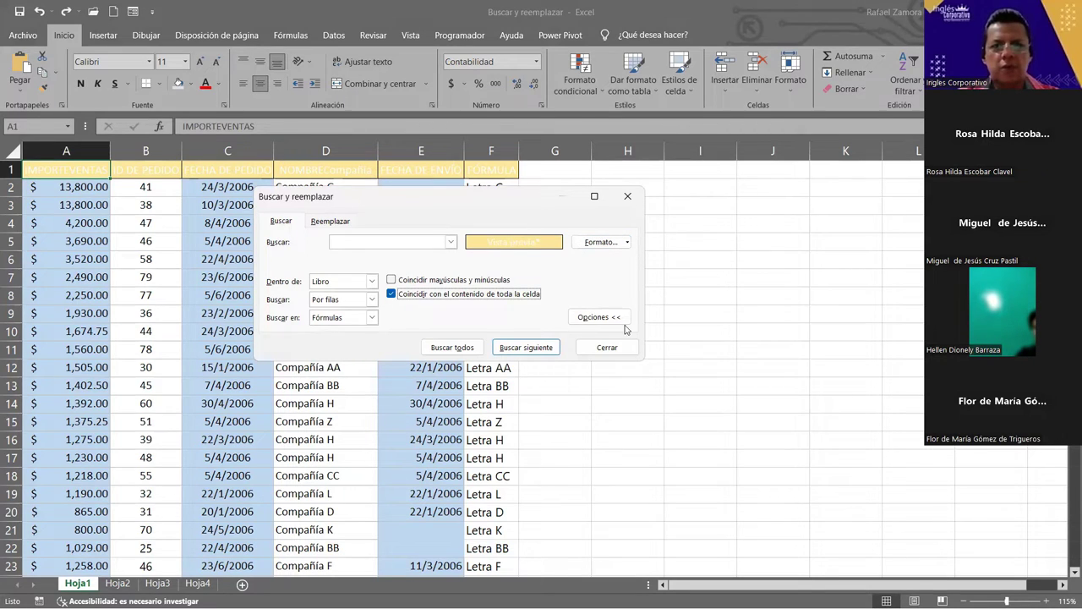
pyautogui.click(497, 300)
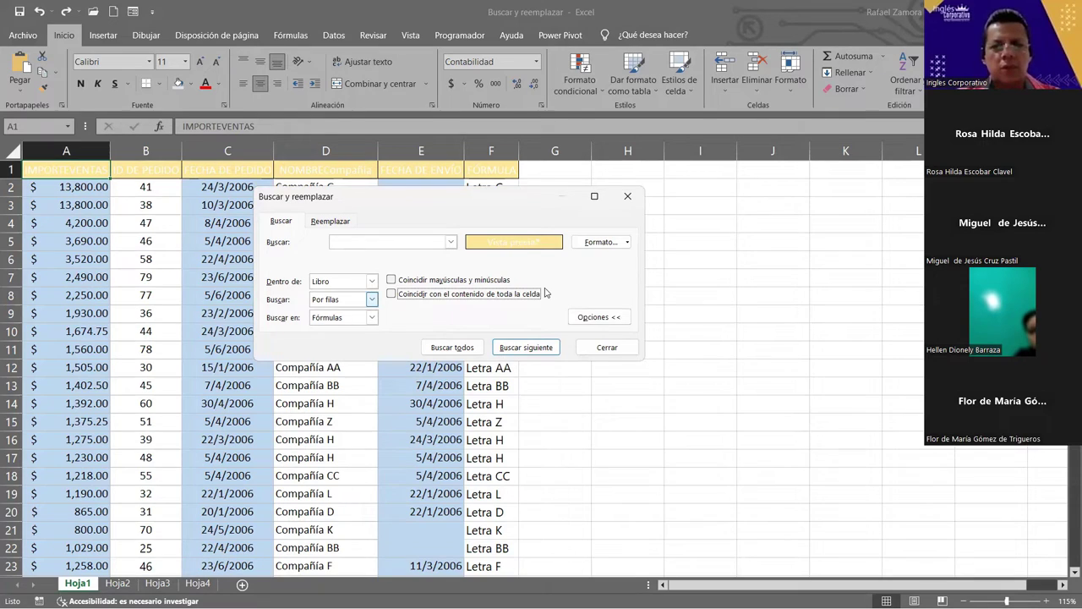
pyautogui.click(373, 321)
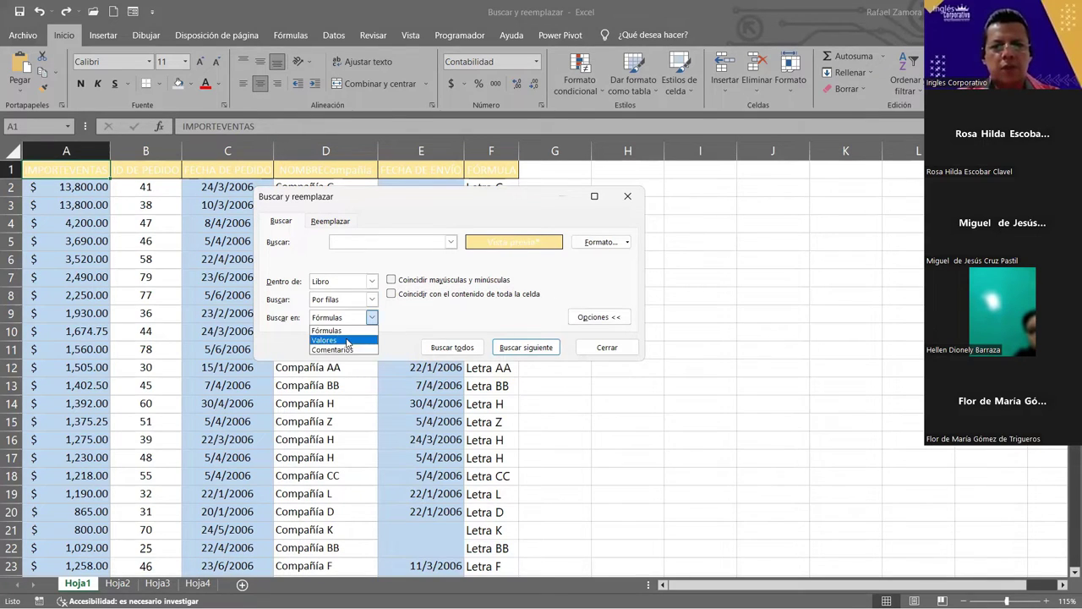
pyautogui.click(500, 314)
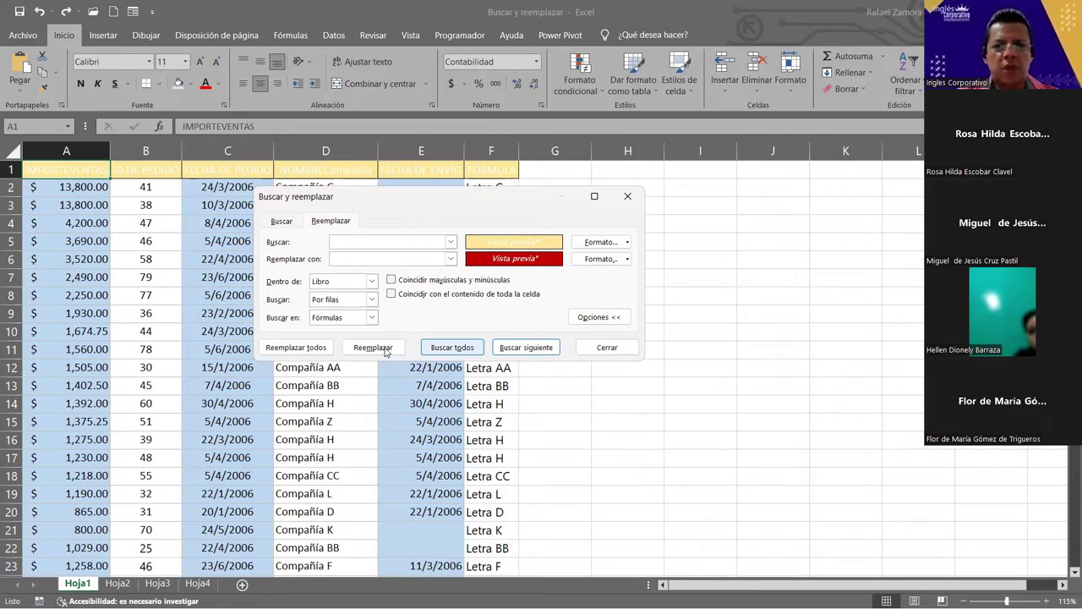
# List all cells matching the yellow header format, with whole-cell matching off and searching formulas.
pyautogui.click(450, 348)
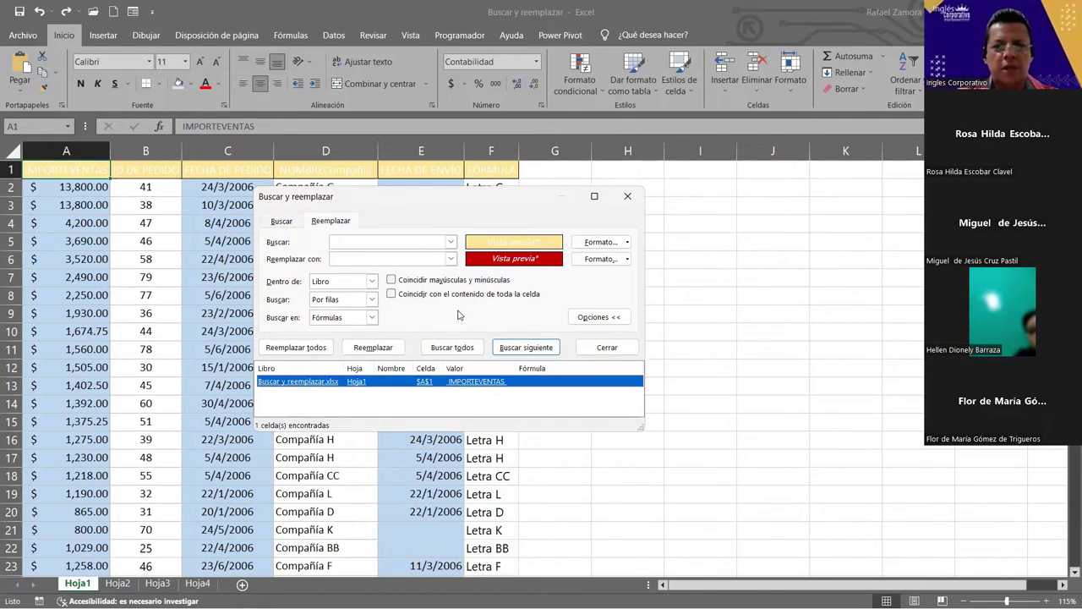
pyautogui.click(414, 294)
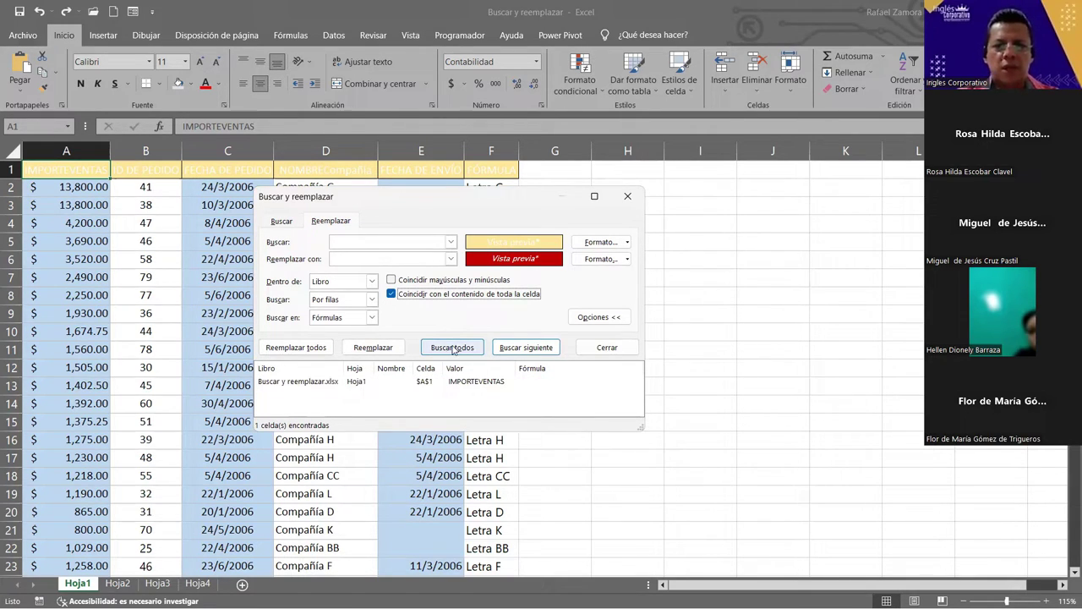
pyautogui.click(442, 349)
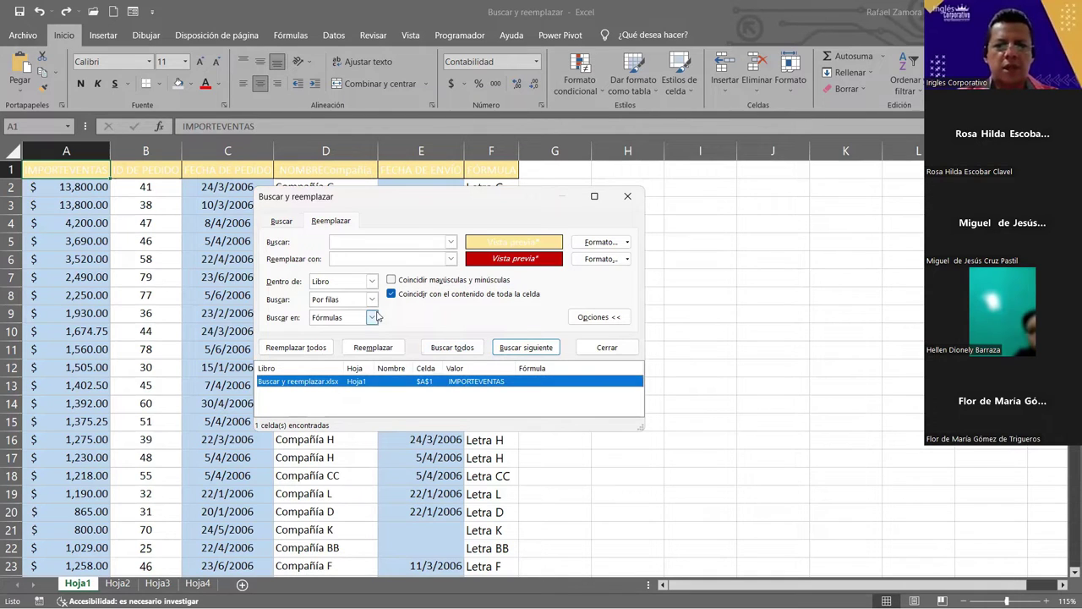
pyautogui.click(376, 315)
pyautogui.click(396, 295)
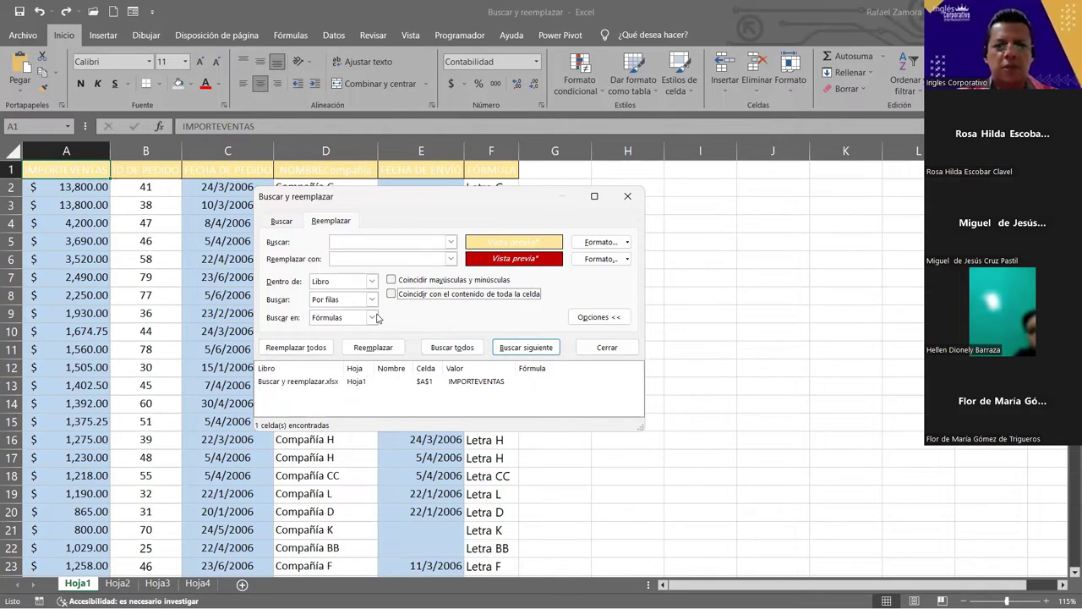
pyautogui.click(368, 318)
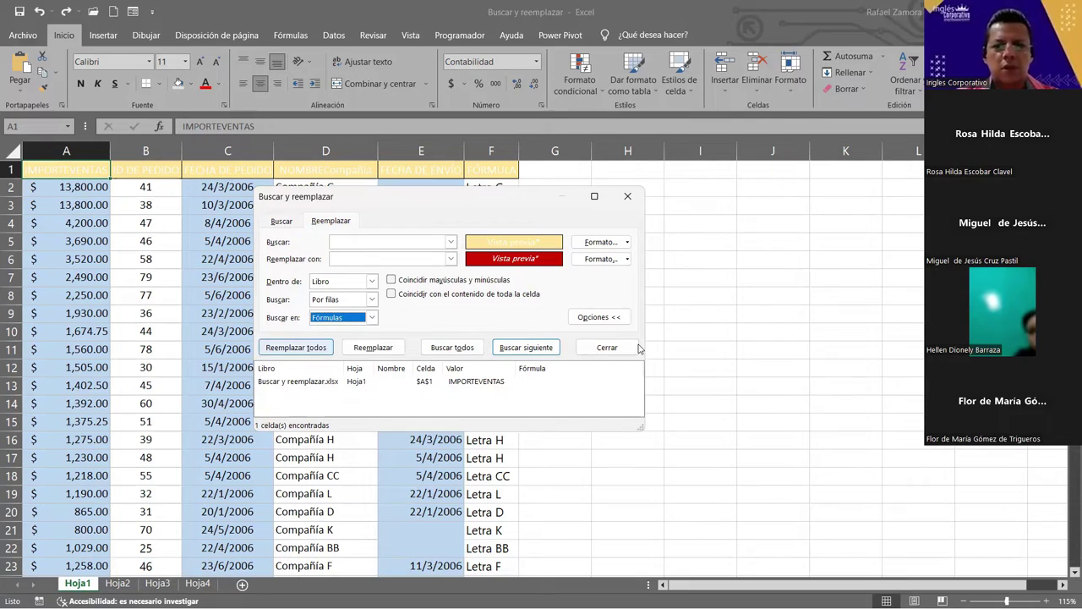
# Replace the header format with red italic across the workbook, then undo it.
pyautogui.click(317, 348)
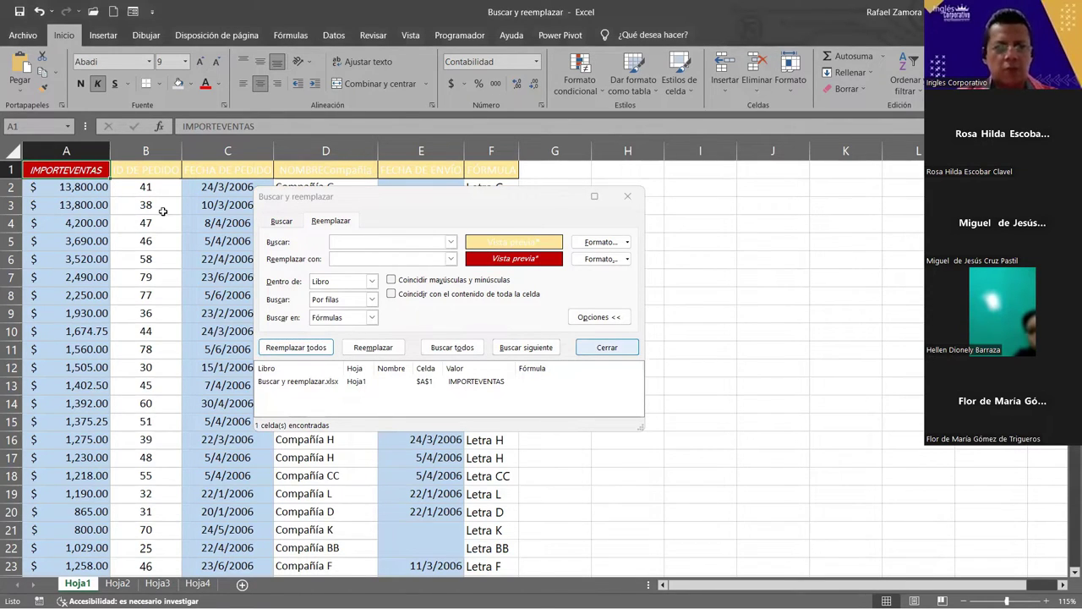
pyautogui.hotkey('ctrl', 'z')
pyautogui.click(187, 230)
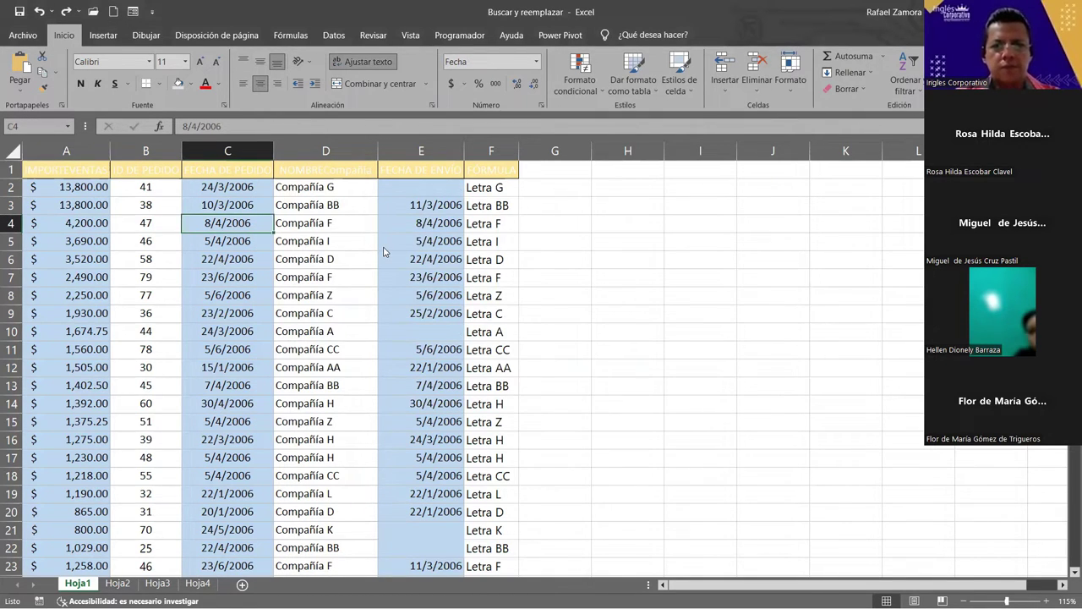
# Open the Reemplazar tab with Ctrl+H and select the IMPORTEVENTAS match in $A$1.
pyautogui.hotkey('ctrl', 'h')
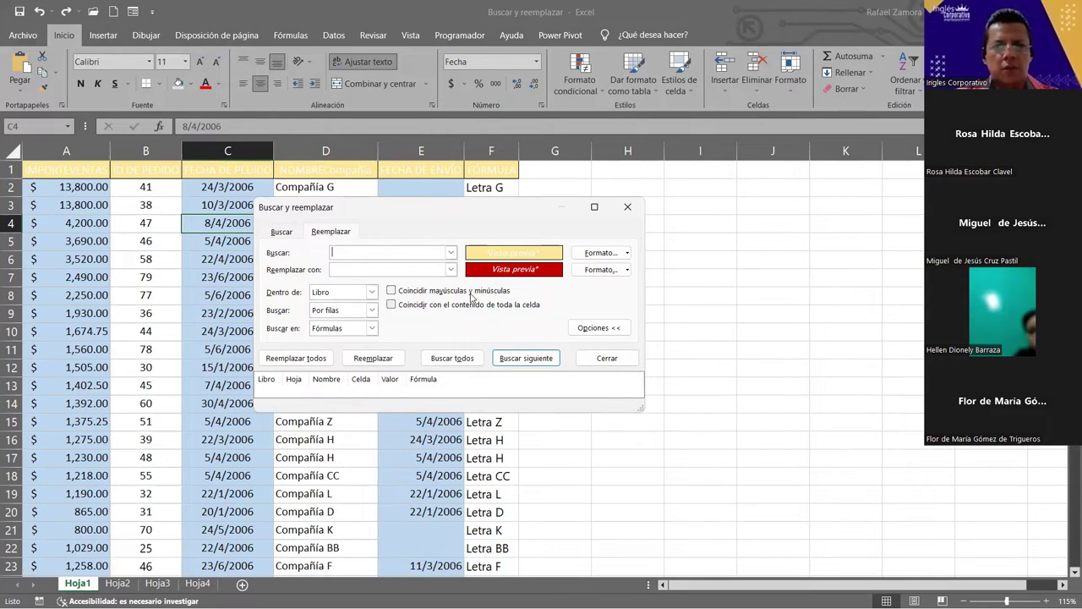
pyautogui.click(444, 307)
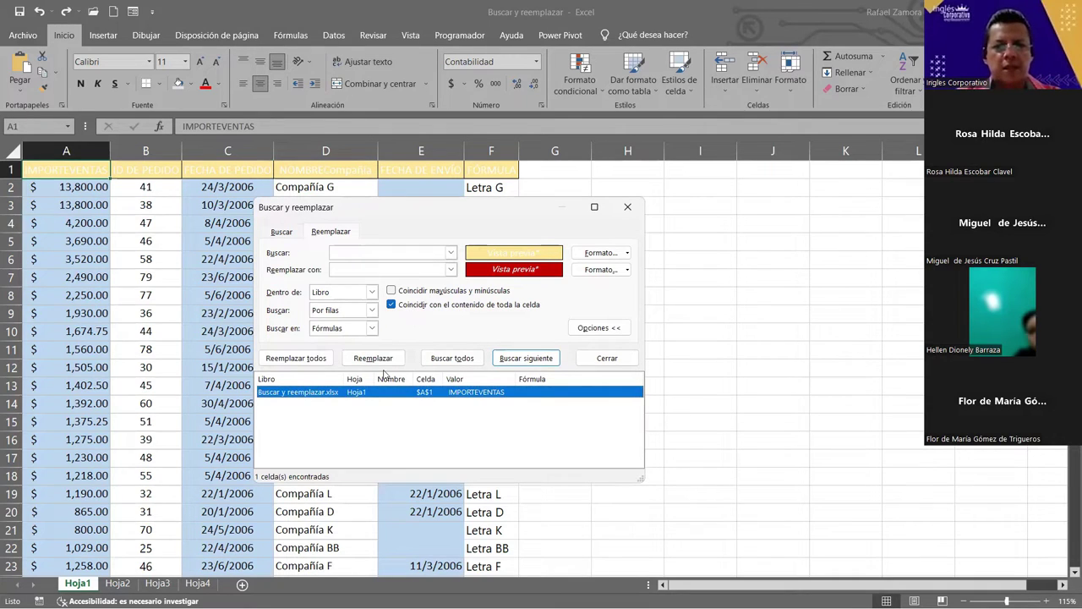
pyautogui.click(391, 304)
pyautogui.click(456, 361)
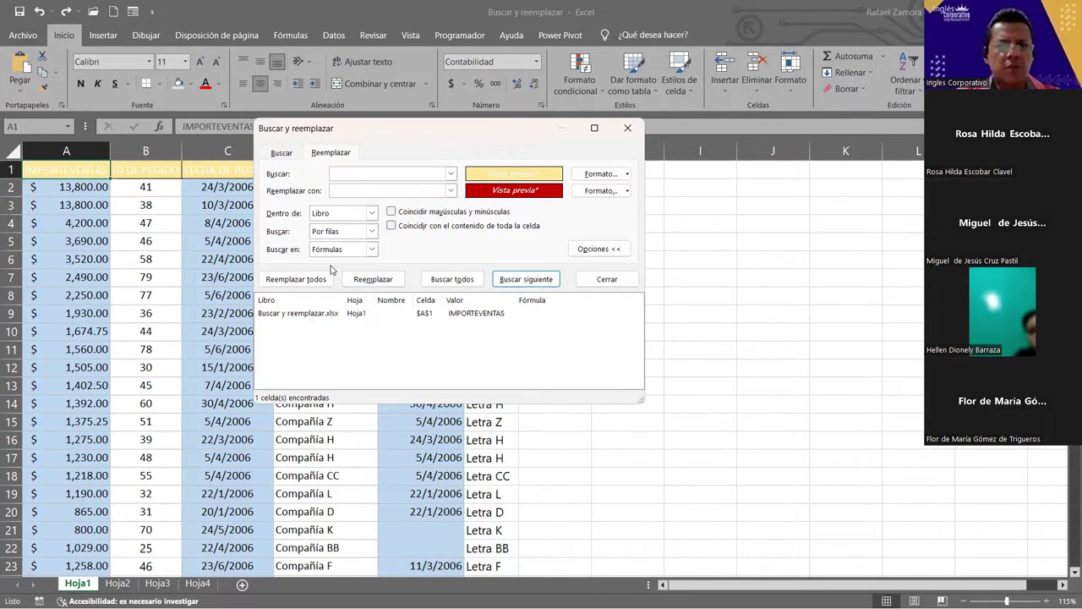
# Limit the search to the current sheet with whole-cell matching, find all matches, then close.
pyautogui.click(358, 250)
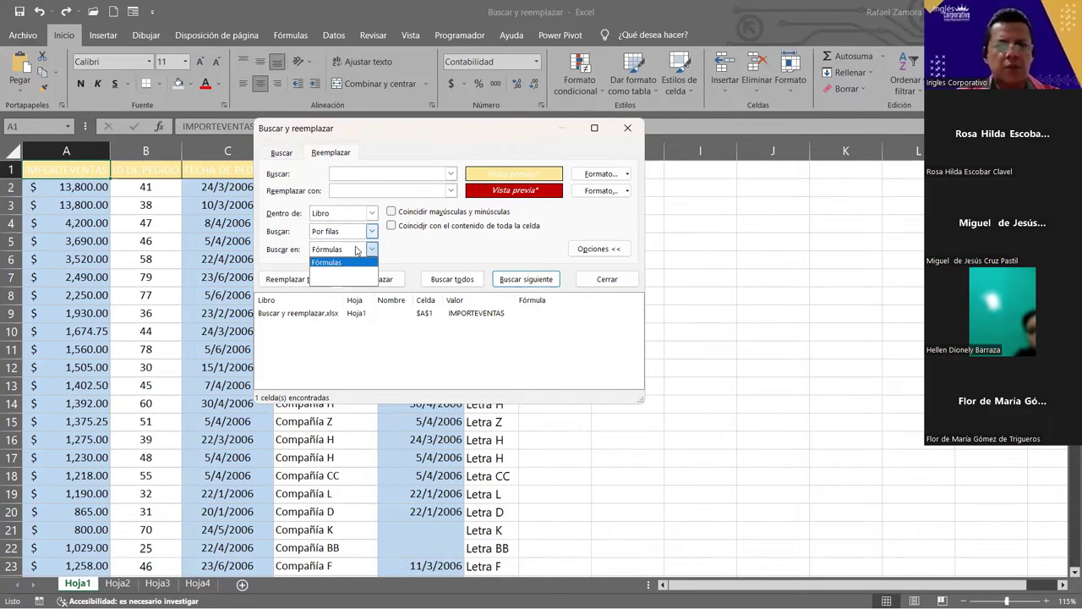
pyautogui.click(342, 213)
pyautogui.click(339, 230)
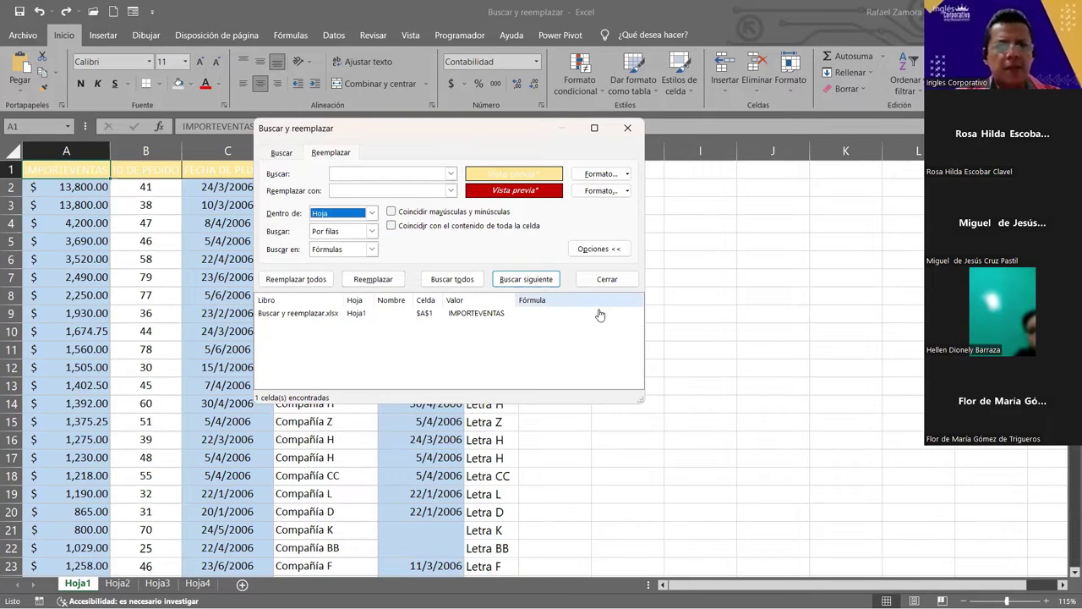
pyautogui.click(528, 281)
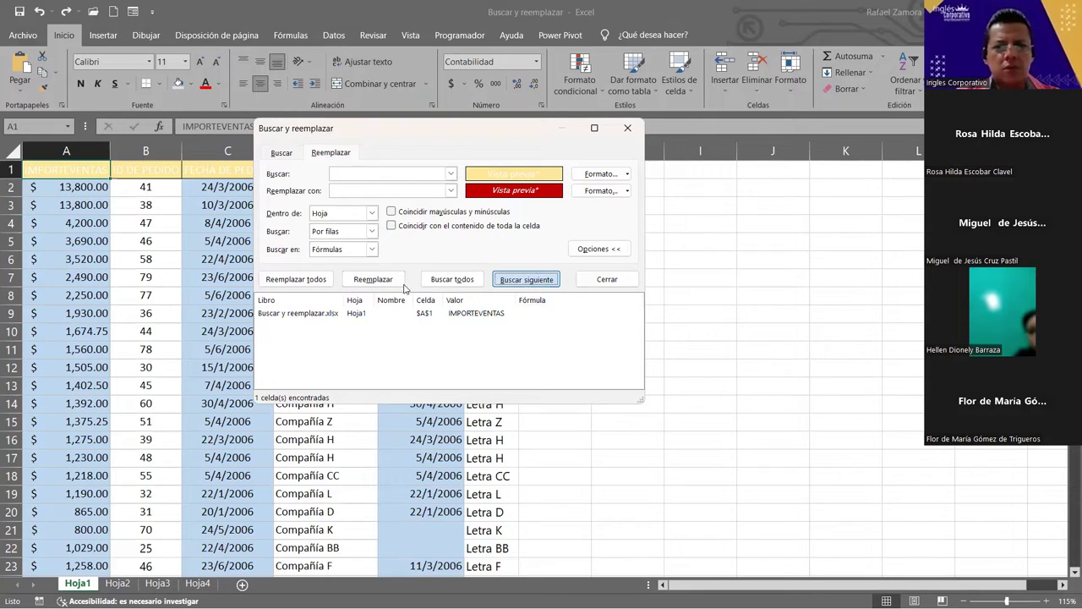
pyautogui.click(455, 281)
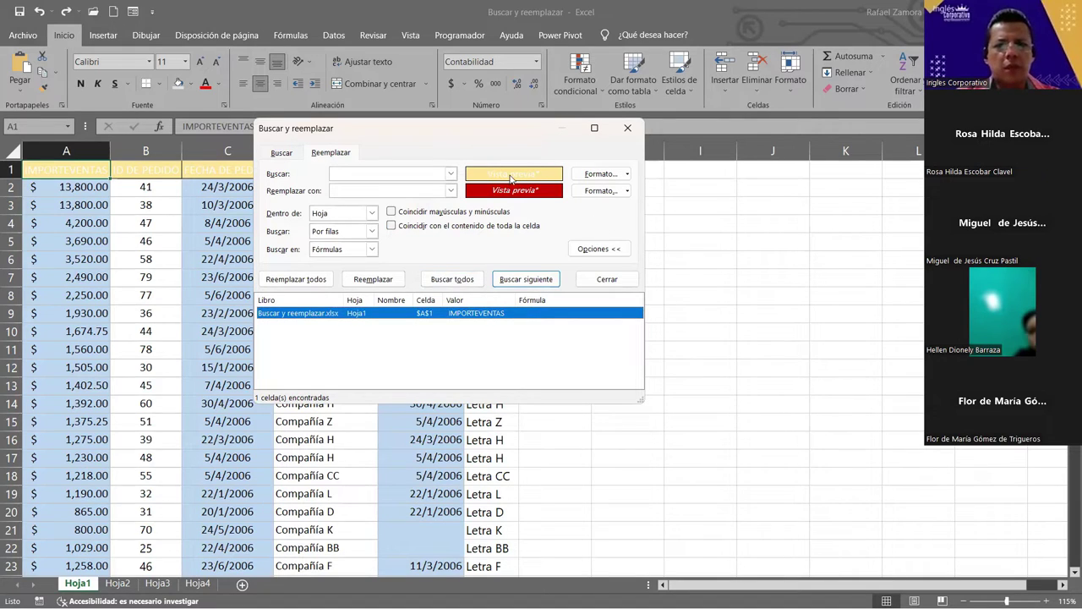
pyautogui.click(434, 171)
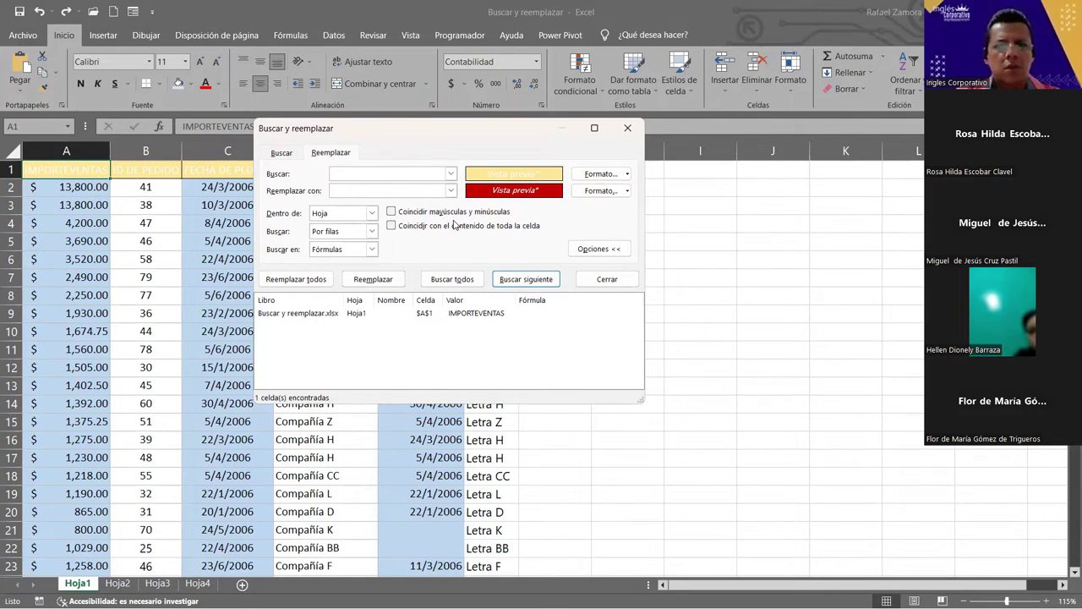
pyautogui.click(416, 227)
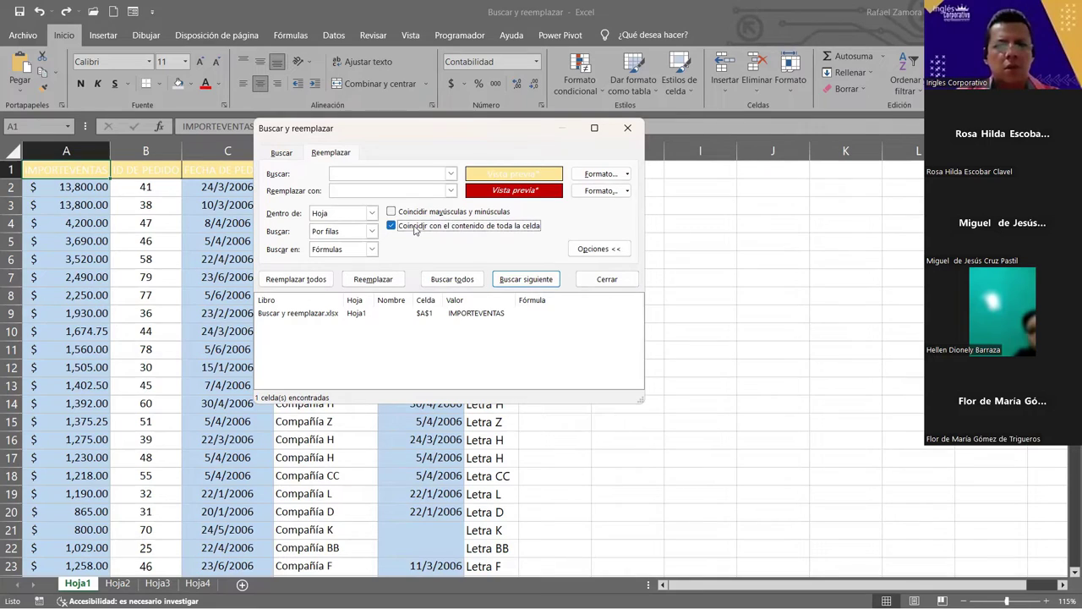
pyautogui.click(459, 284)
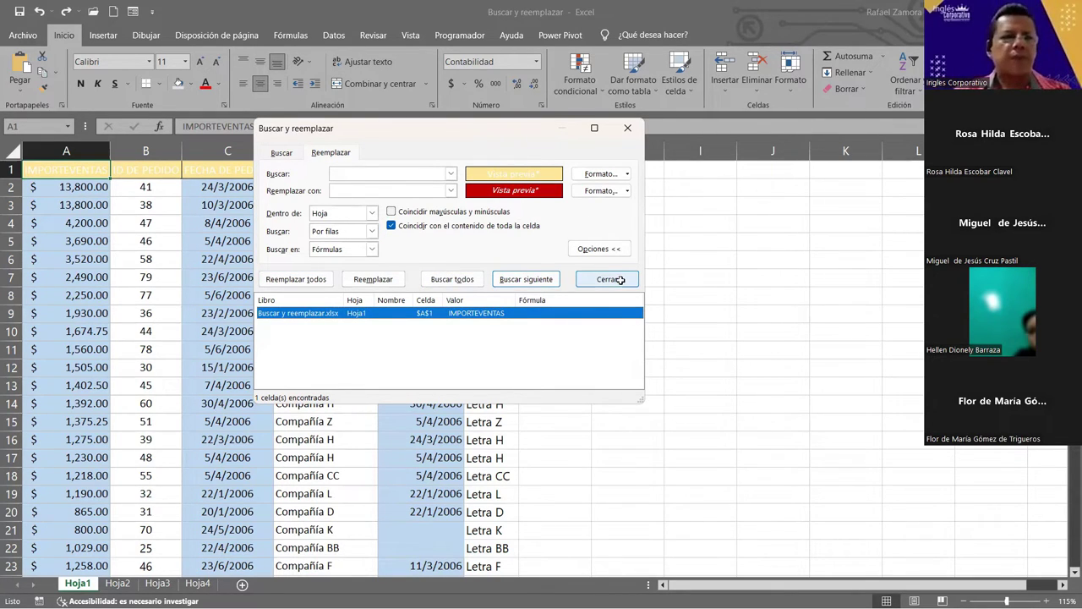
pyautogui.press('Escape')
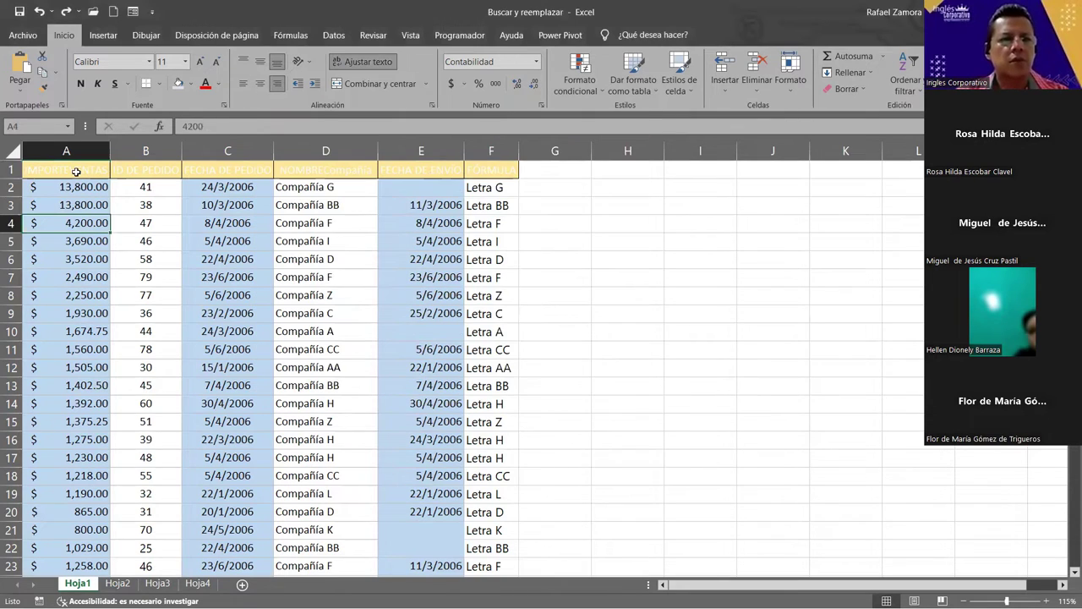
# Select header B1 and date cell C6, then switch to sheet Hoja3.
pyautogui.click(167, 176)
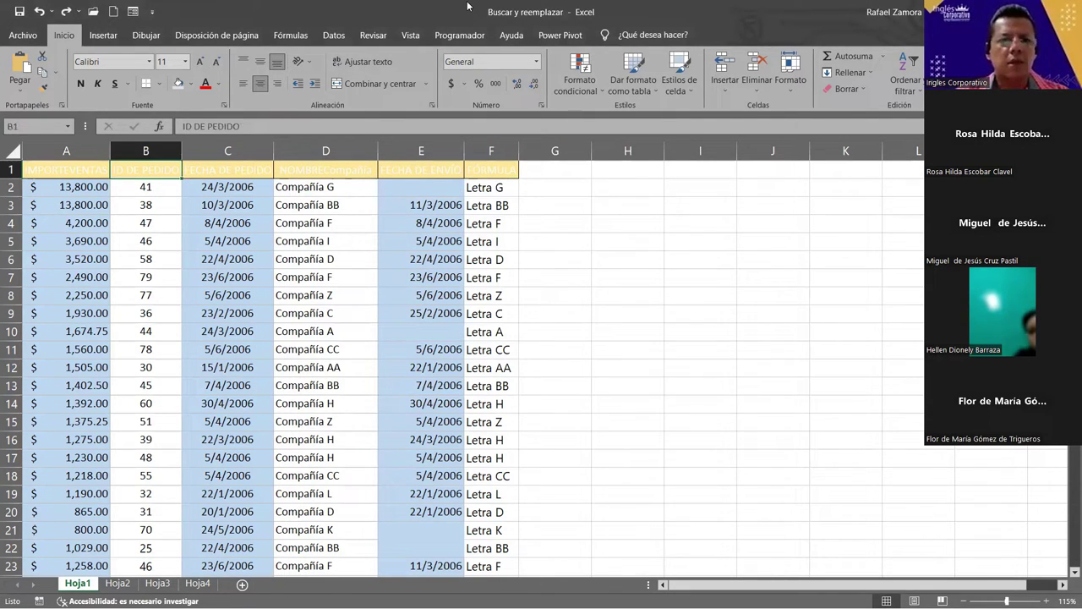
pyautogui.click(199, 256)
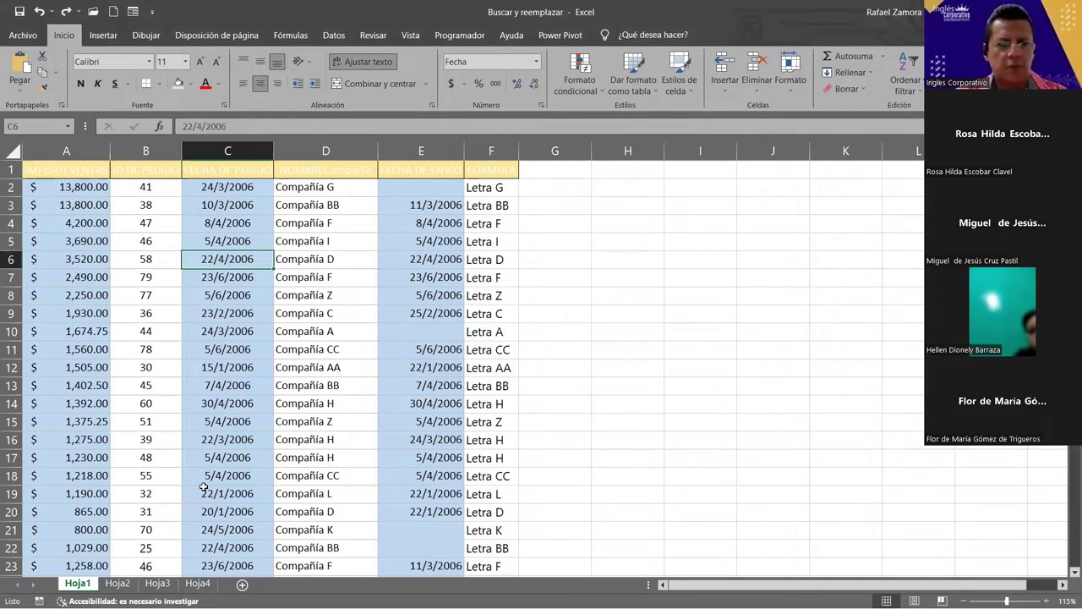
pyautogui.click(148, 584)
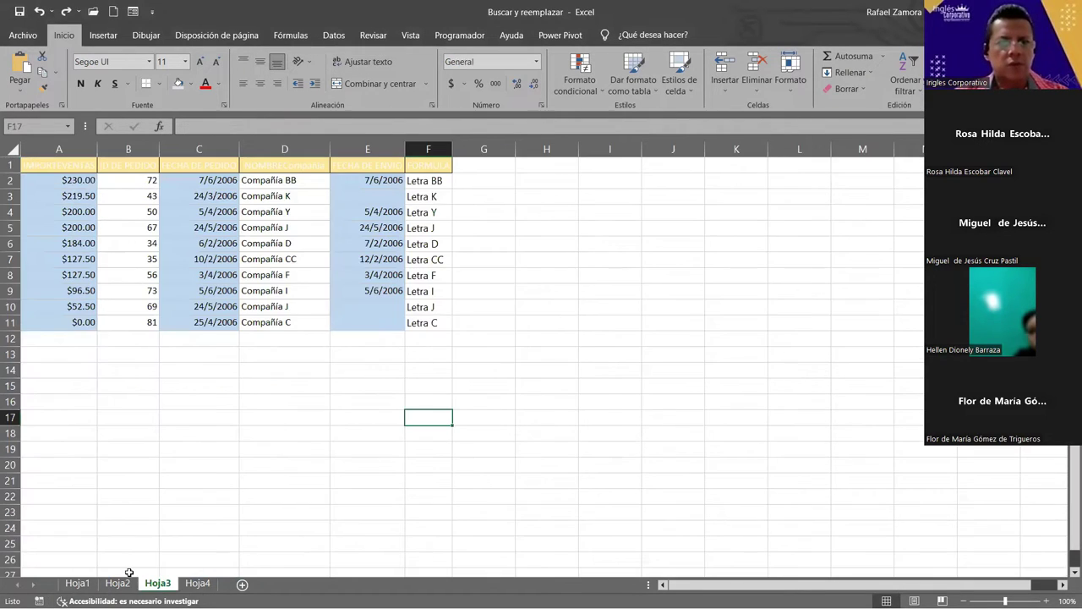
pyautogui.click(125, 581)
pyautogui.click(158, 583)
# Flip between sheets Hoja2 and Hoja1, then return to Hoja3.
pyautogui.hotkey('ctrl', 'pageup')
pyautogui.hotkey('ctrl', 'pagedown')
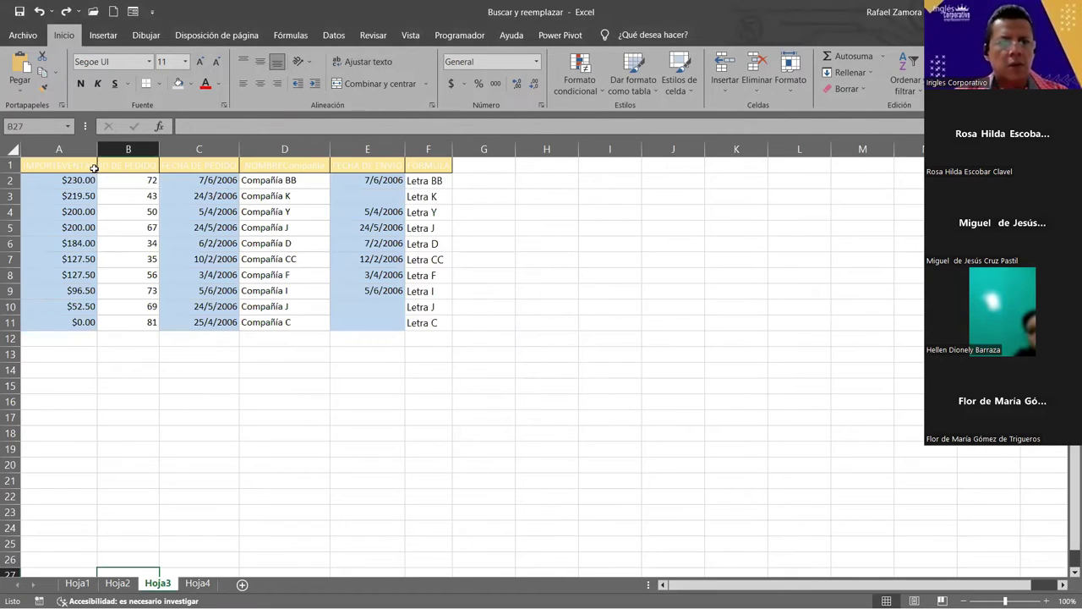
pyautogui.hotkey('ctrl', 'Home')
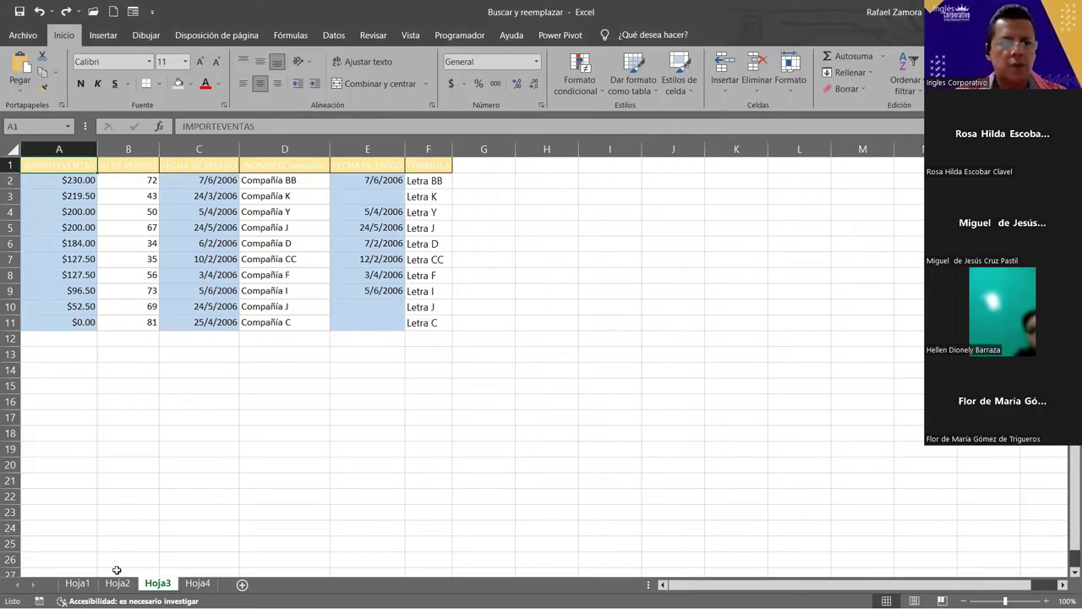
pyautogui.press('Right')
pyautogui.hotkey('ctrl', 'pageup')
pyautogui.hotkey('ctrl', 'pageup')
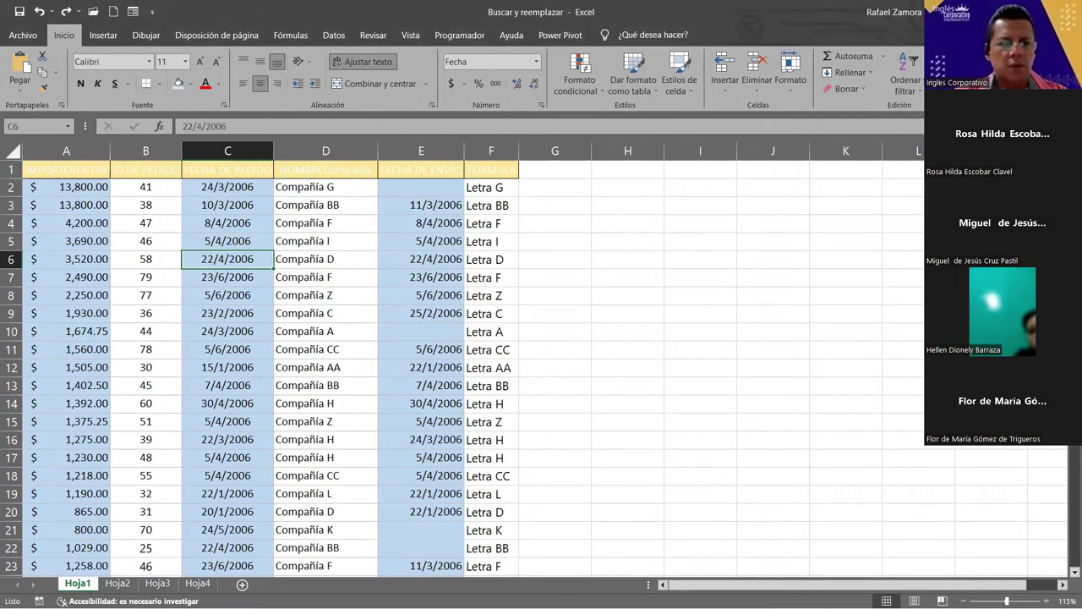
pyautogui.click(158, 583)
pyautogui.click(198, 291)
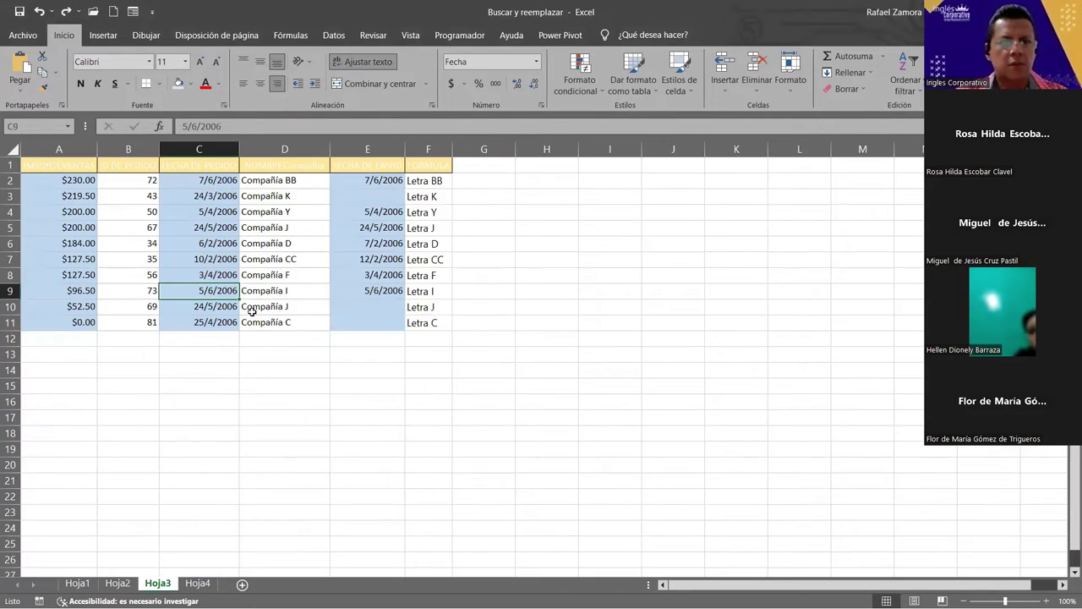
# Zoom the Hoja3 table to 130%, select cell B3, and bring up Buscar y reemplazar.
pyautogui.scroll(2, 252, 312)
pyautogui.press('Up')
pyautogui.press('Up')
pyautogui.press('Up')
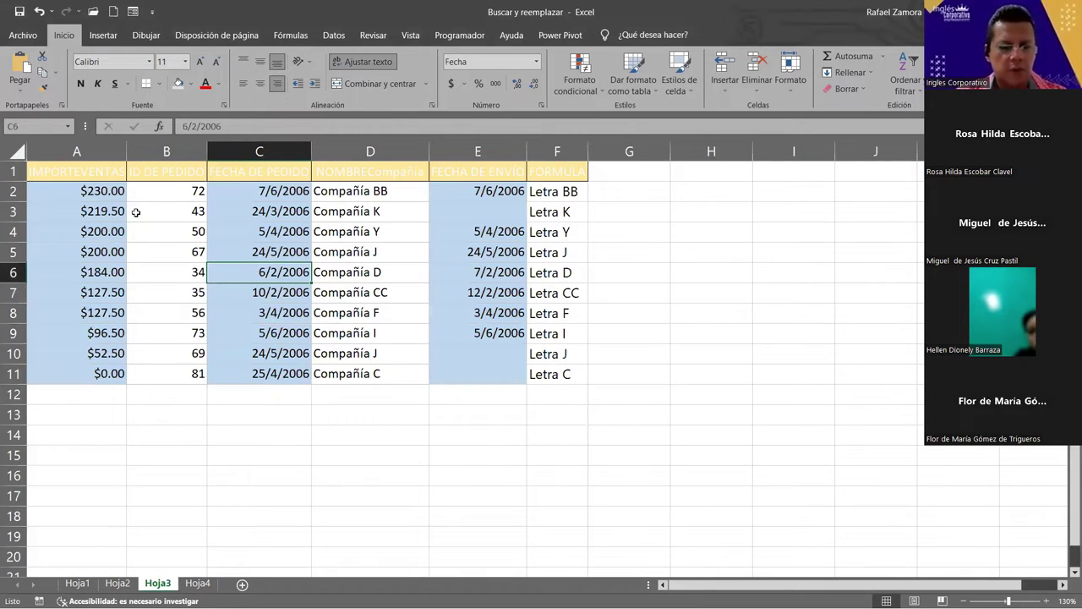
pyautogui.click(135, 212)
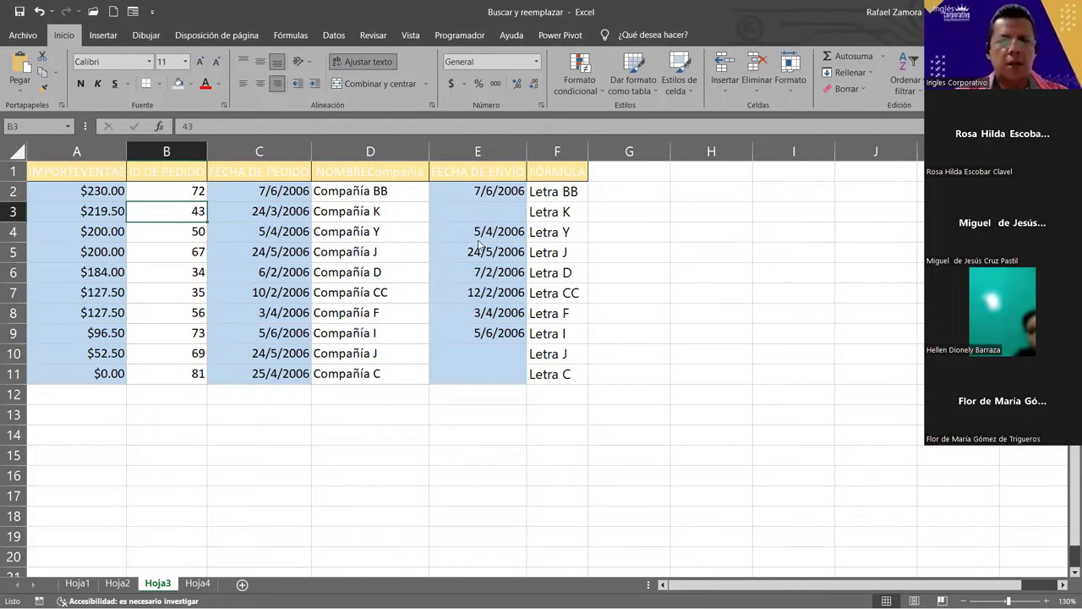
pyautogui.hotkey('ctrl', 'b')
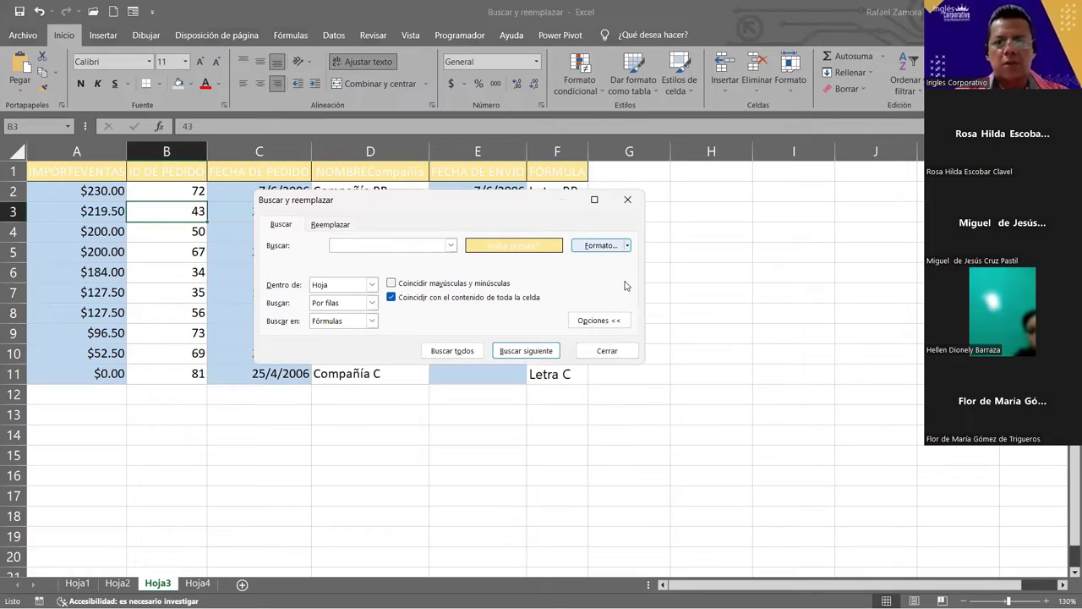
# Take the search format from header A1 and list all six matching header cells.
pyautogui.click(627, 245)
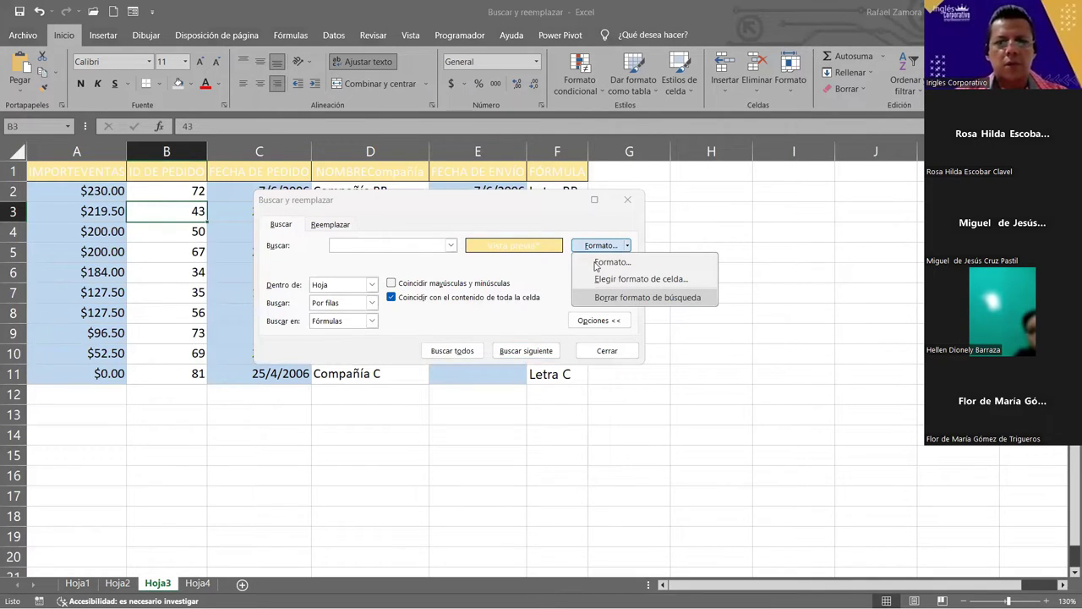
pyautogui.click(647, 297)
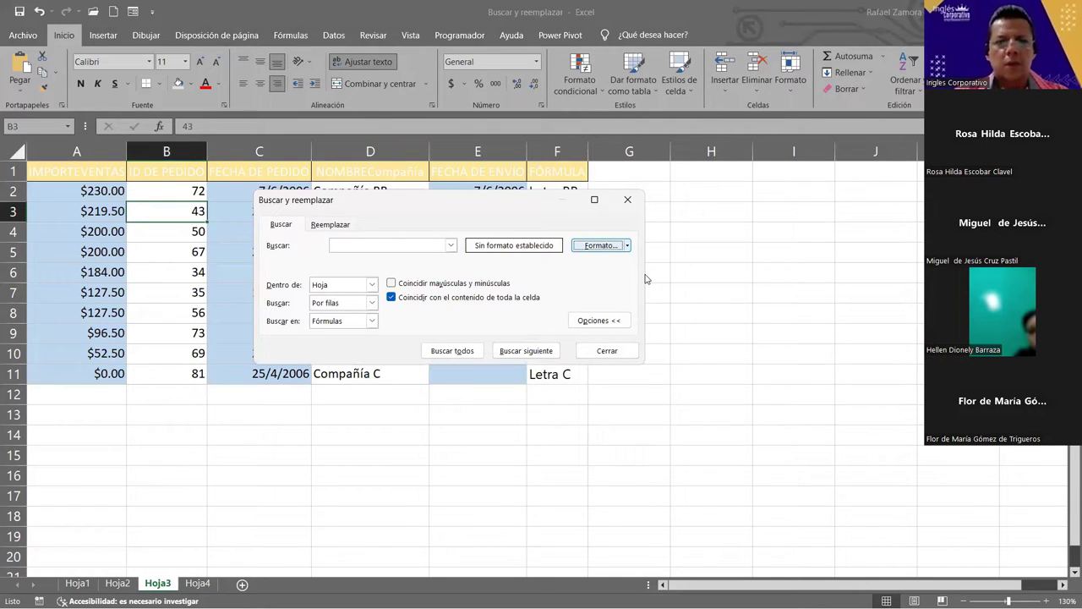
pyautogui.click(93, 169)
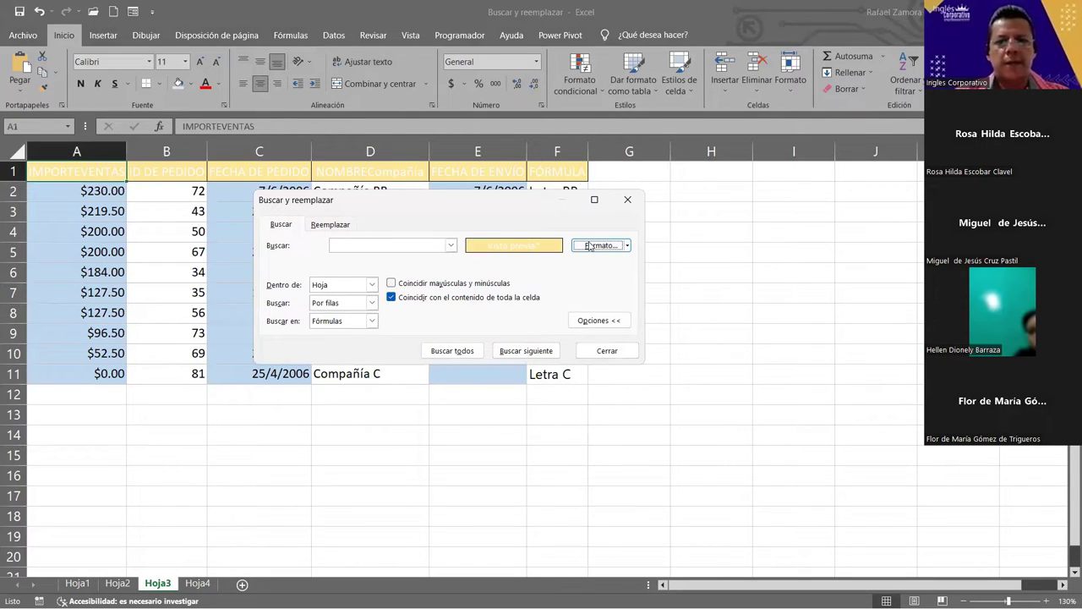
pyautogui.click(334, 224)
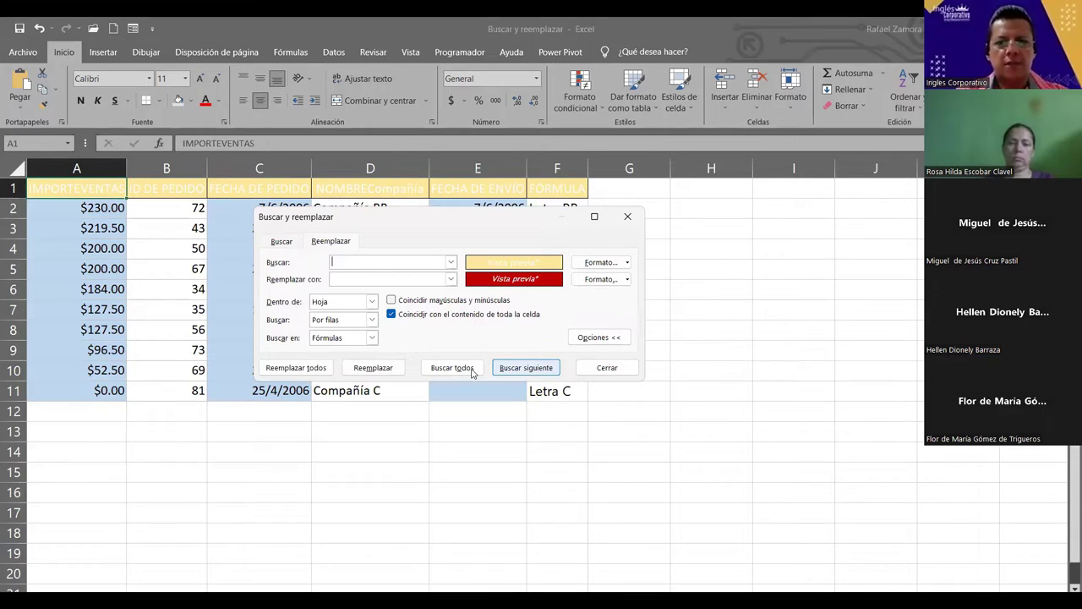
pyautogui.click(472, 373)
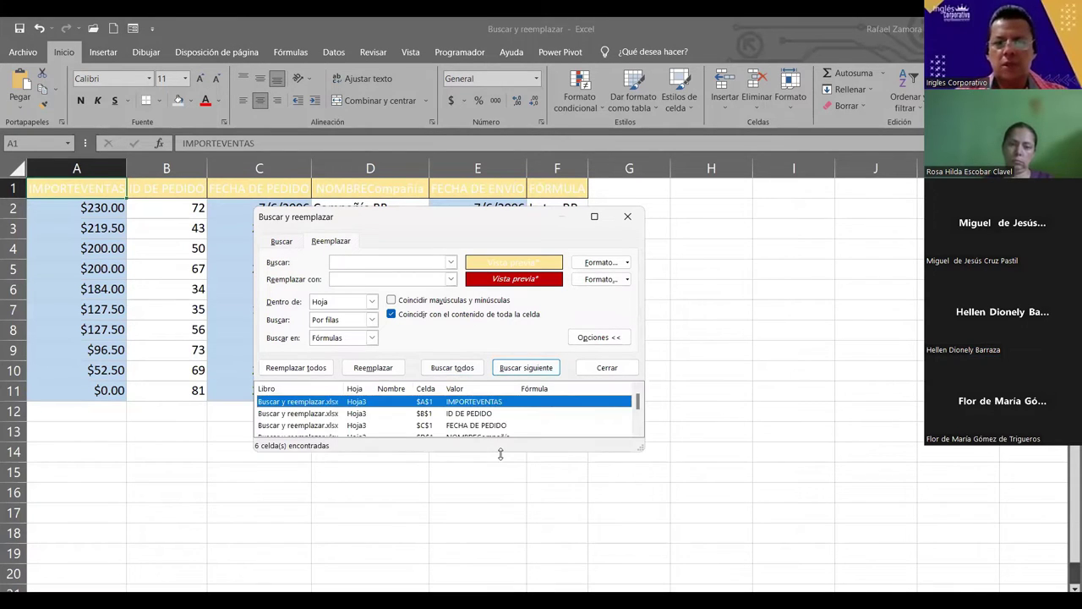
pyautogui.moveTo(500, 454); pyautogui.dragTo(500, 503)
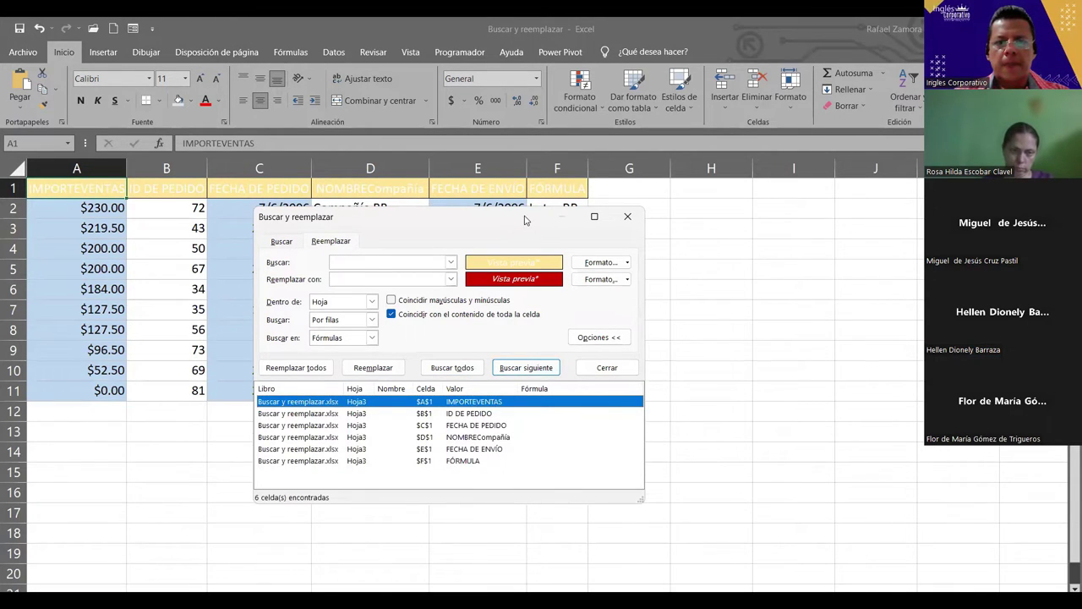
pyautogui.moveTo(524, 219); pyautogui.dragTo(594, 116)
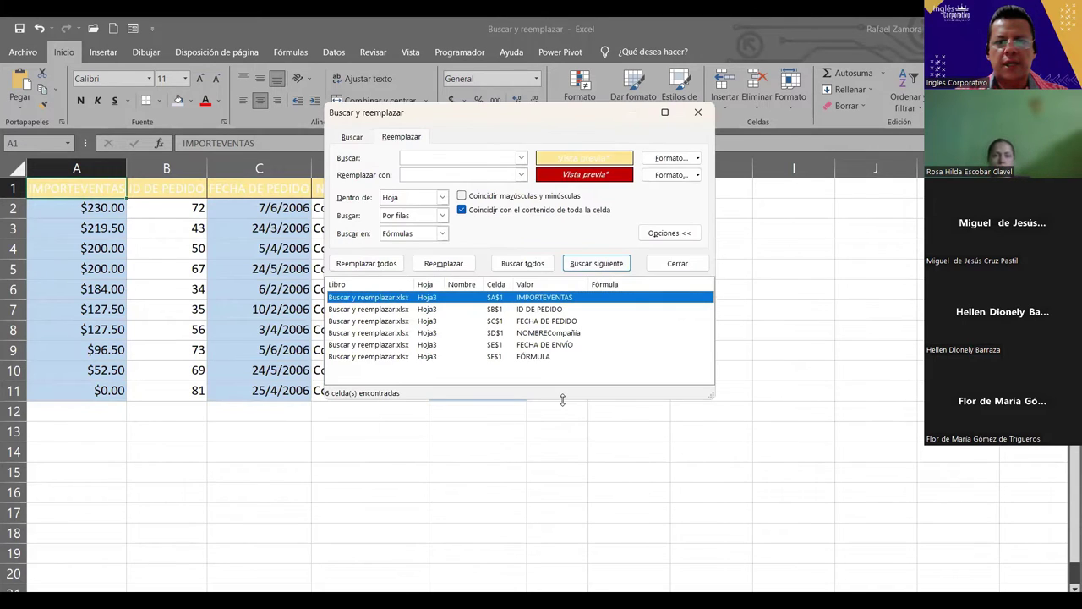
# Replace all six header cells with the red italic format and close the dialog.
pyautogui.click(382, 264)
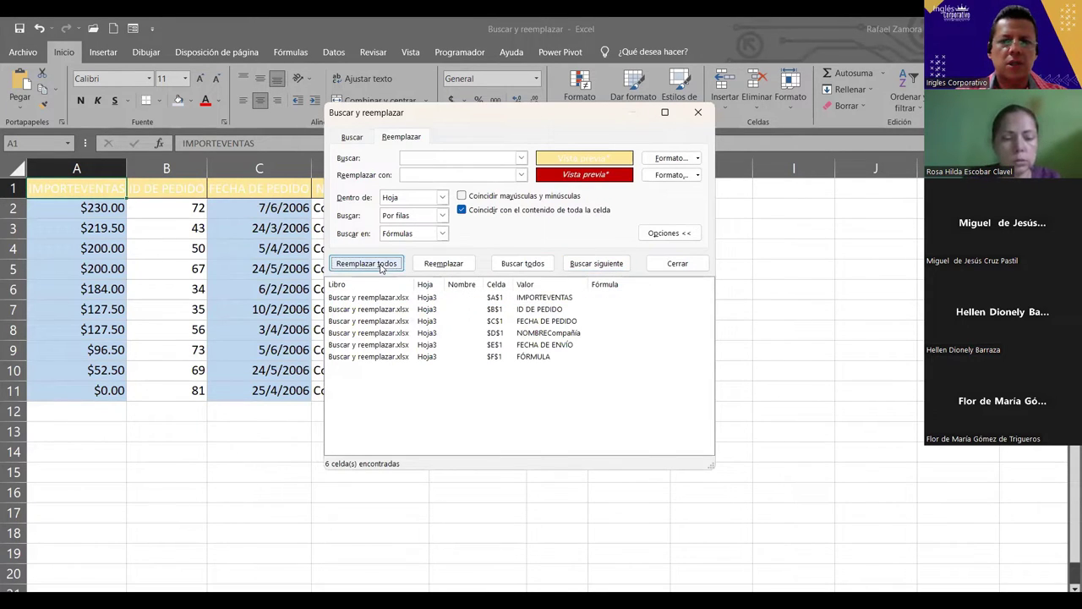
pyautogui.click(605, 326)
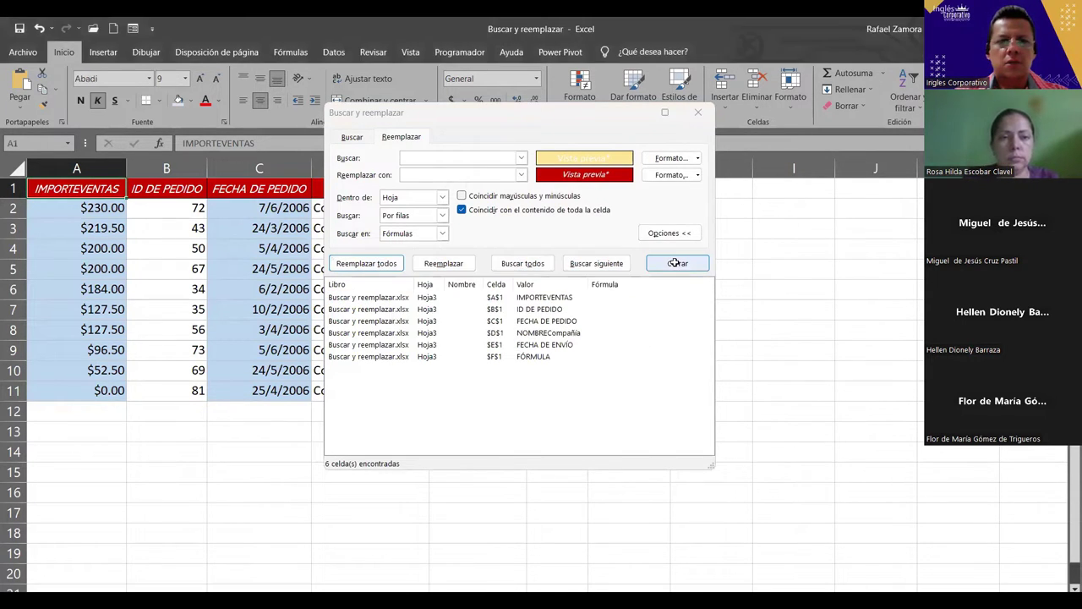
pyautogui.press('Escape')
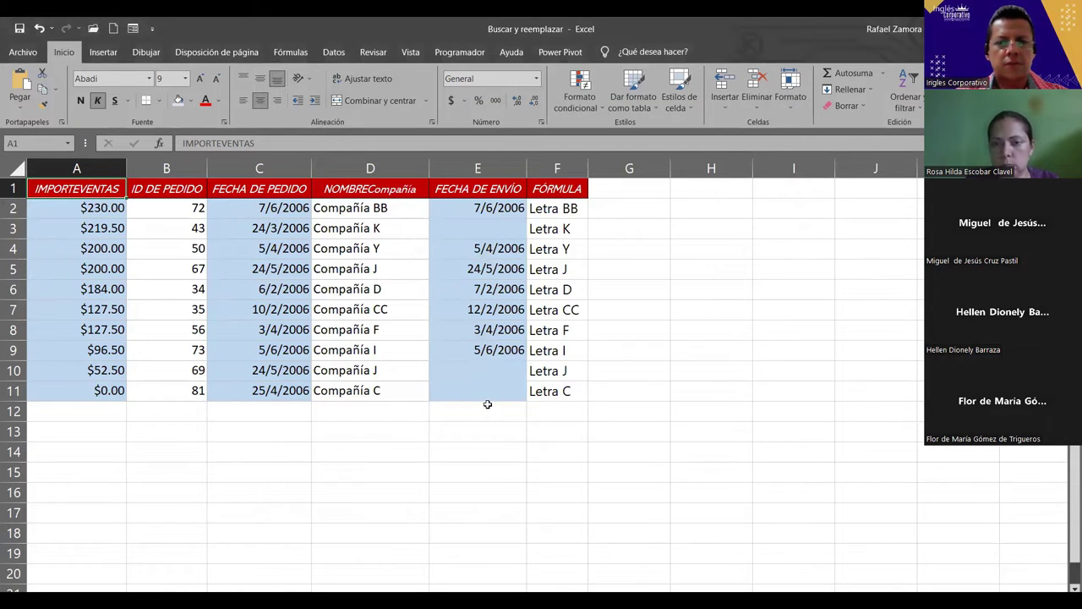
# Undo the red header replacement and select cell B6 in the larger Hoja1 table.
pyautogui.hotkey('ctrl', 'z')
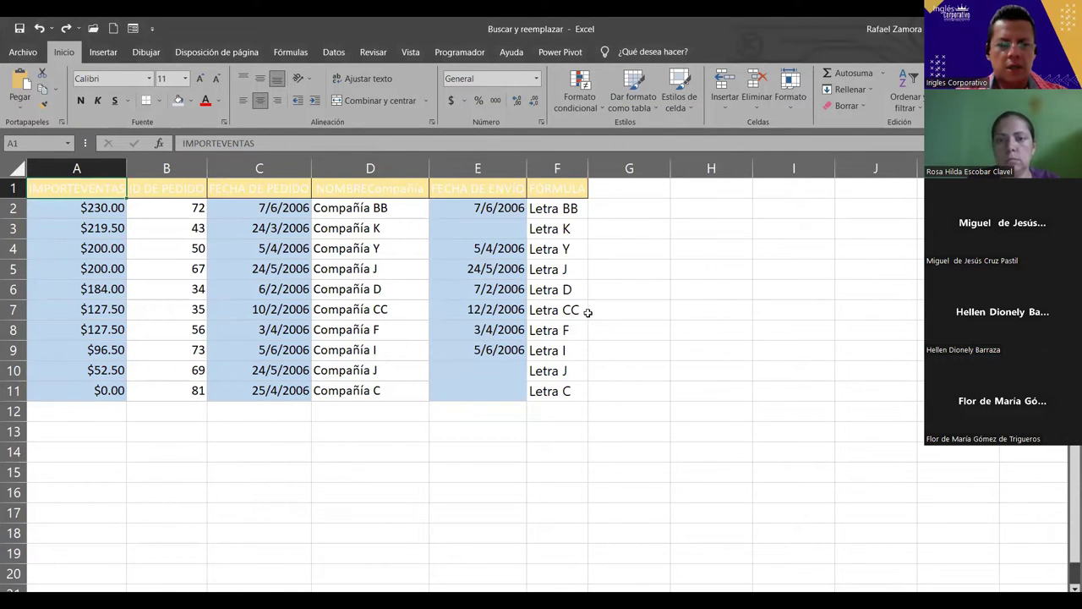
pyautogui.click(683, 380)
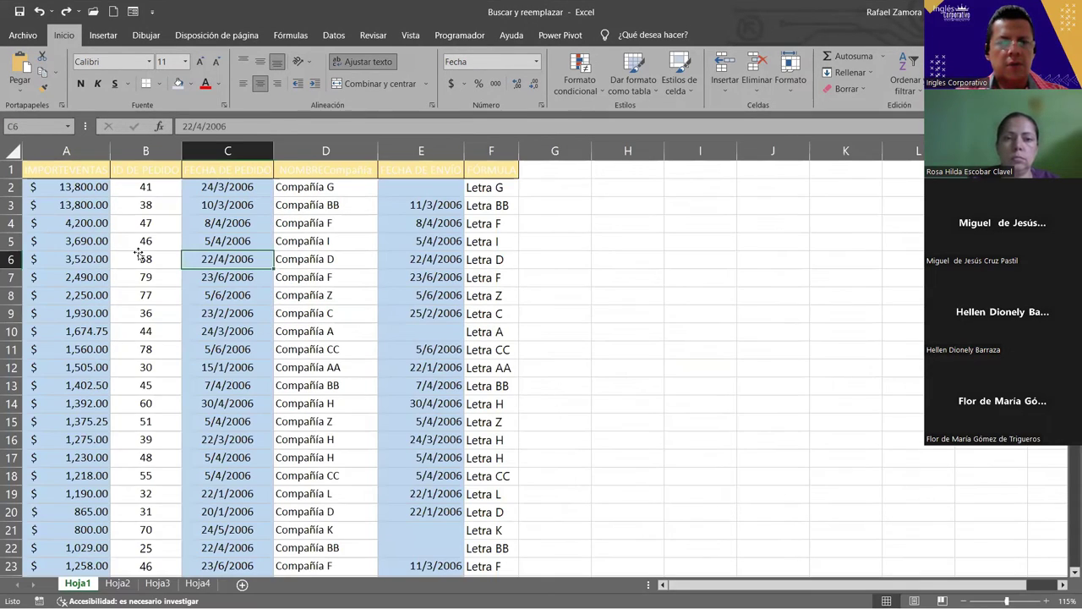
pyautogui.click(140, 257)
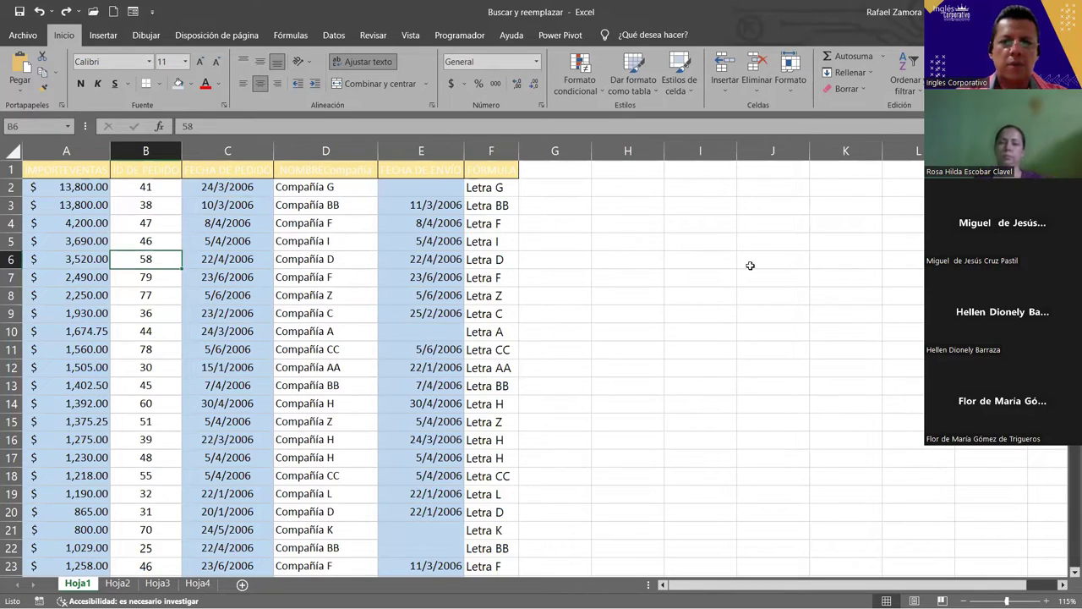
# Search by the IMPORTEVENTAS header format, confirm it is the only match, then close and select C9.
pyautogui.hotkey('ctrl', 'b')
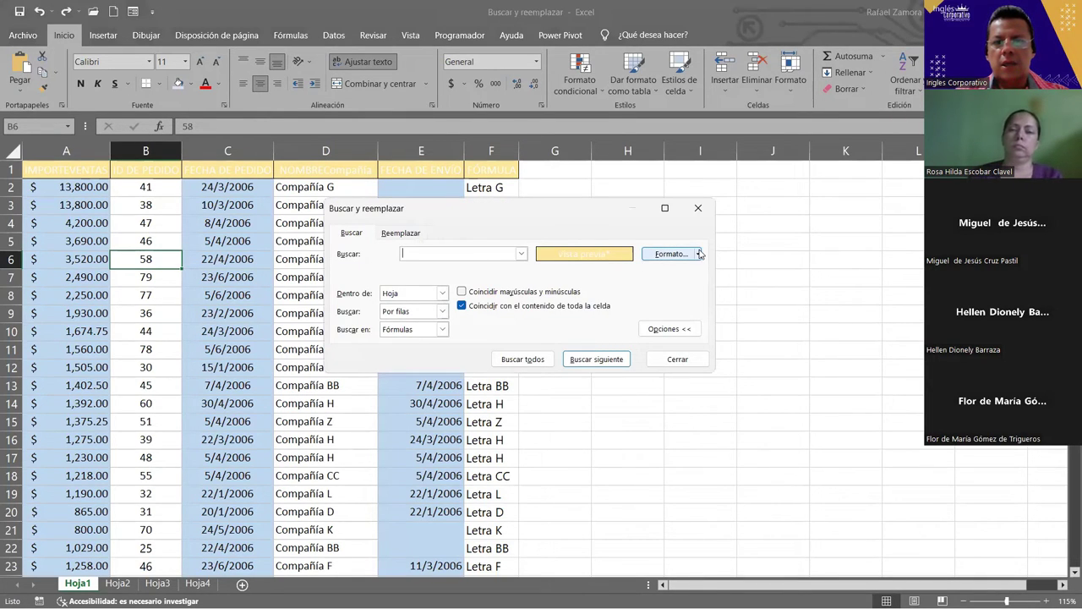
pyautogui.click(700, 253)
pyautogui.click(714, 309)
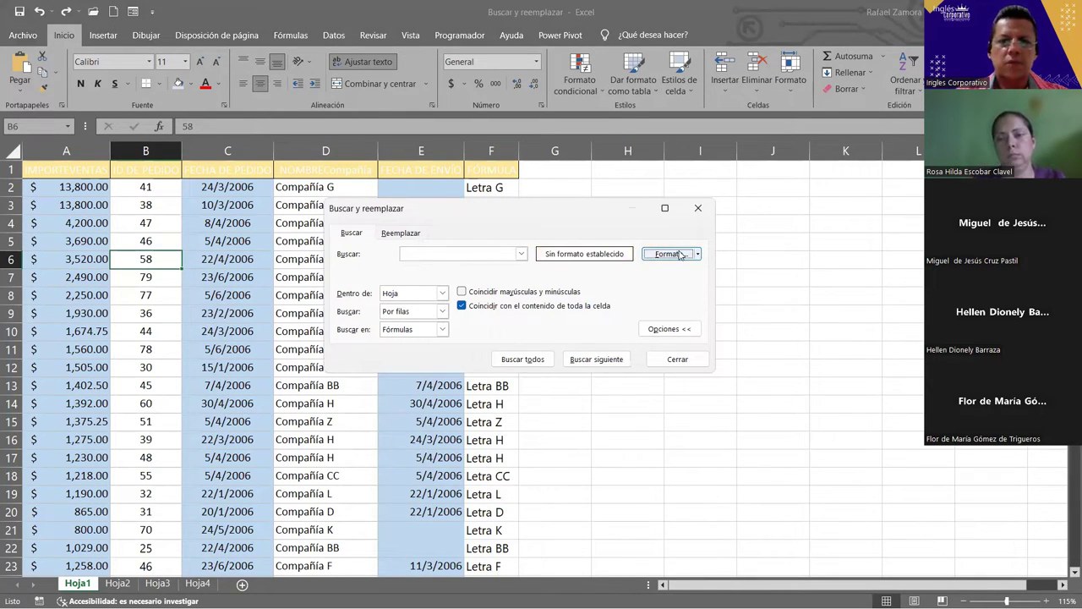
pyautogui.click(699, 254)
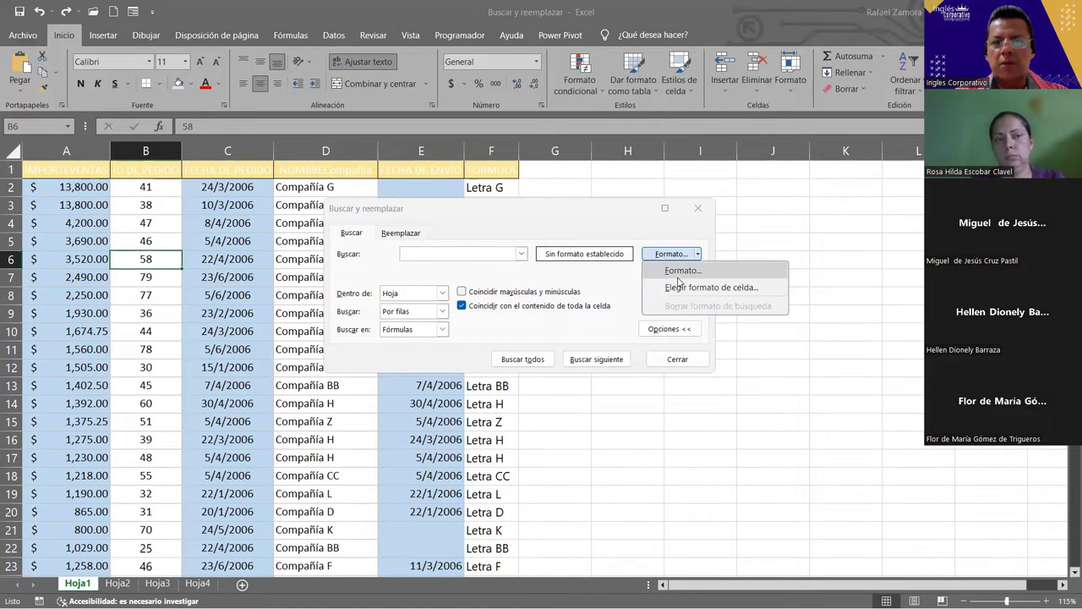
pyautogui.click(685, 290)
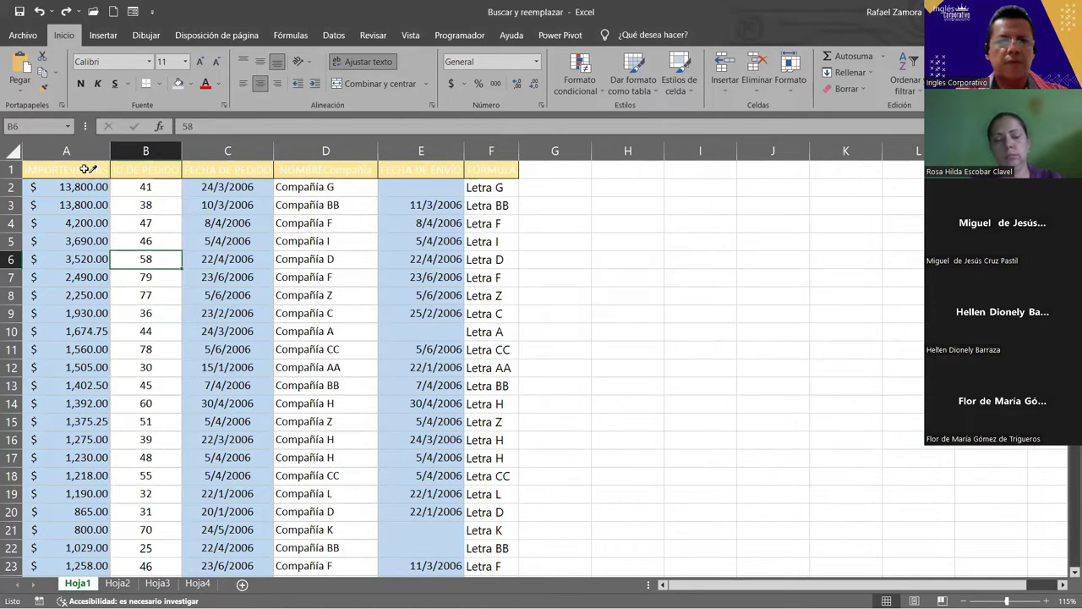
pyautogui.click(692, 269)
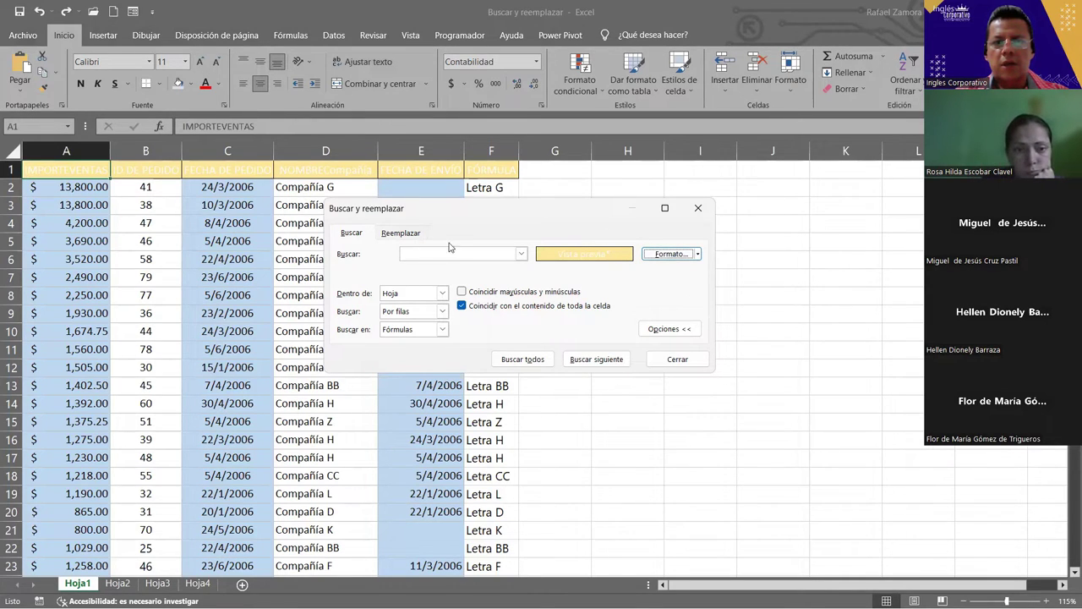
pyautogui.click(415, 234)
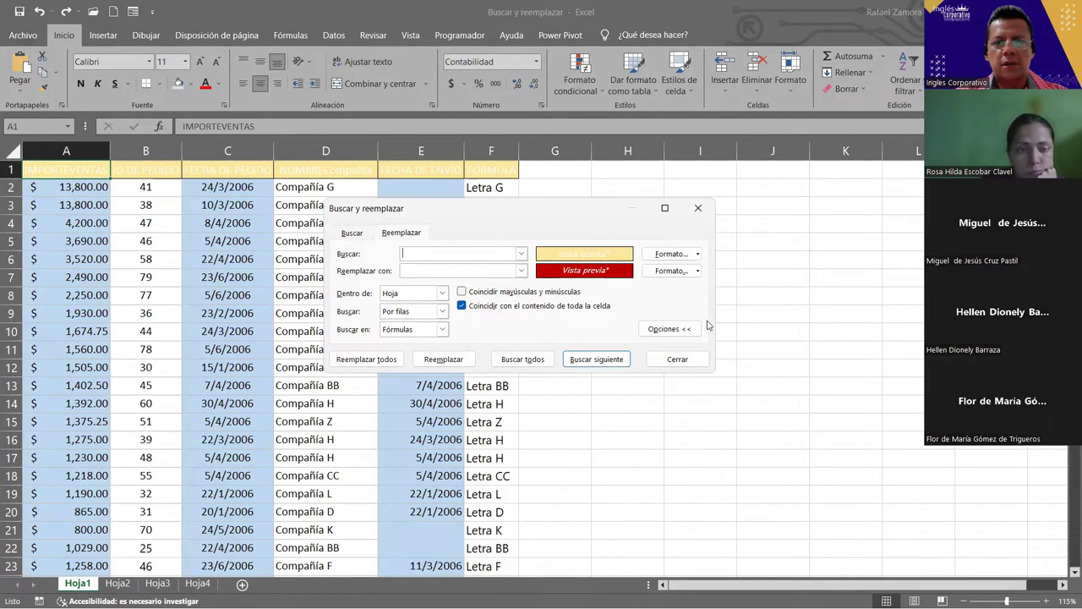
pyautogui.click(529, 360)
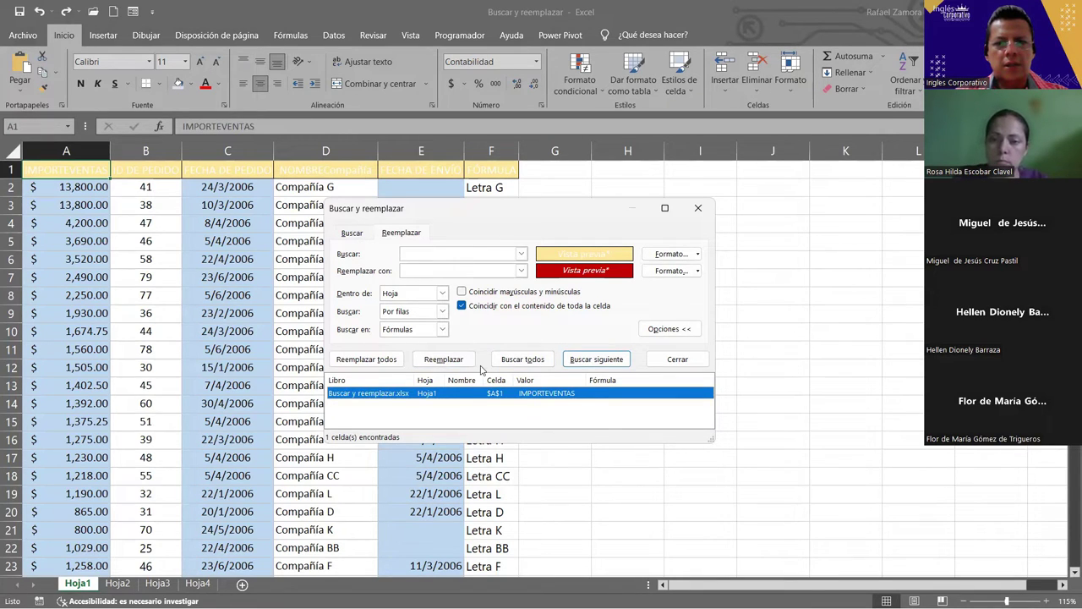
pyautogui.click(622, 362)
pyautogui.click(545, 362)
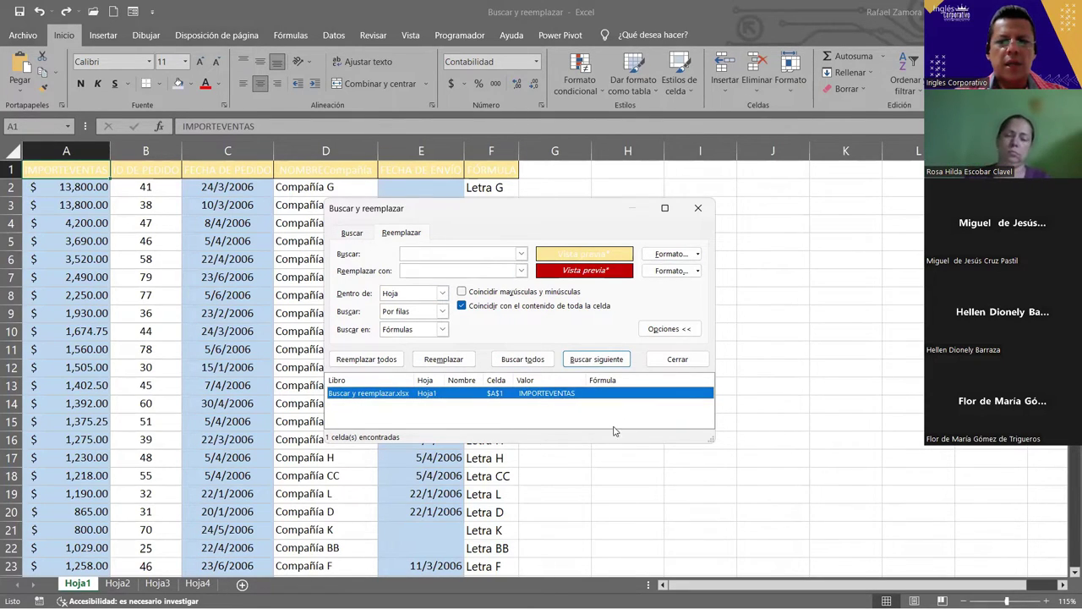
pyautogui.click(677, 358)
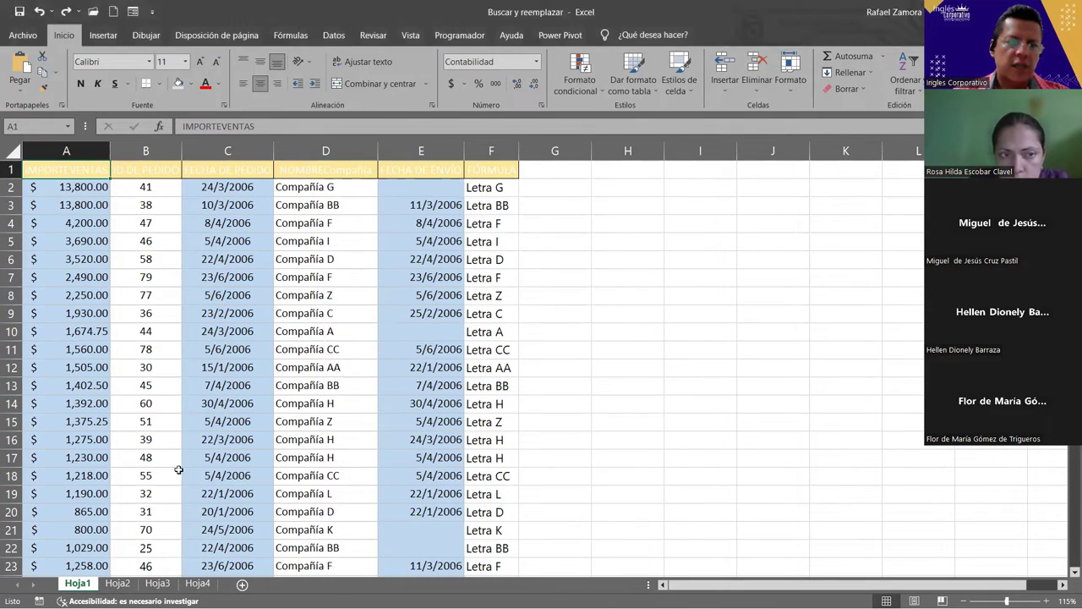
pyautogui.click(251, 313)
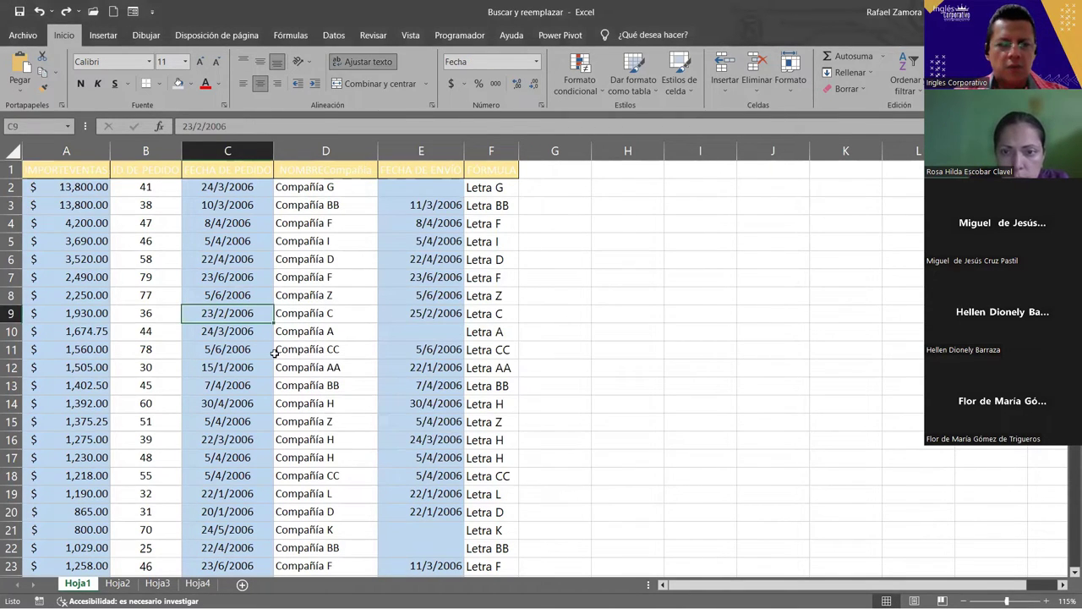
# Take the search format from the ID DE PEDIDO header and list all matching headers.
pyautogui.hotkey('ctrl', 'b')
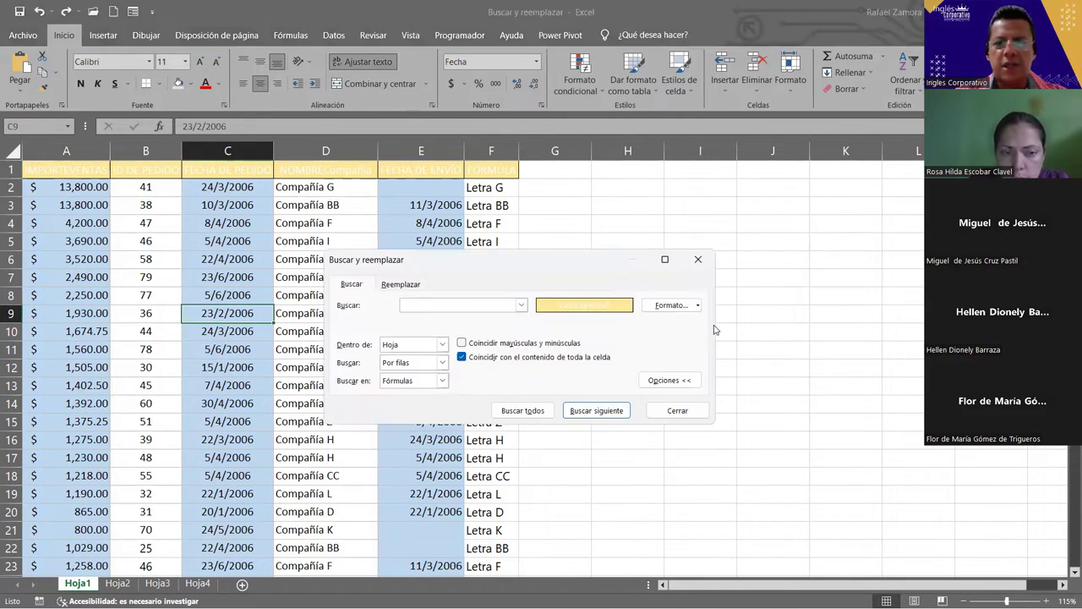
pyautogui.click(671, 305)
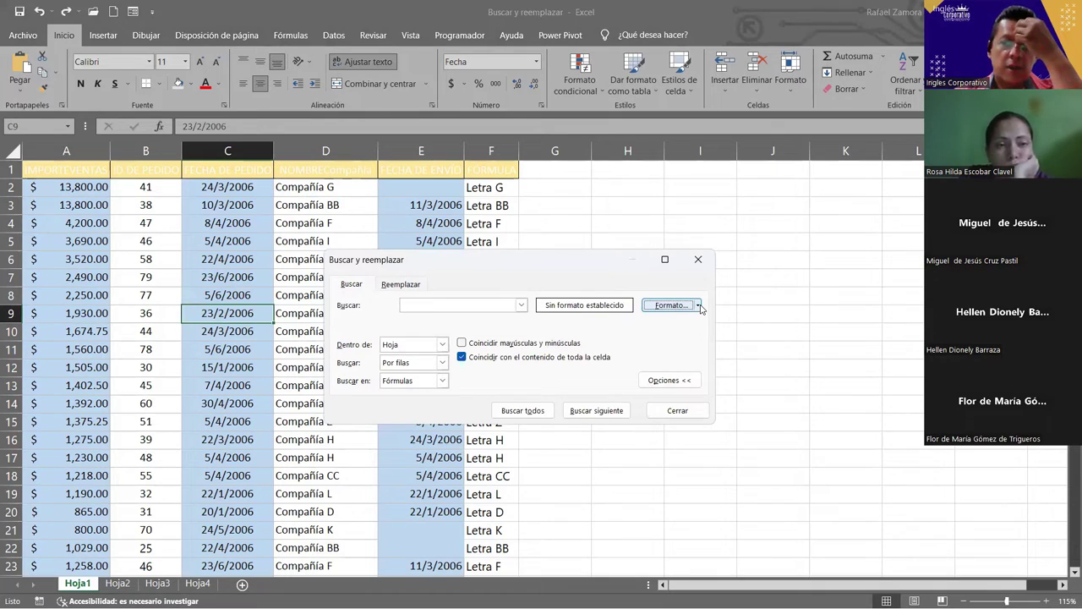
pyautogui.click(698, 306)
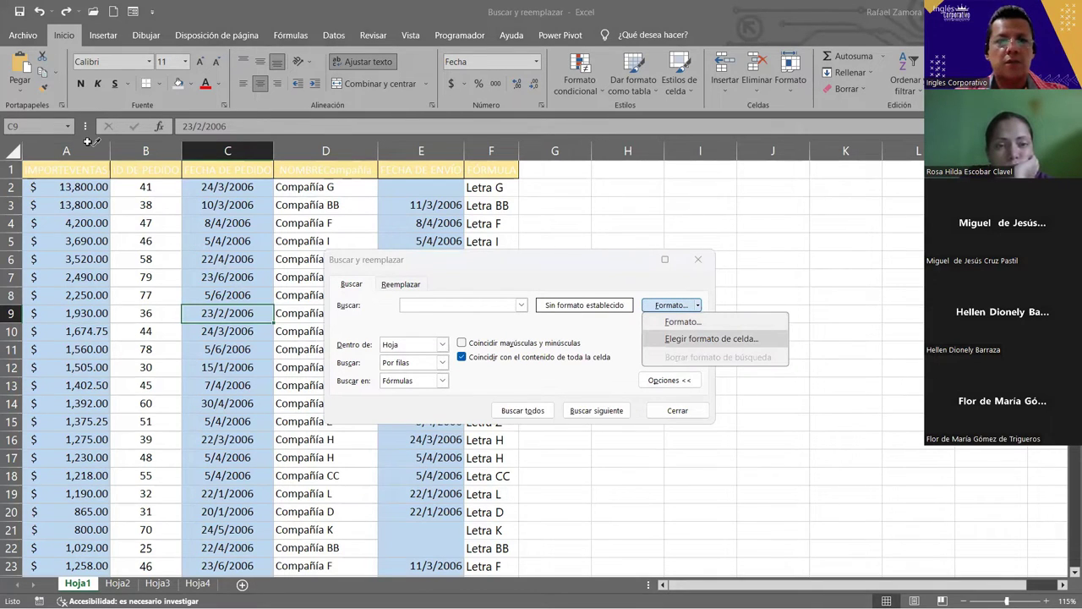
pyautogui.click(142, 165)
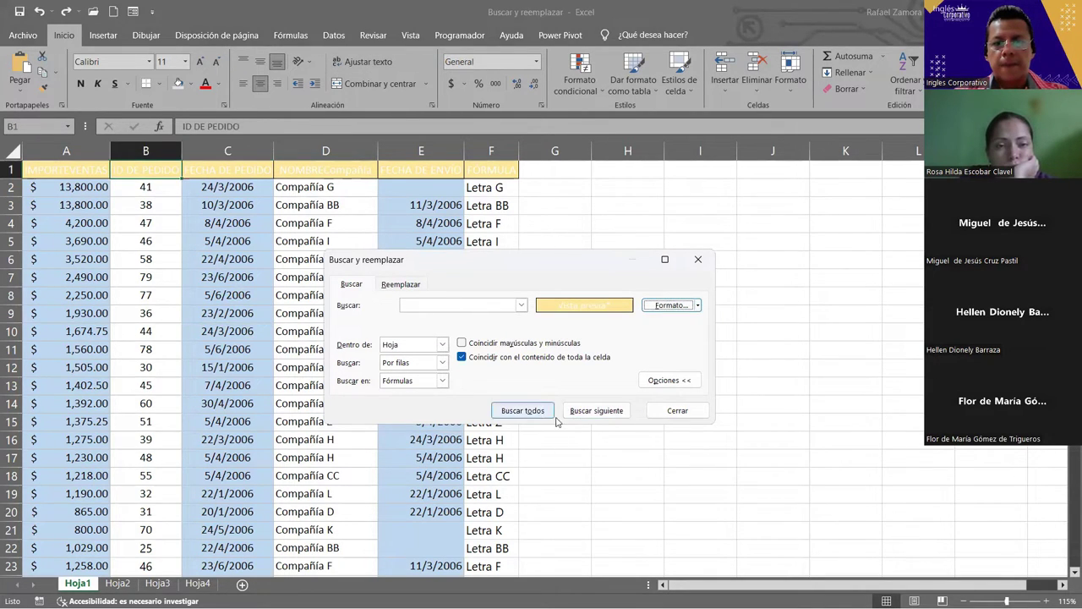
pyautogui.click(401, 284)
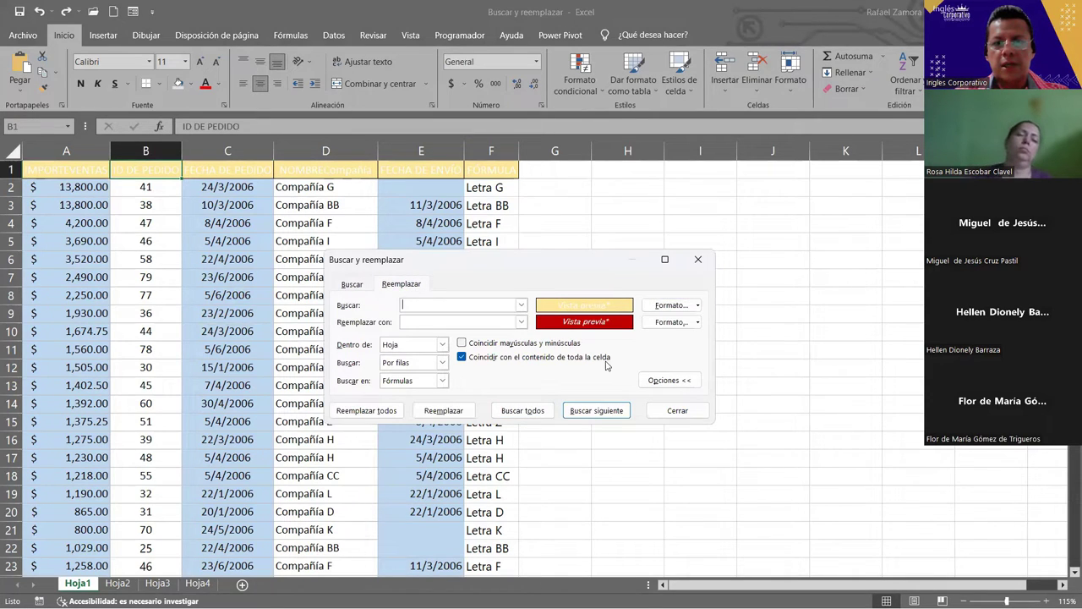
pyautogui.click(524, 411)
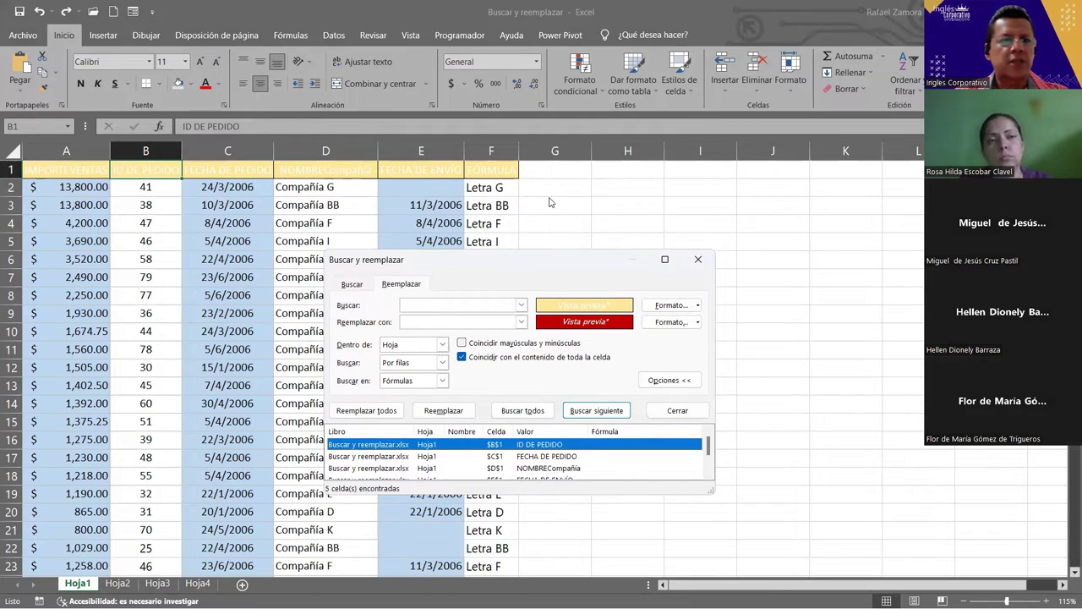
pyautogui.moveTo(512, 260); pyautogui.dragTo(538, 195)
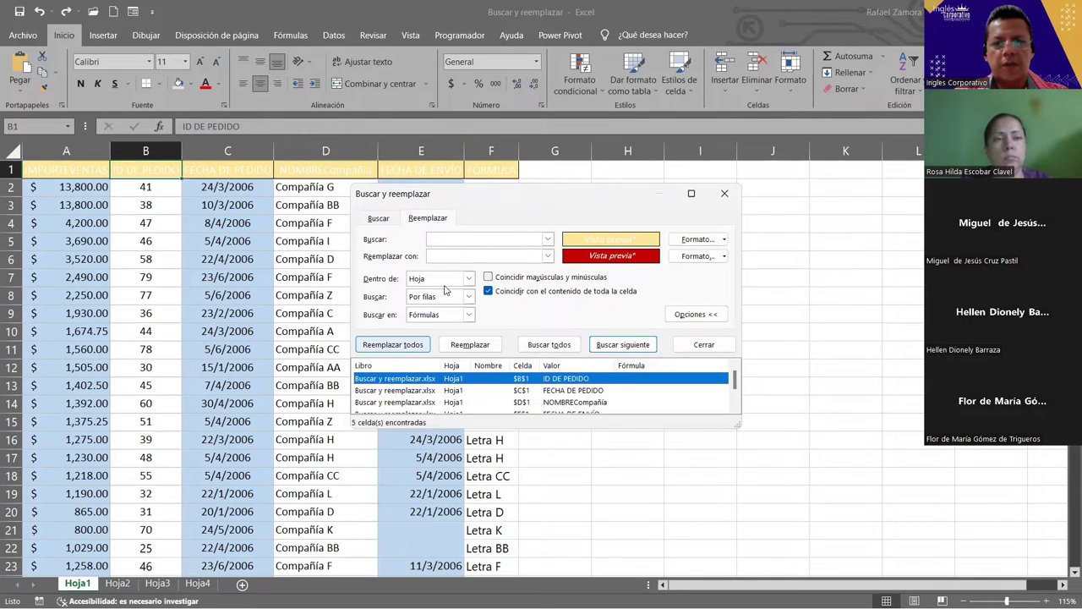
# Widen the scope to the whole workbook and replace matching headers with red italic.
pyautogui.click(469, 279)
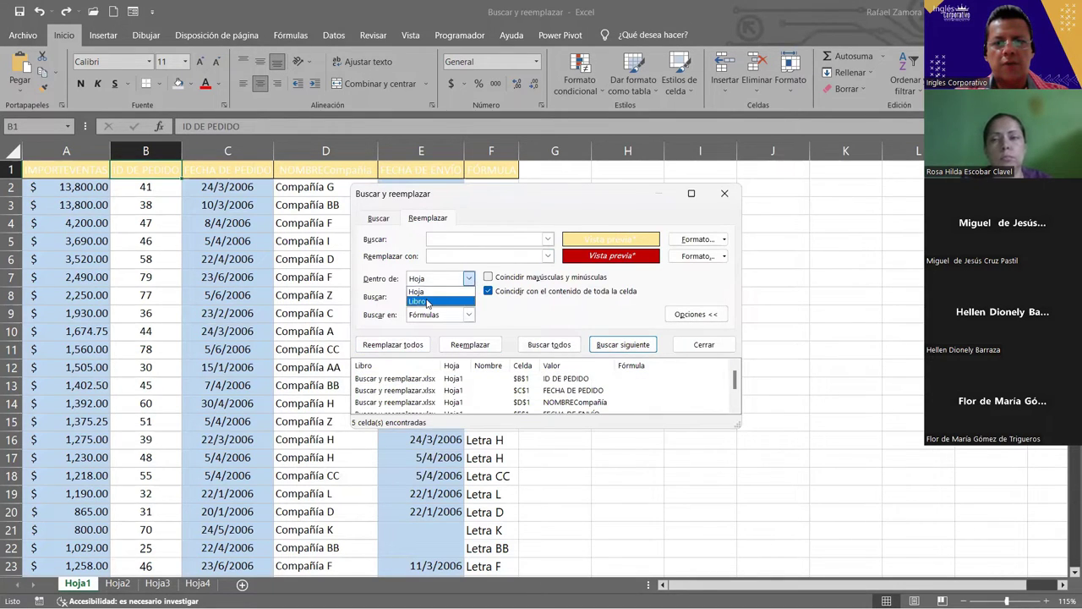
pyautogui.click(428, 301)
pyautogui.click(422, 348)
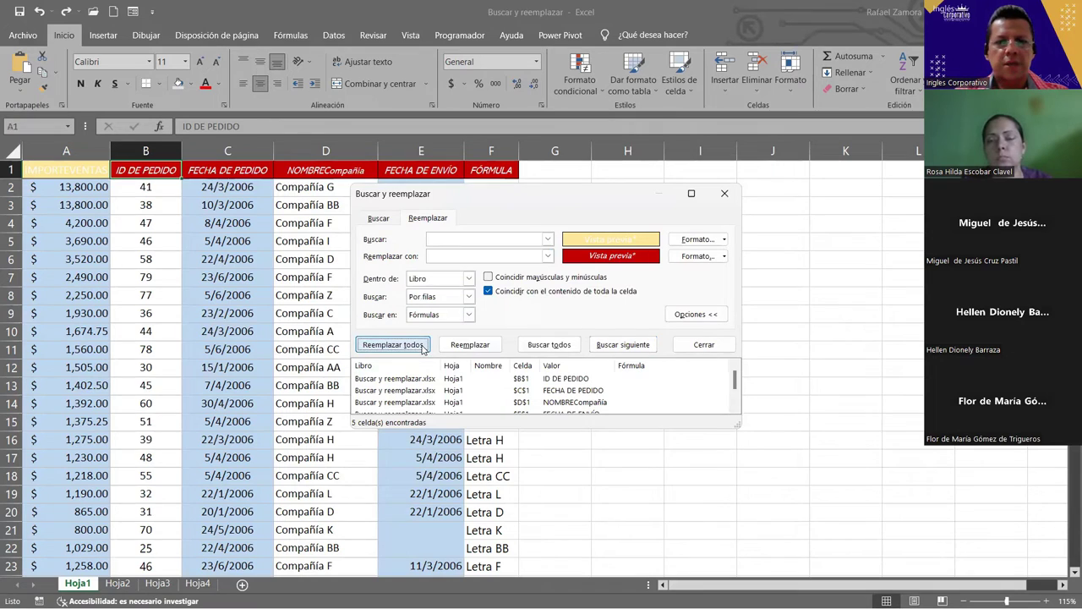
pyautogui.click(625, 350)
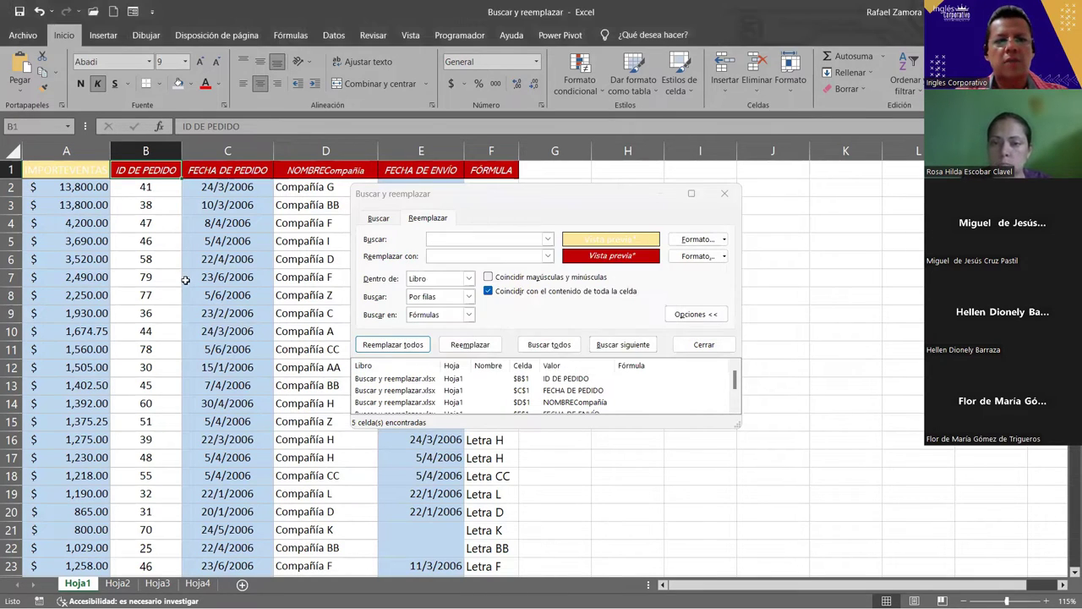
pyautogui.click(704, 345)
# Step through header cells A1 to F1 to inspect their new formatting.
pyautogui.click(89, 169)
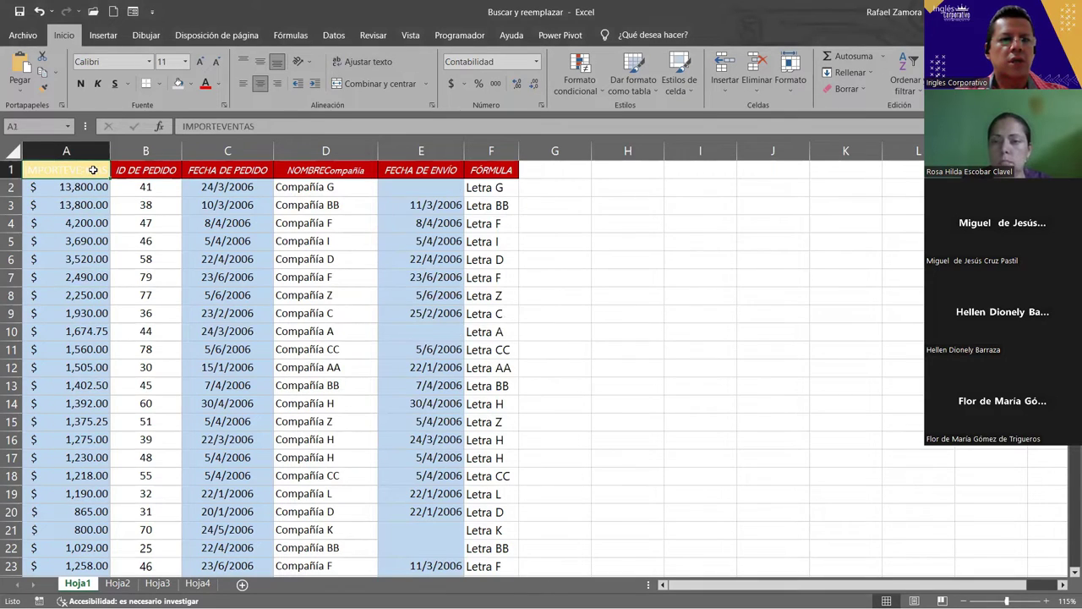
pyautogui.click(161, 169)
pyautogui.press('Left')
pyautogui.click(161, 165)
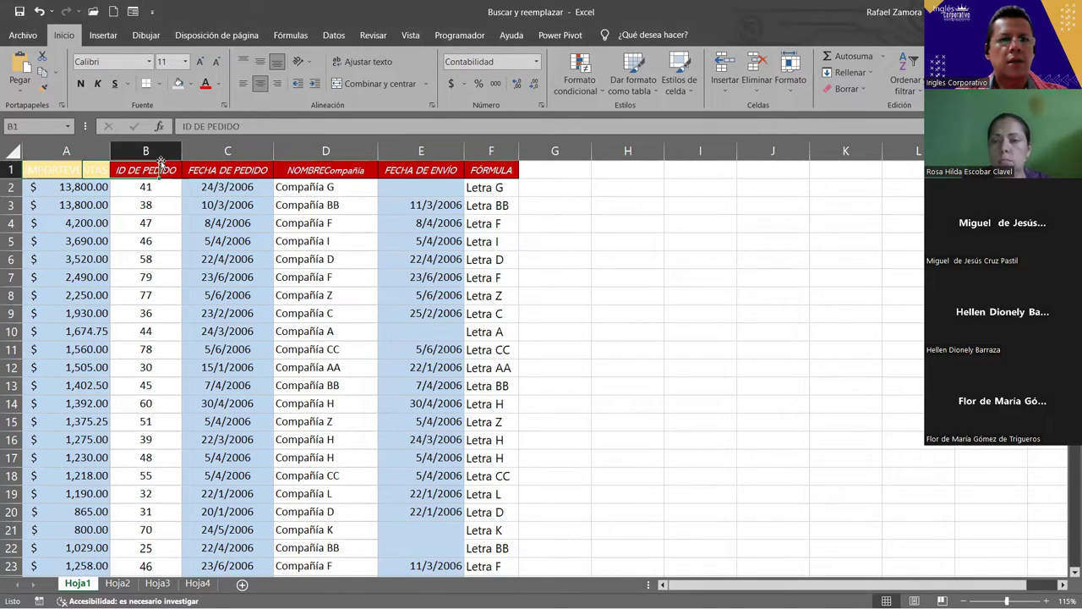
pyautogui.click(228, 169)
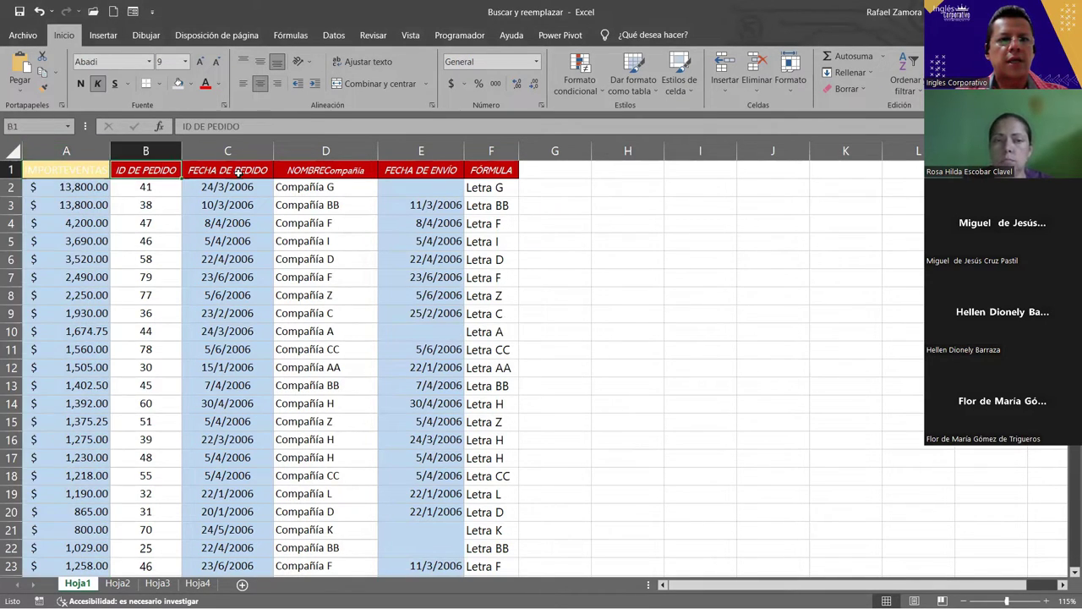
pyautogui.click(324, 169)
pyautogui.press('Right')
pyautogui.click(228, 175)
pyautogui.press('Left')
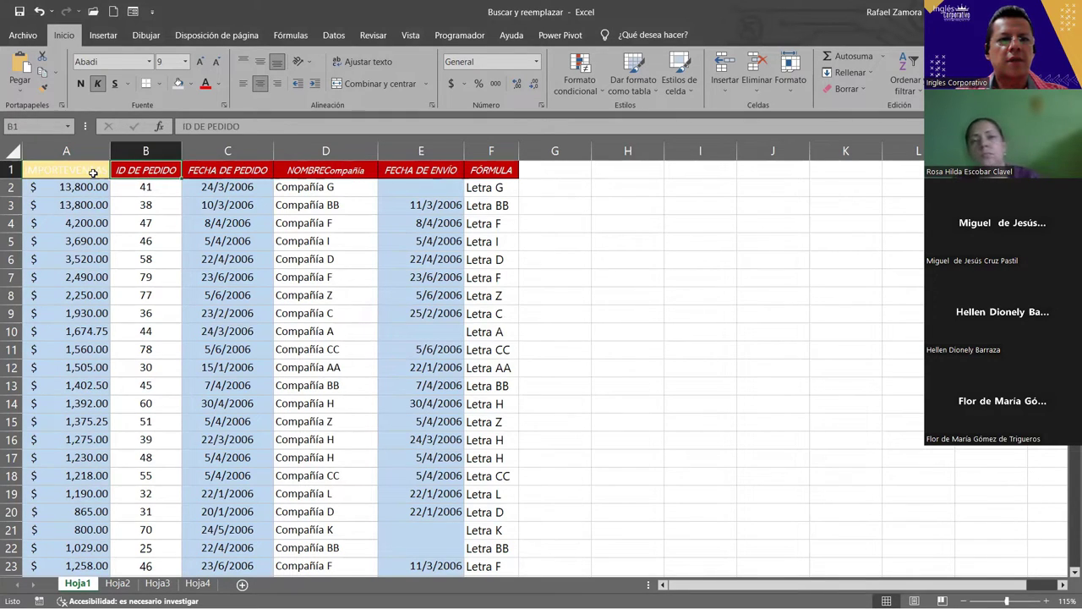
pyautogui.moveTo(93, 172); pyautogui.dragTo(203, 172)
pyautogui.click(139, 172)
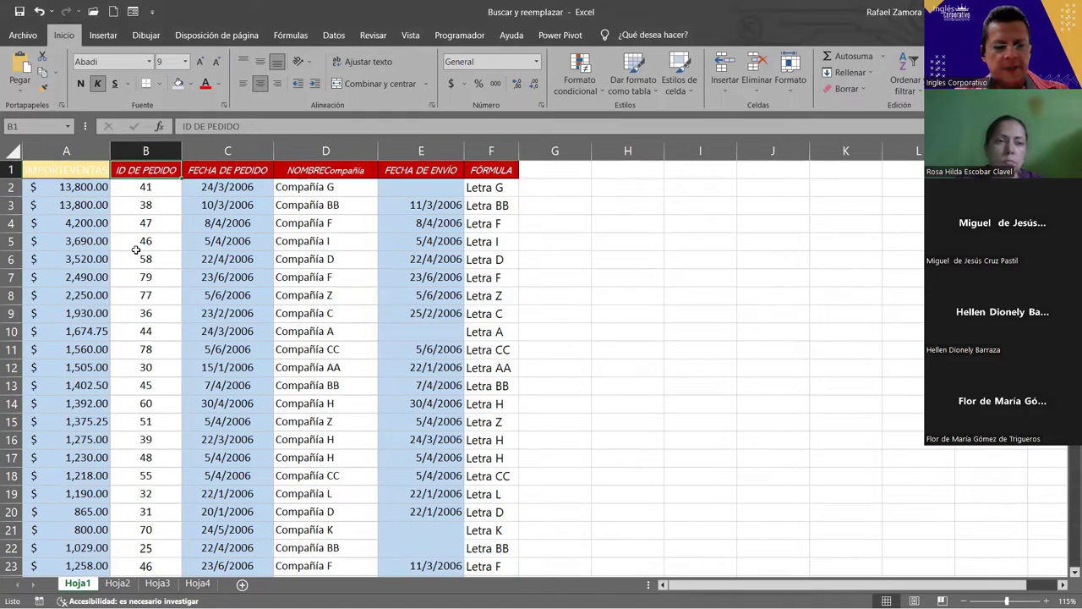
# Undo and redo the red italic header formatting, then switch to sheet Hoja3.
pyautogui.hotkey('ctrl', 'z')
pyautogui.click(205, 173)
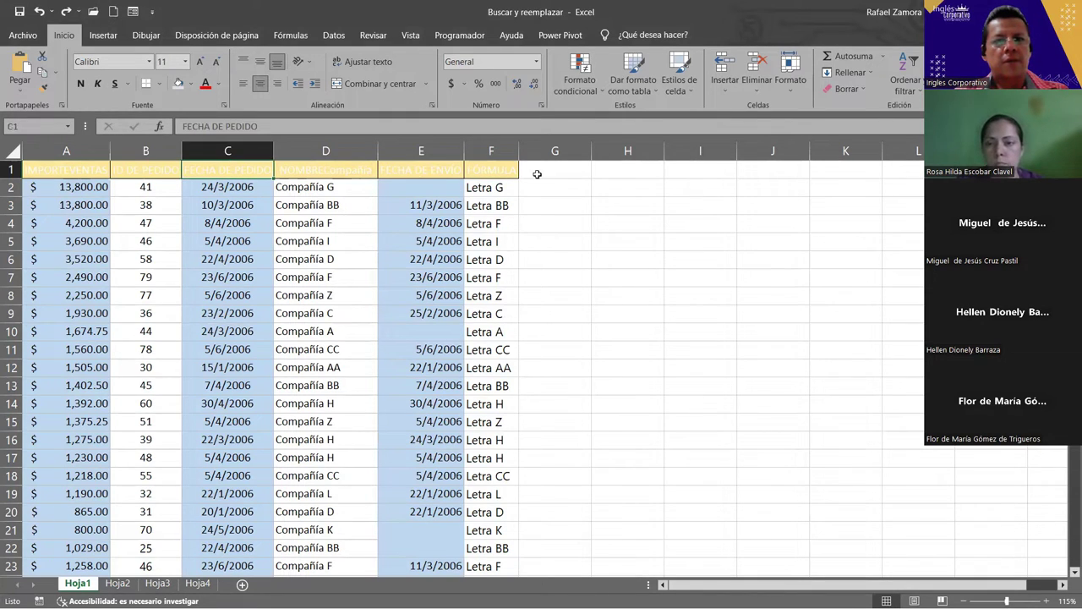
pyautogui.click(547, 386)
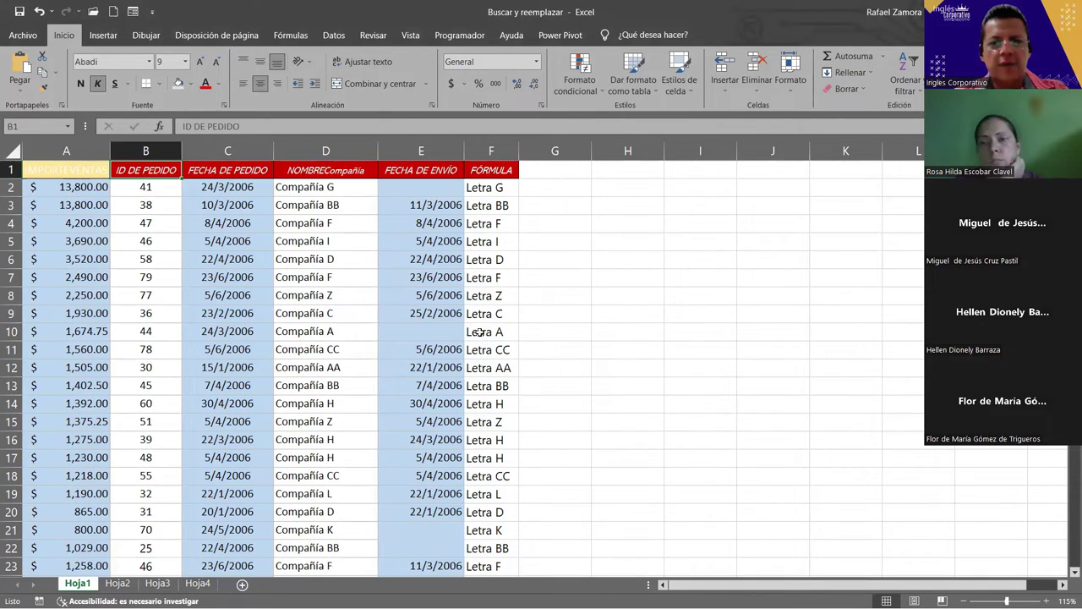
pyautogui.hotkey('ctrl', 'y')
pyautogui.click(157, 583)
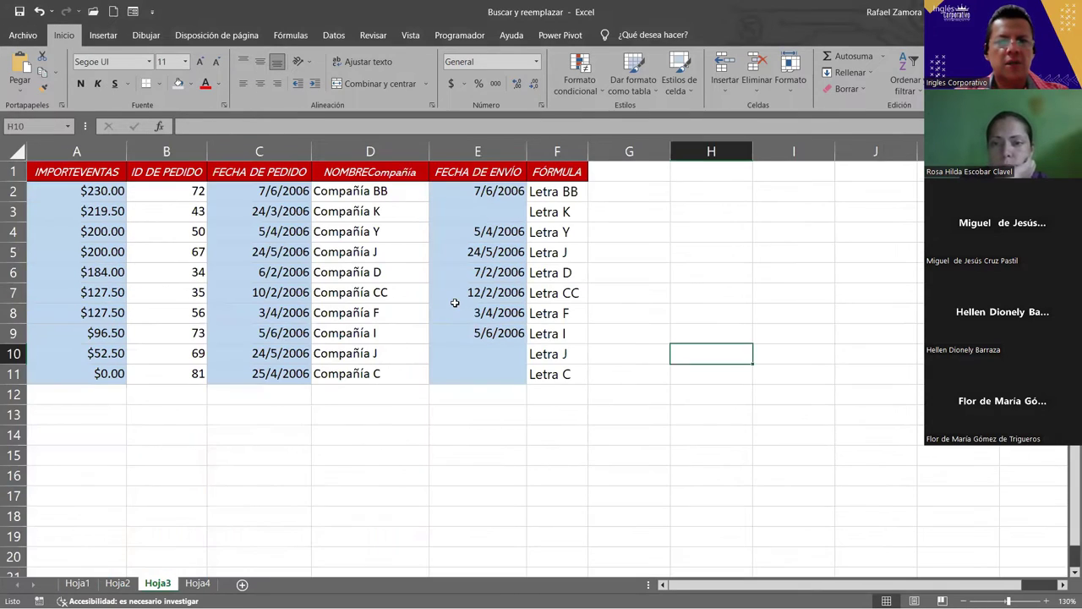
pyautogui.click(454, 296)
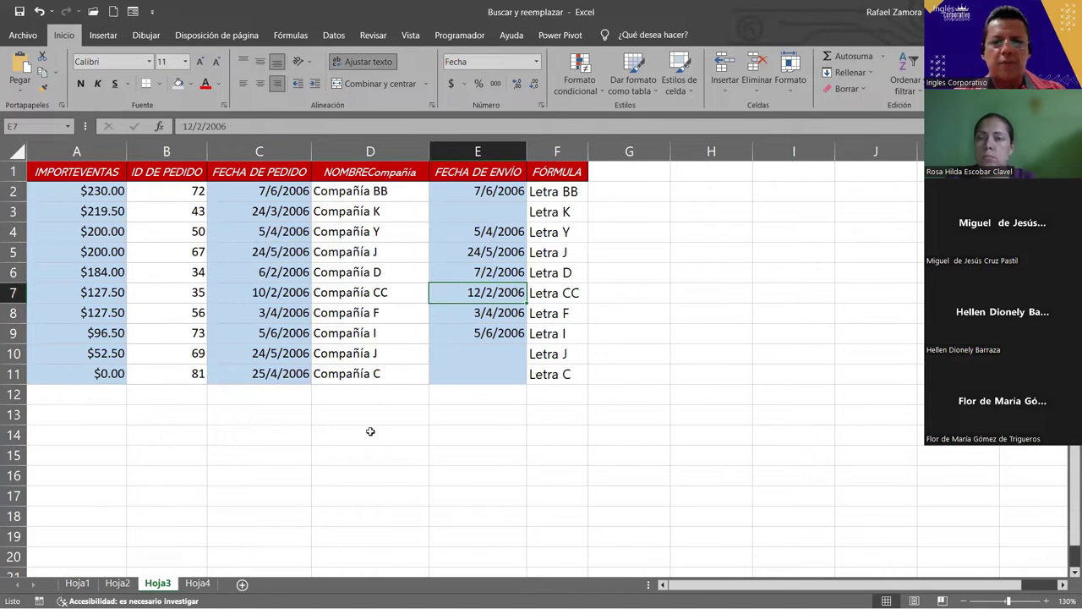
pyautogui.moveTo(488, 193); pyautogui.dragTo(488, 354)
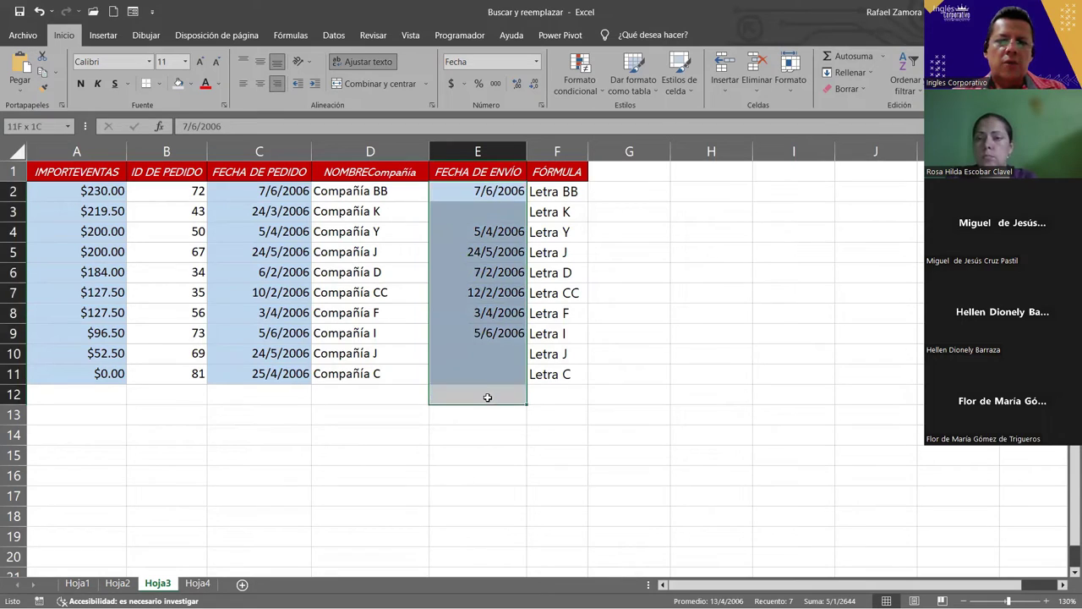
pyautogui.moveTo(256, 191); pyautogui.dragTo(270, 373)
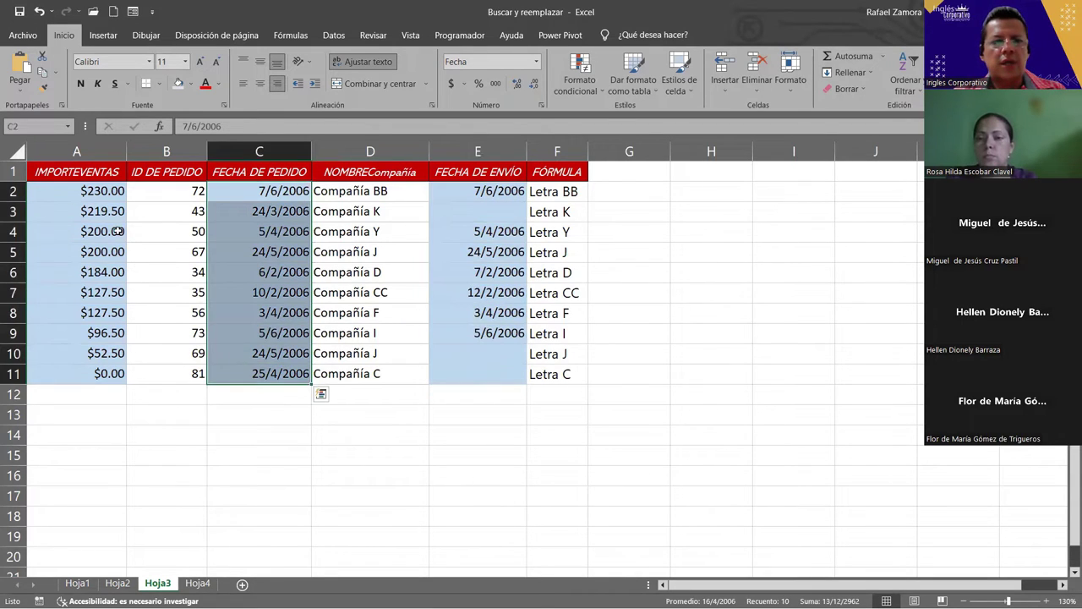
pyautogui.moveTo(102, 191); pyautogui.dragTo(101, 373)
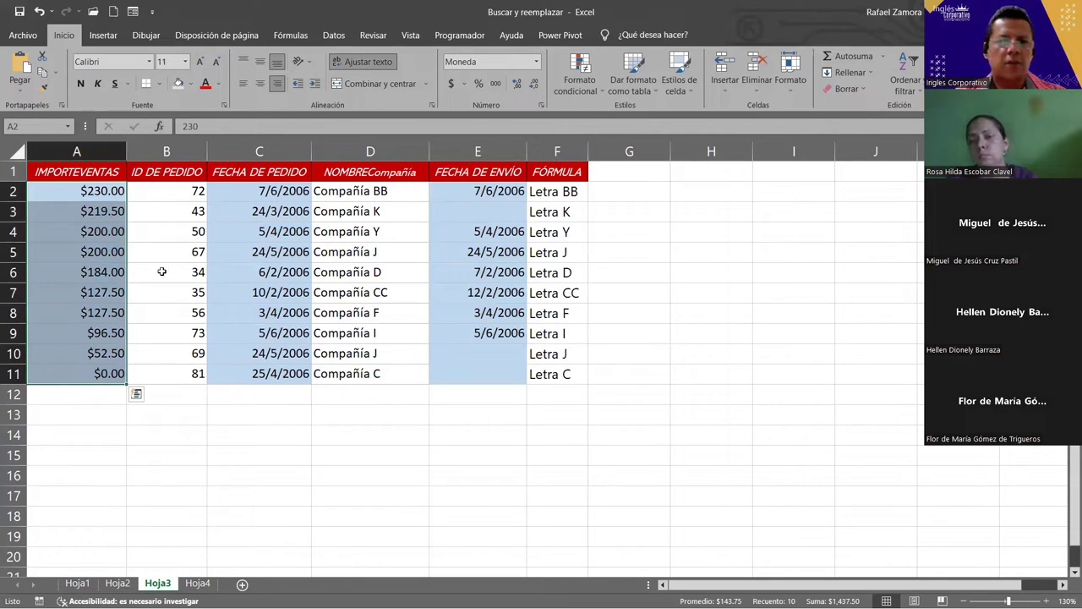
pyautogui.click(118, 191)
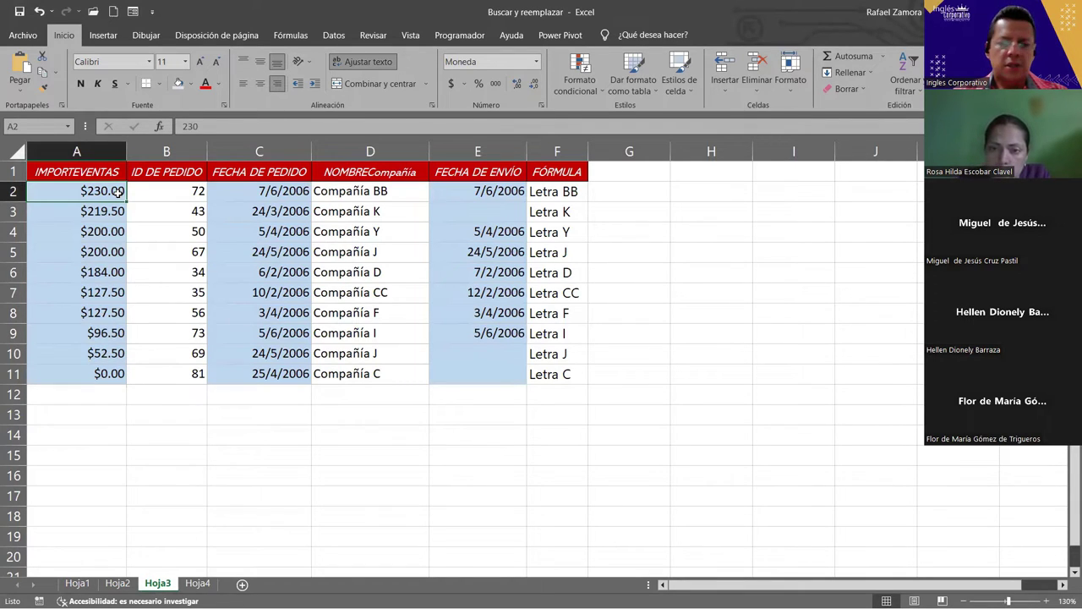
pyautogui.hotkey('ctrl', 'shift', 'Down')
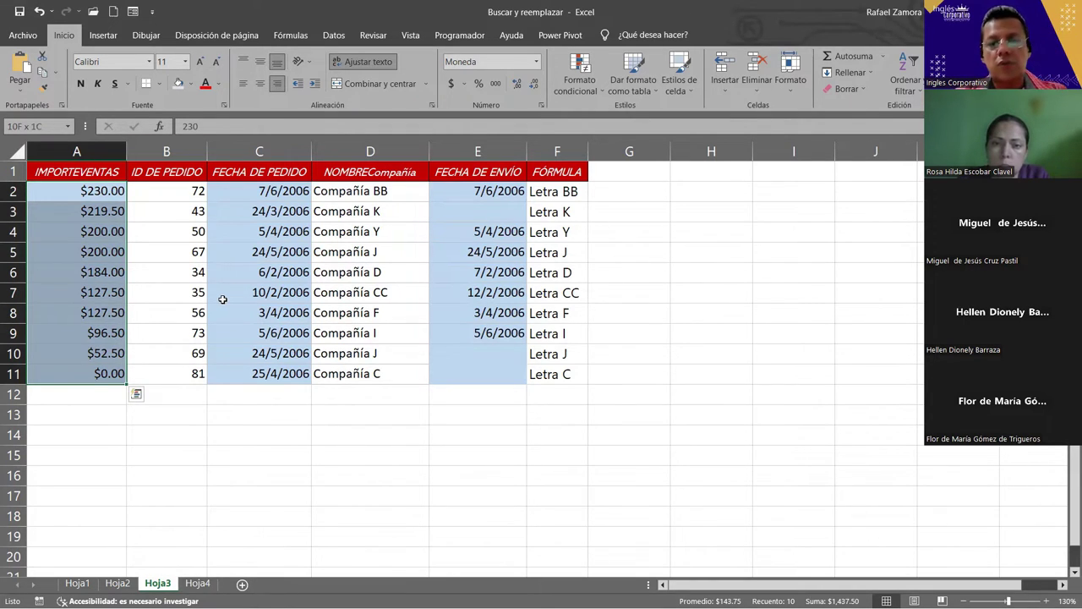
pyautogui.click(505, 411)
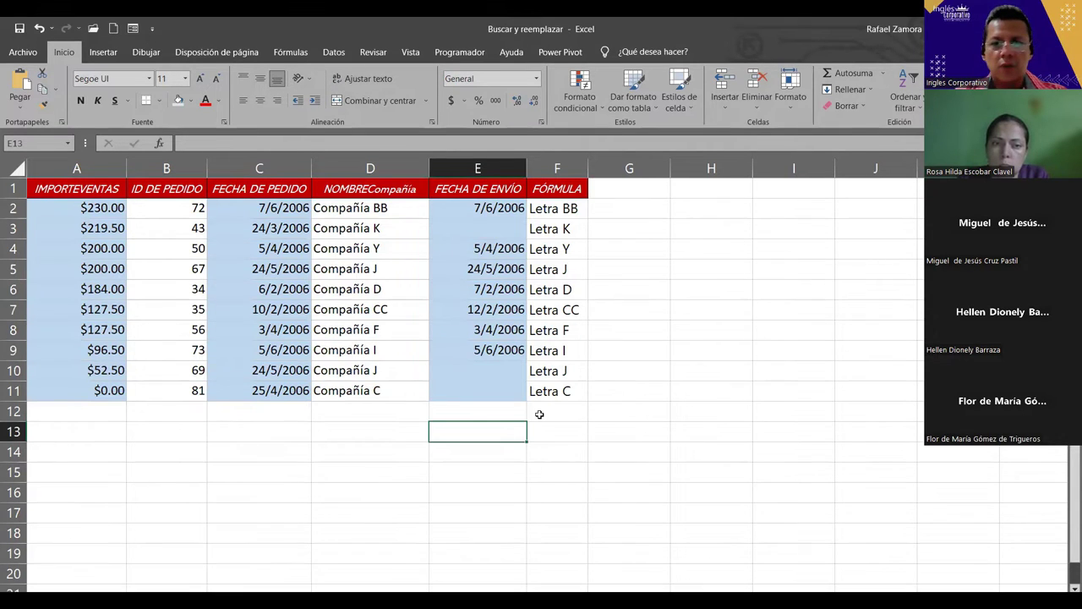
# Switch from the order-table workbook to the blank Libro1 workbook with Alt+Tab.
pyautogui.click(538, 413)
pyautogui.click(671, 279)
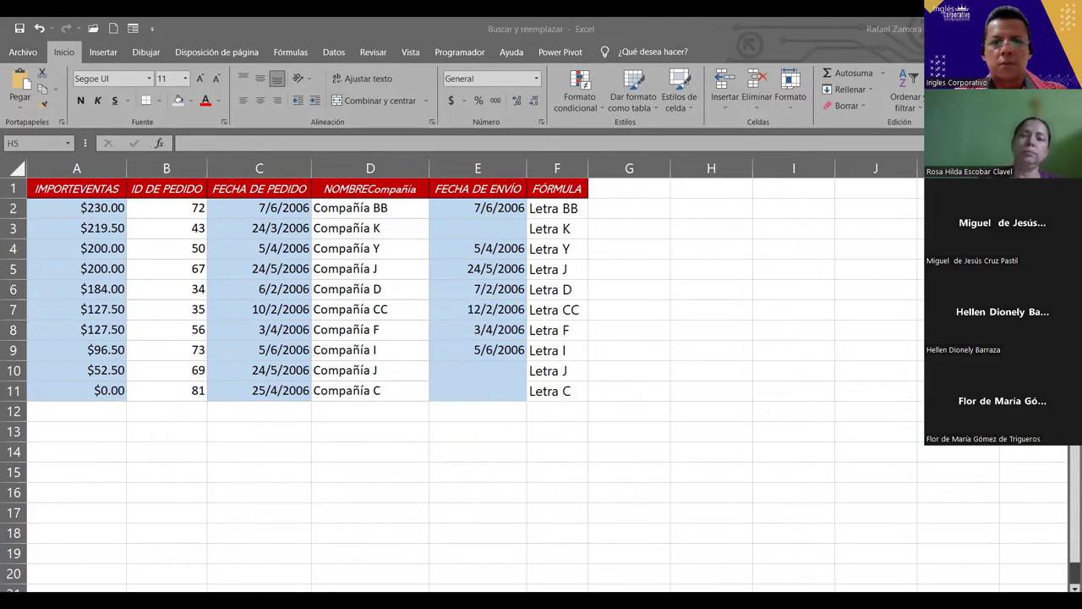
pyautogui.hotkey('alt', 'Tab')
pyautogui.click(611, 452)
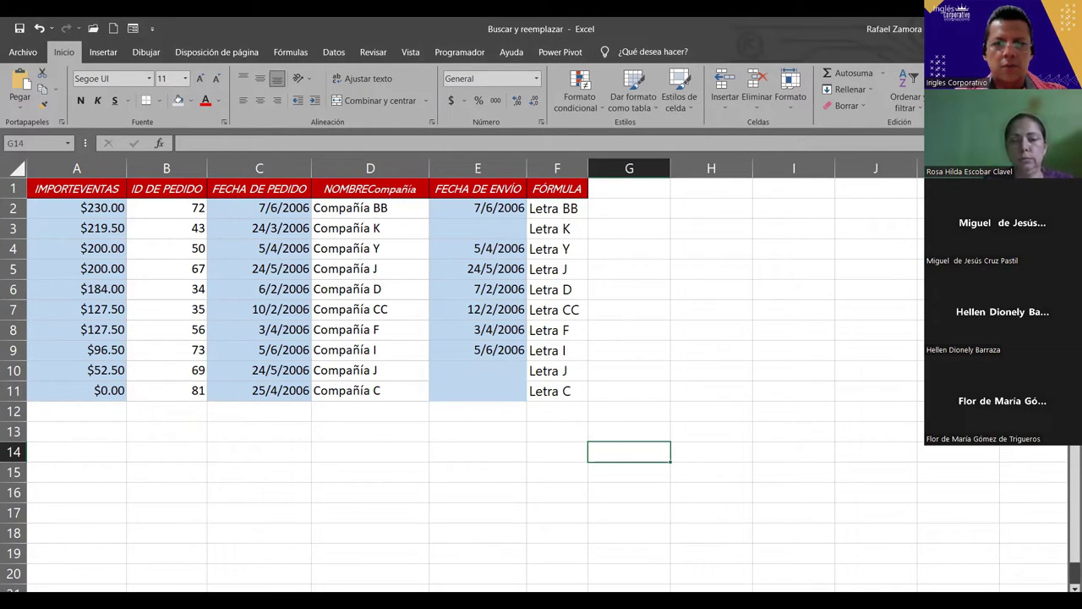
pyautogui.hotkey('alt', 'Tab')
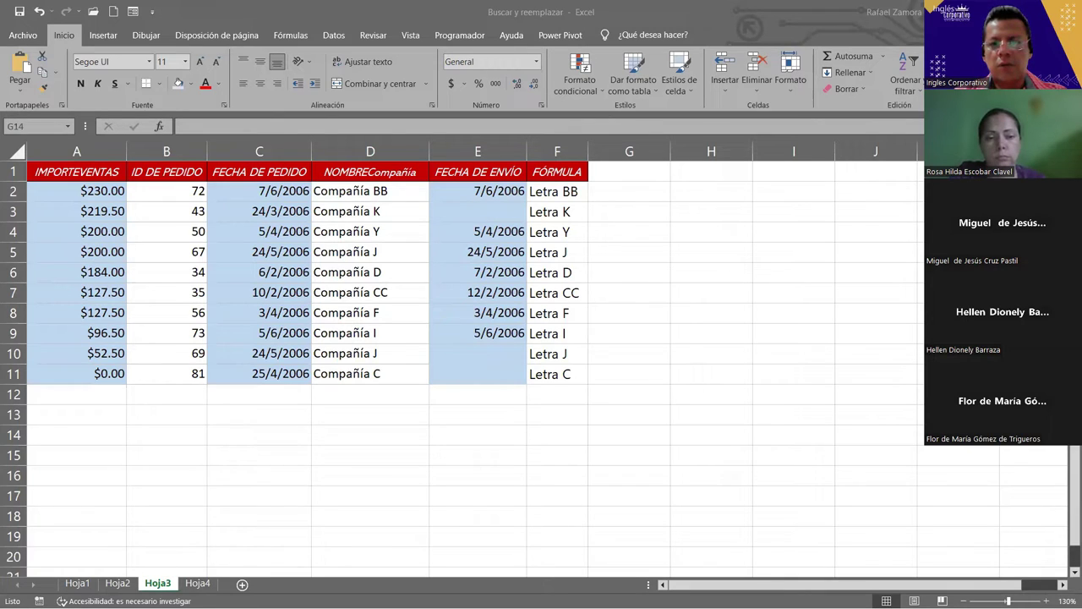
pyautogui.hotkey('alt', 'Tab')
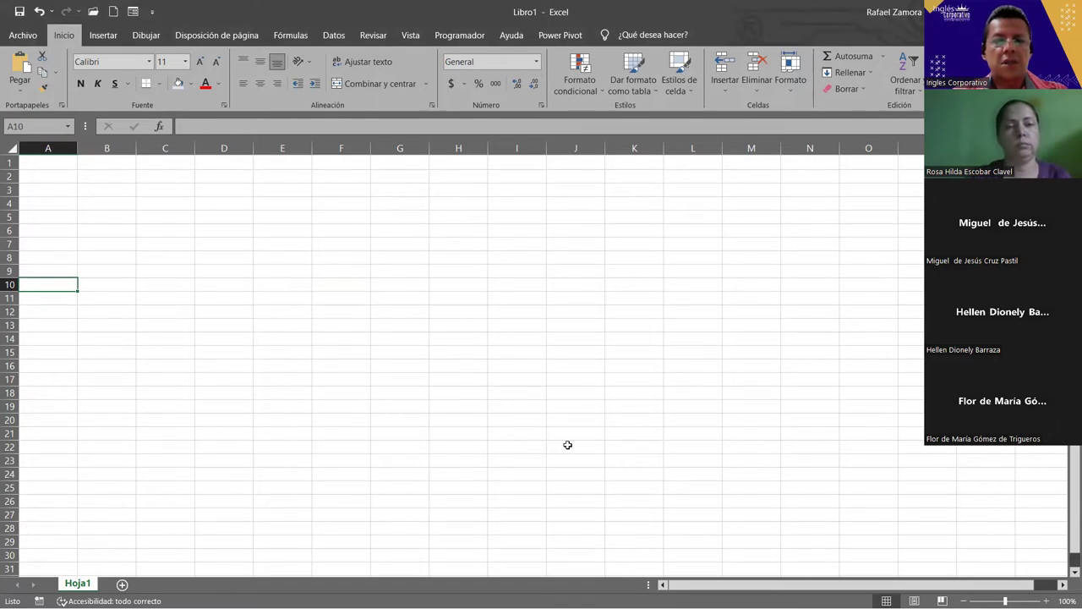
# Enter the header Vendedor in A1 and the first salesperson name in A2.
pyautogui.click(415, 339)
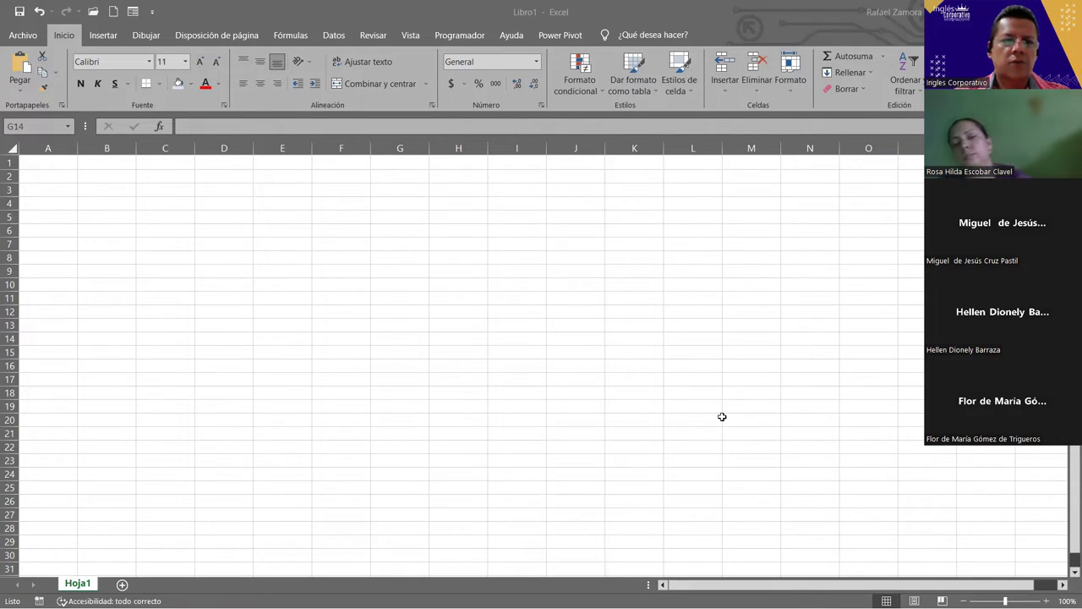
pyautogui.click(58, 157)
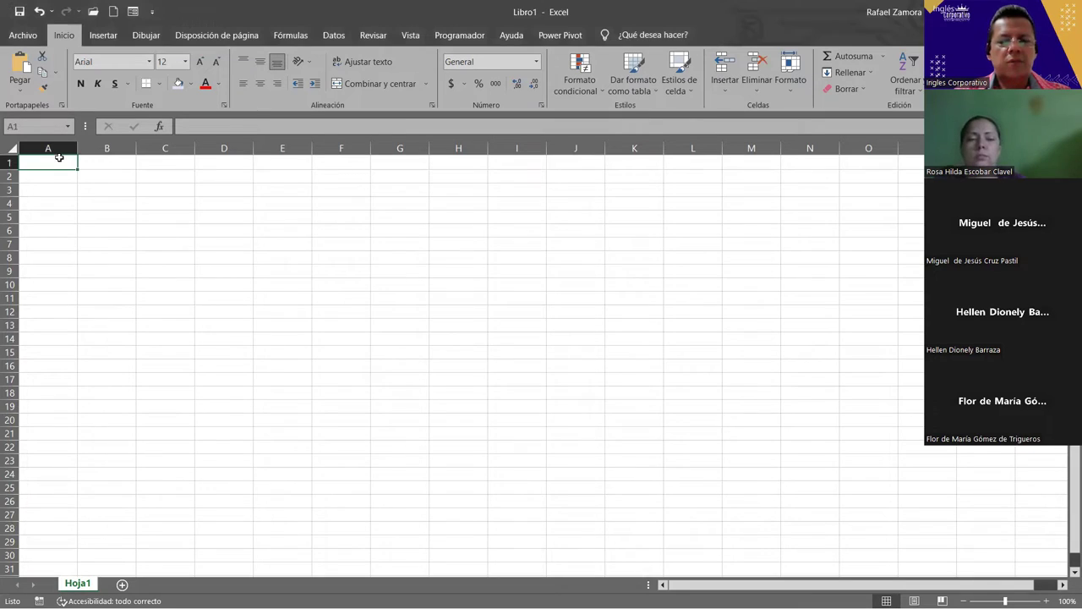
pyautogui.write('Vender')
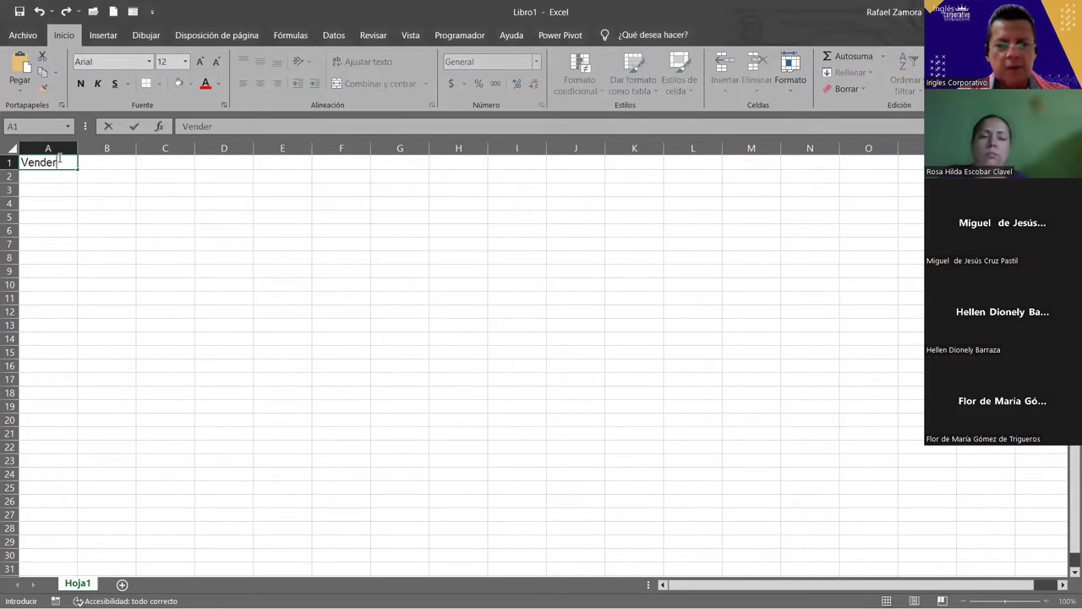
pyautogui.press('BackSpace')
pyautogui.write('dor')
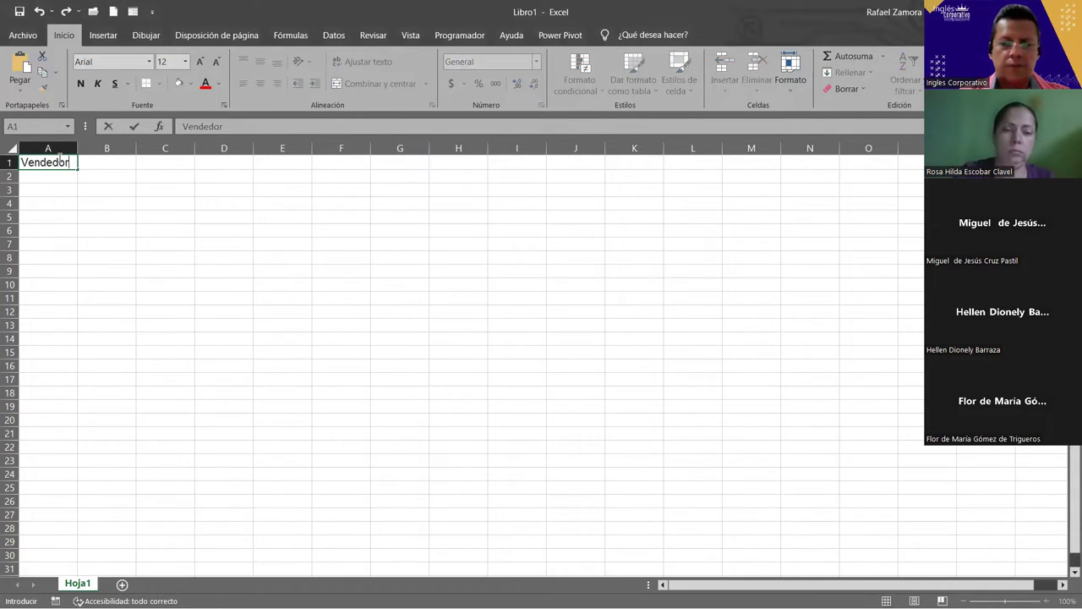
pyautogui.press('Return')
pyautogui.keyDown('ctrl'); pyautogui.scroll(2, 235, 377); pyautogui.keyUp('ctrl')
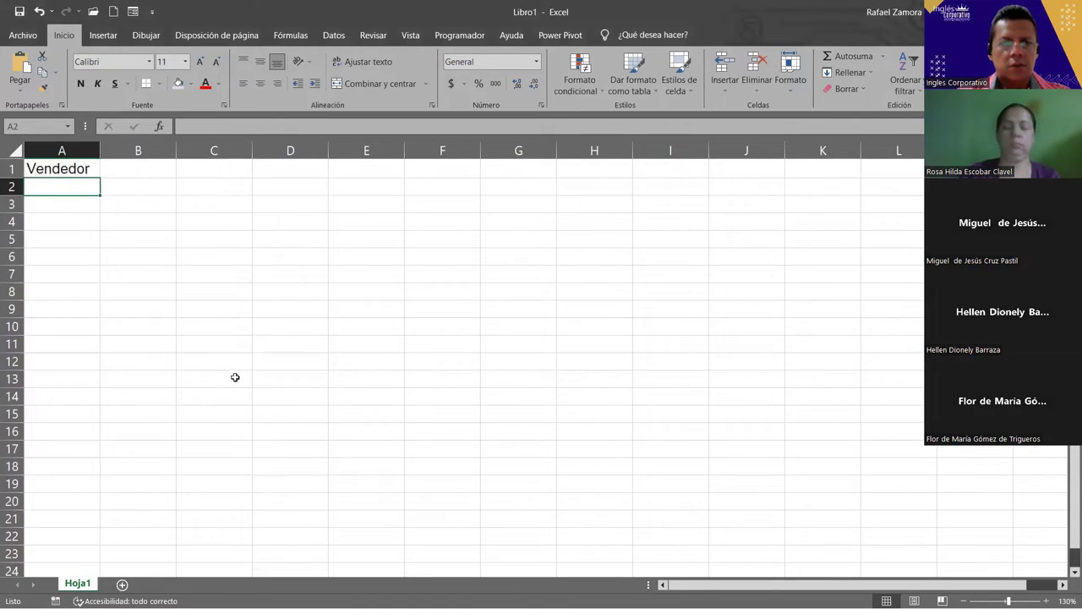
pyautogui.write('Juan')
pyautogui.press('Return')
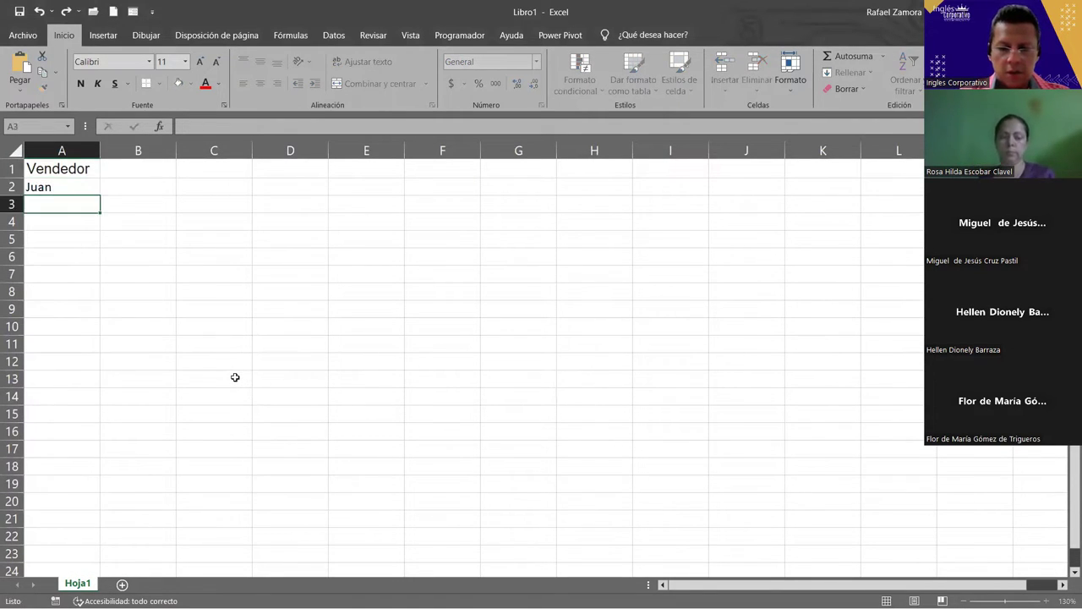
# Add the remaining four salesperson names in A3:A6 and begin the first month header in B1.
pyautogui.write('Manuel')
pyautogui.press('Return')
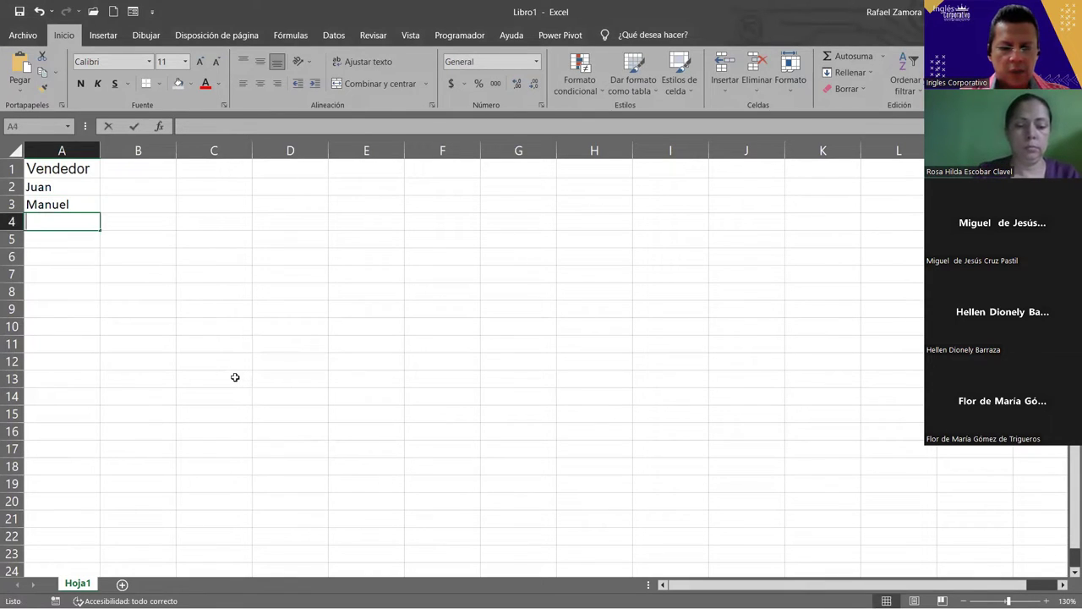
pyautogui.write('Jessica')
pyautogui.press('Return')
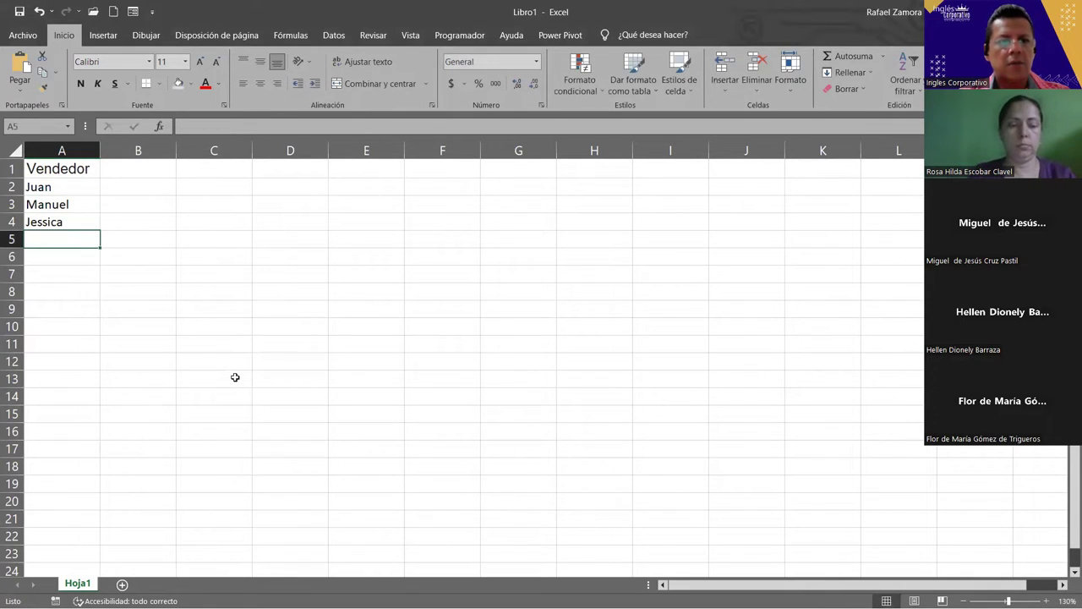
pyautogui.write('Aleja')
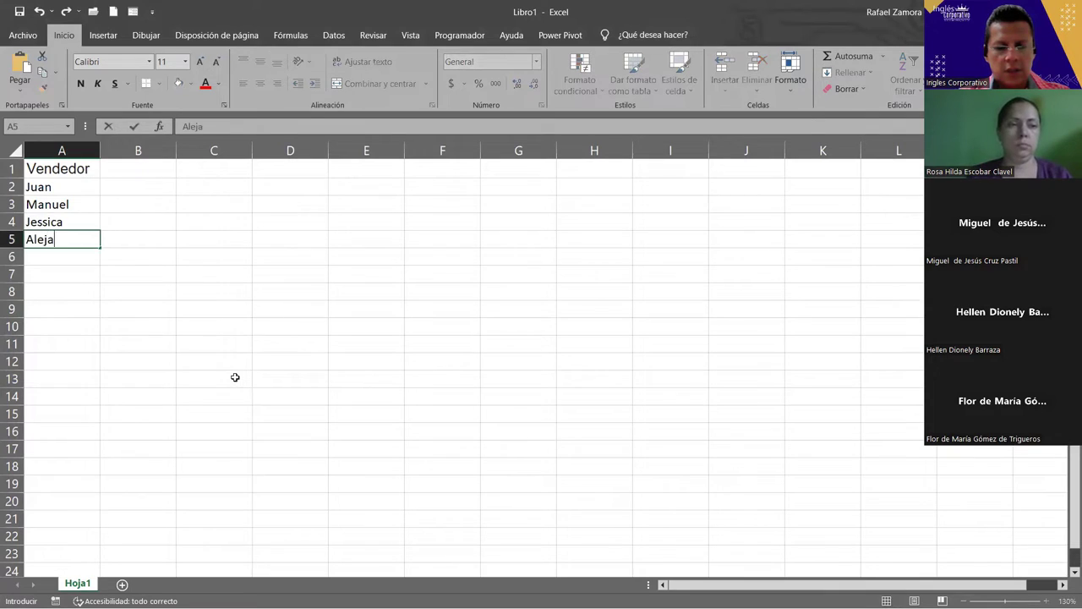
pyautogui.write('ndra')
pyautogui.press('Return')
pyautogui.write('Oscar')
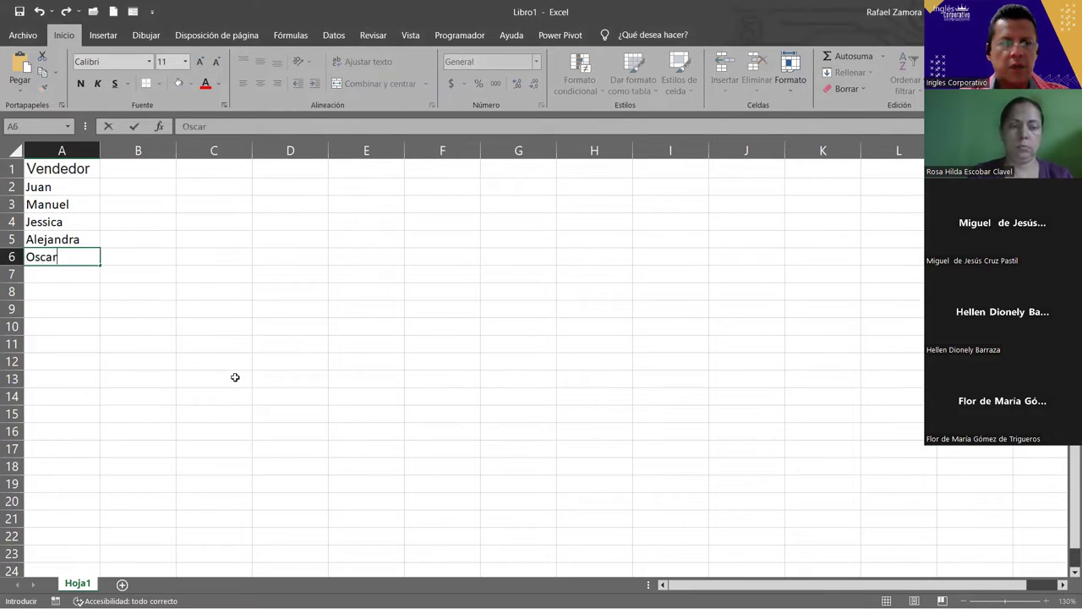
pyautogui.press('Return')
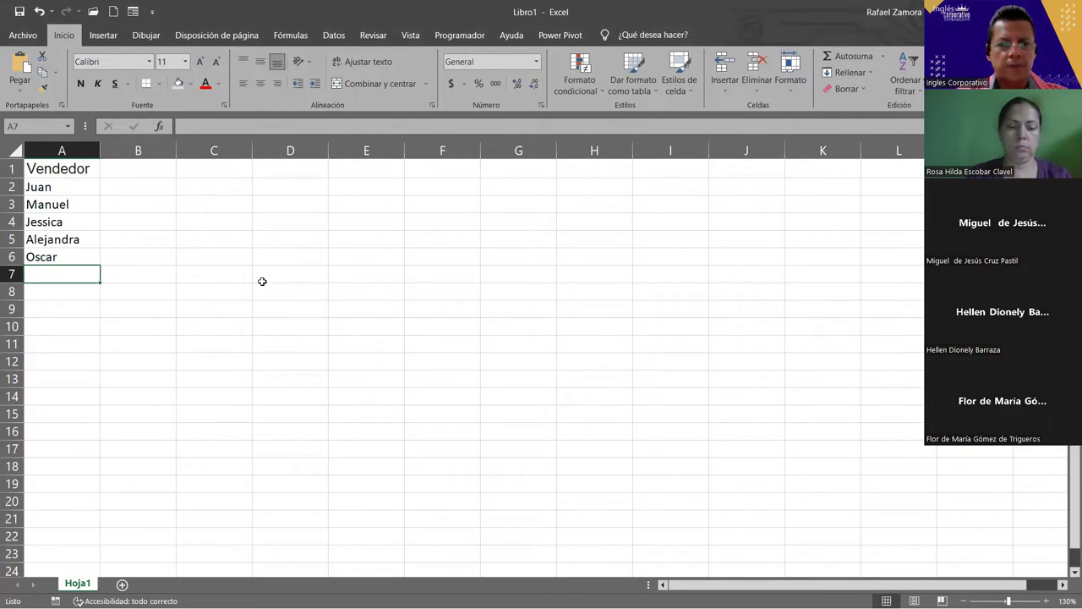
pyautogui.click(167, 162)
pyautogui.write('Enr')
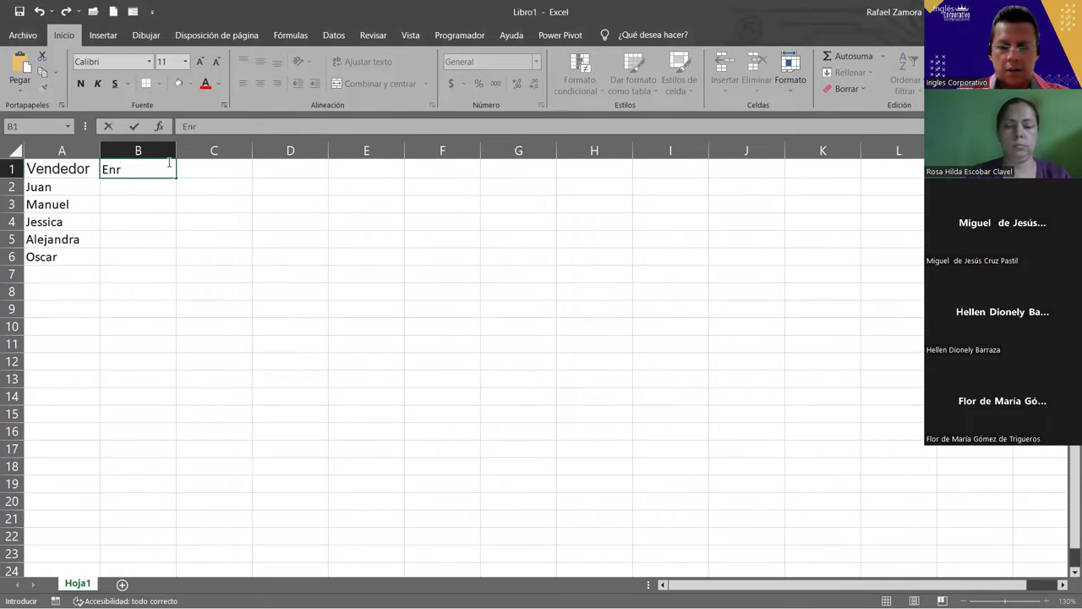
# Enter Ene. in B1 and fill the month series across row 1 through Dic in M1.
pyautogui.press('BackSpace')
pyautogui.write('e.')
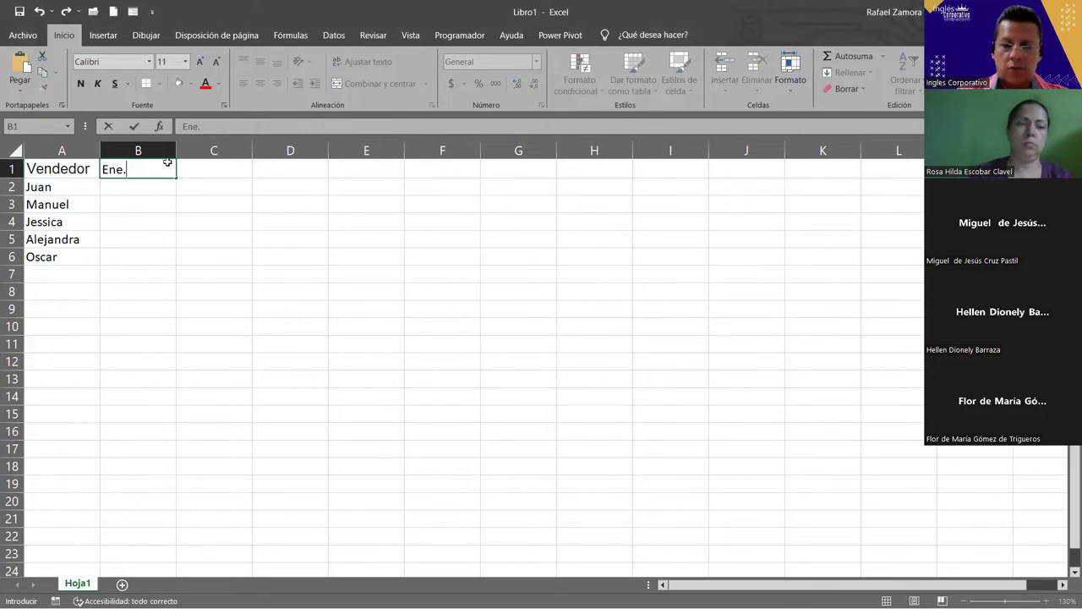
pyautogui.press('Return')
pyautogui.click(169, 169)
pyautogui.moveTo(176, 179); pyautogui.dragTo(907, 175)
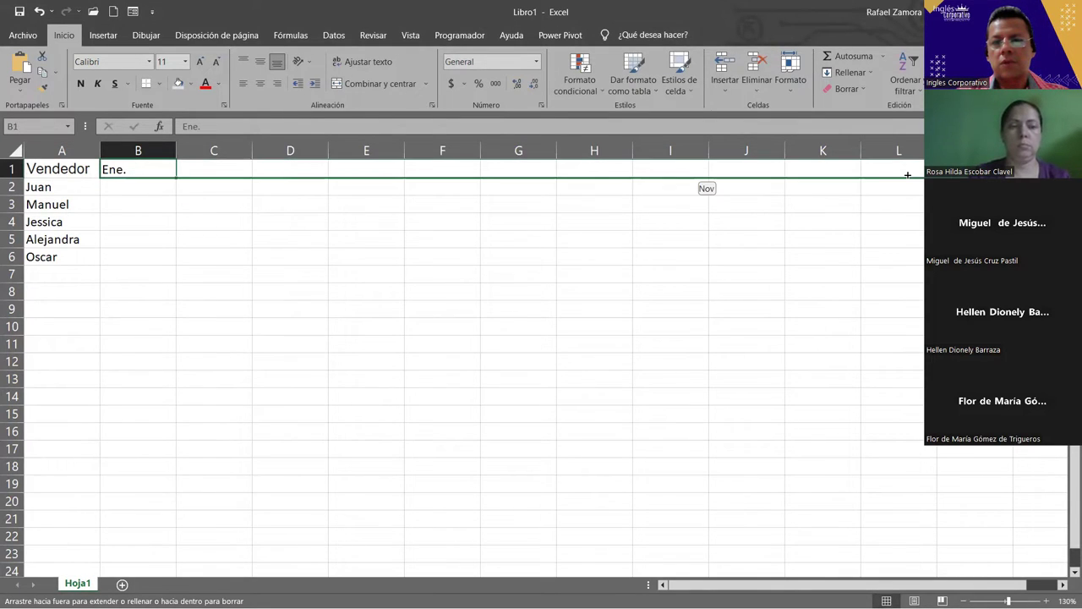
pyautogui.moveTo(907, 175); pyautogui.dragTo(907, 175)
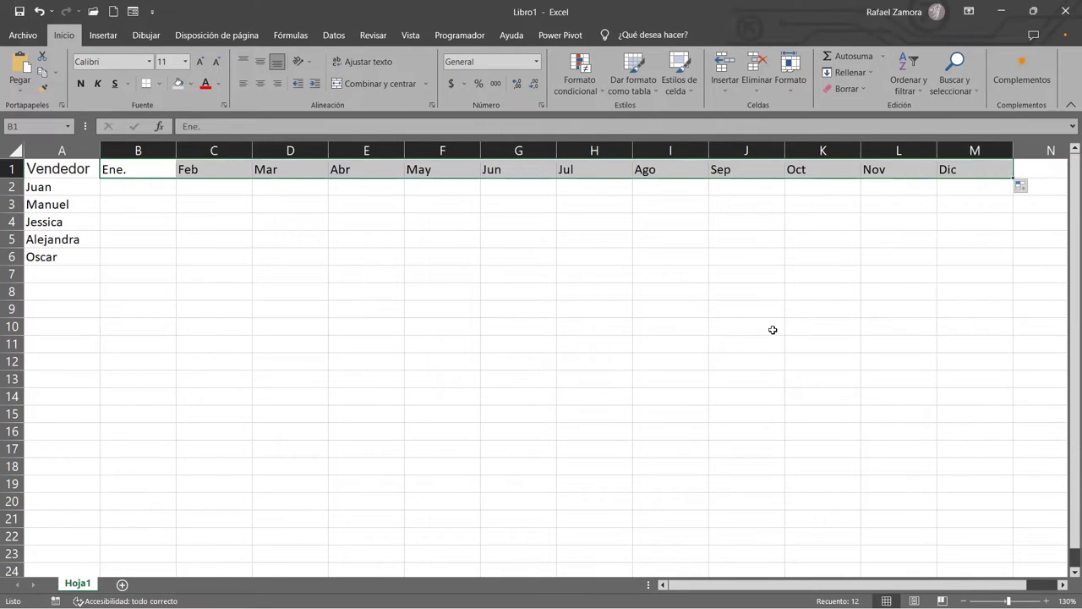
# Centre the month headings in columns B:M and narrow them to one shared width.
pyautogui.click(157, 145)
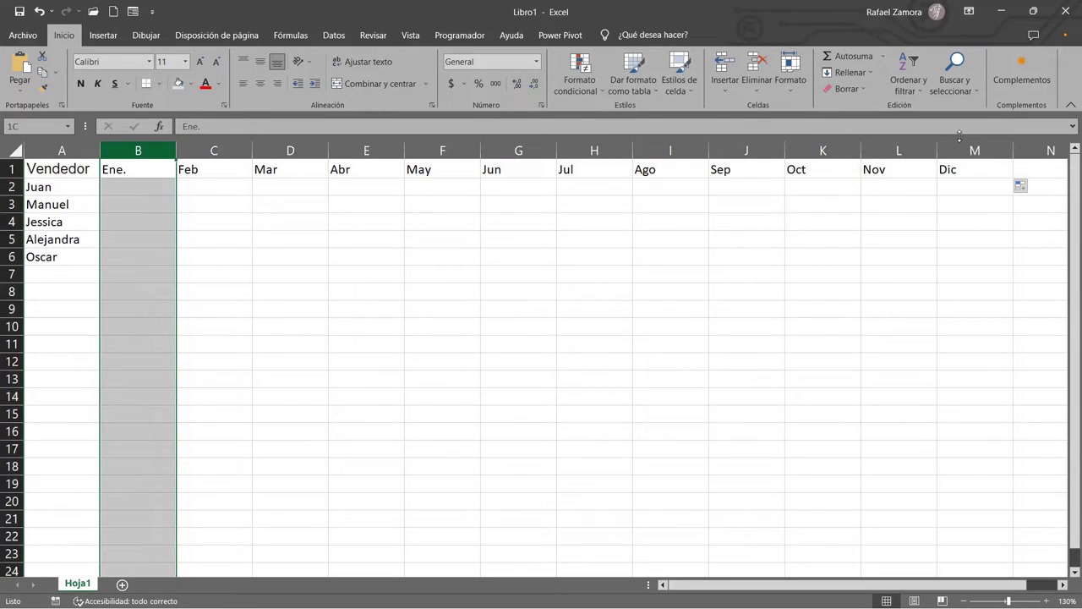
pyautogui.hotkey('ctrl', 'shift', 'Right')
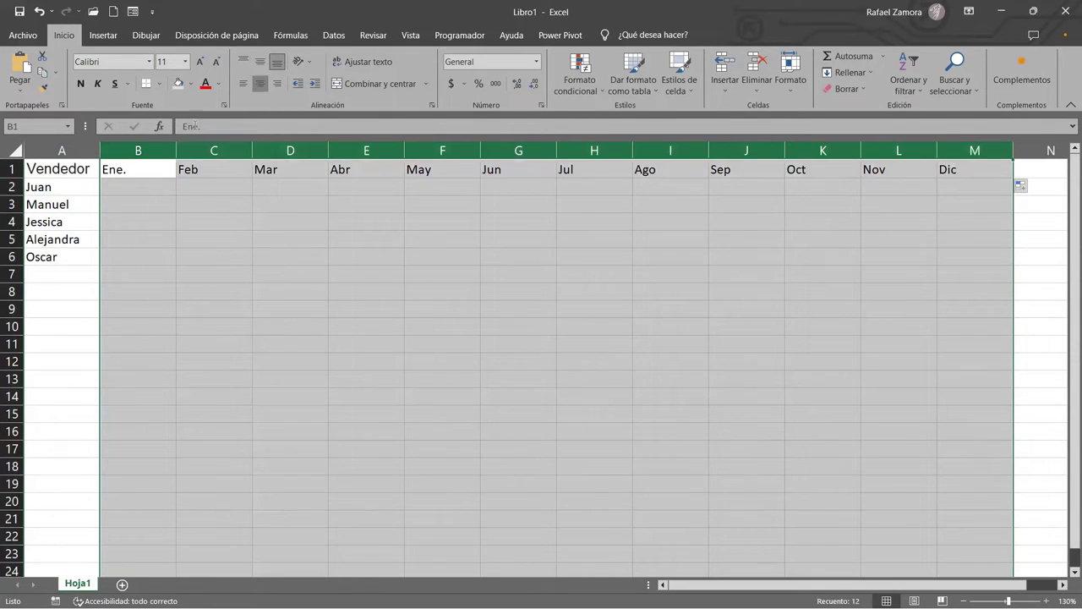
pyautogui.click(259, 83)
pyautogui.moveTo(178, 153); pyautogui.dragTo(172, 157)
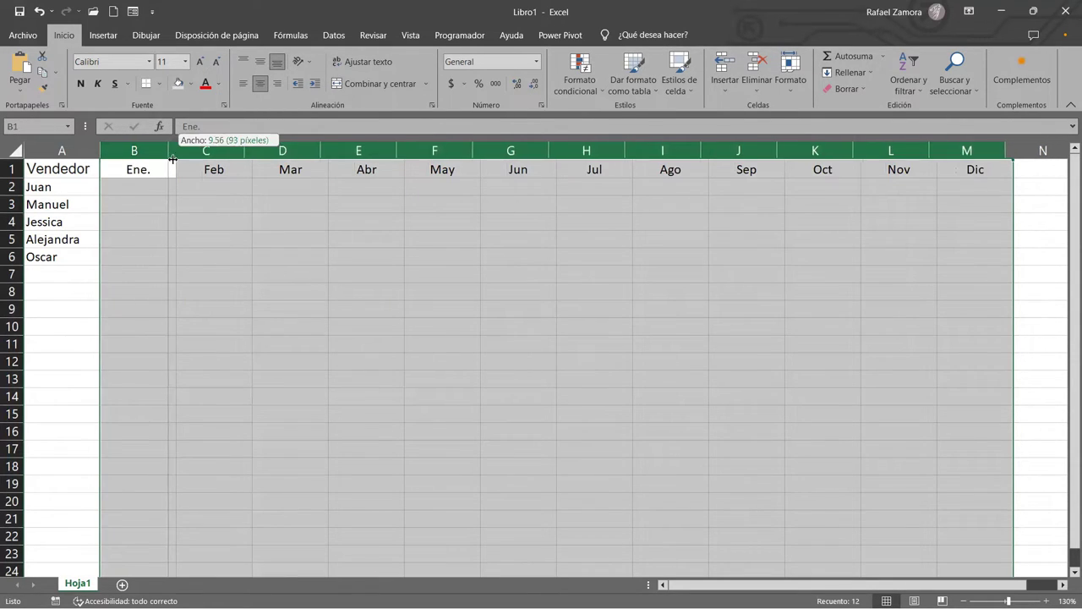
pyautogui.click(309, 293)
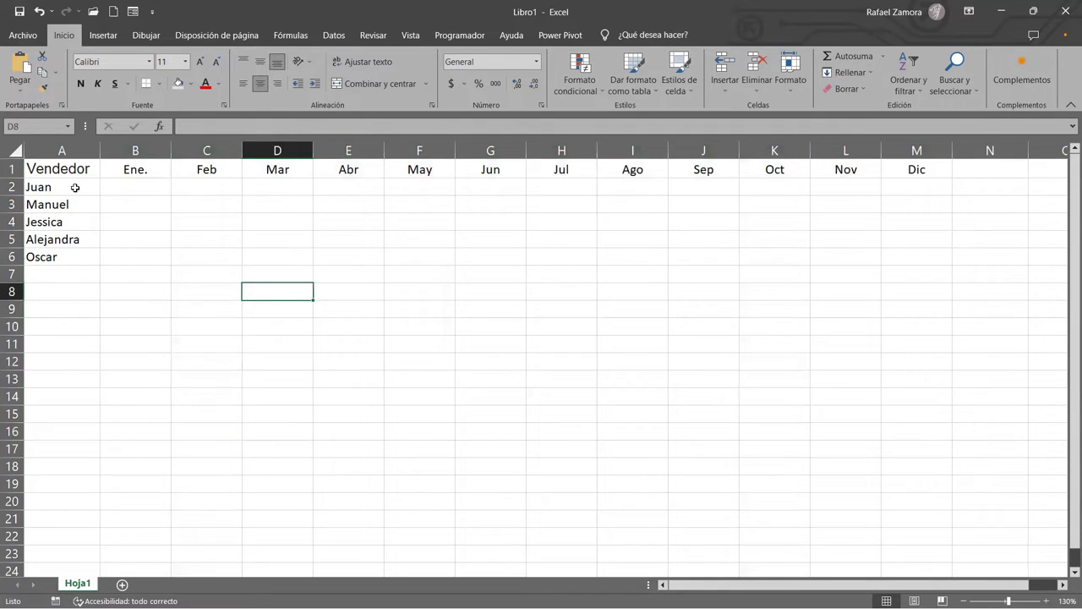
# Select the header row, then select the five salesperson names below Vendedor.
pyautogui.moveTo(67, 175); pyautogui.dragTo(930, 167)
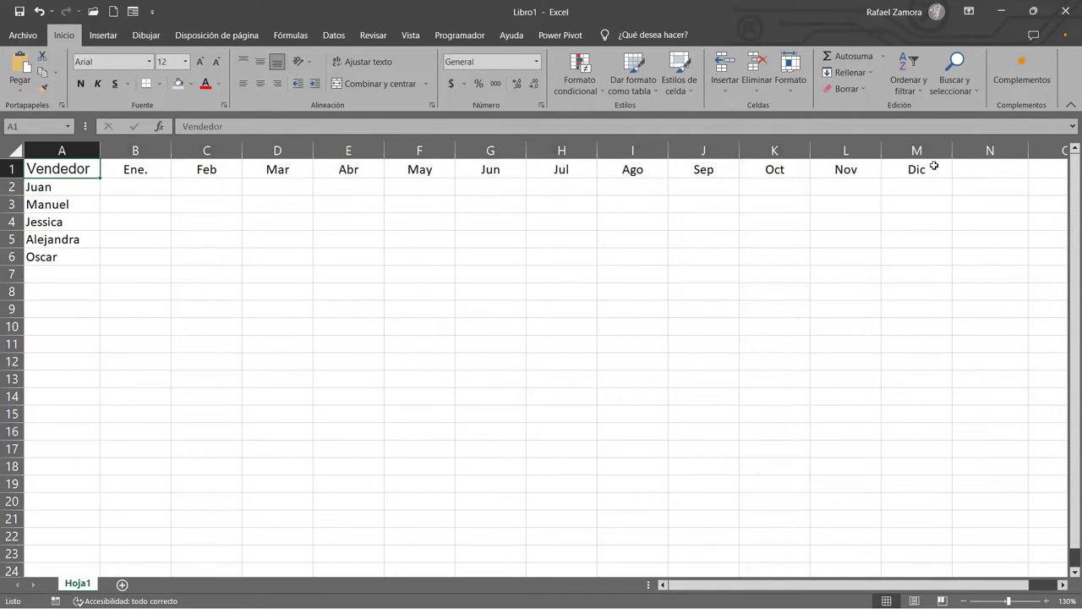
pyautogui.click(149, 311)
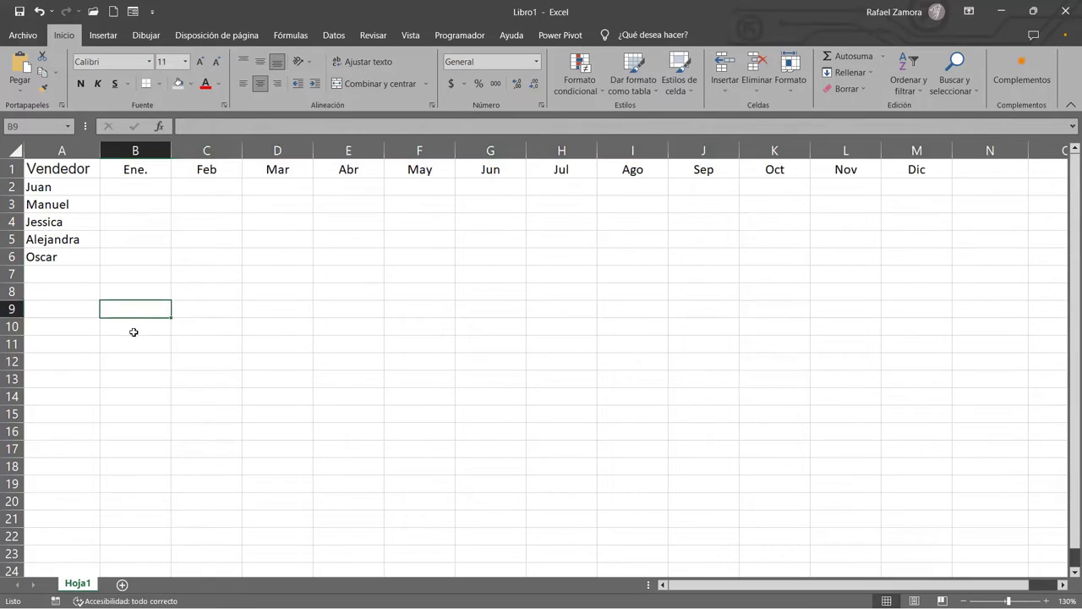
pyautogui.click(409, 342)
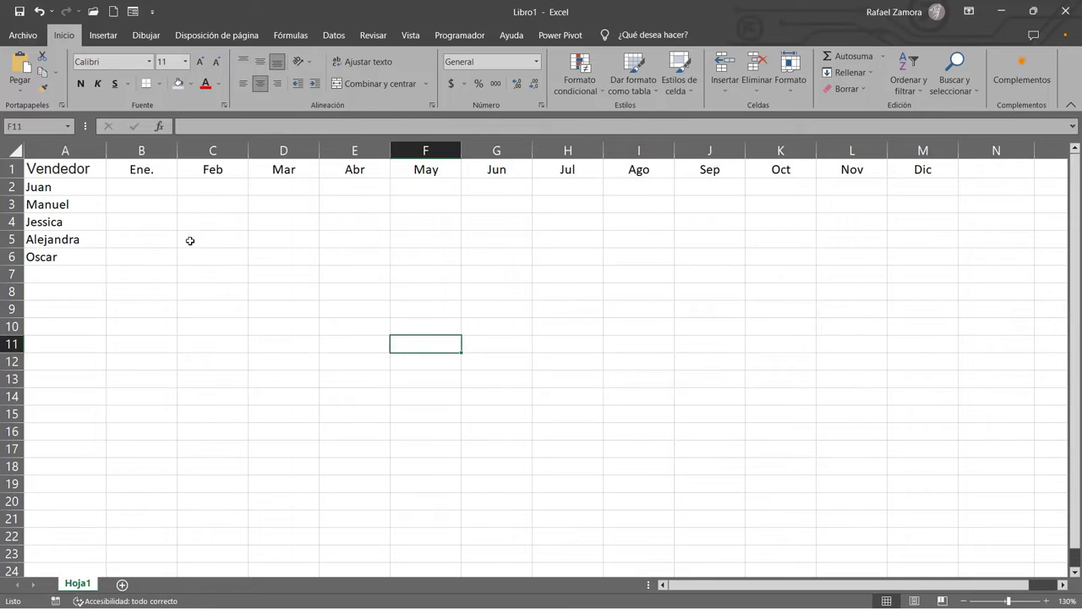
pyautogui.click(79, 189)
pyautogui.moveTo(80, 190); pyautogui.dragTo(62, 261)
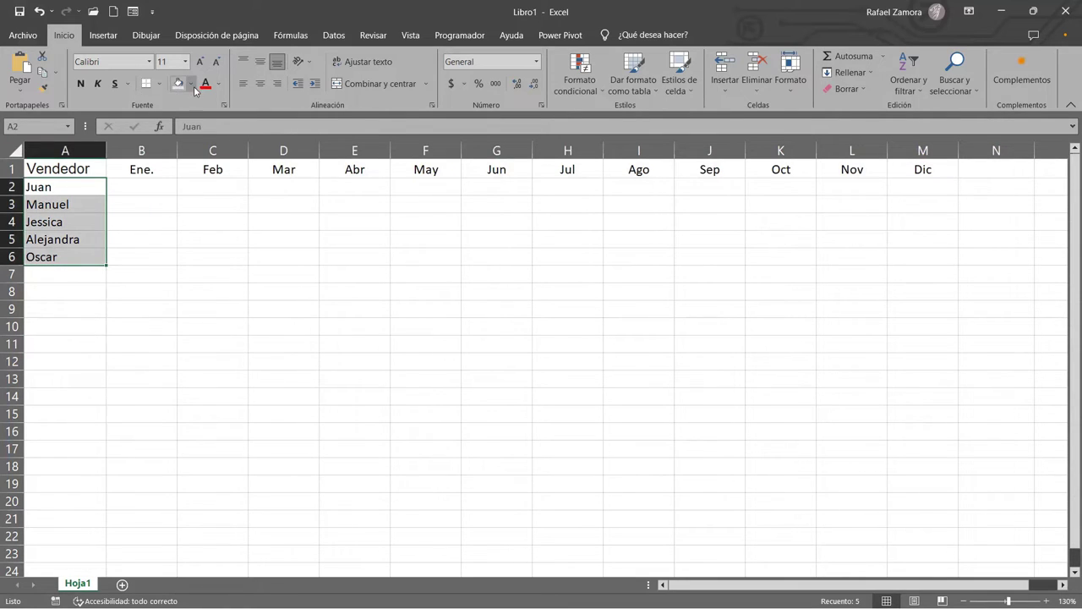
# Make the five salesperson names bold italic.
pyautogui.click(97, 83)
pyautogui.click(80, 83)
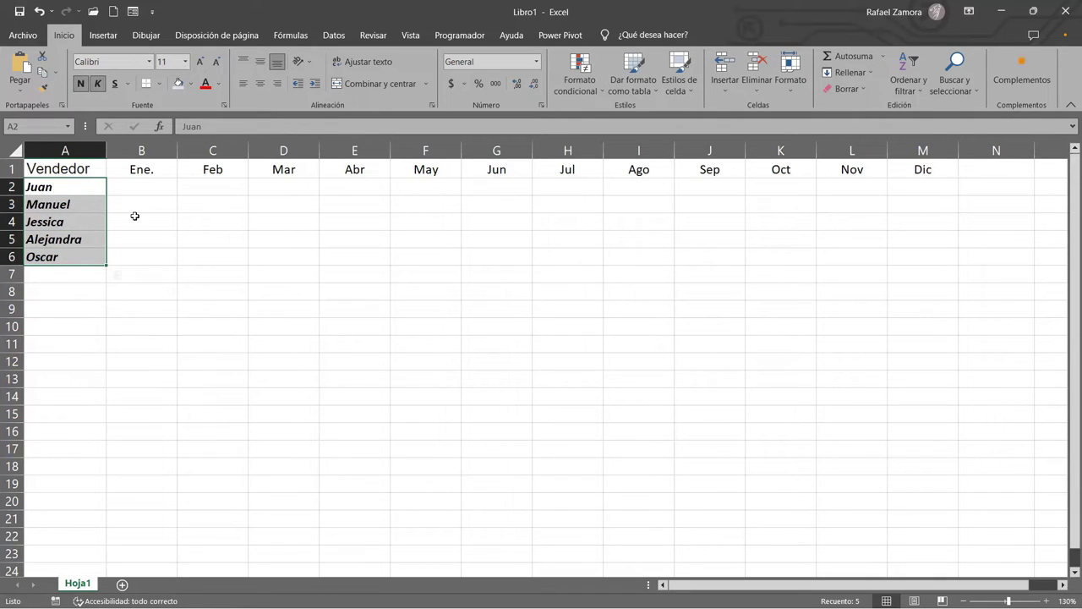
pyautogui.click(145, 306)
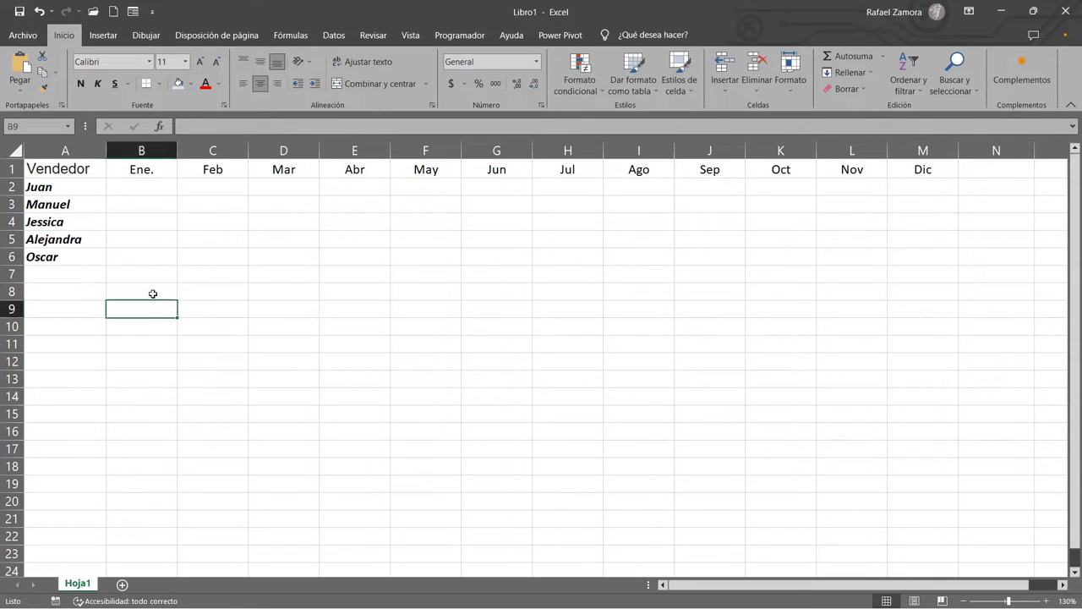
# Give the Vendedor header cell A1 a light orange fill.
pyautogui.click(99, 166)
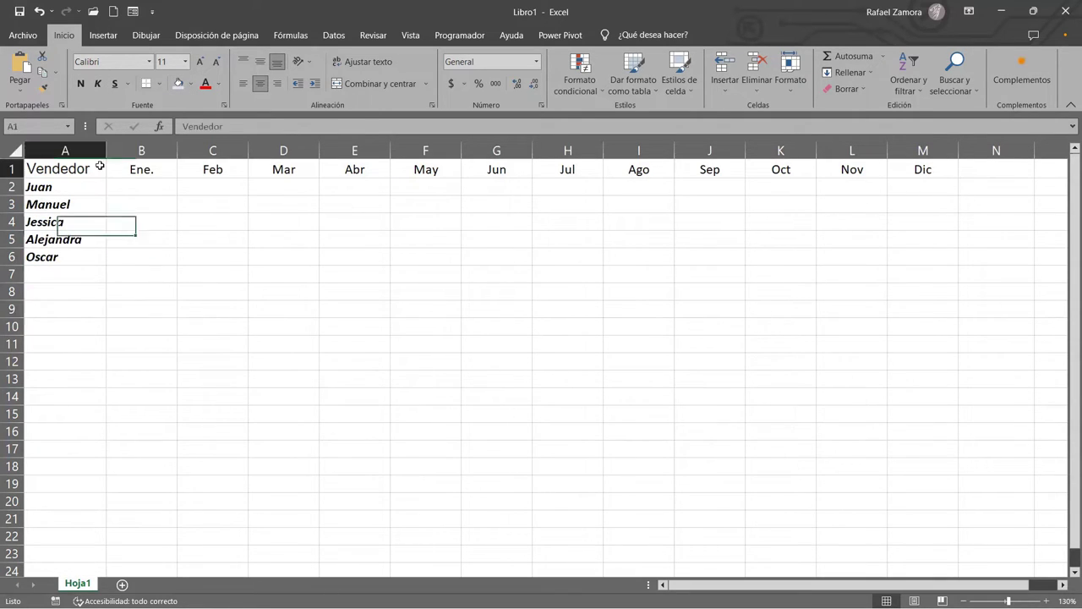
pyautogui.click(192, 84)
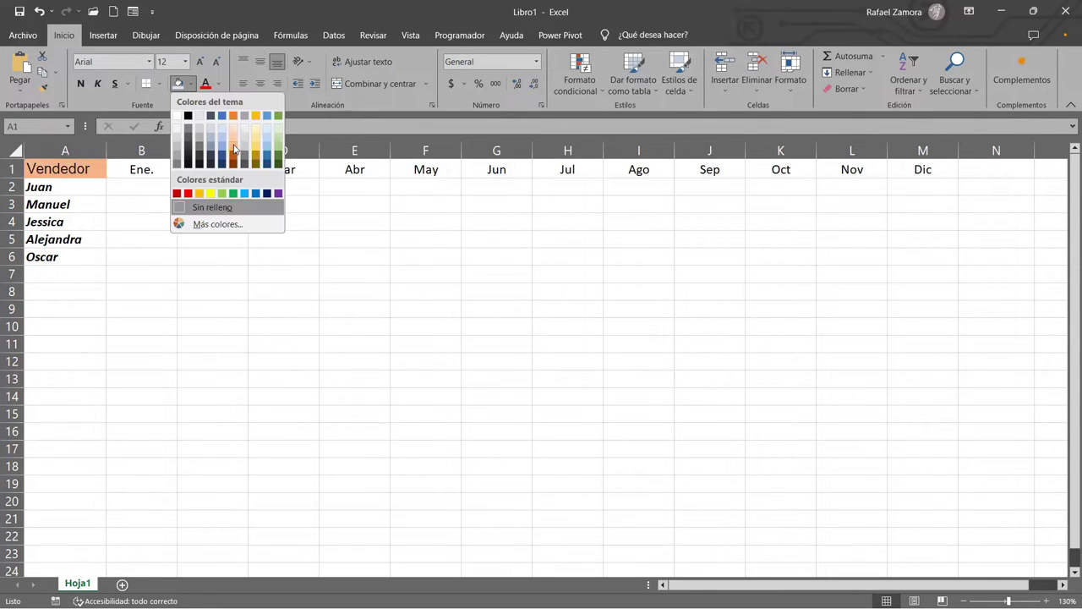
pyautogui.click(234, 143)
pyautogui.click(333, 430)
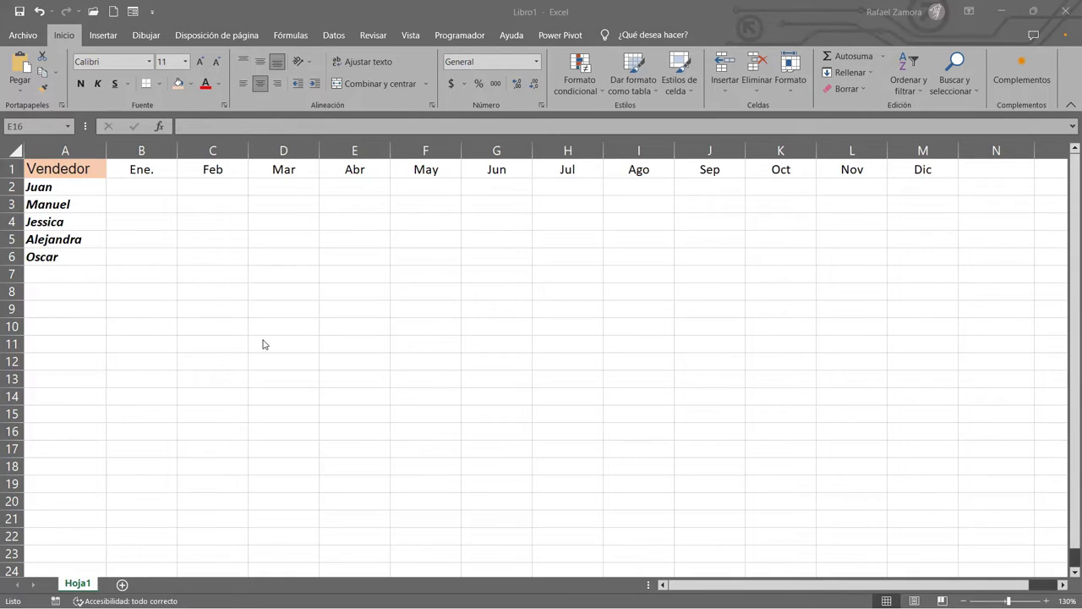
# Select the salesperson names, then the month headings Ene. to Dic.
pyautogui.click(263, 344)
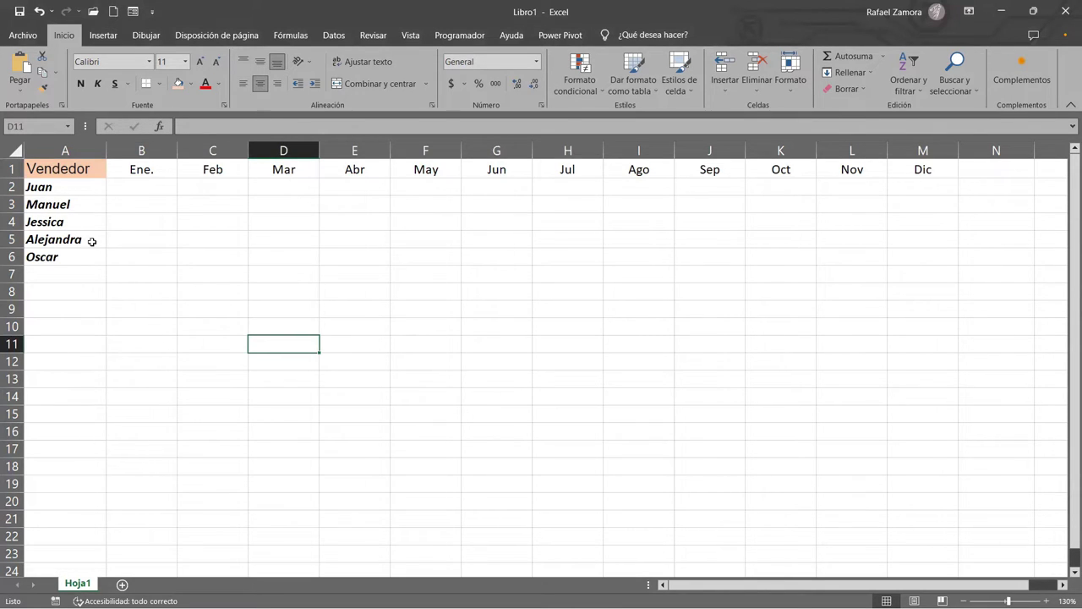
pyautogui.moveTo(76, 182); pyautogui.dragTo(74, 262)
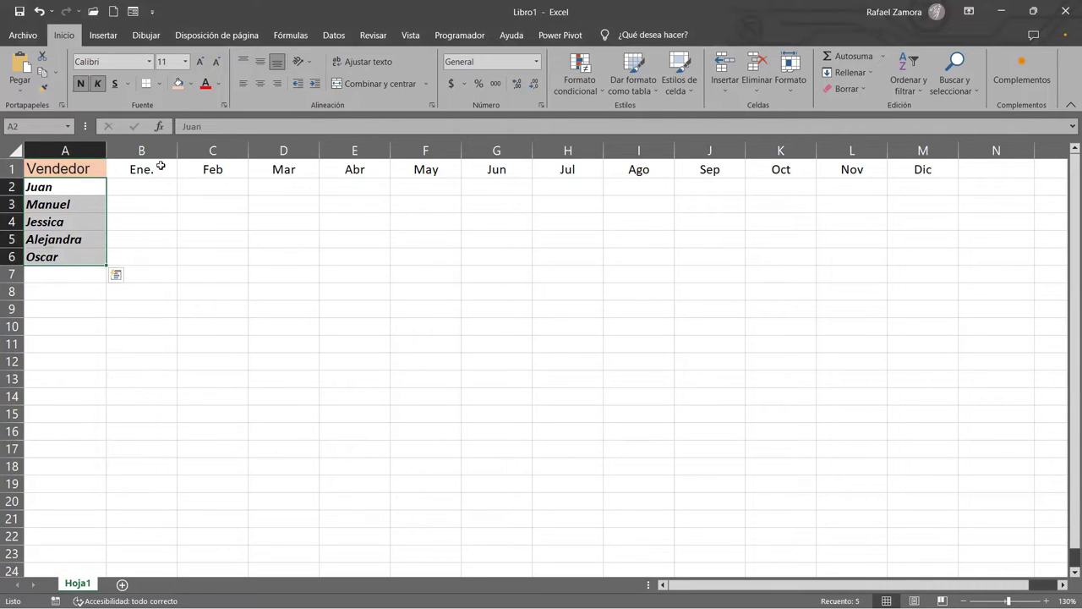
pyautogui.moveTo(158, 169); pyautogui.dragTo(956, 168)
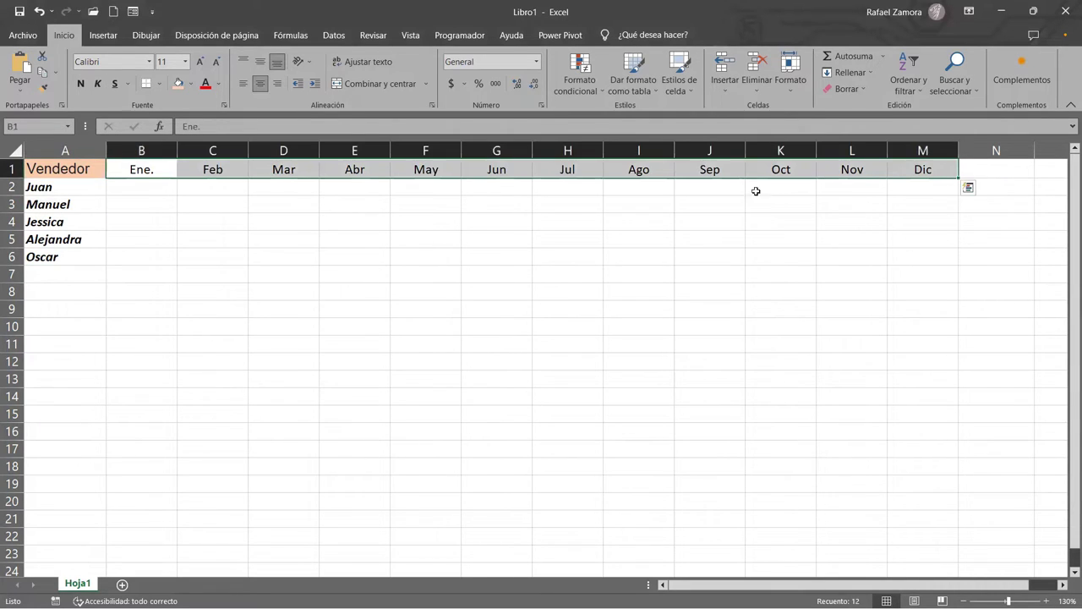
pyautogui.click(149, 190)
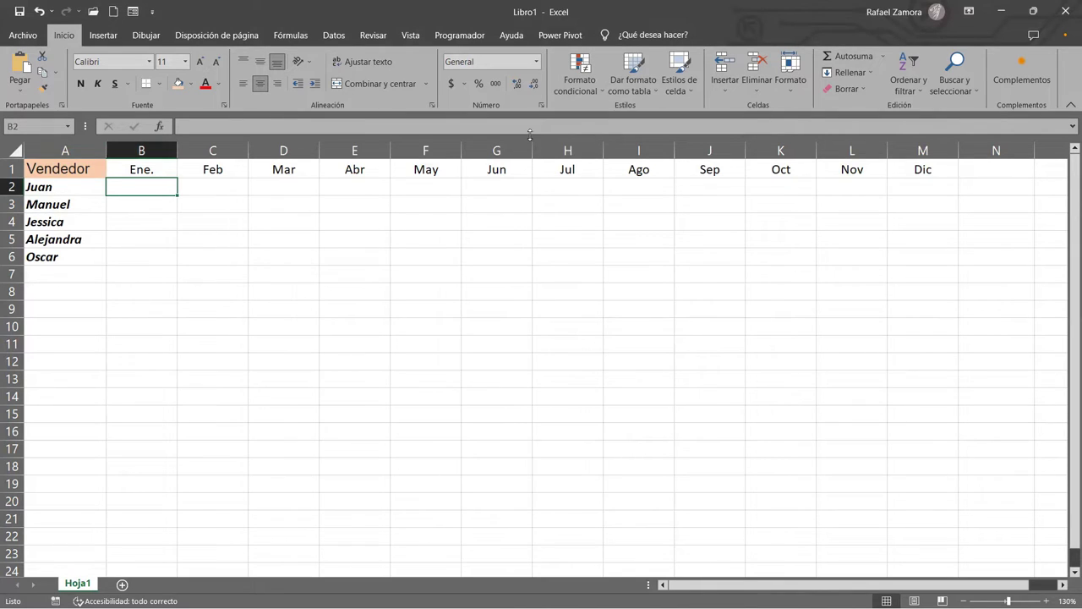
# Insert two blank rows above the table.
pyautogui.click(9, 169)
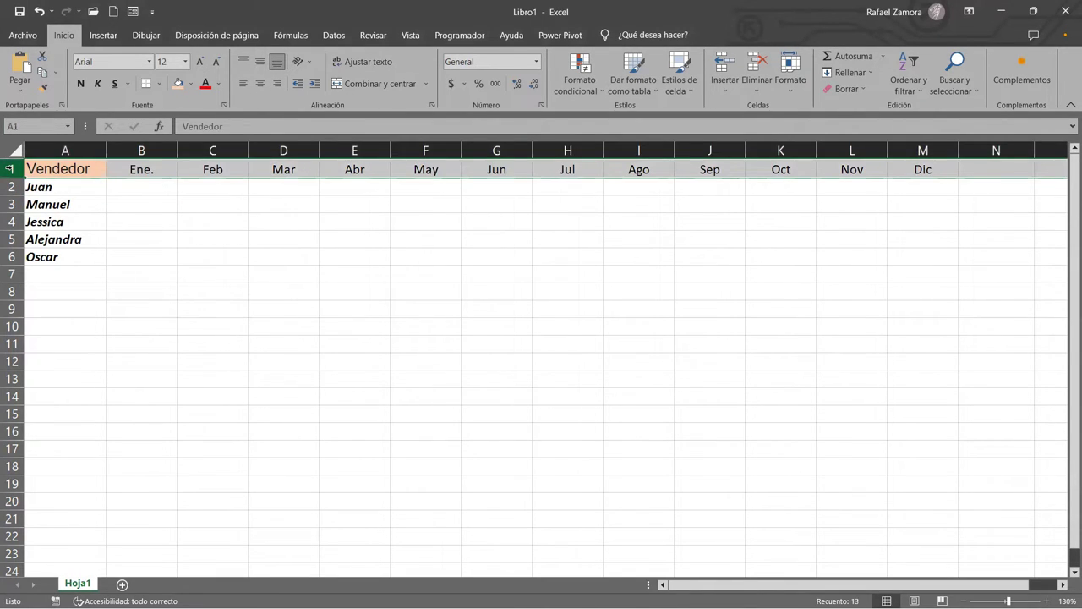
pyautogui.hotkey('ctrl', '+')
pyautogui.hotkey('ctrl', '+')
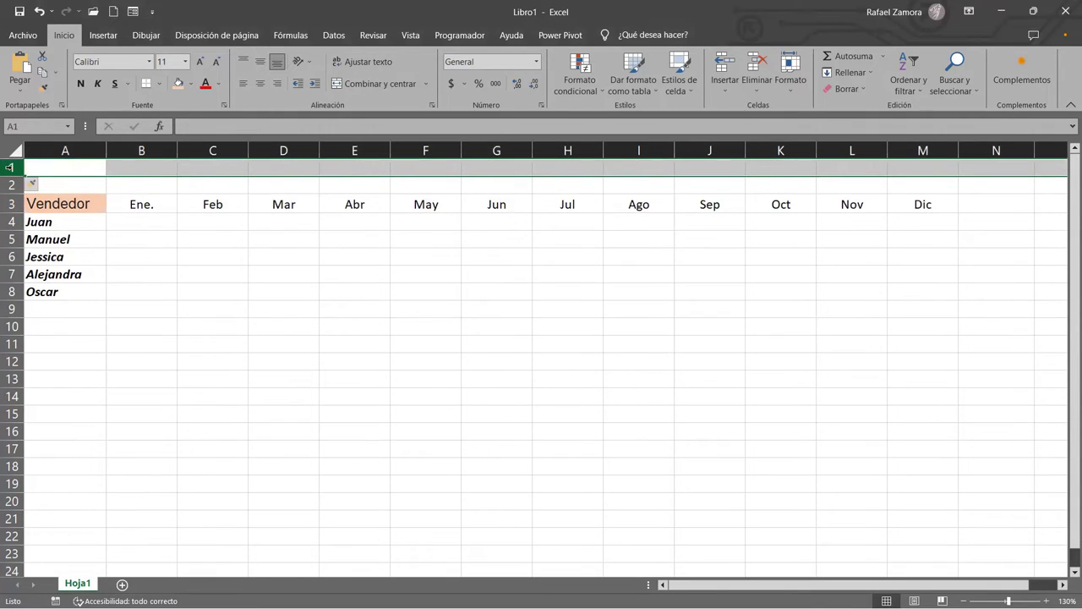
pyautogui.click(148, 186)
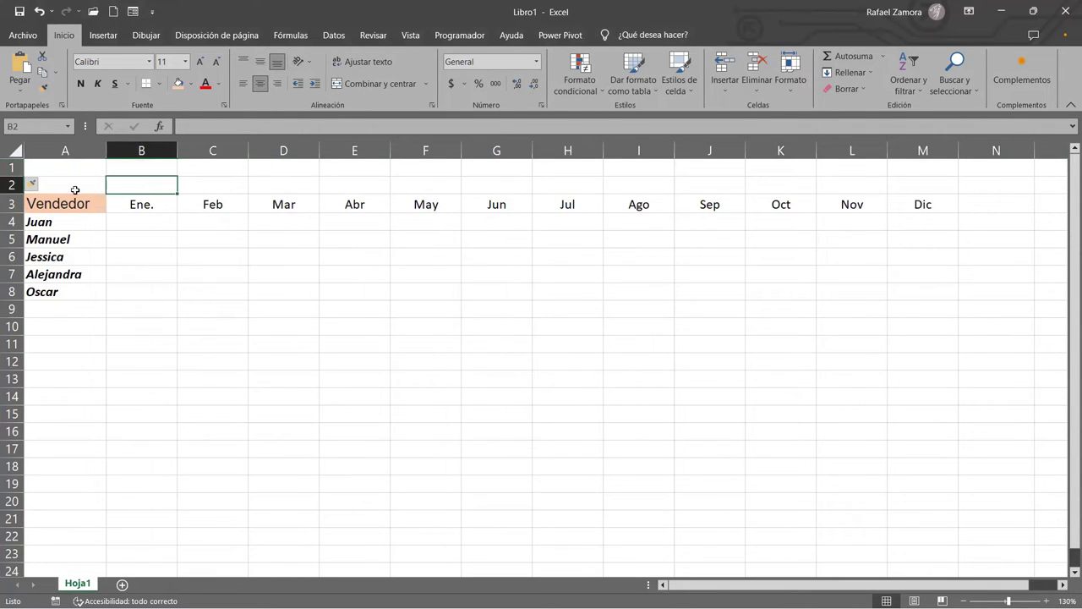
# Merge A2:M2 and enter the title 'Ventas Anuales'.
pyautogui.moveTo(75, 186); pyautogui.dragTo(945, 186)
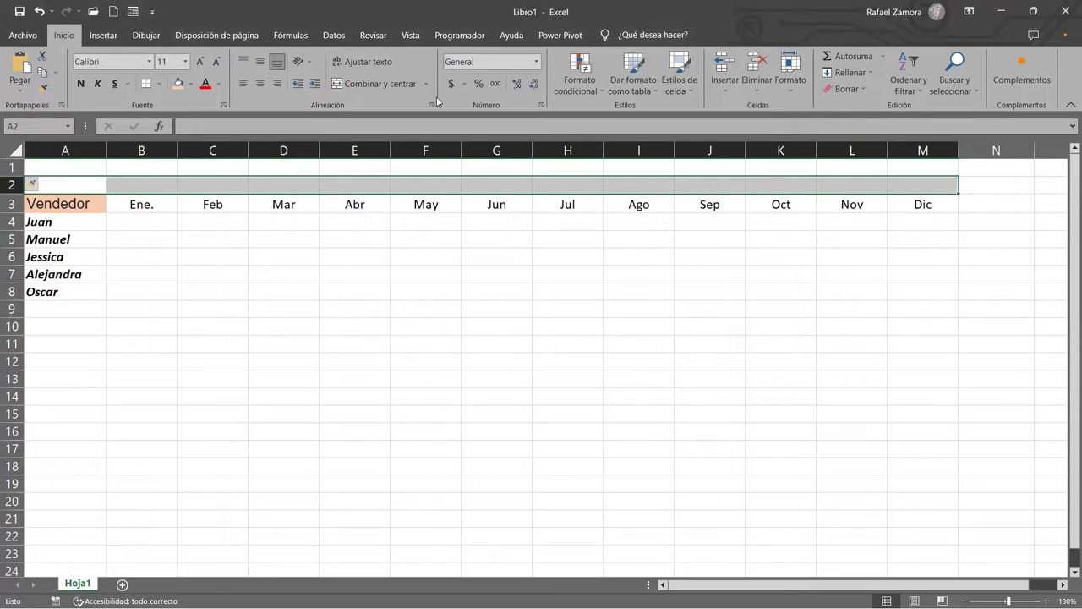
pyautogui.click(373, 88)
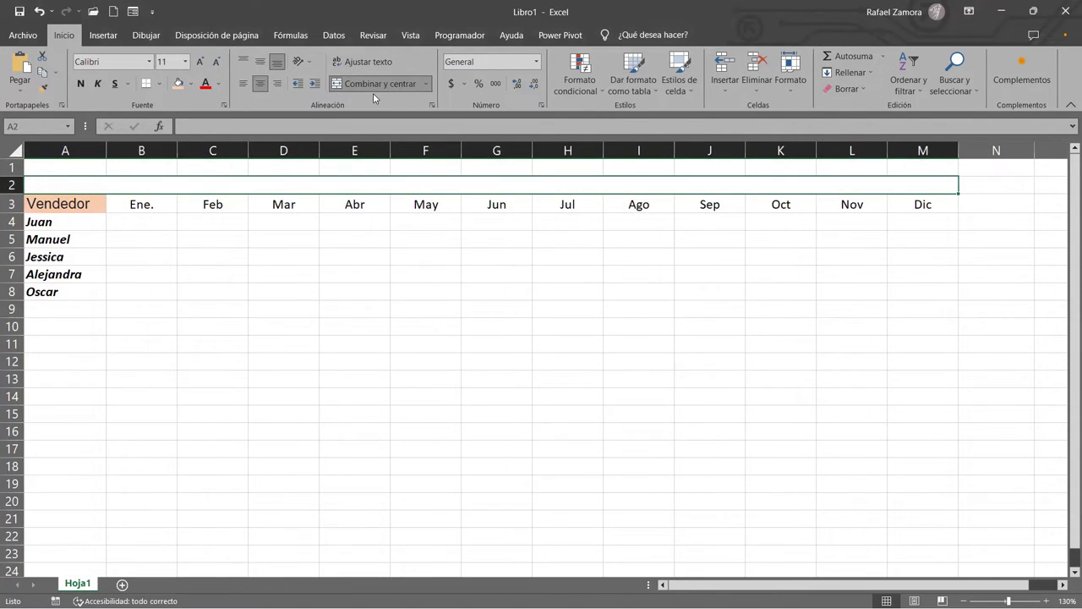
pyautogui.write('Ventas')
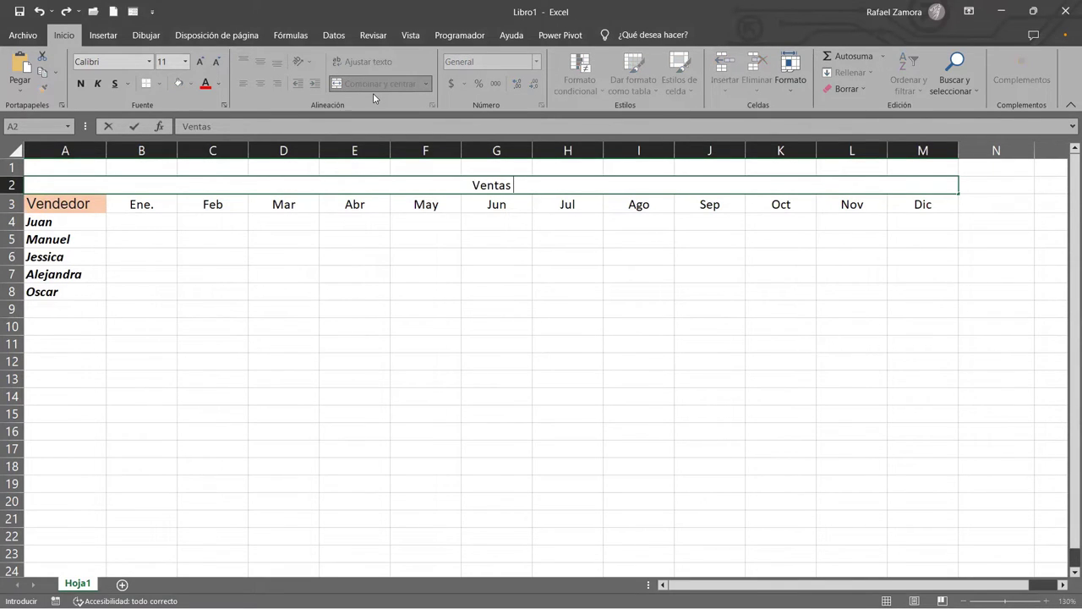
pyautogui.write(' Anuales')
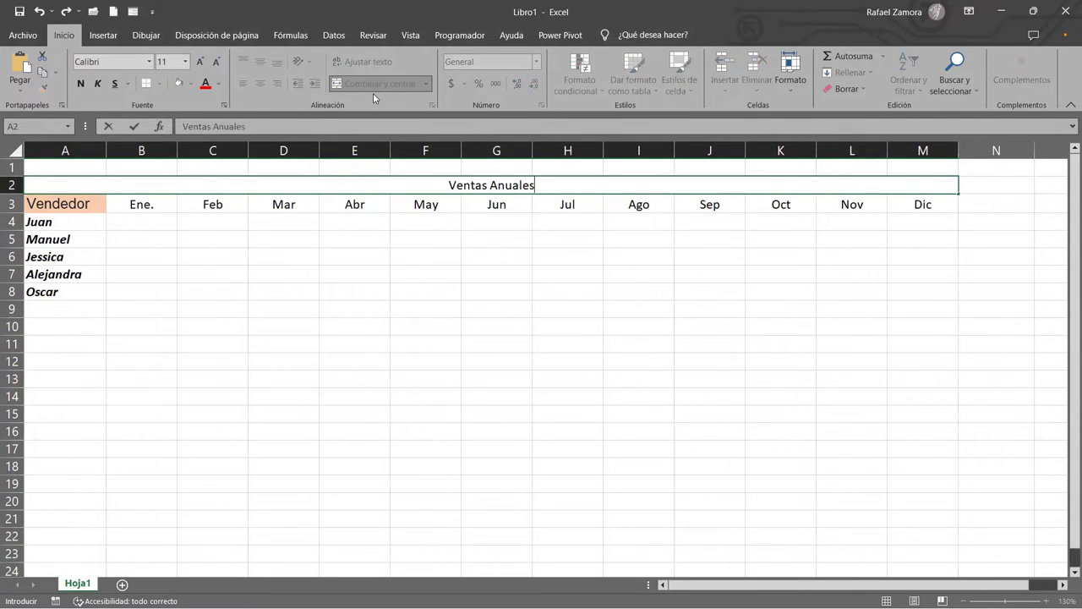
pyautogui.press('Return')
# Make the 'Ventas Anuales' title bold, 14-point, with a light blue fill.
pyautogui.click(499, 179)
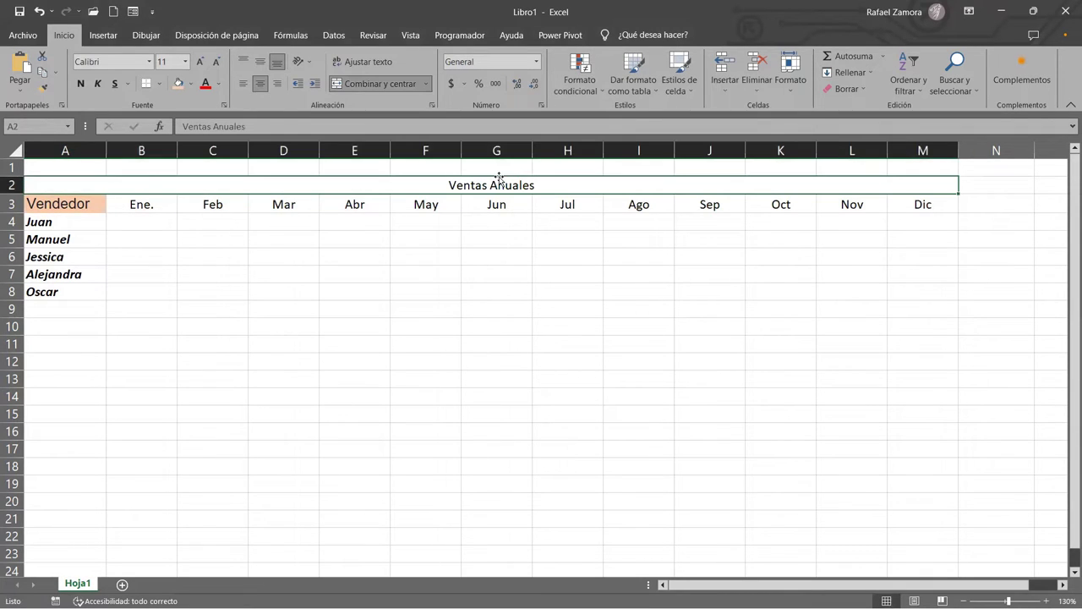
pyautogui.click(159, 84)
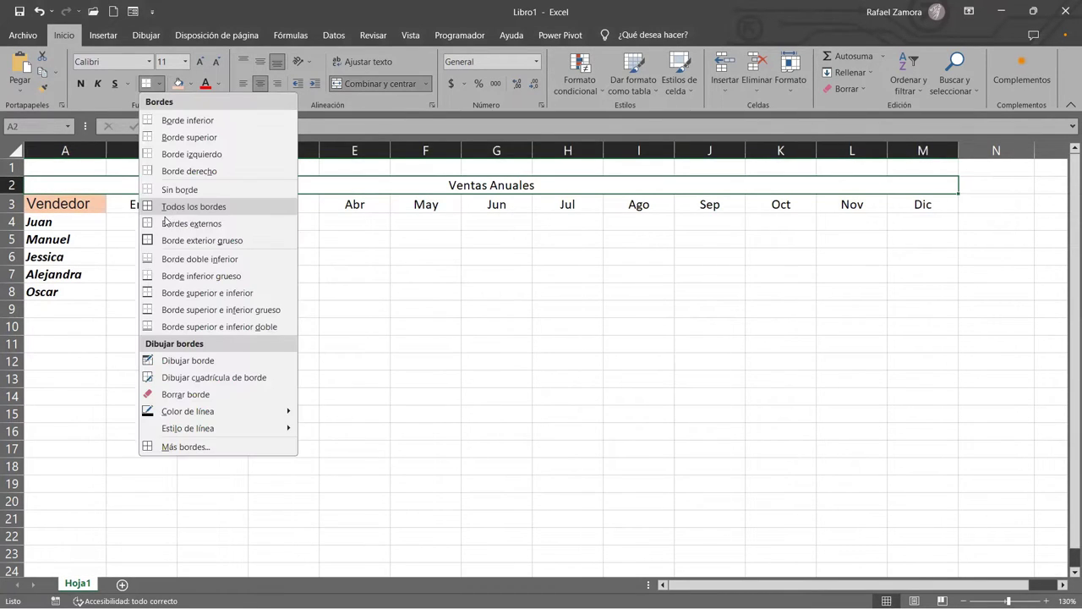
pyautogui.click(288, 113)
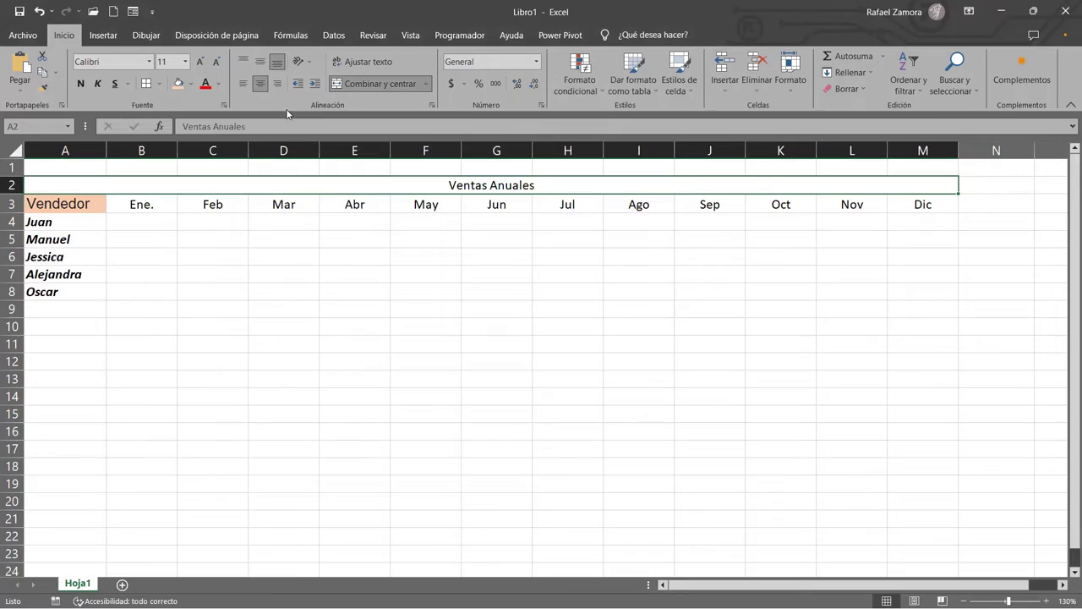
pyautogui.click(80, 83)
pyautogui.click(199, 62)
pyautogui.click(199, 62)
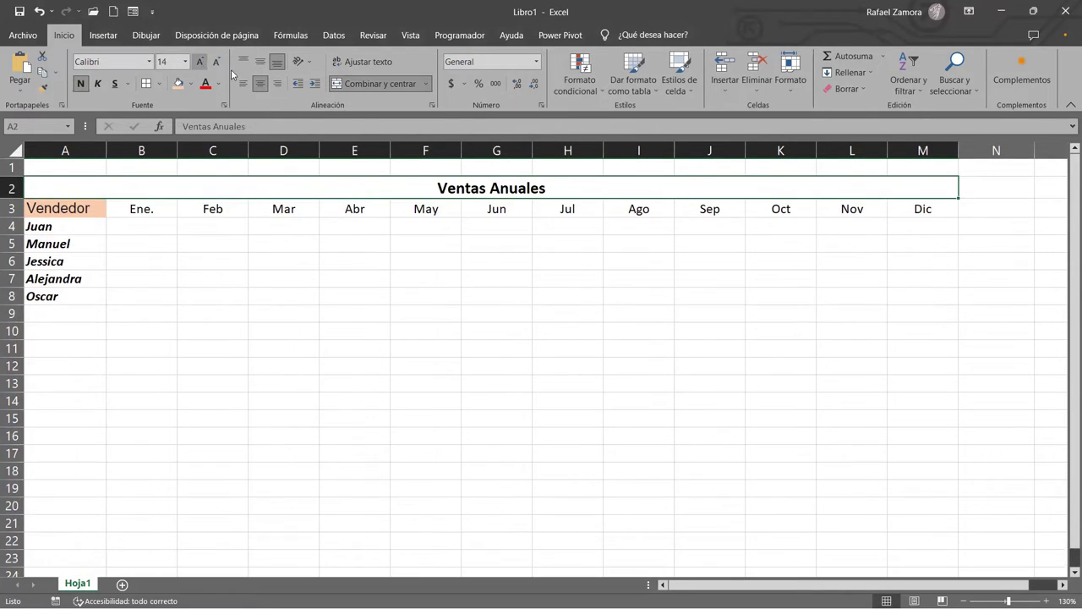
pyautogui.click(192, 84)
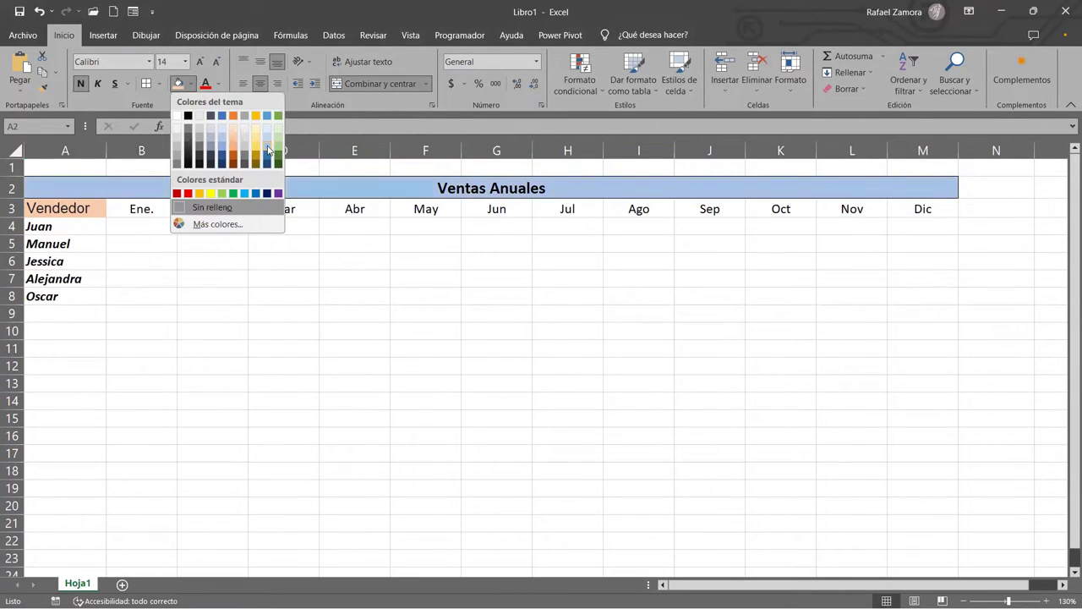
pyautogui.click(267, 150)
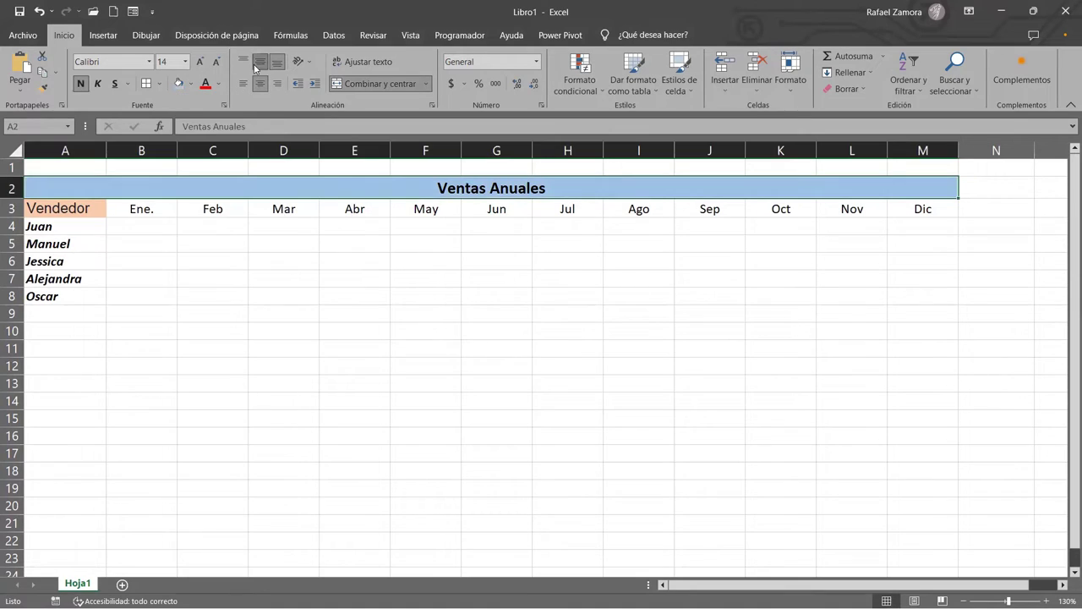
pyautogui.click(443, 290)
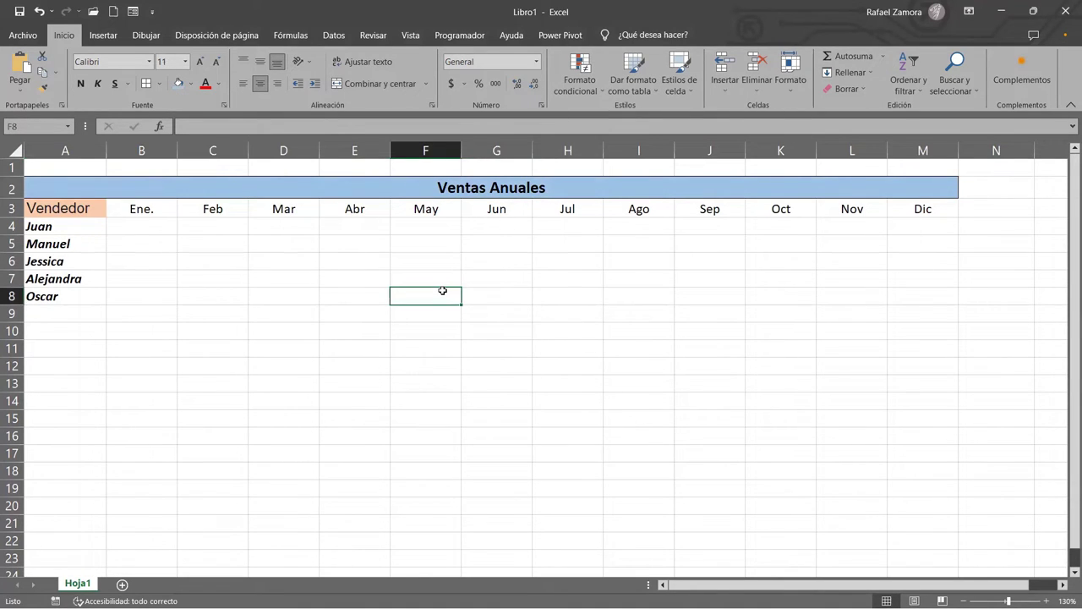
# Mark out the sales data area B4:M8.
pyautogui.click(72, 208)
pyautogui.click(282, 225)
pyautogui.click(845, 260)
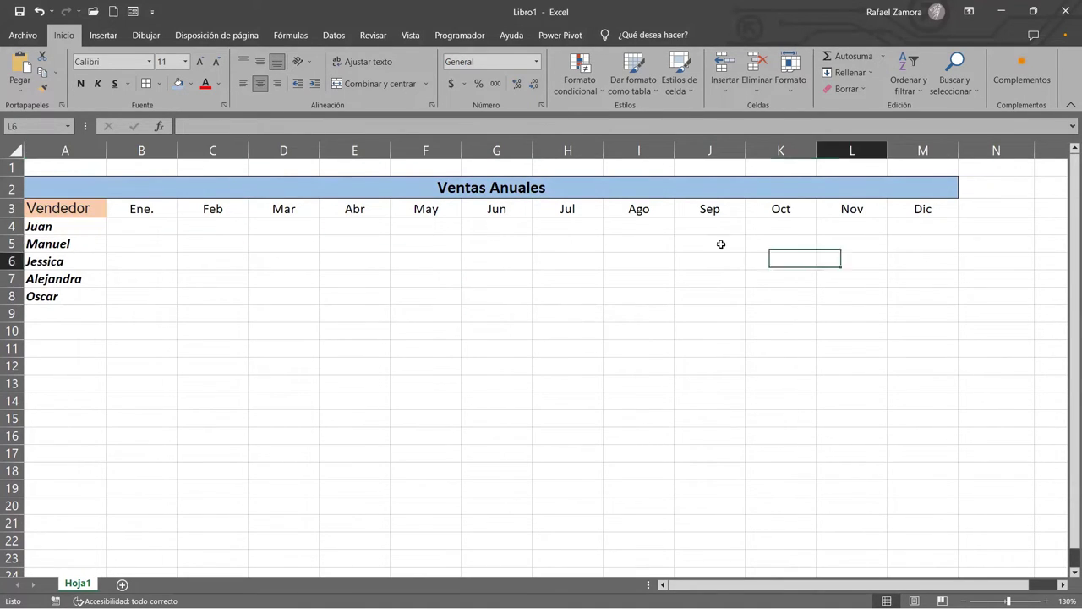
pyautogui.moveTo(499, 243); pyautogui.dragTo(423, 244)
pyautogui.click(232, 212)
pyautogui.moveTo(155, 213); pyautogui.dragTo(155, 245)
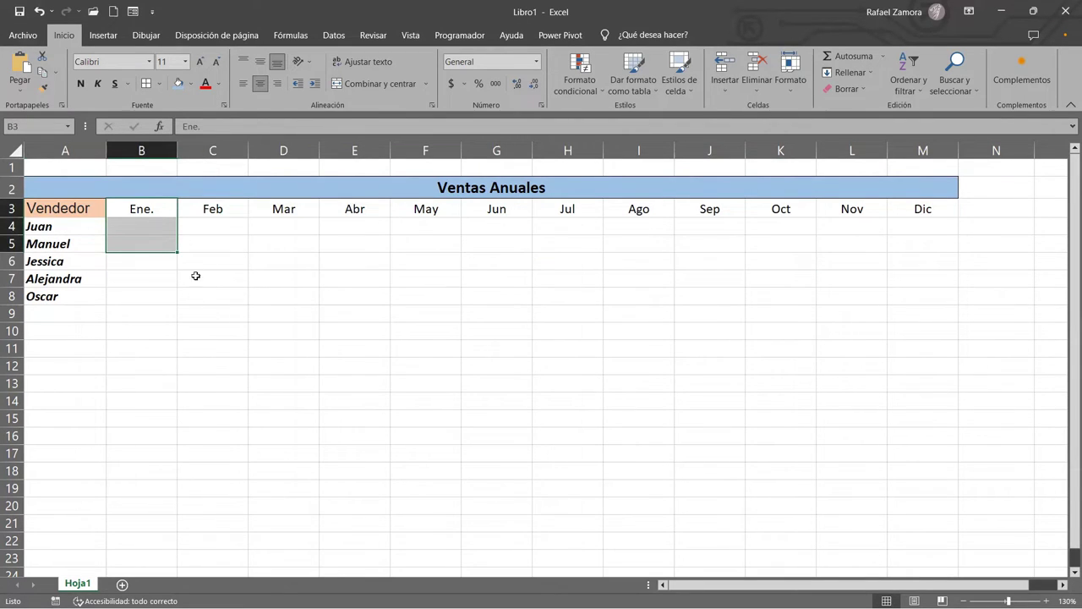
pyautogui.click(157, 229)
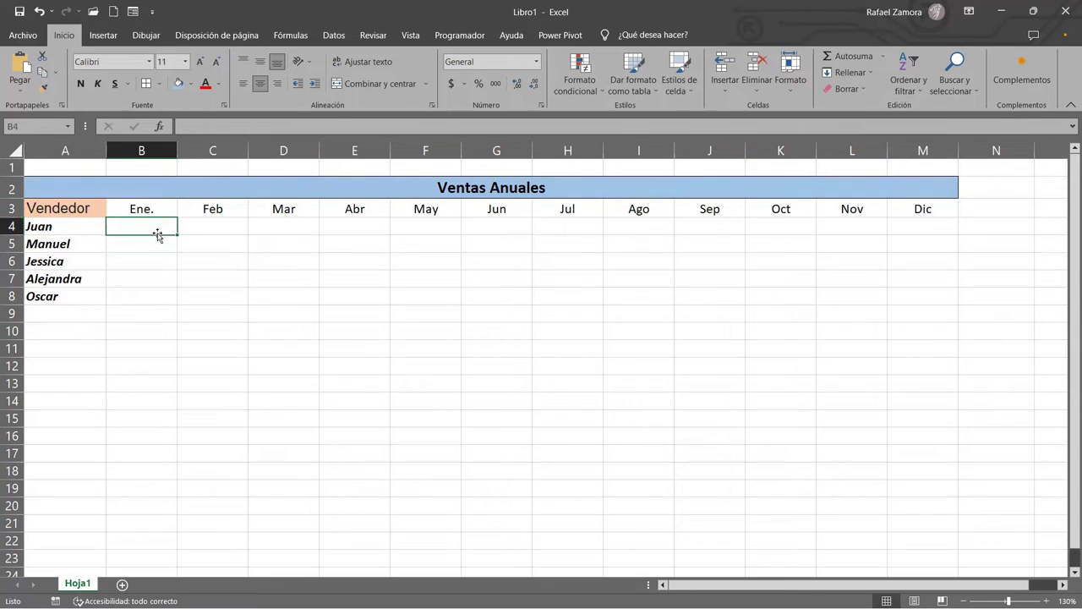
pyautogui.hotkey('shift', 'Right')
pyautogui.moveTo(618, 257); pyautogui.dragTo(911, 291)
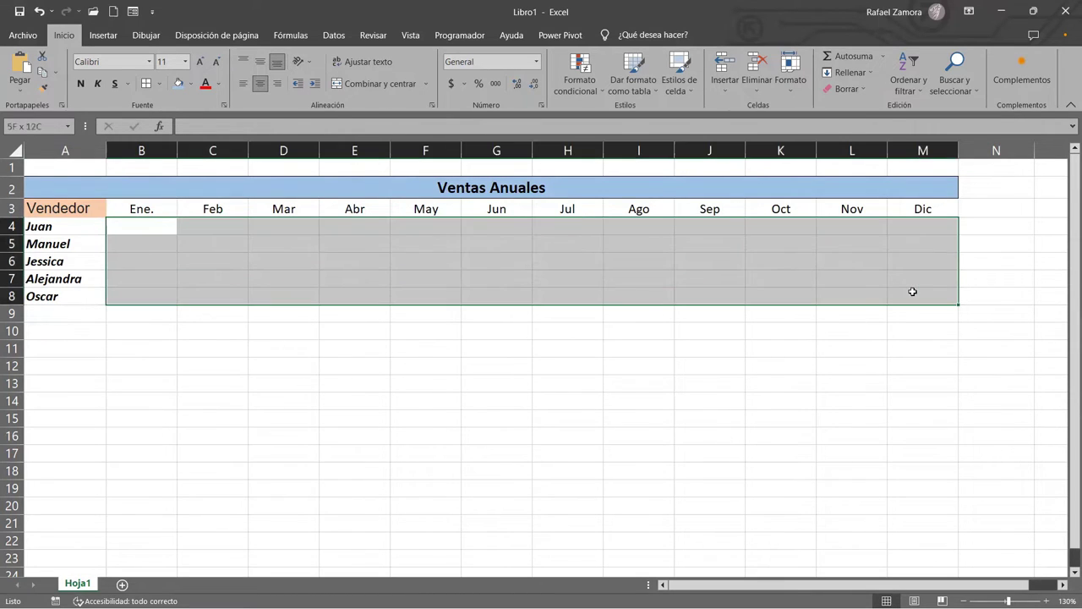
# Enter =ALEATORIO.ENTRE(1000,3000) in cell B4.
pyautogui.click(153, 229)
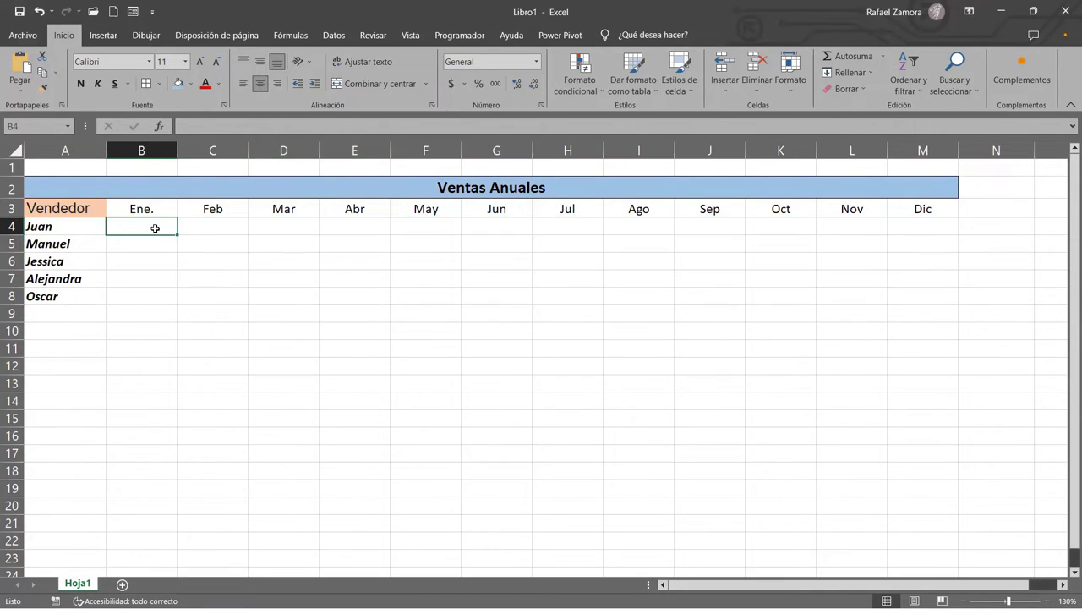
pyautogui.write('=')
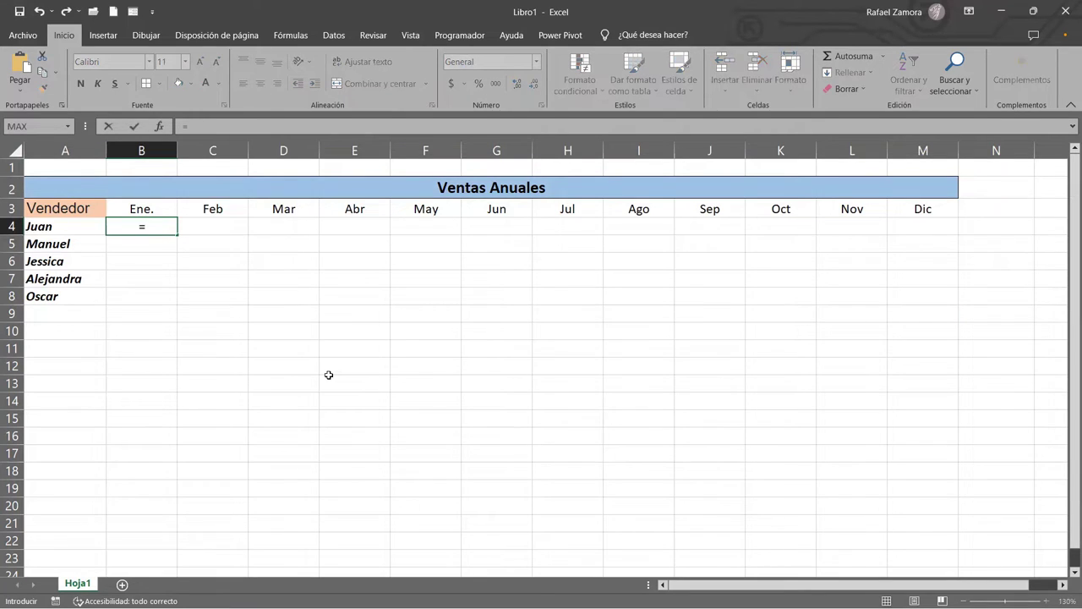
pyautogui.write('ale')
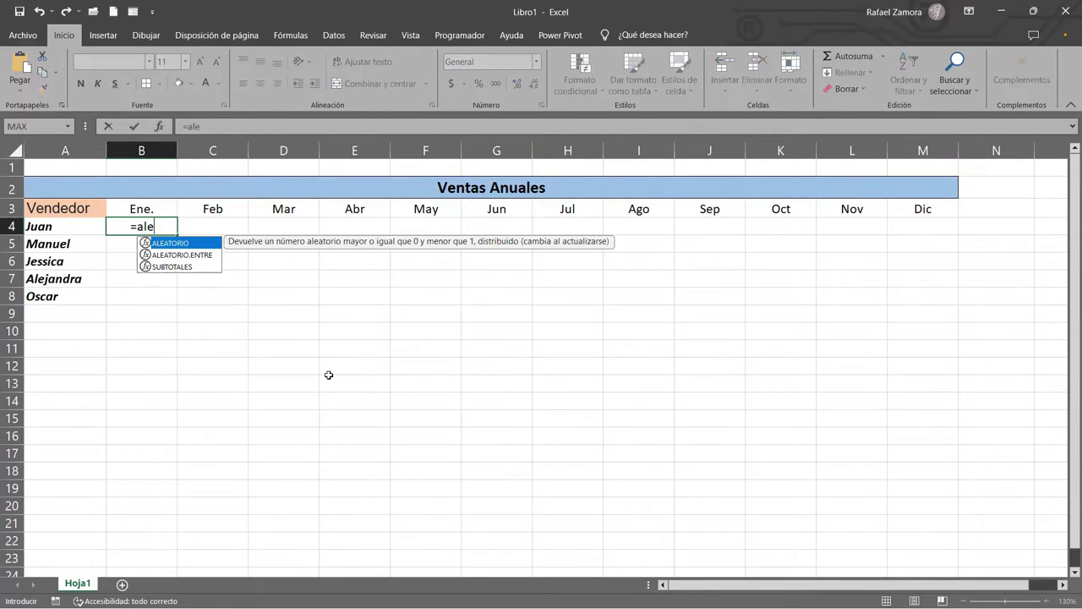
pyautogui.press('Down')
pyautogui.press('Tab')
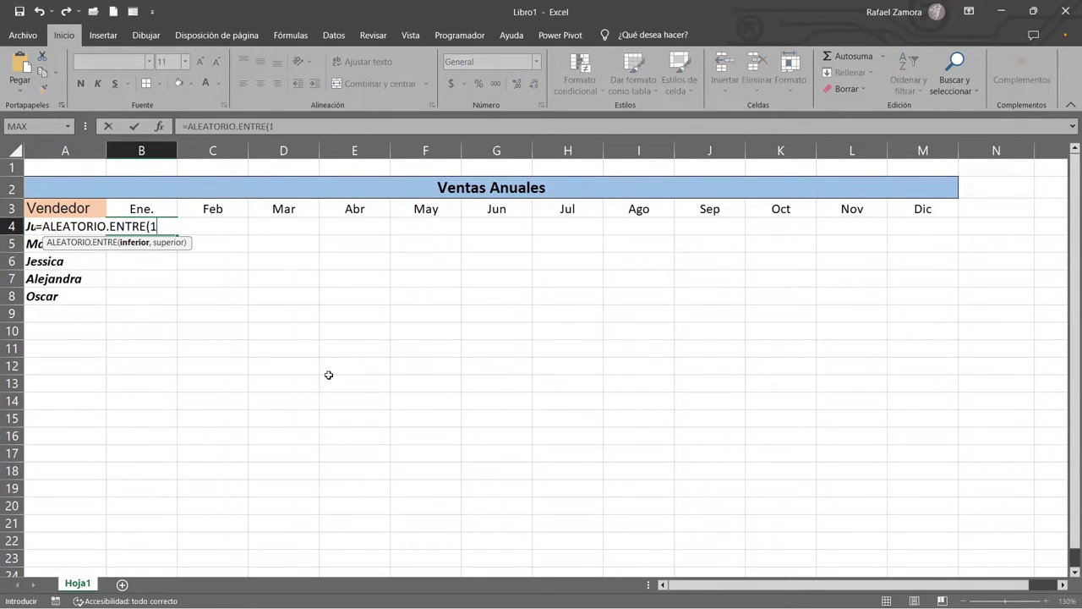
pyautogui.write('000,')
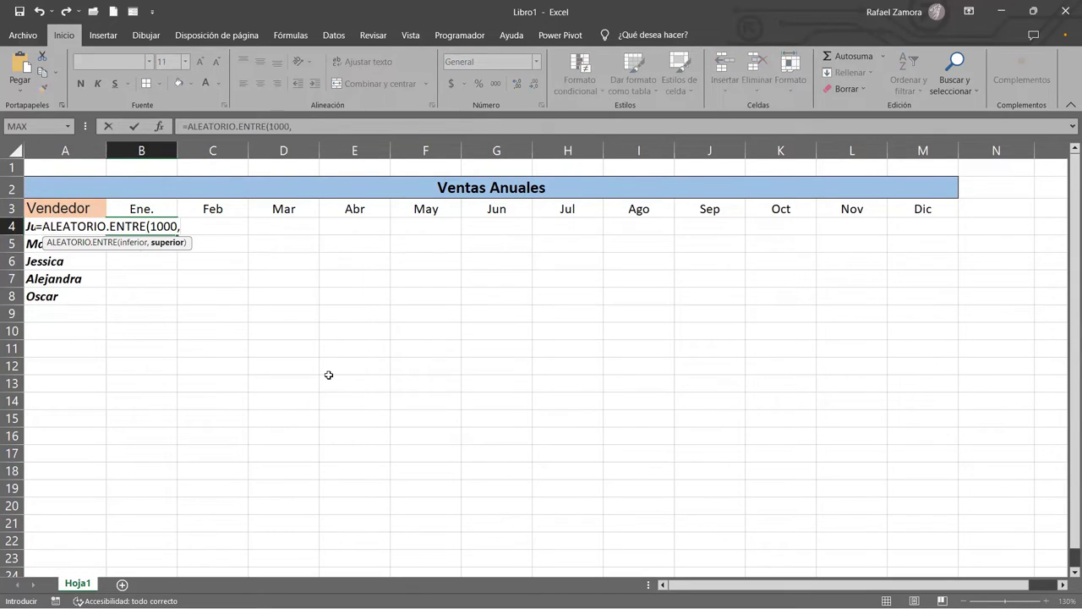
pyautogui.write('3000')
pyautogui.press('Return')
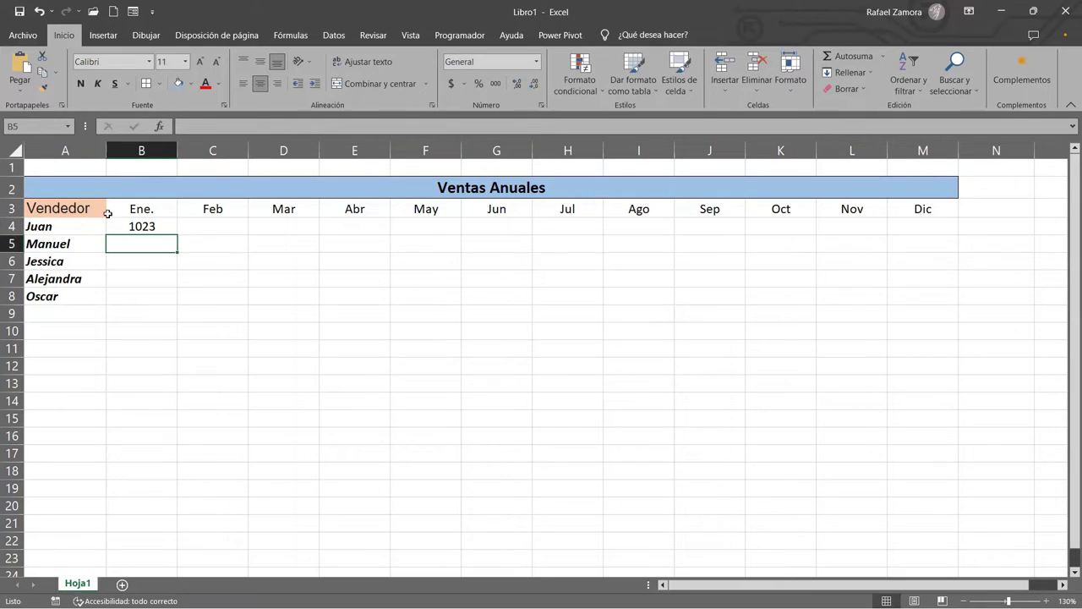
# Format B4 as Contabilidad currency and fill it down to row 8 and across to column M.
pyautogui.click(152, 227)
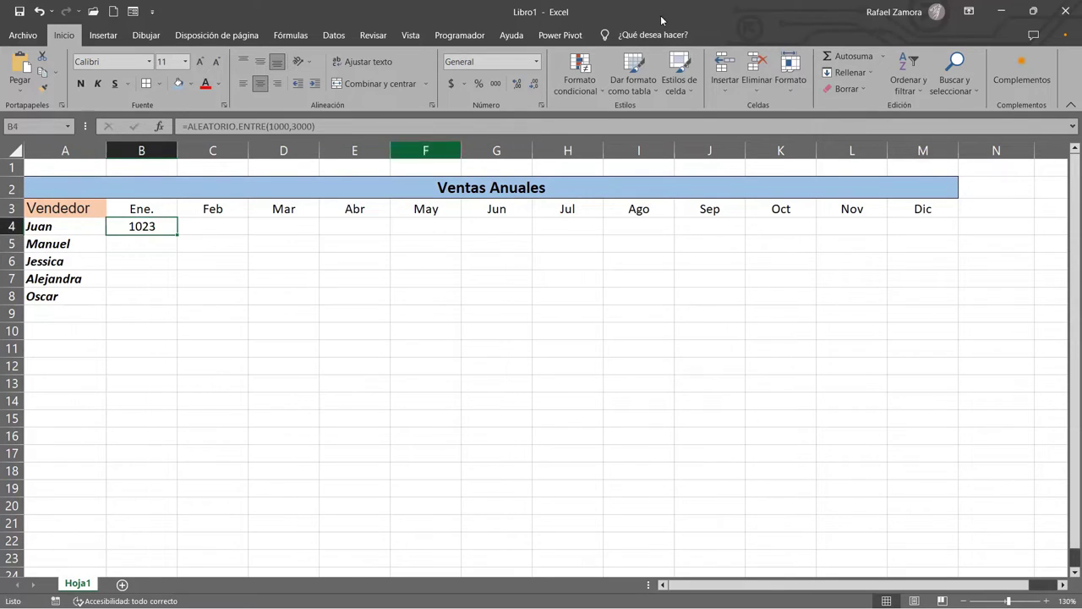
pyautogui.click(450, 83)
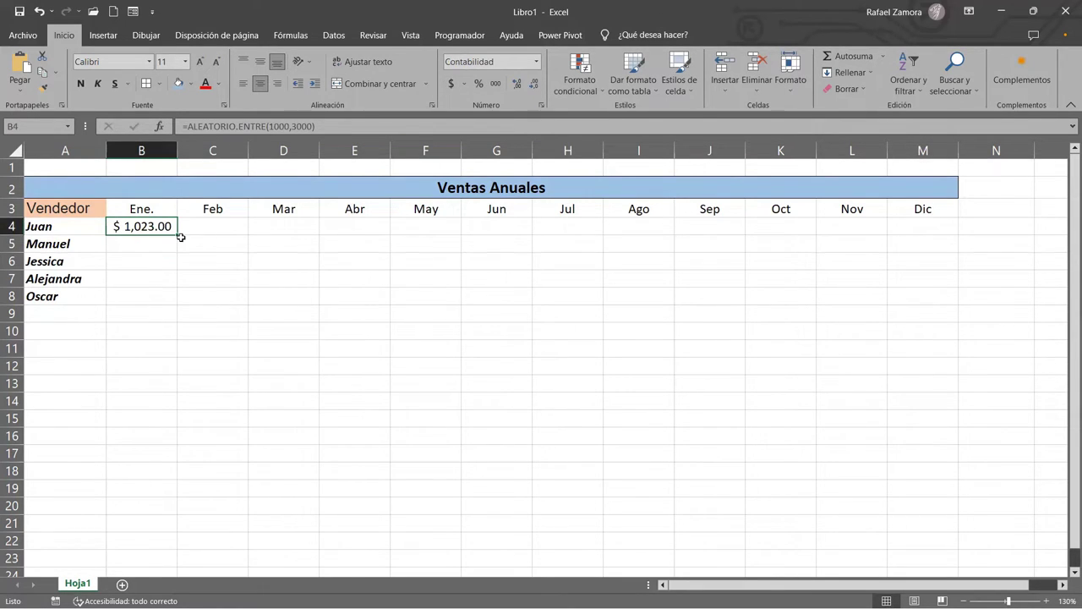
pyautogui.moveTo(179, 239)
pyautogui.mouseDown()
pyautogui.moveTo(177, 306)
pyautogui.moveTo(864, 279)
pyautogui.moveTo(964, 287)
pyautogui.mouseUp()
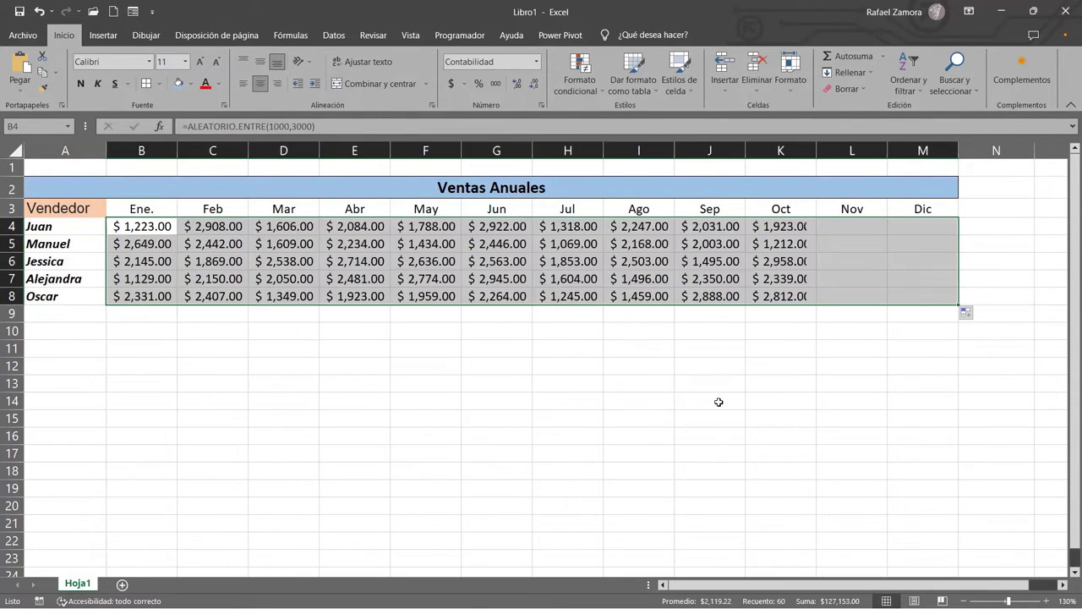
pyautogui.click(718, 401)
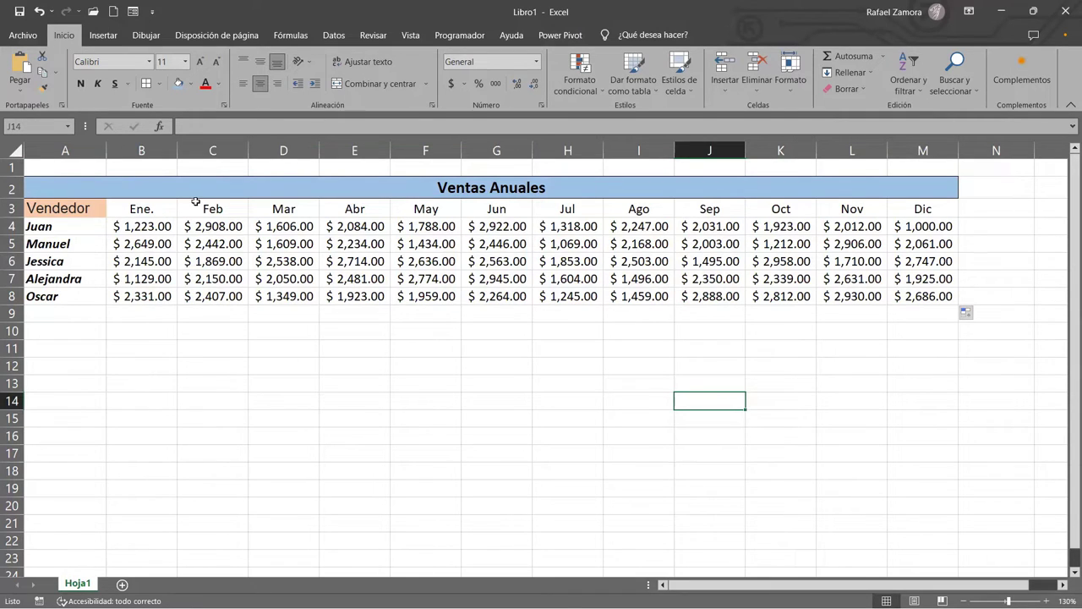
# Narrow columns B:M and shrink the B4:M8 font so amounts like $1,223.00 display fully.
pyautogui.click(137, 151)
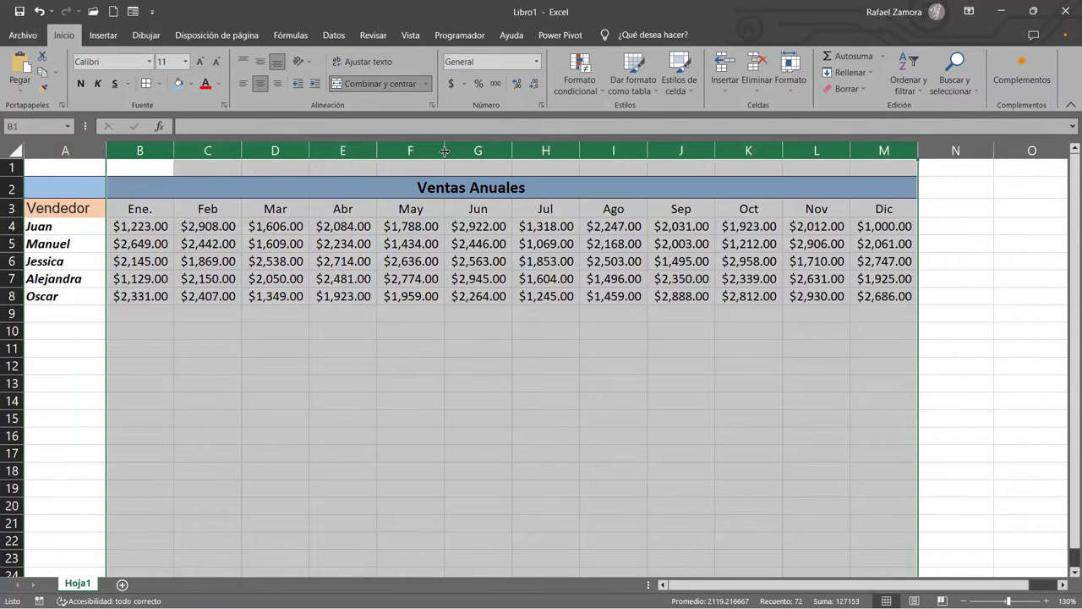
pyautogui.moveTo(444, 151); pyautogui.dragTo(439, 151)
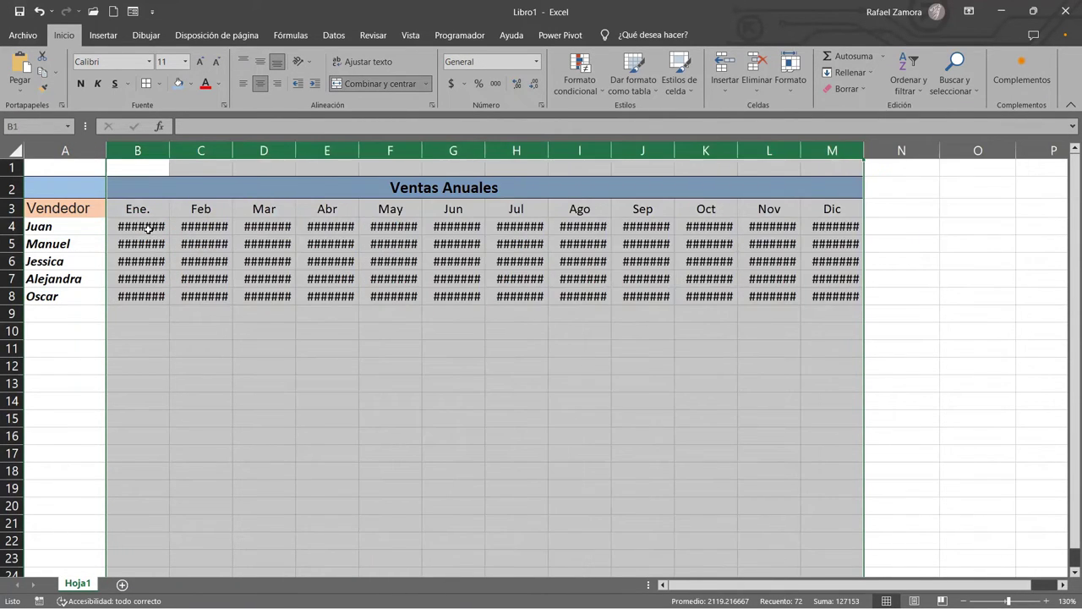
pyautogui.moveTo(144, 227)
pyautogui.mouseDown()
pyautogui.moveTo(668, 306)
pyautogui.moveTo(849, 298)
pyautogui.mouseUp()
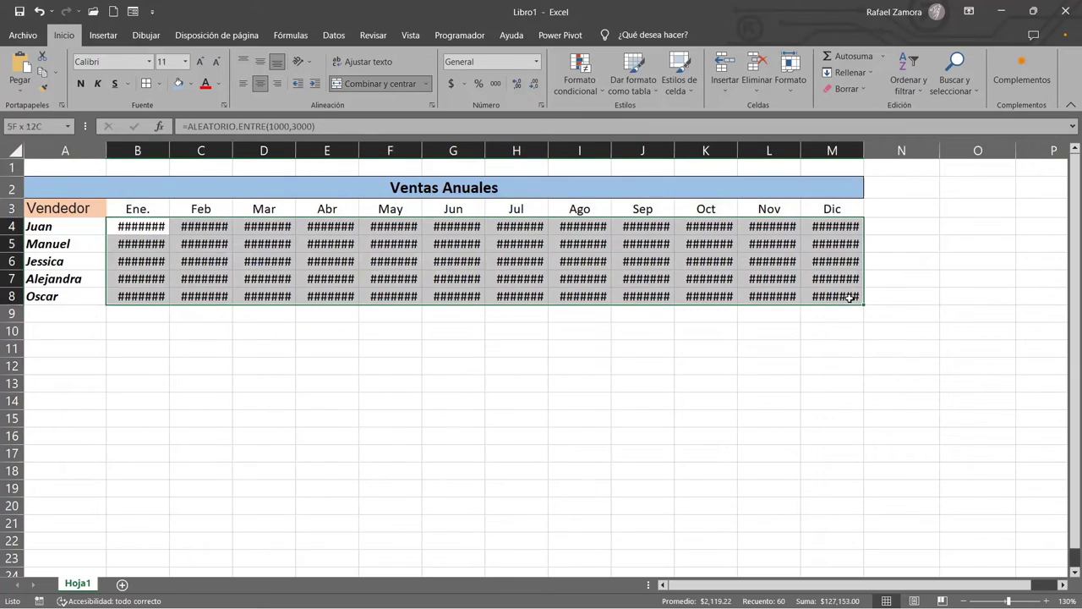
pyautogui.click(218, 62)
pyautogui.click(387, 436)
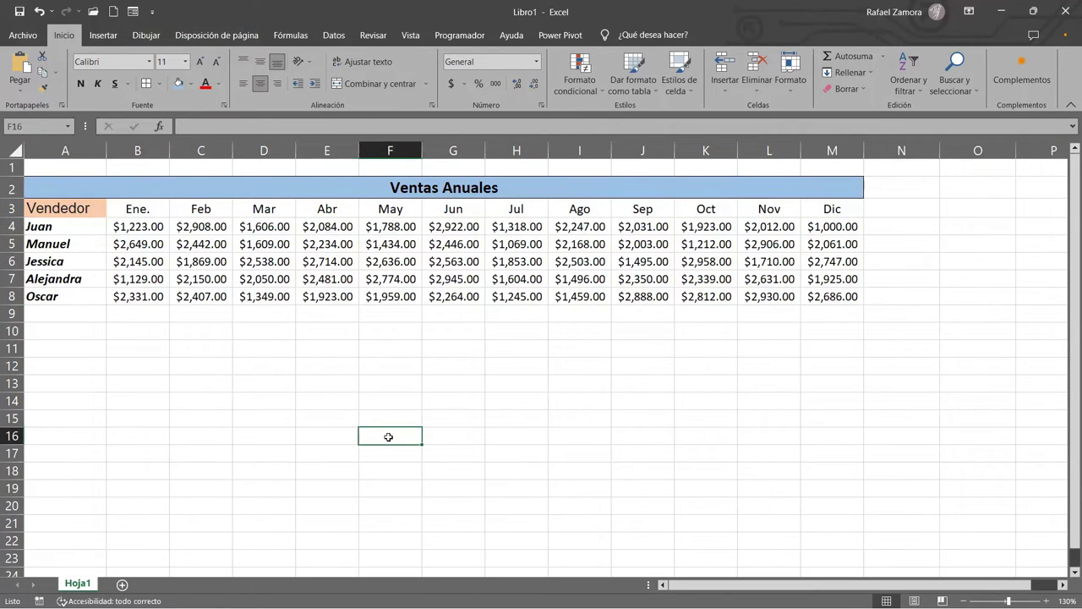
pyautogui.click(480, 404)
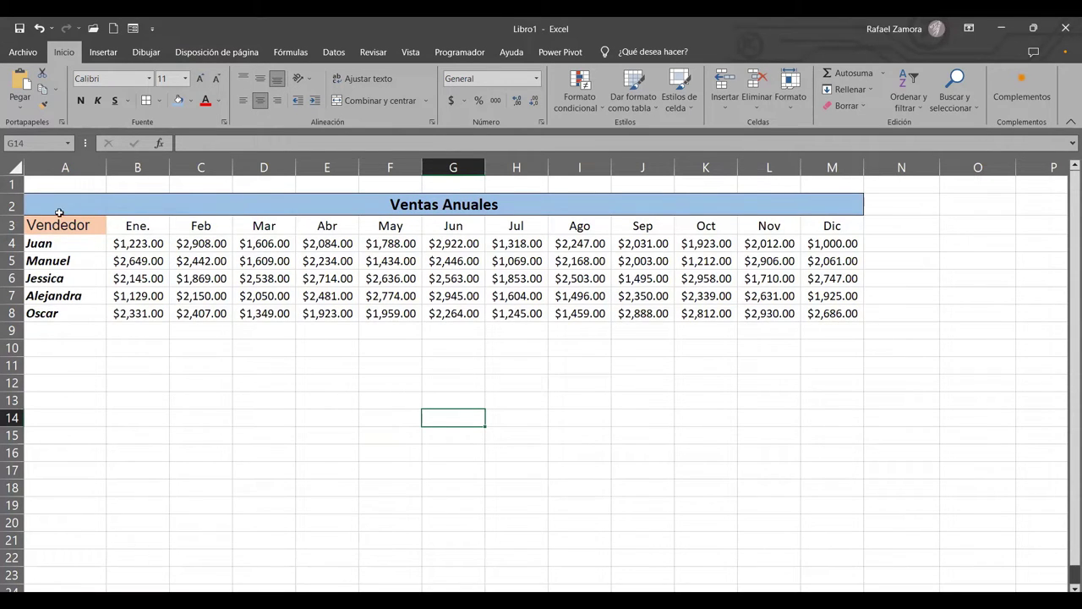
pyautogui.moveTo(68, 245); pyautogui.dragTo(76, 331)
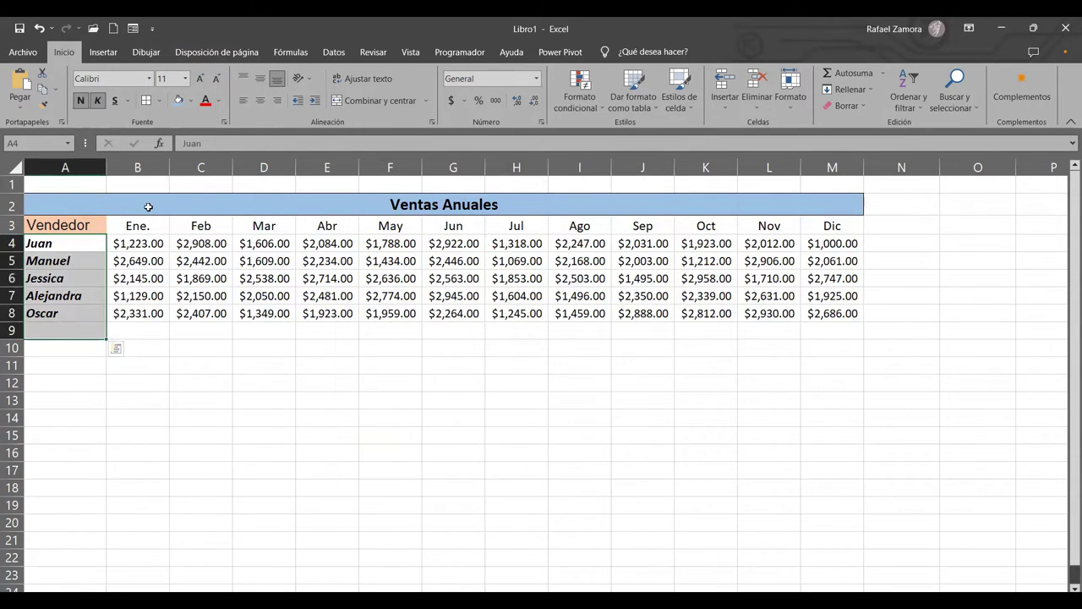
pyautogui.moveTo(137, 226); pyautogui.dragTo(852, 226)
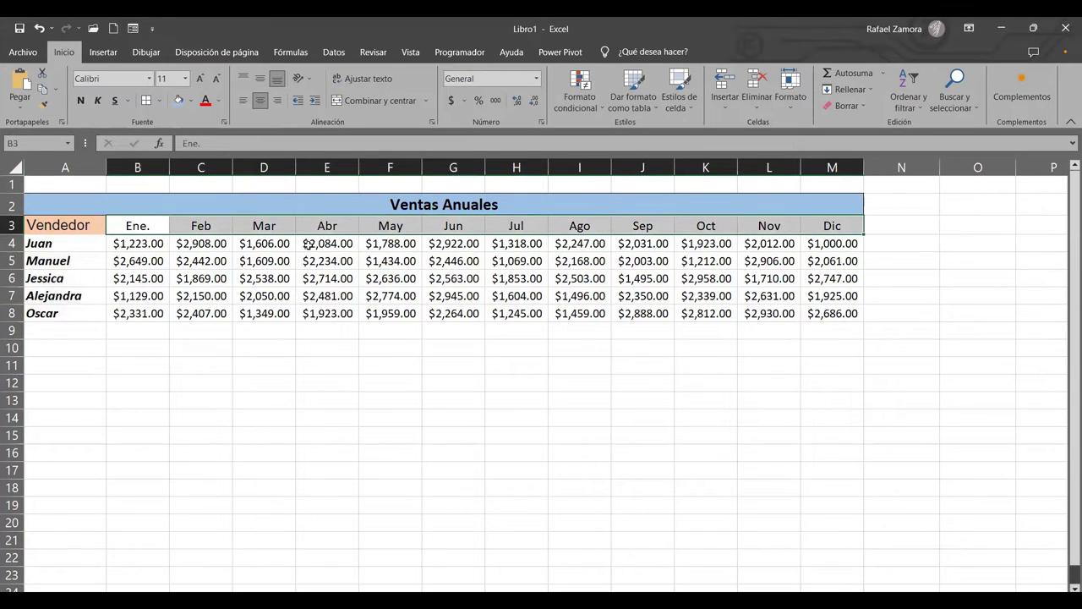
pyautogui.moveTo(135, 243); pyautogui.dragTo(842, 296)
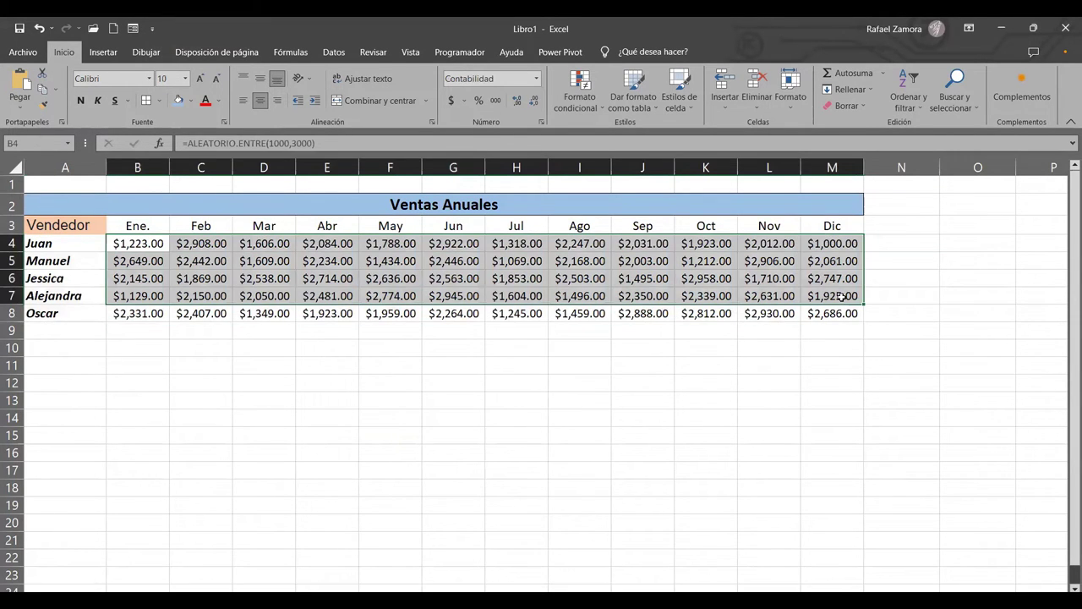
pyautogui.click(842, 355)
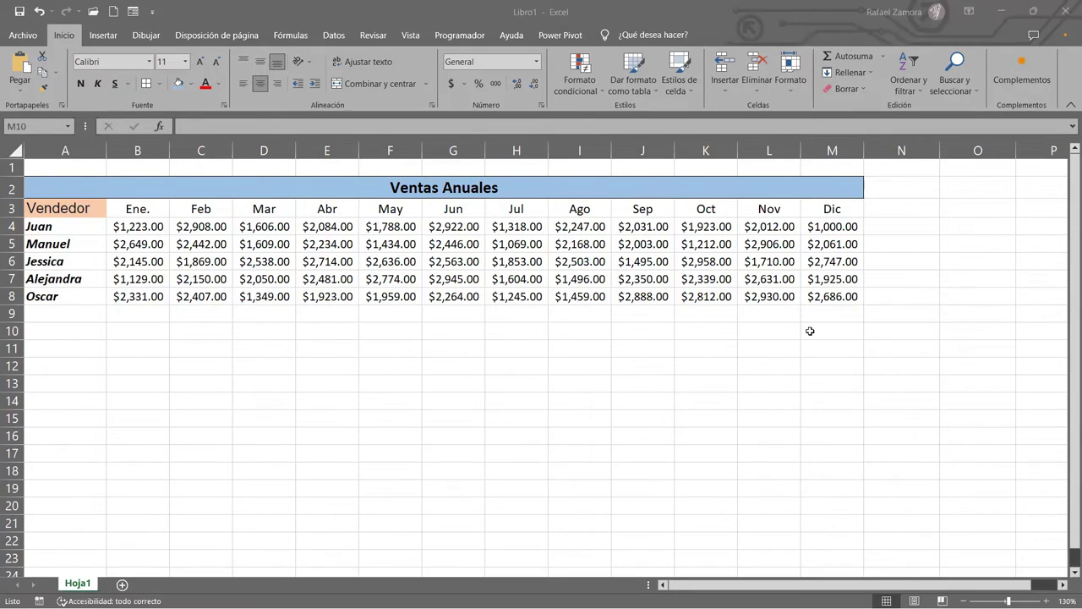
# Rename the Hoja1 sheet tab to 2019 using Alt+H, O, R.
pyautogui.click(810, 331)
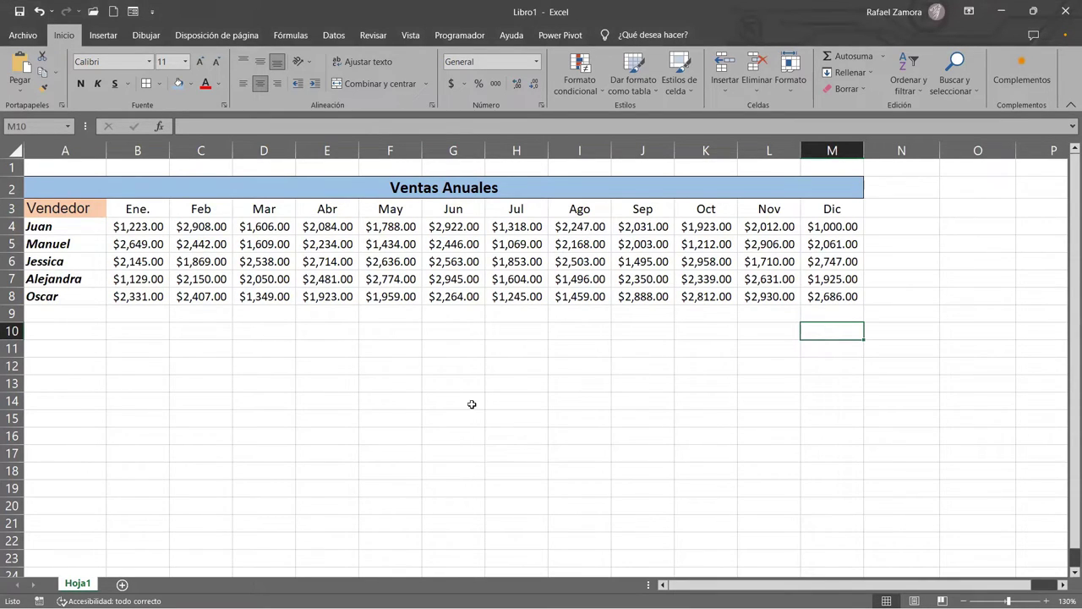
pyautogui.hotkey('alt', 'h')
pyautogui.press('o')
pyautogui.press('r')
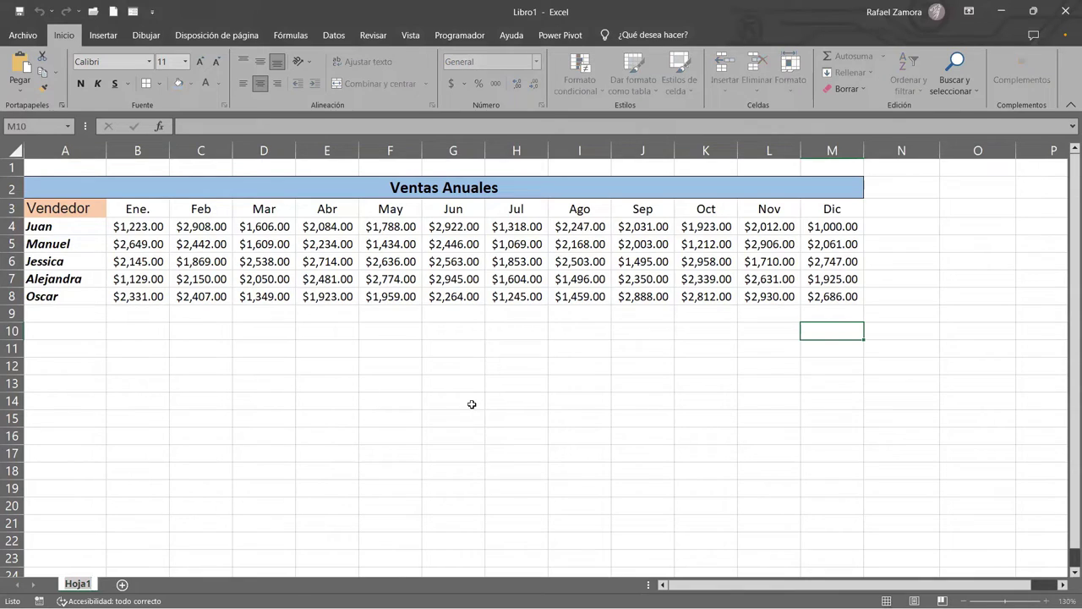
pyautogui.write('20')
pyautogui.write('19')
pyautogui.press('Return')
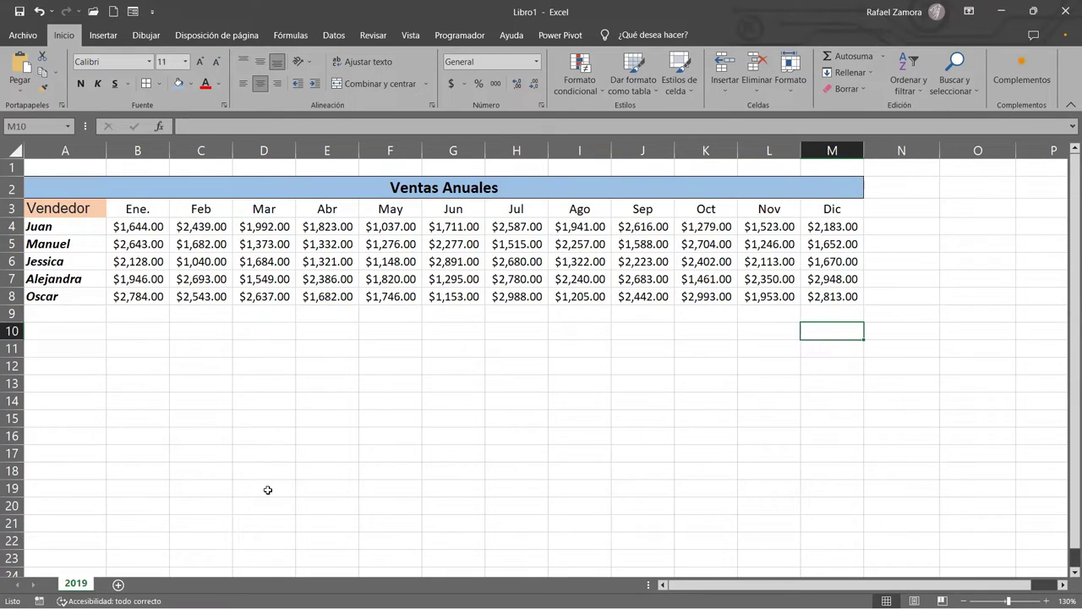
# Make a copy of the 2019 sheet and place it after all other sheets.
pyautogui.click(572, 413)
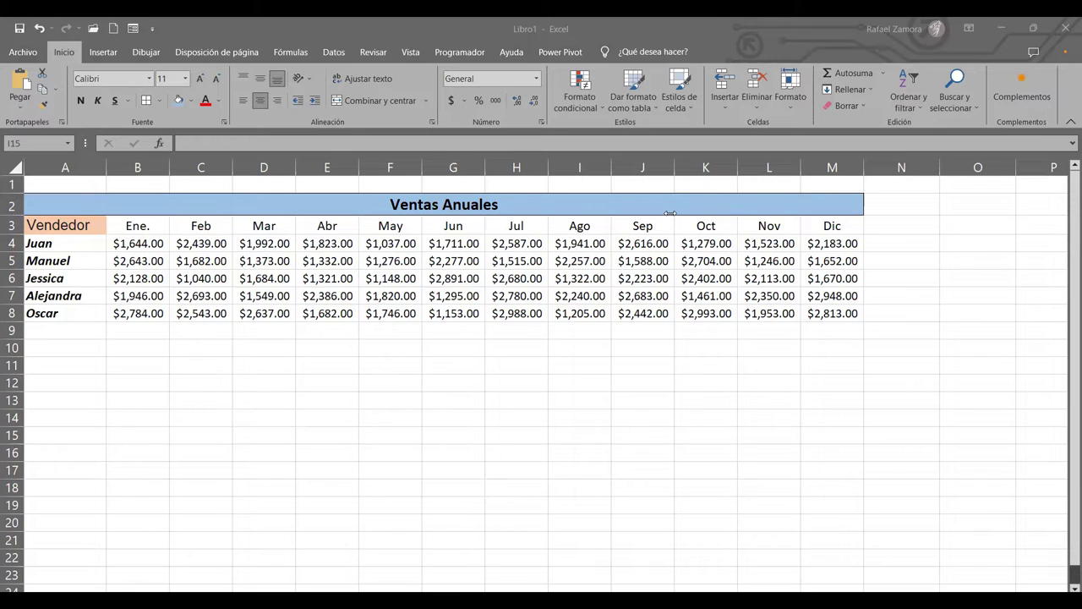
pyautogui.click(607, 440)
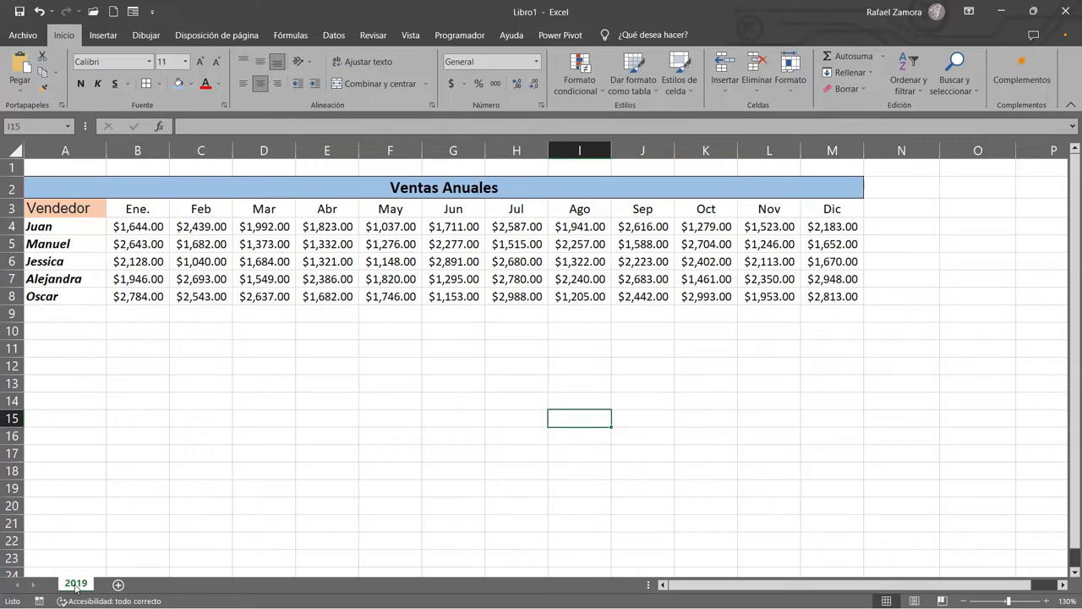
pyautogui.rightClick(75, 587)
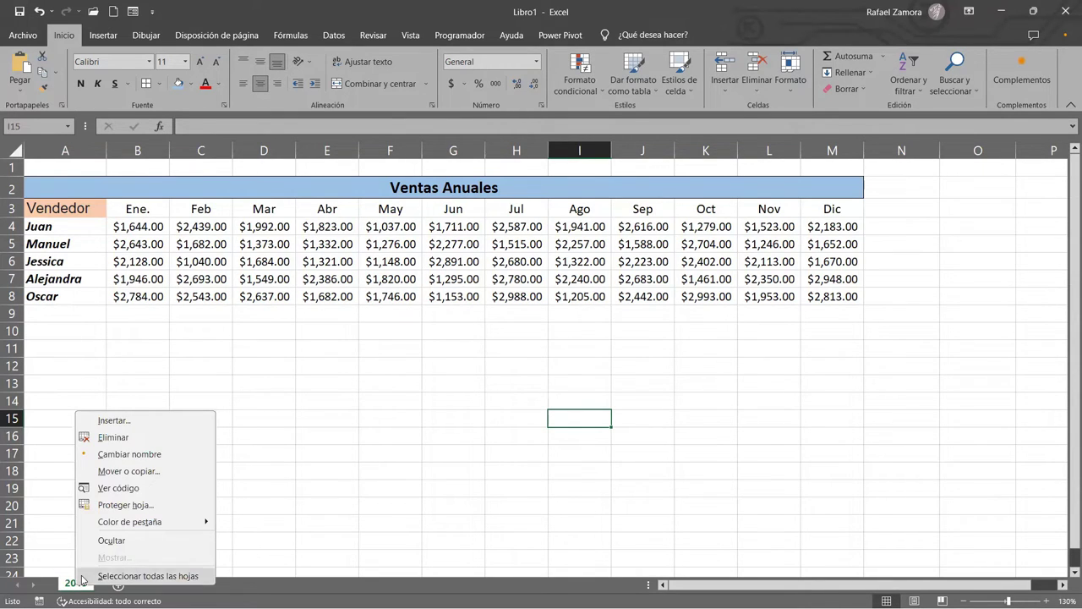
pyautogui.click(158, 471)
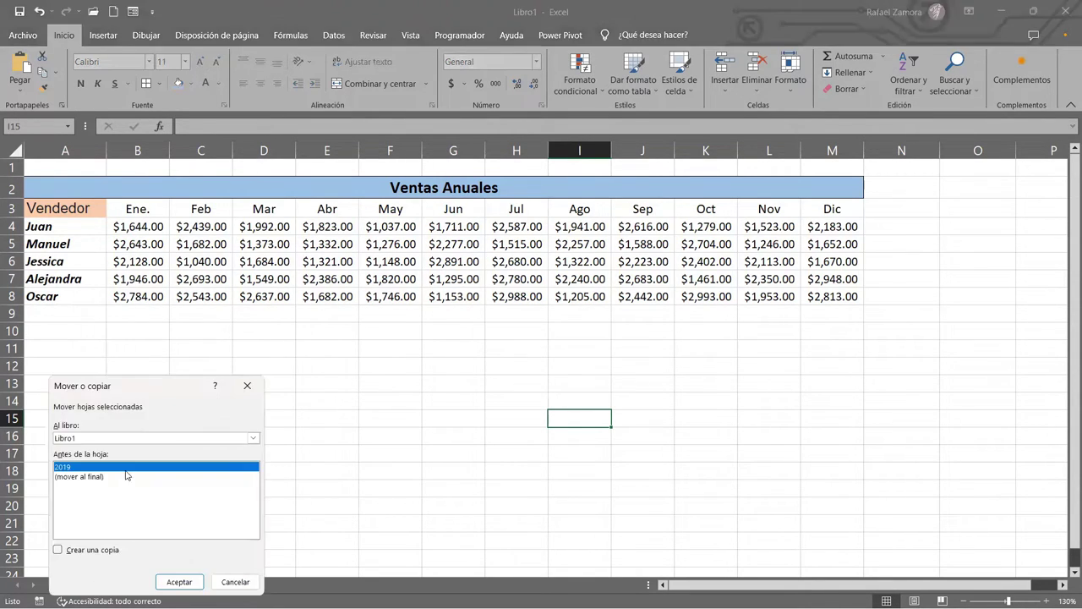
pyautogui.click(90, 477)
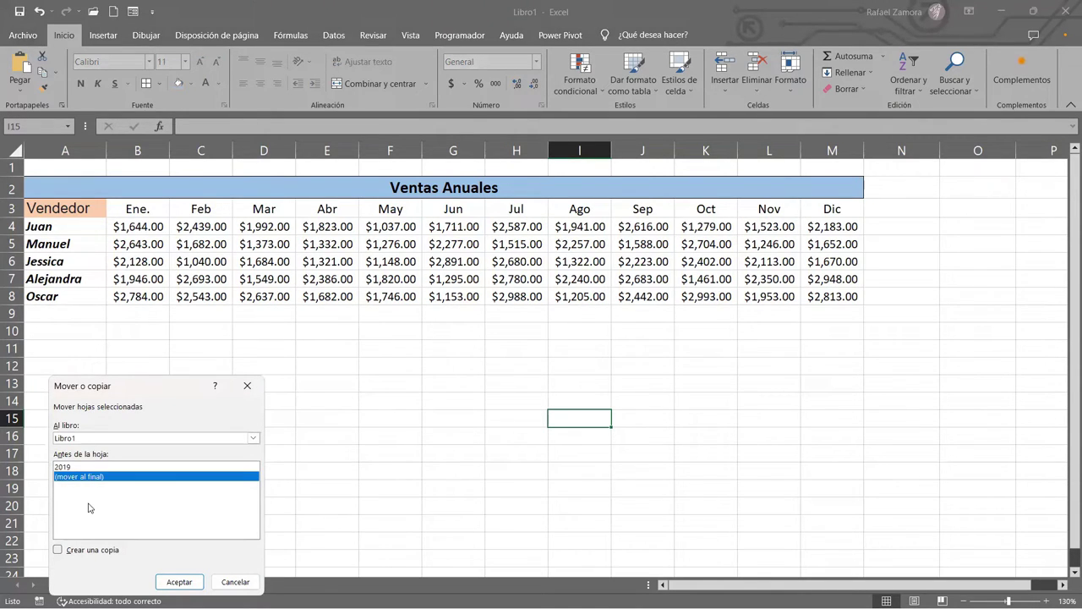
pyautogui.hotkey('alt', 'c')
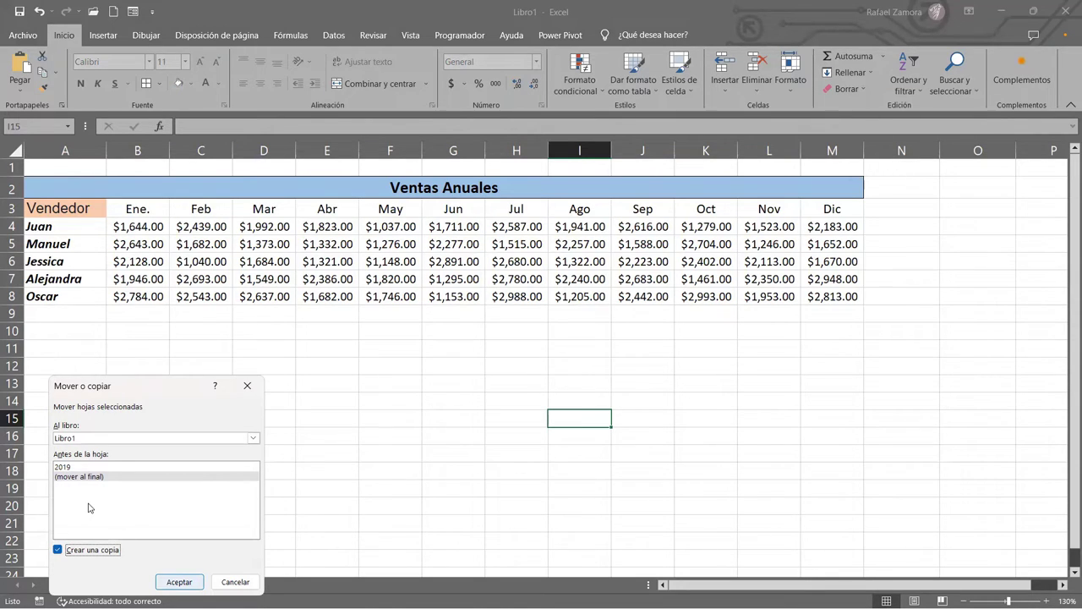
pyautogui.press('Return')
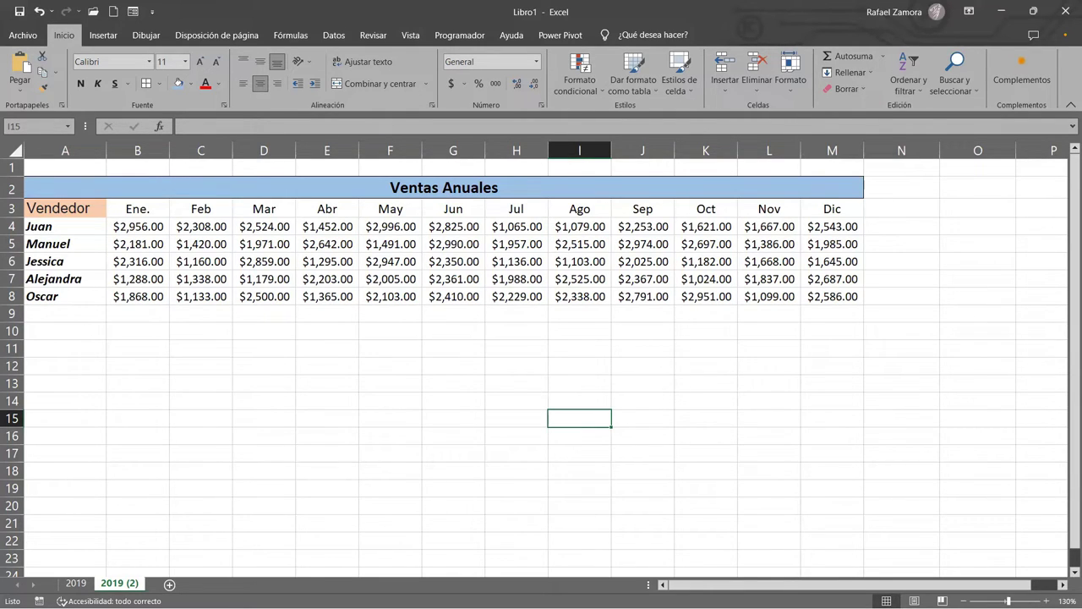
# Rename the copied sheet to 2020.
pyautogui.doubleClick(119, 583)
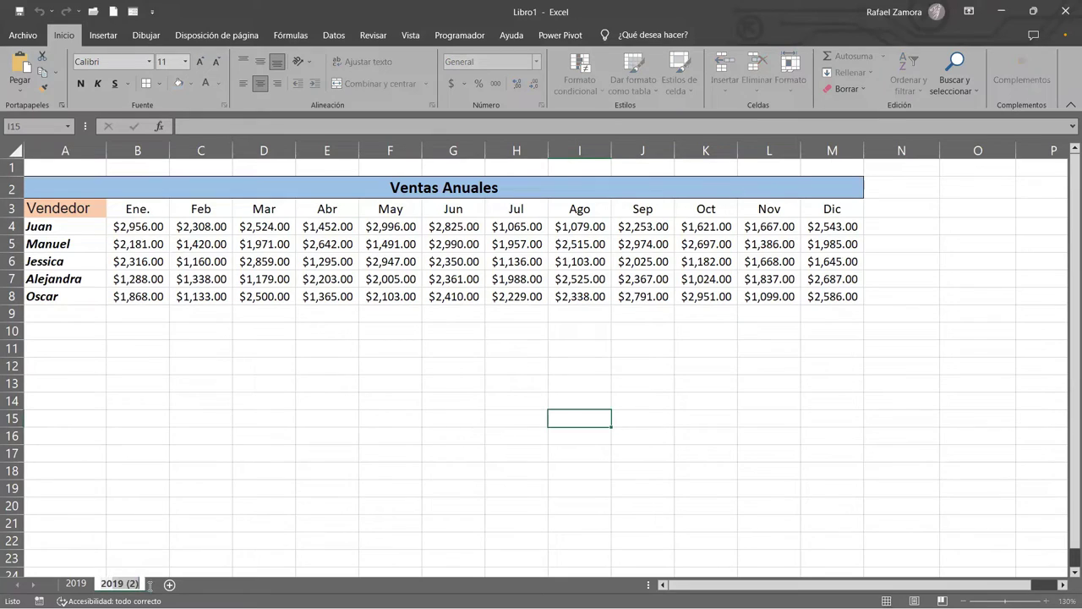
pyautogui.write('2020')
pyautogui.click(154, 491)
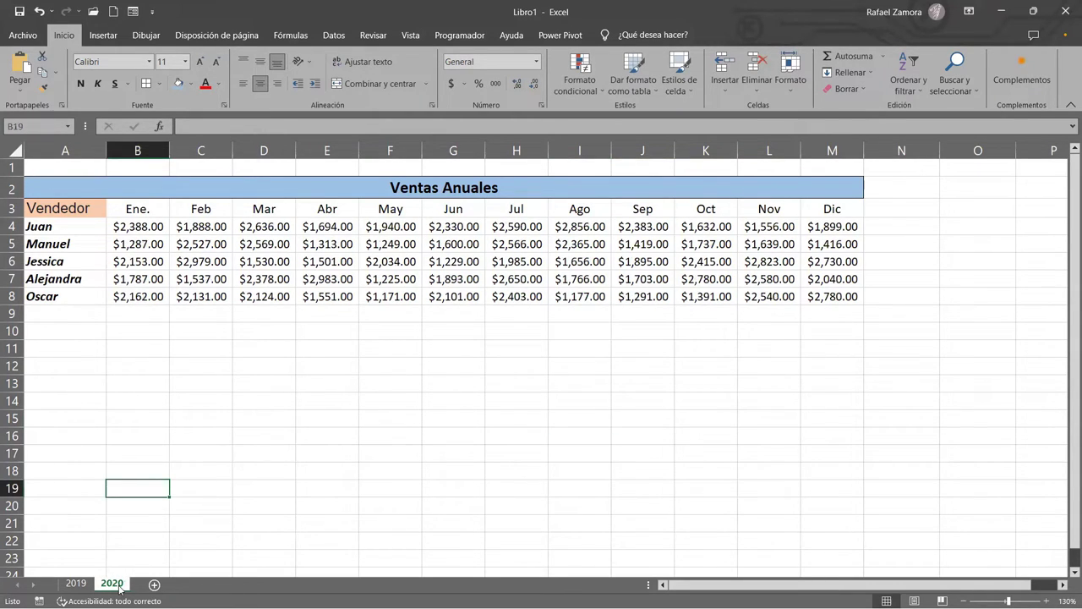
# Make a copy of the 2020 sheet and place it at the end of the workbook.
pyautogui.rightClick(120, 582)
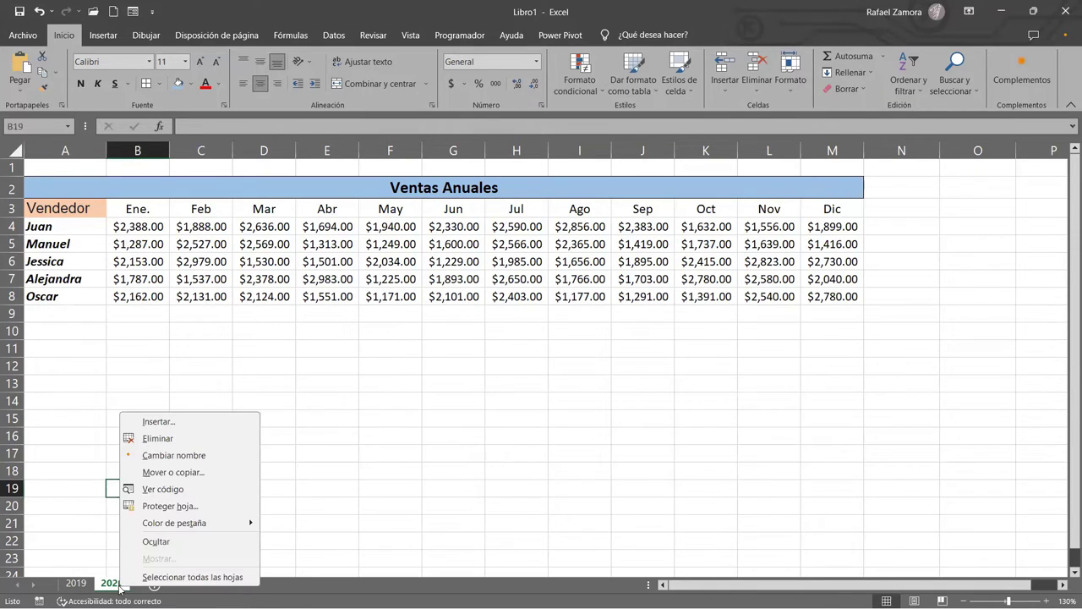
pyautogui.click(195, 473)
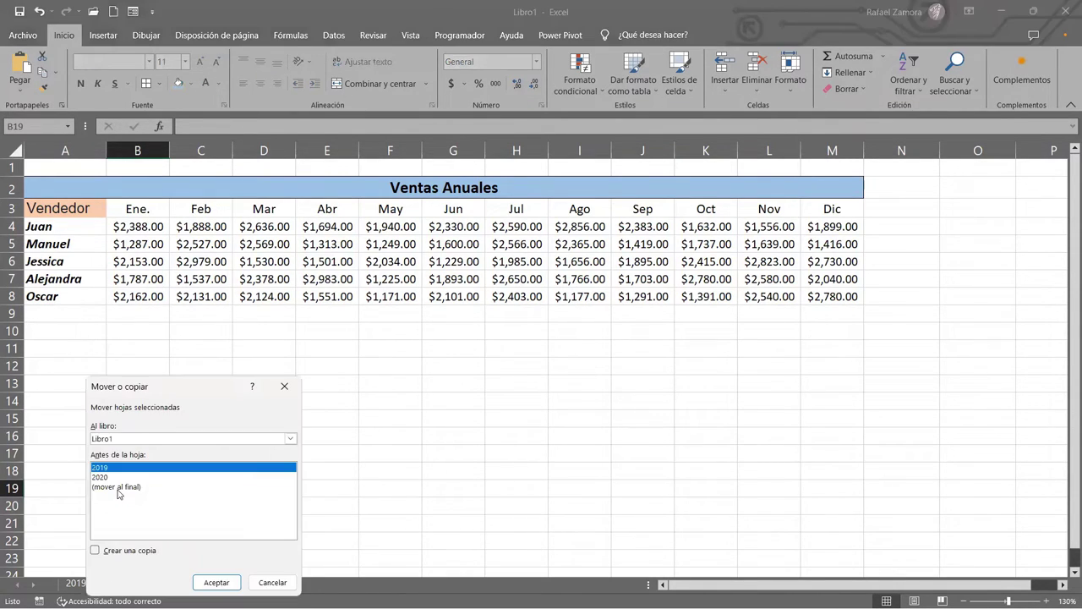
pyautogui.click(120, 488)
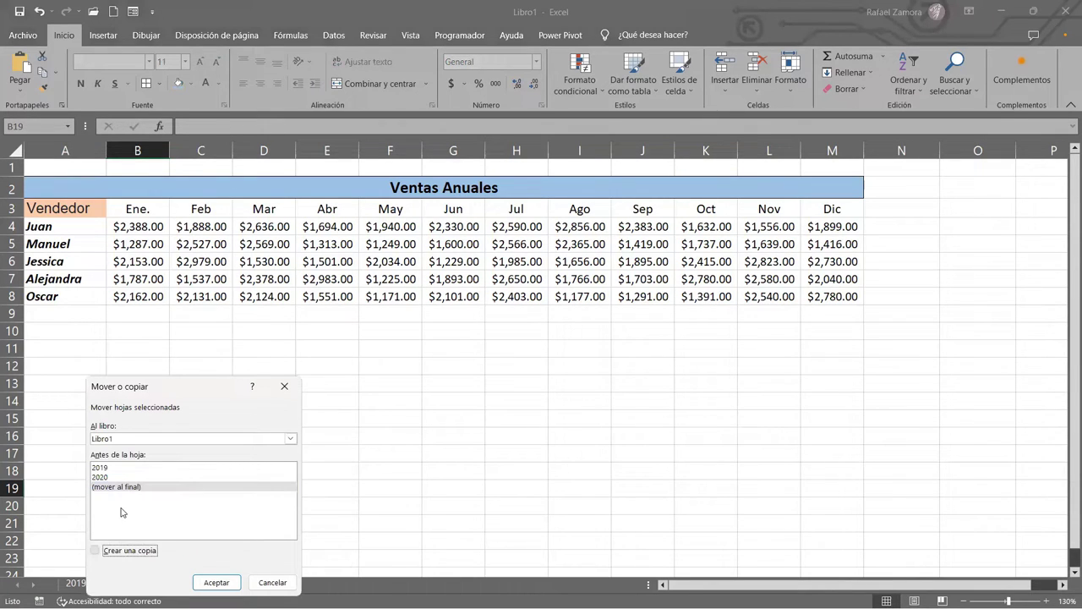
pyautogui.click(94, 551)
pyautogui.click(217, 582)
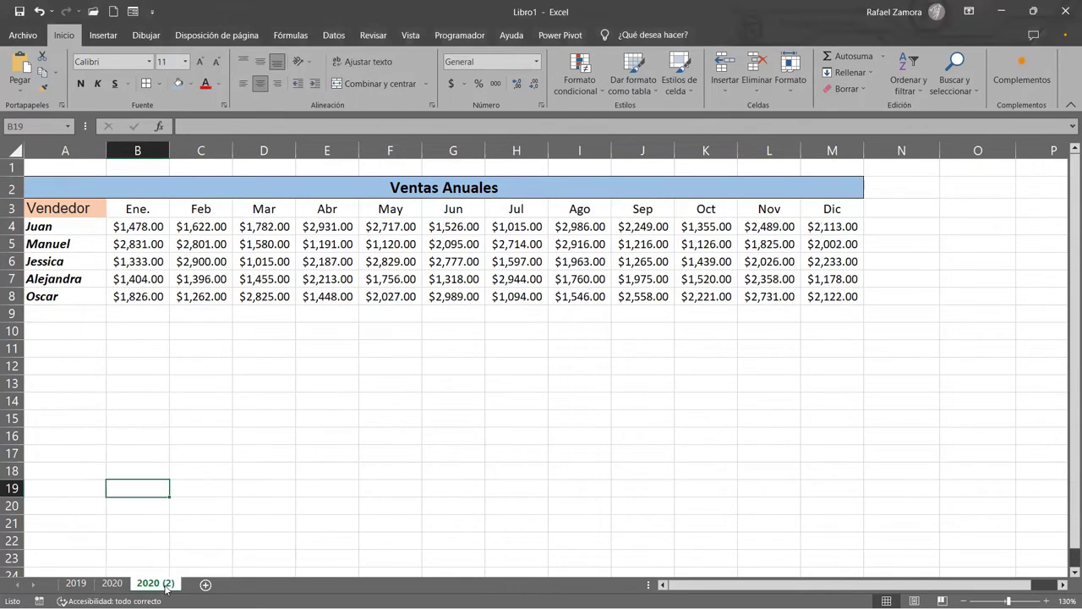
# Rename the new copy to 2021.
pyautogui.doubleClick(165, 587)
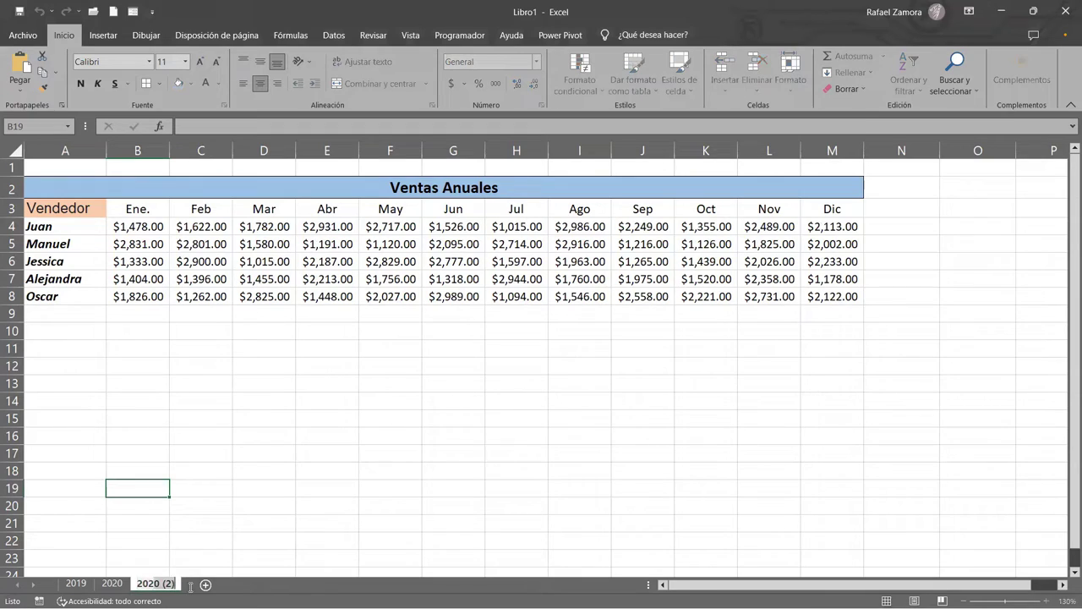
pyautogui.write('2021')
pyautogui.press('Return')
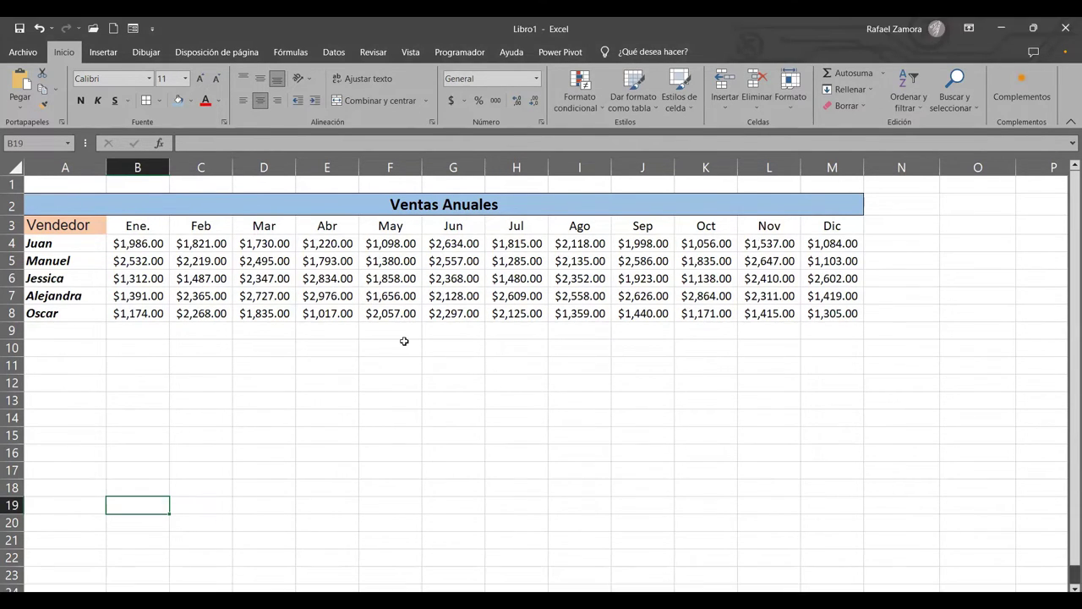
# Insert a blank sheet after 2021 and name it Consolidado.
pyautogui.click(329, 360)
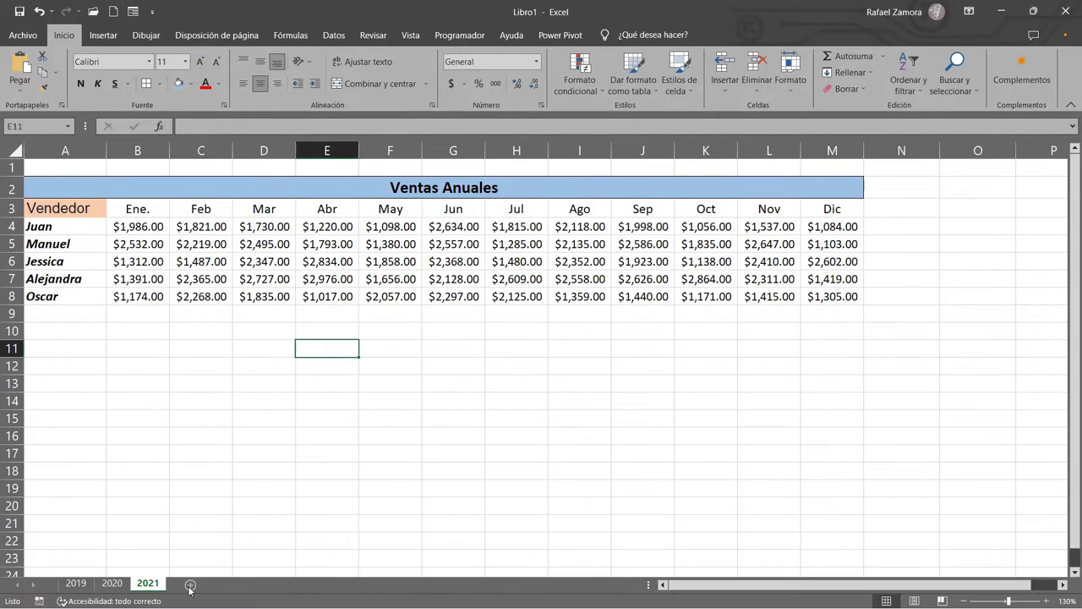
pyautogui.click(190, 585)
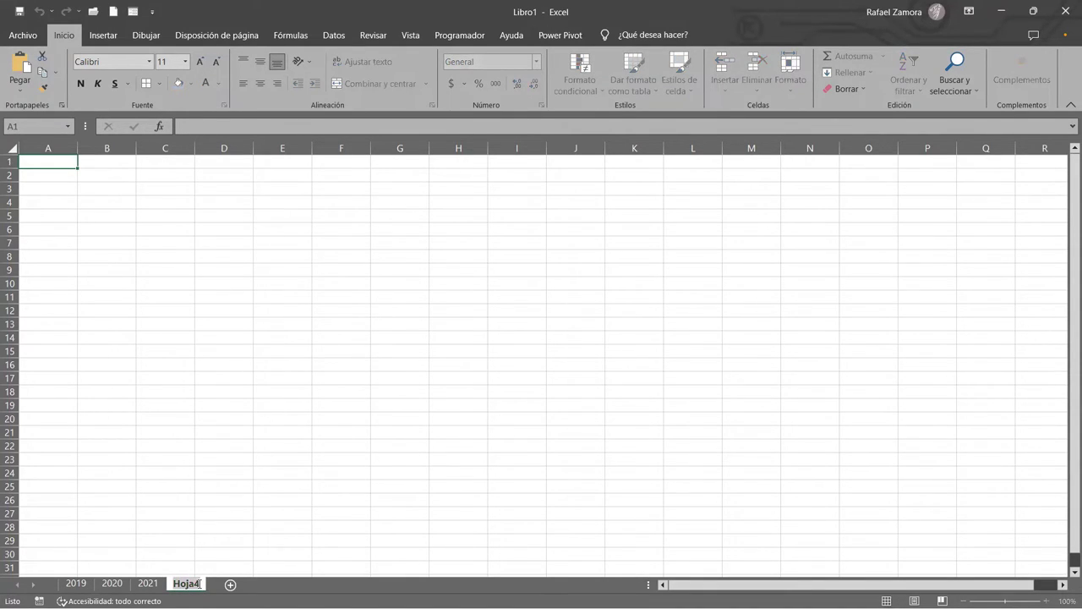
pyautogui.write('Co')
pyautogui.write('nsolidado')
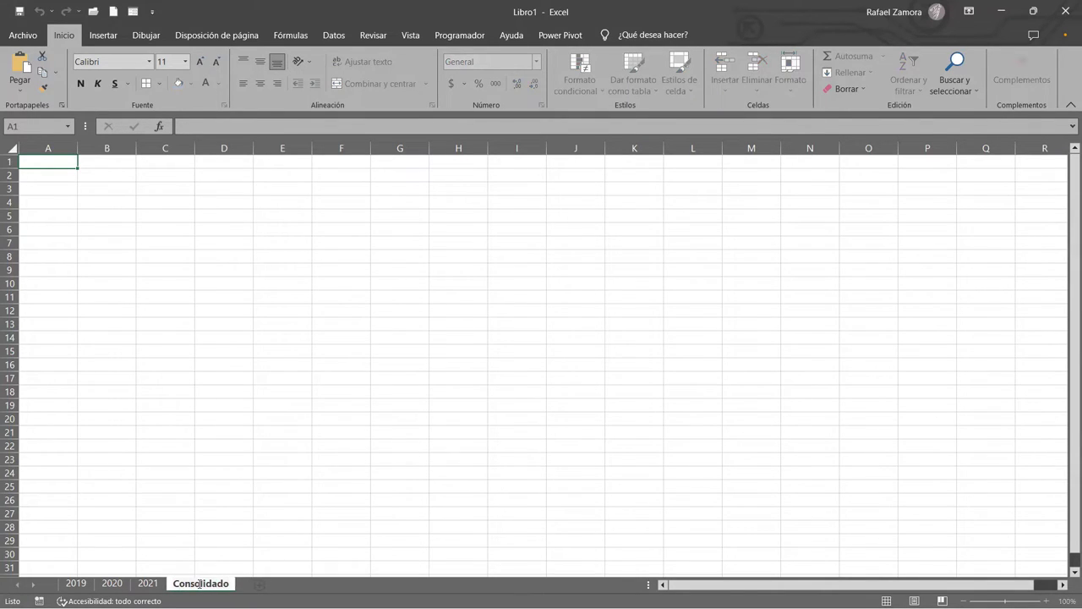
pyautogui.click(198, 471)
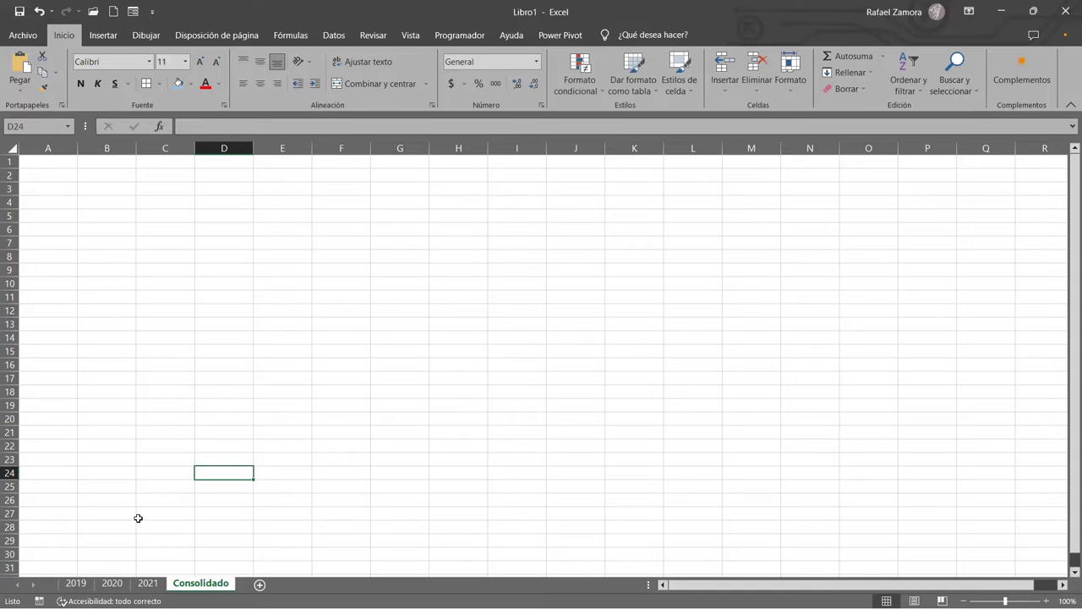
# Give the 2020 sheet's Ventas Anuales title a gold fill.
pyautogui.click(76, 584)
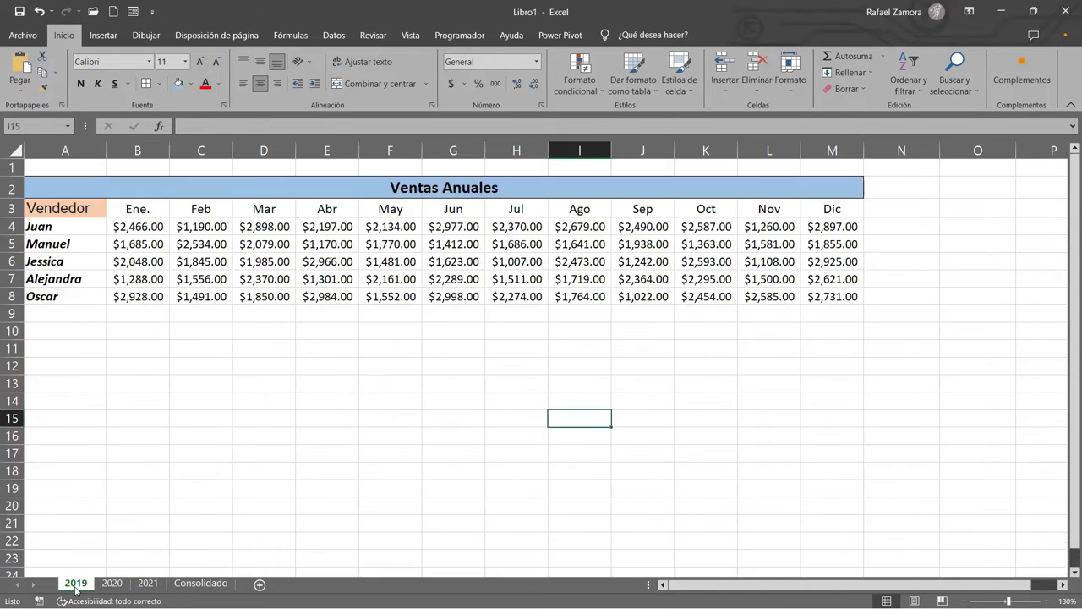
pyautogui.click(111, 583)
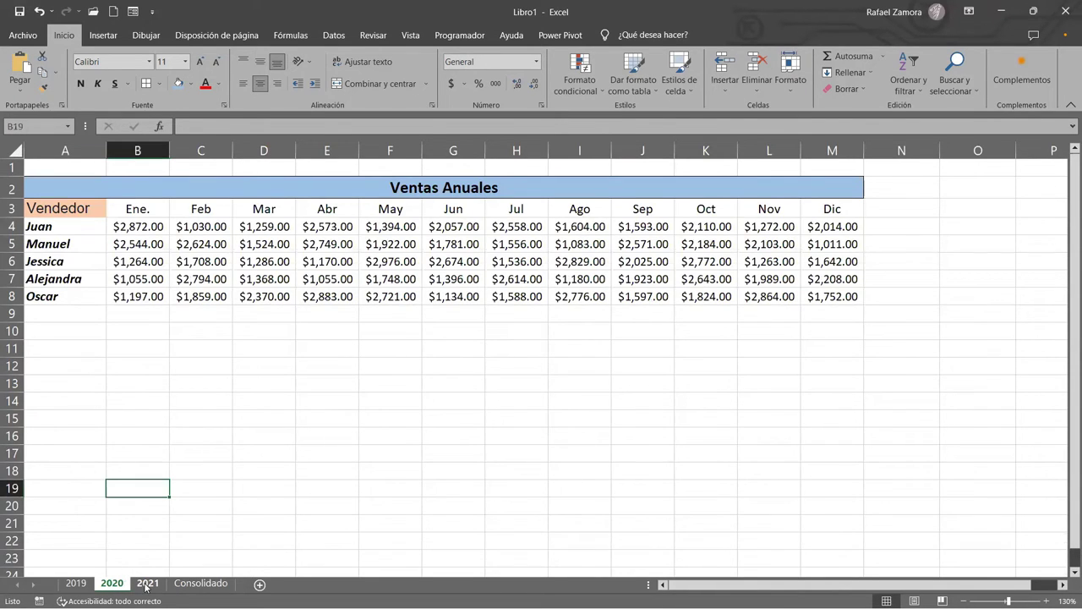
pyautogui.click(148, 584)
pyautogui.click(203, 583)
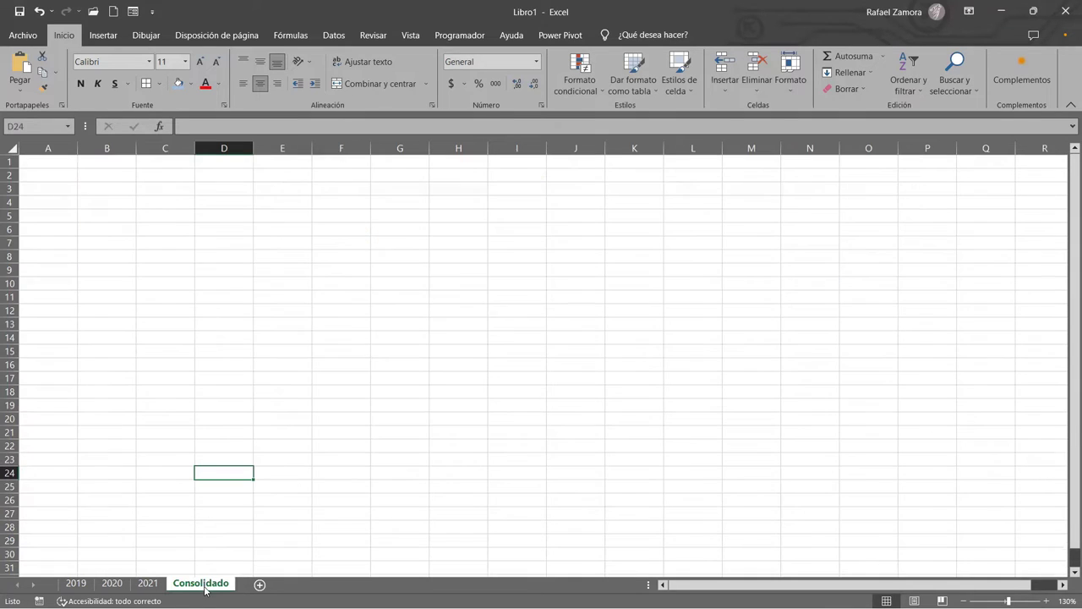
pyautogui.click(84, 584)
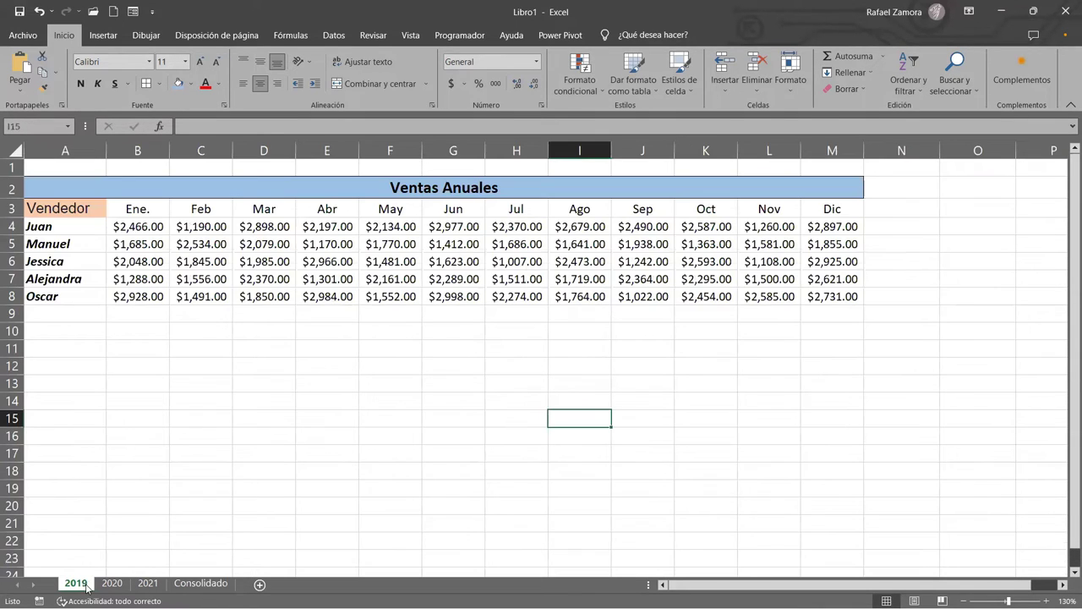
pyautogui.click(111, 583)
pyautogui.click(143, 584)
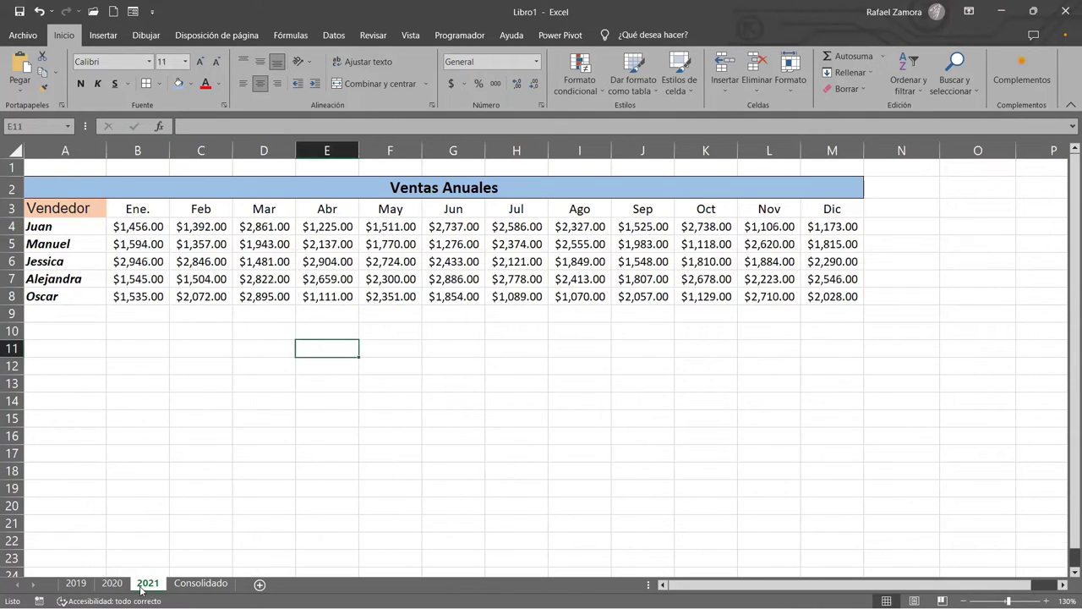
pyautogui.click(111, 584)
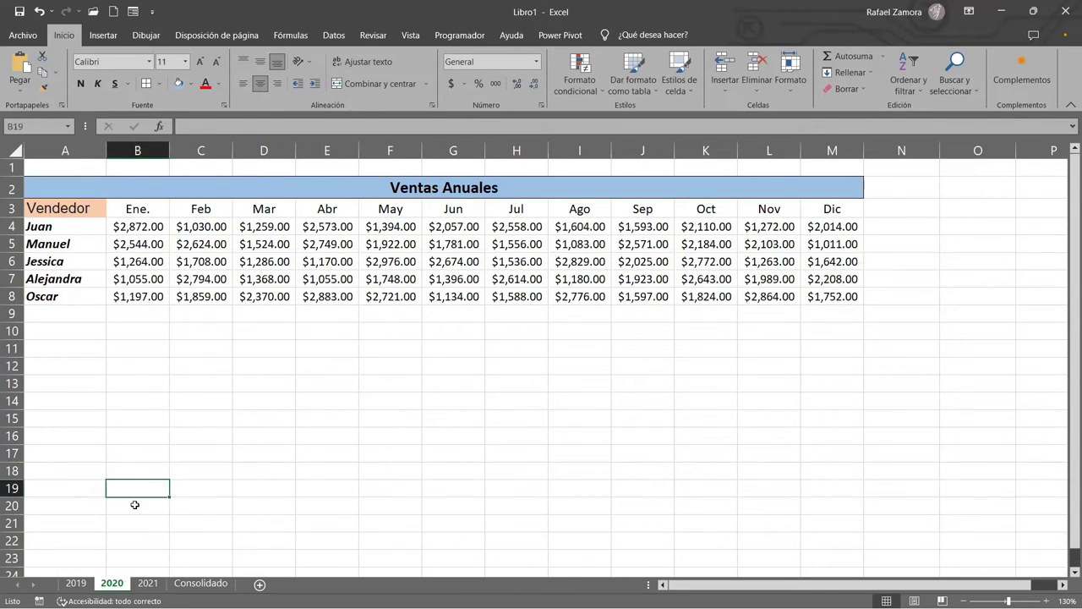
pyautogui.click(404, 191)
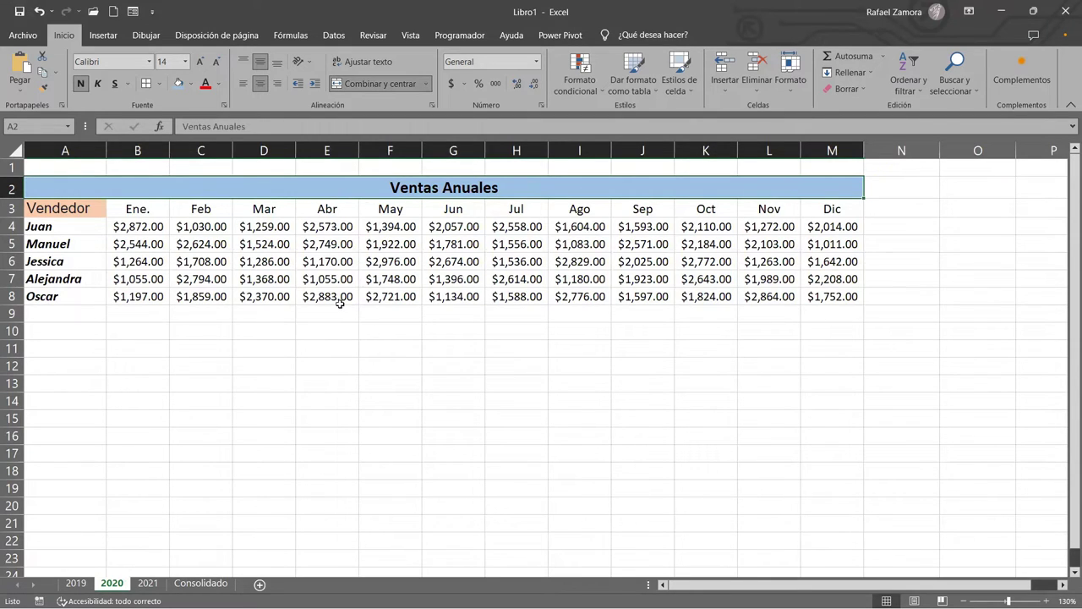
pyautogui.click(193, 88)
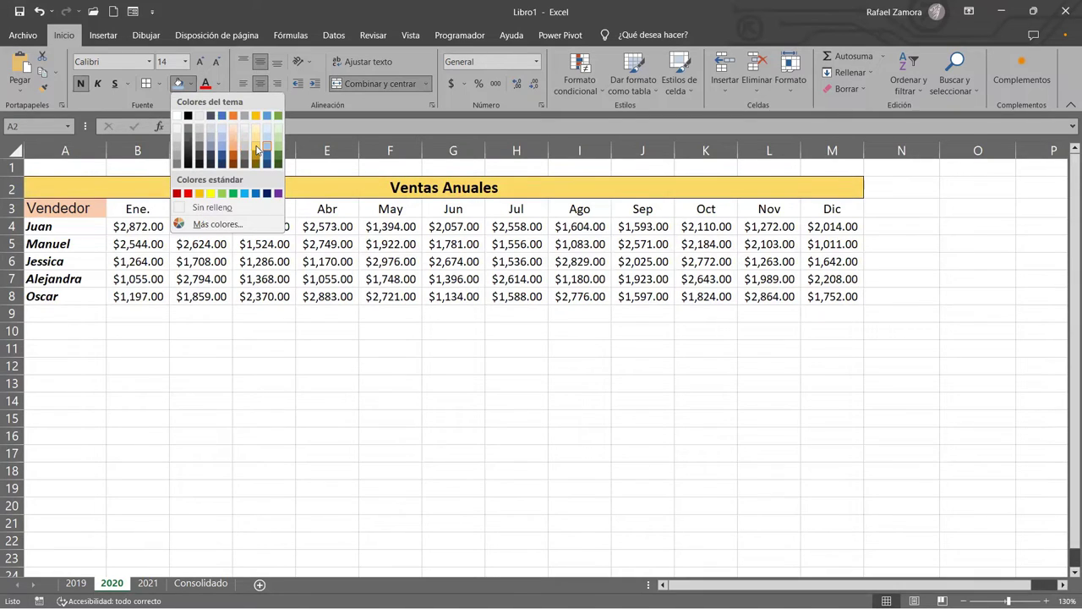
pyautogui.click(258, 150)
# Give the 2021 sheet's Ventas Anuales title an orange fill.
pyautogui.click(148, 583)
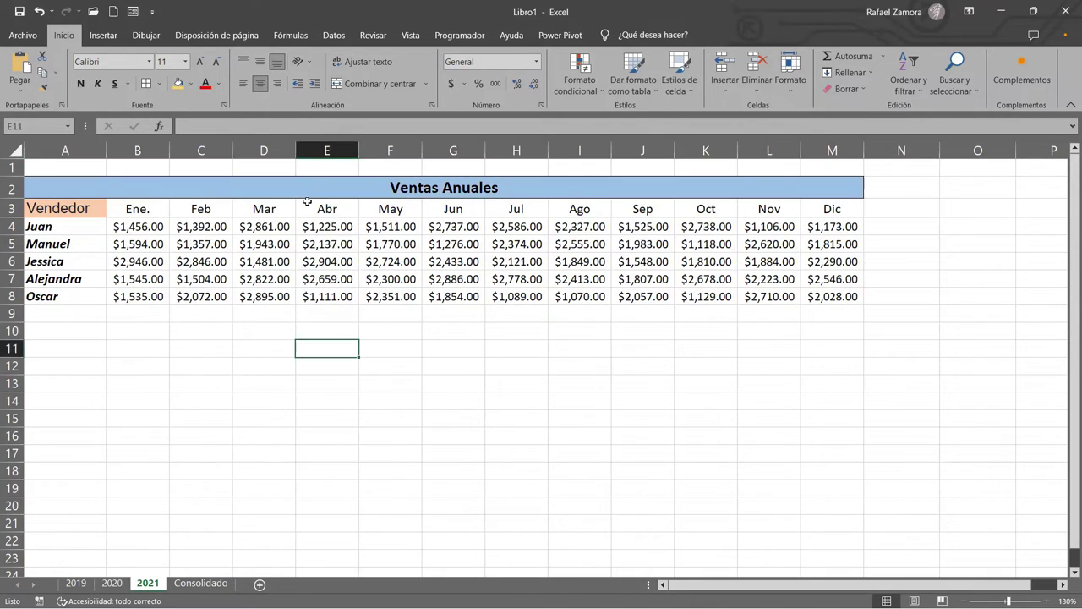
pyautogui.click(312, 184)
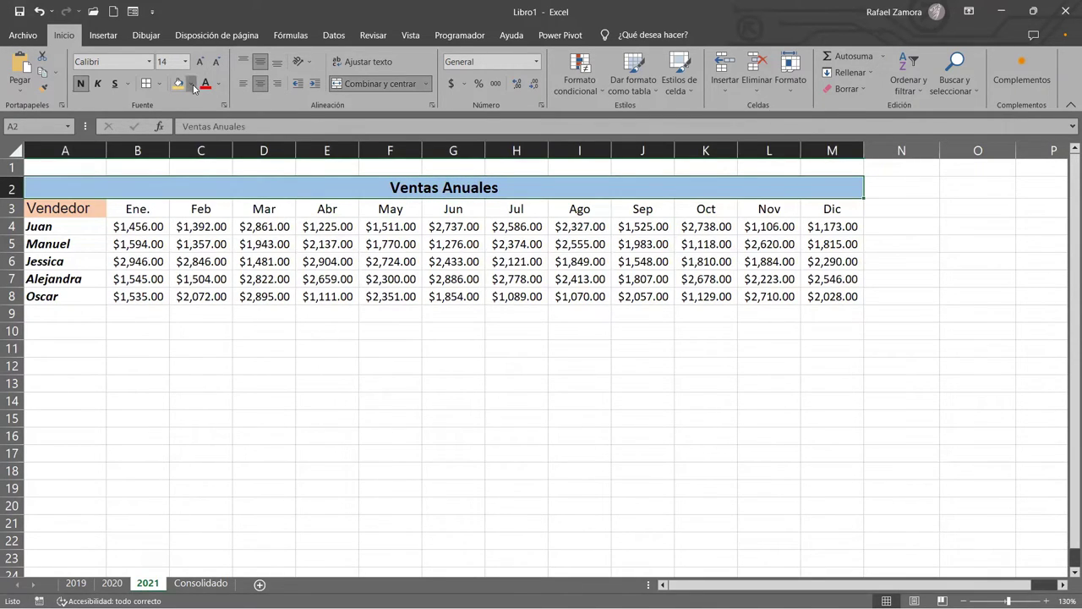
pyautogui.click(191, 83)
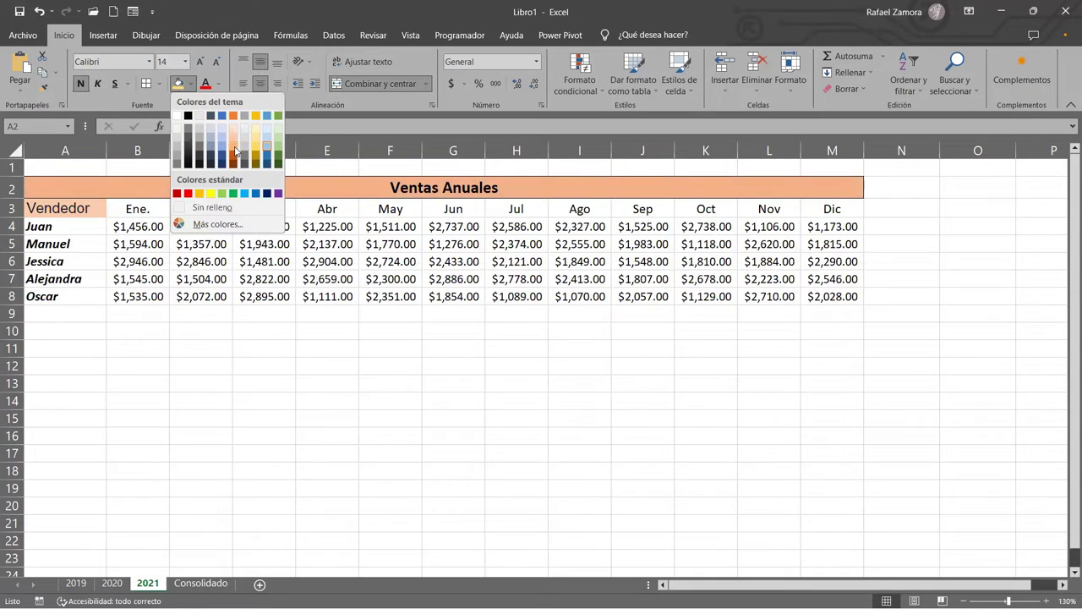
pyautogui.click(236, 150)
pyautogui.click(209, 431)
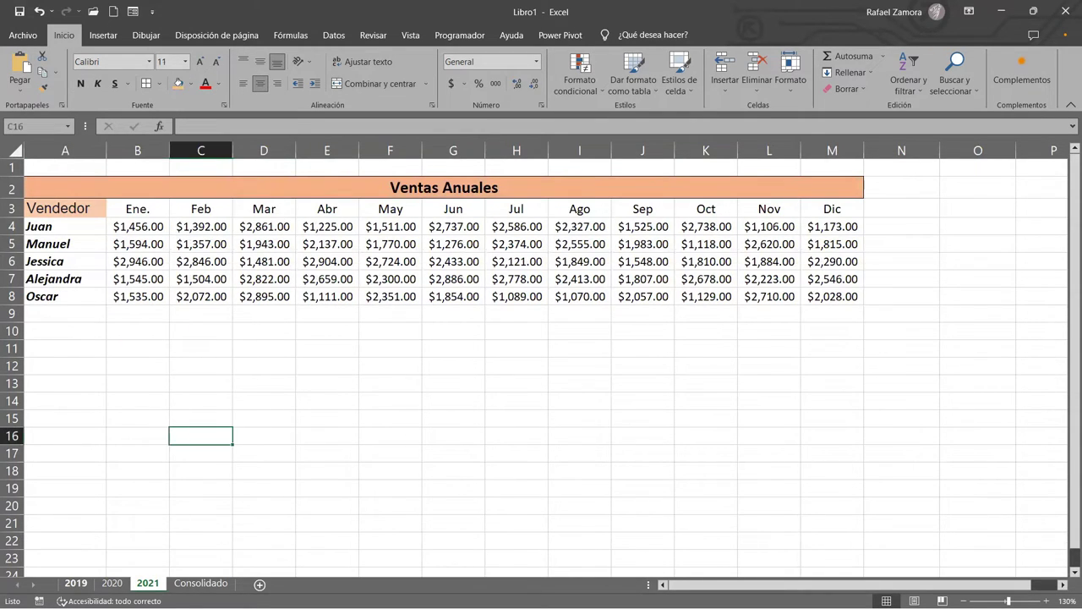
# Compare the blue, yellow and orange titles across 2019, 2020 and 2021, ending on 2019.
pyautogui.click(76, 583)
pyautogui.click(111, 583)
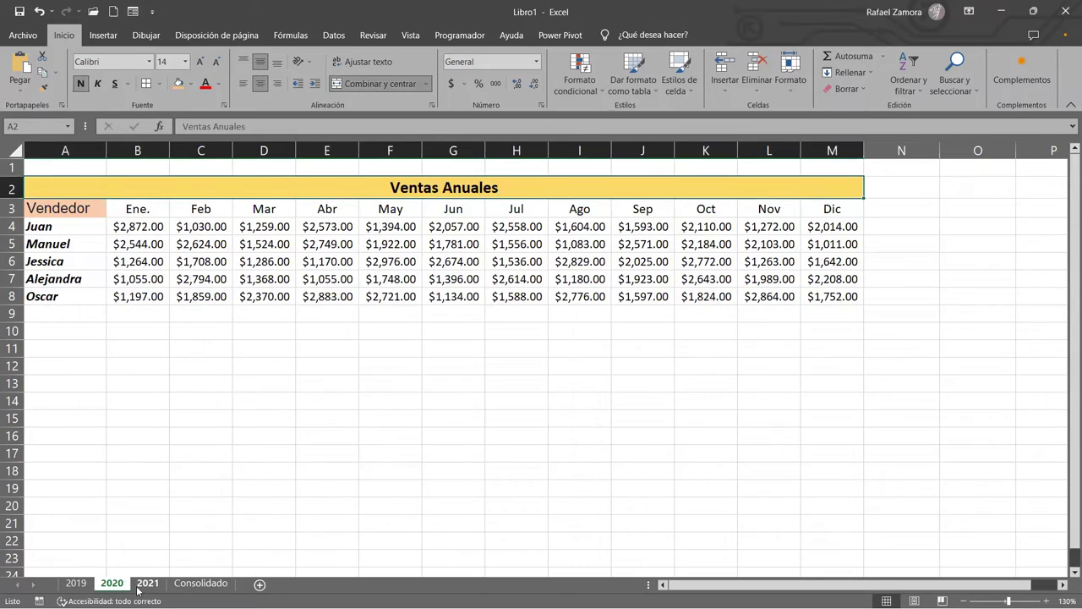
pyautogui.click(144, 583)
pyautogui.click(76, 583)
pyautogui.click(111, 583)
pyautogui.click(145, 583)
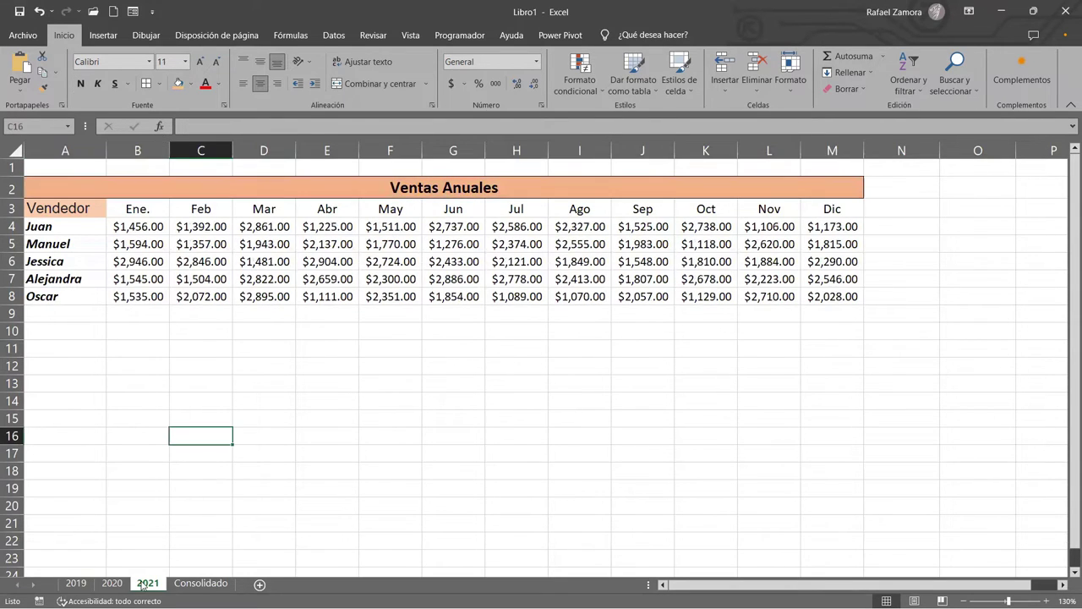
pyautogui.click(112, 583)
pyautogui.click(75, 583)
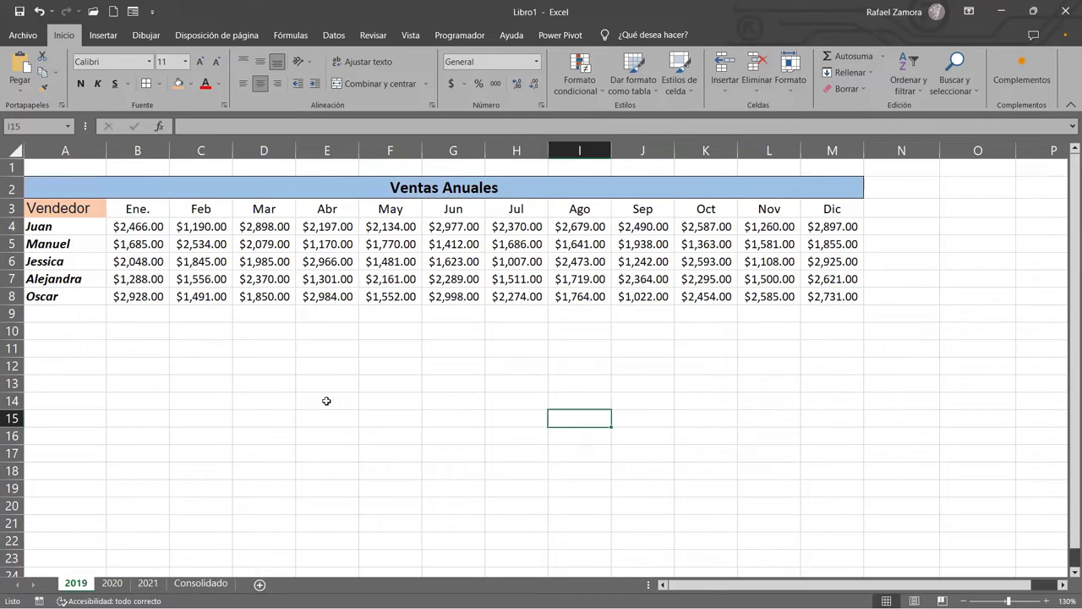
pyautogui.click(298, 363)
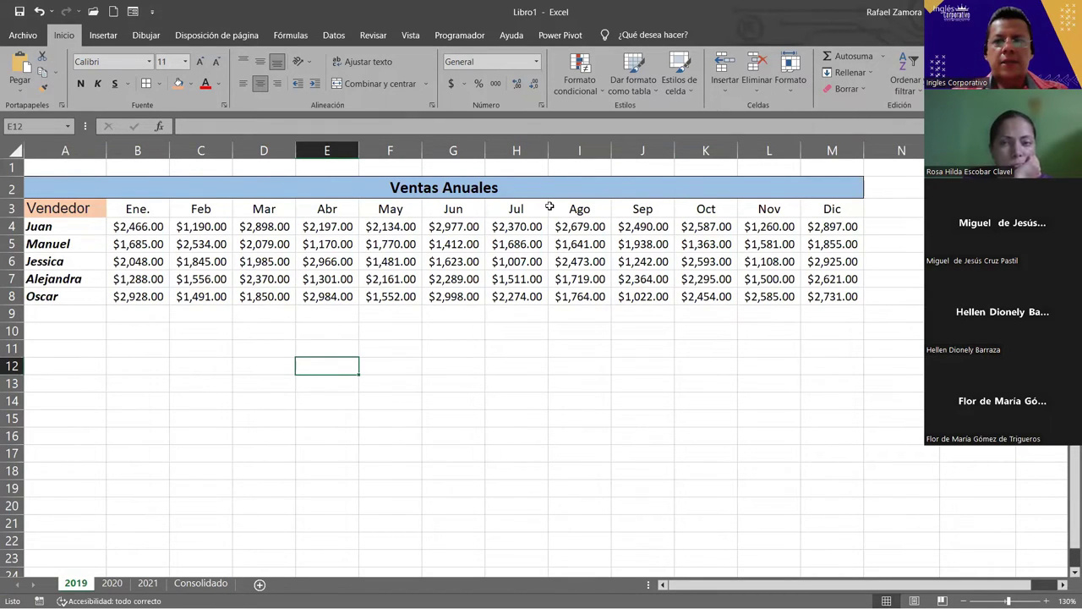
pyautogui.click(327, 294)
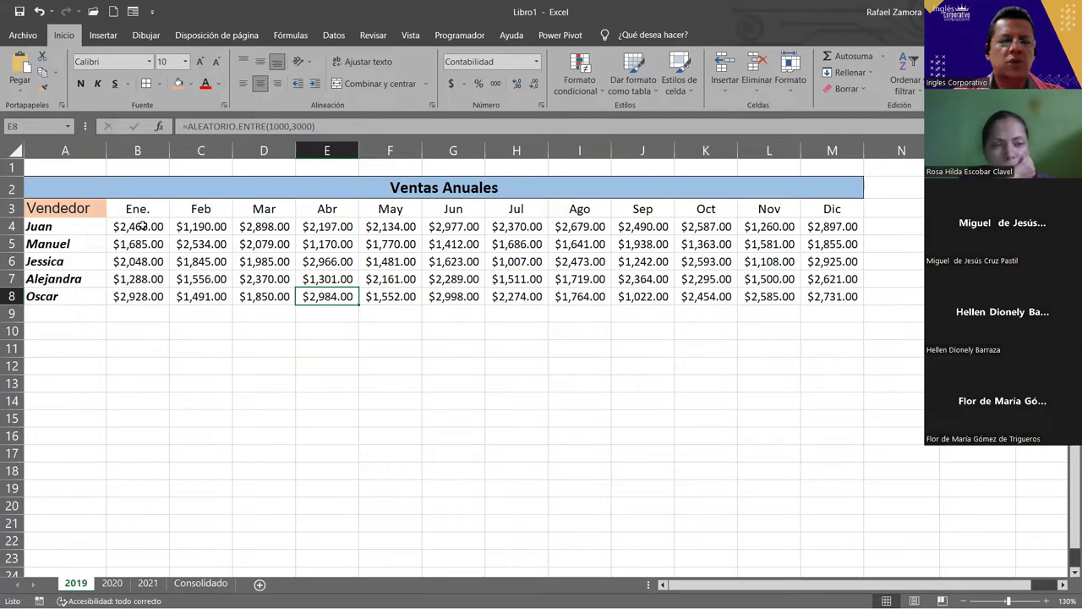
# Name the 2019 sheet's B4:D8 Ene–Mar sales block Trim1_19 via the Name Box.
pyautogui.moveTo(142, 224); pyautogui.dragTo(268, 294)
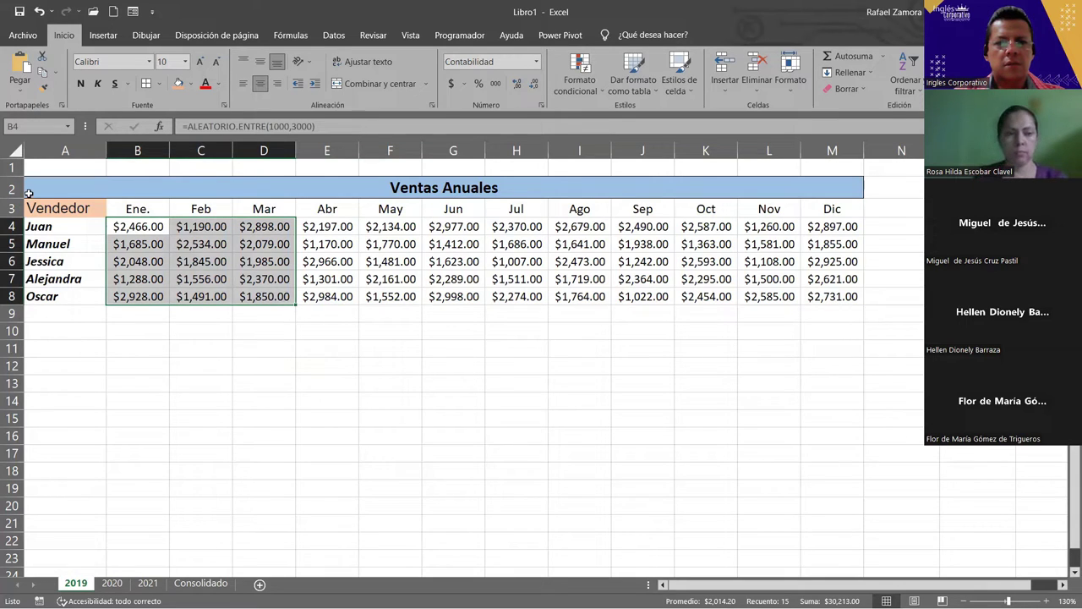
pyautogui.click(26, 126)
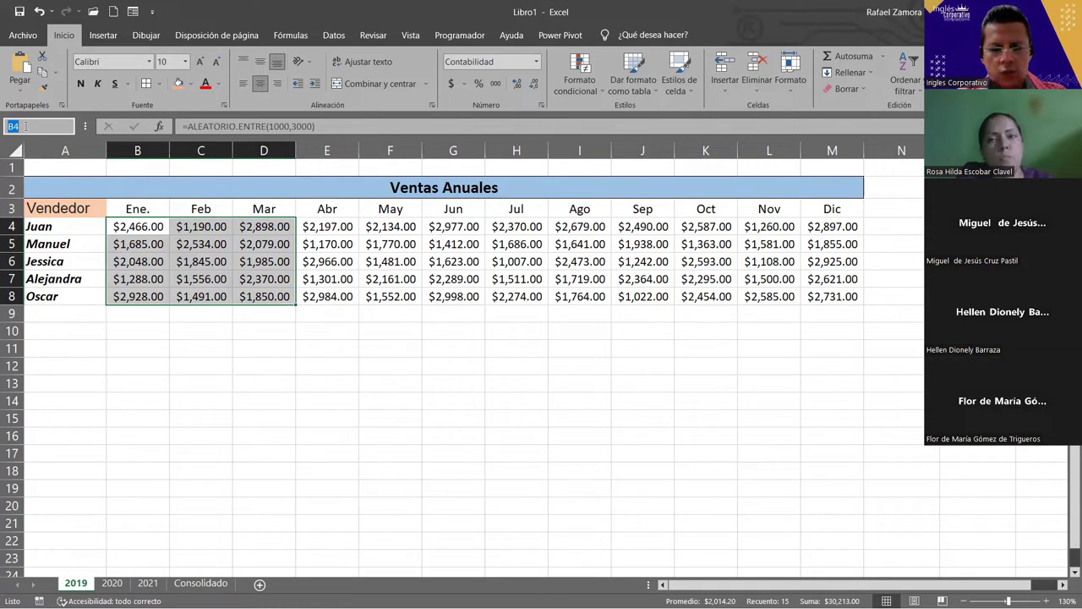
pyautogui.write('T')
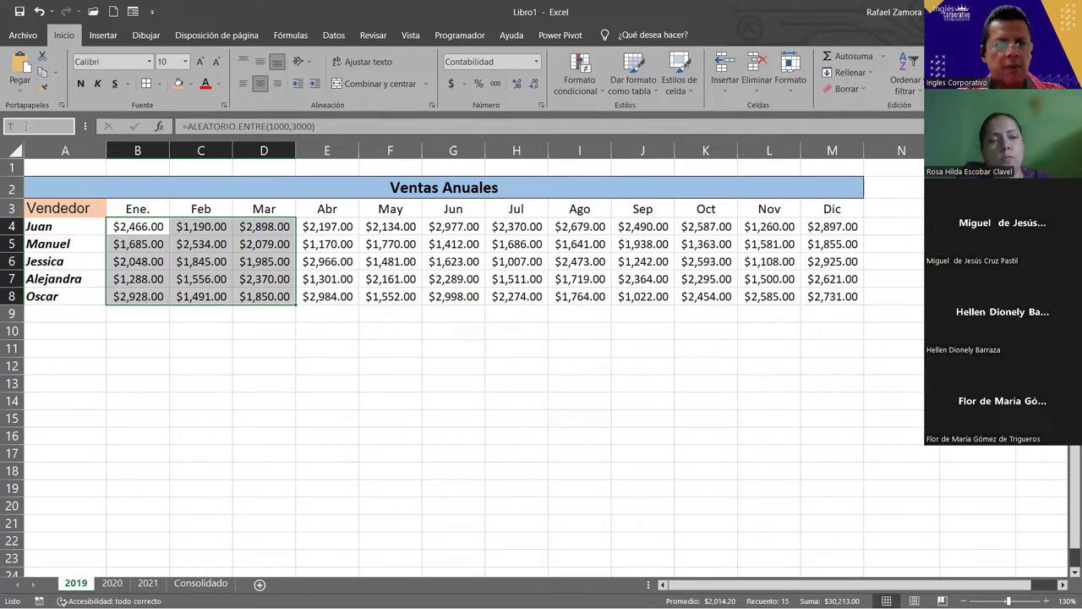
pyautogui.write('1')
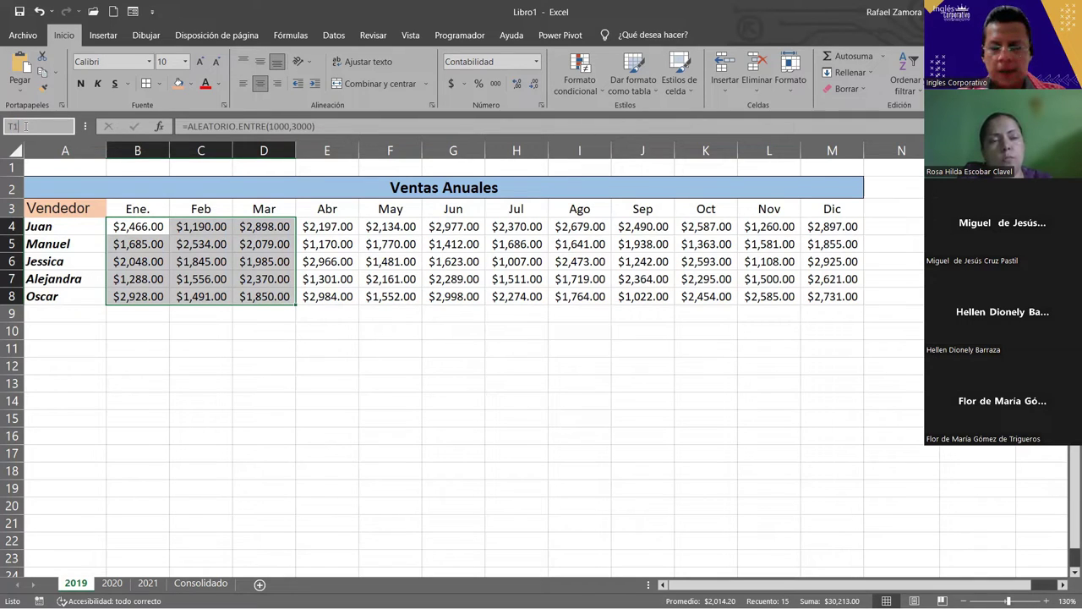
pyautogui.write('10')
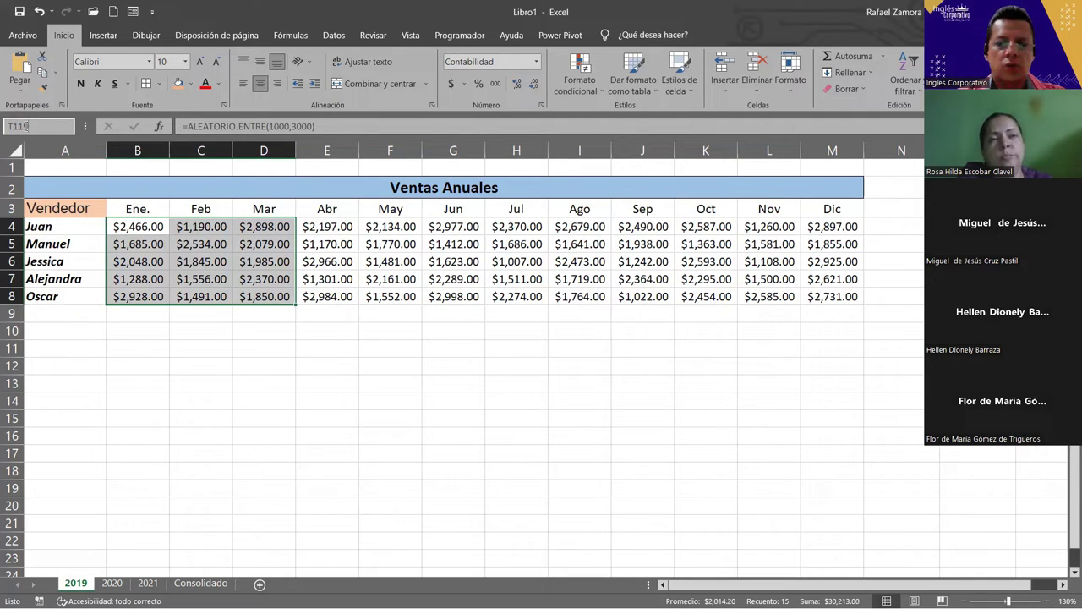
pyautogui.press('BackSpace')
pyautogui.press('BackSpace')
pyautogui.press('BackSpace')
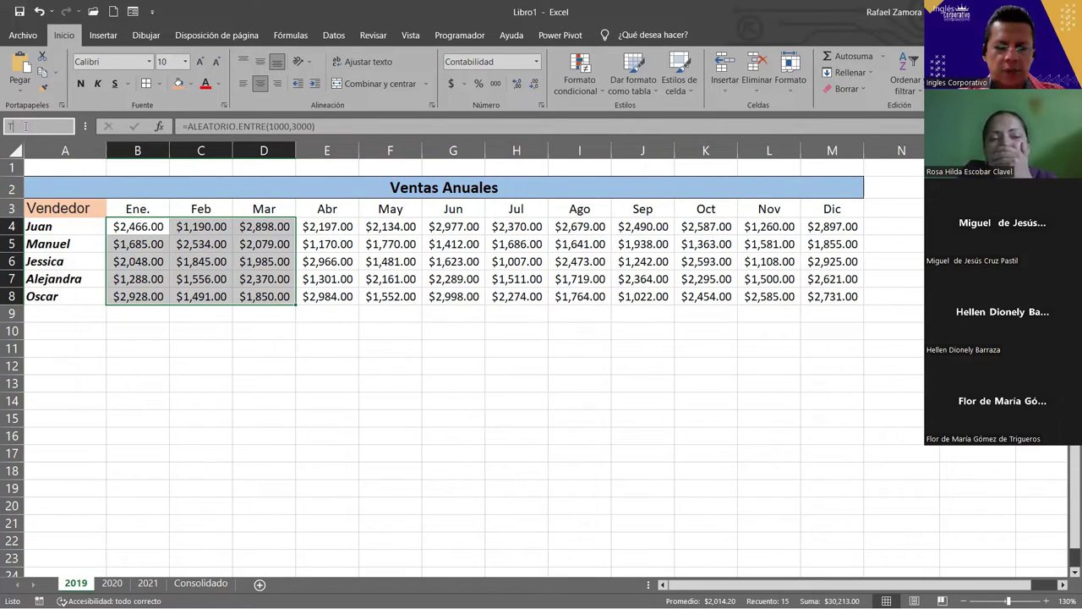
pyautogui.write('rim')
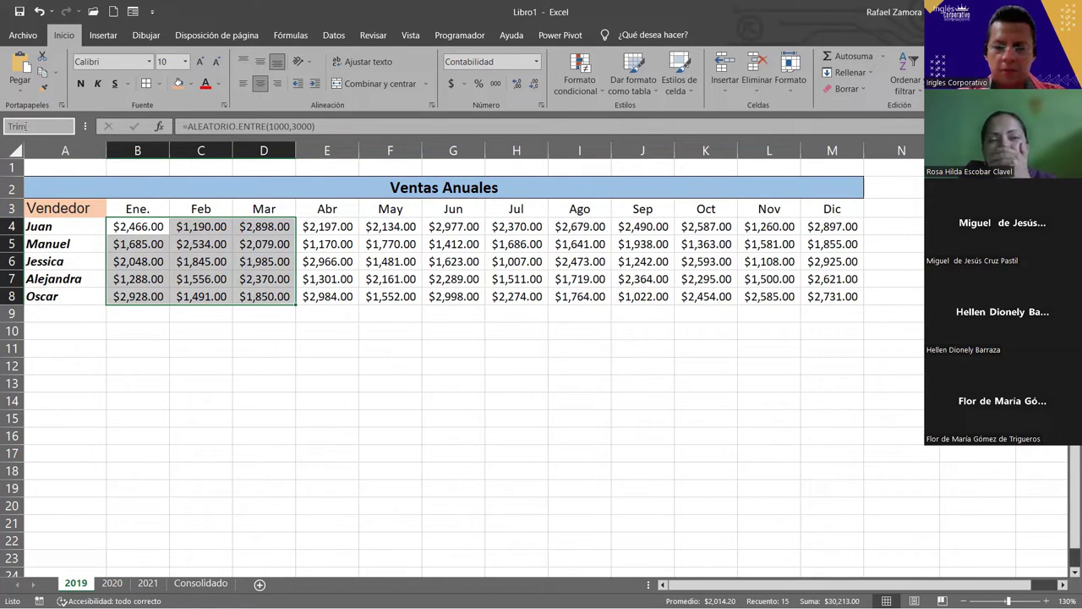
pyautogui.write('19')
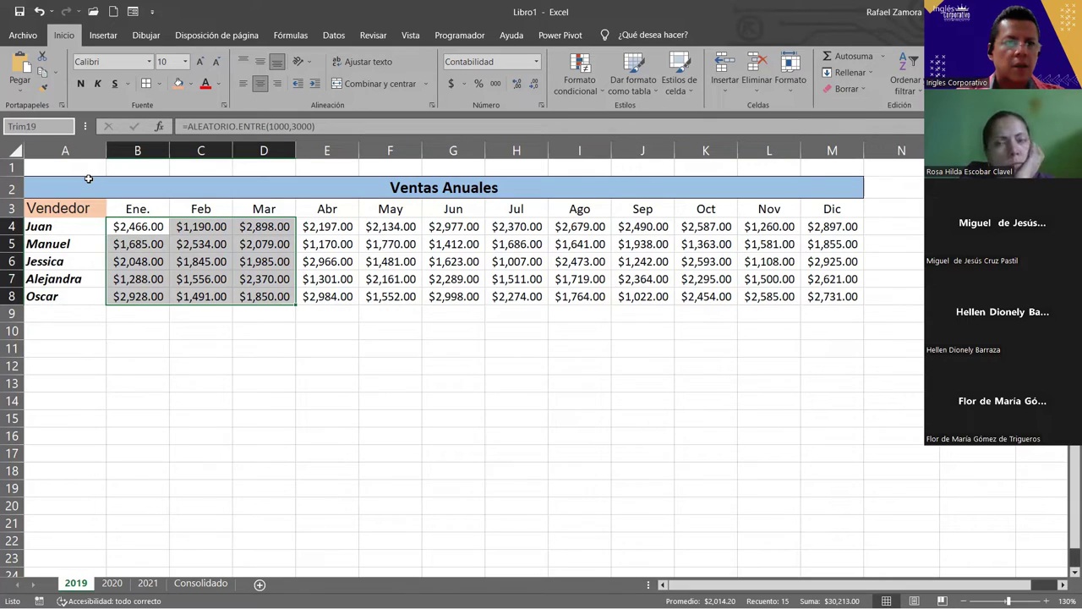
pyautogui.write('1')
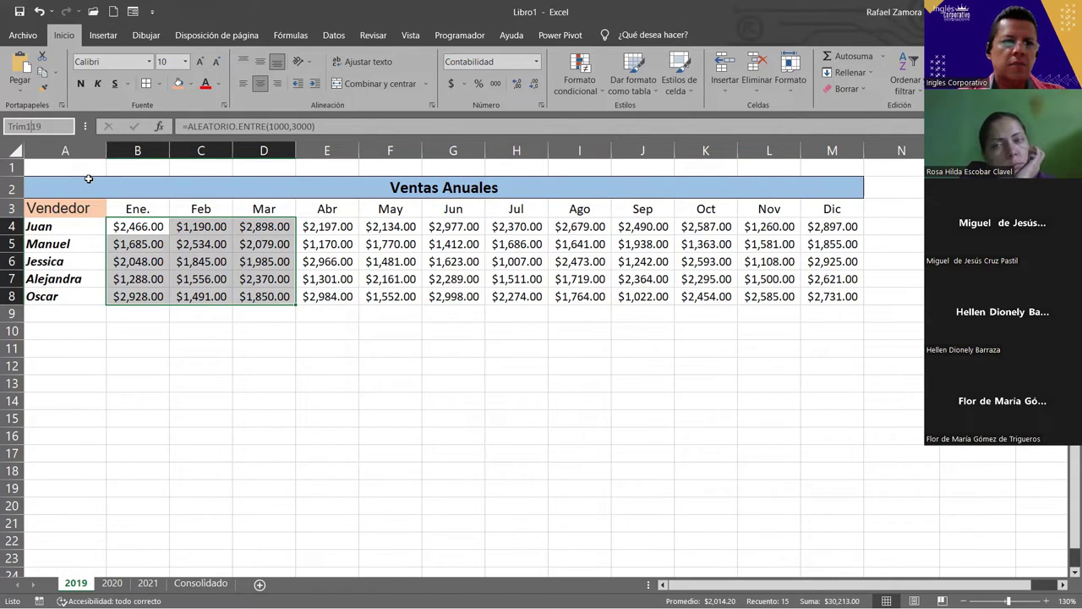
pyautogui.write('_')
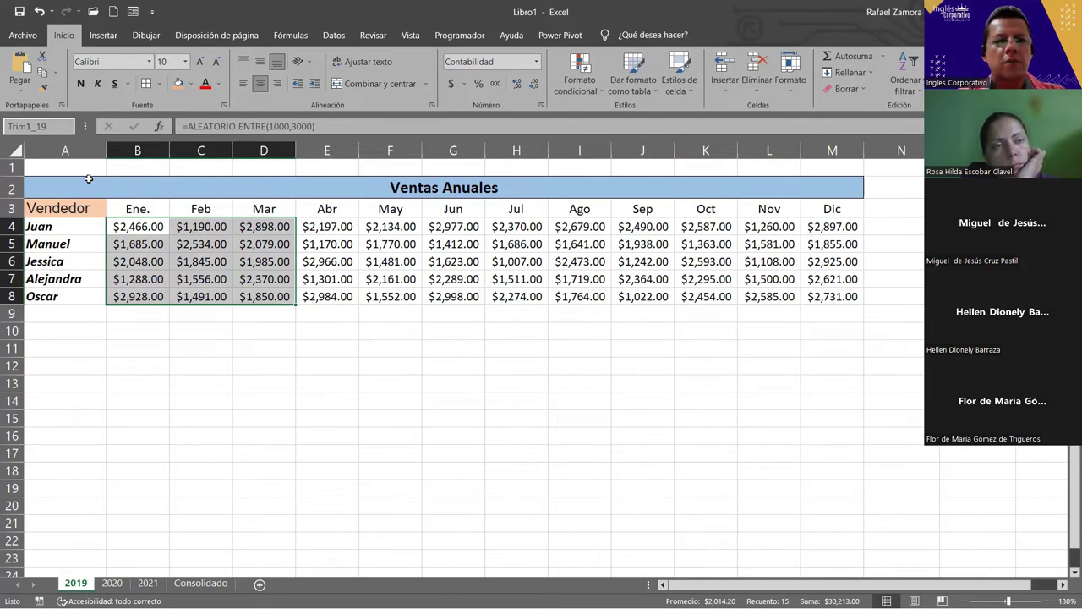
pyautogui.press('Return')
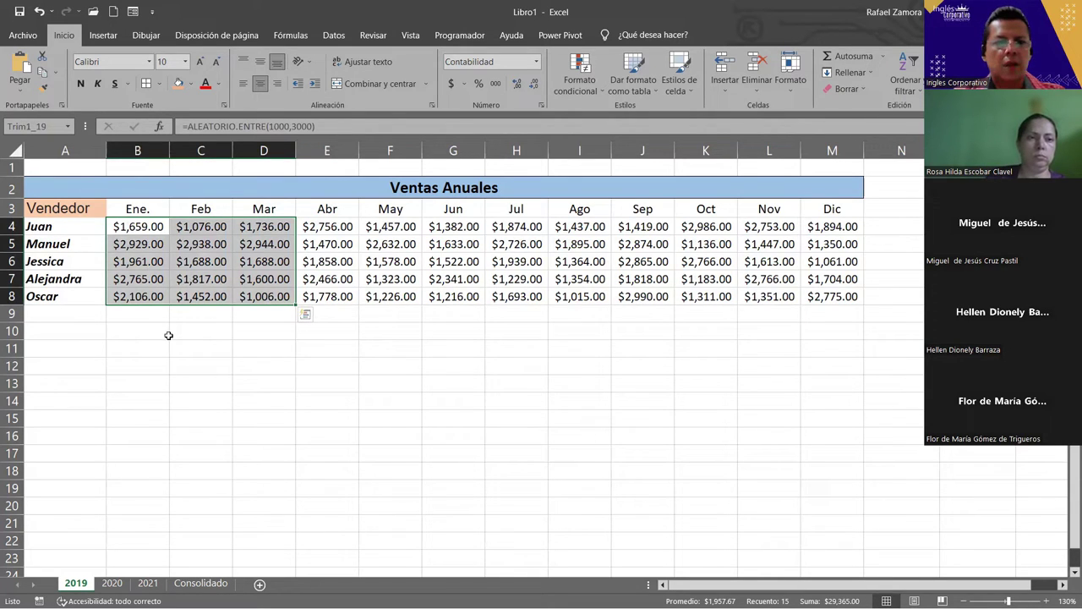
# Name the 2020 sheet's B4:D8 Ene–Mar sales block Trim1_20.
pyautogui.click(112, 583)
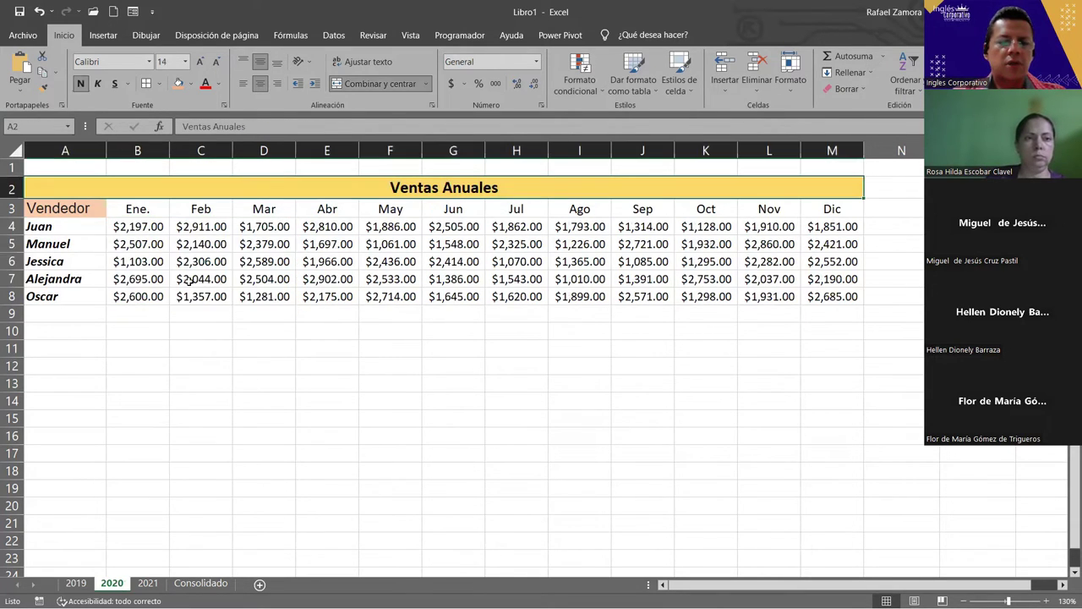
pyautogui.moveTo(131, 223); pyautogui.dragTo(289, 296)
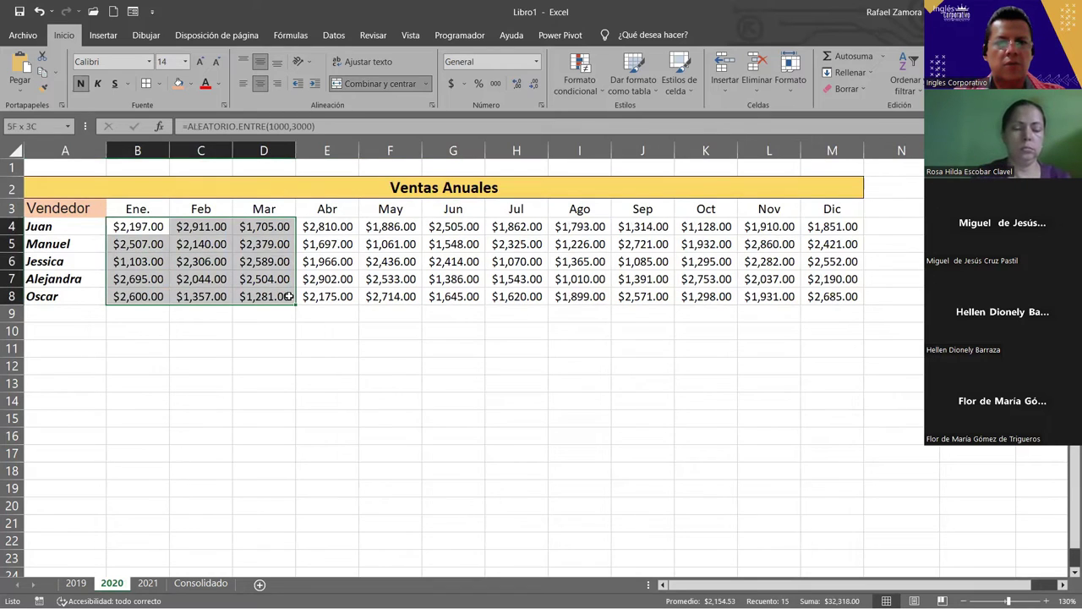
pyautogui.click(35, 125)
pyautogui.write('T')
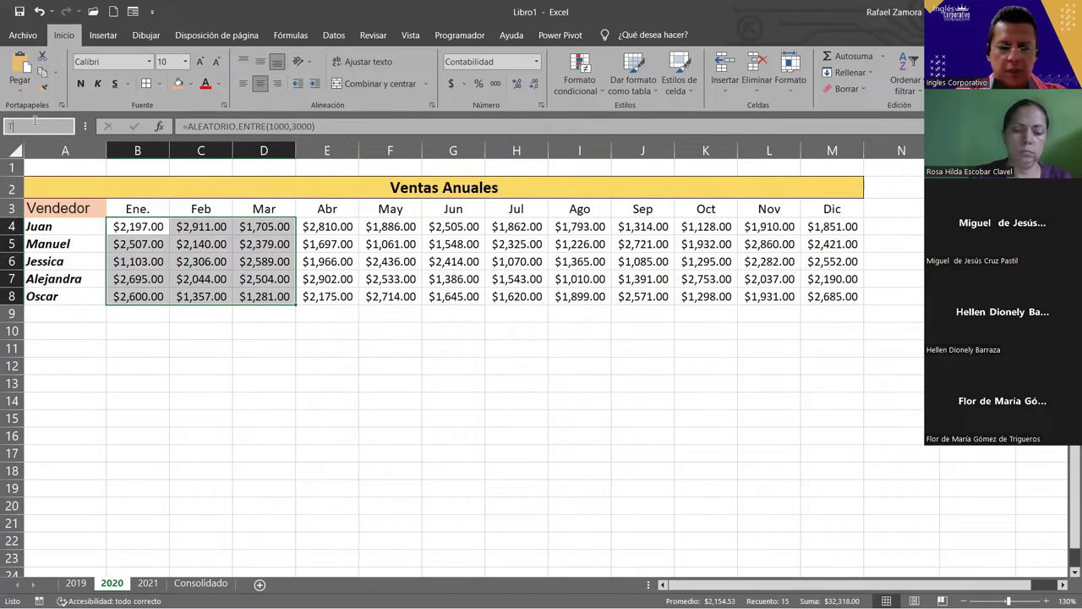
pyautogui.write('rim1')
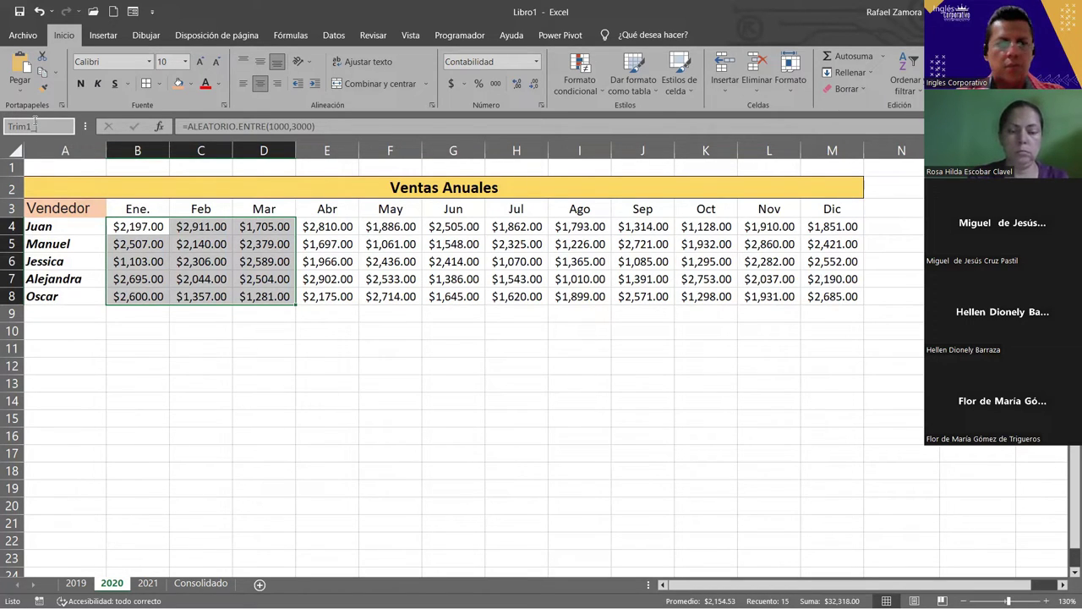
pyautogui.write('_20')
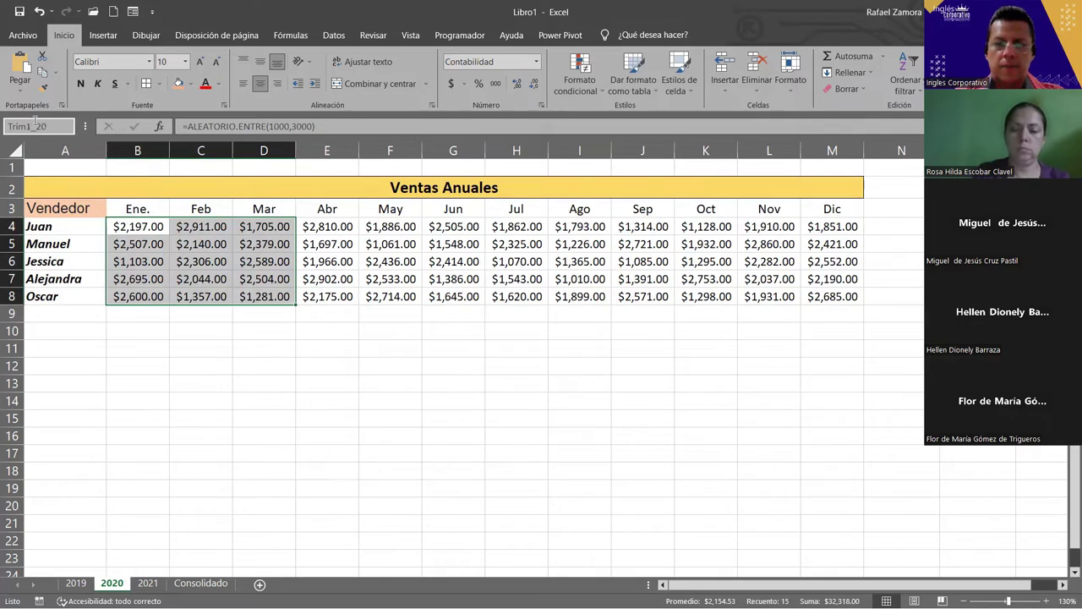
pyautogui.press('Return')
# Name the 2021 sheet's B4:D8 Ene–Mar sales block Trim1_22.
pyautogui.click(76, 583)
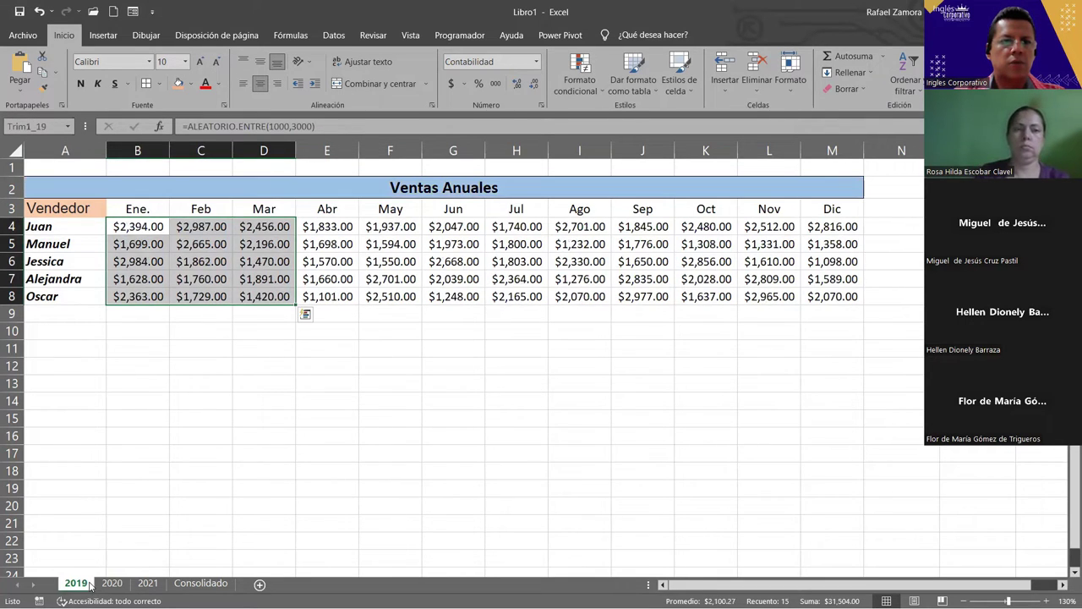
pyautogui.click(108, 585)
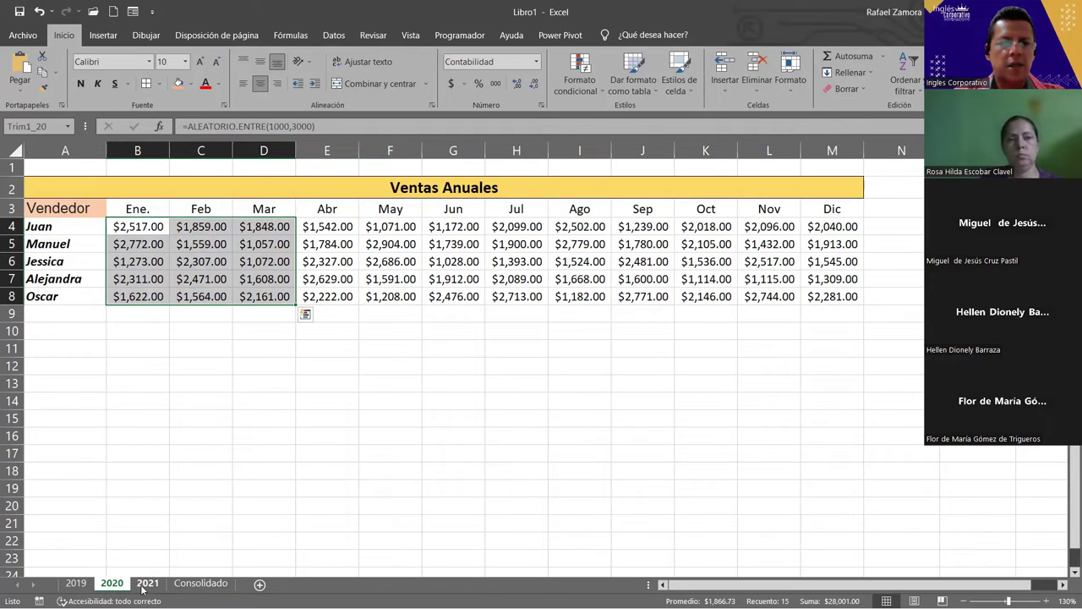
pyautogui.click(145, 585)
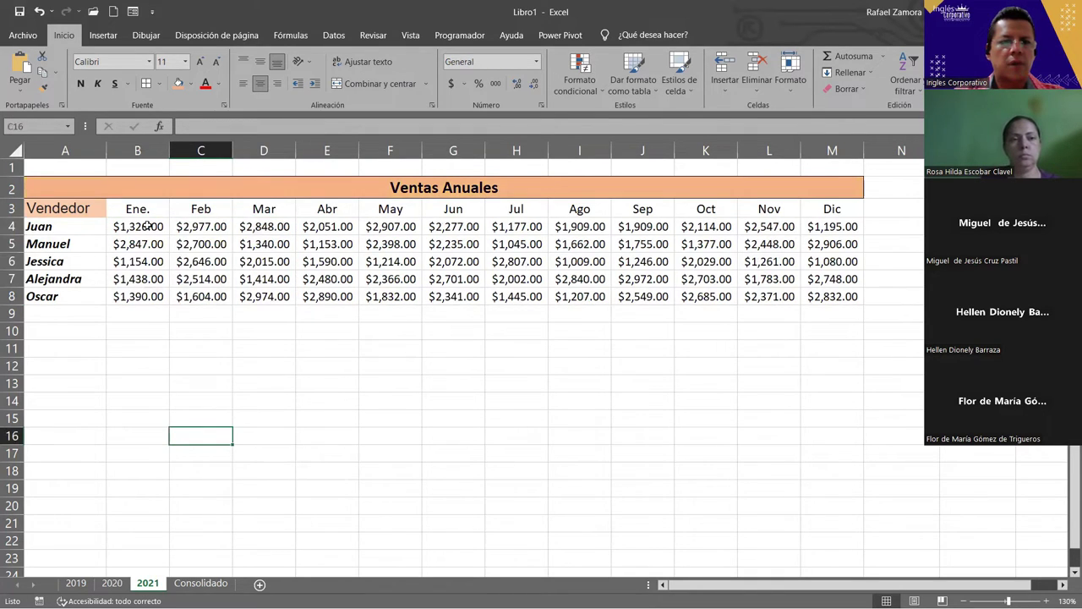
pyautogui.moveTo(139, 225); pyautogui.dragTo(284, 296)
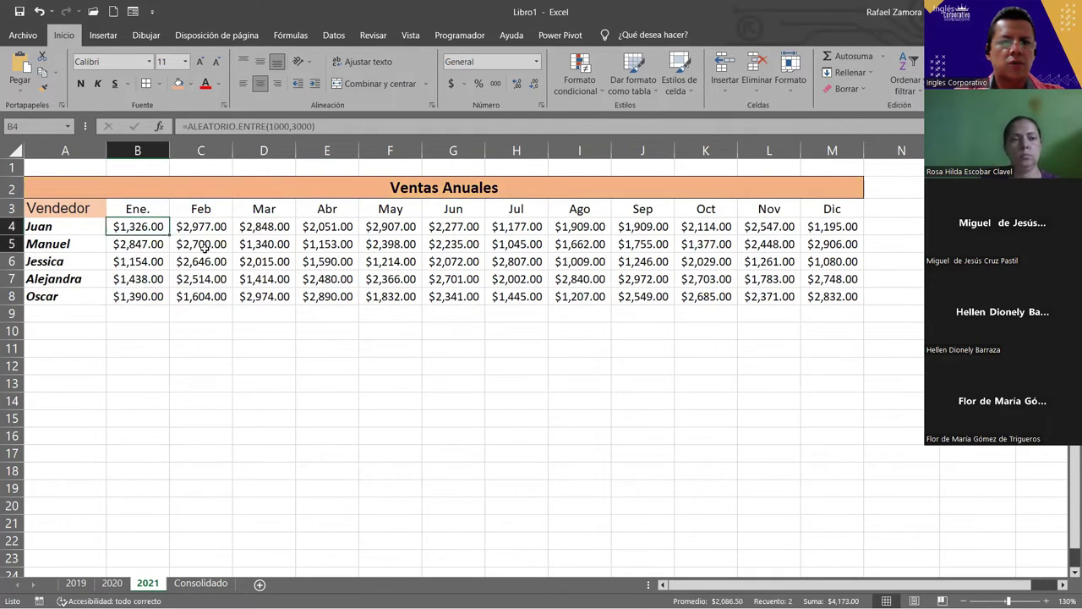
pyautogui.click(39, 128)
pyautogui.write('Tr')
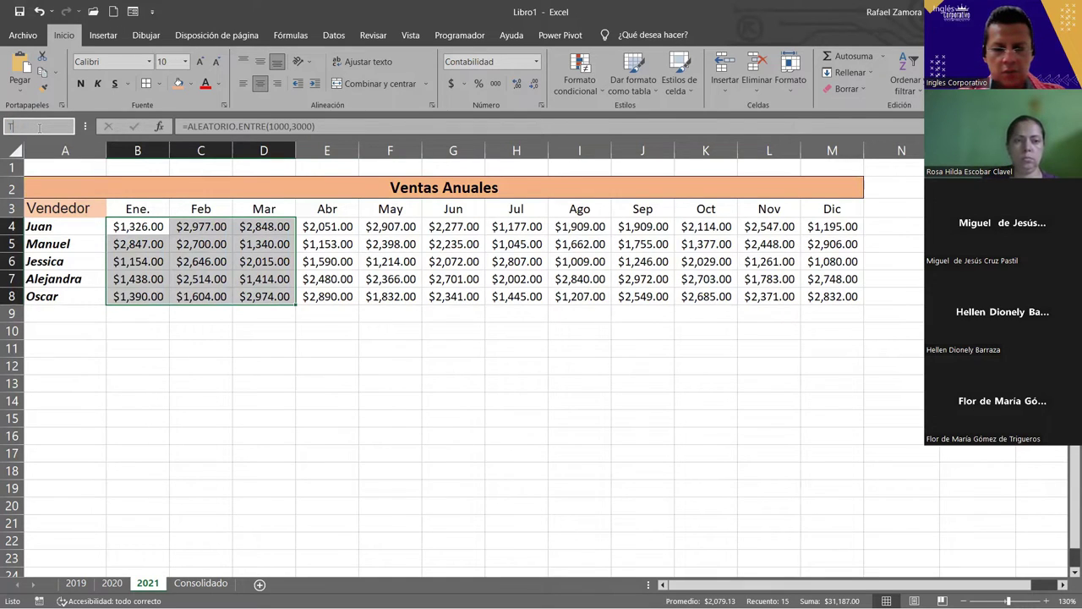
pyautogui.write('im1')
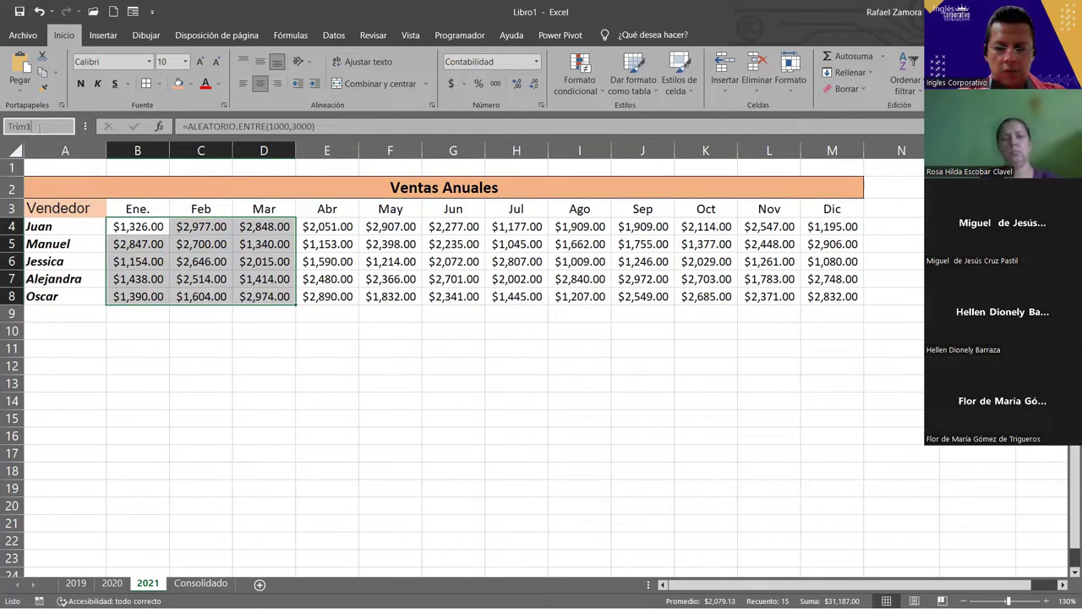
pyautogui.write('_')
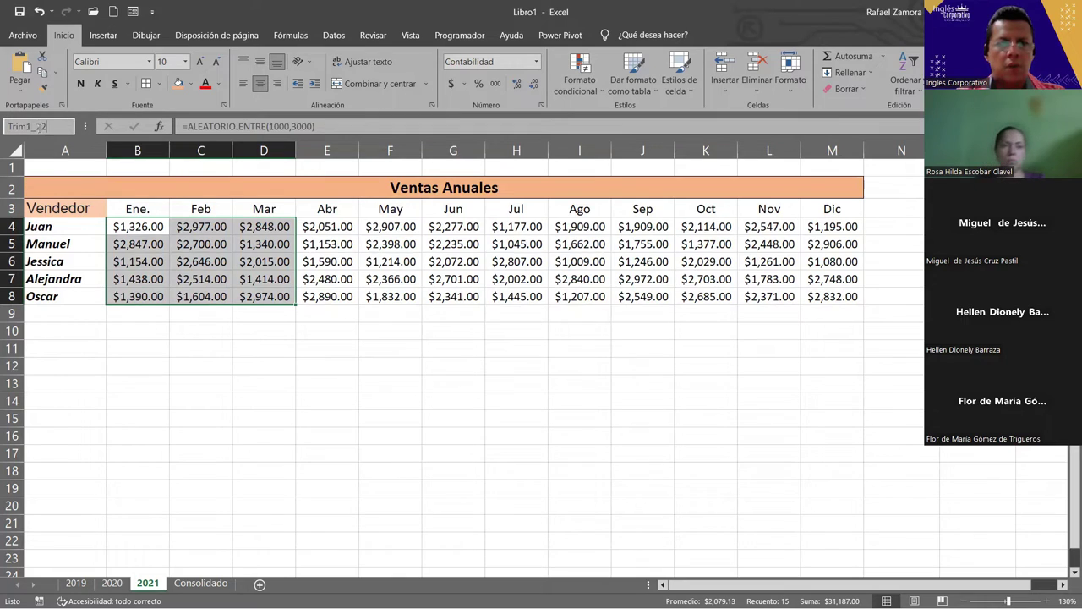
pyautogui.write('22')
pyautogui.press('Return')
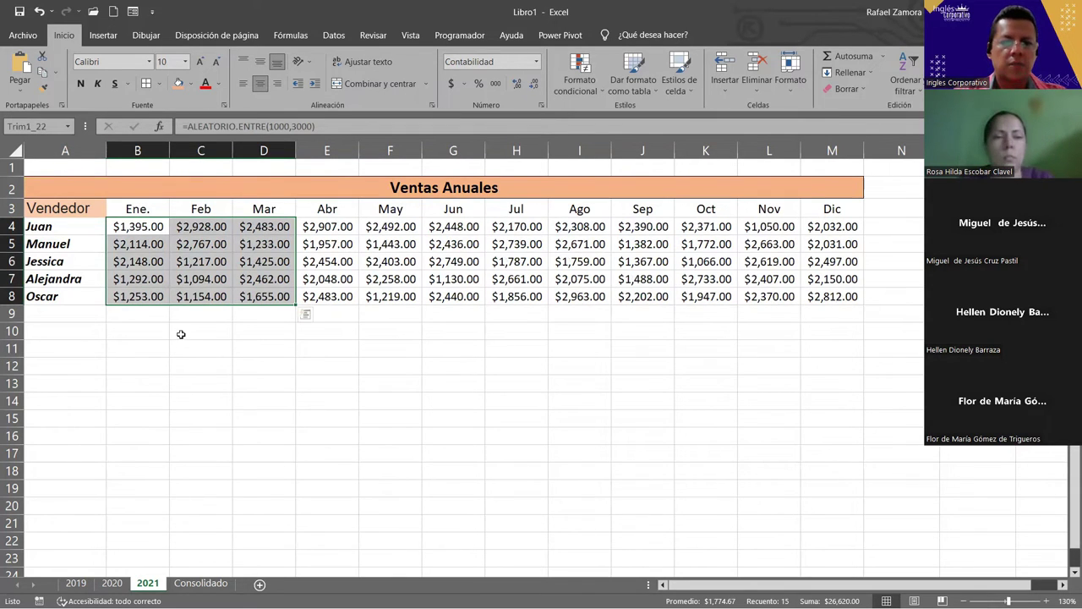
# Review the 2019, 2020 and 2021 sheets, ending on 2021 with nothing selected.
pyautogui.hotkey('ctrl', 'pageup')
pyautogui.hotkey('ctrl', 'pageup')
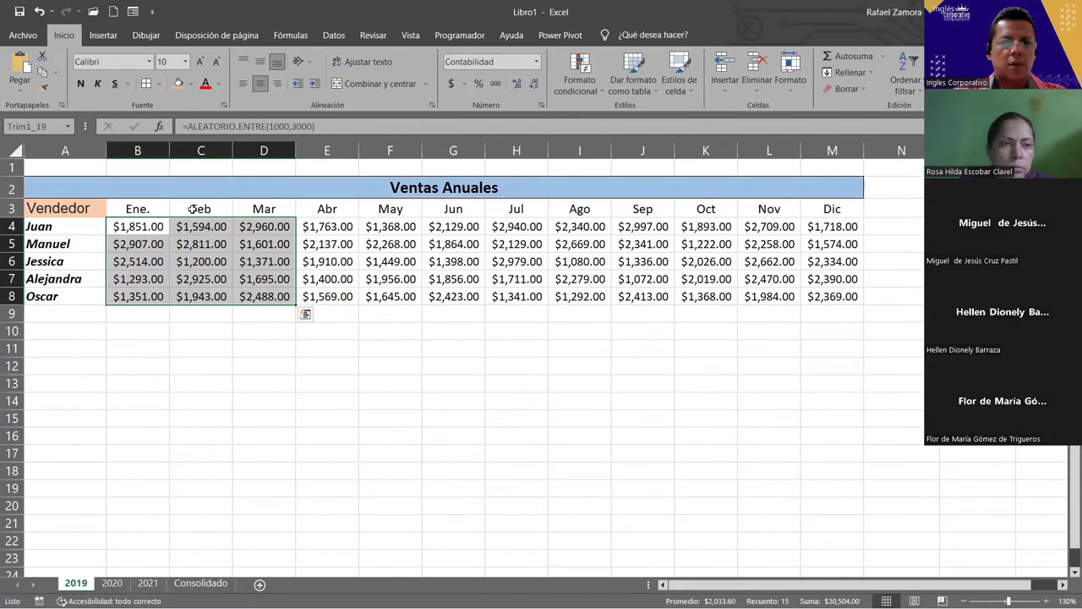
pyautogui.click(112, 584)
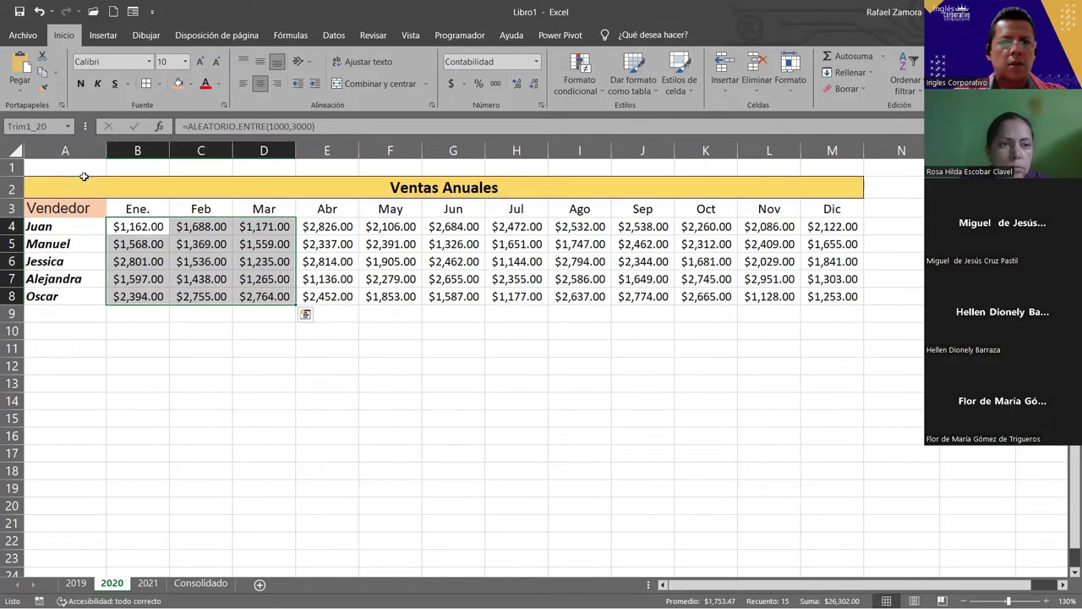
pyautogui.click(148, 583)
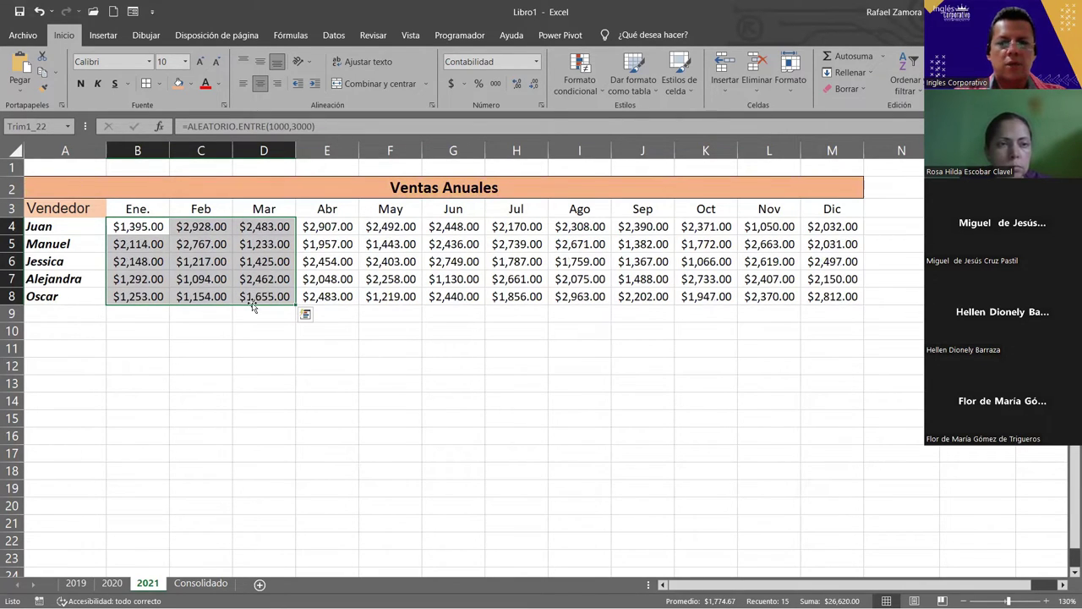
pyautogui.click(243, 336)
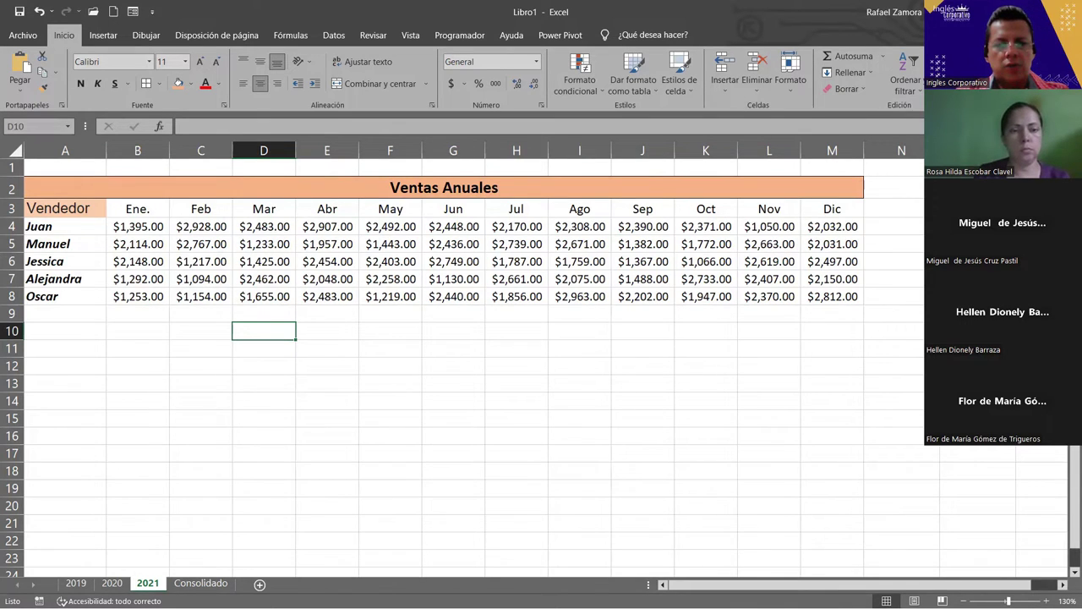
# On Consolidado, enter a bold 'Ventas Trimestre 1' heading in D2 and widen column D.
pyautogui.click(198, 585)
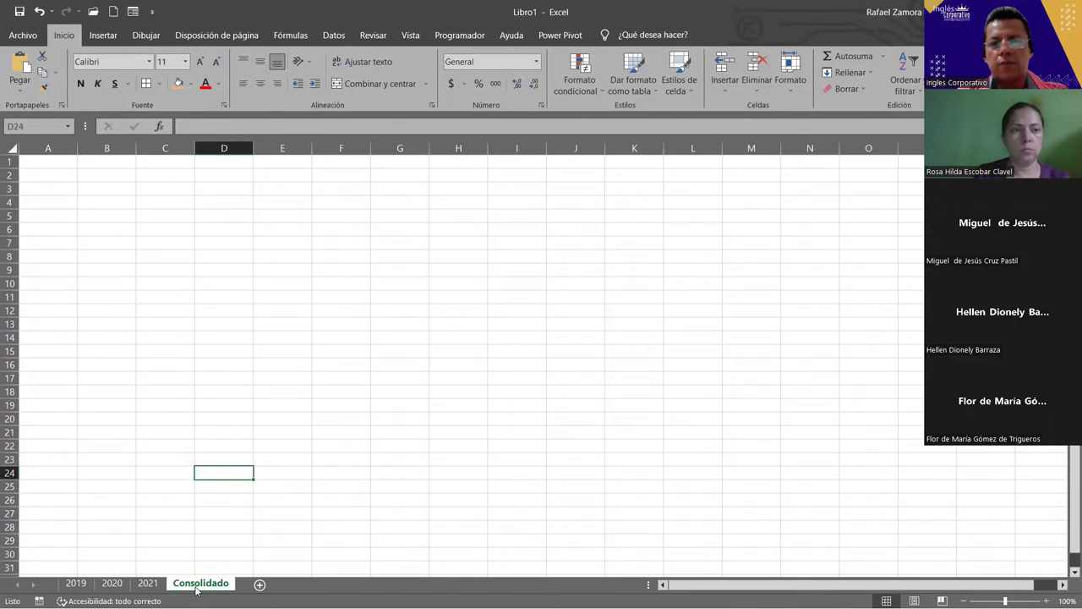
pyautogui.click(239, 178)
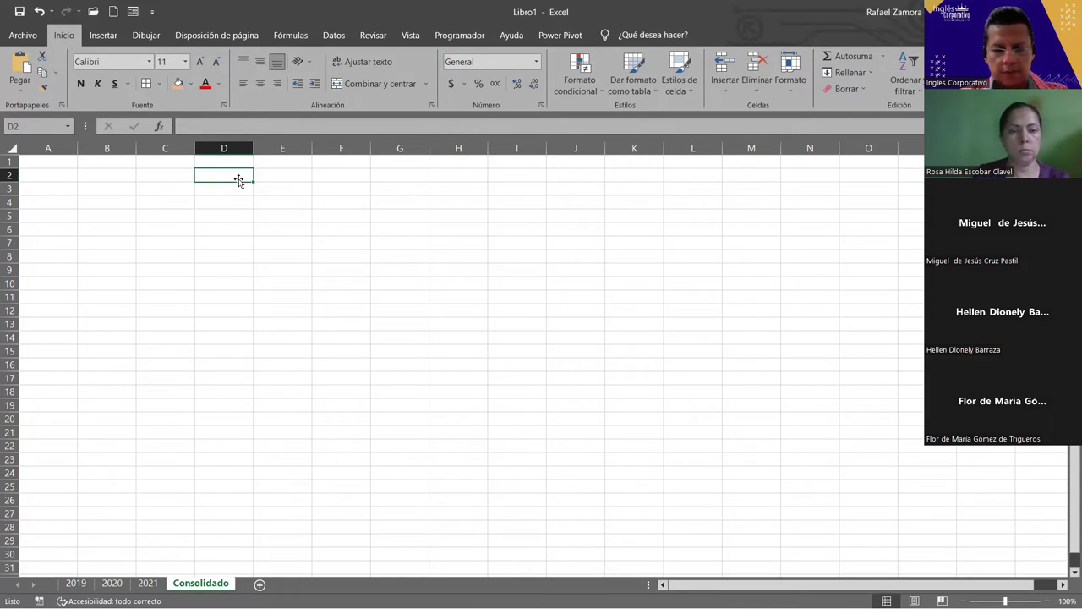
pyautogui.write('=')
pyautogui.press('BackSpace')
pyautogui.write('V')
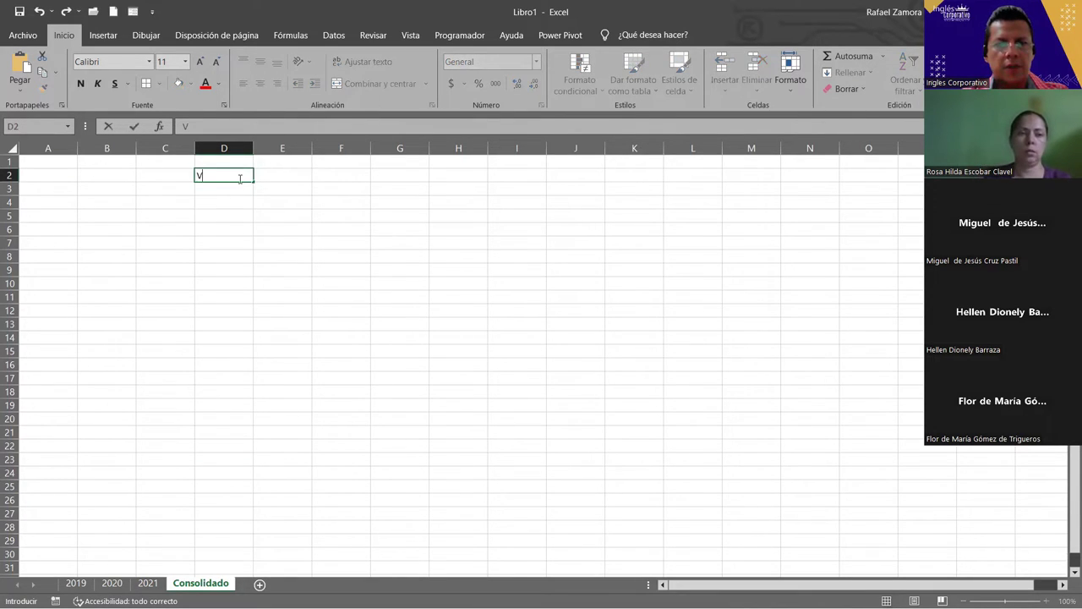
pyautogui.write('entas ')
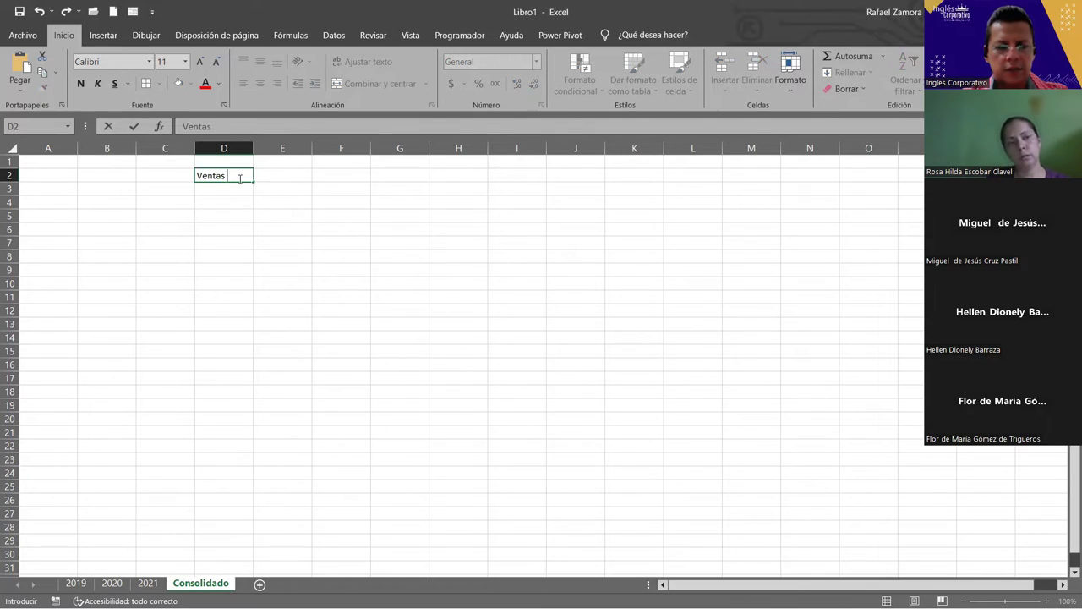
pyautogui.write('Trimestre')
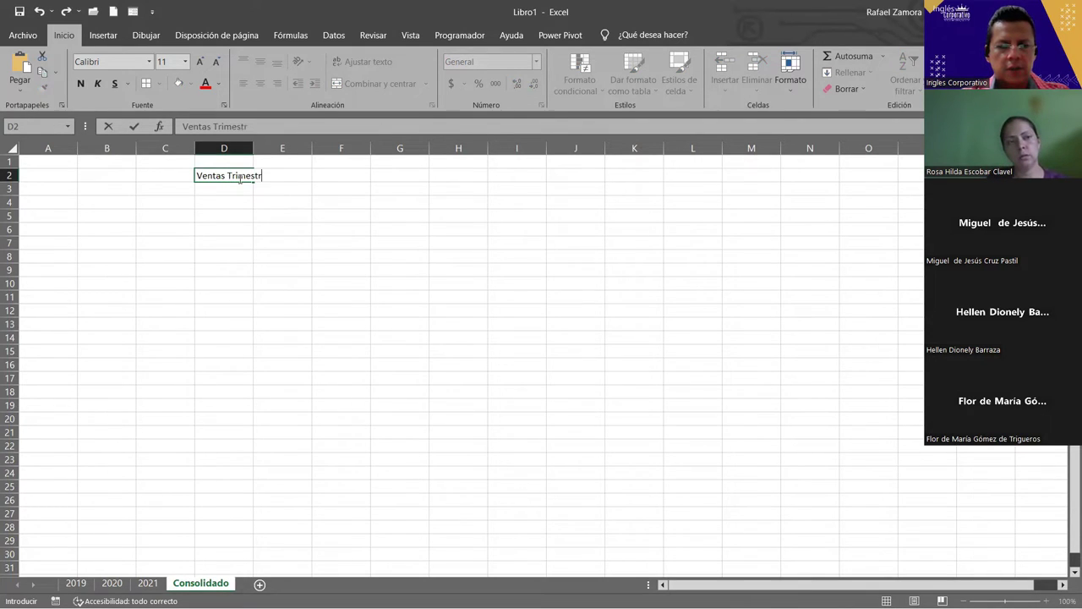
pyautogui.write(' 1')
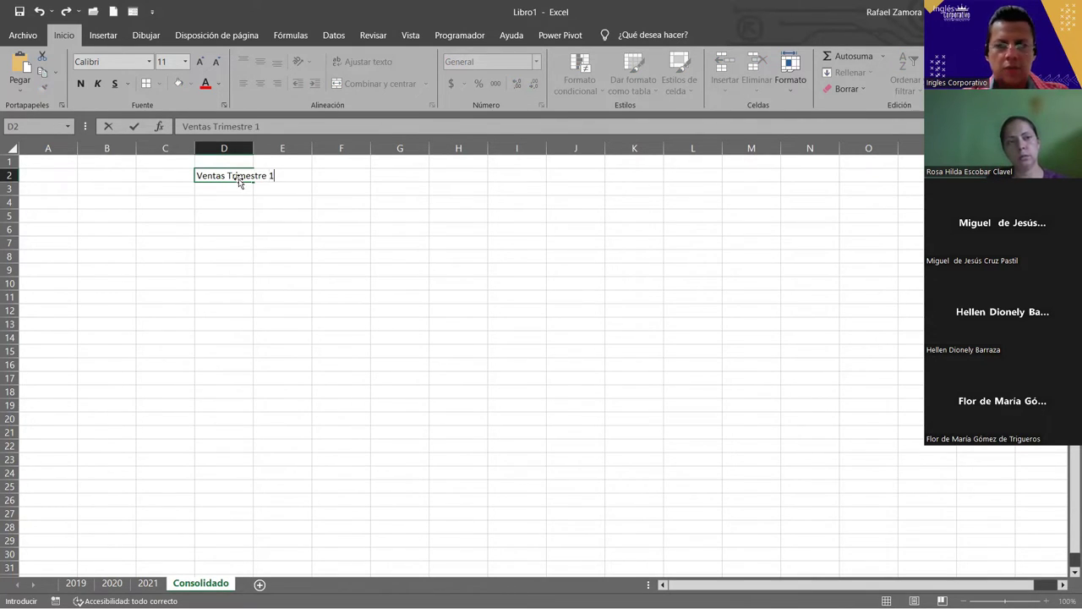
pyautogui.press('Return')
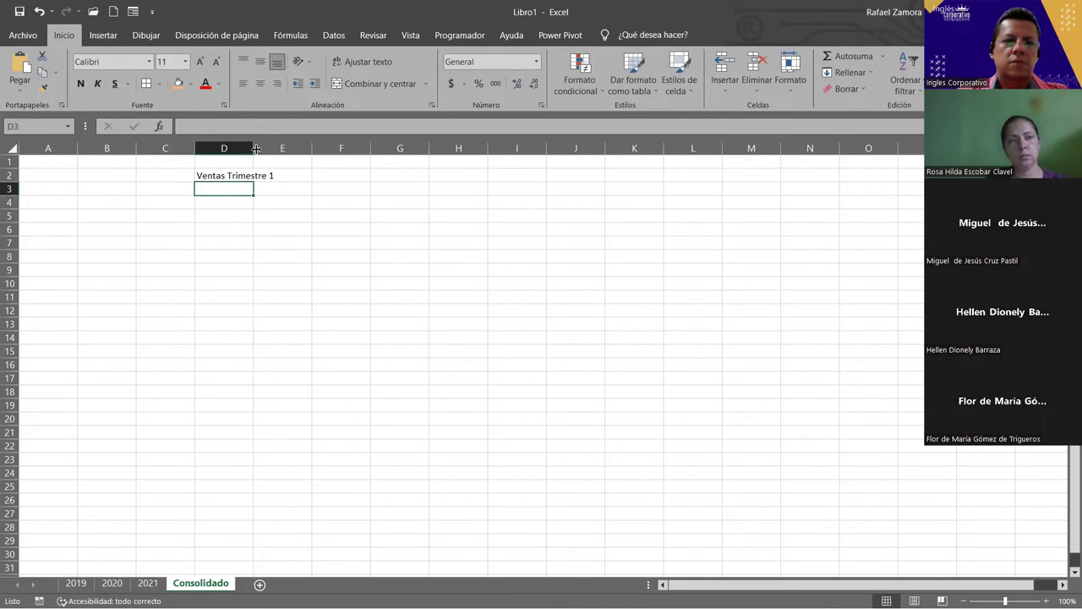
pyautogui.moveTo(256, 148); pyautogui.dragTo(278, 240)
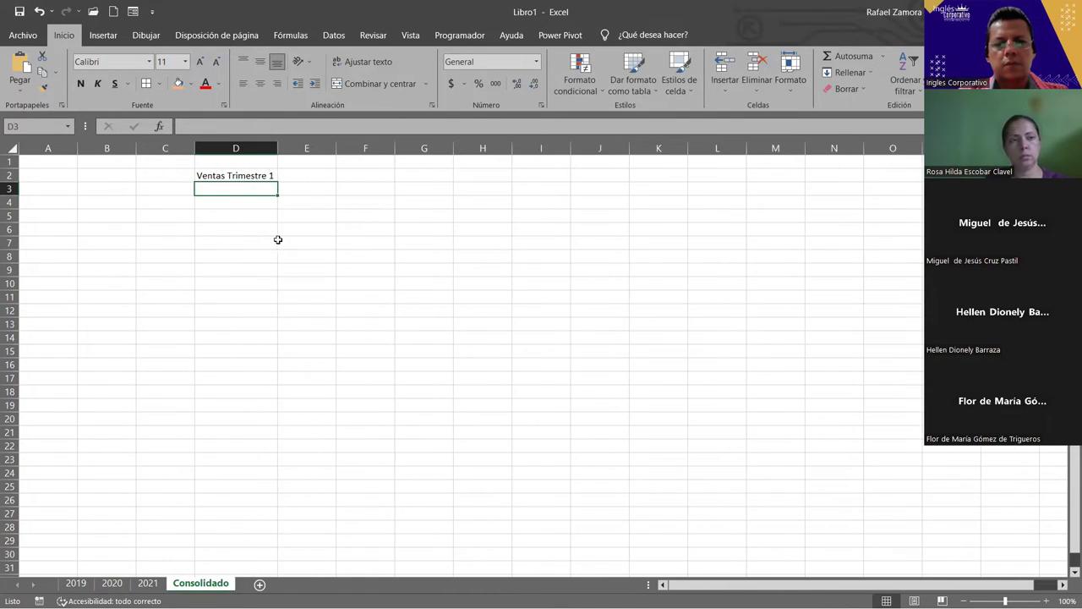
pyautogui.click(245, 176)
pyautogui.hotkey('ctrl', 'n')
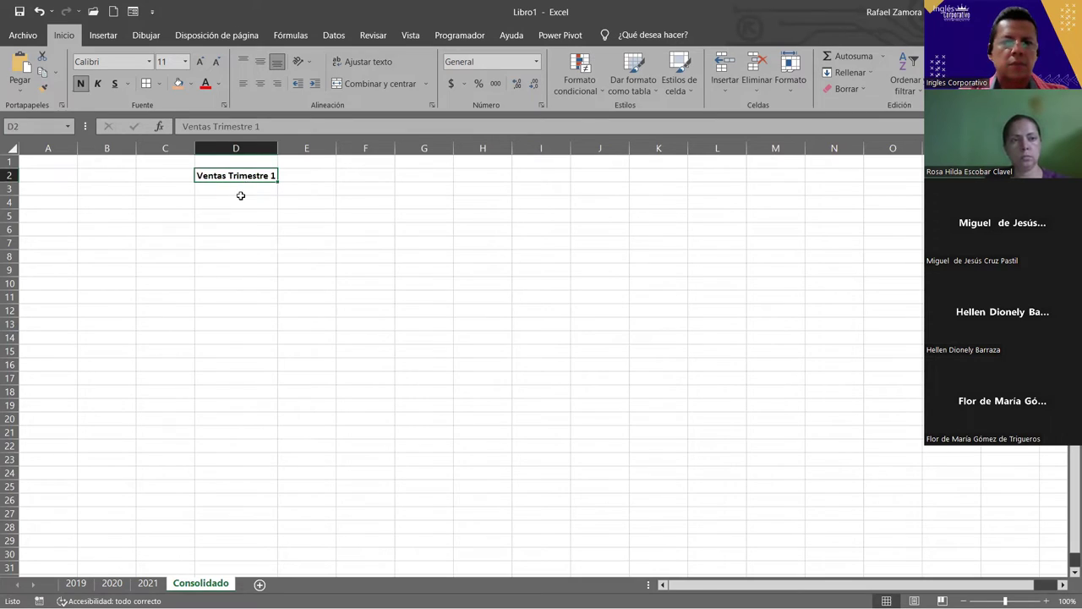
pyautogui.click(241, 198)
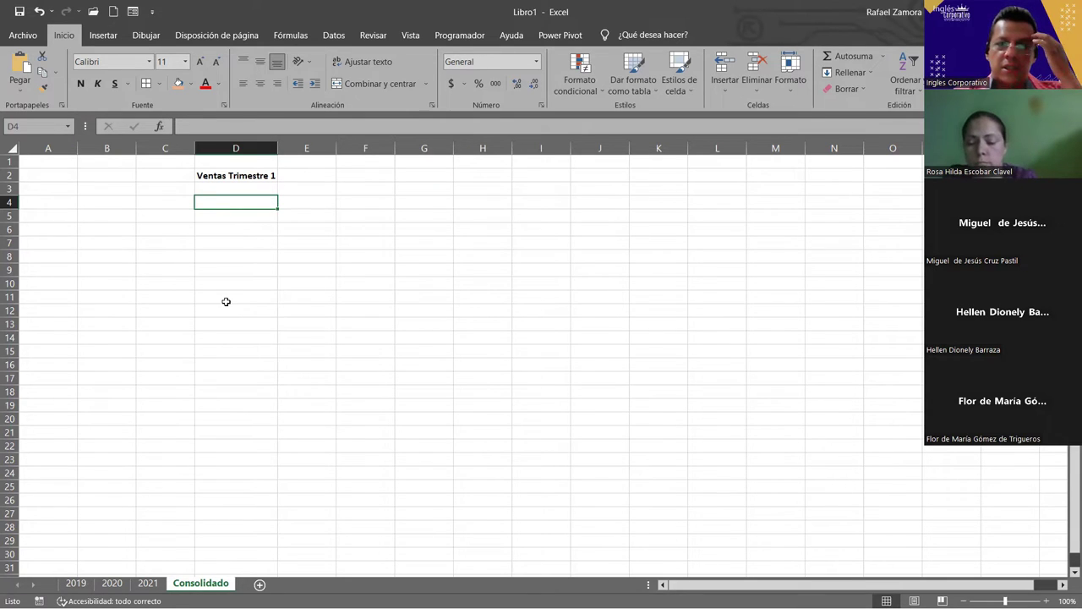
# Start a SUMA formula in D4 with the 2019 range B4:D8 (Trim1_19).
pyautogui.write('=')
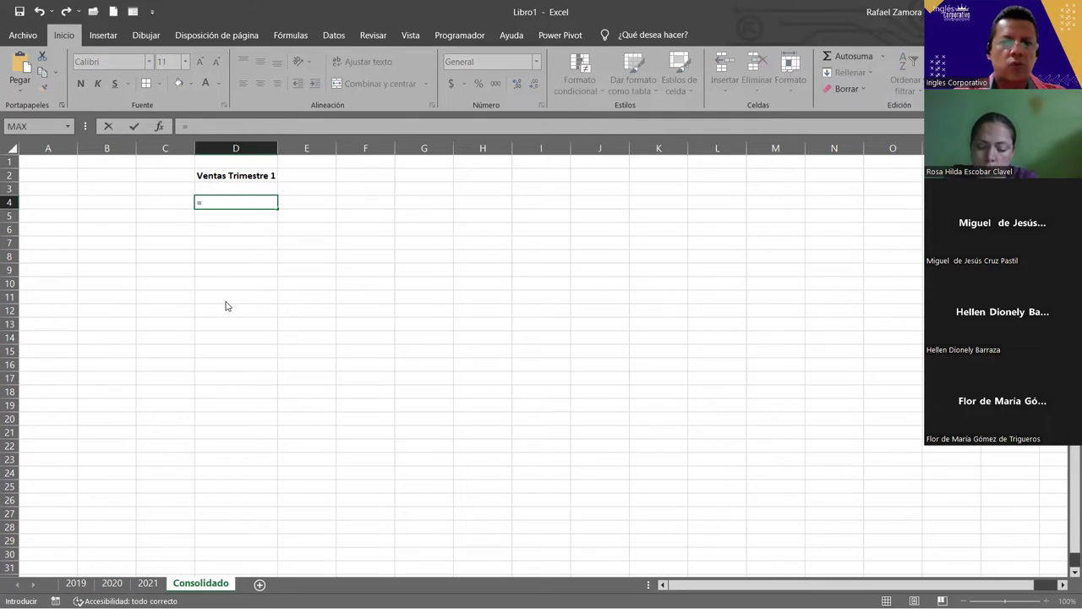
pyautogui.write('suma')
pyautogui.press('Tab')
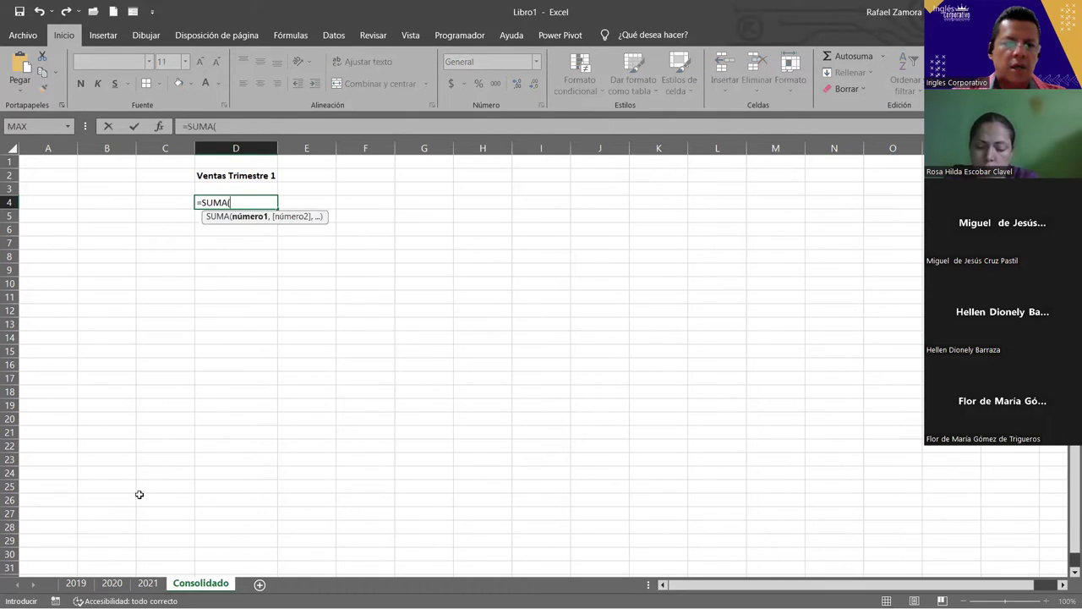
pyautogui.click(75, 583)
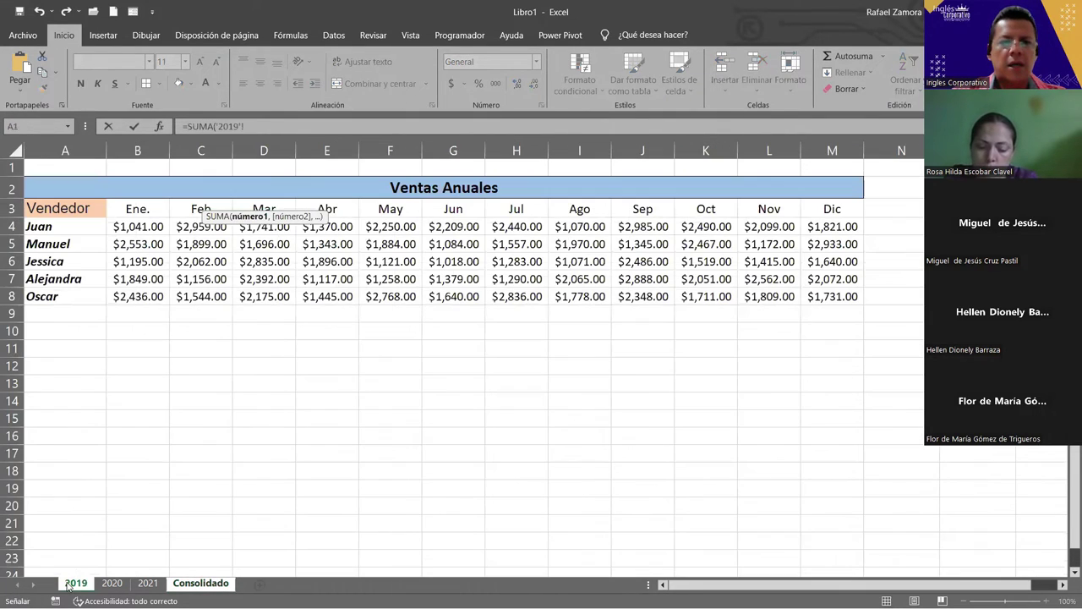
pyautogui.click(139, 227)
pyautogui.keyDown('shift'); pyautogui.click(289, 296); pyautogui.keyUp('shift')
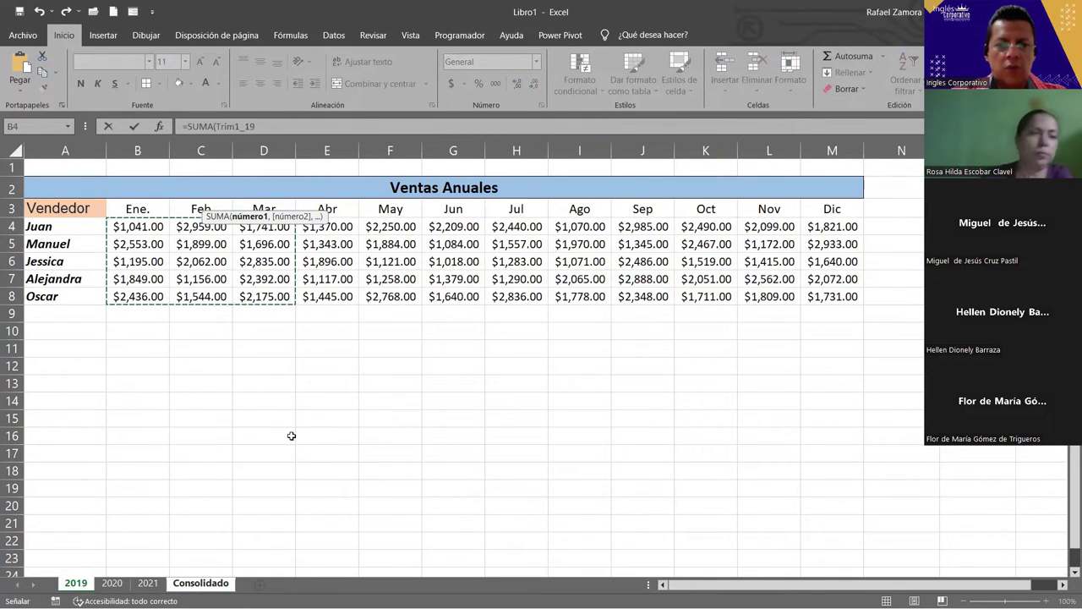
pyautogui.write(',')
# Add Trim1_20 and Trim1_22 from 2020 and 2021 and enter the formula, totalling 90511.
pyautogui.click(112, 583)
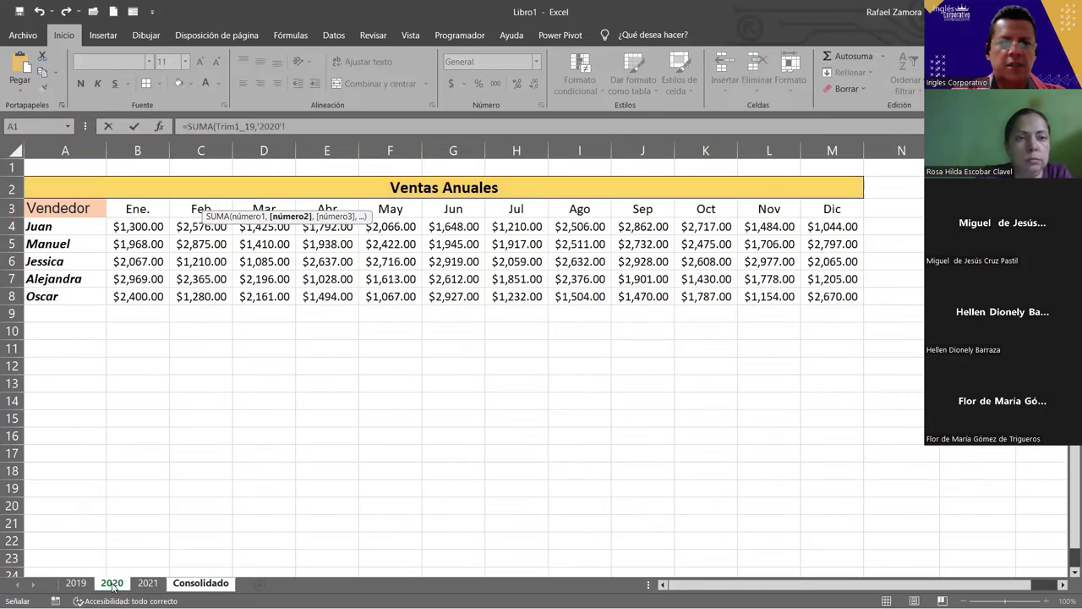
pyautogui.click(148, 226)
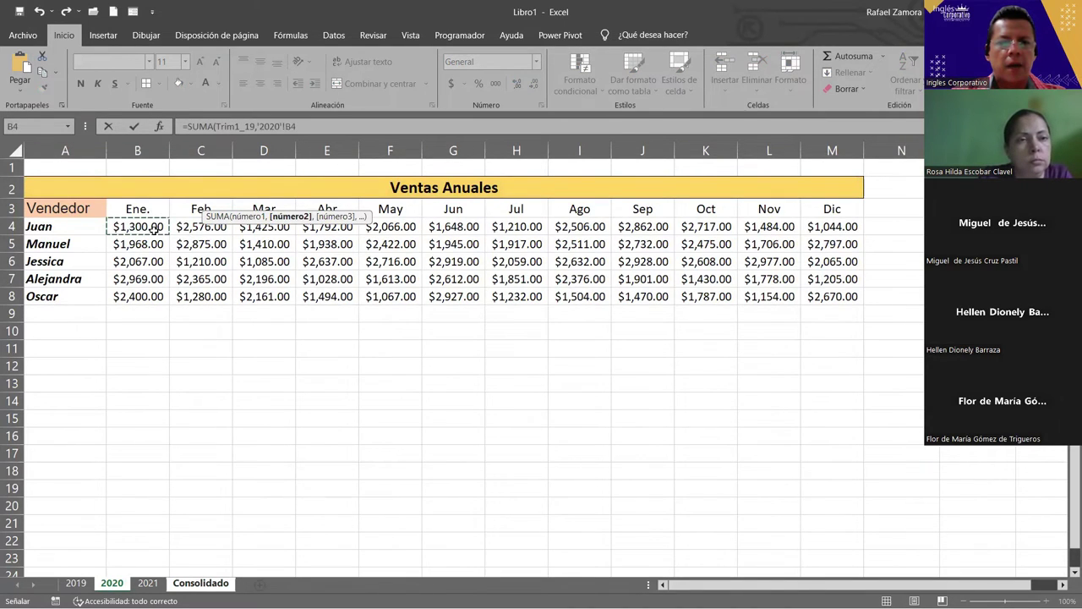
pyautogui.moveTo(148, 227); pyautogui.dragTo(278, 293)
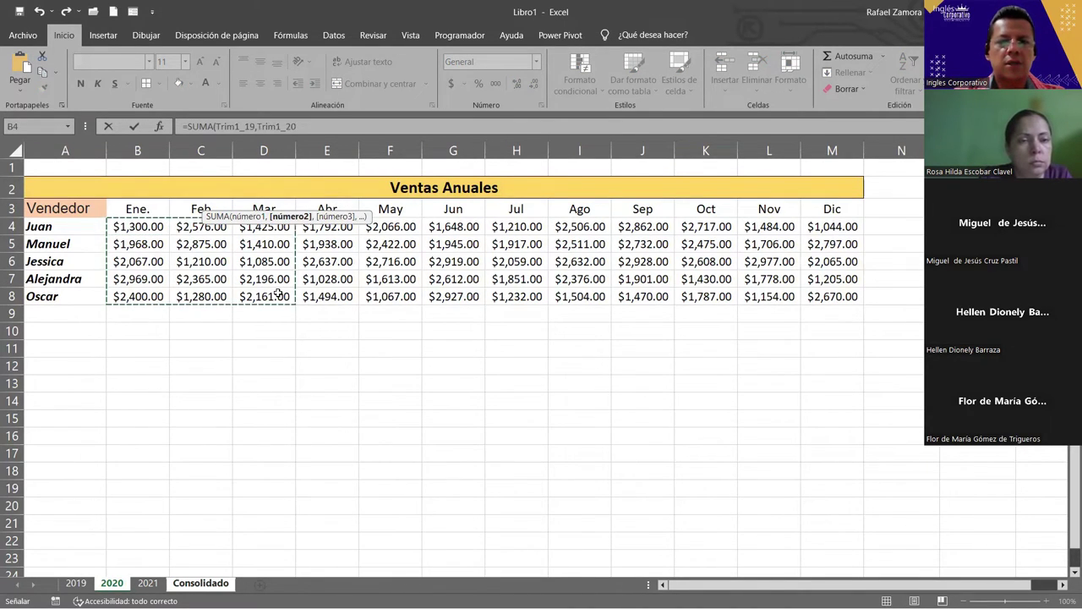
pyautogui.write(',')
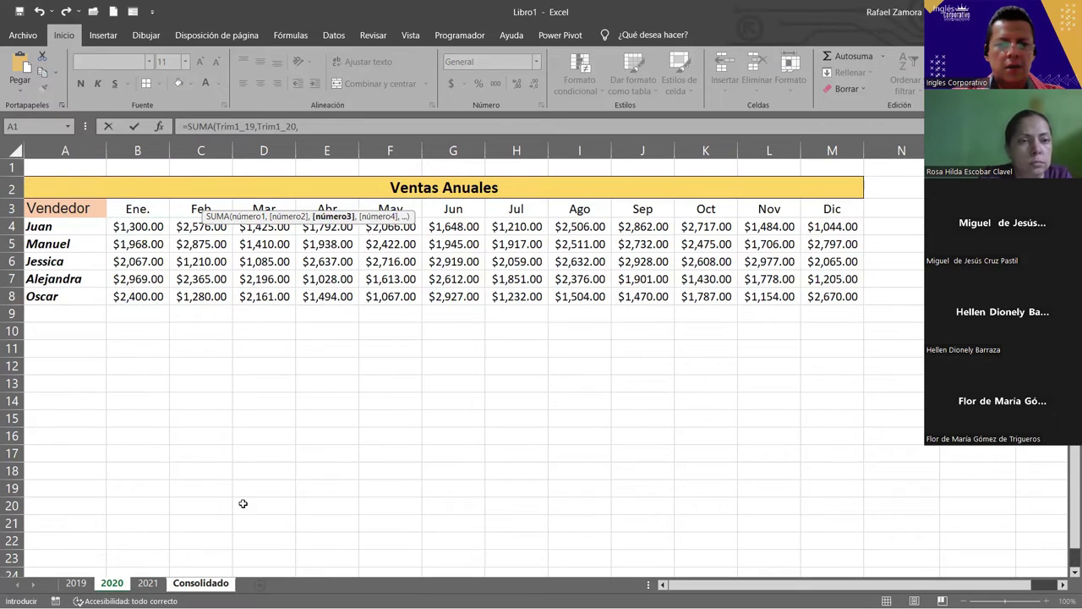
pyautogui.click(148, 582)
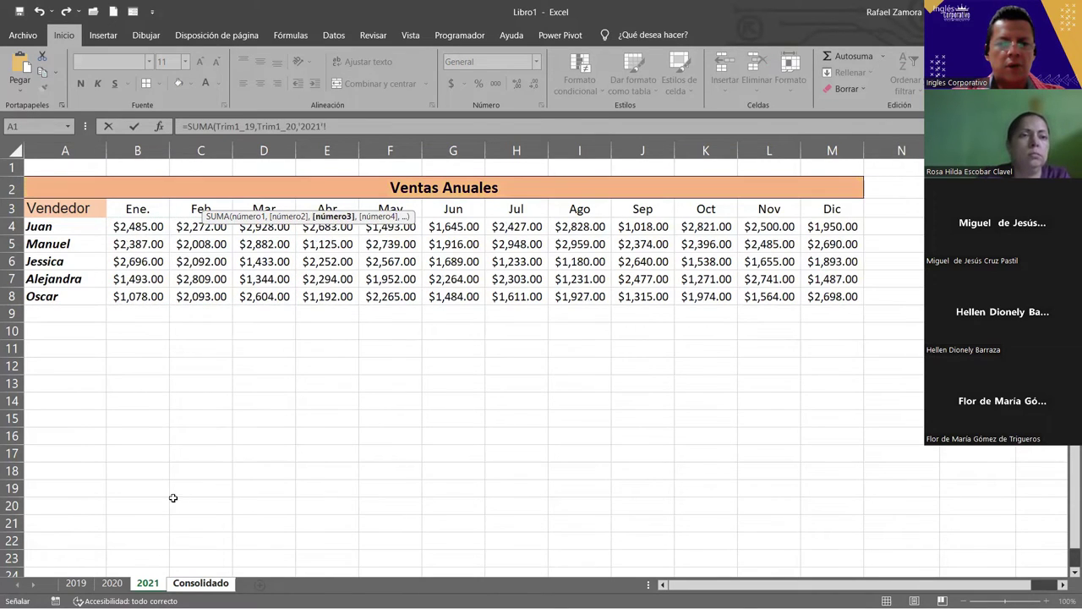
pyautogui.click(148, 227)
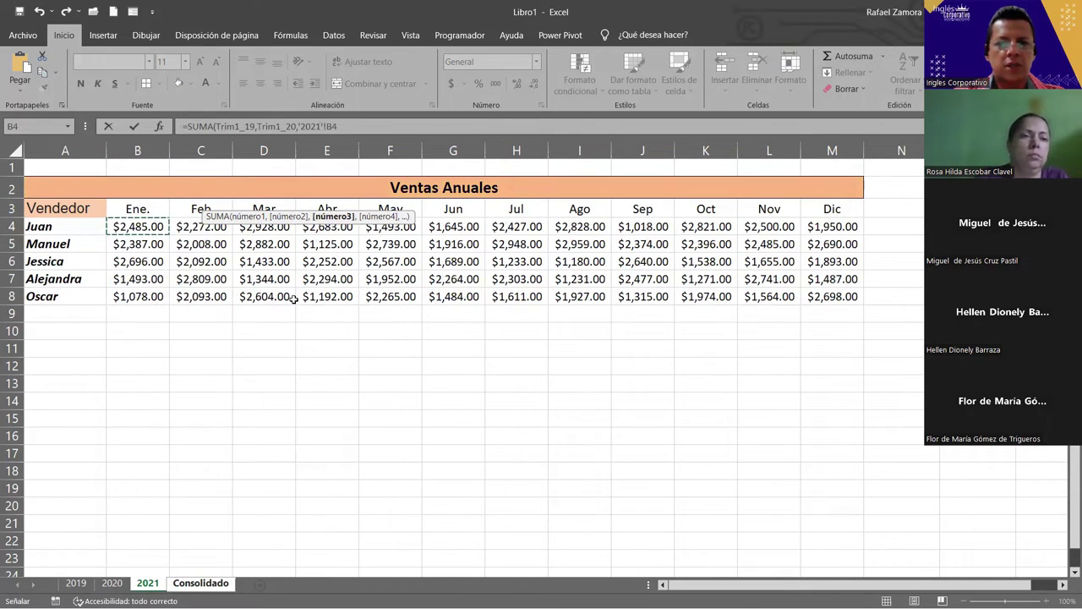
pyautogui.moveTo(148, 226); pyautogui.dragTo(291, 298)
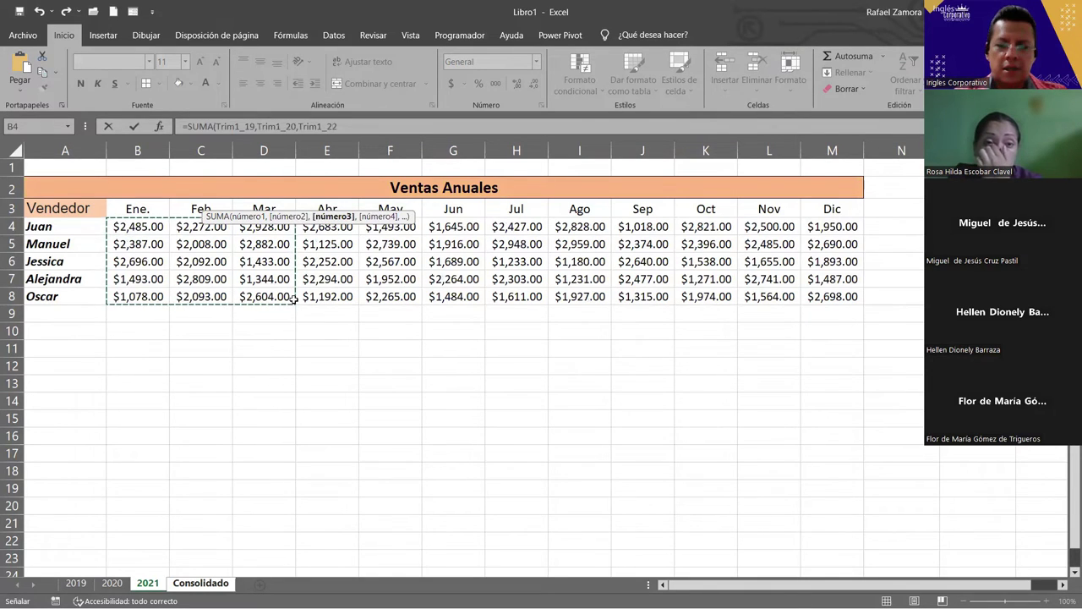
pyautogui.write(')')
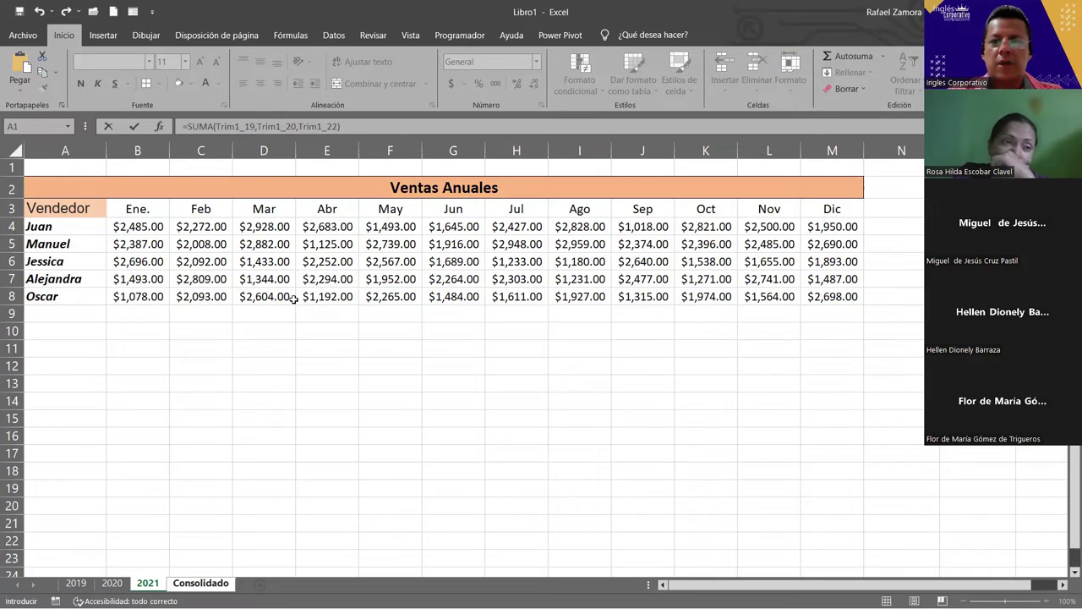
pyautogui.press('Return')
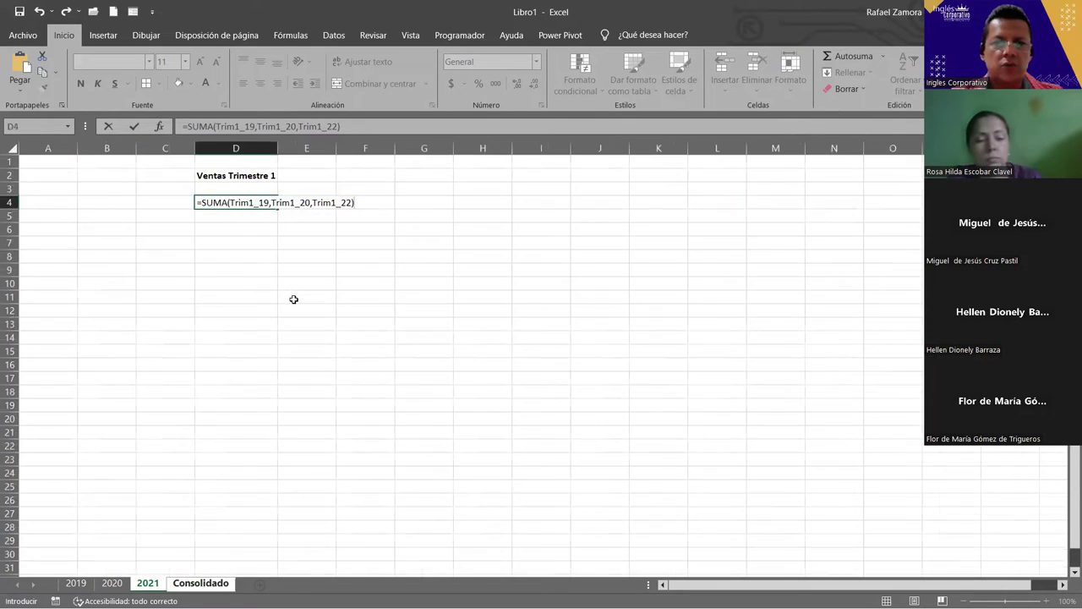
pyautogui.click(243, 203)
pyautogui.click(455, 85)
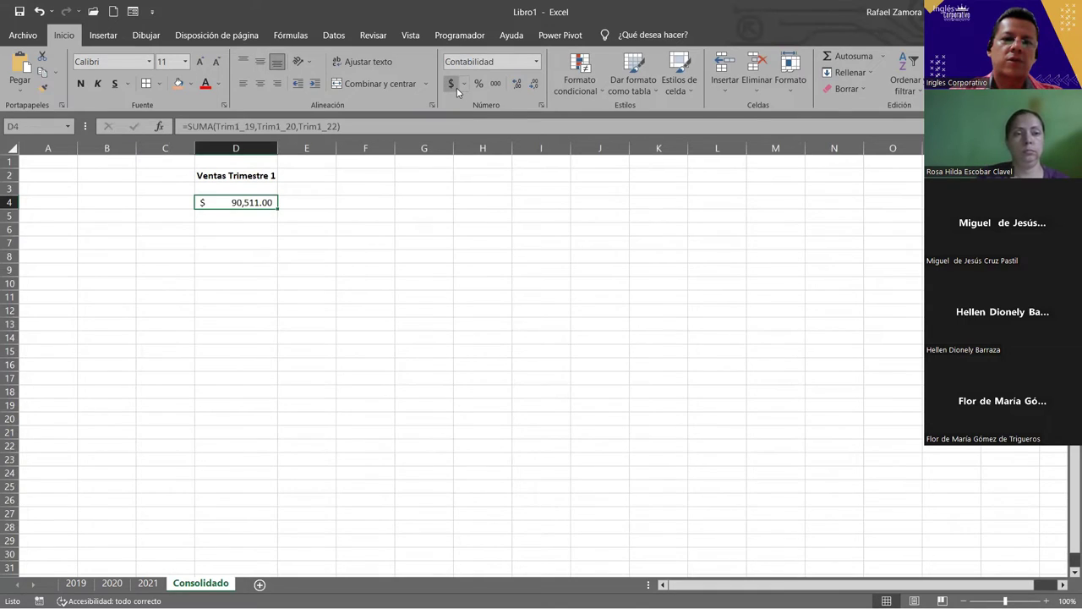
pyautogui.click(454, 271)
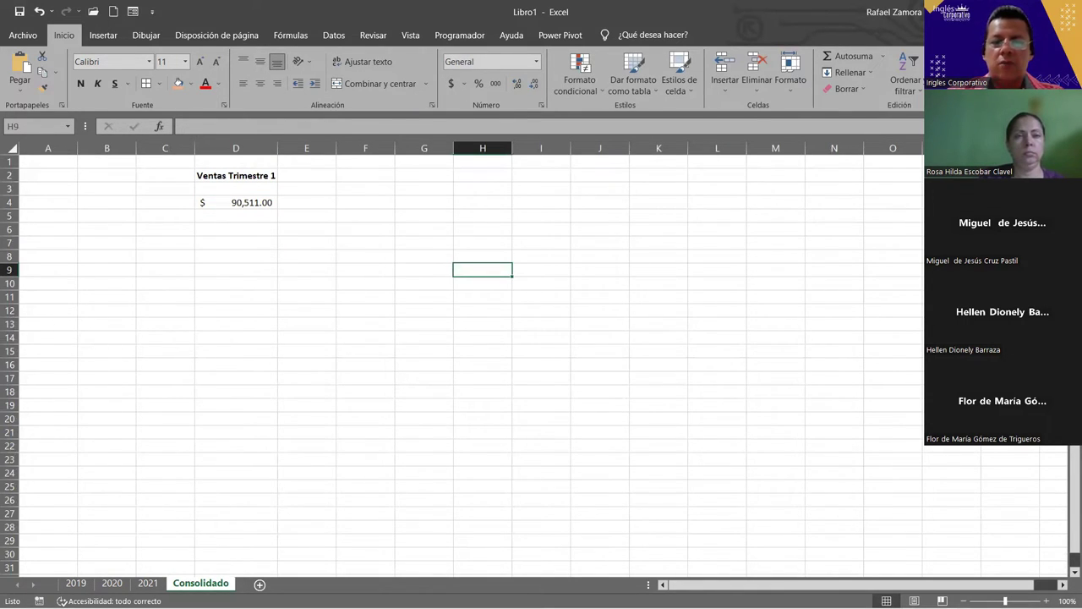
pyautogui.scroll(3, 631, 398)
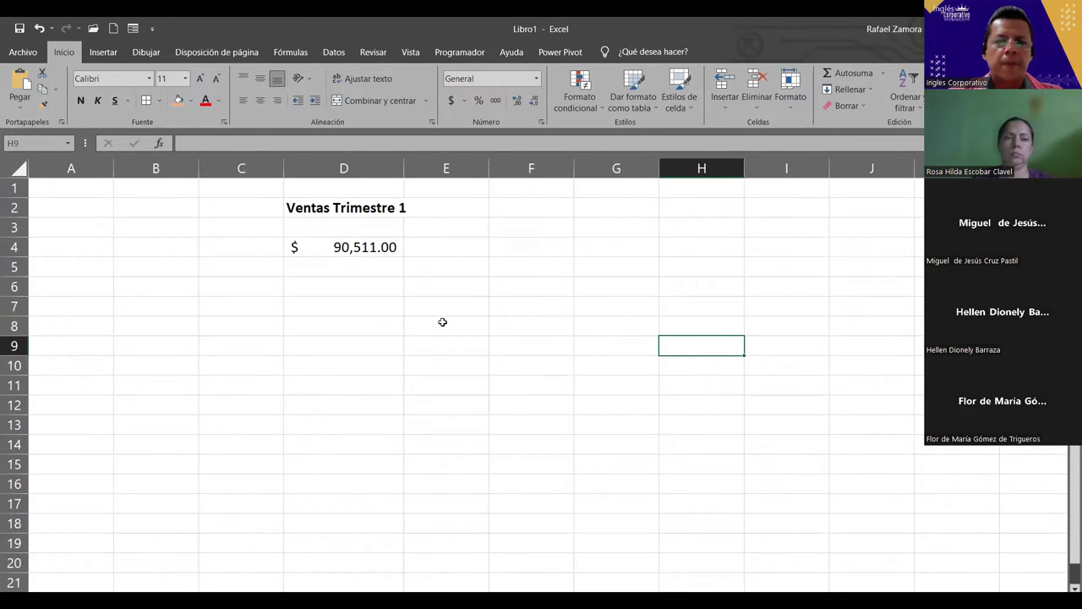
pyautogui.click(384, 246)
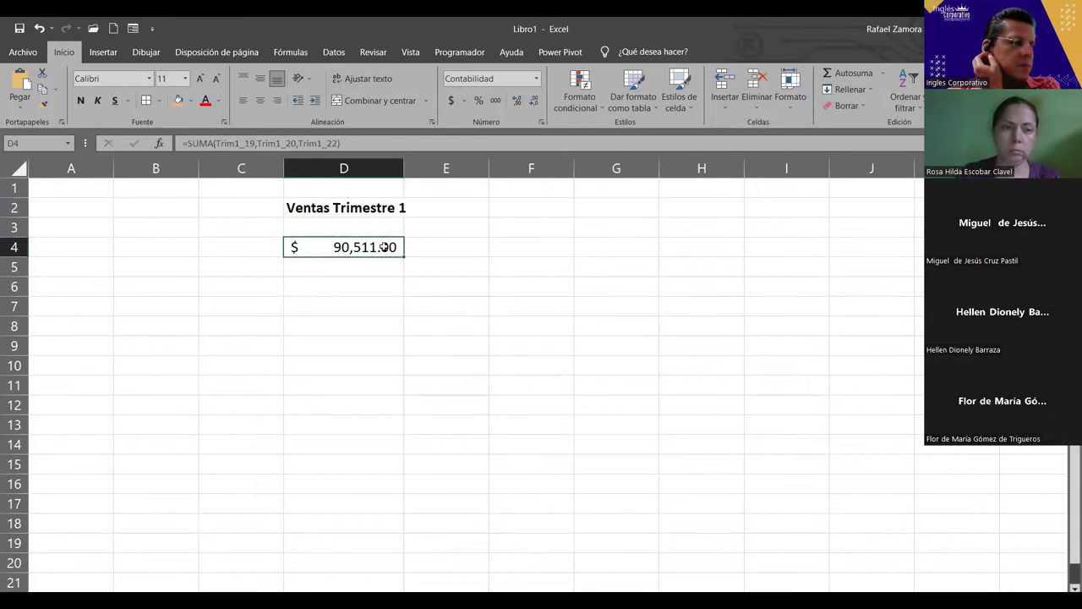
pyautogui.doubleClick(384, 246)
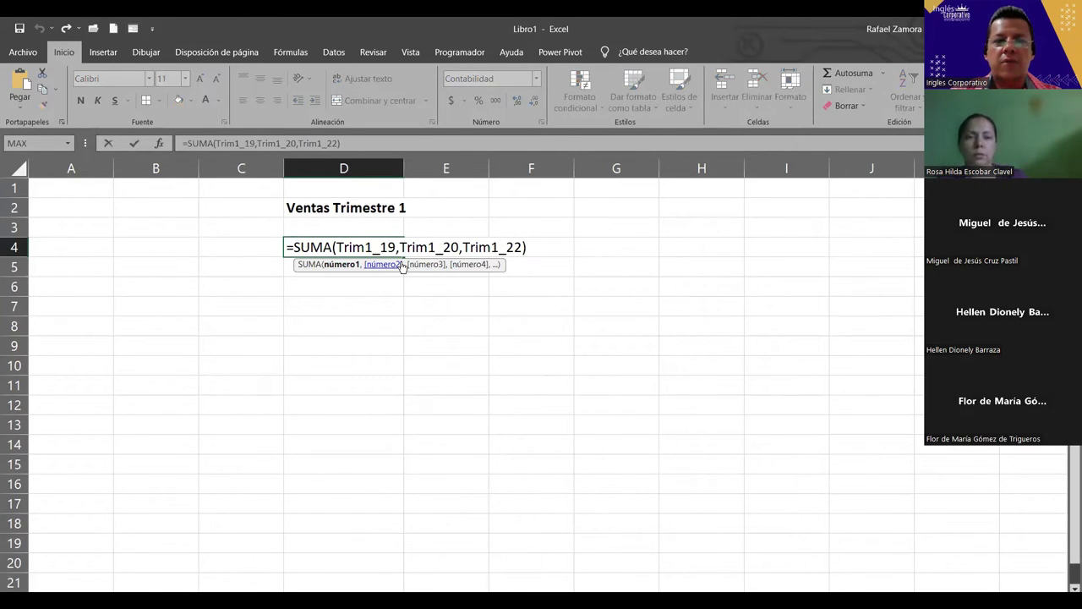
pyautogui.press('Escape')
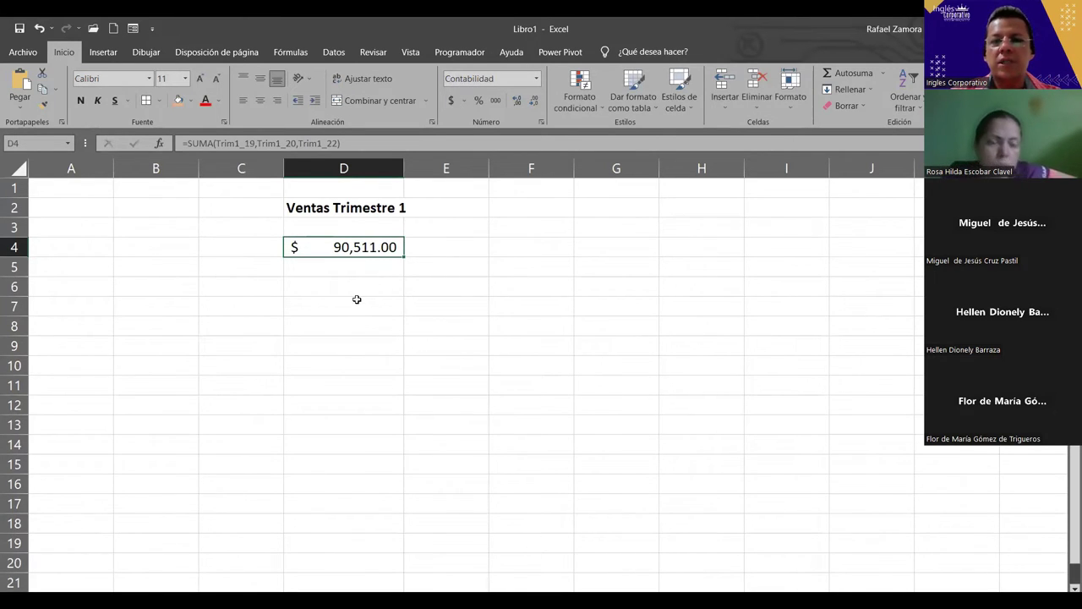
pyautogui.click(365, 284)
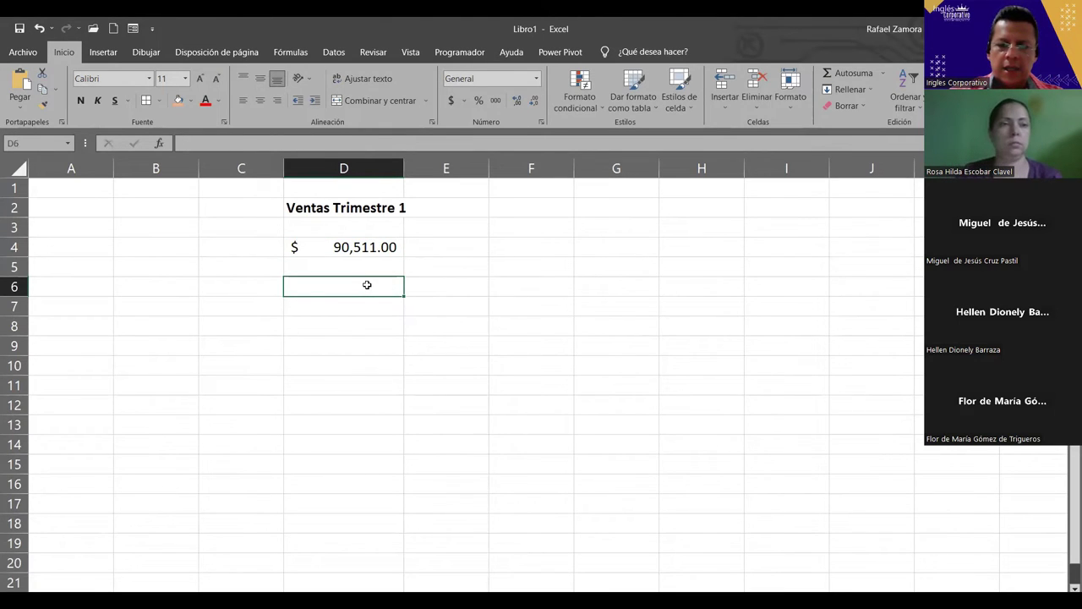
# Begin the D6 sum formula with the 2019 range E4:G8.
pyautogui.write("=SUMA('2019'!")
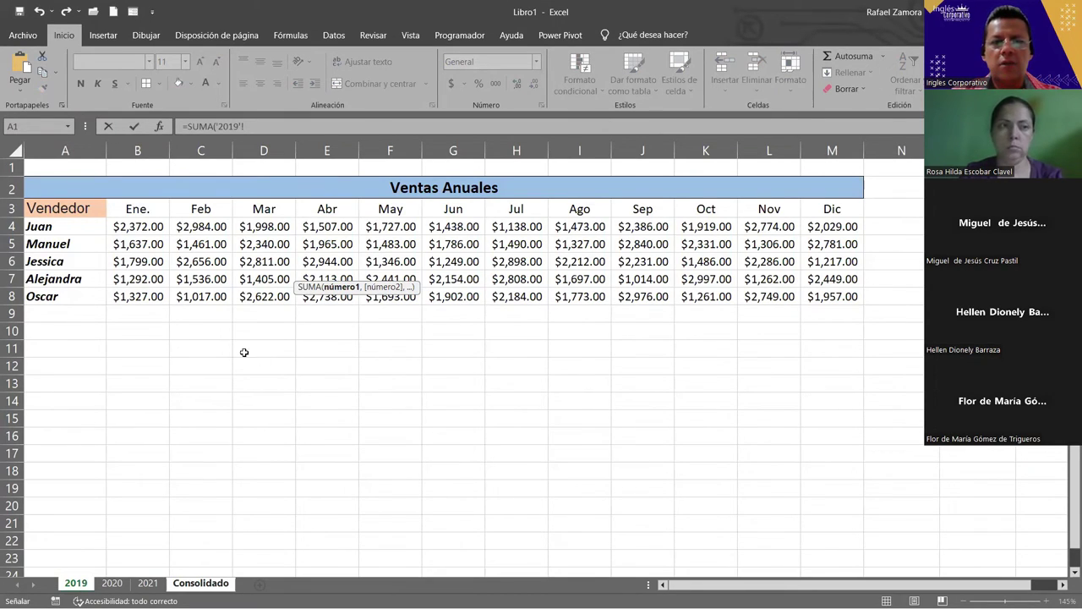
pyautogui.click(326, 227)
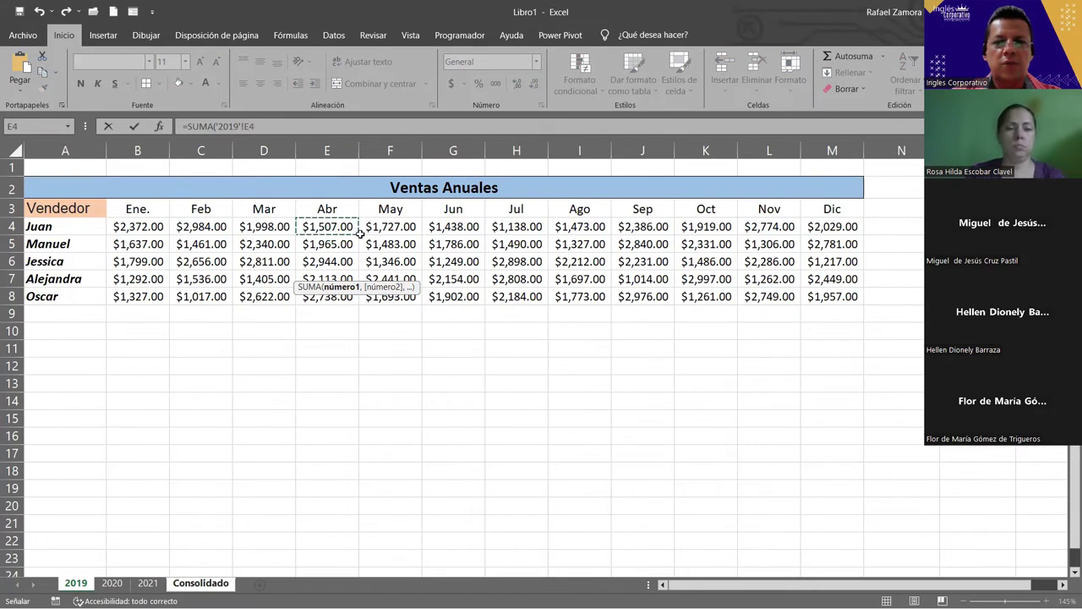
pyautogui.keyDown('shift'); pyautogui.click(452, 296); pyautogui.keyUp('shift')
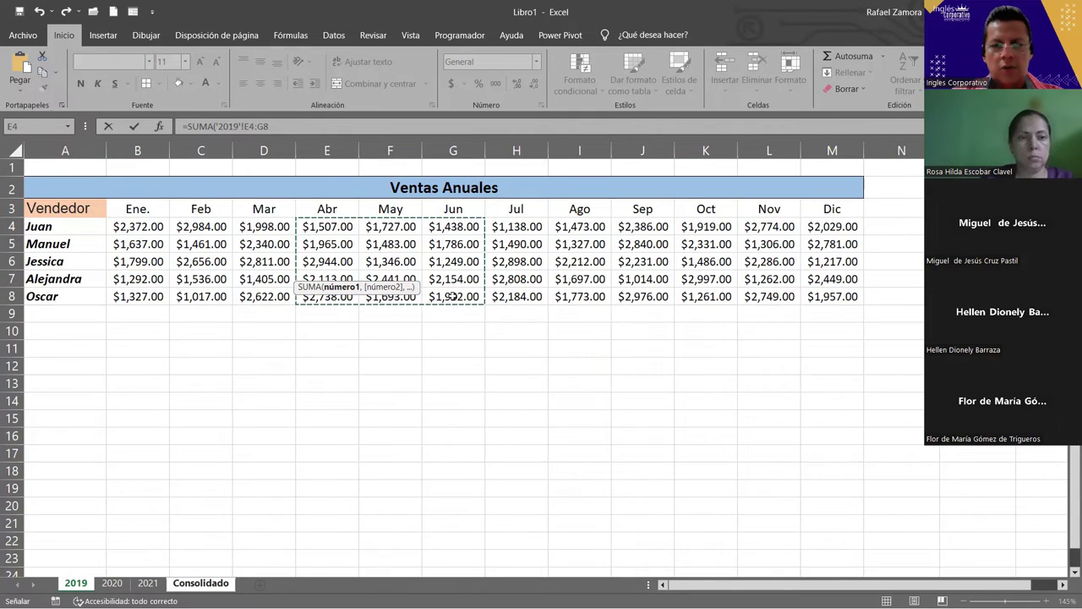
pyautogui.write(',')
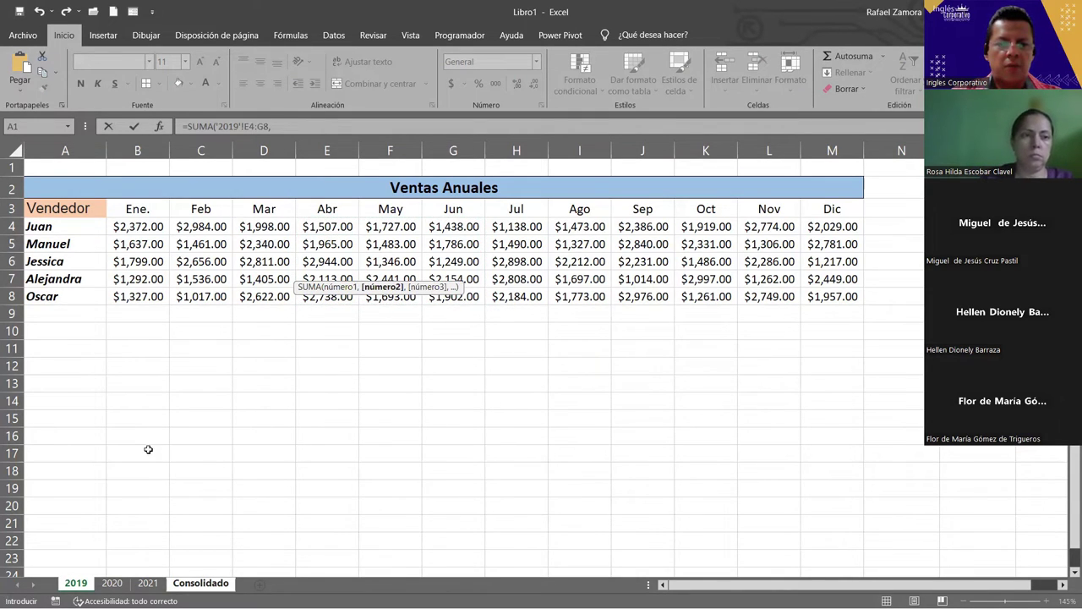
# Add the E4:G8 ranges from 2020 and 2021 and enter the formula, giving $90,825.00.
pyautogui.click(112, 583)
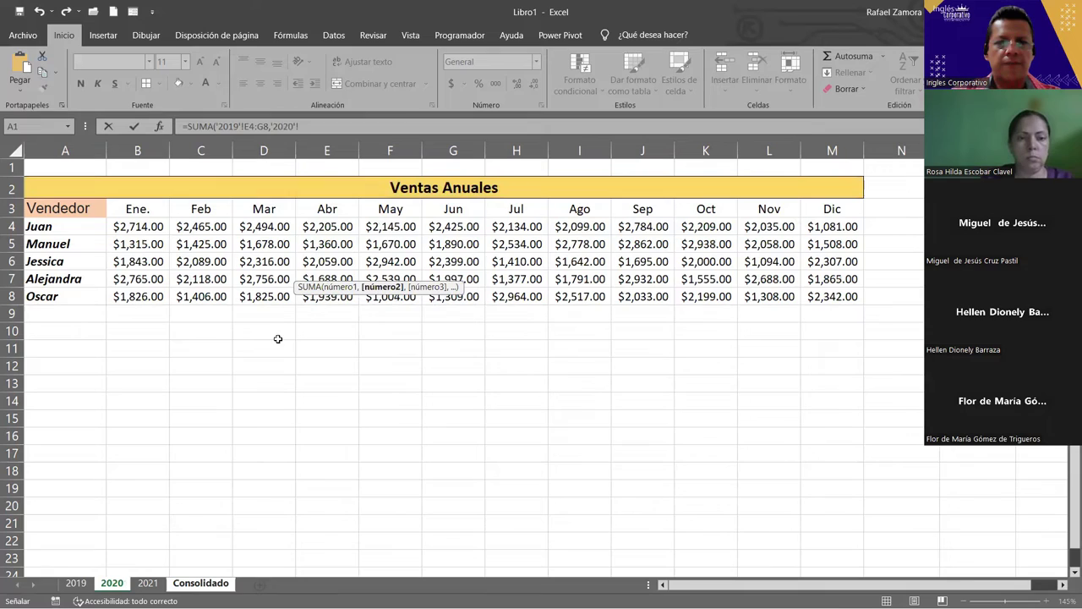
pyautogui.click(322, 226)
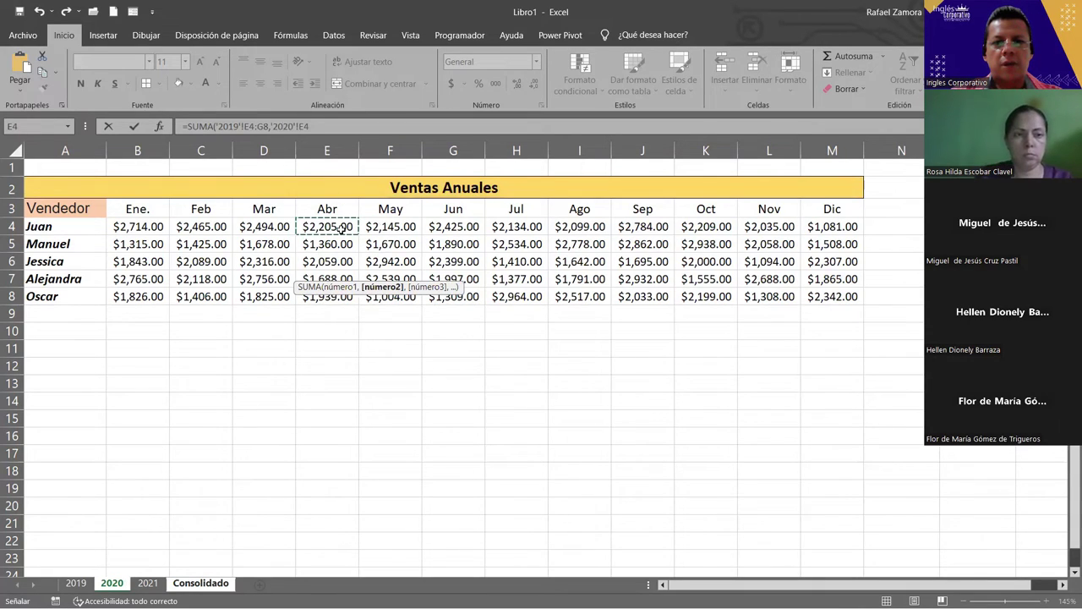
pyautogui.keyDown('shift'); pyautogui.click(439, 300); pyautogui.keyUp('shift')
pyautogui.write(',')
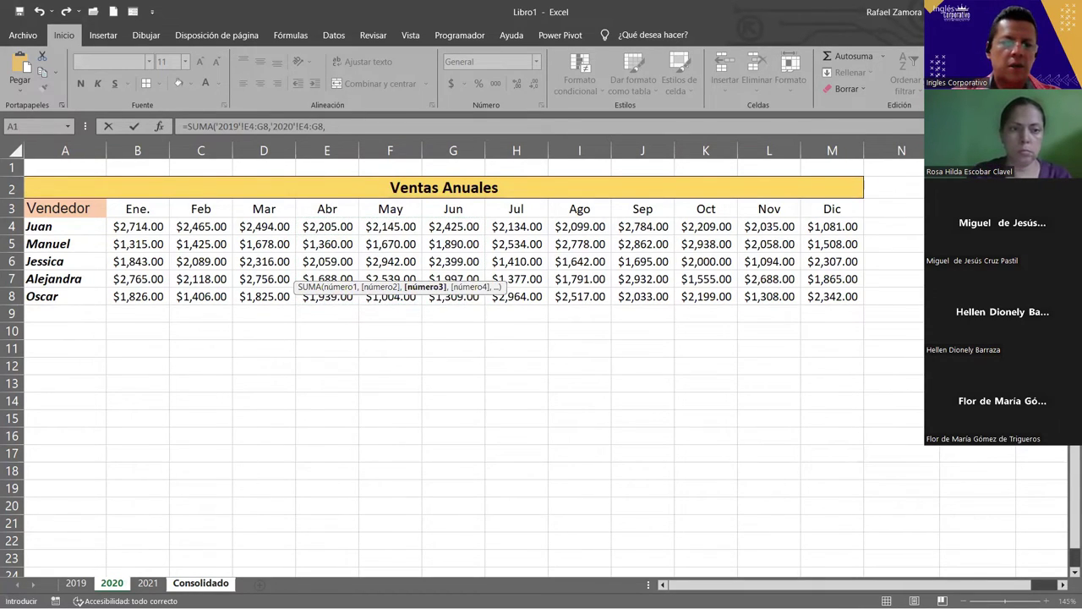
pyautogui.click(147, 582)
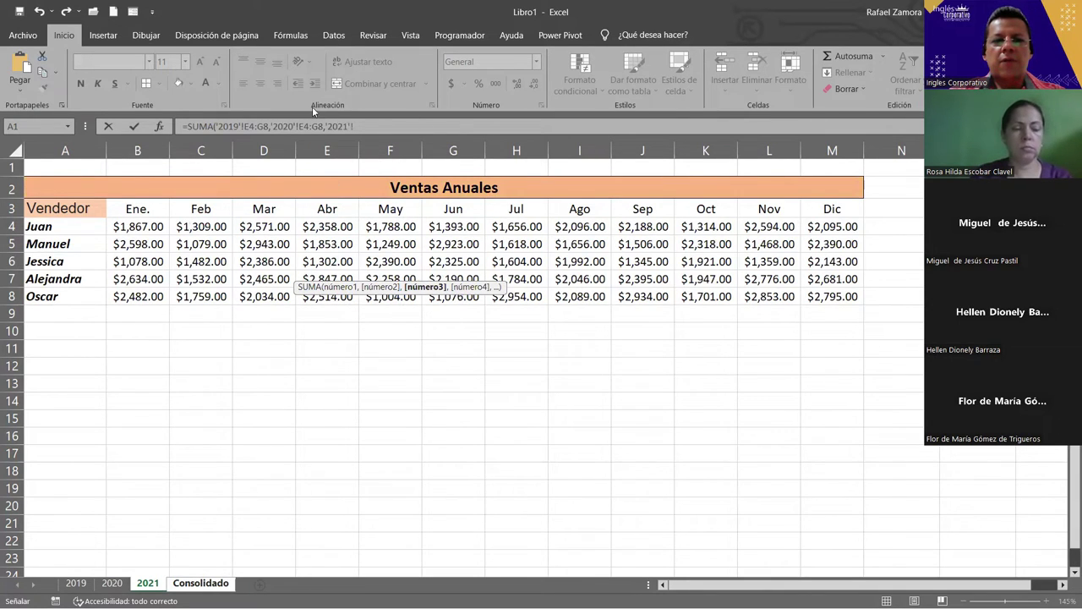
pyautogui.click(334, 227)
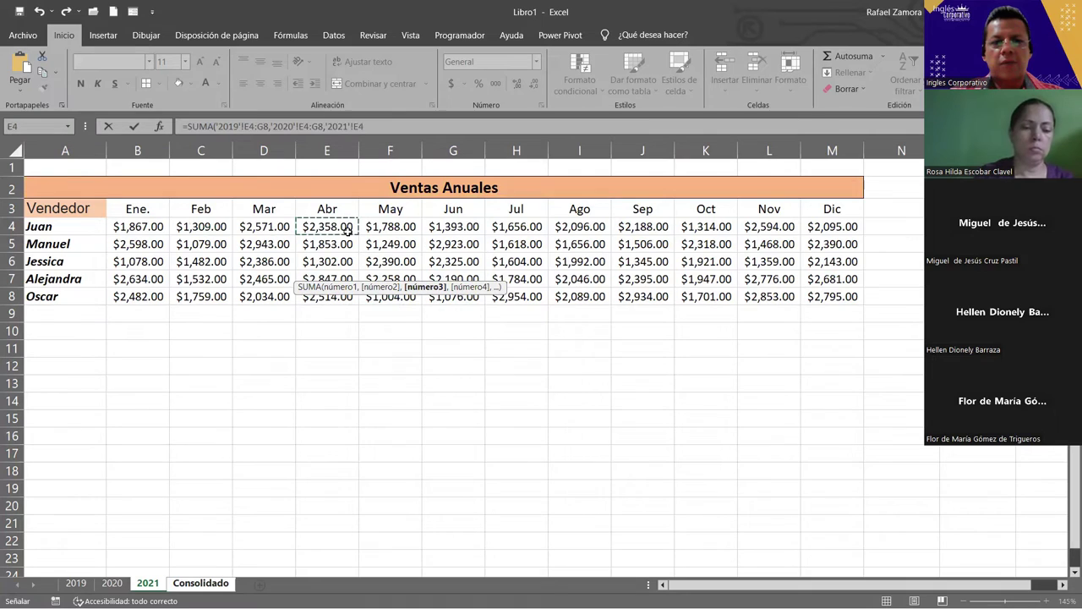
pyautogui.keyDown('shift'); pyautogui.click(472, 295); pyautogui.keyUp('shift')
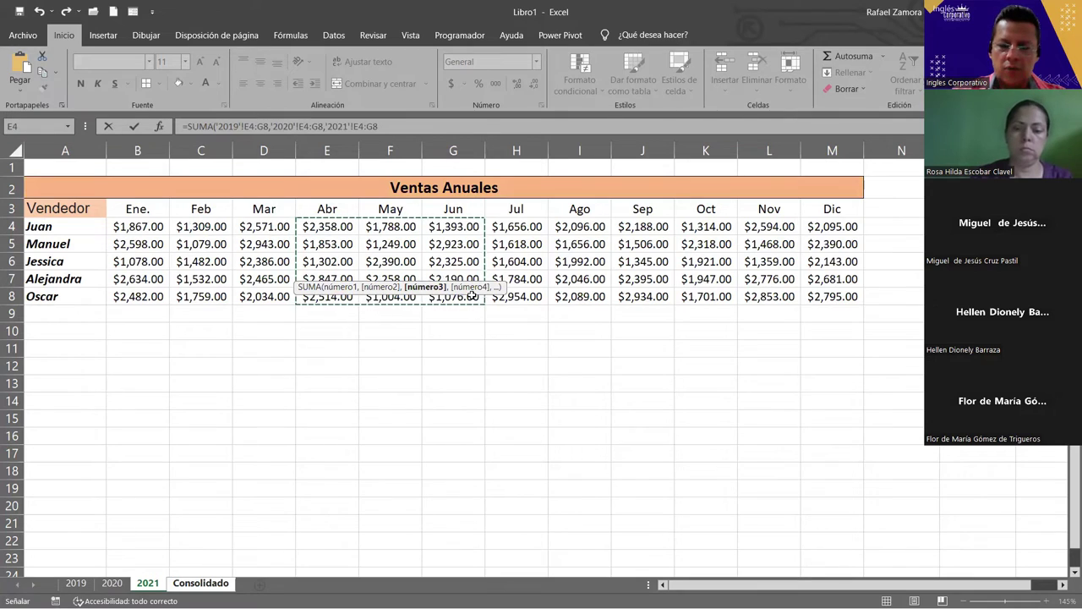
pyautogui.write(')')
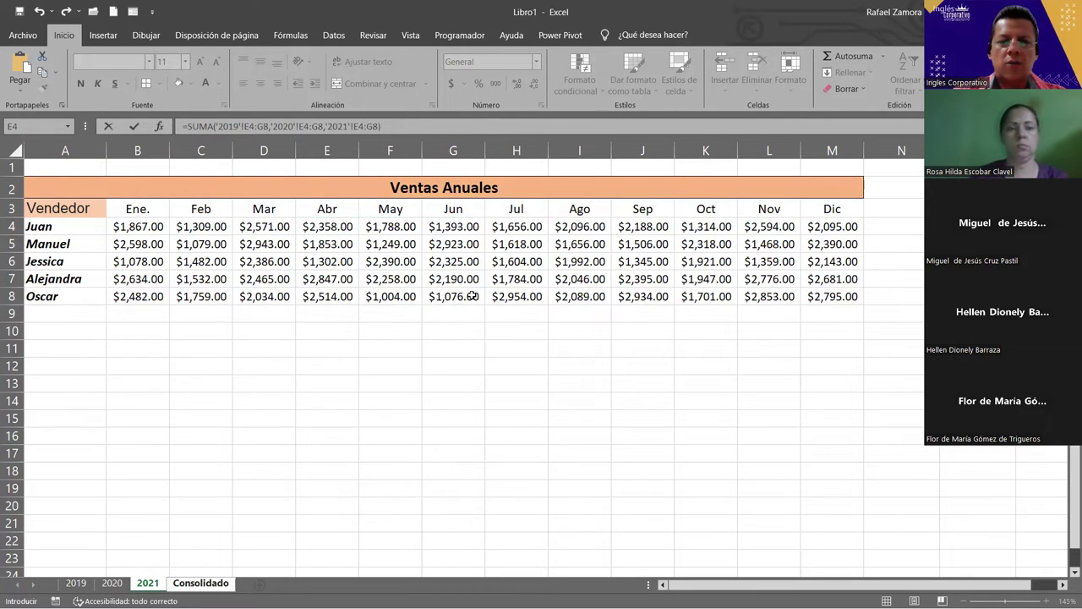
pyautogui.press('Return')
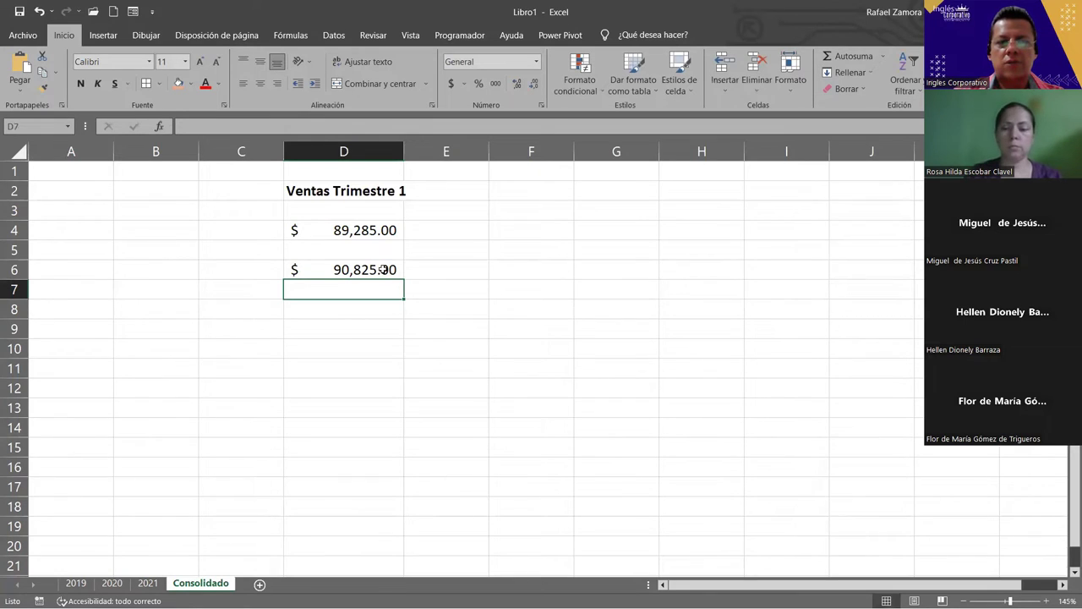
# Show D4's and D6's formulas in F4 and F6 with =FORMULATEXTO, clearing #N/D from F5.
pyautogui.click(541, 226)
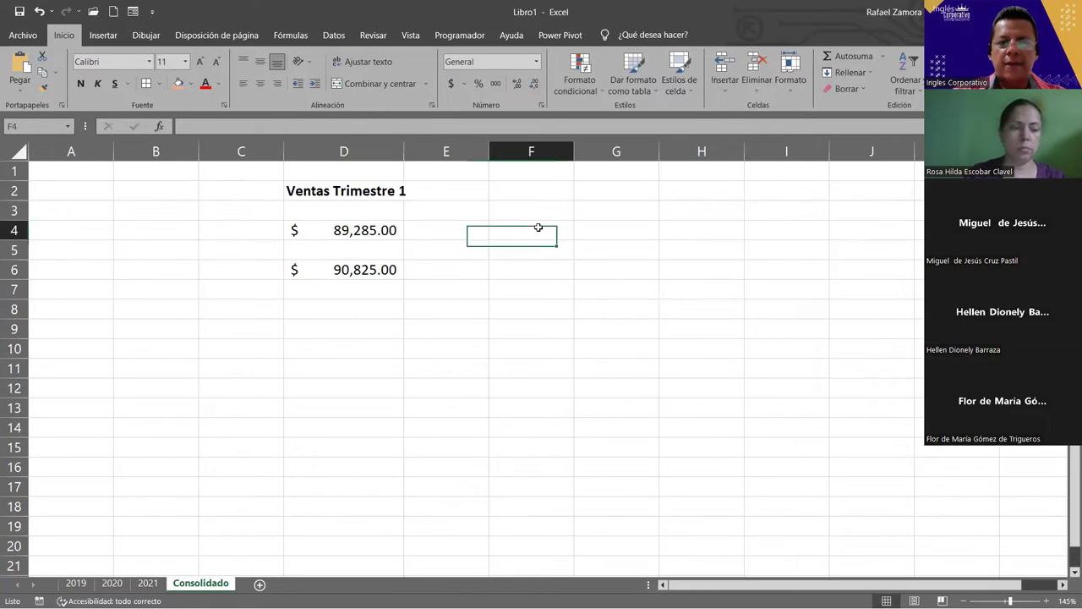
pyautogui.write('=')
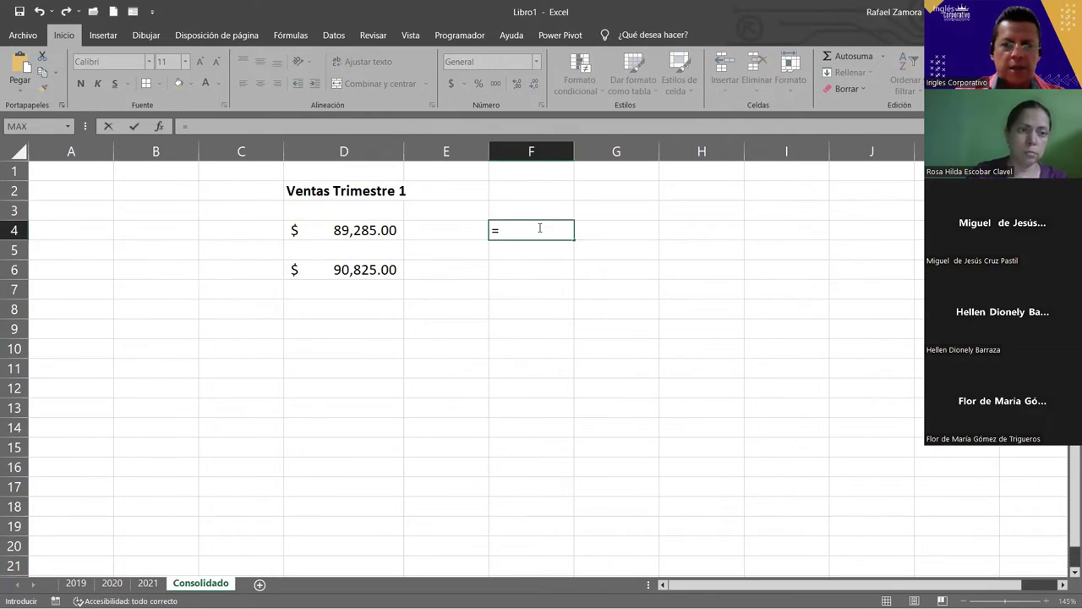
pyautogui.write('FORMULATEXTO(')
pyautogui.click(378, 230)
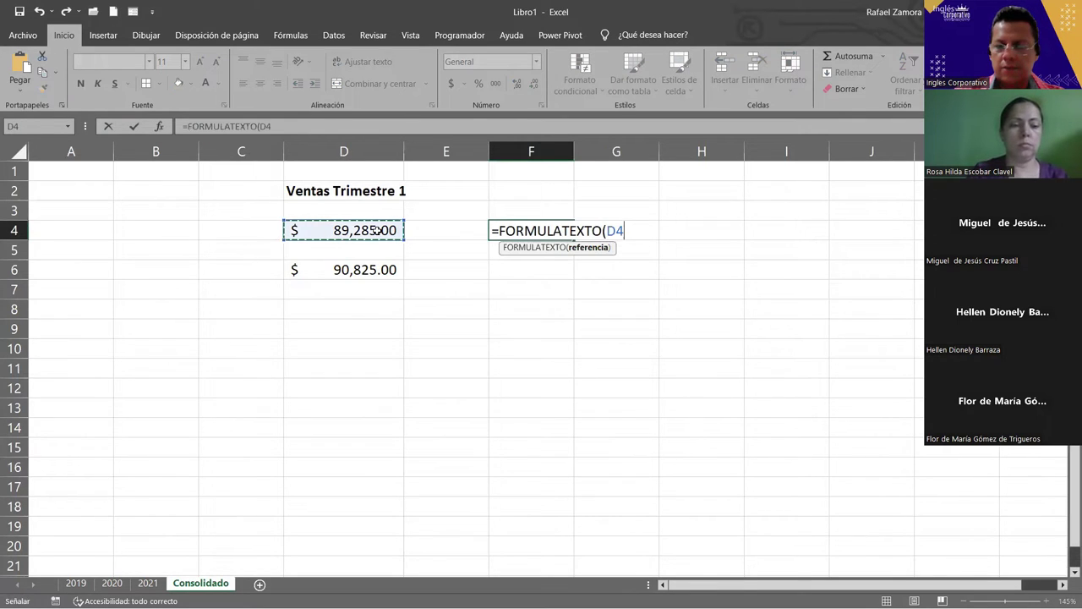
pyautogui.press('Return')
pyautogui.click(567, 228)
pyautogui.moveTo(573, 240); pyautogui.dragTo(558, 272)
pyautogui.click(503, 249)
pyautogui.press('Delete')
pyautogui.click(591, 365)
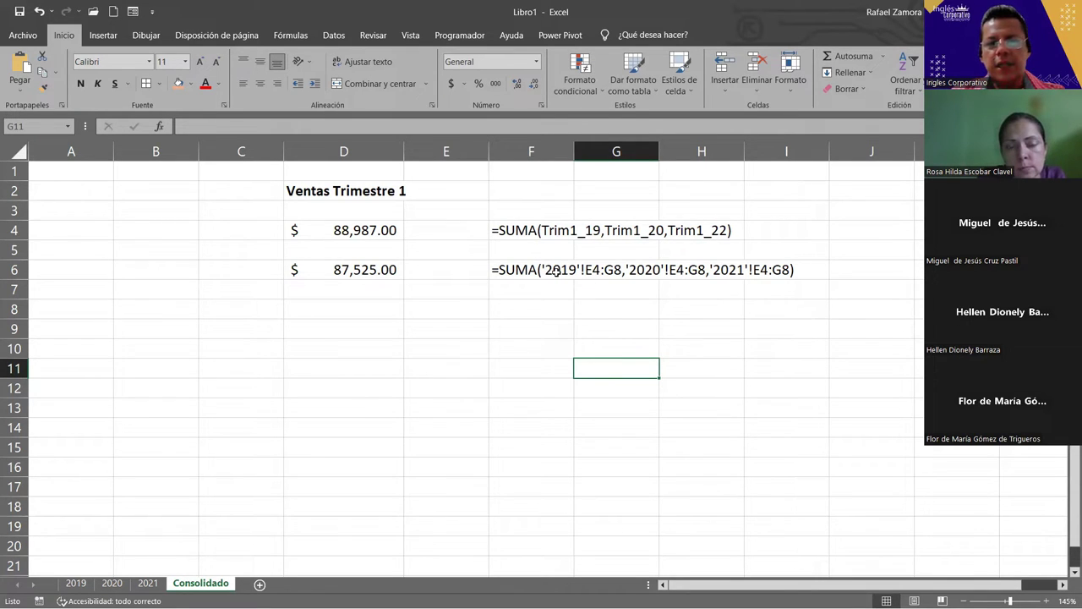
# Check the 2019, 2020 and 2021 sheets, then return to Consolidado to inspect F6.
pyautogui.click(75, 583)
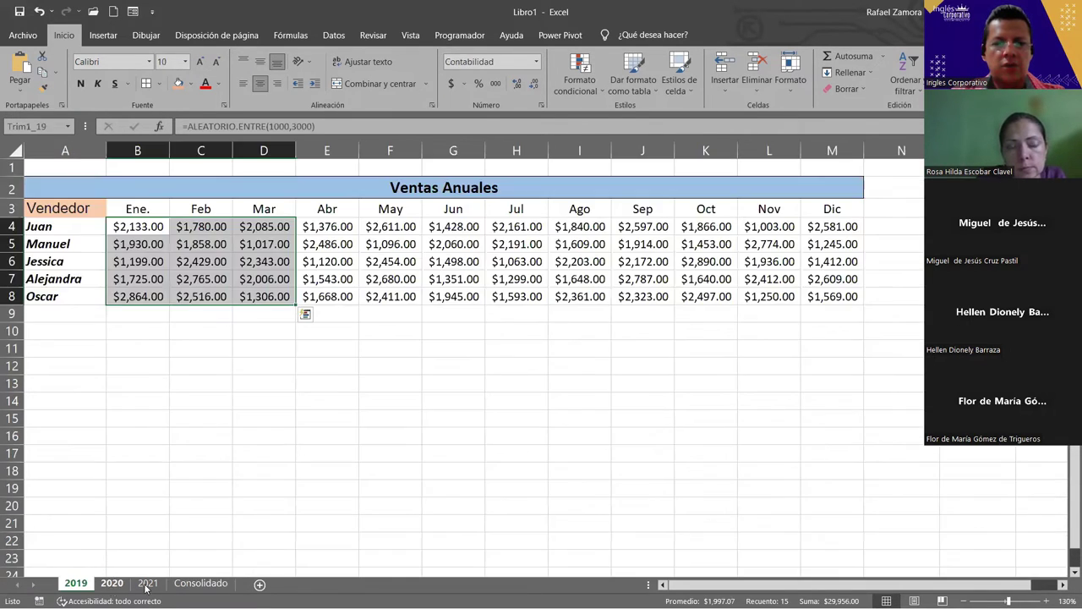
pyautogui.click(112, 583)
pyautogui.click(148, 584)
pyautogui.click(201, 583)
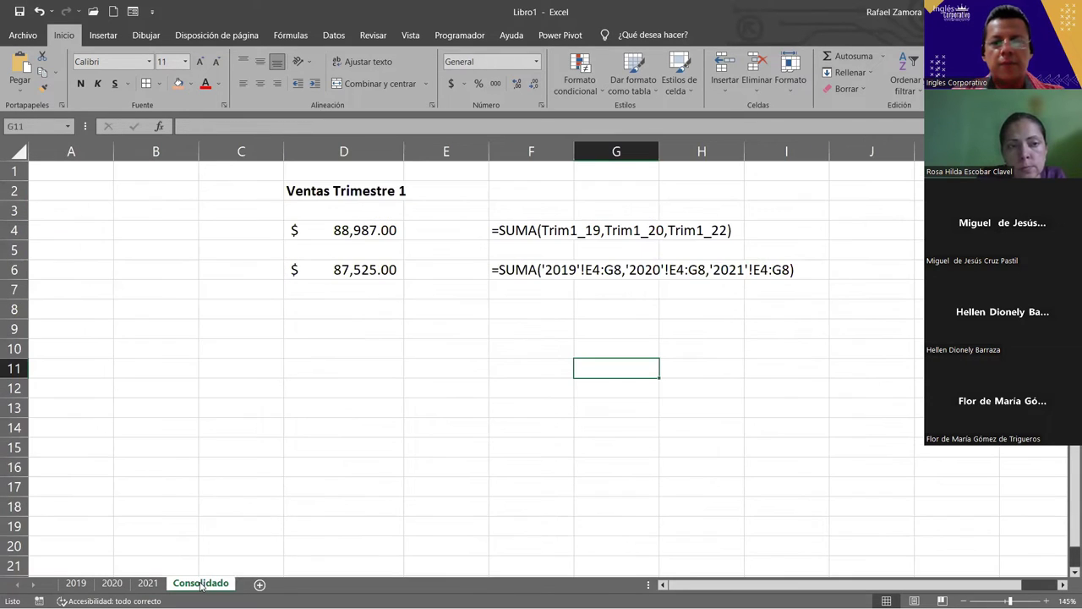
pyautogui.click(541, 269)
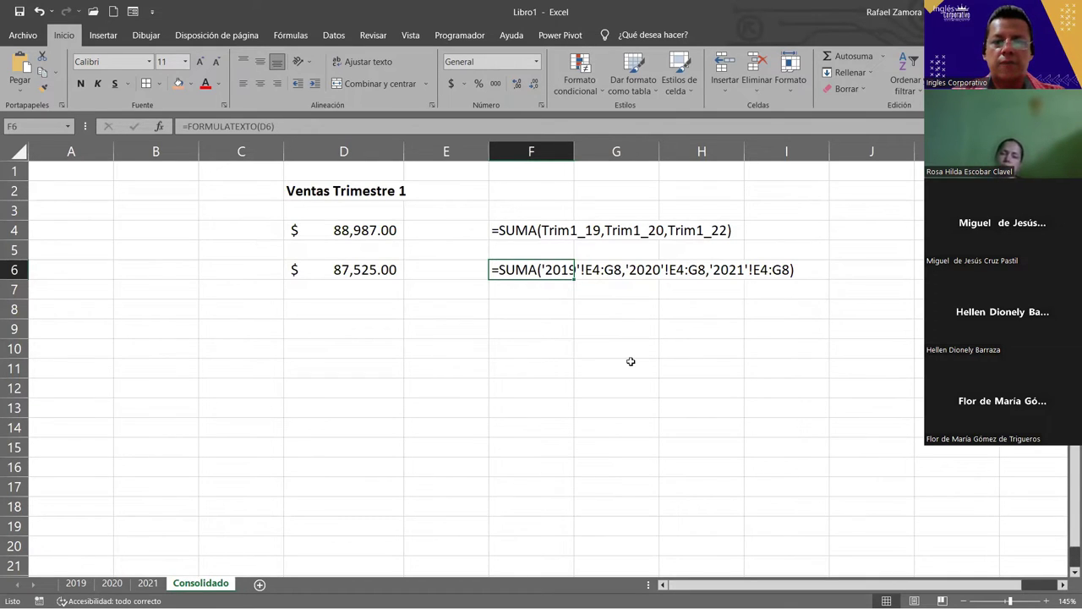
# Select F4 on Consolidado and clear the stray parenthesis typed into it.
pyautogui.click(545, 223)
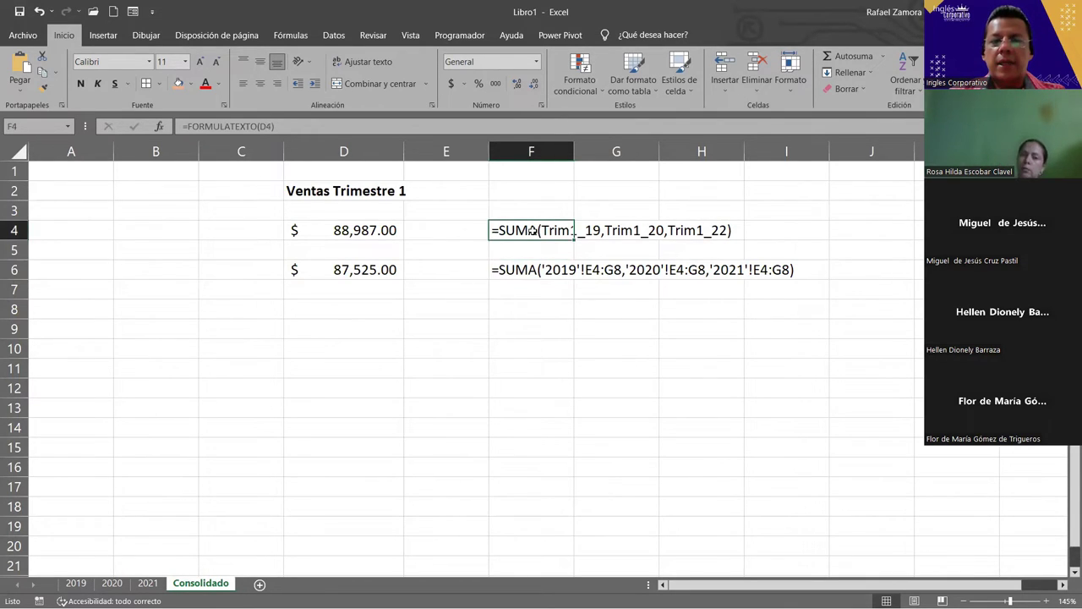
pyautogui.press('Up')
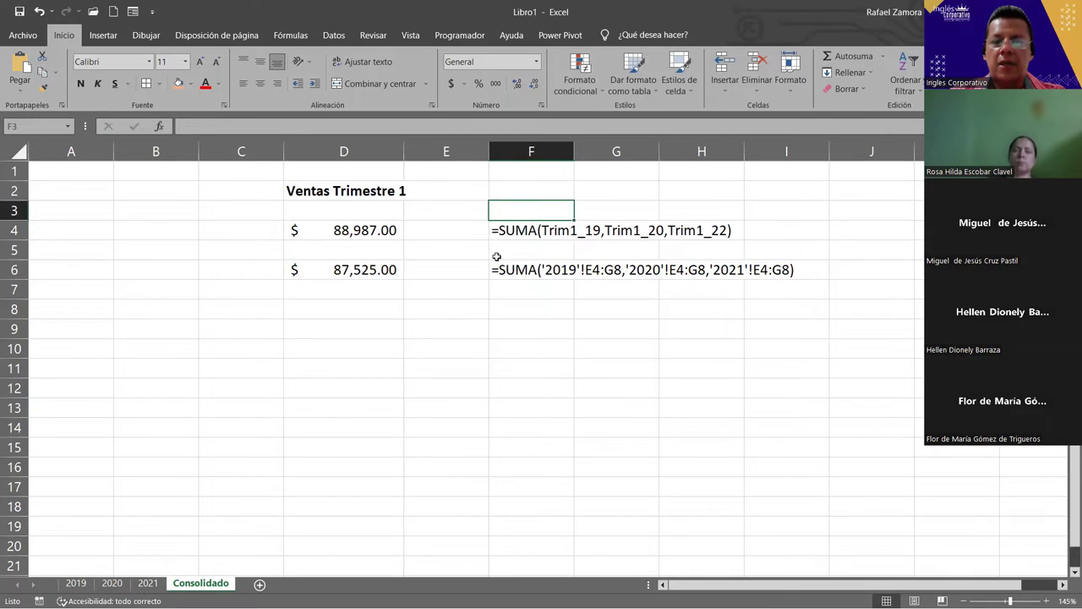
pyautogui.click(536, 232)
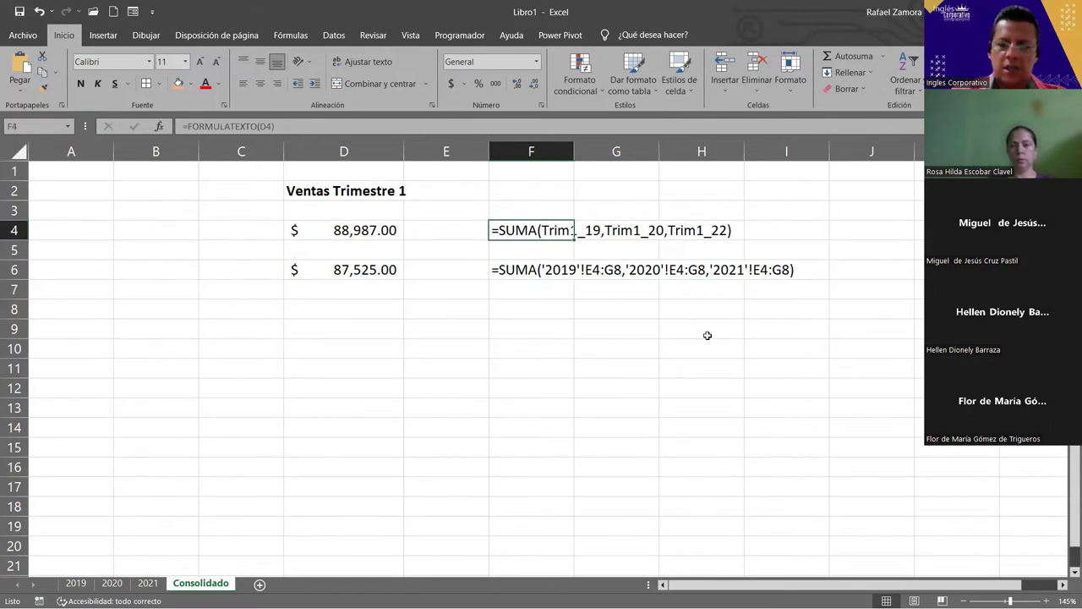
pyautogui.write(')')
pyautogui.press('BackSpace')
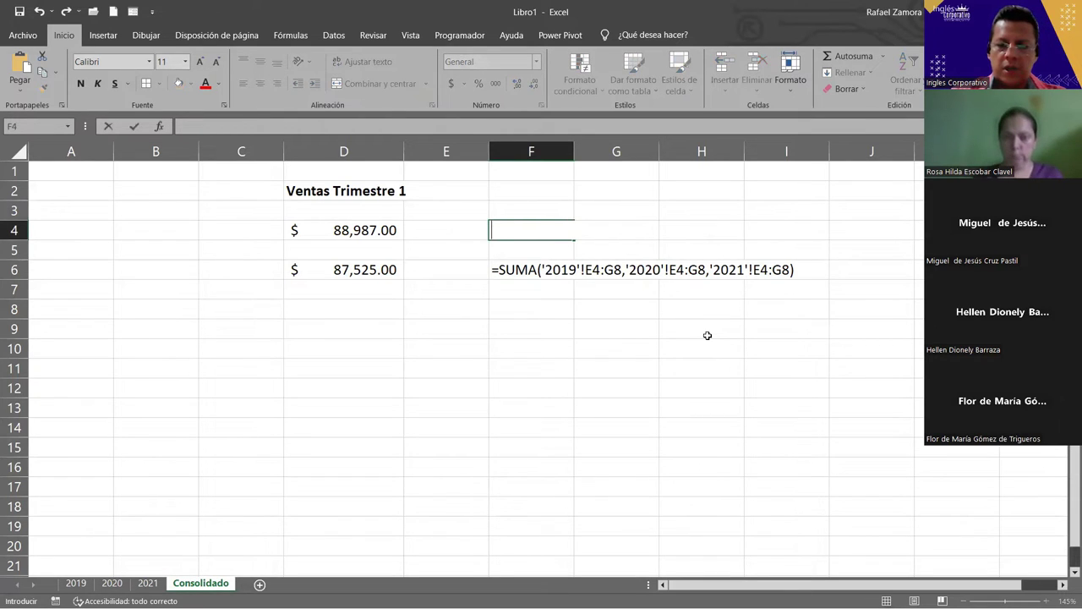
# Enter =SUMA(Trim1_19,Trim1_20,Trim1_22) in F4, then undo to restore its formula text.
pyautogui.write('=')
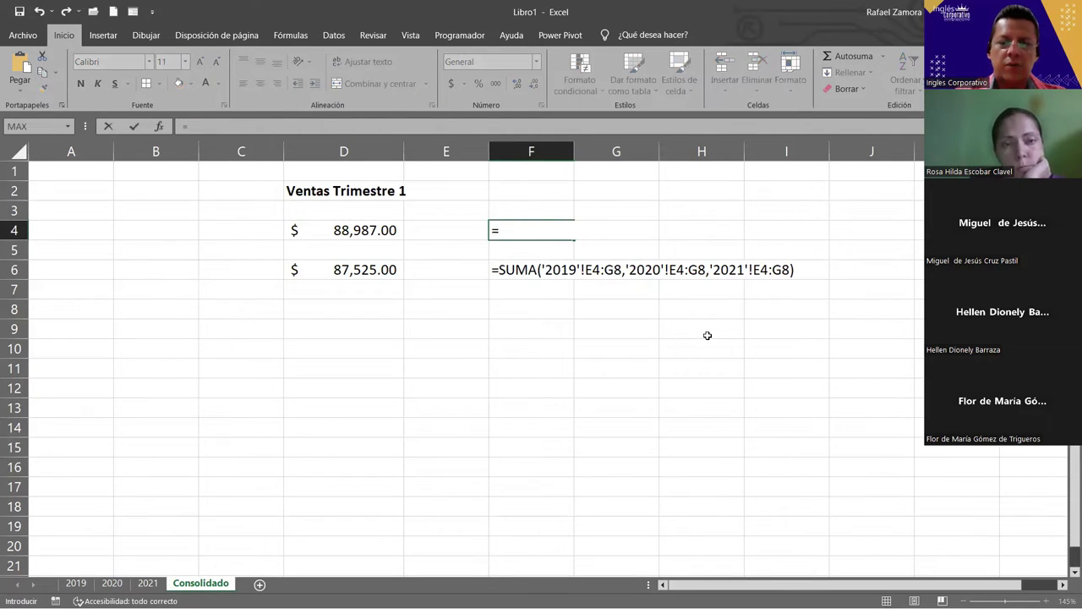
pyautogui.write('sum')
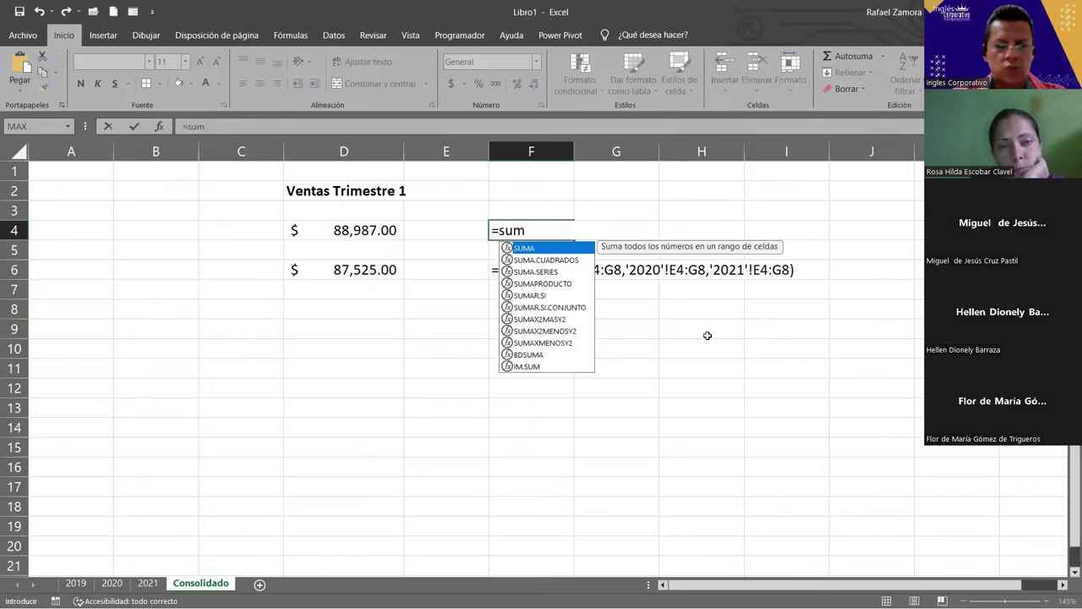
pyautogui.press('Tab')
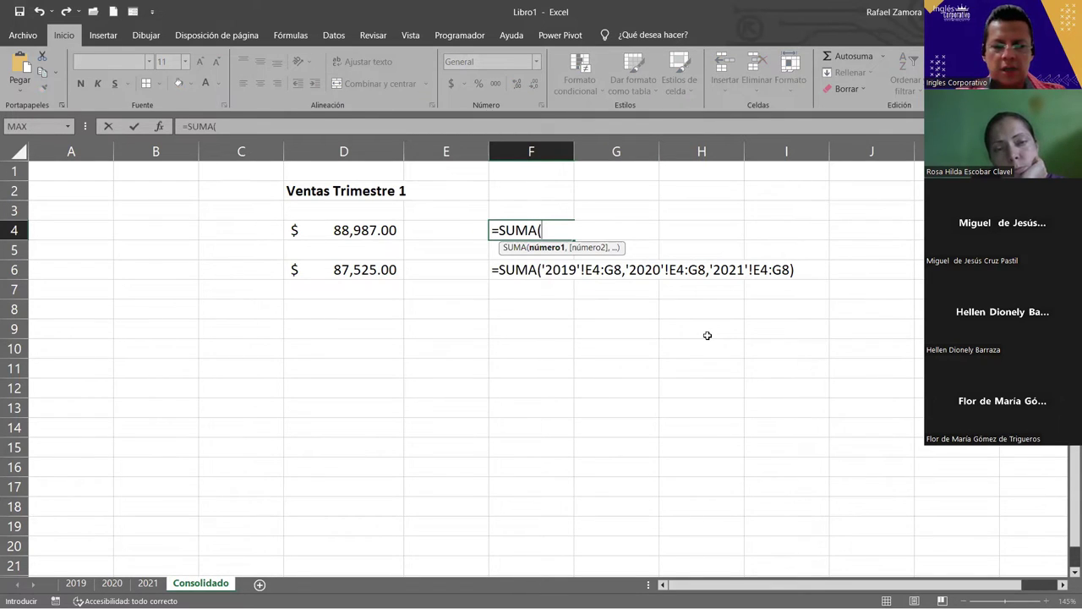
pyautogui.write('trim')
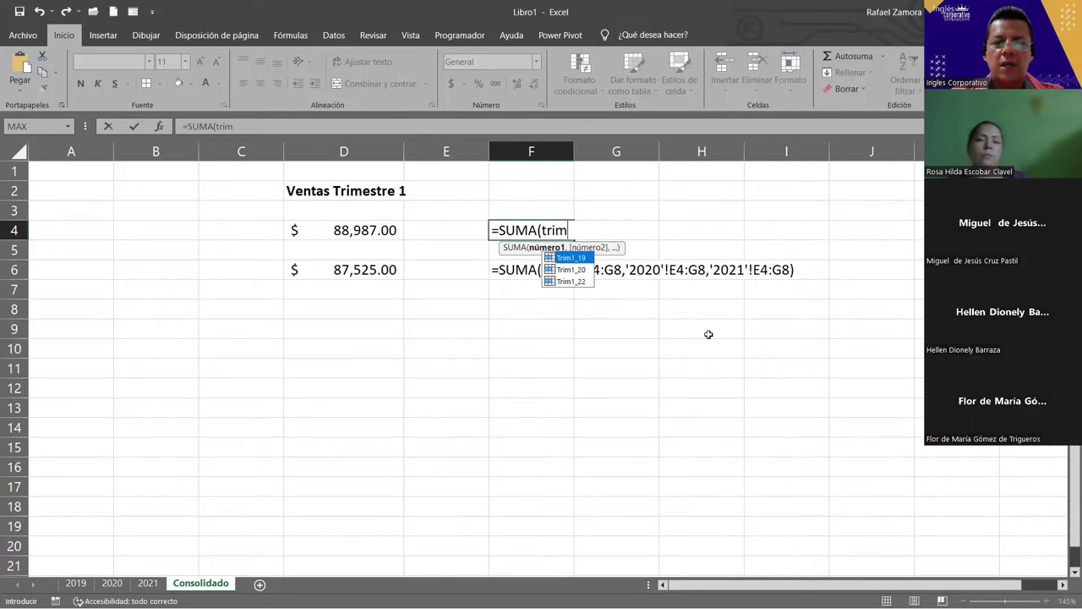
pyautogui.doubleClick(566, 258)
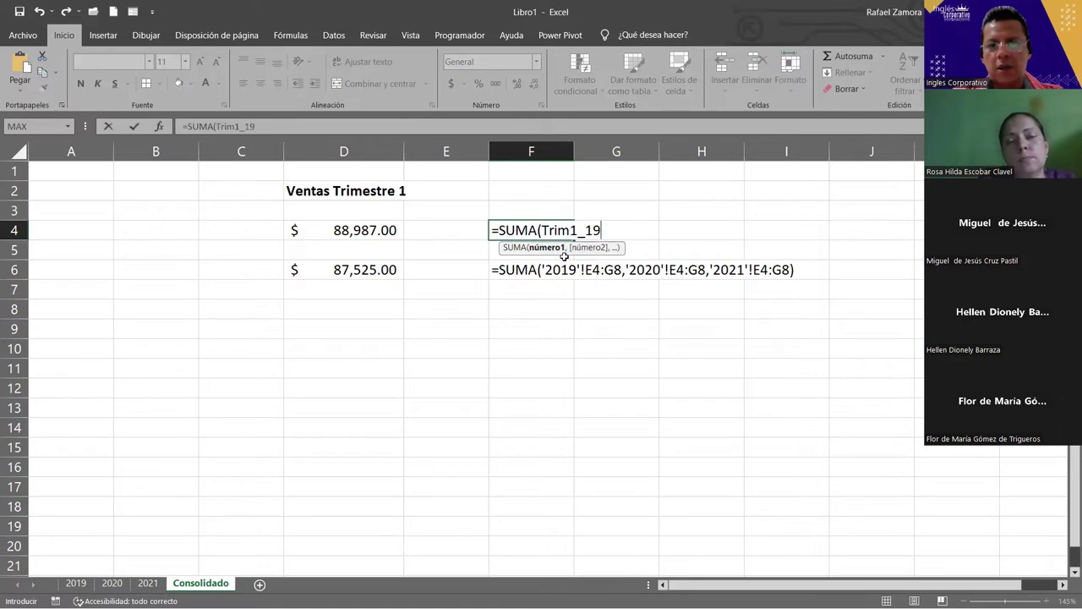
pyautogui.write(',')
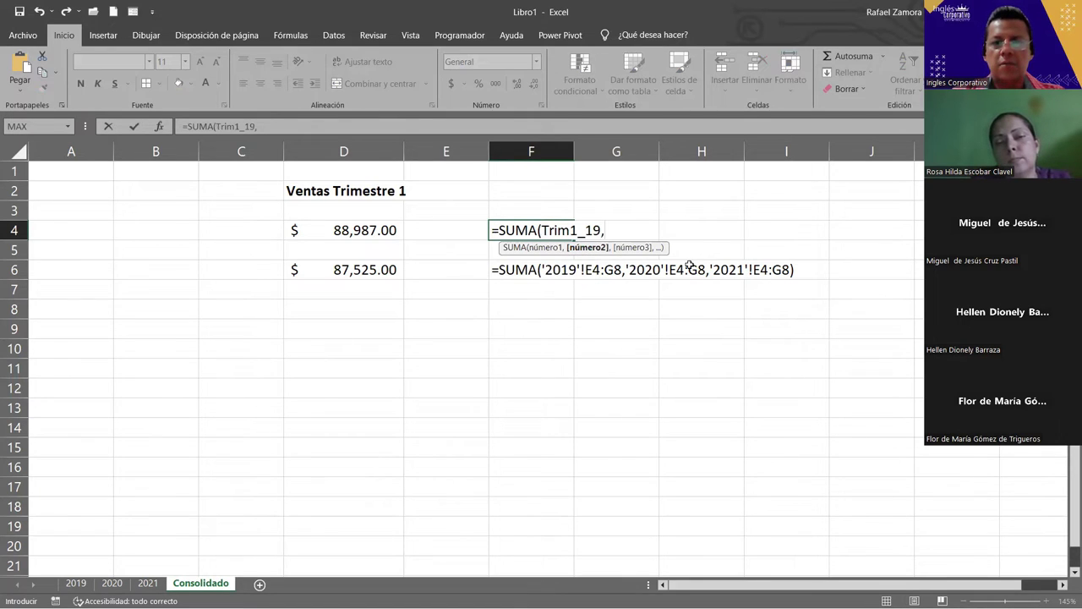
pyautogui.write('tr')
pyautogui.doubleClick(649, 282)
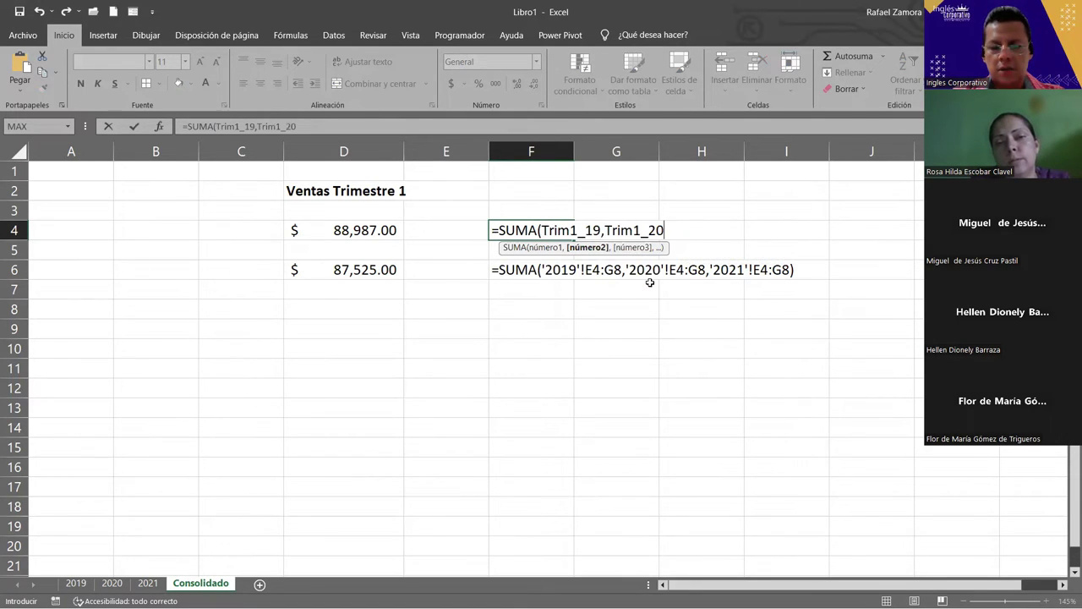
pyautogui.write(',')
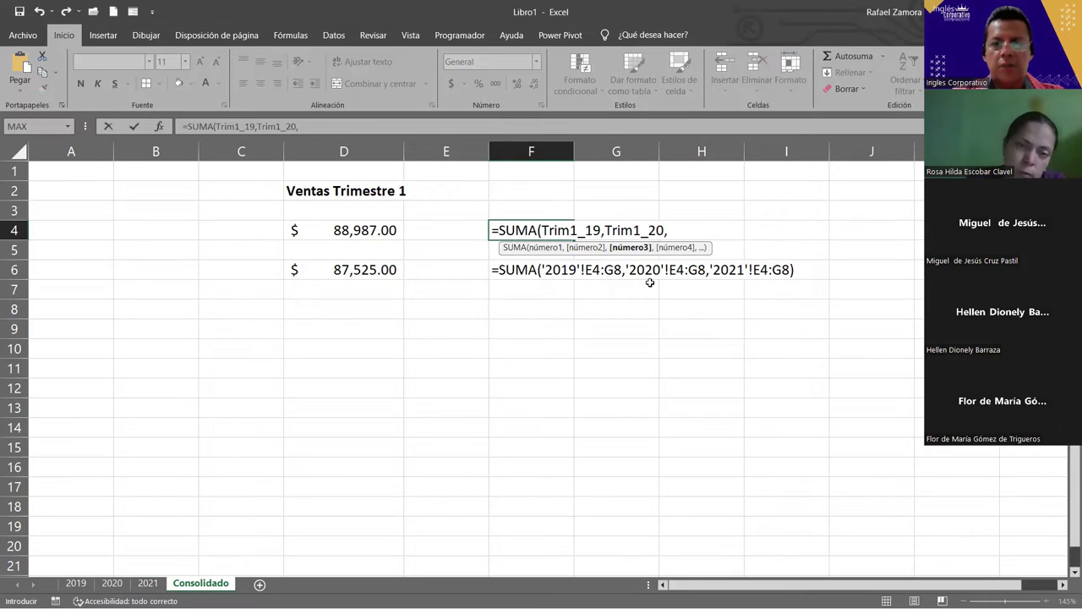
pyautogui.write('tr')
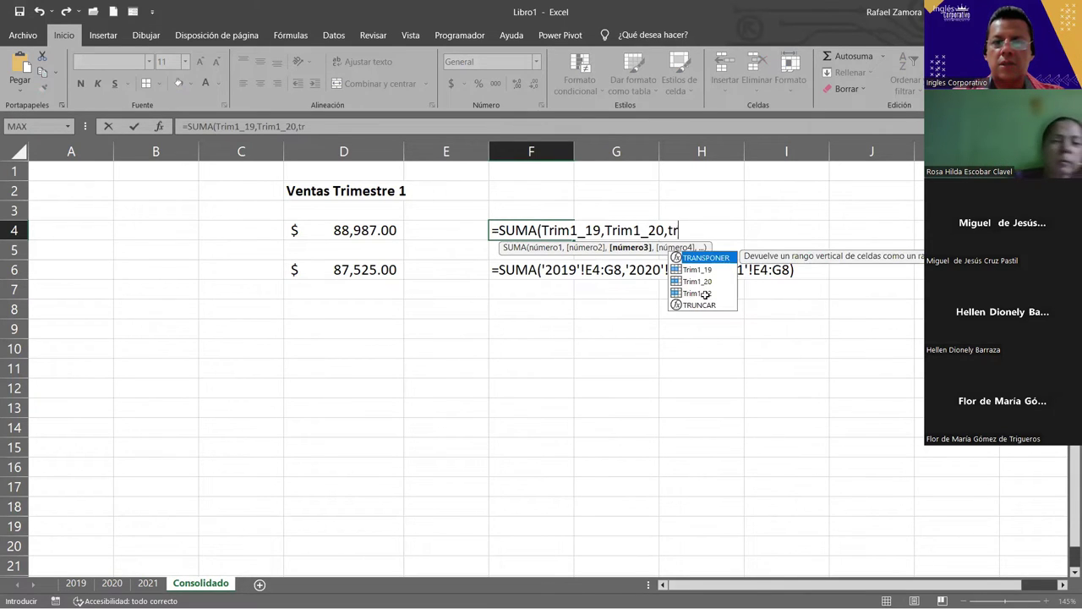
pyautogui.doubleClick(705, 294)
pyautogui.write(')')
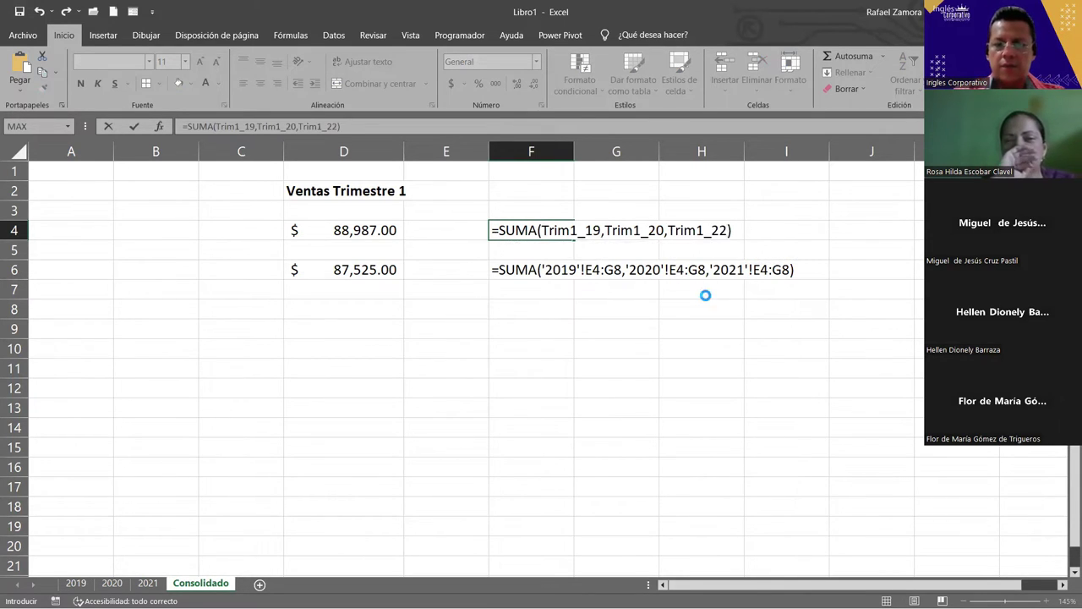
pyautogui.press('Return')
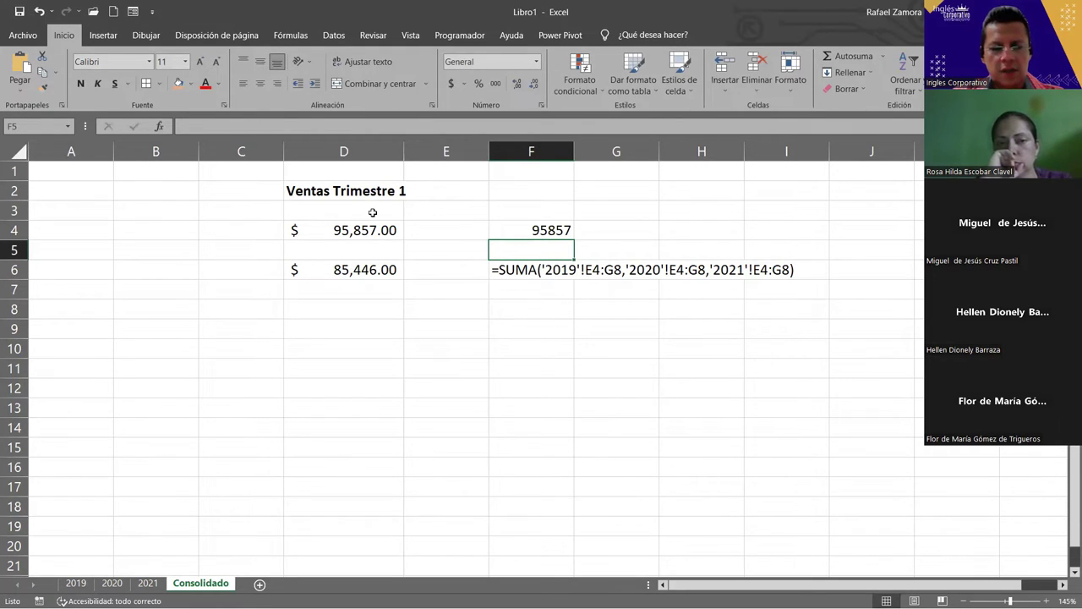
pyautogui.hotkey('ctrl', 'z')
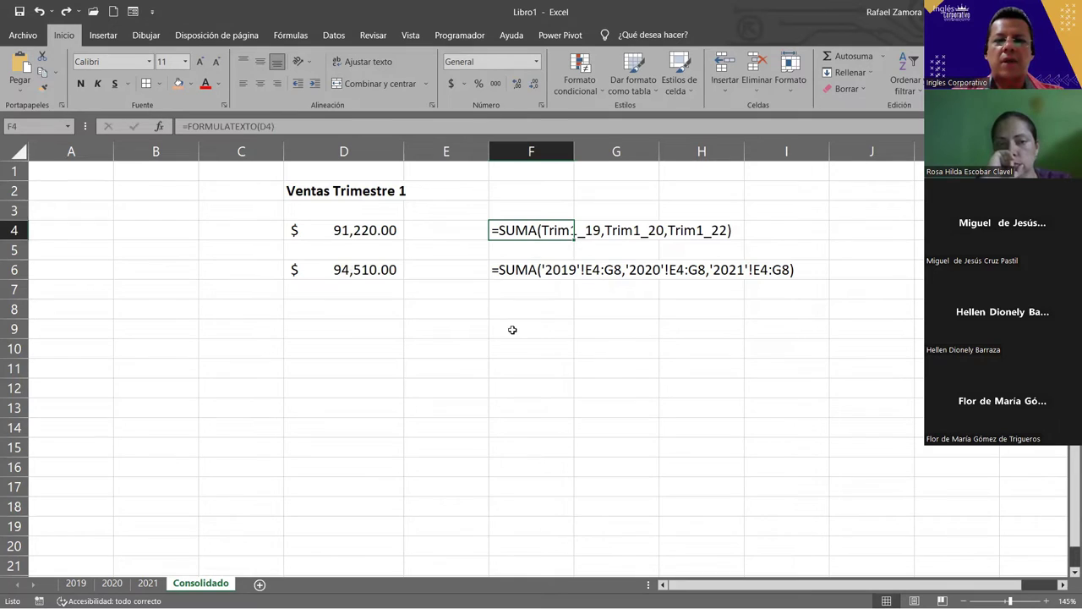
# Review the SUMA formulas shown in F4 and F6, then go to the 2019 sheet.
pyautogui.click(512, 329)
pyautogui.click(542, 230)
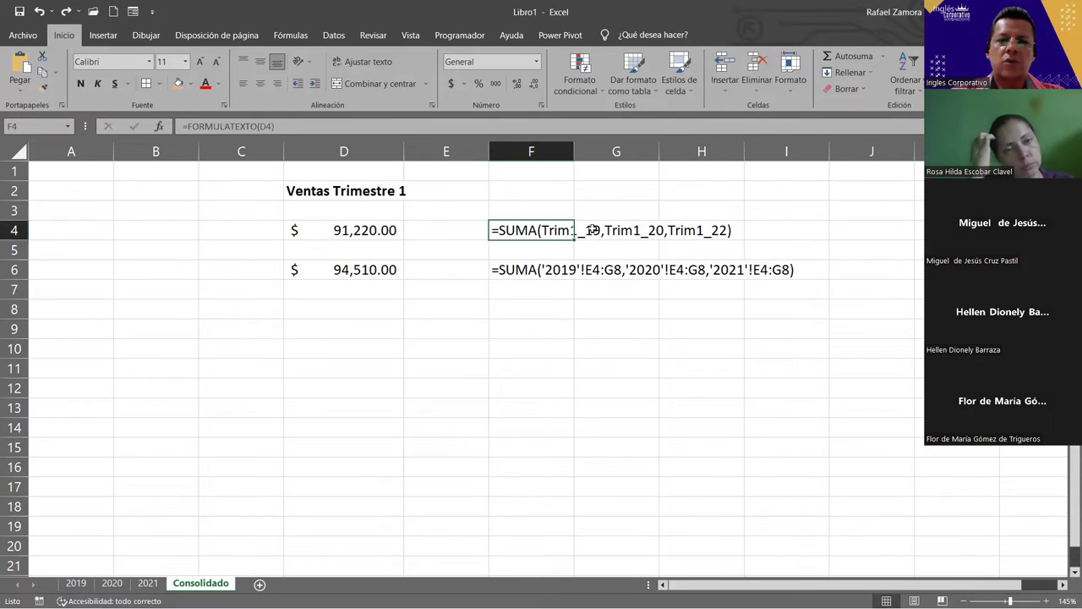
pyautogui.click(522, 277)
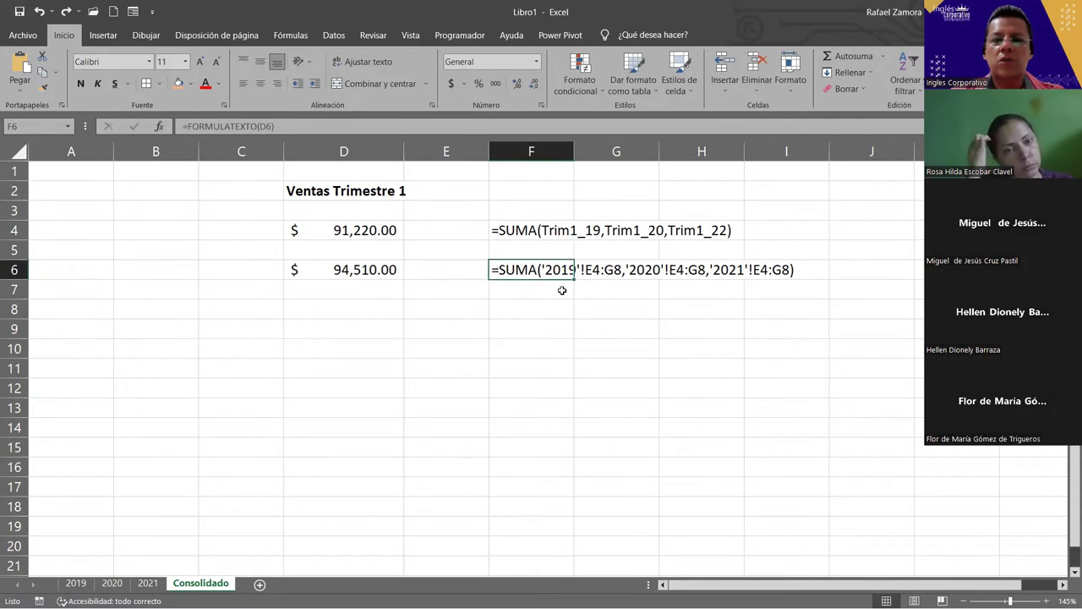
pyautogui.click(561, 290)
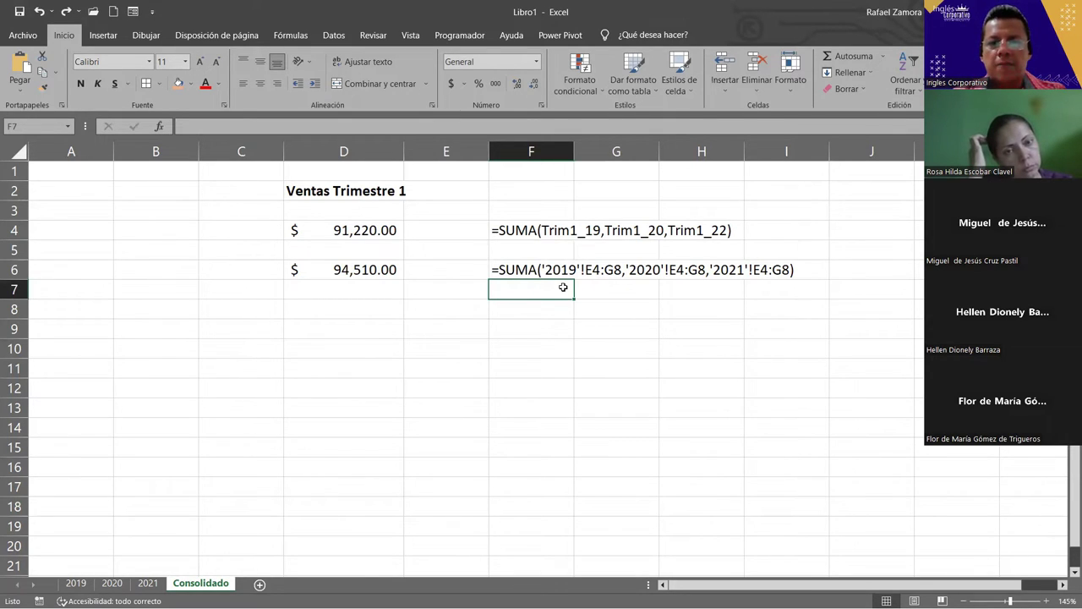
pyautogui.click(515, 272)
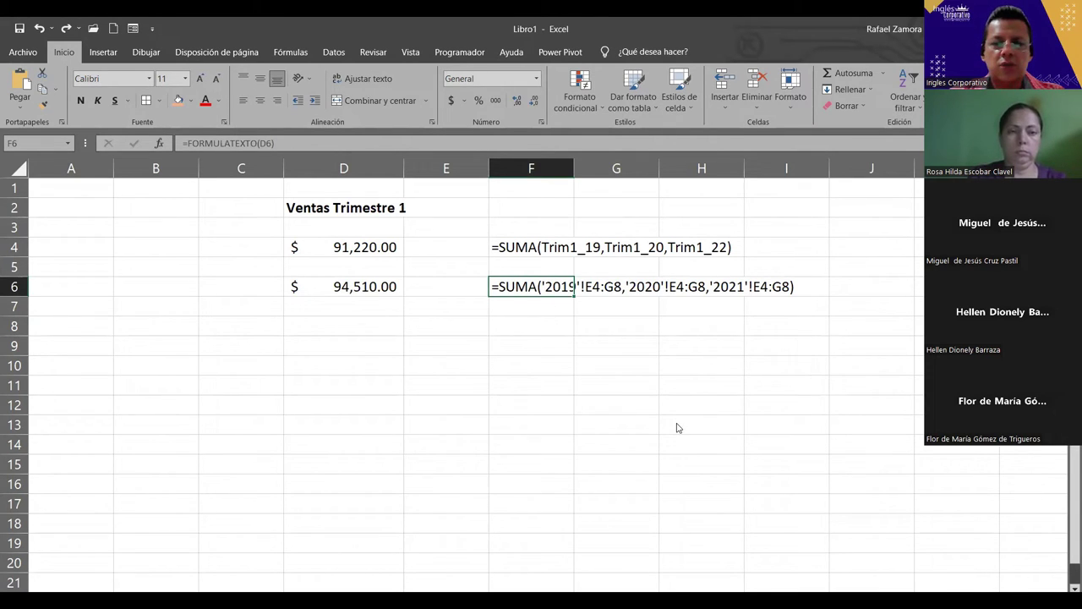
pyautogui.click(630, 332)
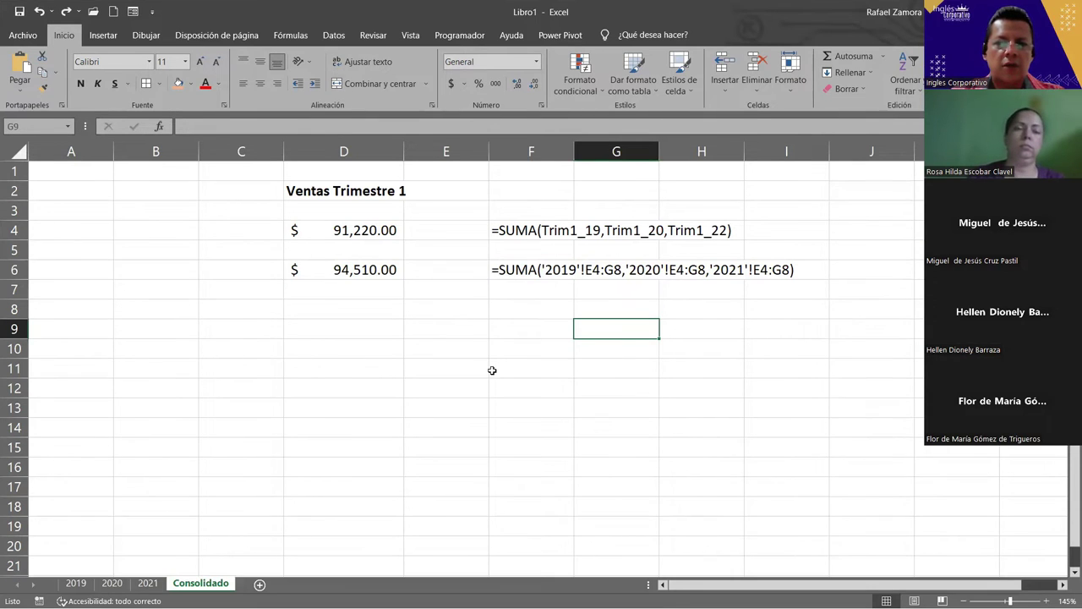
pyautogui.scroll(-1, 492, 370)
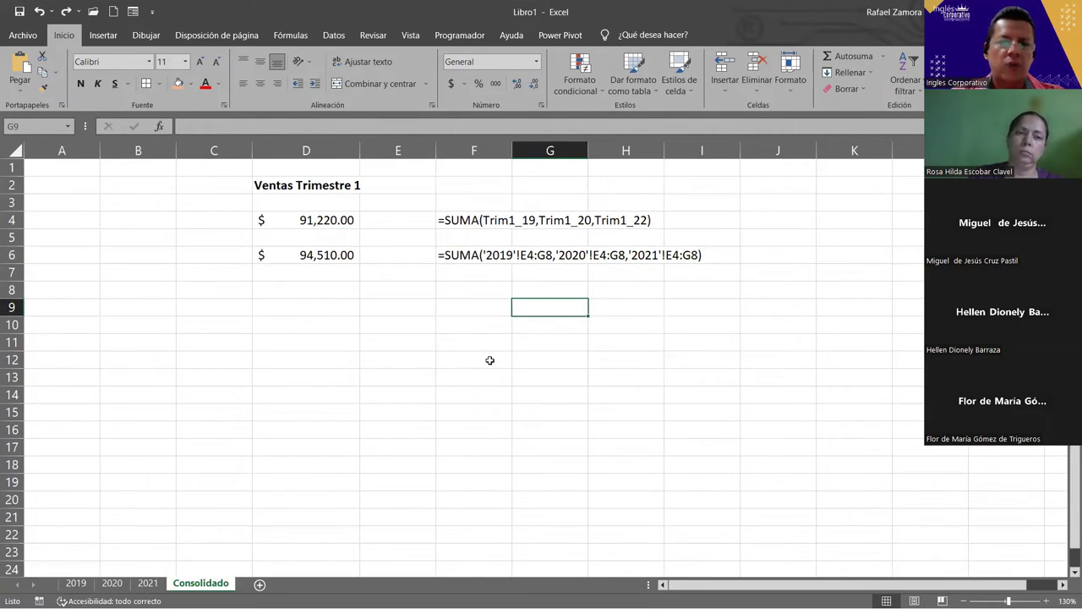
pyautogui.click(75, 583)
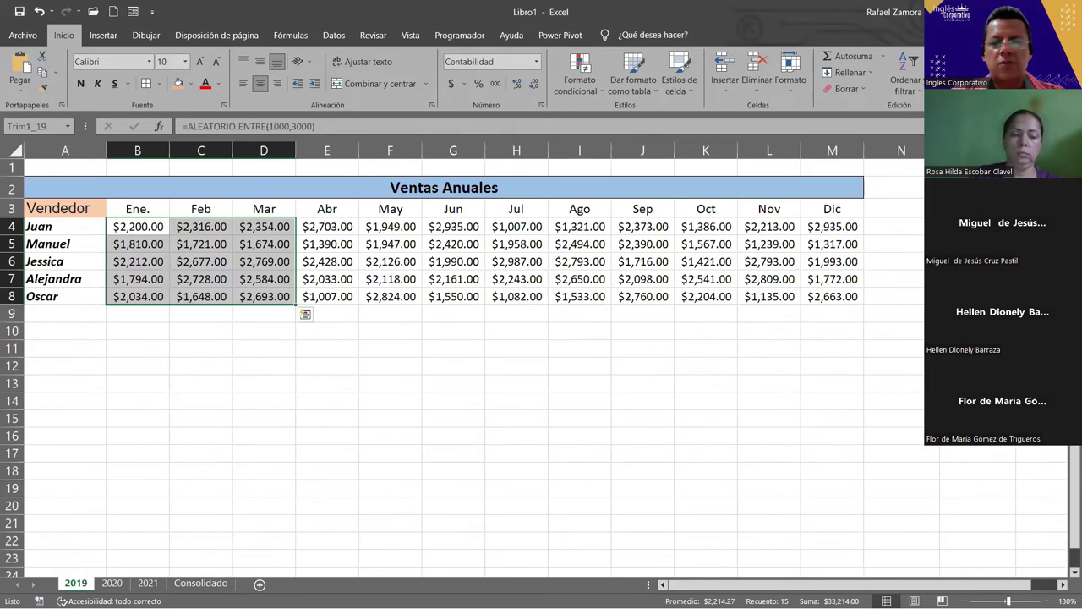
pyautogui.click(255, 402)
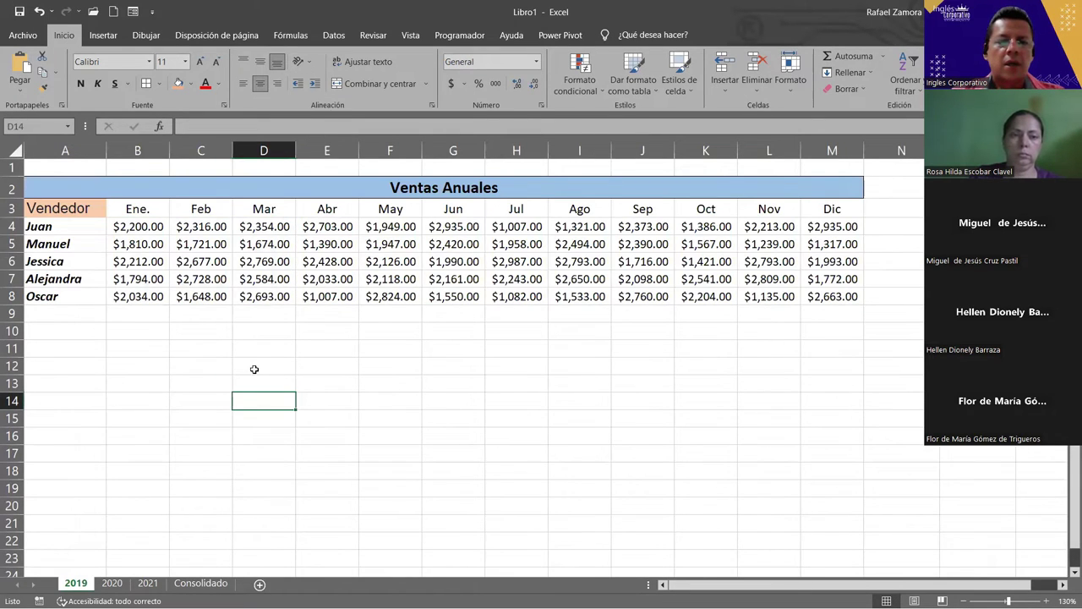
pyautogui.click(317, 272)
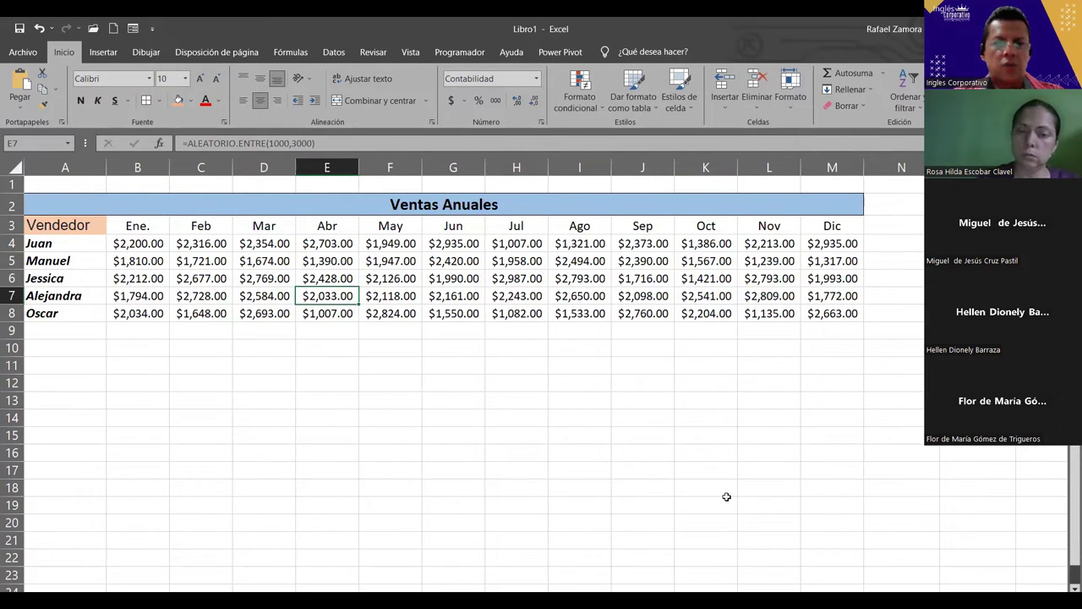
# Open and cancel the Crear tabla dialog several times without creating a table.
pyautogui.hotkey('ctrl', 't')
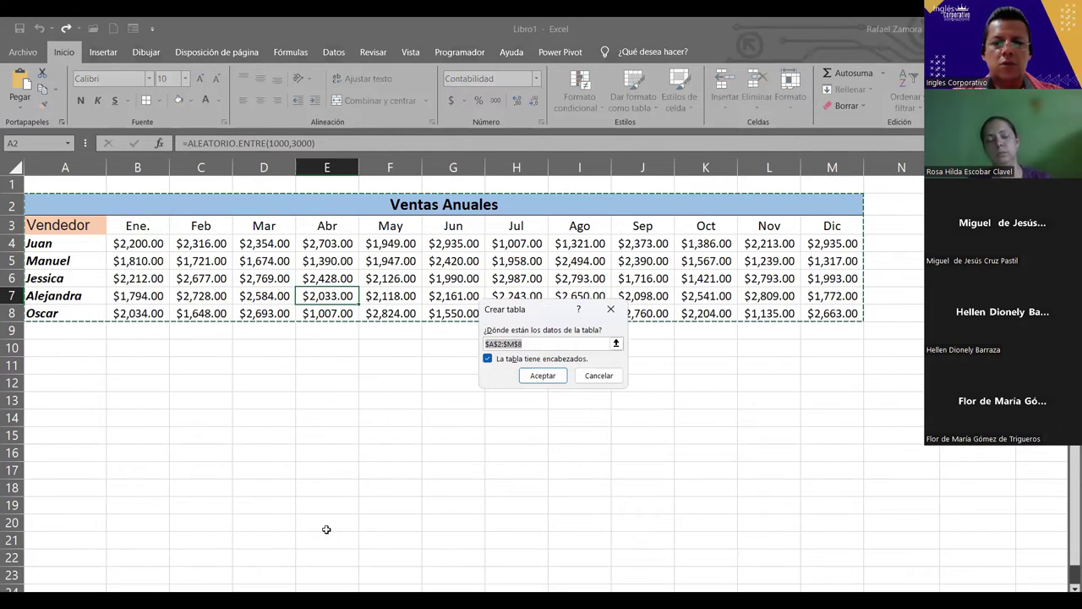
pyautogui.press('Return')
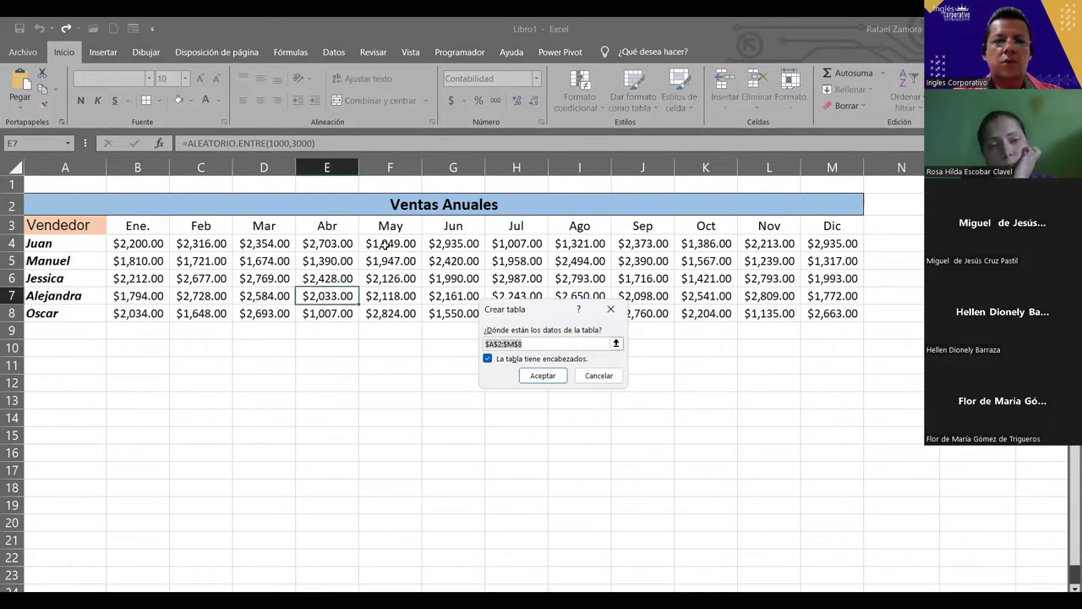
pyautogui.press('Escape')
pyautogui.click(704, 276)
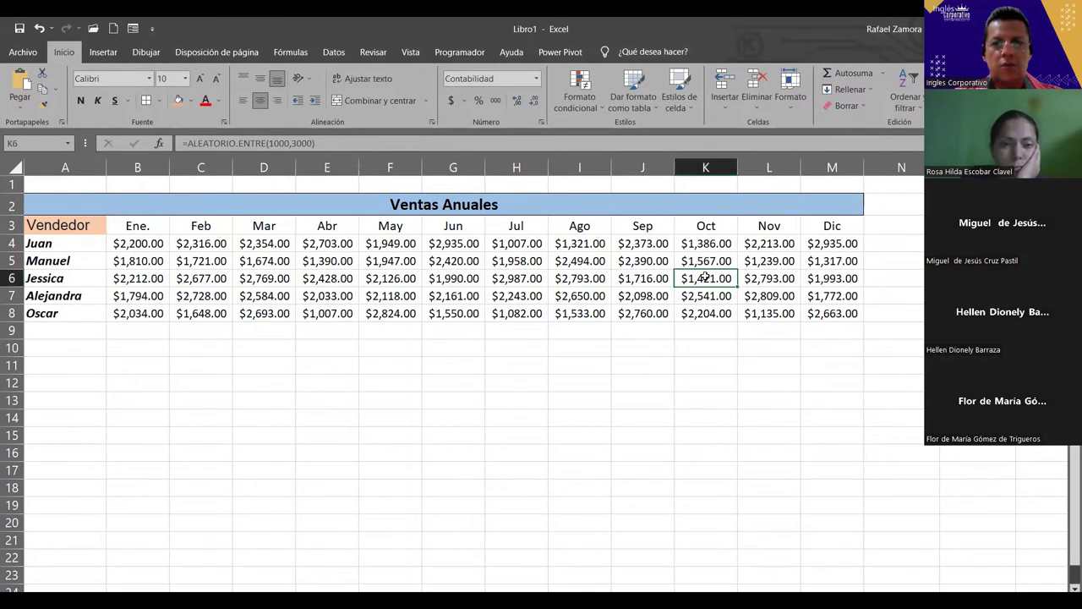
pyautogui.hotkey('ctrl', 't')
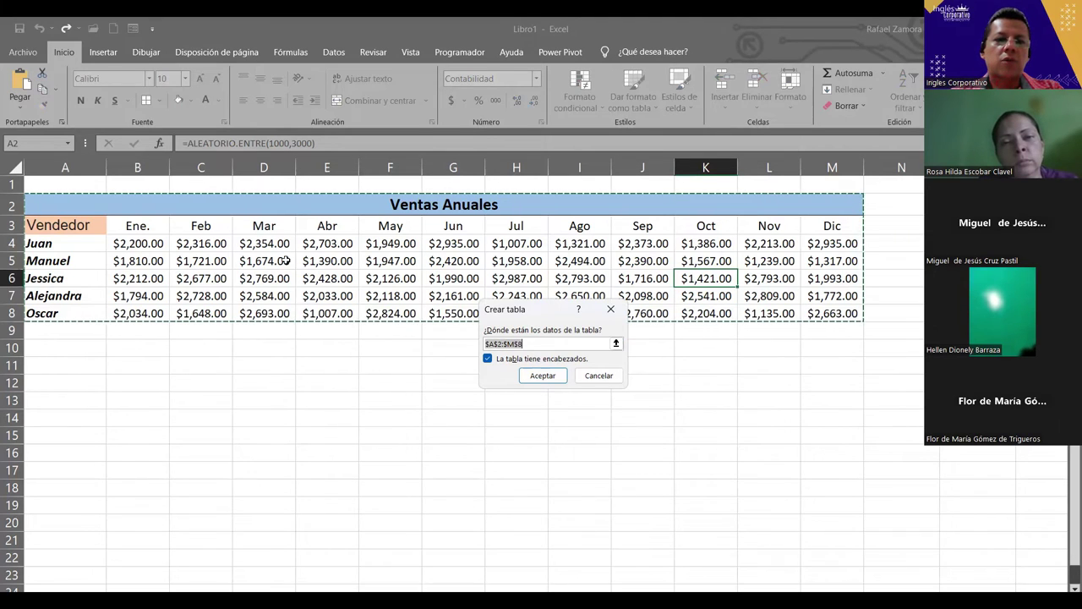
pyautogui.press('Escape')
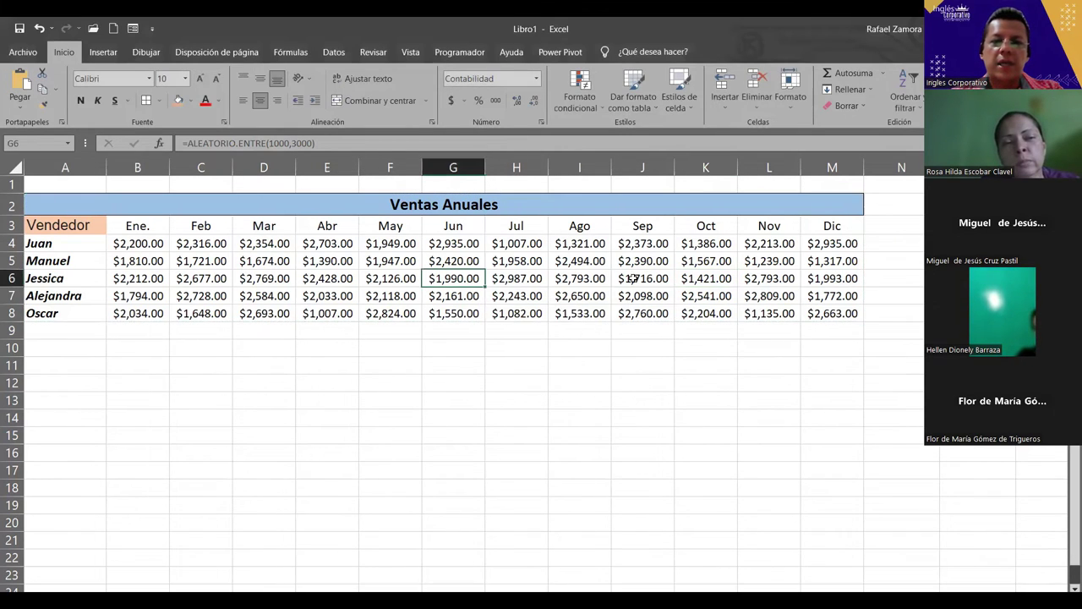
pyautogui.click(769, 260)
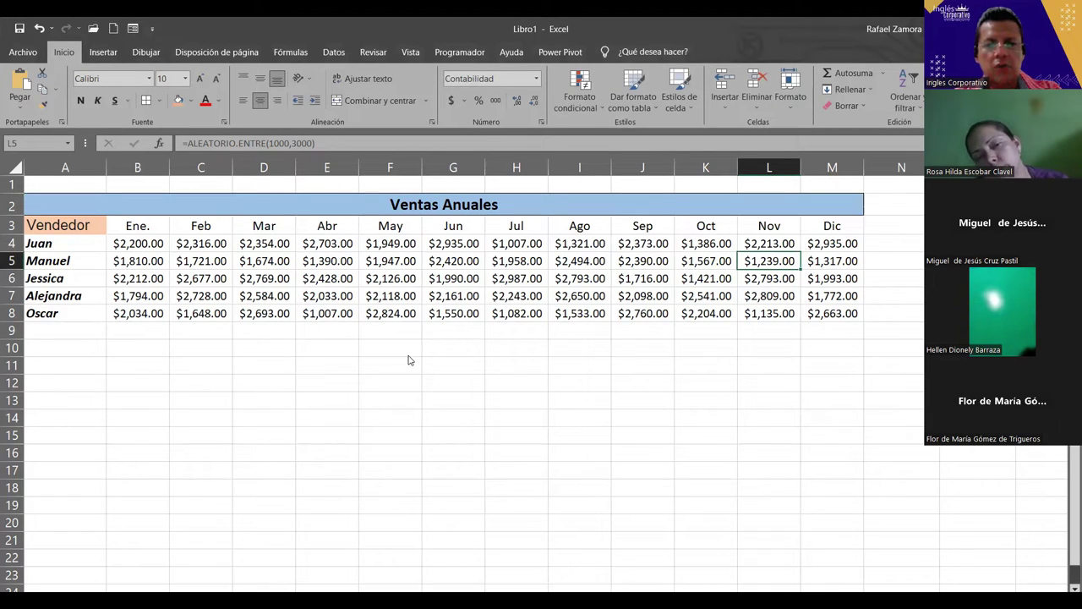
pyautogui.hotkey('ctrl', 't')
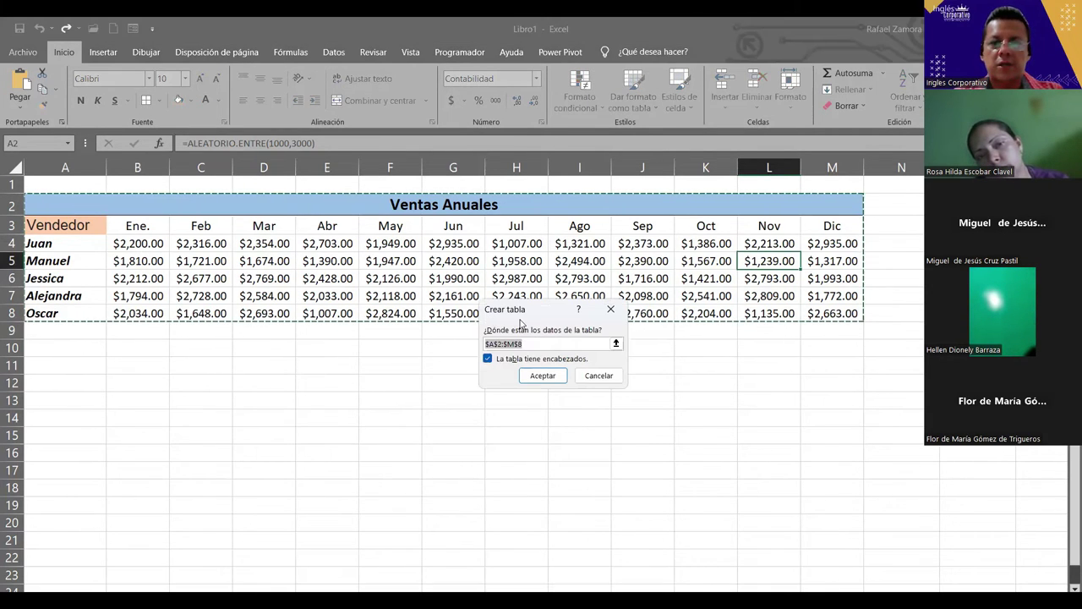
pyautogui.press('Escape')
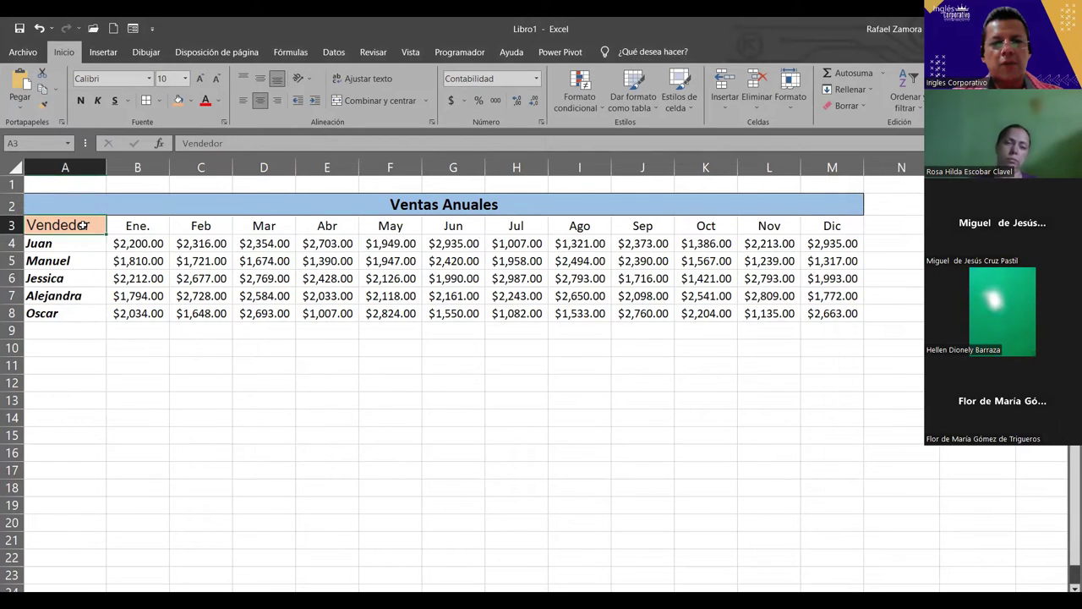
# Select the sales block B3:M8 from the Ene. header, open Crear tabla, then cancel it.
pyautogui.moveTo(83, 225); pyautogui.dragTo(77, 295)
pyautogui.click(137, 365)
pyautogui.click(148, 222)
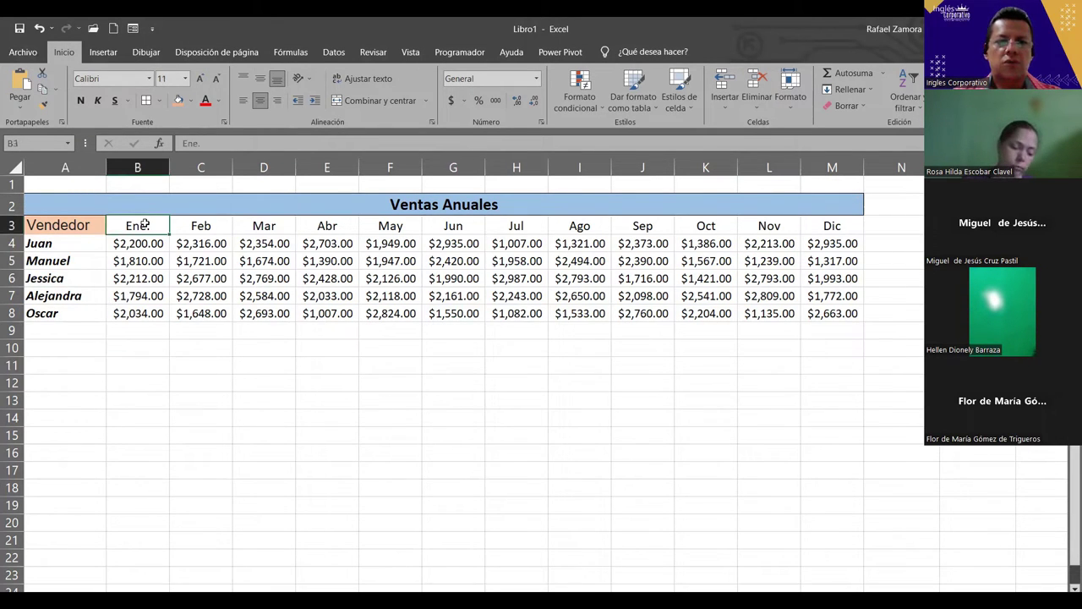
pyautogui.hotkey('ctrl', 'shift', 'Right')
pyautogui.hotkey('ctrl', 'shift', 'Down')
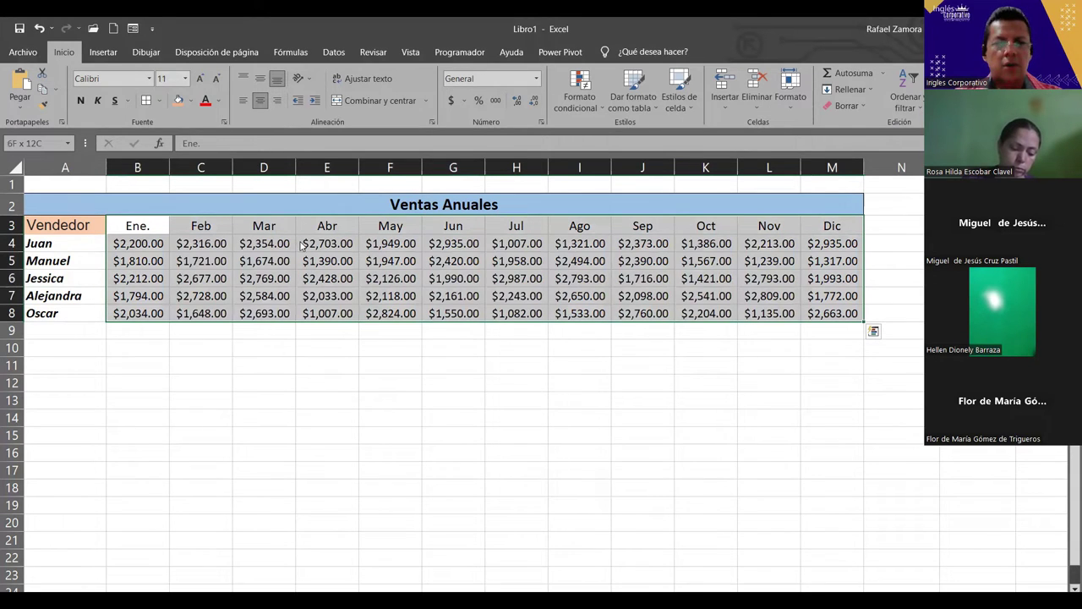
pyautogui.hotkey('ctrl', 't')
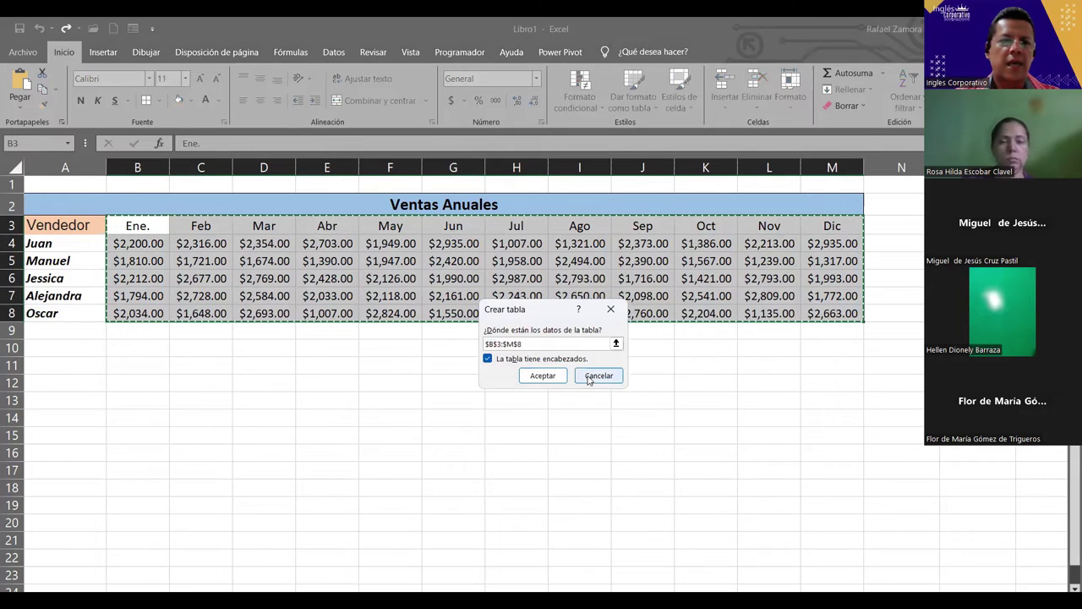
pyautogui.click(589, 380)
# Reselect B3:M8 and open Crear tabla for the 2019 sales data.
pyautogui.click(158, 230)
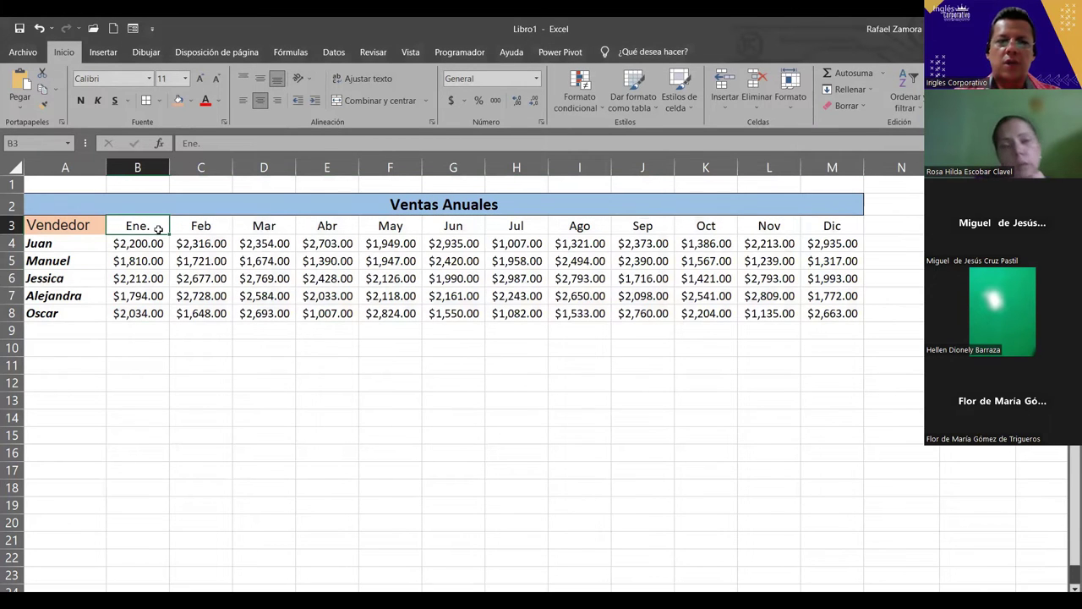
pyautogui.hotkey('ctrl', 'shift', 'Right')
pyautogui.hotkey('ctrl', 'shift', 'Down')
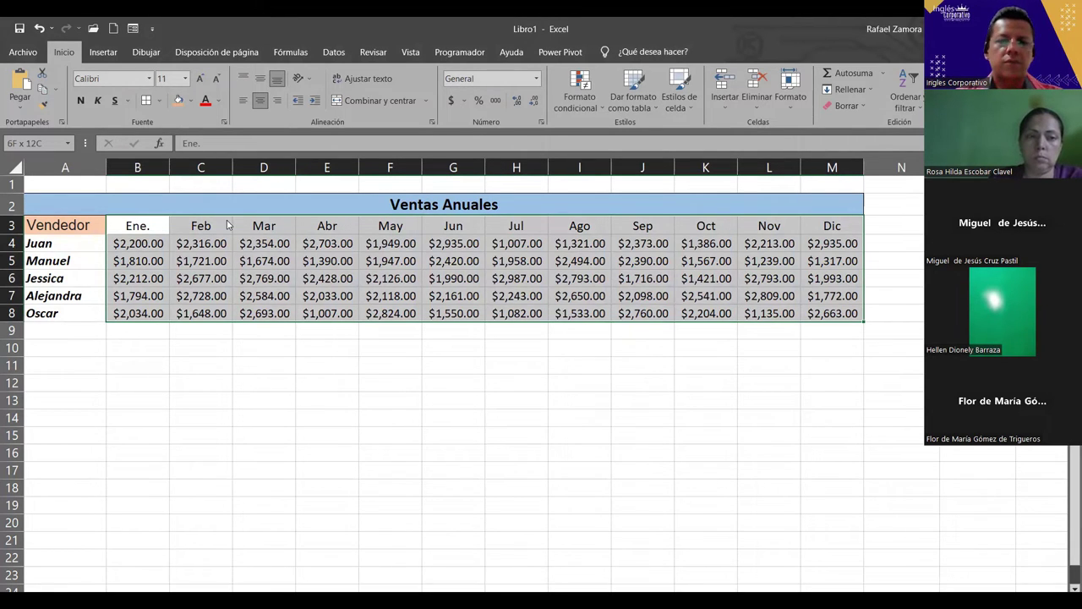
pyautogui.hotkey('ctrl', 't')
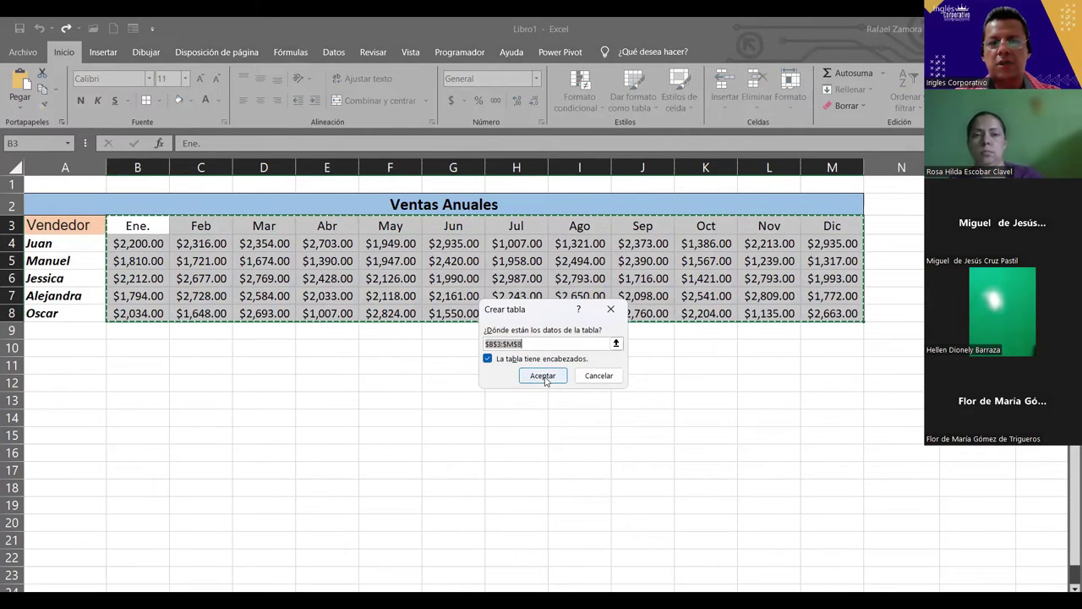
# Create the 2019 table with headers, then turn the 2020 sheet's B3:M8 into a table.
pyautogui.click(544, 374)
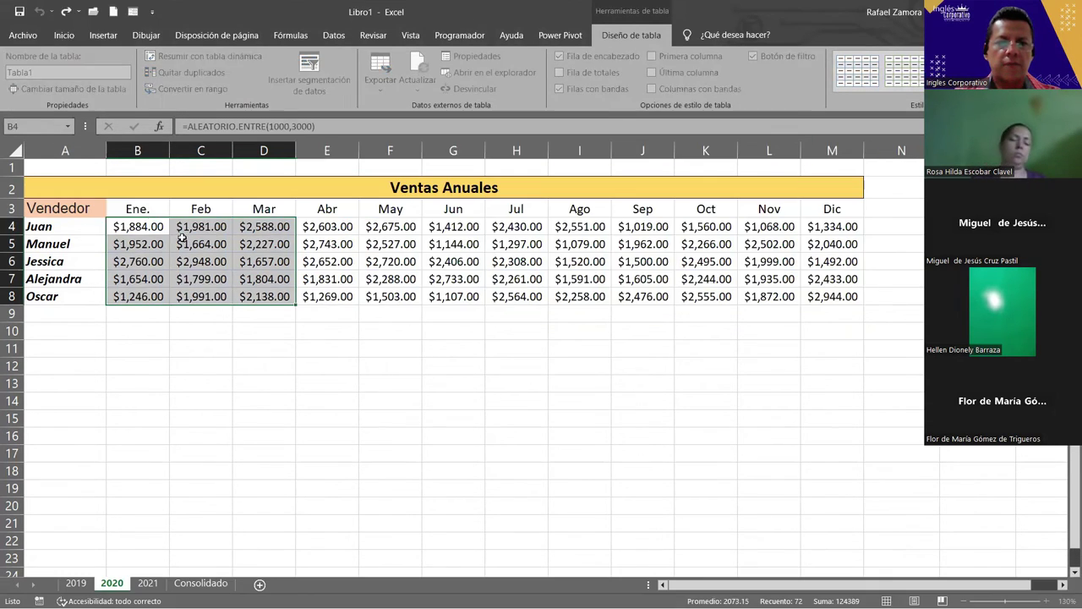
pyautogui.click(144, 207)
pyautogui.hotkey('ctrl', 'shift', 'Right')
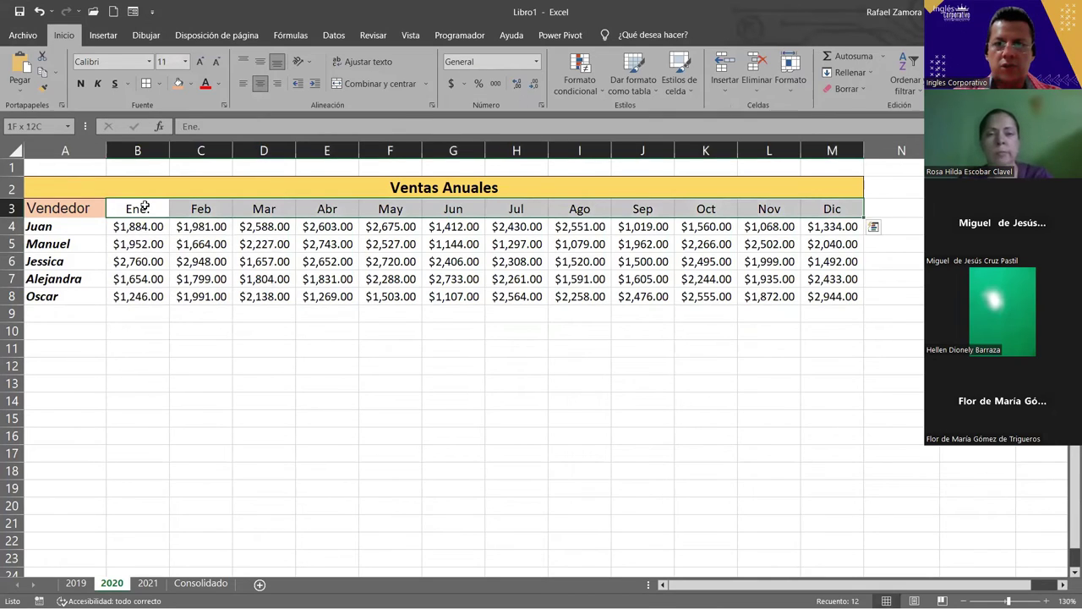
pyautogui.hotkey('ctrl', 'shift', 'Down')
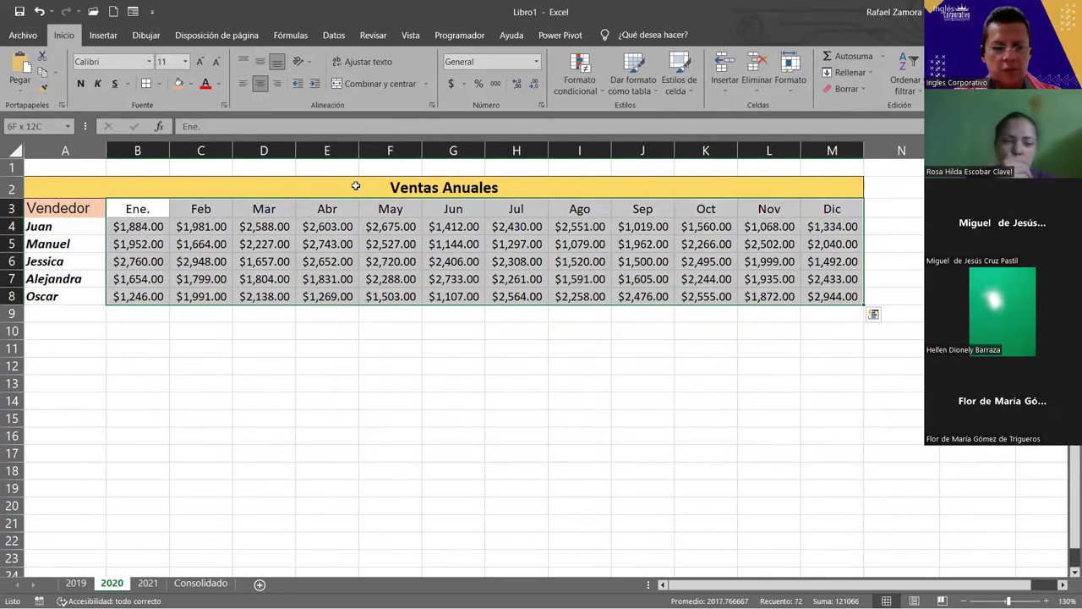
pyautogui.hotkey('ctrl', 't')
pyautogui.click(554, 368)
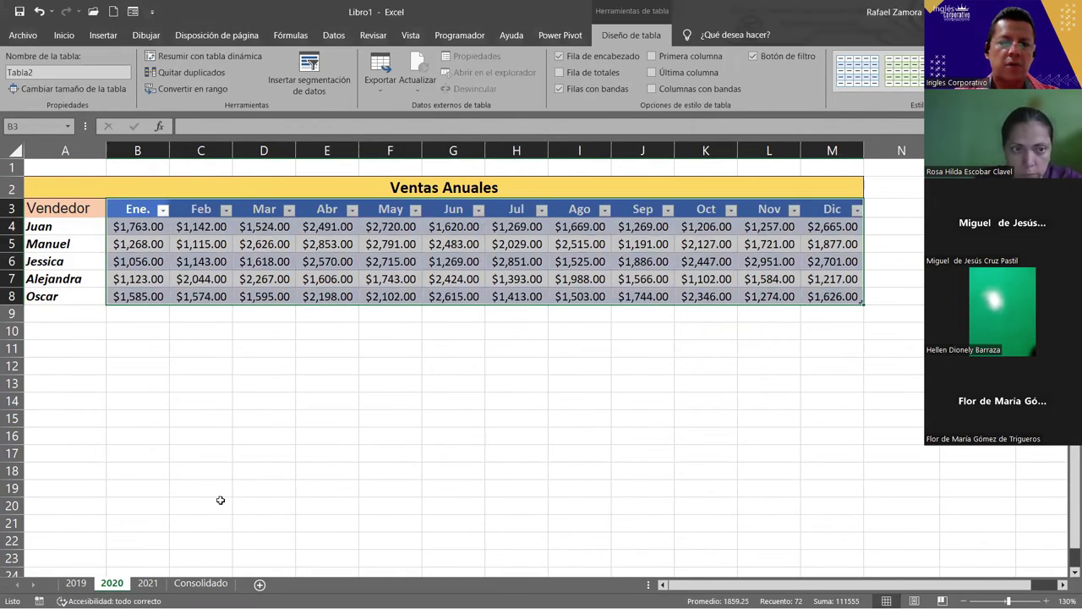
# Turn the 2021 sheet's sales range B3:M8 into a table with headers.
pyautogui.click(147, 584)
pyautogui.click(146, 210)
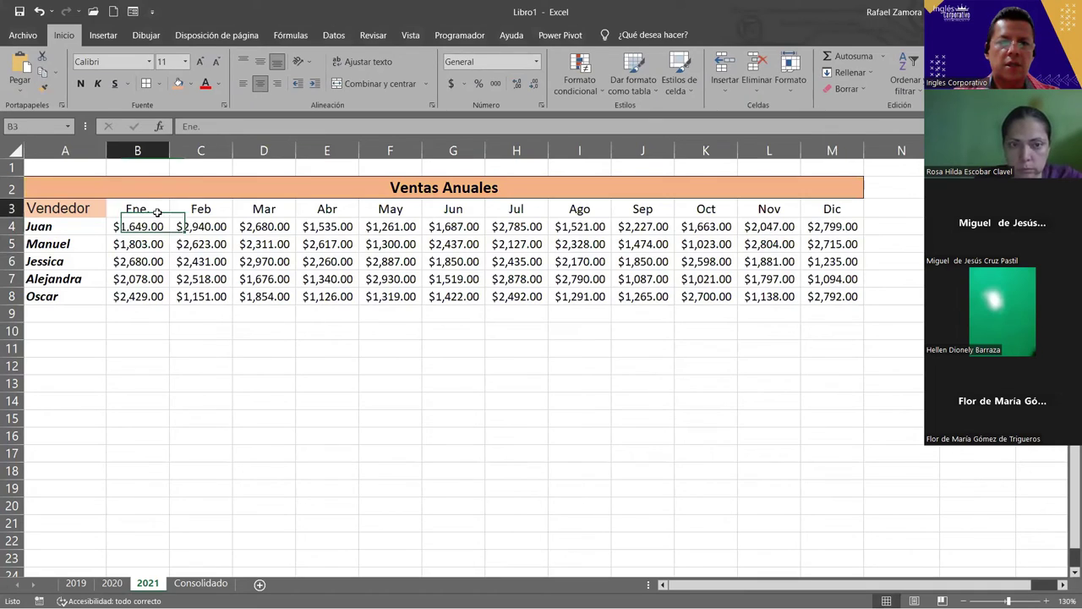
pyautogui.hotkey('ctrl', 'shift', 'Right')
pyautogui.hotkey('ctrl', 'shift', 'Down')
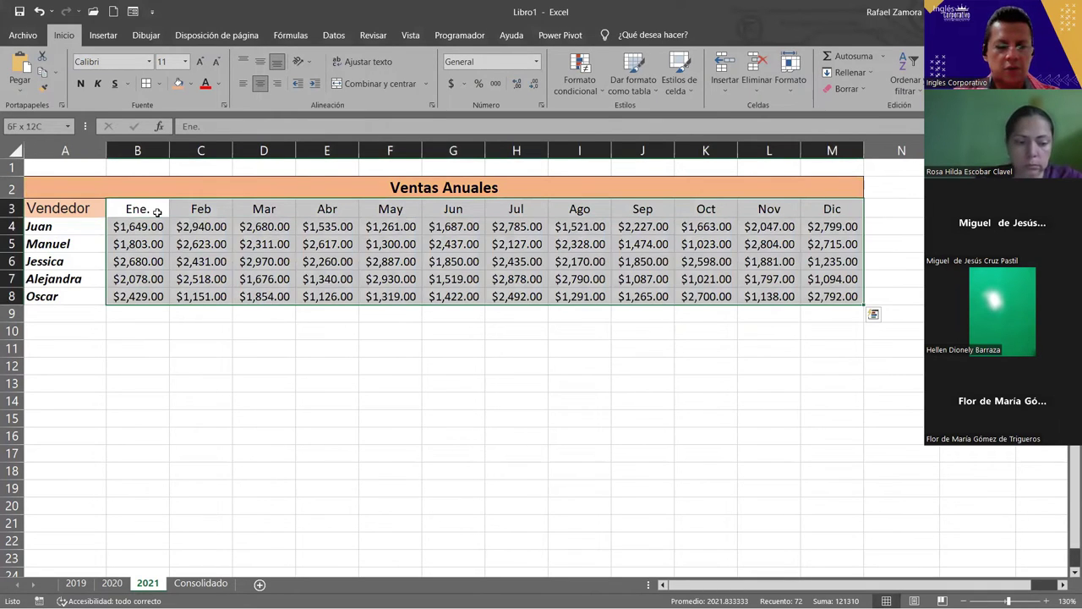
pyautogui.hotkey('ctrl', 't')
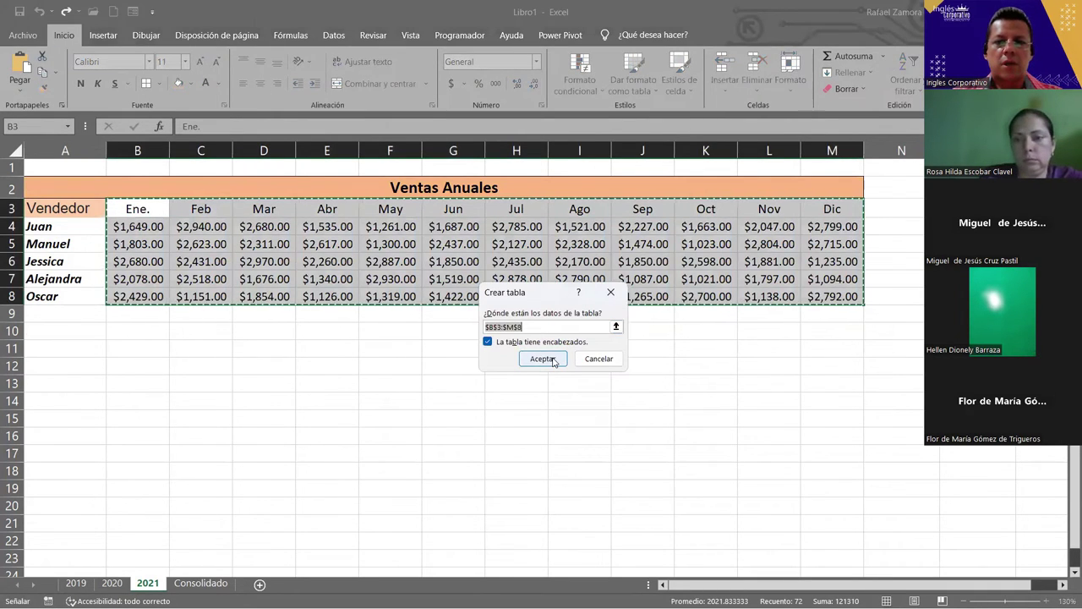
pyautogui.click(554, 360)
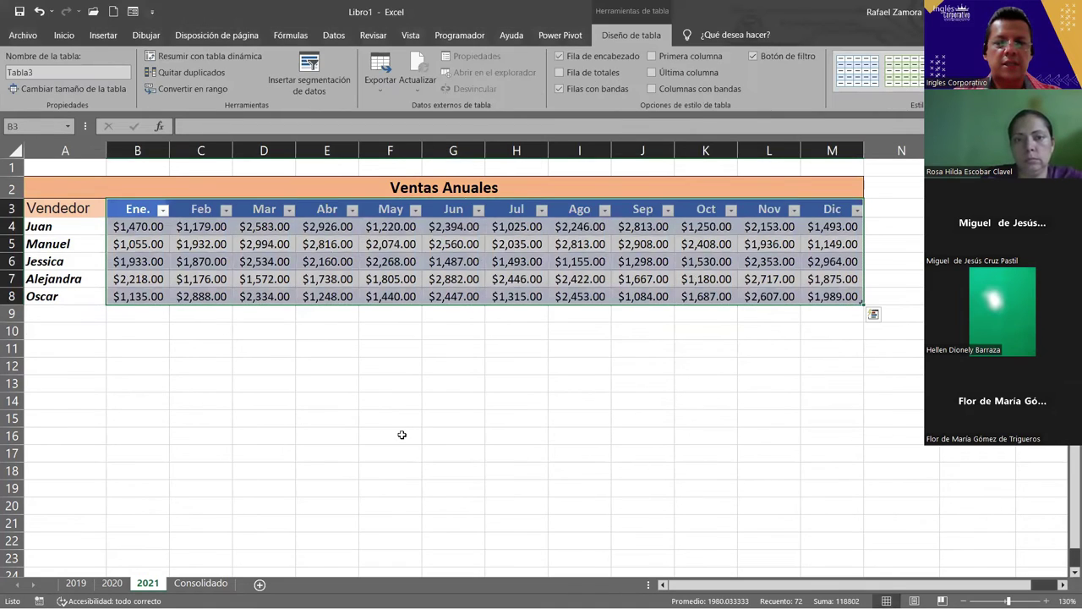
pyautogui.click(261, 433)
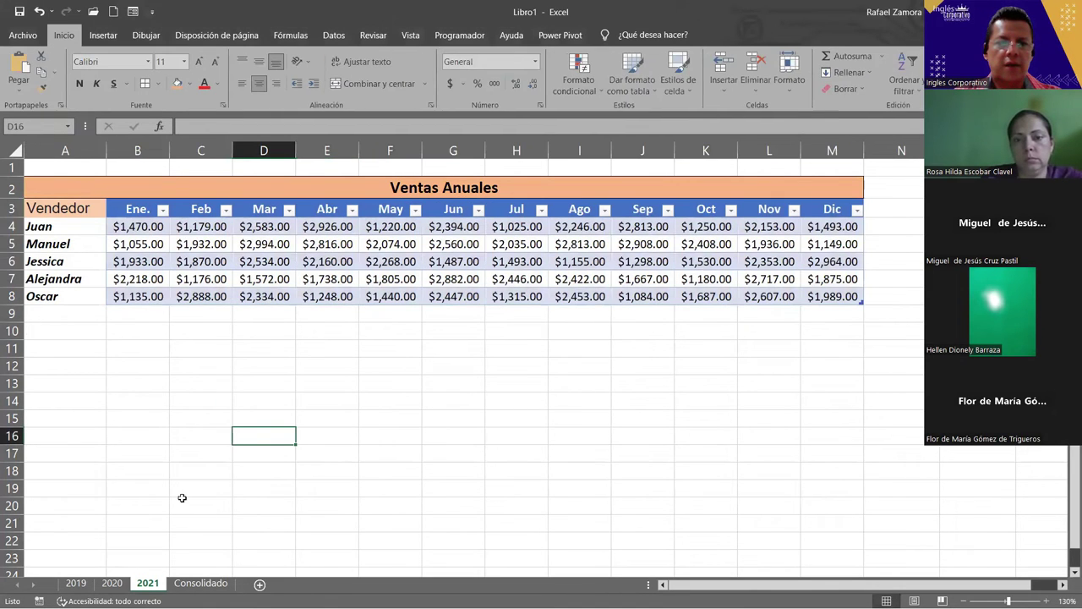
# Return to the 2019 sheet and select a cell inside its table.
pyautogui.click(110, 583)
pyautogui.click(75, 584)
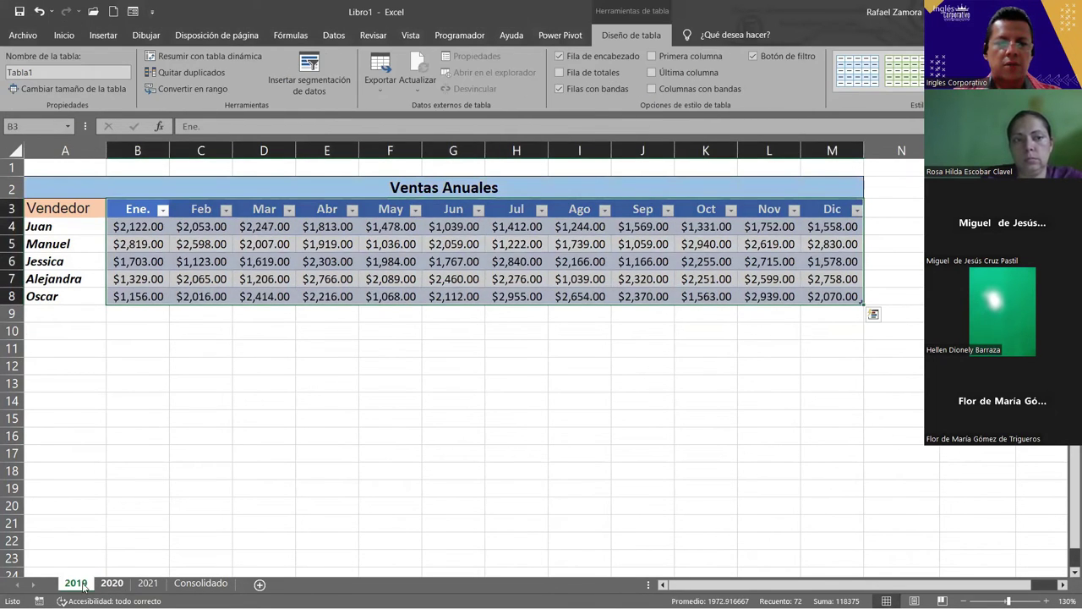
pyautogui.click(148, 583)
pyautogui.click(75, 584)
pyautogui.click(238, 378)
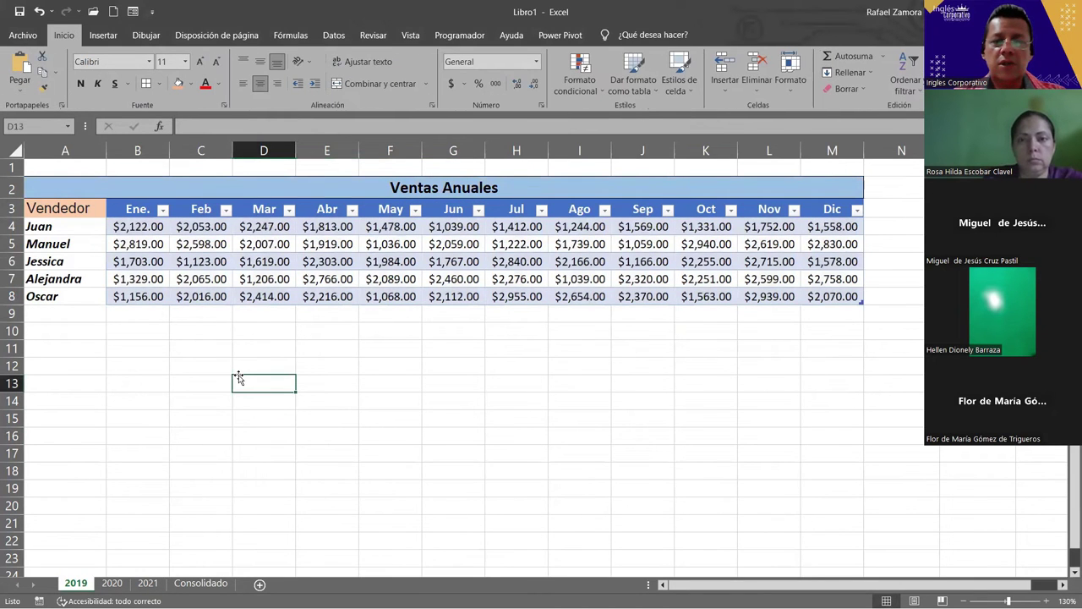
pyautogui.click(283, 282)
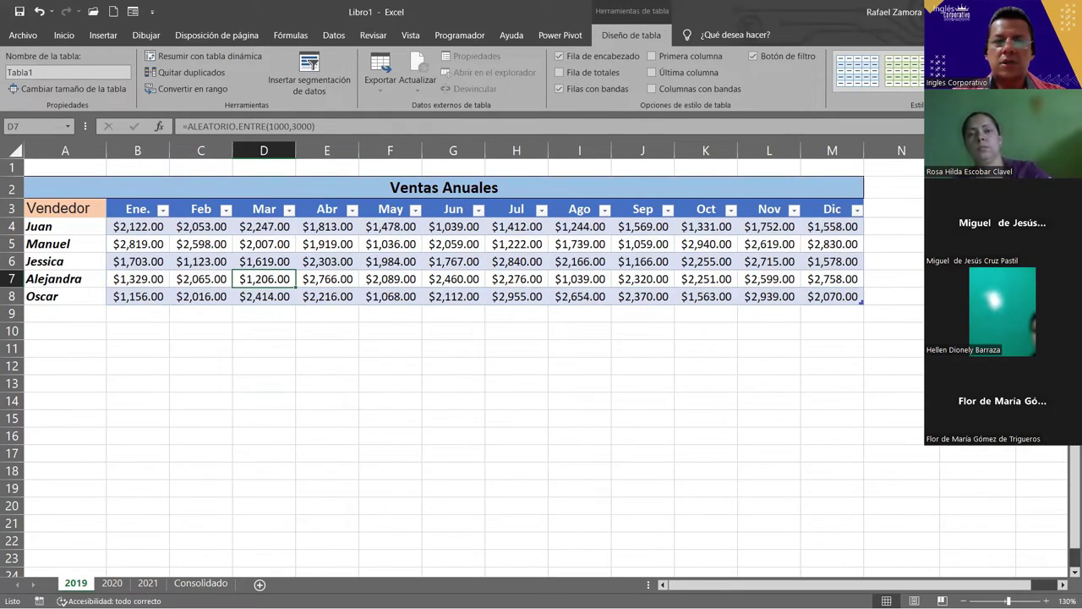
# Apply a green table style to the 2019 table, Tabla1.
pyautogui.click(348, 258)
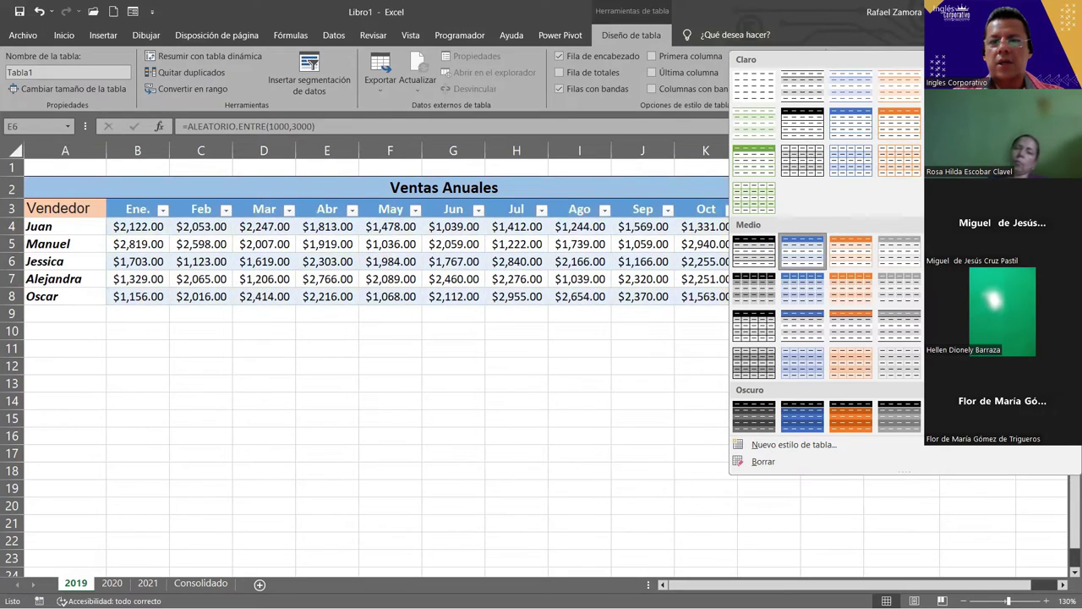
pyautogui.click(632, 423)
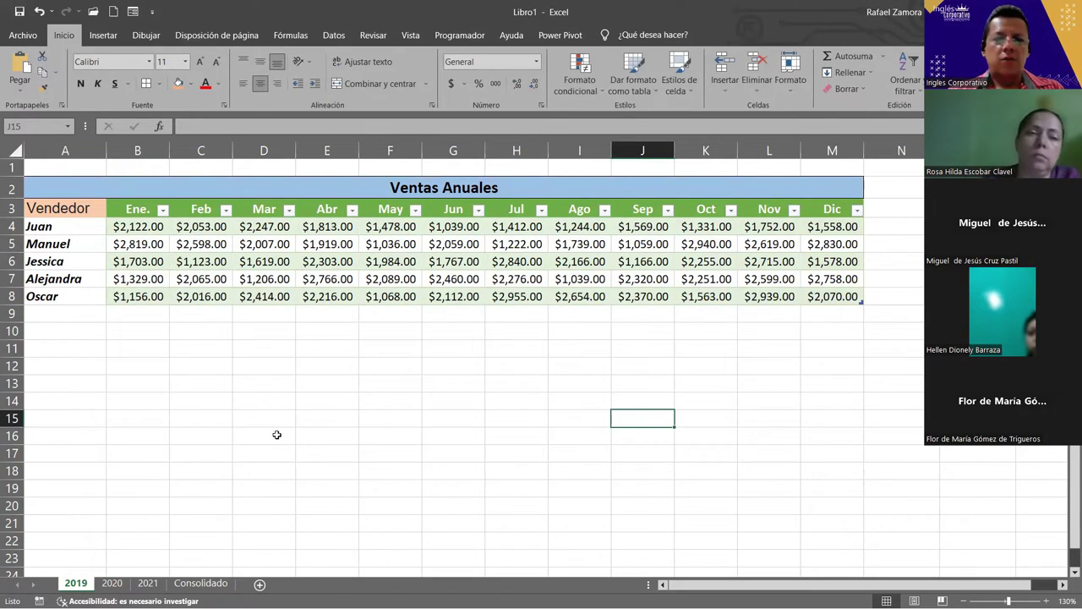
pyautogui.click(319, 258)
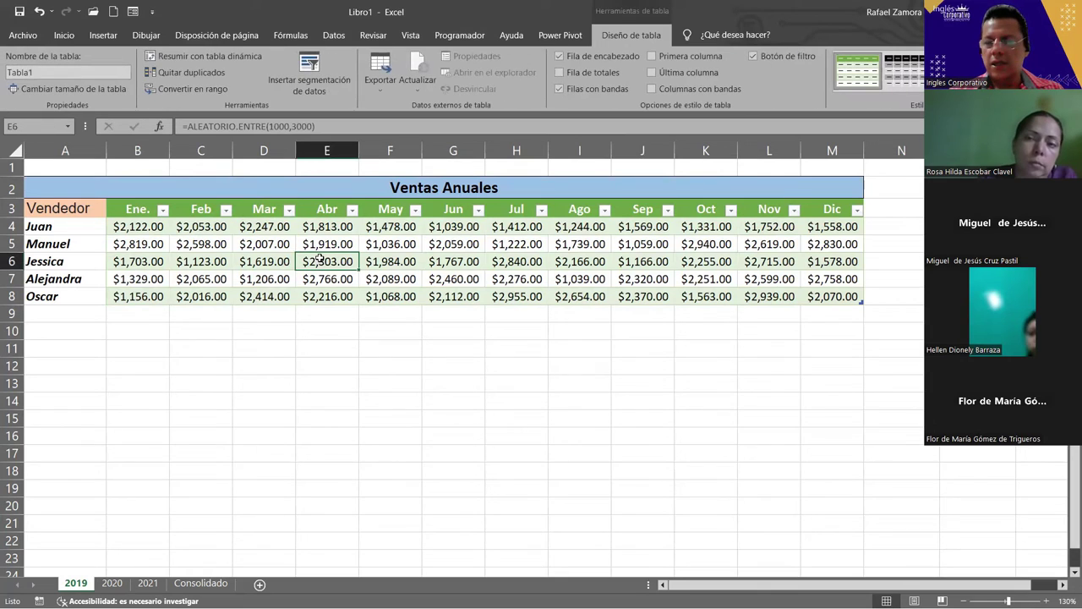
# Apply an orange/gold table style to the 2020 table, Tabla2.
pyautogui.click(118, 584)
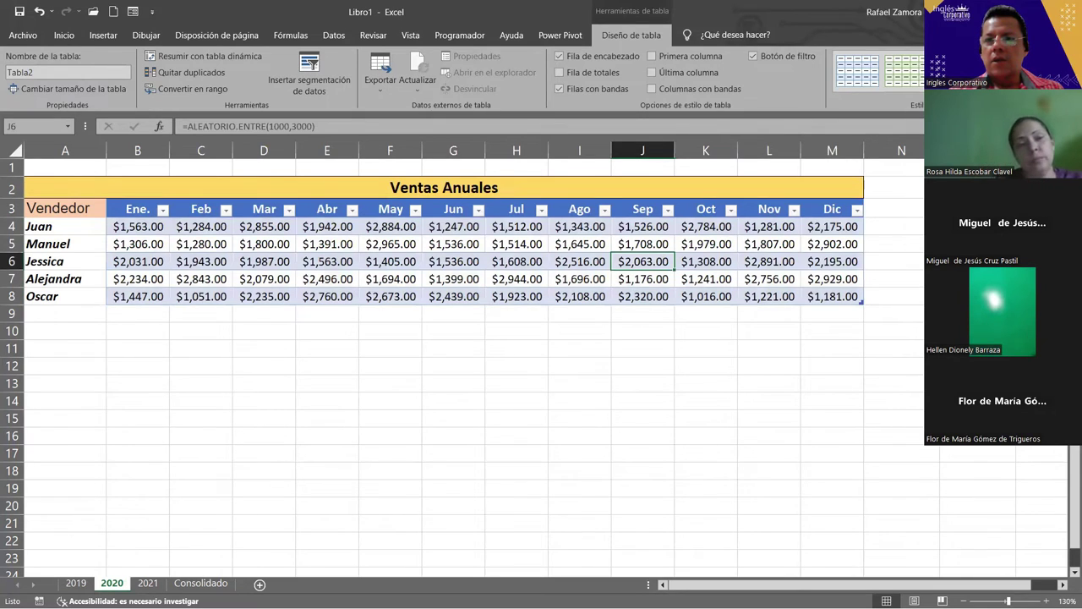
pyautogui.click(1069, 91)
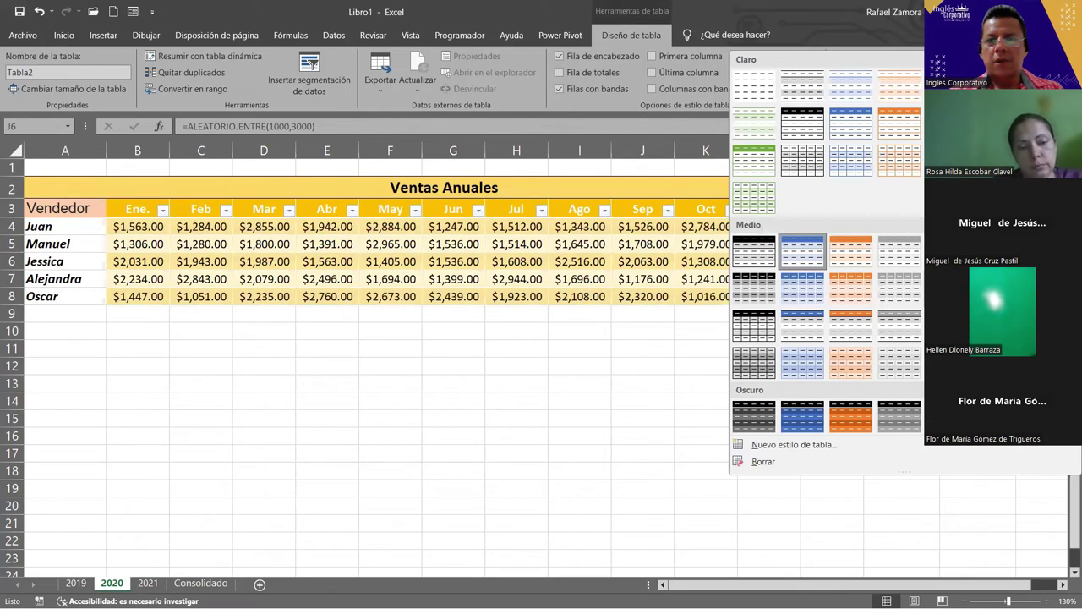
pyautogui.click(481, 368)
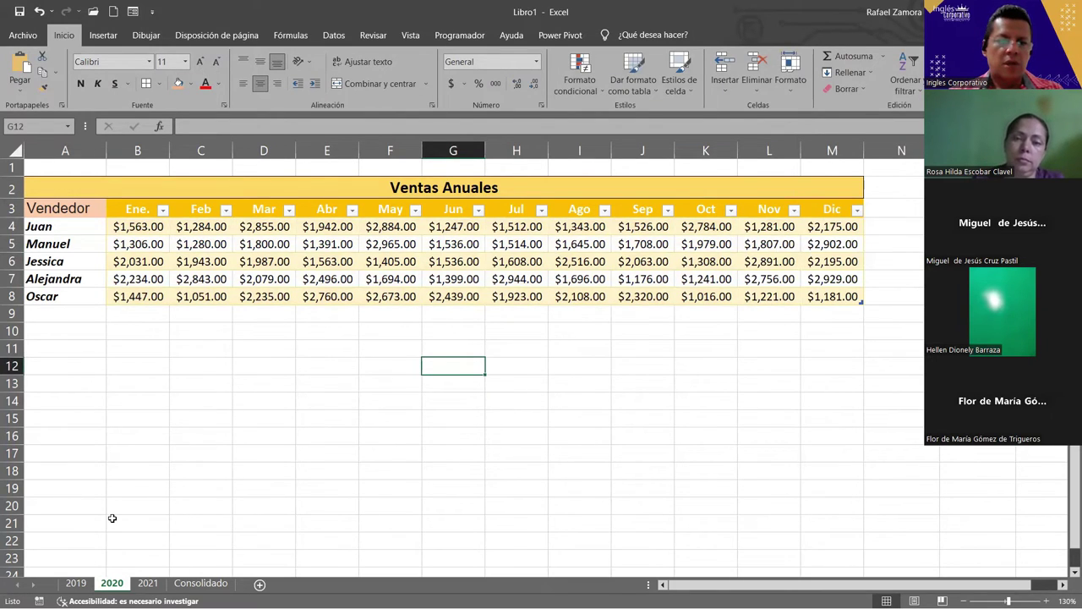
pyautogui.click(75, 583)
# Give the 2021 table, Tabla3, a gray banded style with black header cells.
pyautogui.click(112, 583)
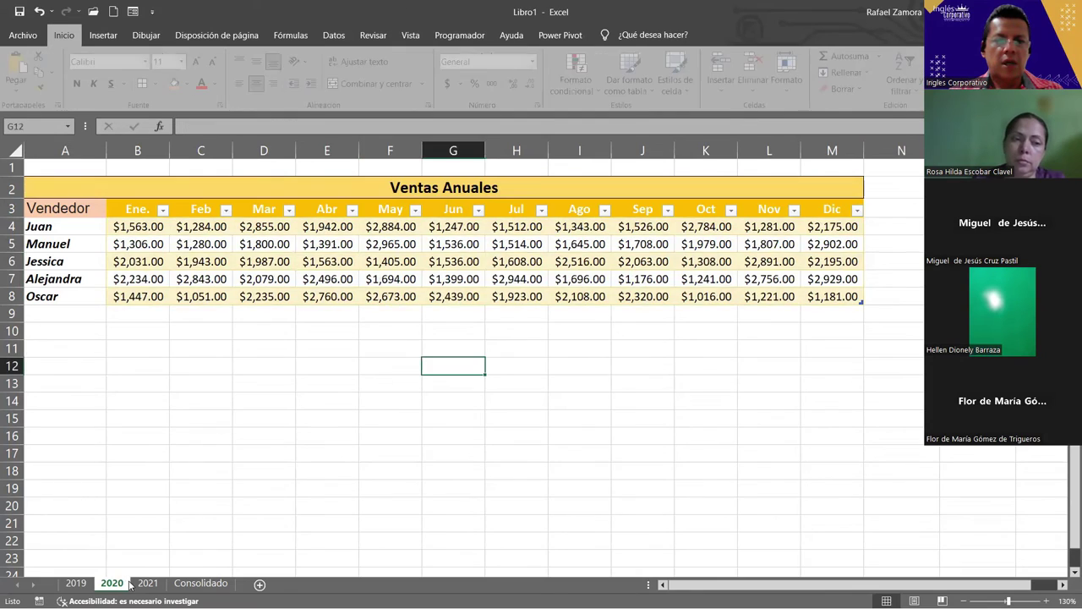
pyautogui.click(200, 583)
pyautogui.click(148, 583)
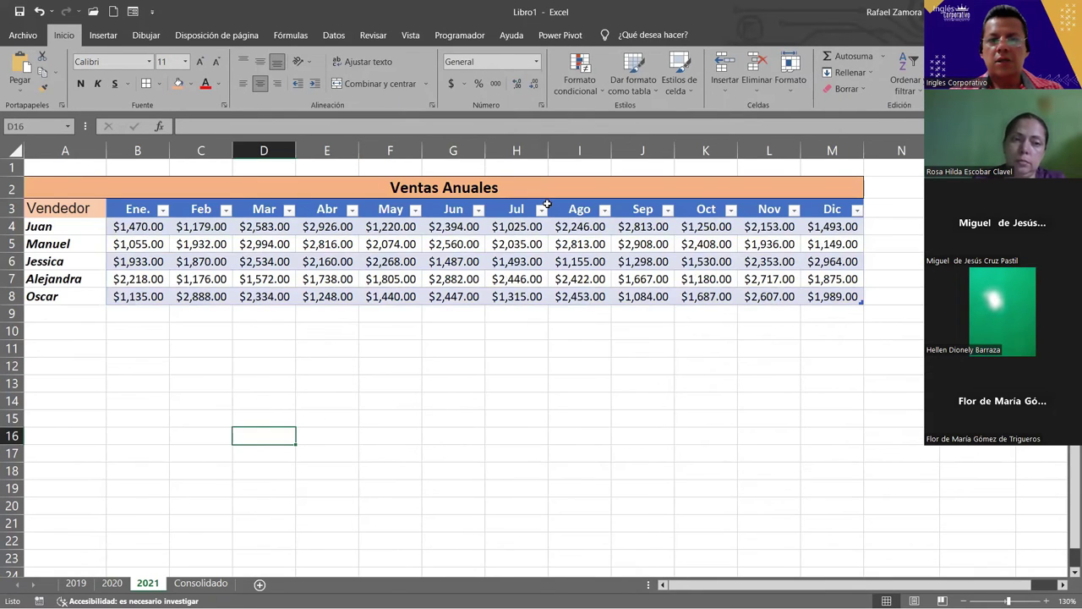
pyautogui.click(551, 281)
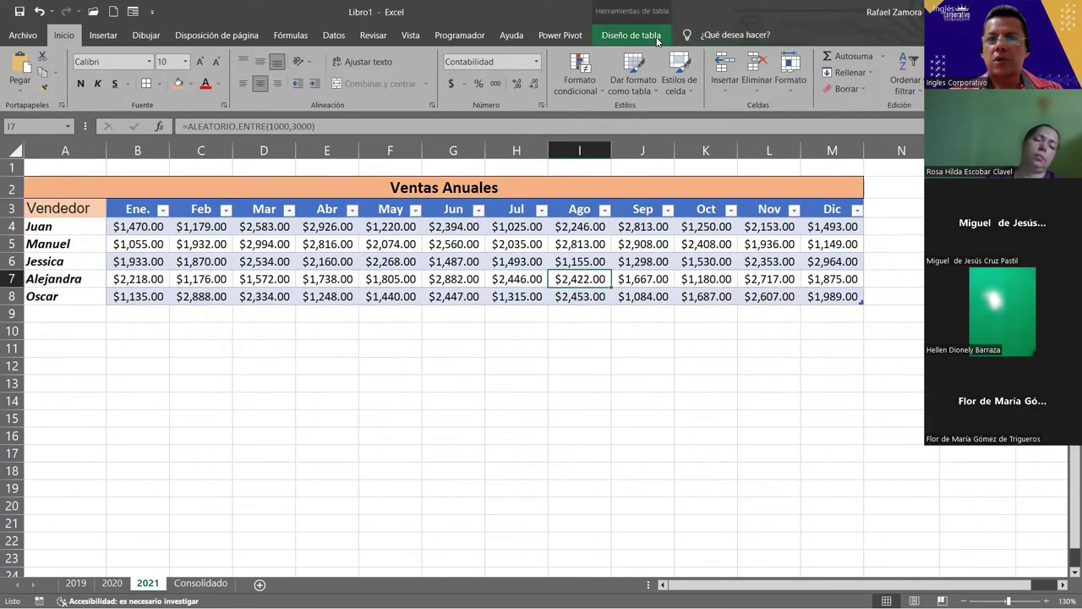
pyautogui.click(657, 40)
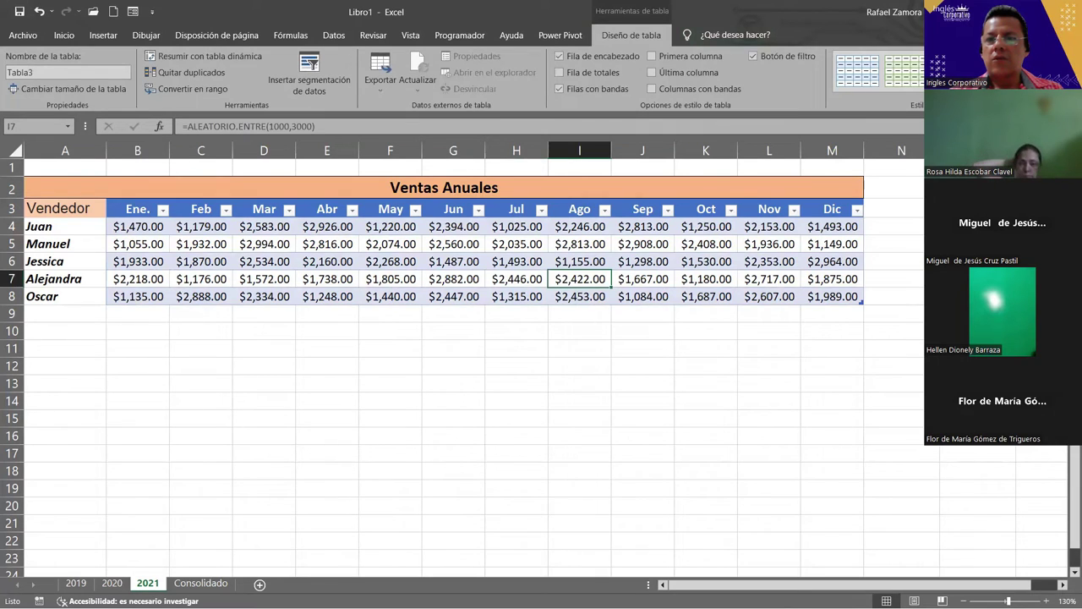
pyautogui.click(1074, 95)
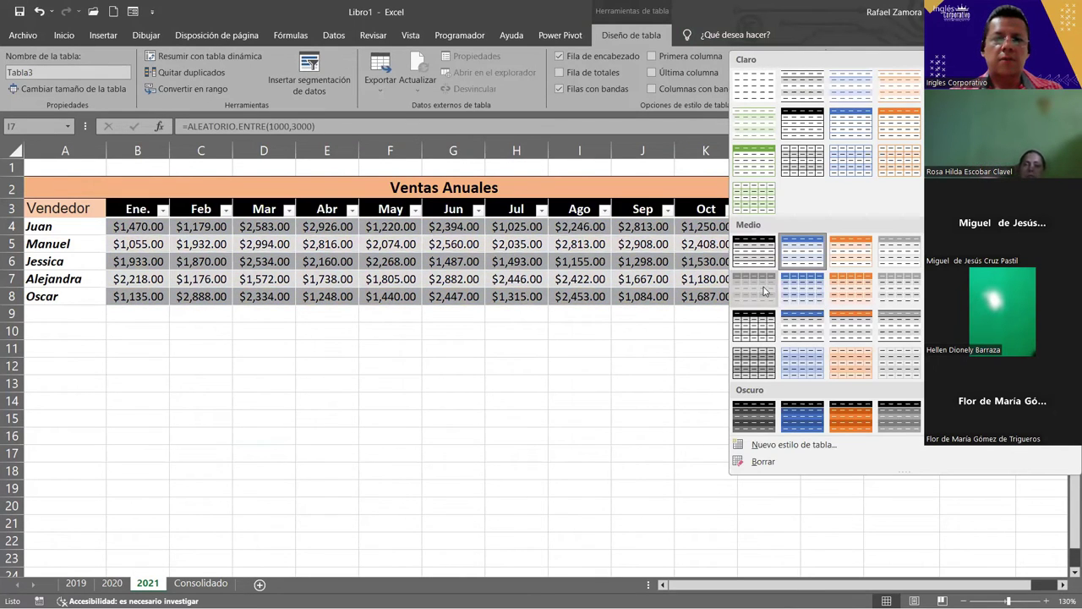
pyautogui.click(495, 386)
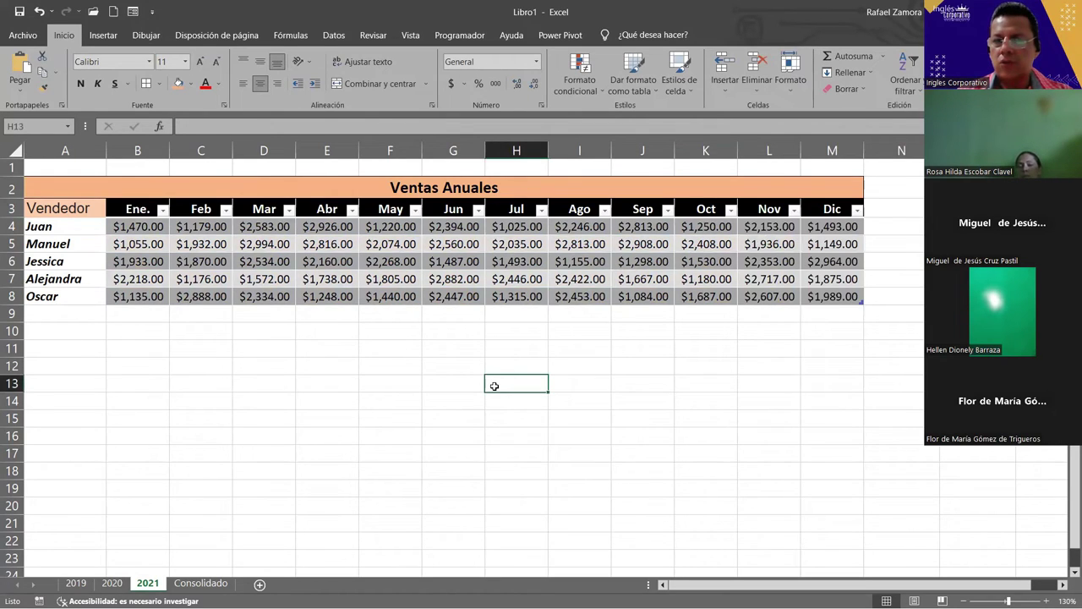
# Reopen the 2021 table's styles gallery, close it unchanged, and select a table cell.
pyautogui.click(657, 298)
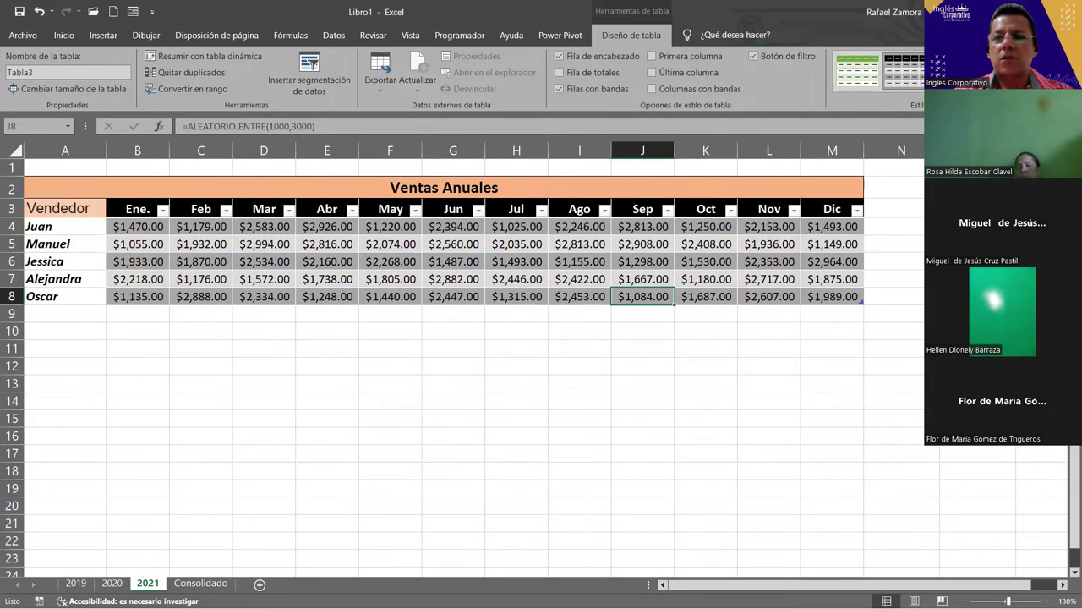
pyautogui.click(1061, 89)
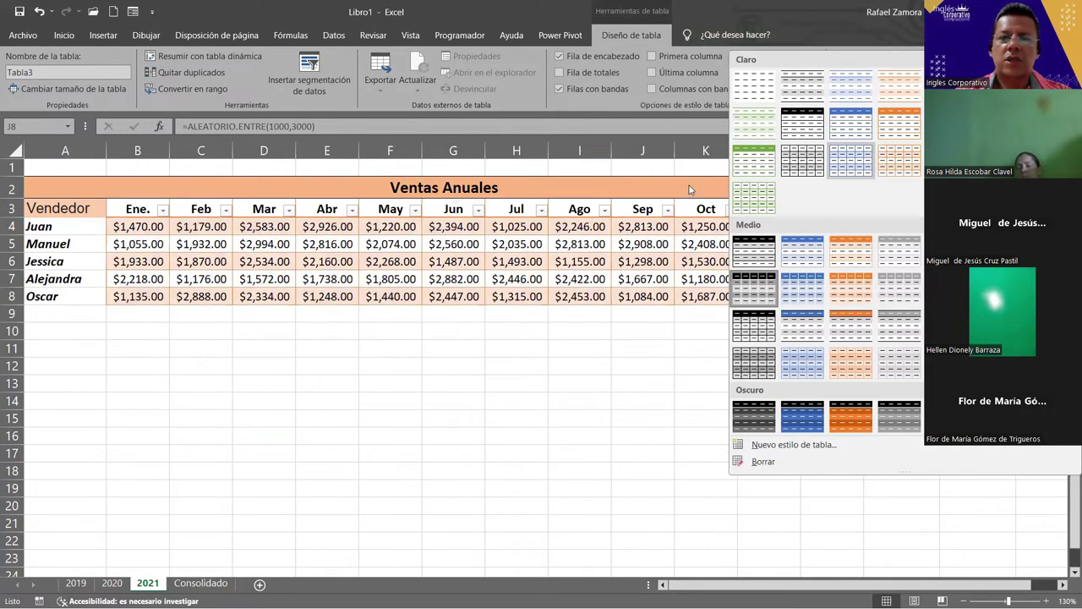
pyautogui.press('Escape')
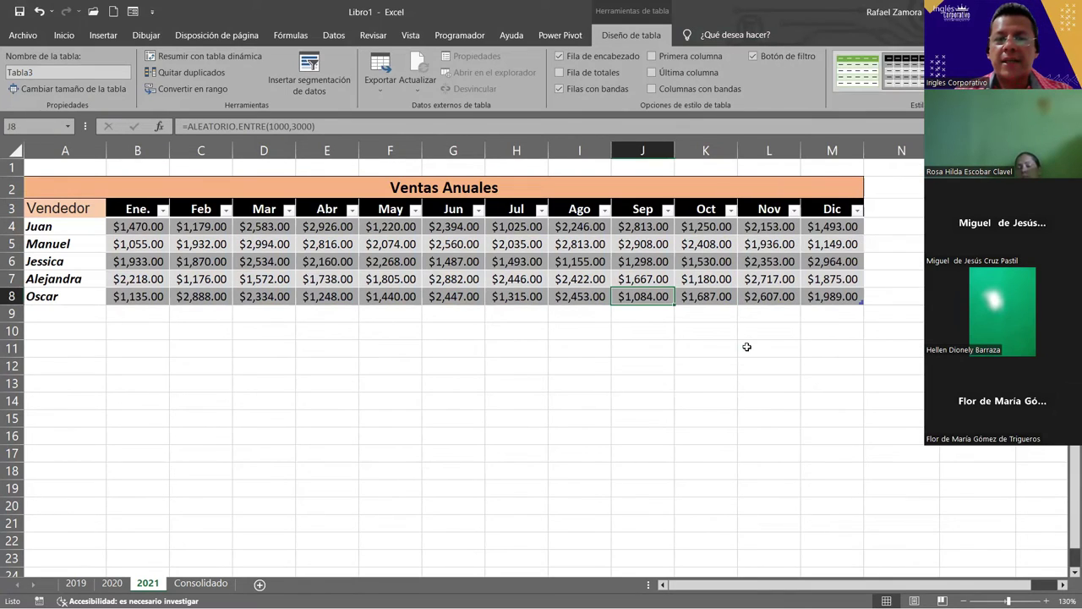
pyautogui.click(748, 347)
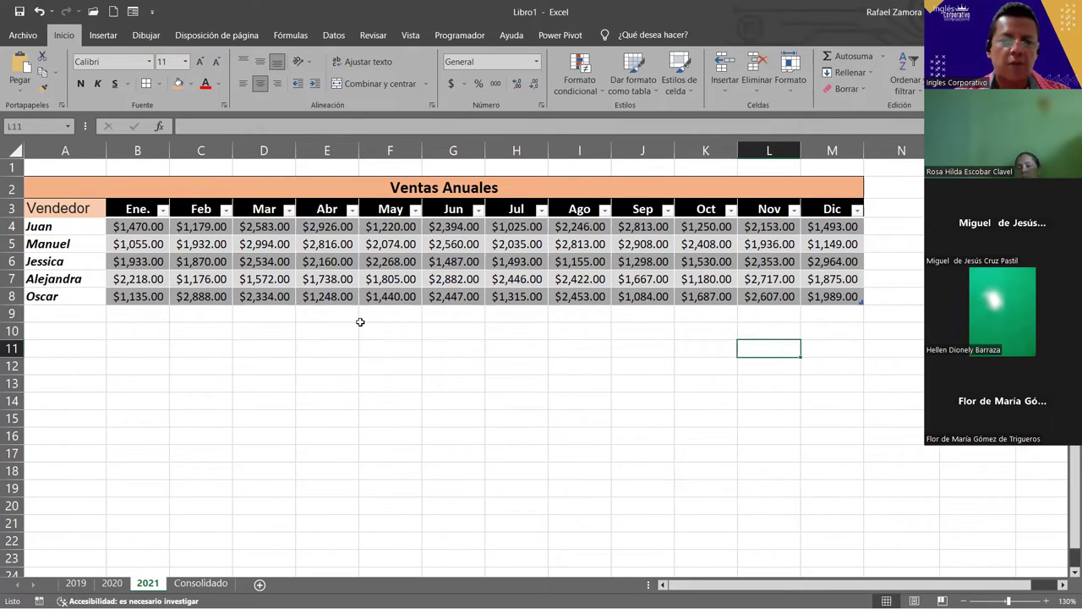
pyautogui.click(326, 275)
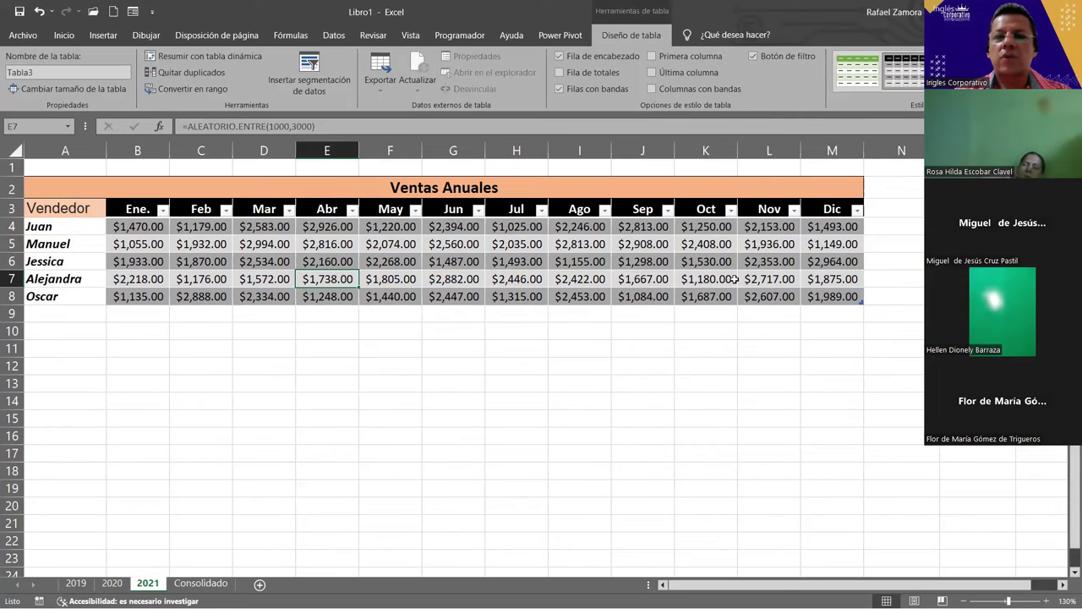
pyautogui.click(471, 348)
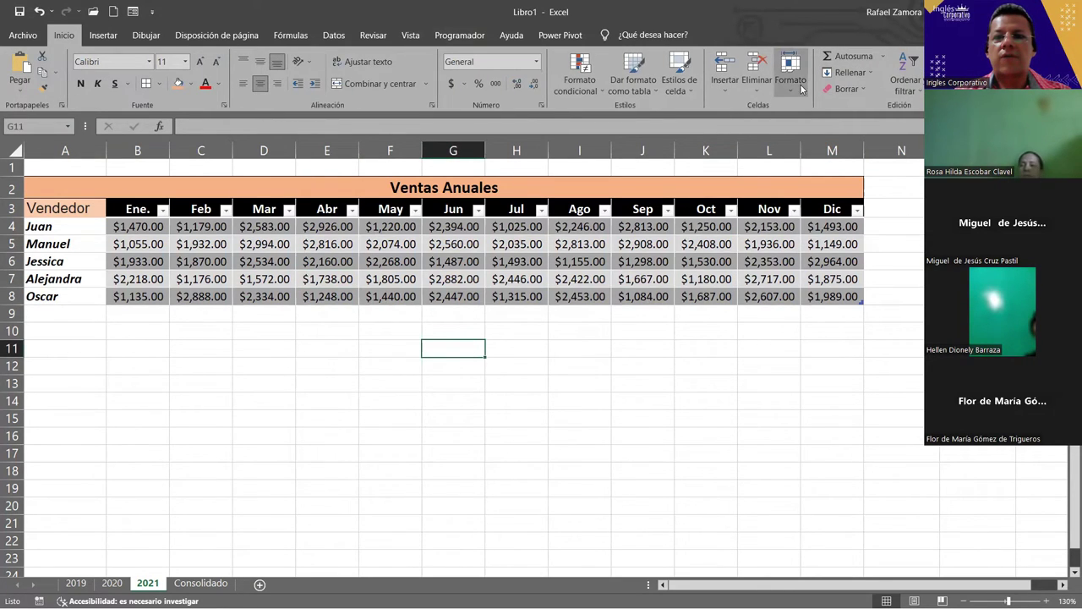
pyautogui.click(792, 90)
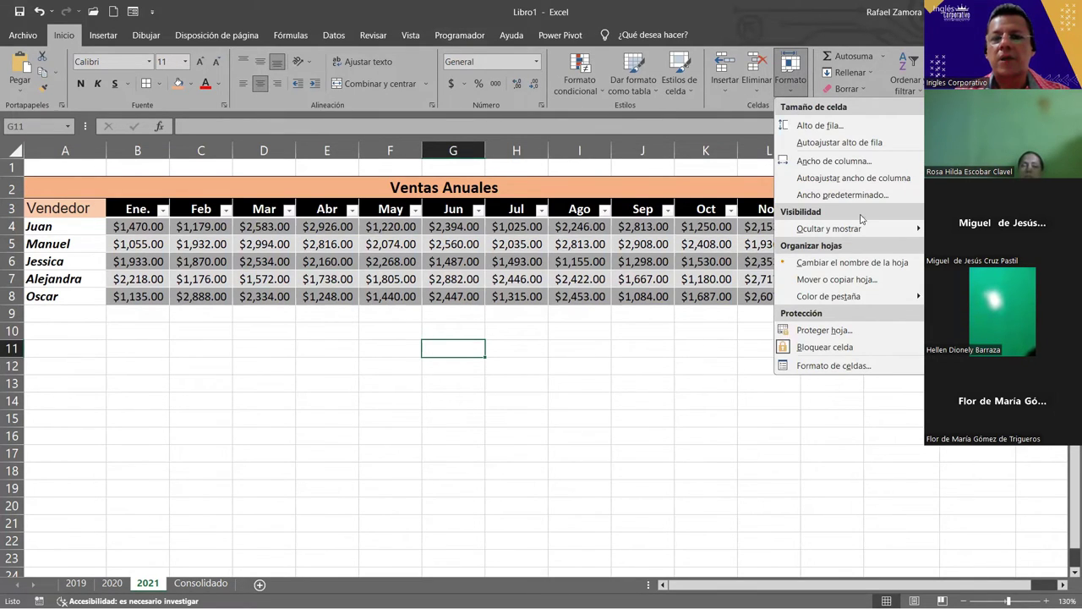
pyautogui.click(657, 90)
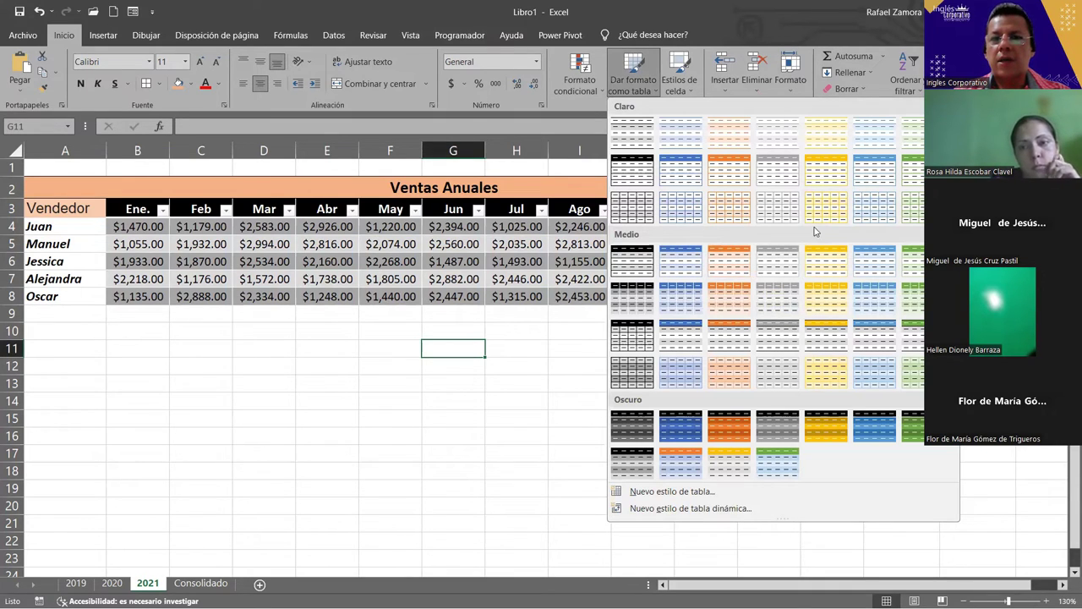
pyautogui.click(277, 515)
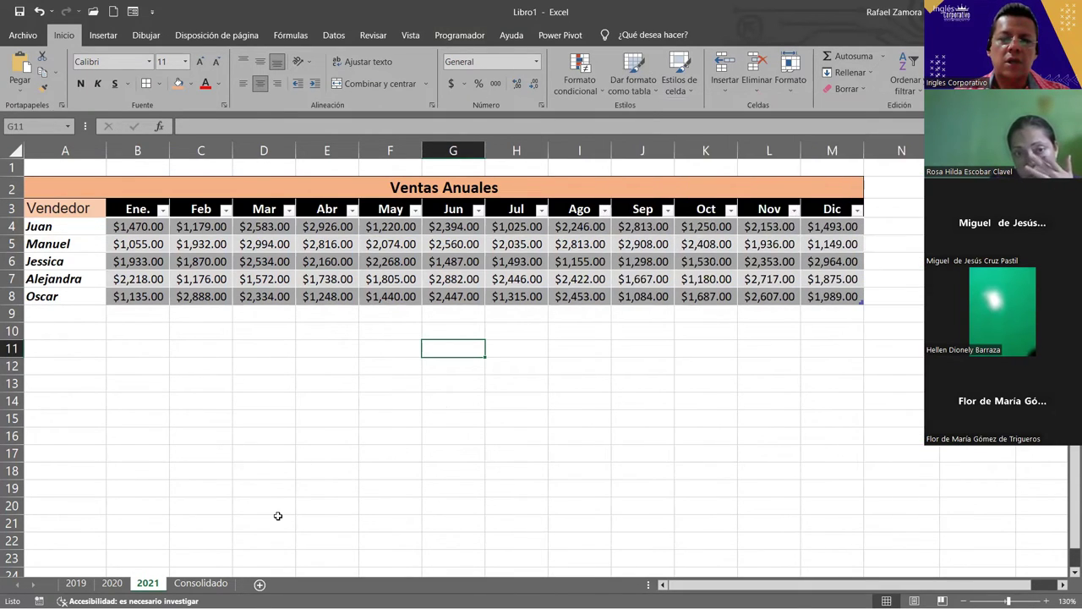
pyautogui.click(579, 261)
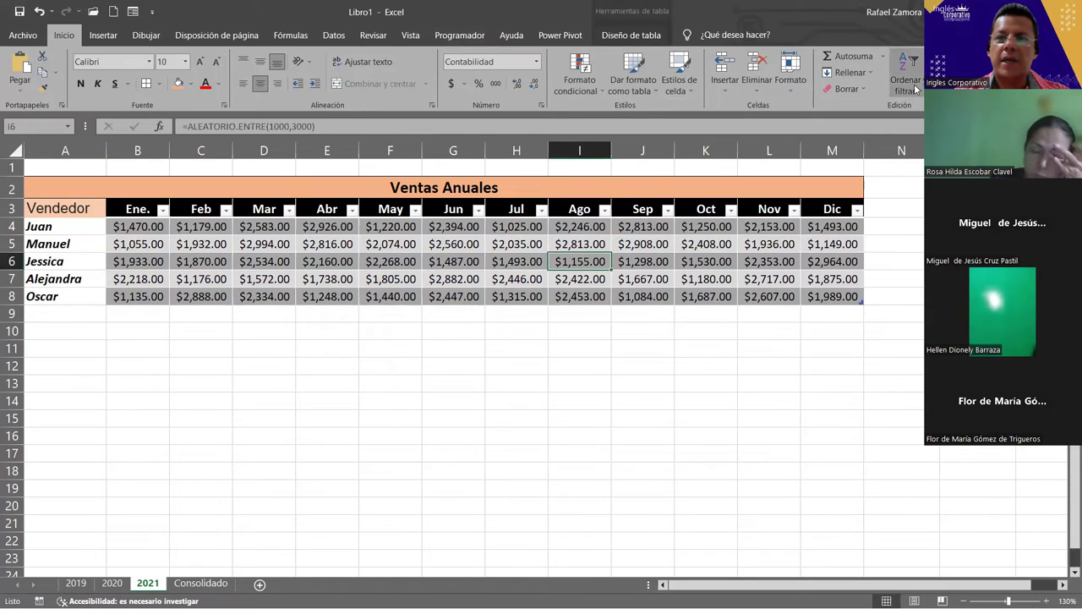
pyautogui.click(621, 37)
pyautogui.click(621, 36)
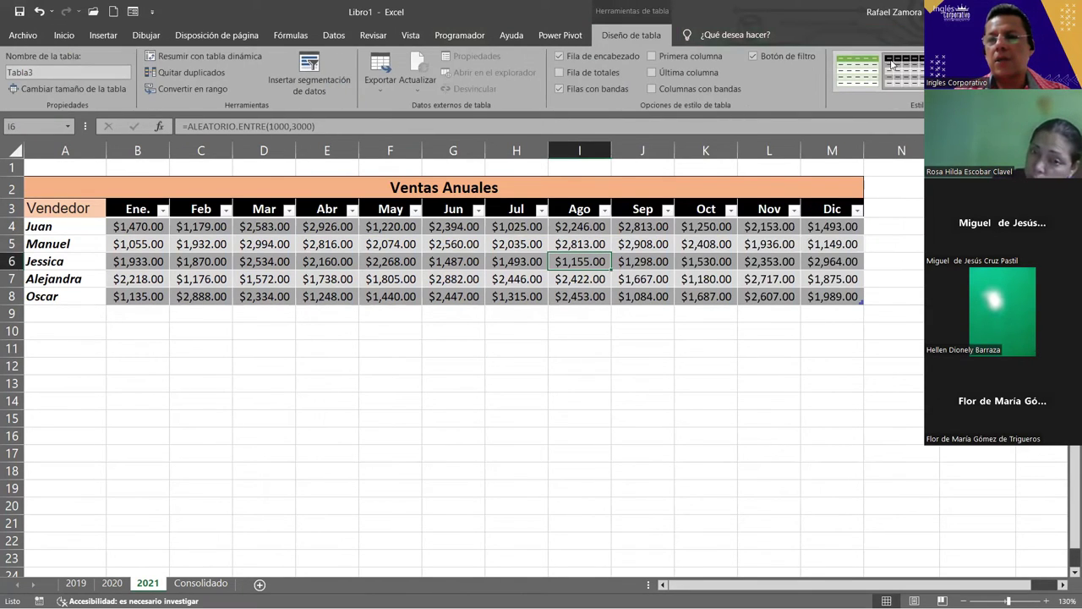
pyautogui.click(917, 97)
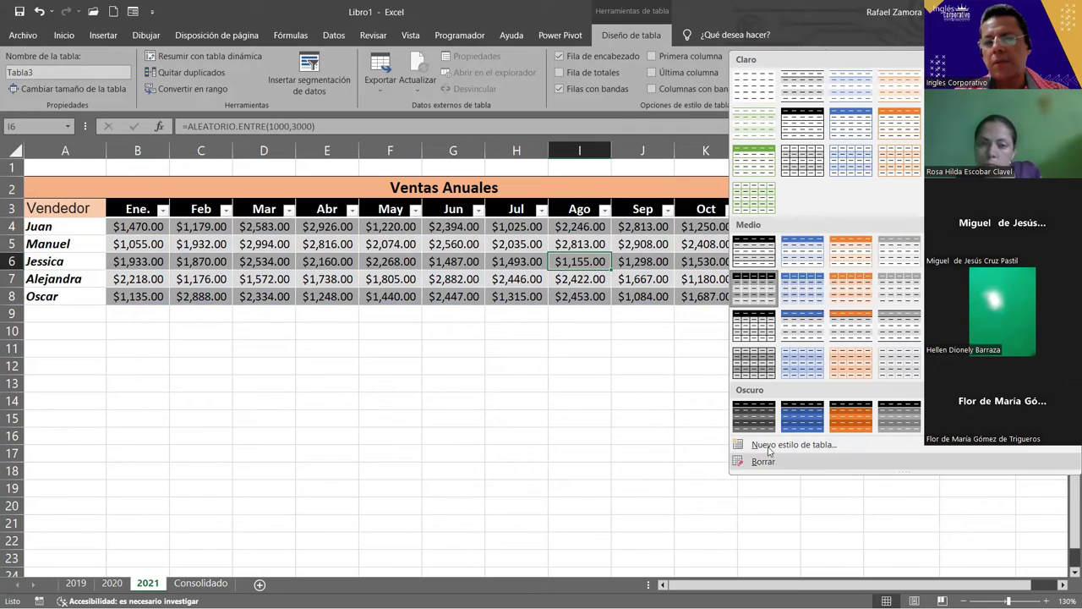
pyautogui.click(517, 401)
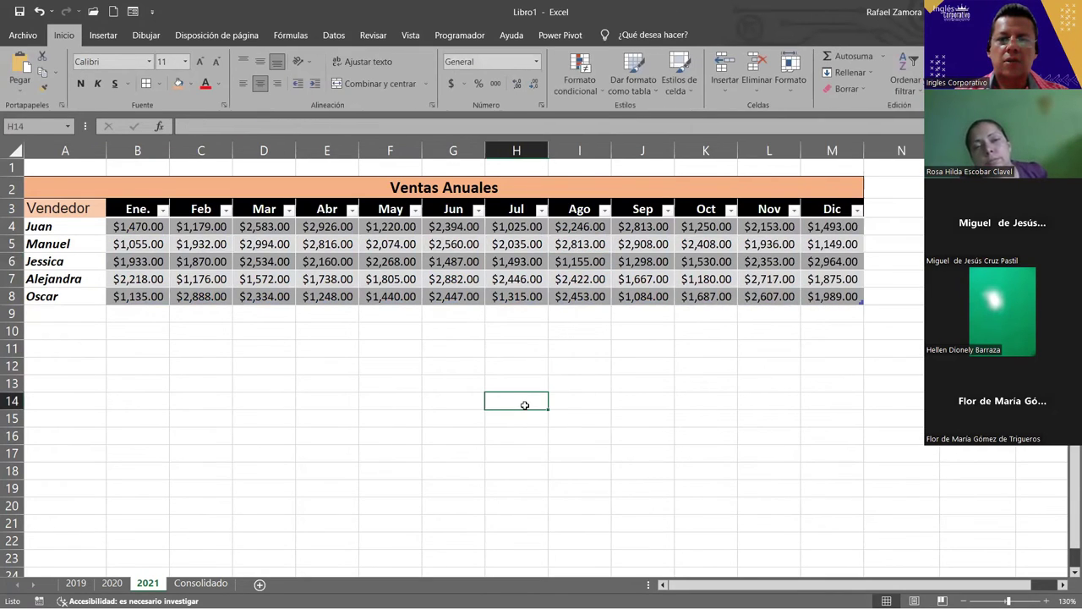
# Flip between the year sheets and settle on the 2019 sheet.
pyautogui.click(660, 368)
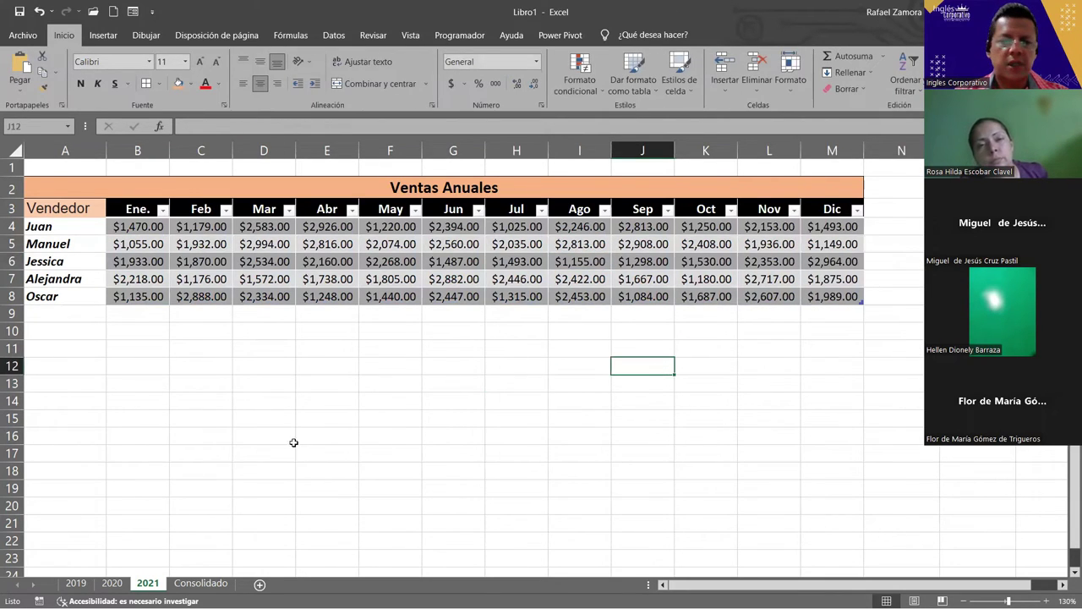
pyautogui.click(111, 583)
pyautogui.click(75, 583)
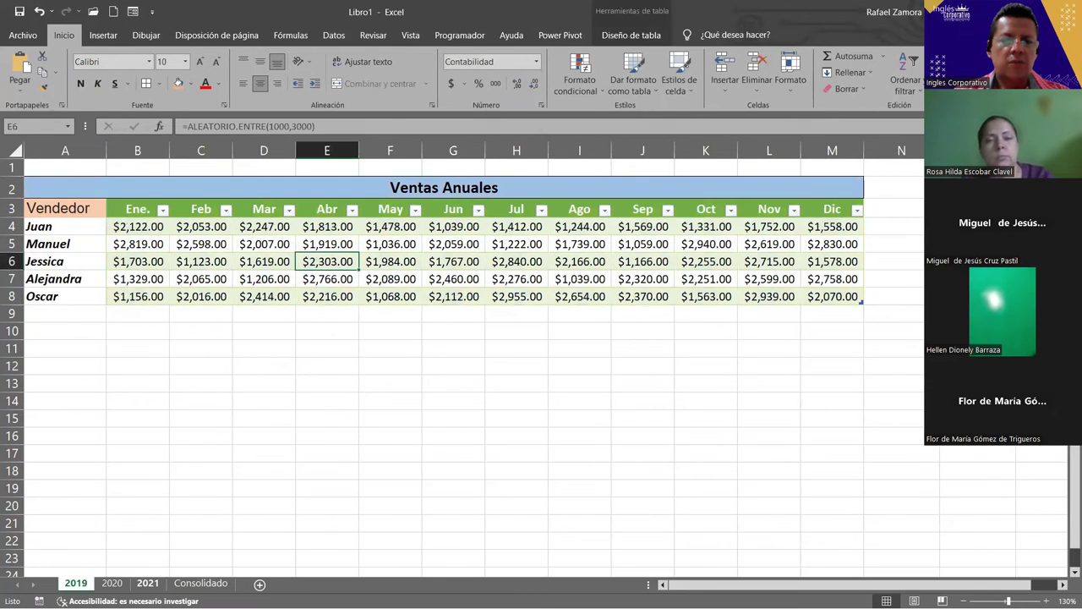
pyautogui.click(112, 583)
pyautogui.click(148, 583)
pyautogui.click(75, 583)
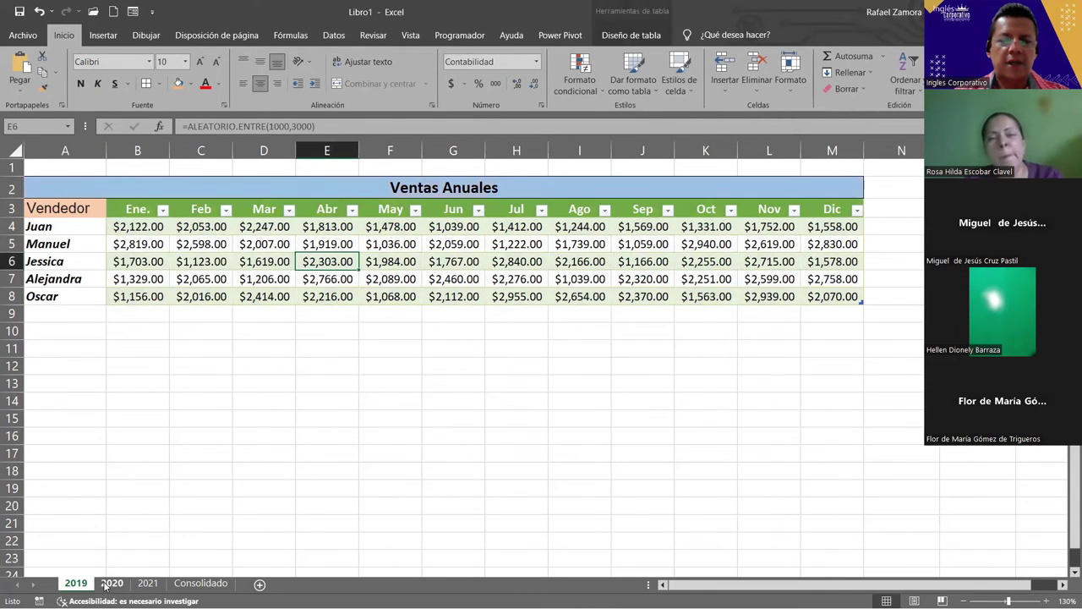
pyautogui.click(110, 583)
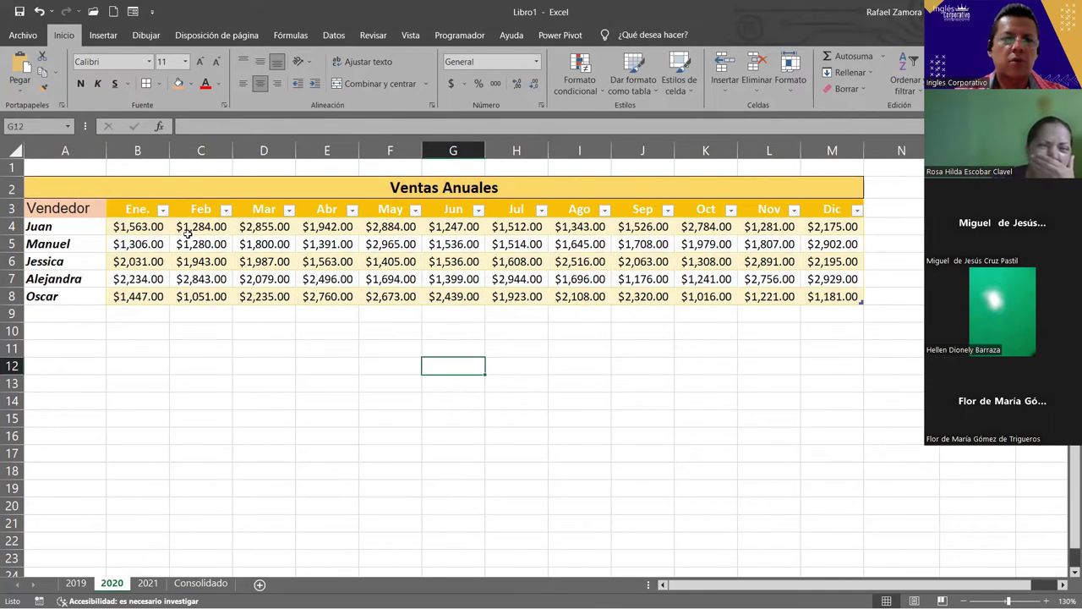
pyautogui.click(75, 583)
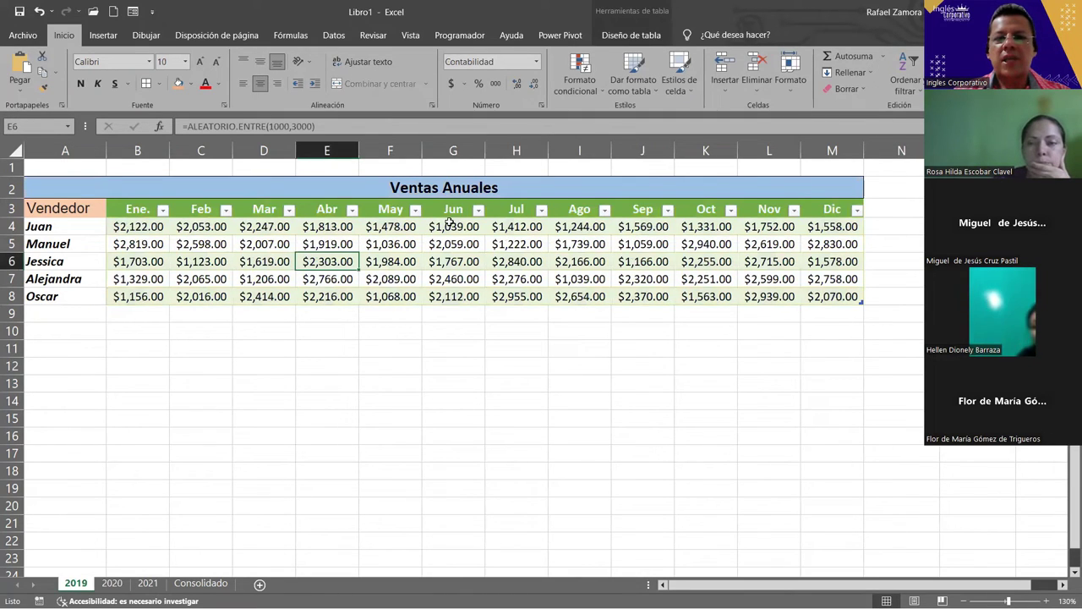
# Turn off the filter arrows on the 2019, 2020 and 2021 tables with Ctrl+Shift+L.
pyautogui.click(631, 35)
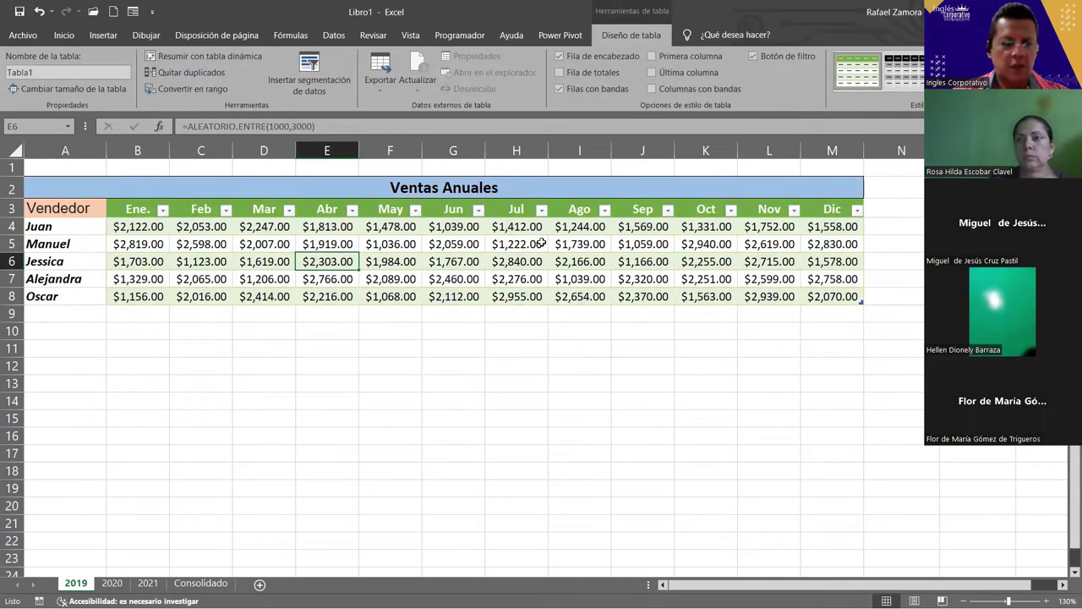
pyautogui.hotkey('ctrl', 'shift', 'l')
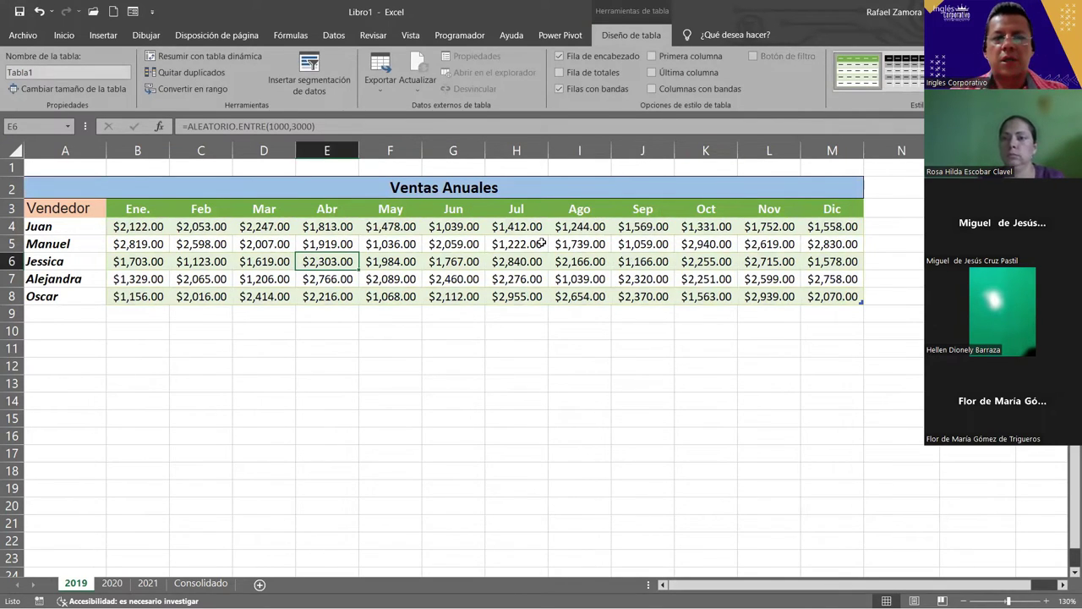
pyautogui.click(112, 583)
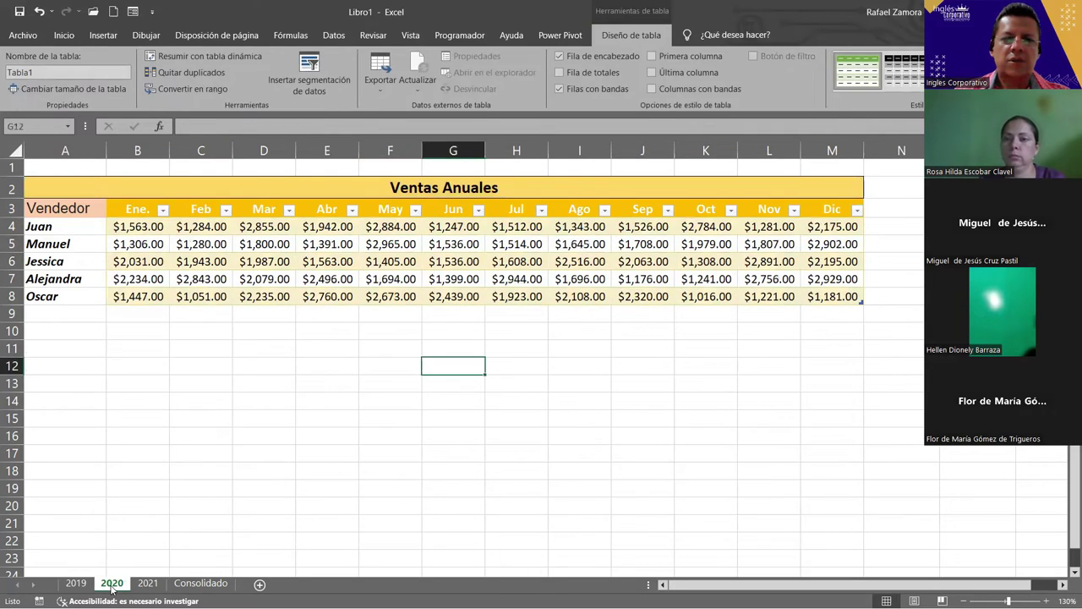
pyautogui.click(310, 279)
pyautogui.hotkey('ctrl', 'shift', 'l')
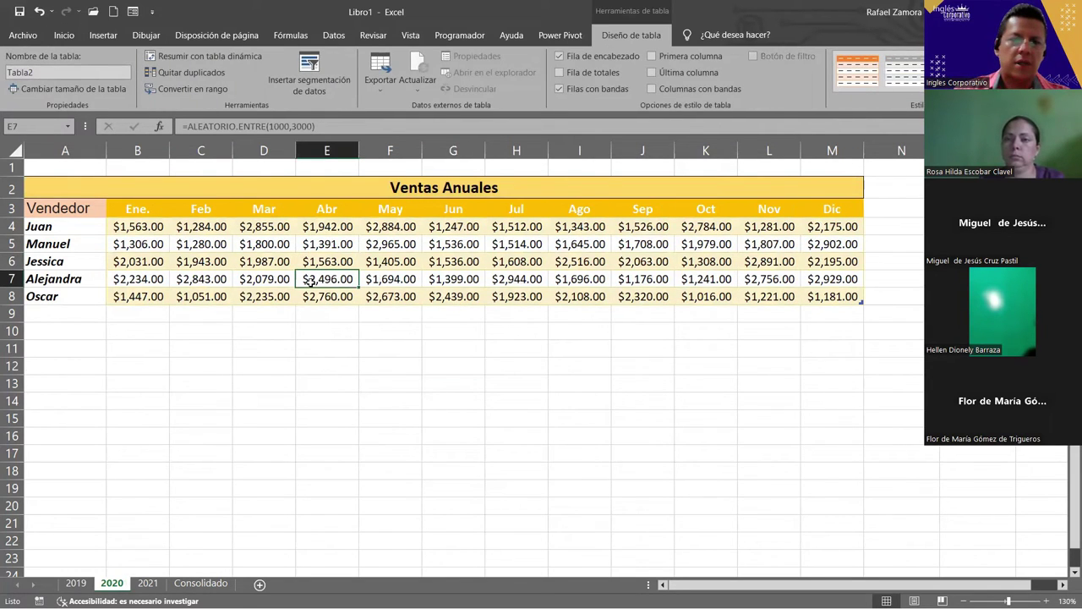
pyautogui.click(147, 582)
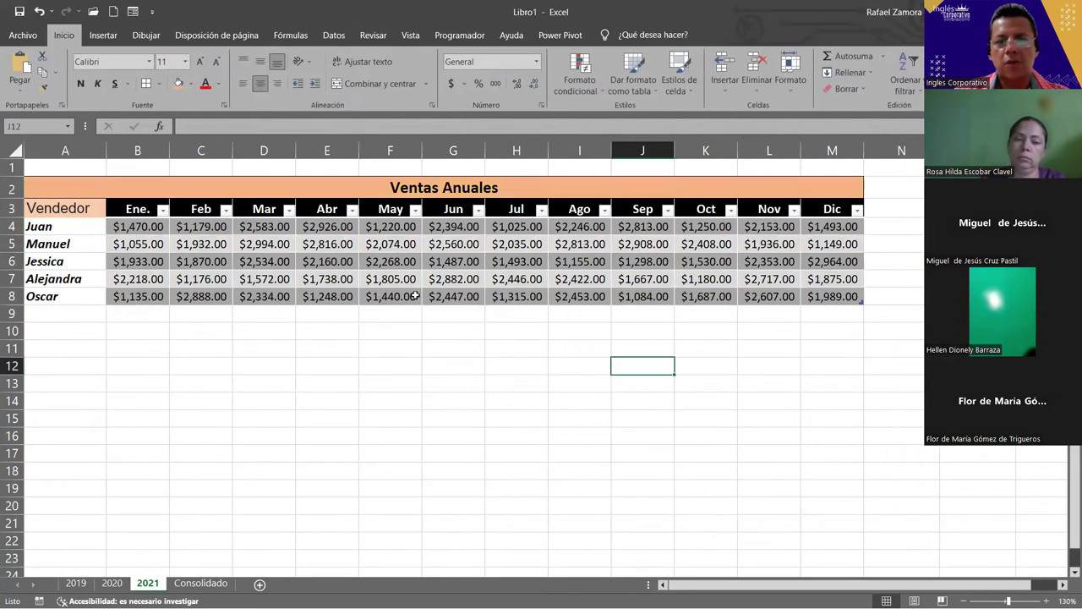
pyautogui.click(452, 244)
pyautogui.hotkey('ctrl', 'shift', 'l')
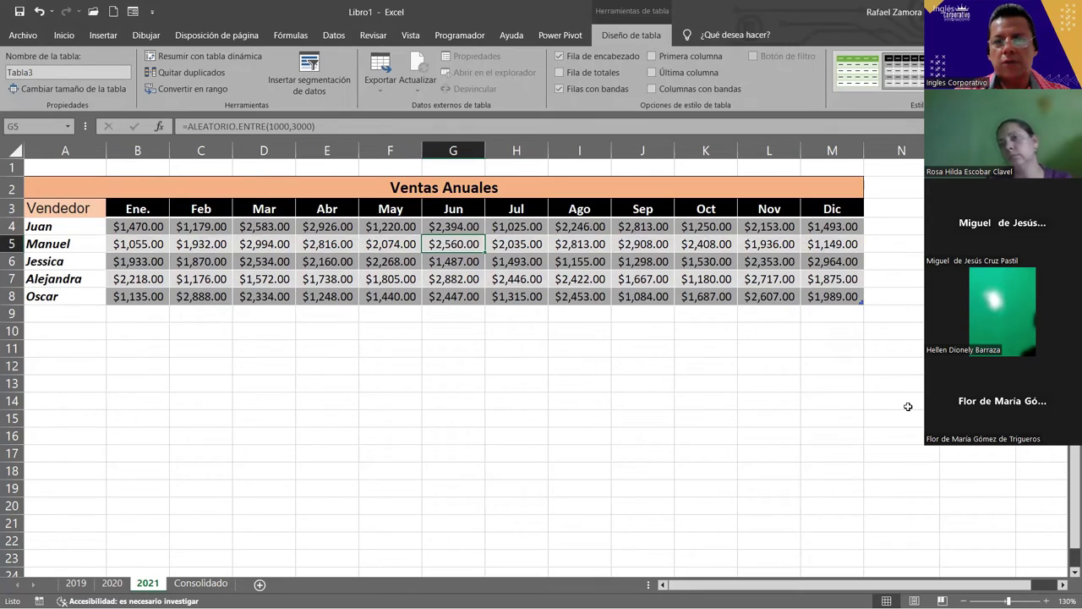
# Check each year sheet to confirm the table filter buttons are gone.
pyautogui.hotkey('alt', 'q')
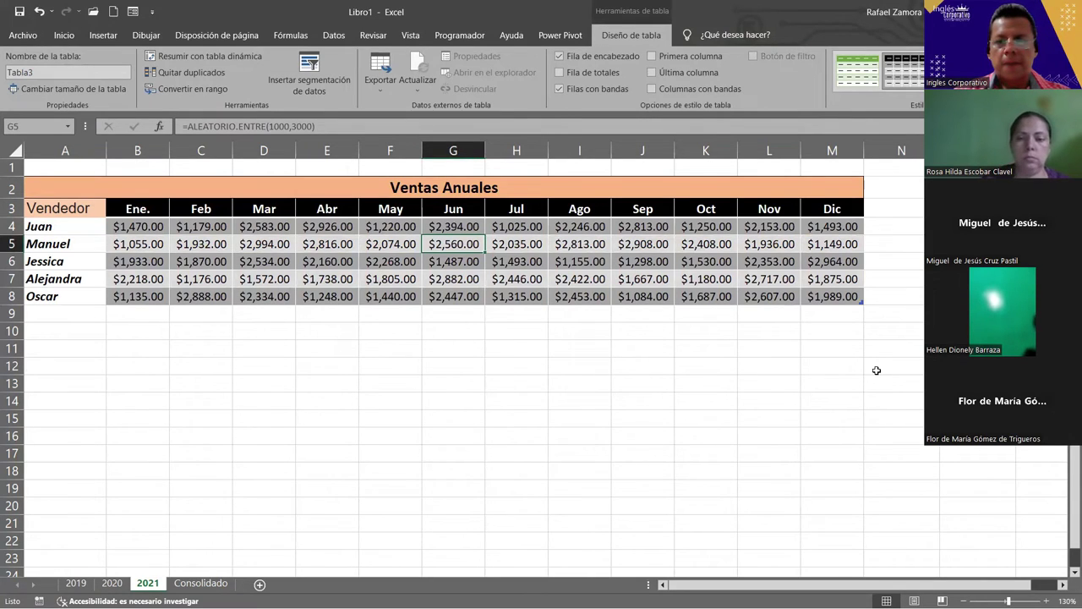
pyautogui.click(389, 365)
pyautogui.click(393, 439)
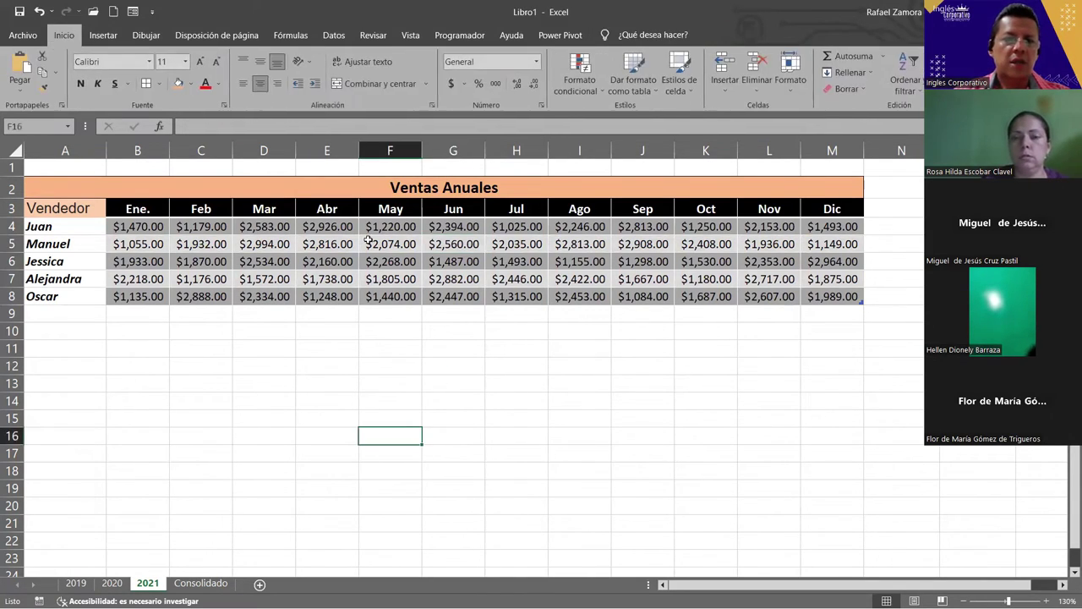
pyautogui.click(390, 244)
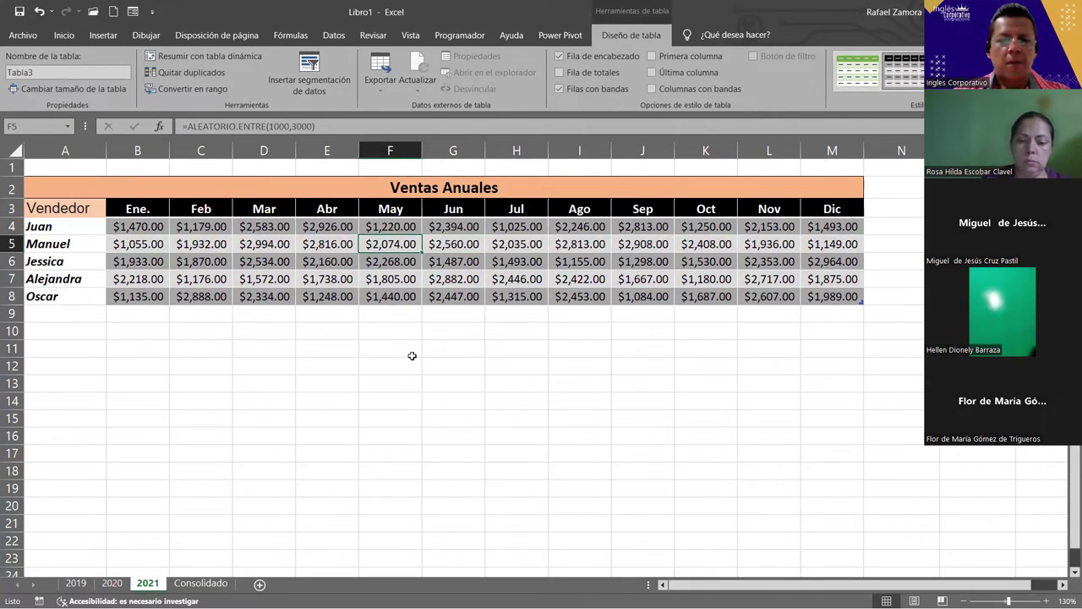
pyautogui.click(76, 583)
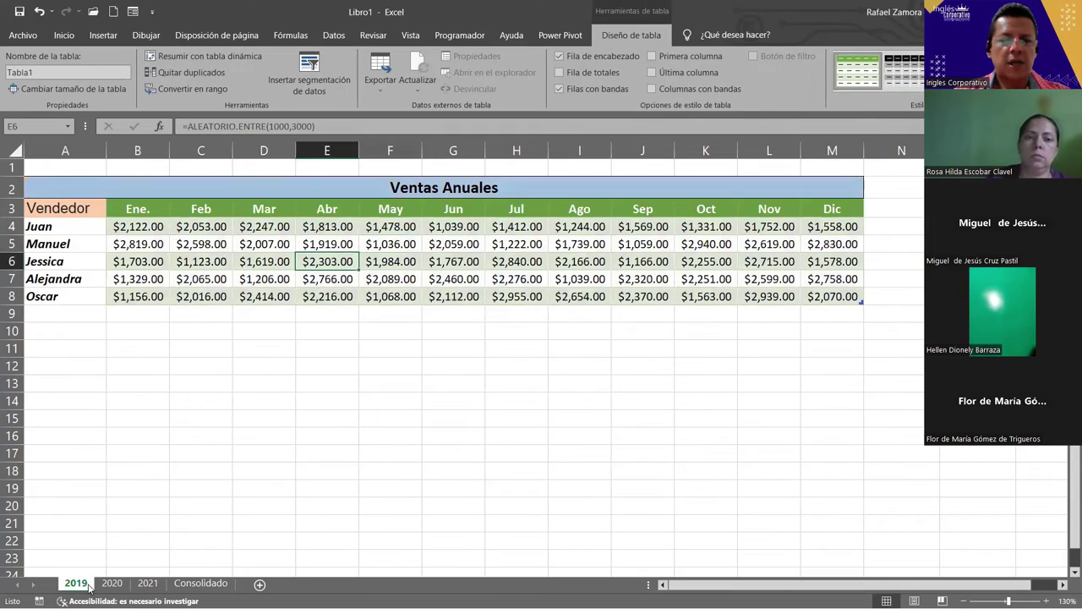
pyautogui.click(111, 583)
pyautogui.click(147, 583)
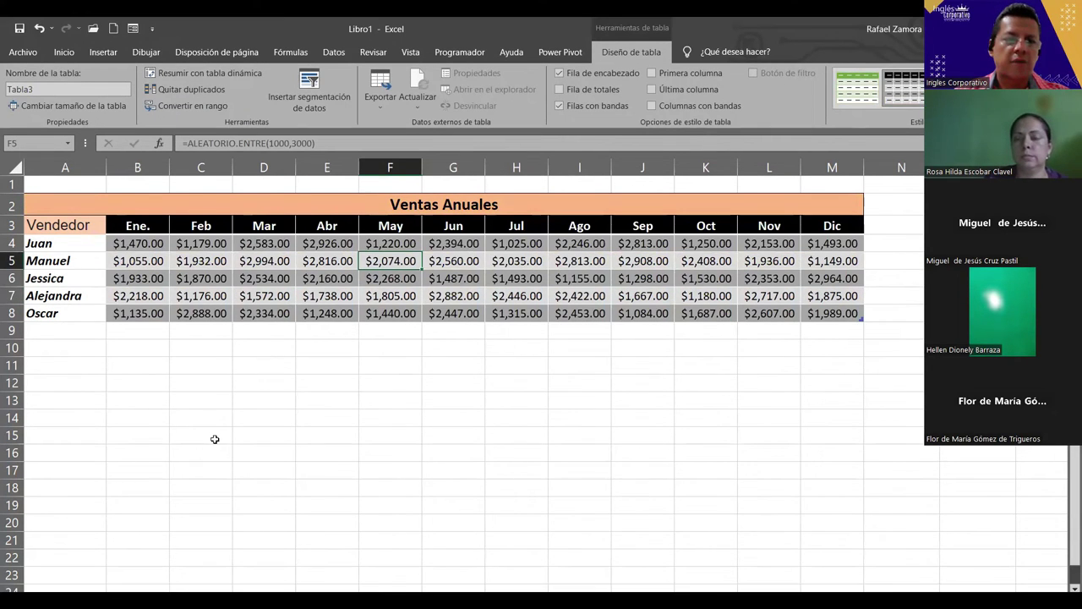
pyautogui.click(436, 421)
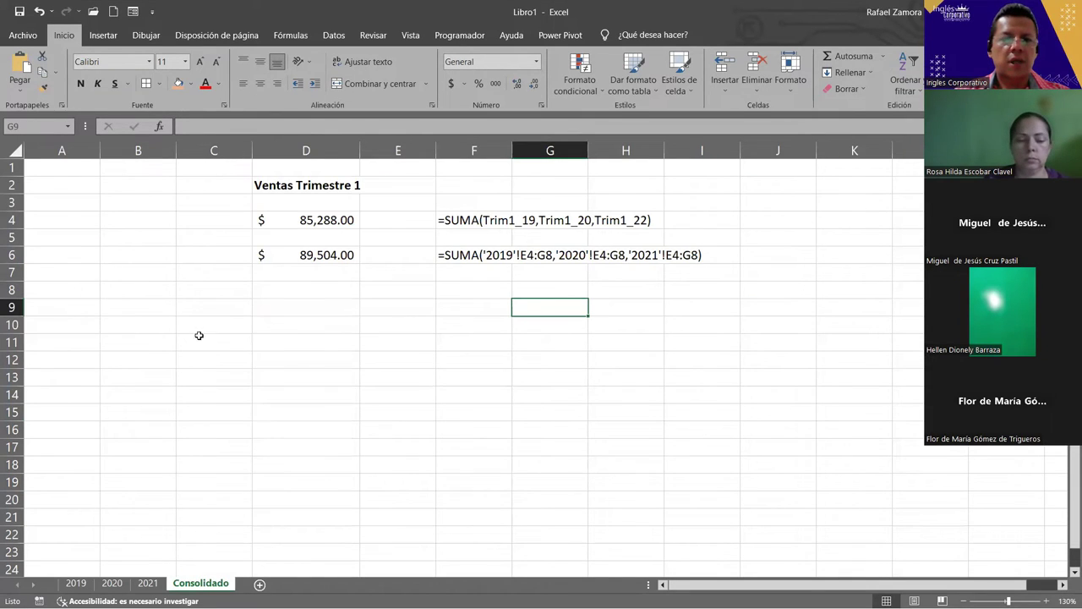
# Enter the label SUMA in cell B10 of Consolidado.
pyautogui.click(137, 326)
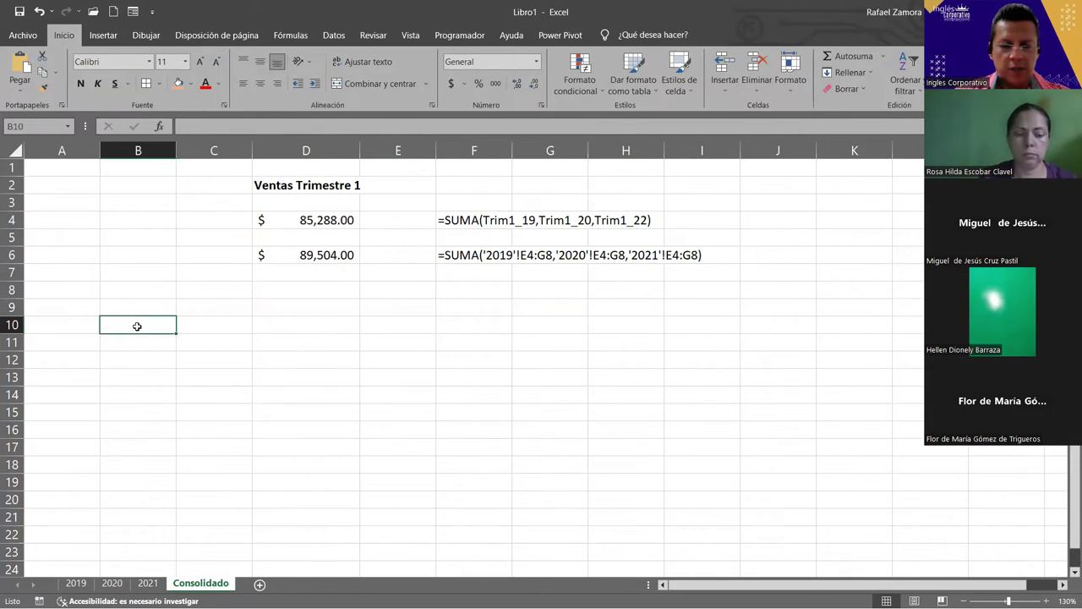
pyautogui.write('SUMA')
pyautogui.press('Return')
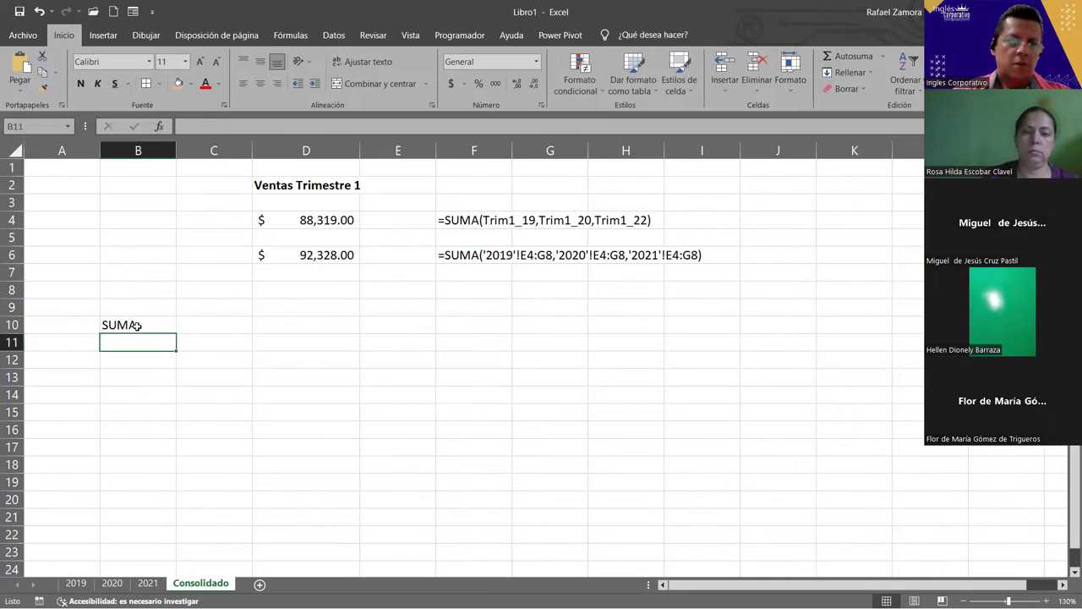
# Fill B10 with a light blue theme colour.
pyautogui.click(128, 321)
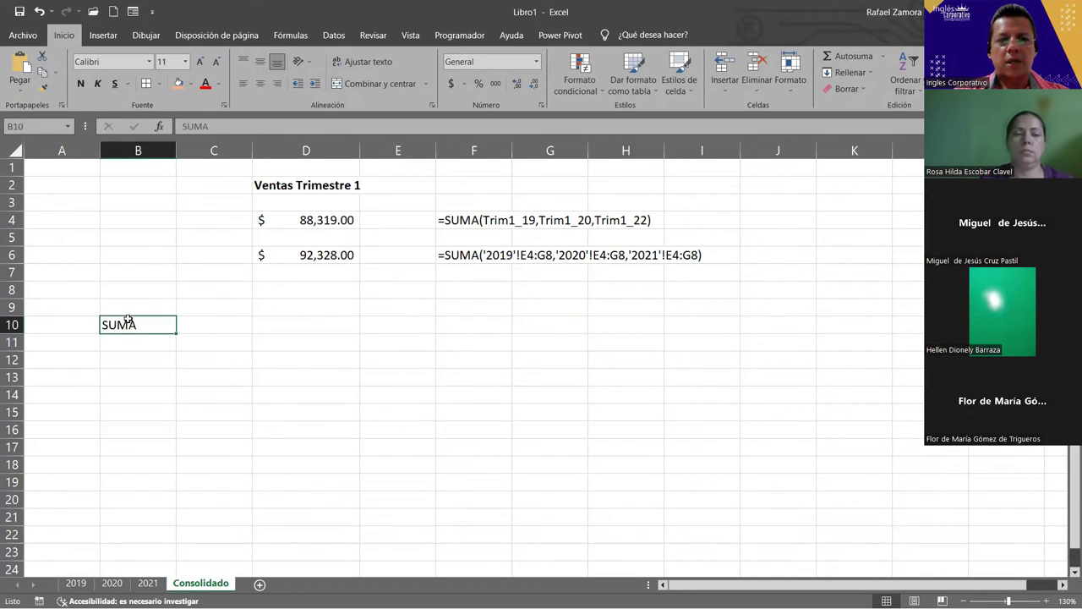
pyautogui.click(191, 83)
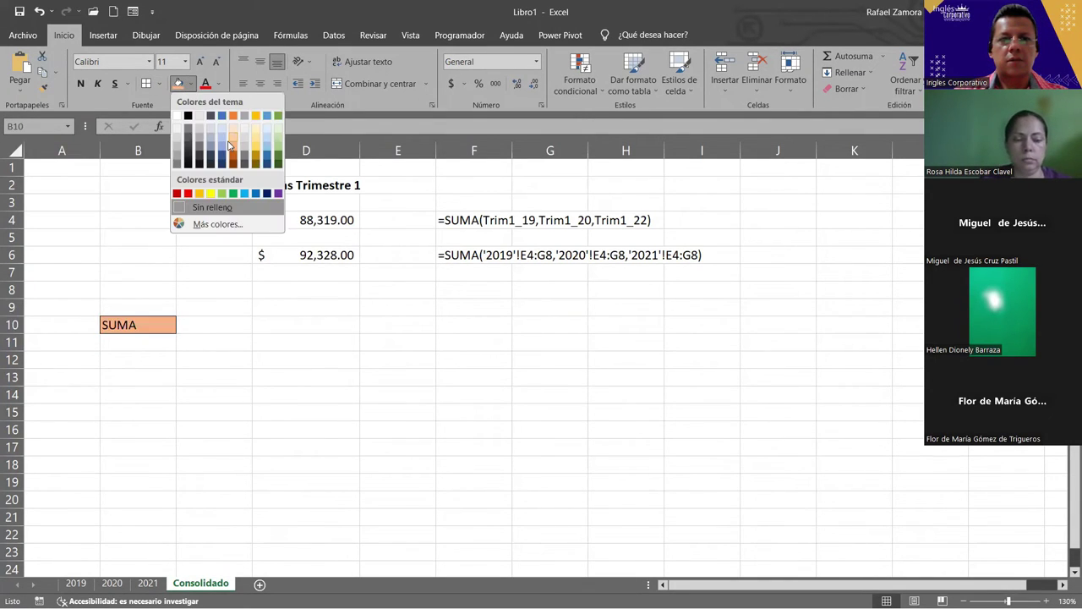
pyautogui.click(222, 141)
pyautogui.click(306, 377)
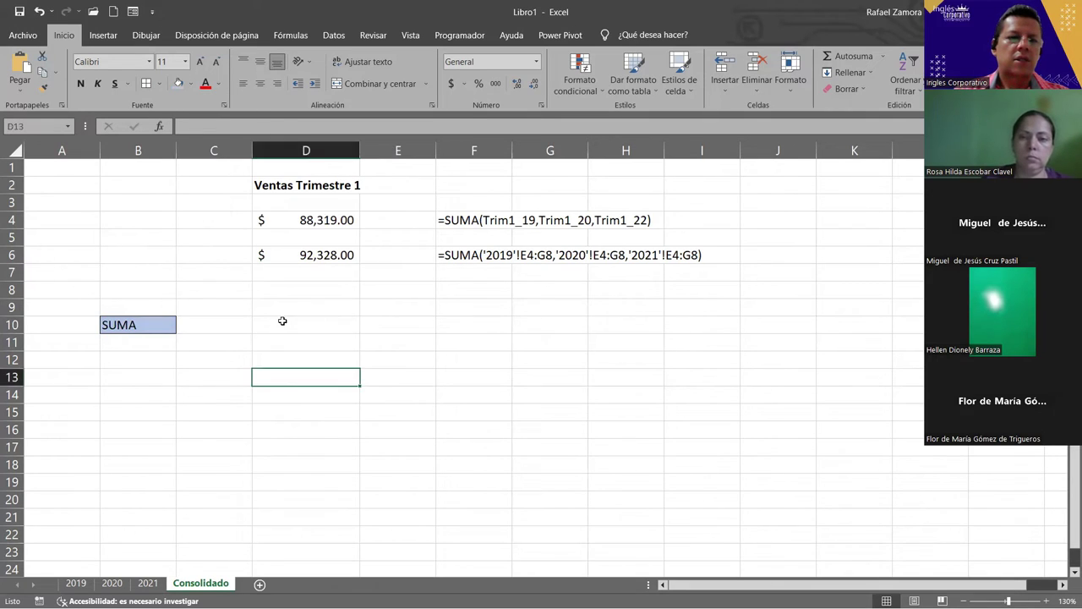
pyautogui.click(282, 322)
pyautogui.click(423, 485)
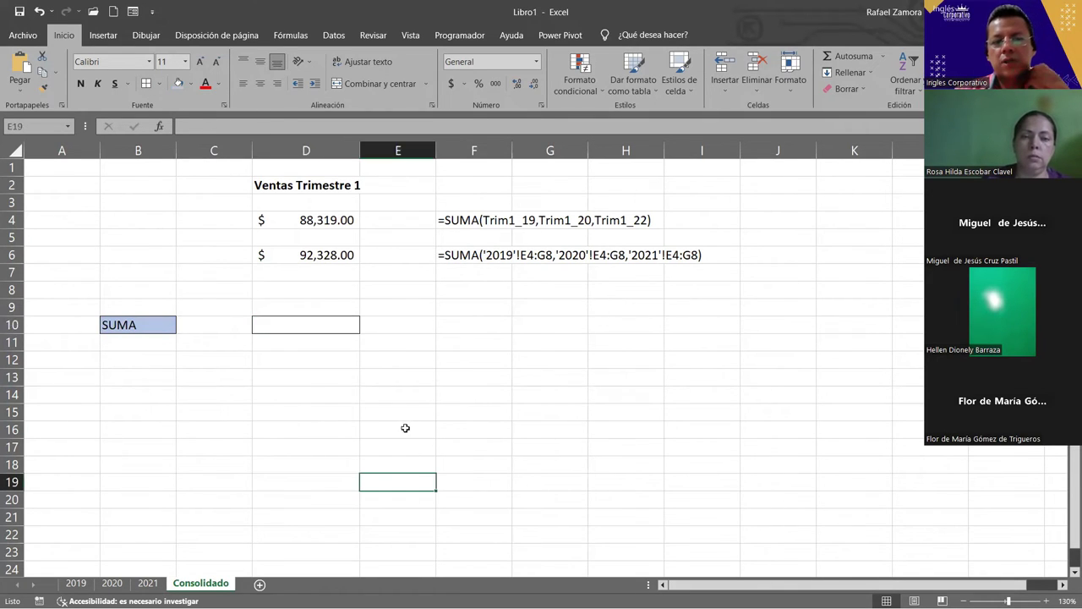
pyautogui.click(327, 321)
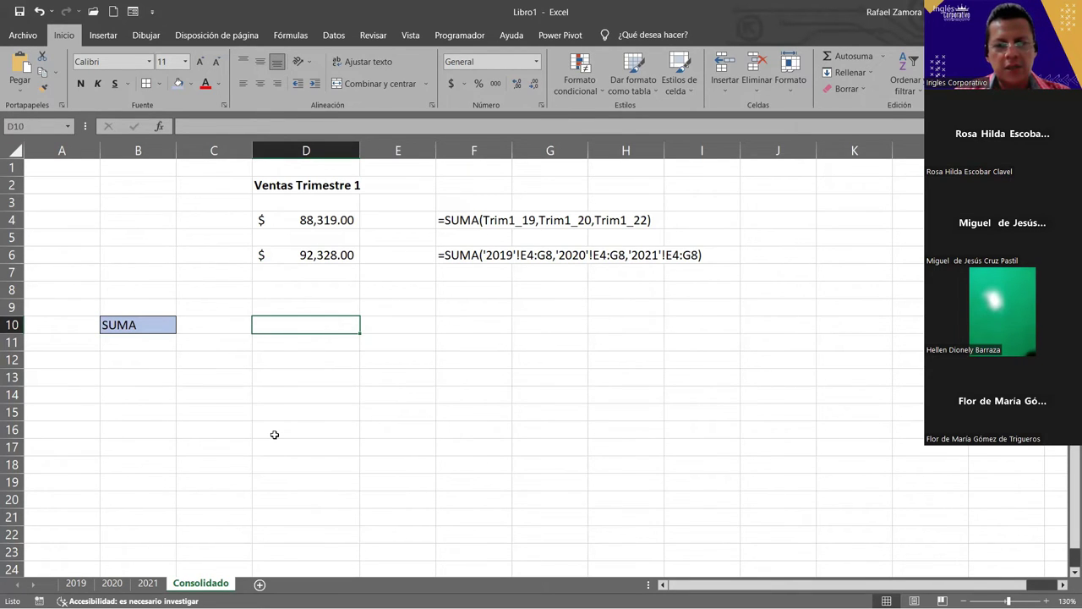
# Rename the 2019 table from Tabla1 to Tabla2019.
pyautogui.click(75, 582)
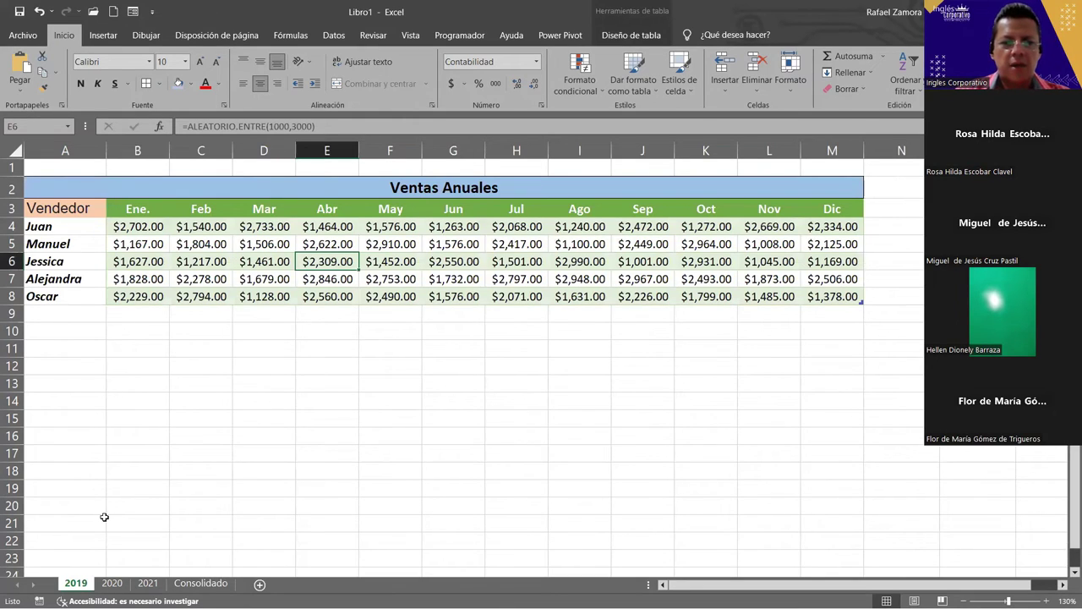
pyautogui.press('Right')
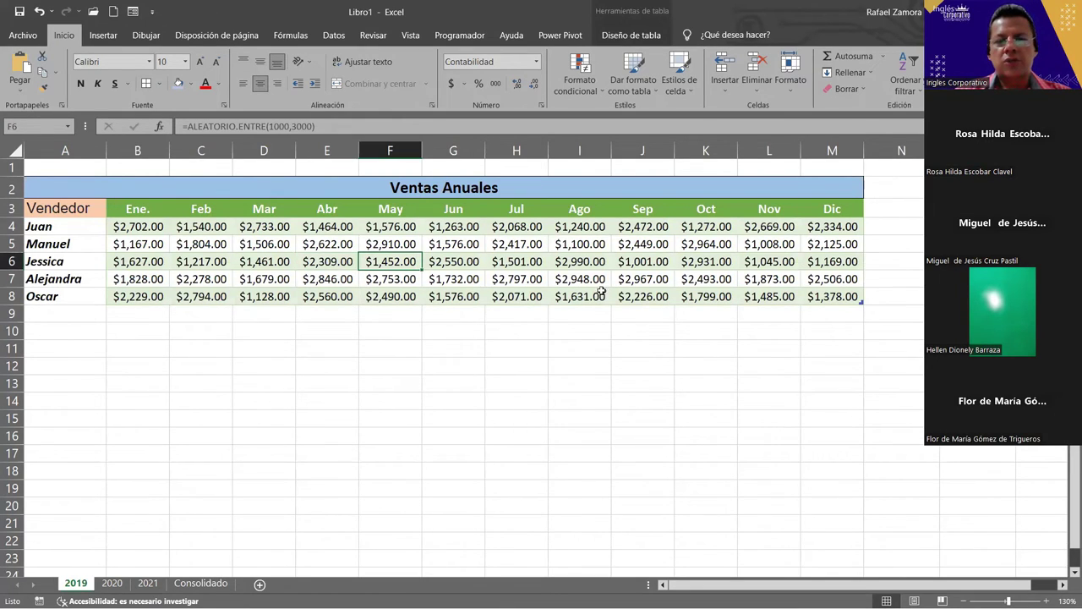
pyautogui.click(638, 34)
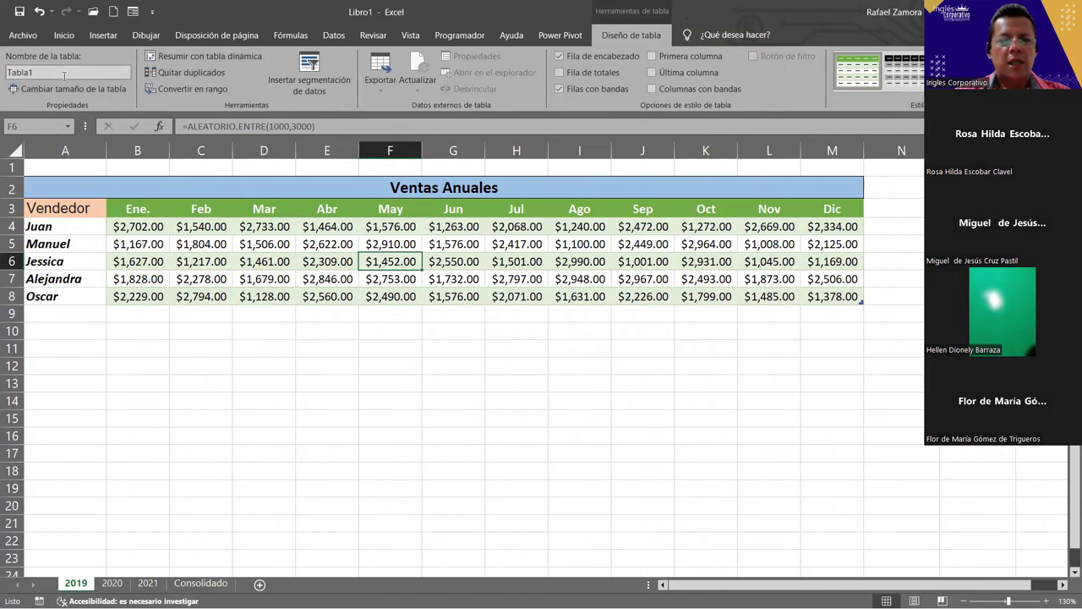
pyautogui.click(64, 74)
pyautogui.click(29, 74)
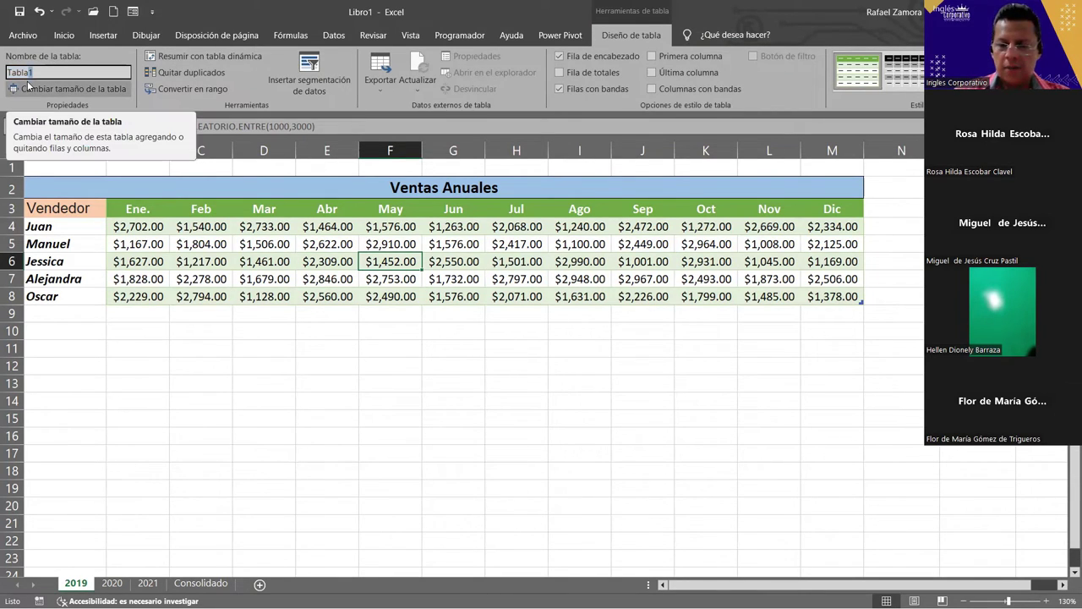
pyautogui.write('2020')
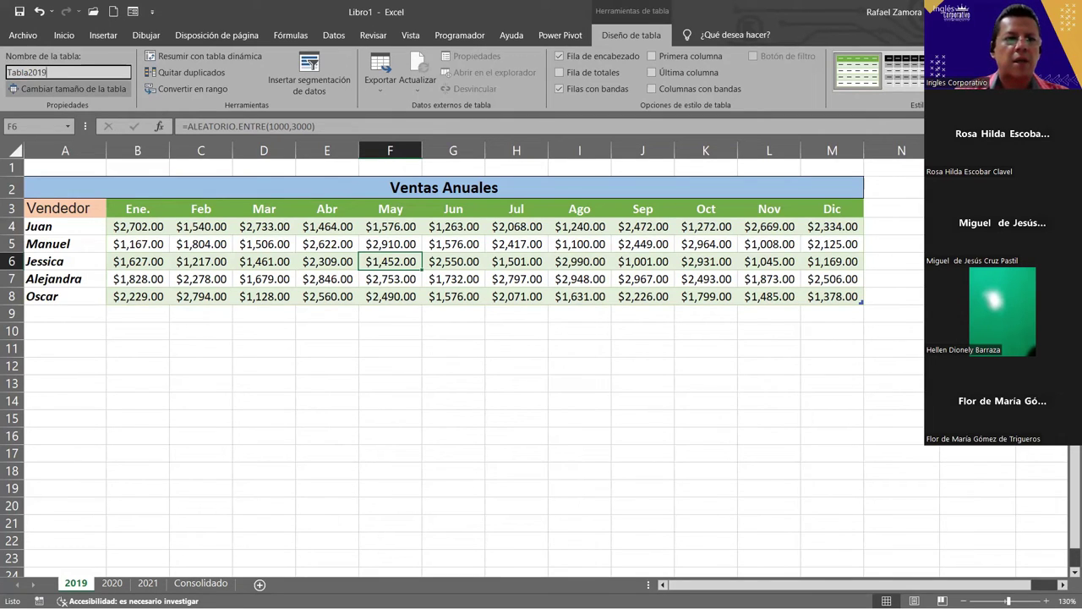
pyautogui.press('Return')
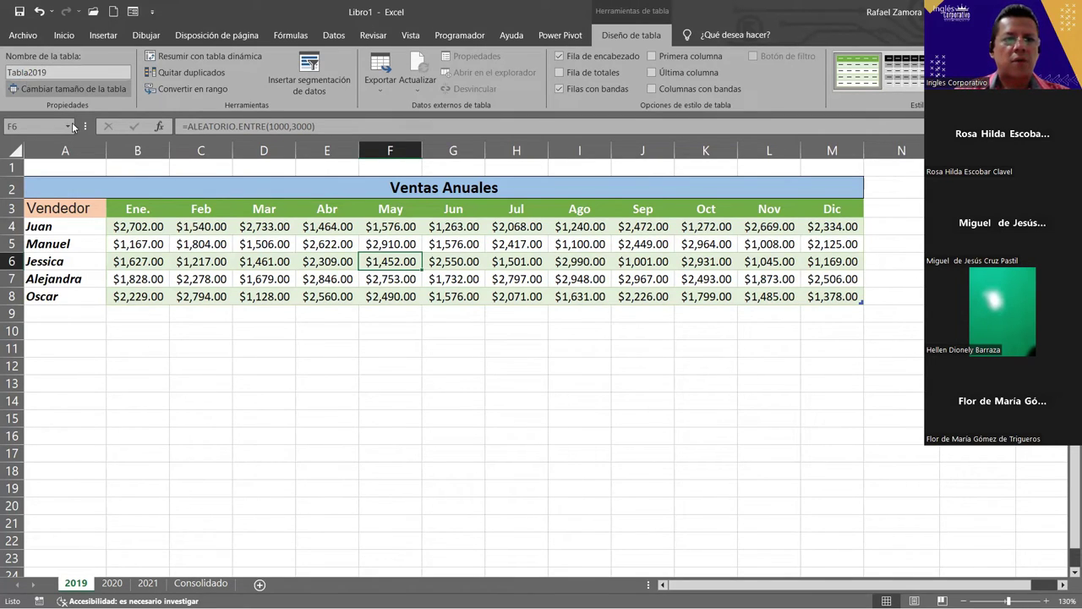
# Select the 2020 table's name Tabla2 and compare it with the 2019 sheet's table.
pyautogui.hotkey('ctrl', 'pagedown')
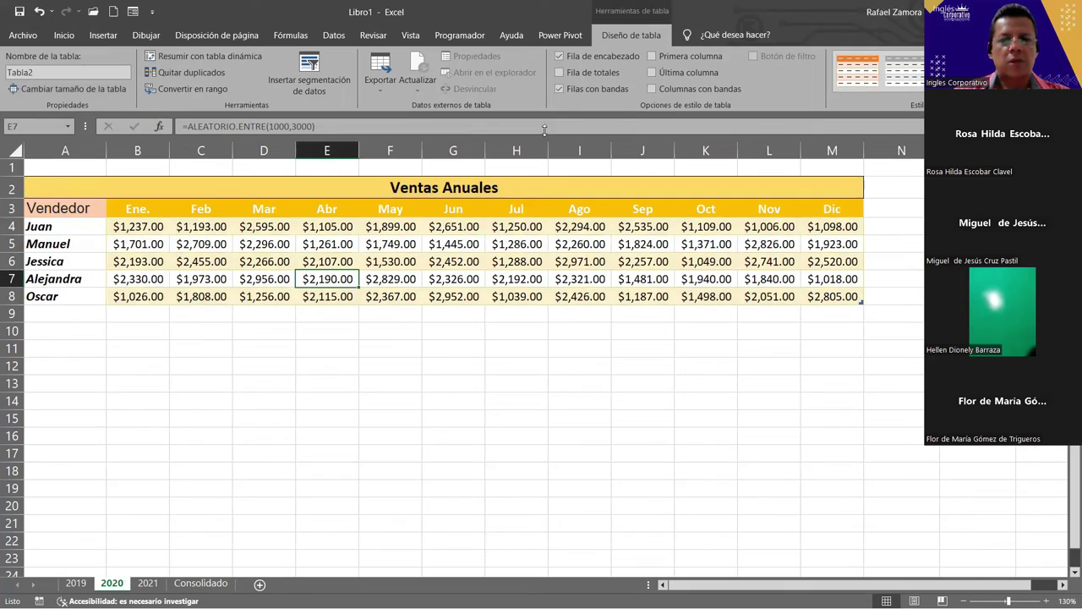
pyautogui.click(549, 259)
pyautogui.click(46, 72)
pyautogui.write('020')
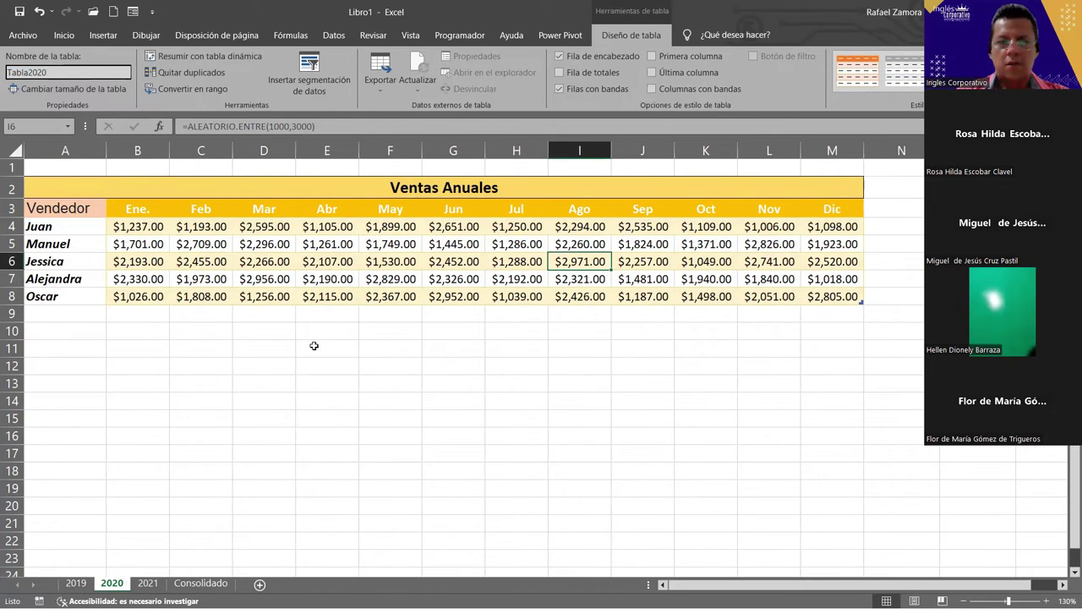
pyautogui.click(76, 583)
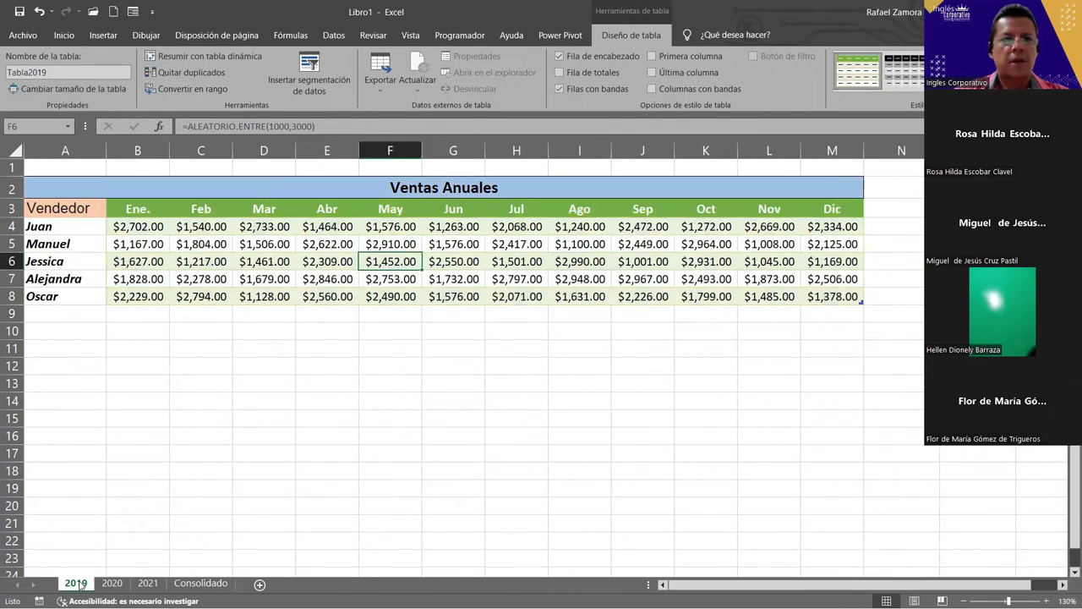
pyautogui.click(105, 583)
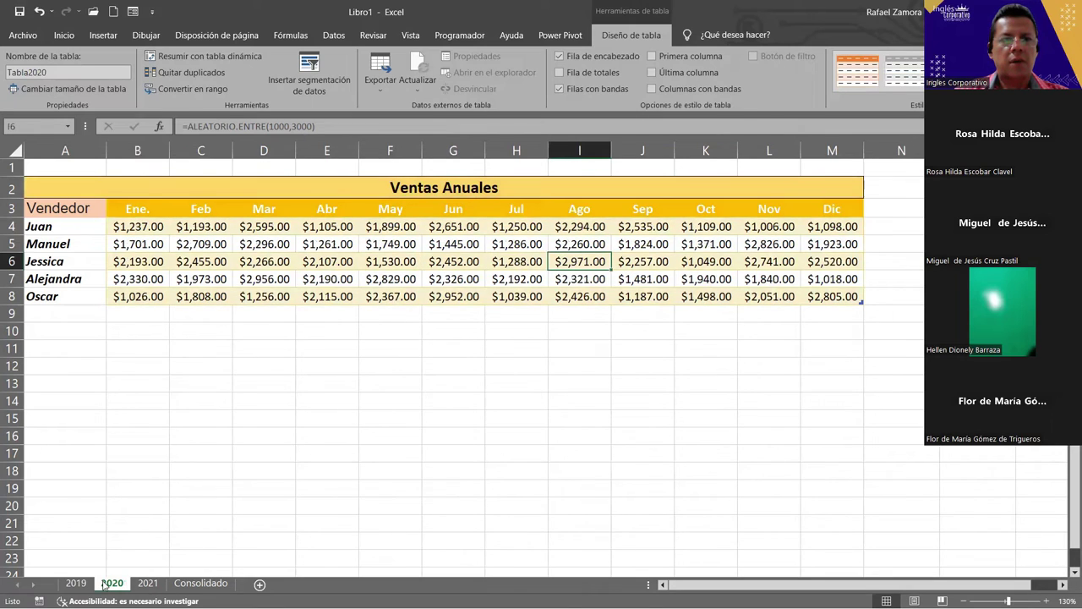
pyautogui.click(148, 583)
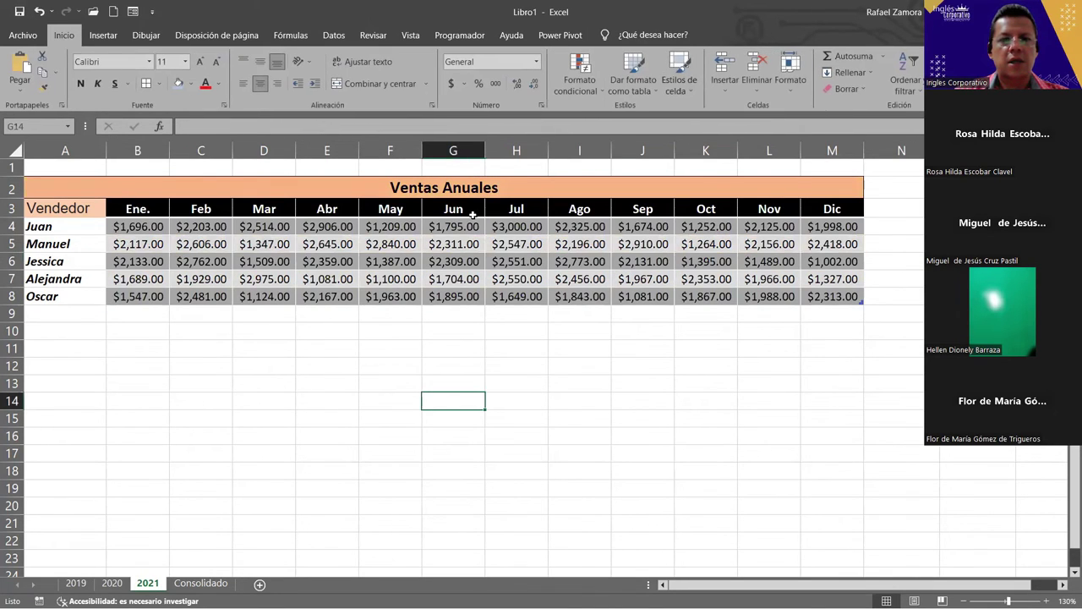
# Rename the 2021 table from Tabla3 to Tabla2021.
pyautogui.click(470, 241)
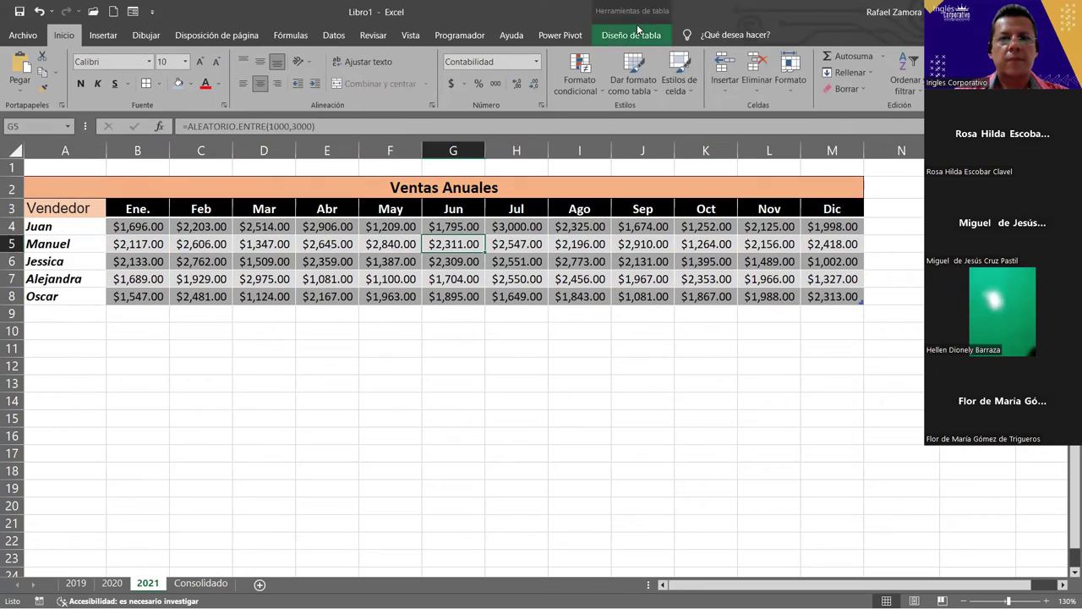
pyautogui.click(638, 34)
pyautogui.click(59, 73)
pyautogui.write('Tabla3')
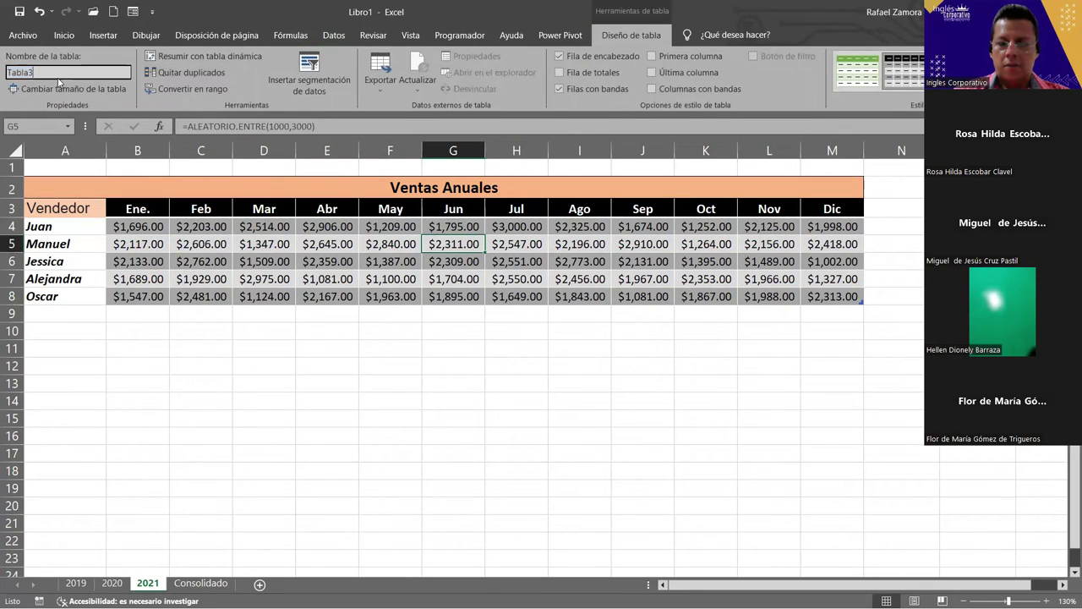
pyautogui.press('BackSpace')
pyautogui.write('2021')
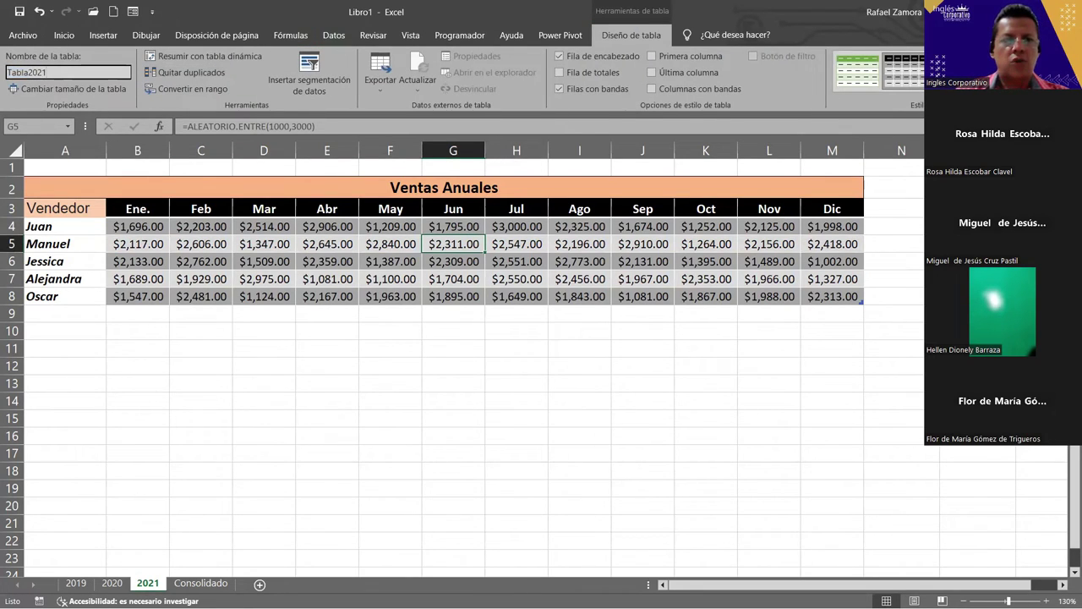
pyautogui.press('Return')
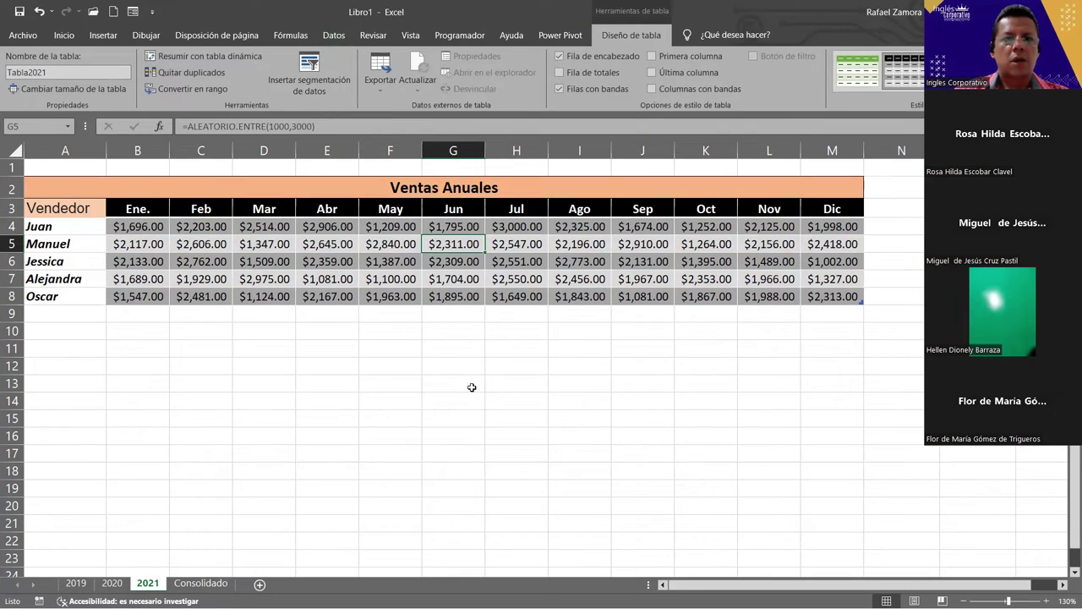
pyautogui.click(471, 386)
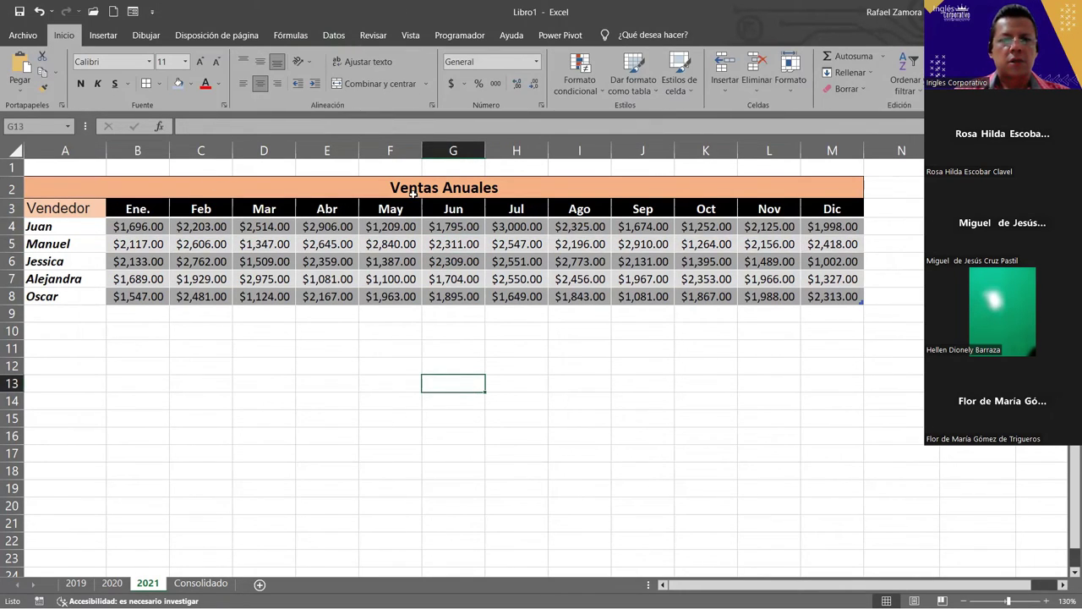
pyautogui.click(397, 242)
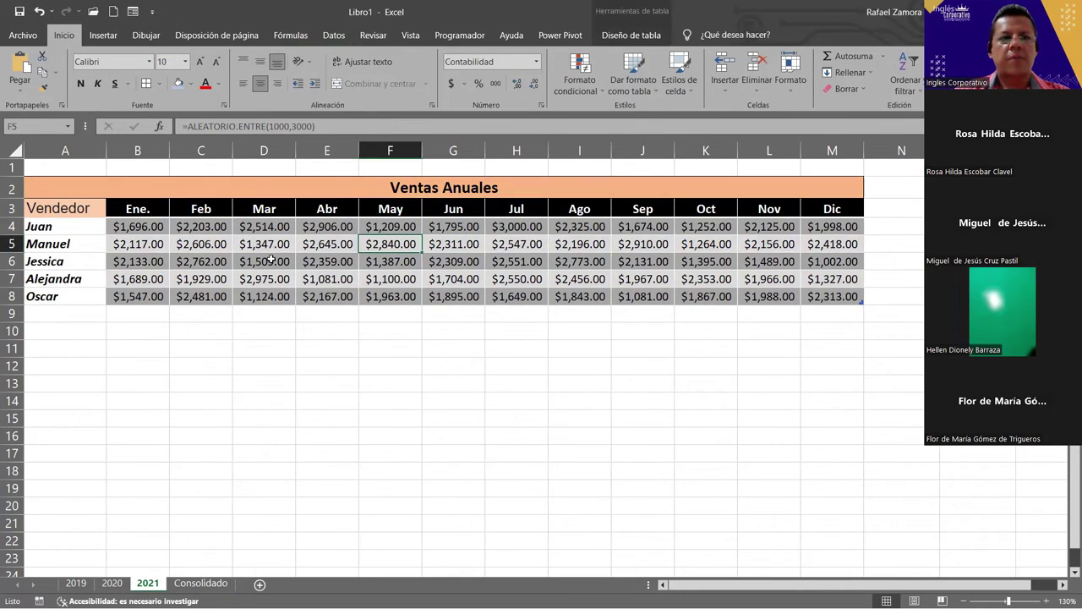
pyautogui.click(630, 34)
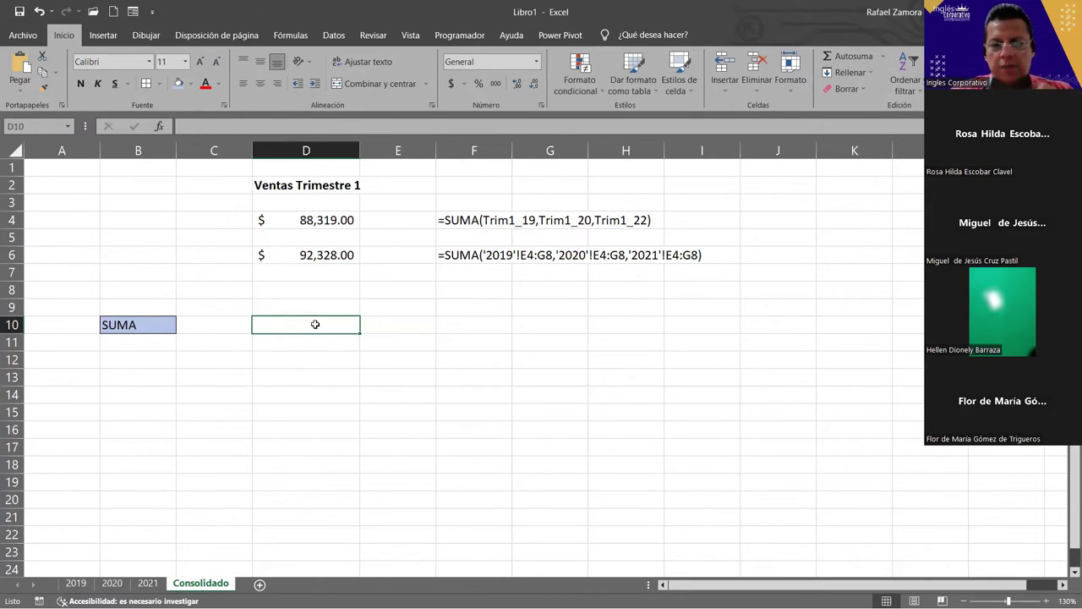
# Type =SUMA( into D10 next to the SUMA label.
pyautogui.write('=')
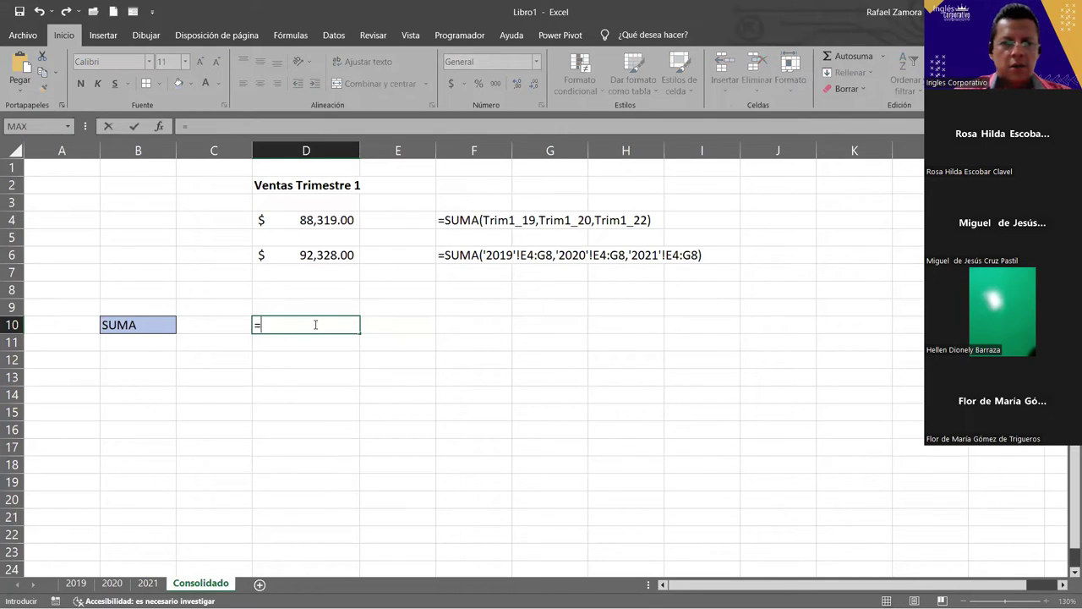
pyautogui.write('SUMA(T')
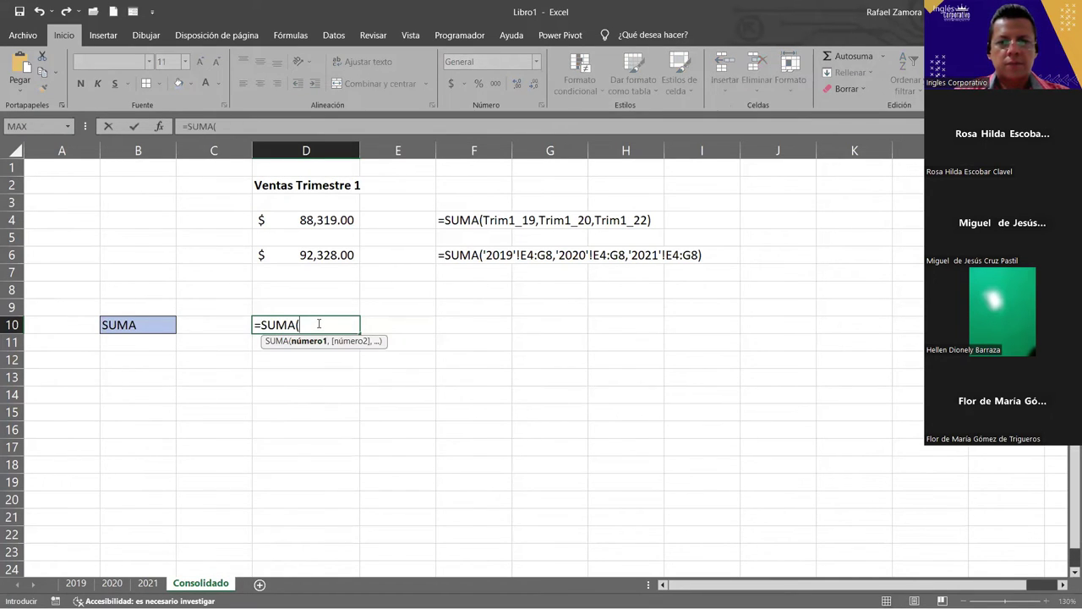
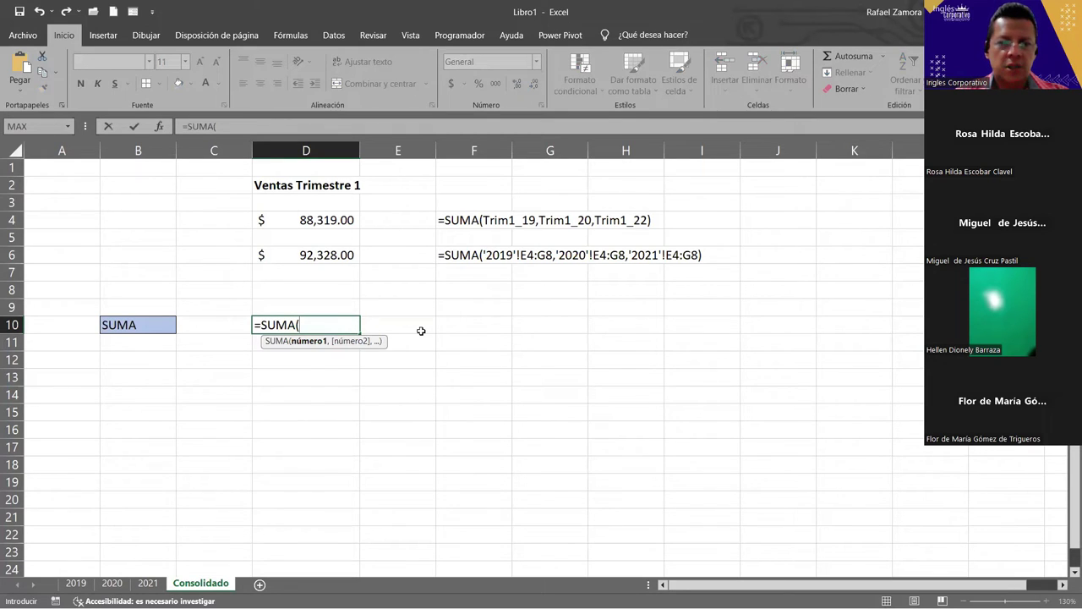
# Start the D10 formula as =SUMA(Tabla2019[Ene.] using the table-name AutoComplete.
pyautogui.write('T')
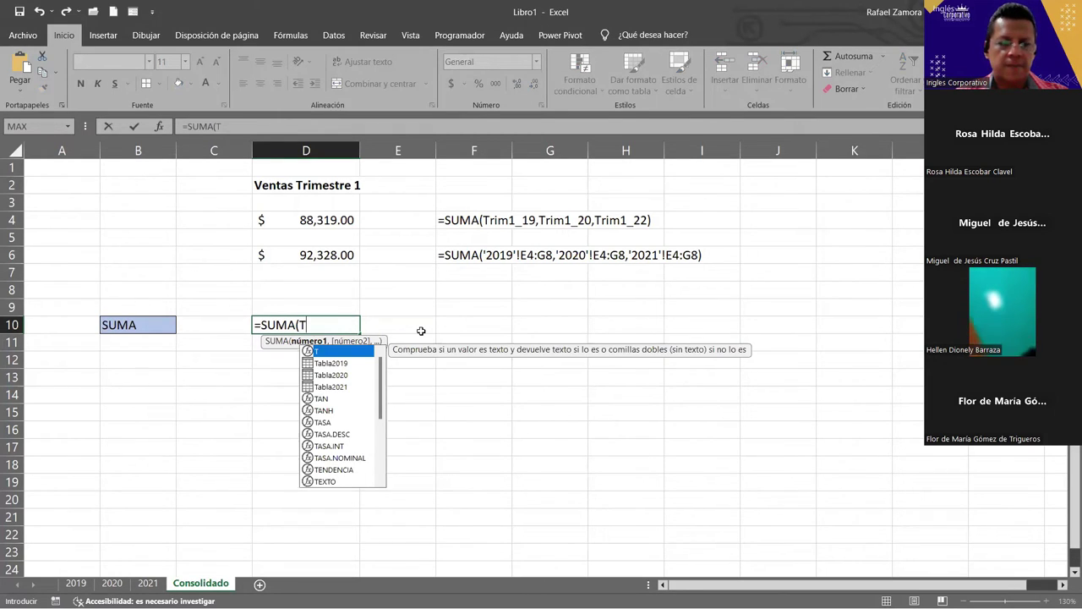
pyautogui.press('Escape')
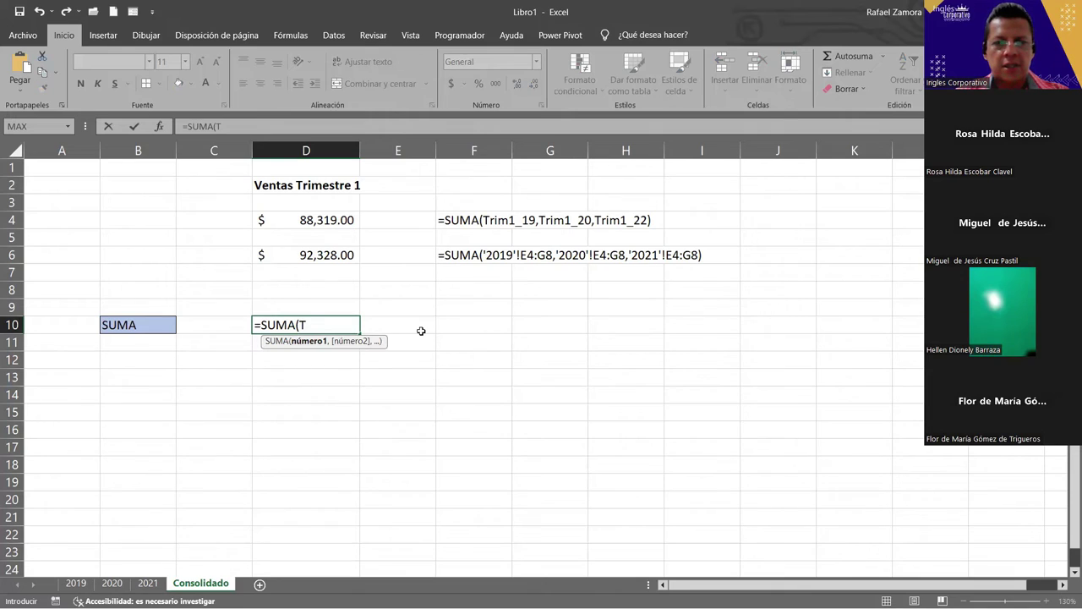
pyautogui.write('a')
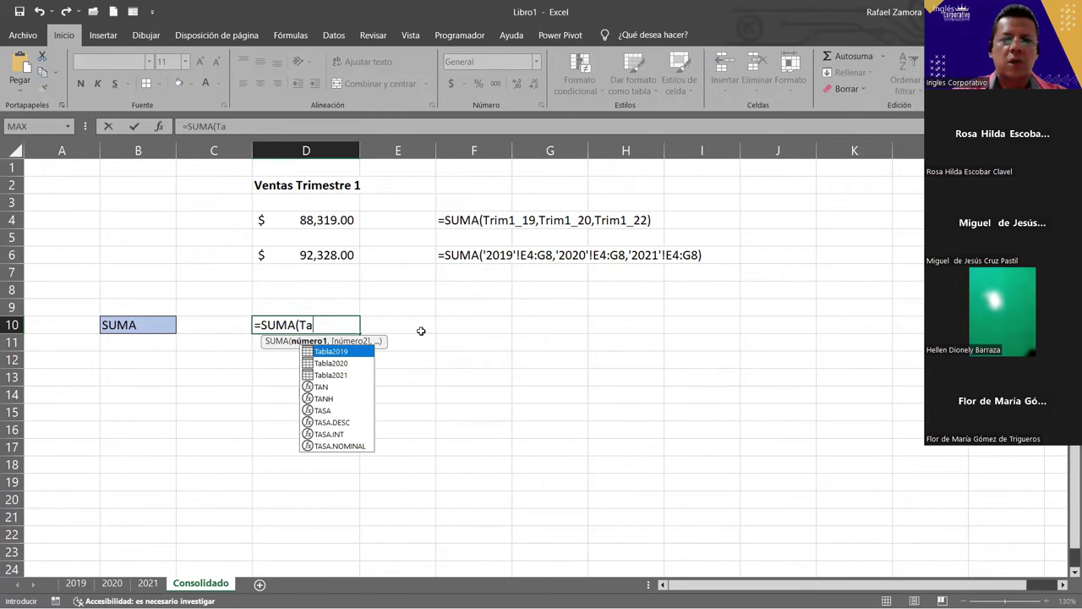
pyautogui.doubleClick(327, 352)
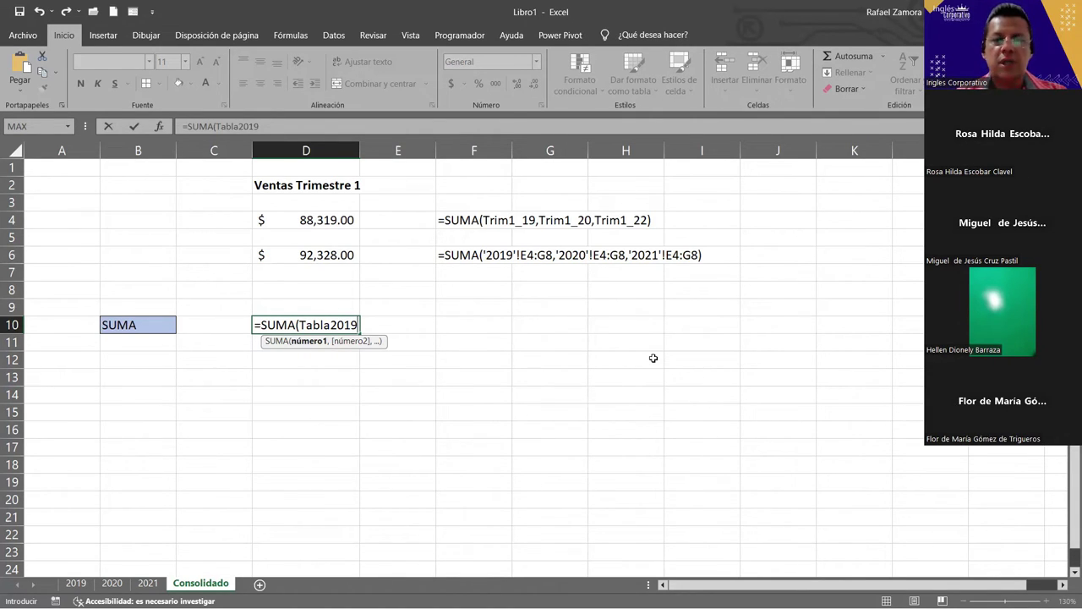
pyautogui.write('[')
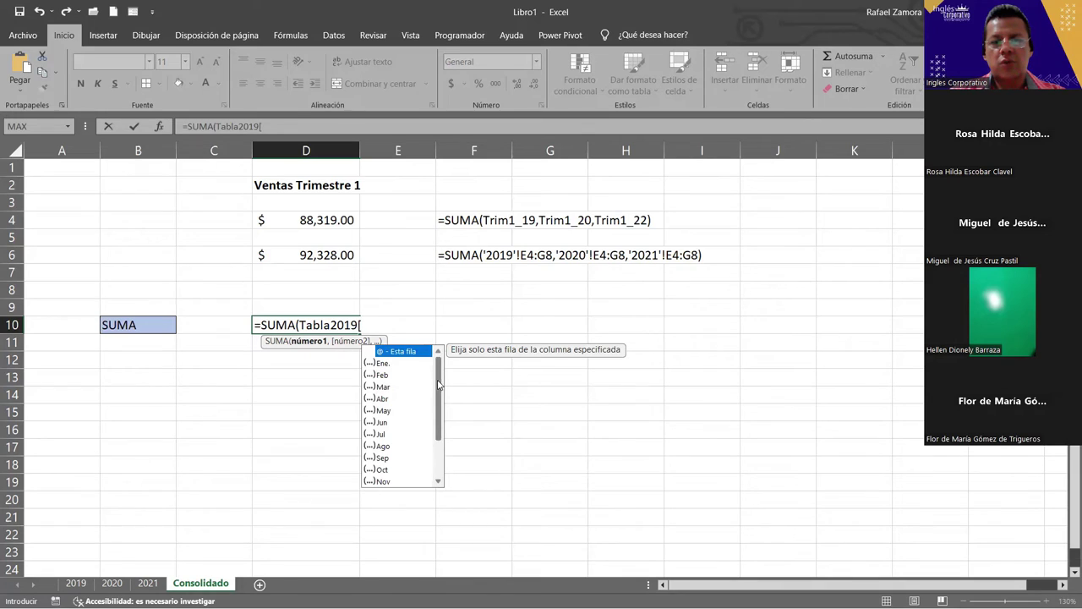
pyautogui.moveTo(439, 393); pyautogui.dragTo(439, 438)
pyautogui.scroll(2, 439, 432)
pyautogui.doubleClick(382, 364)
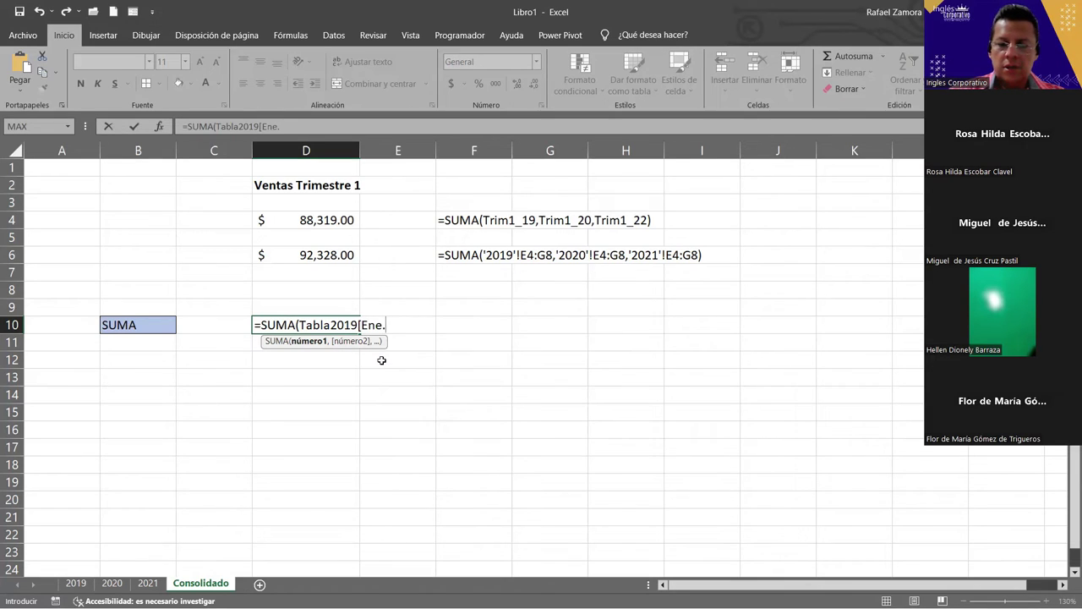
pyautogui.write(']')
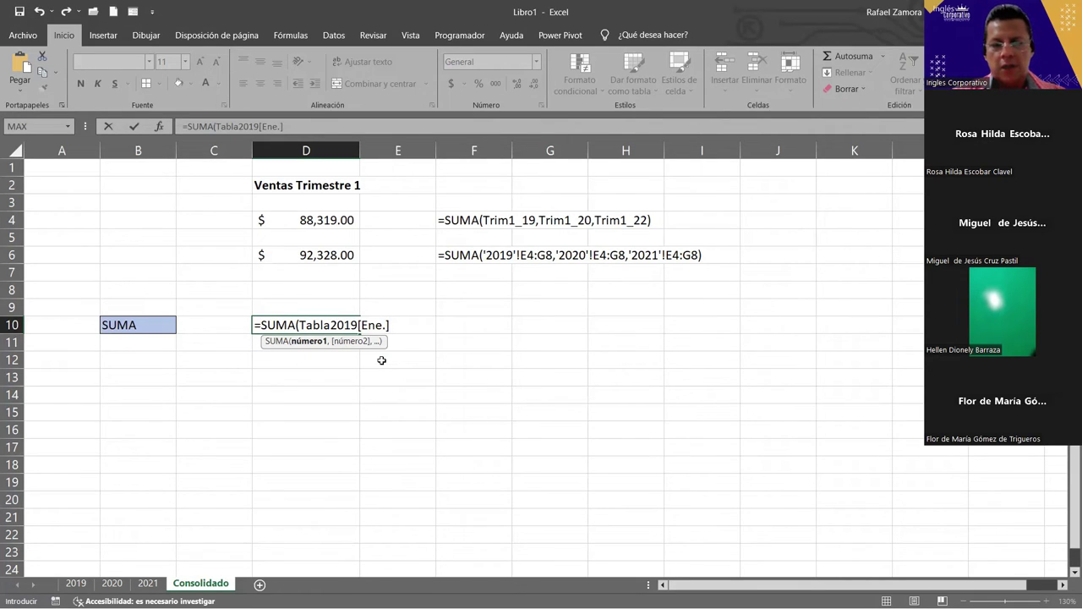
# Add Tabla2020[Ene.] and Tabla2021[Ene.] to the D10 SUMA and enter it, giving 31598.
pyautogui.write(',')
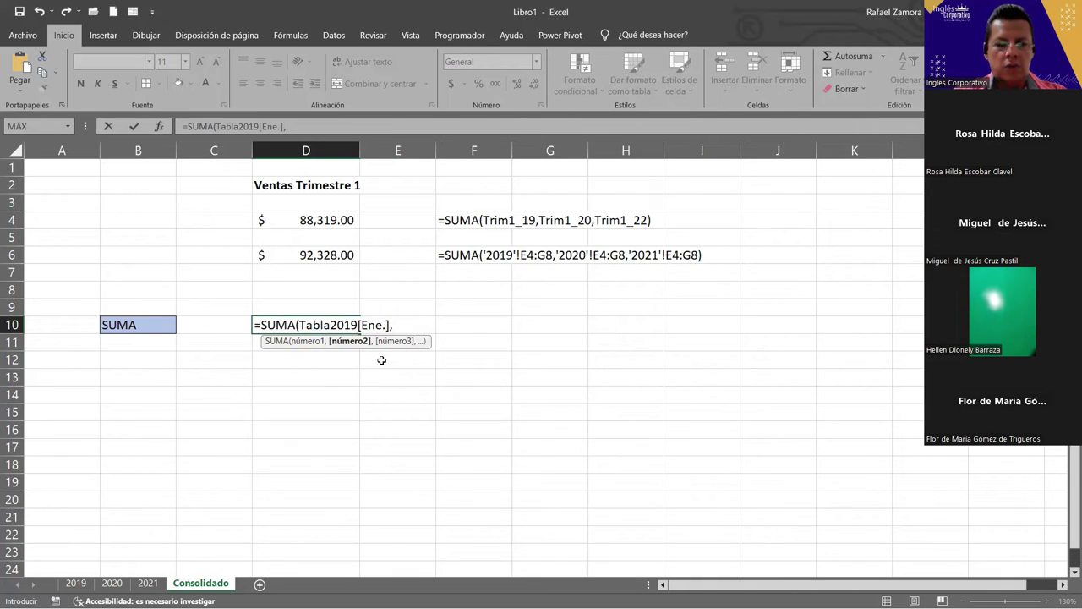
pyautogui.write('ta')
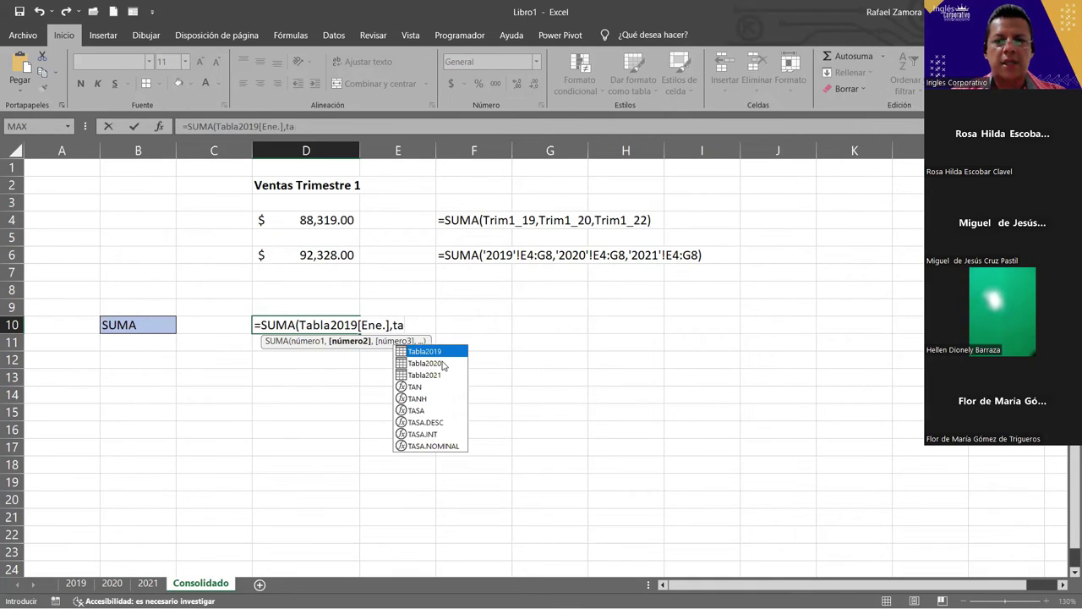
pyautogui.doubleClick(441, 362)
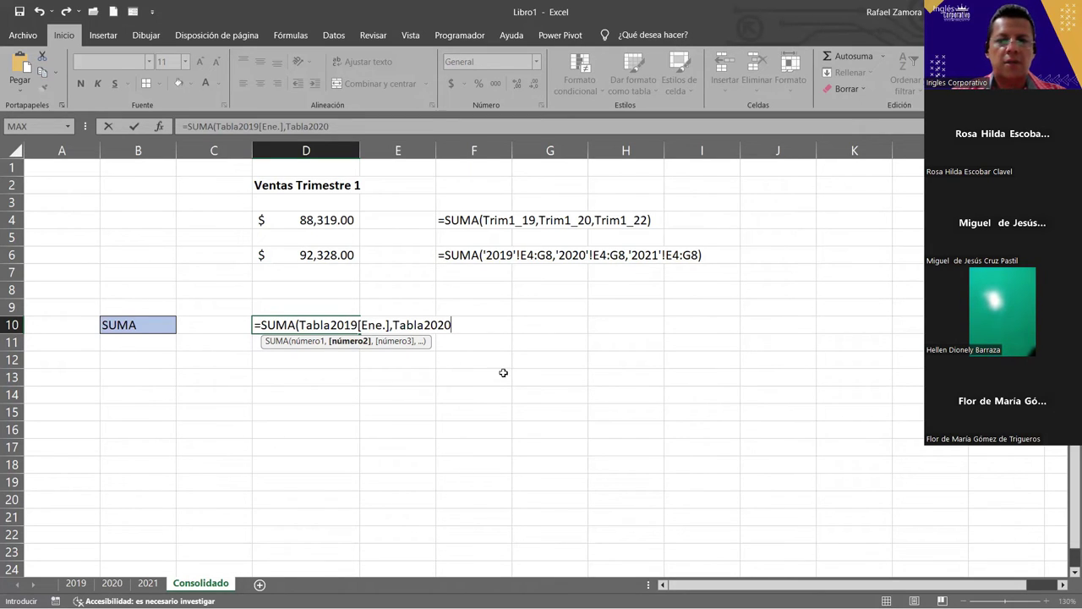
pyautogui.write('[')
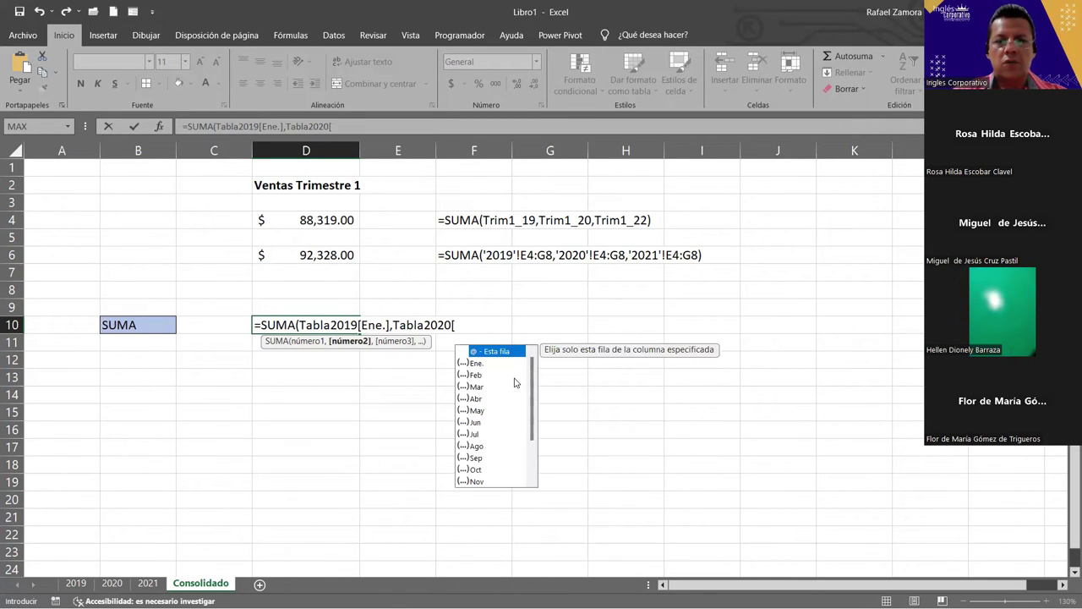
pyautogui.doubleClick(475, 363)
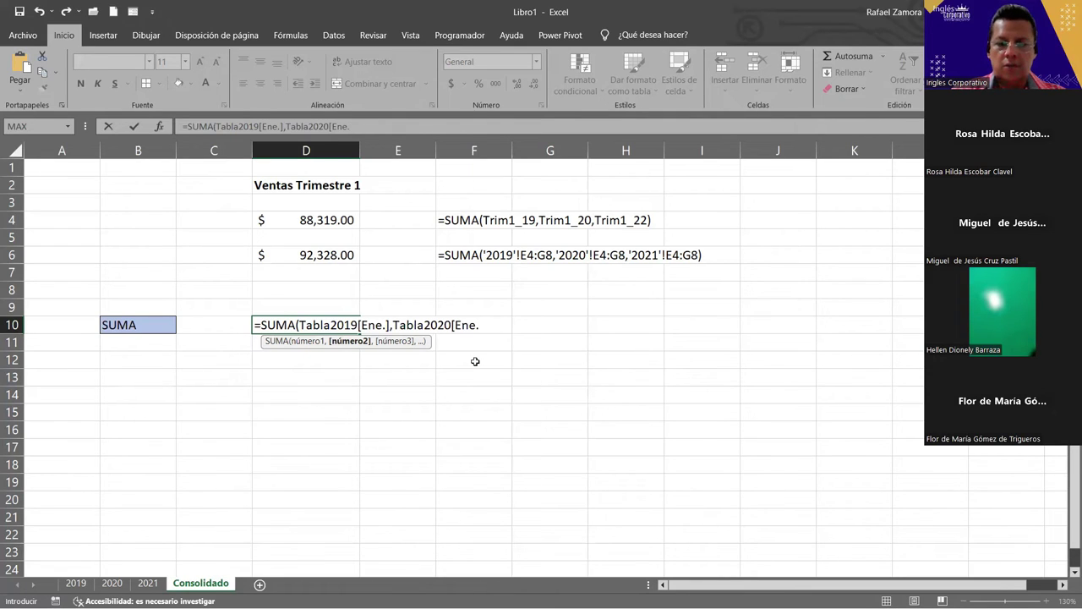
pyautogui.write(']')
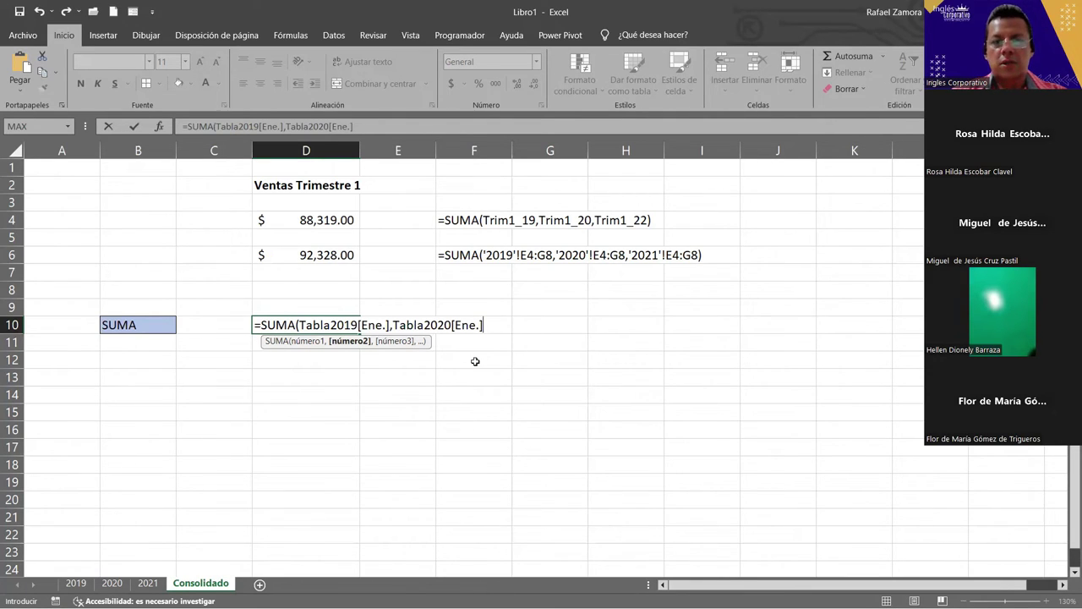
pyautogui.write(',')
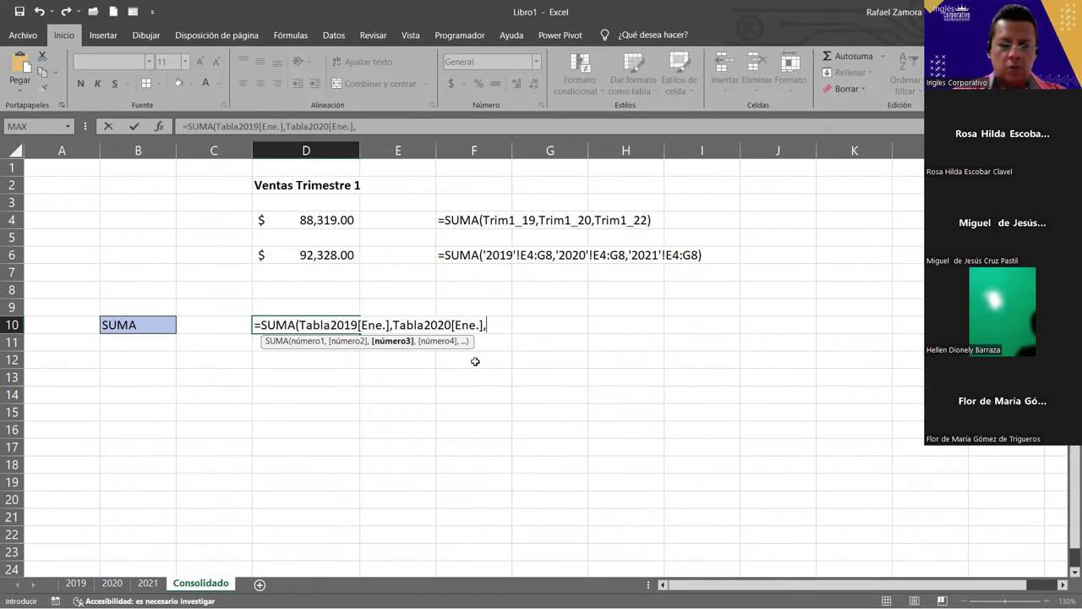
pyautogui.write('ta')
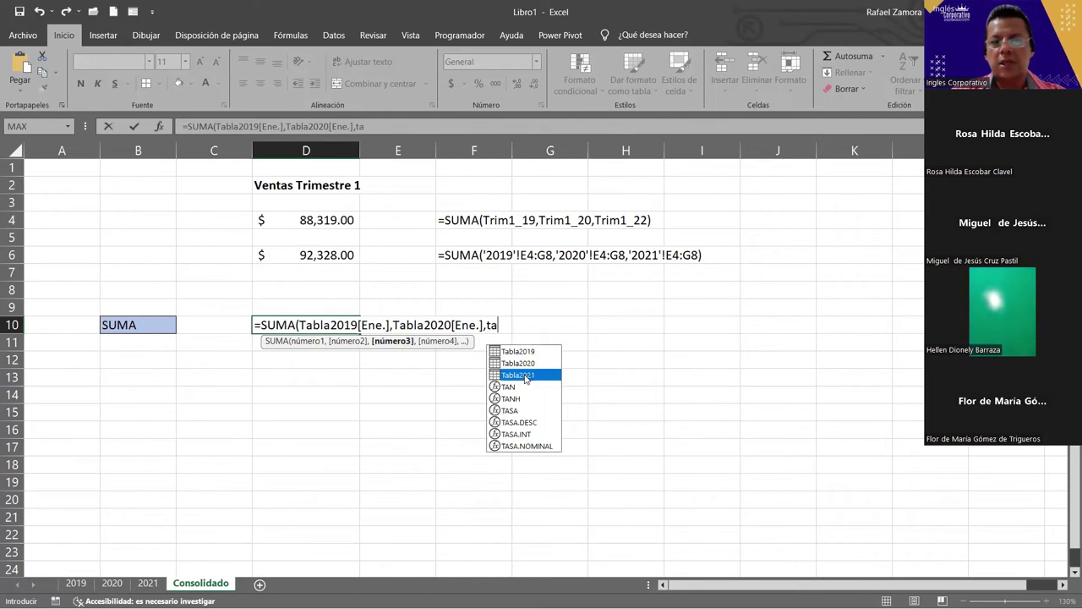
pyautogui.doubleClick(525, 374)
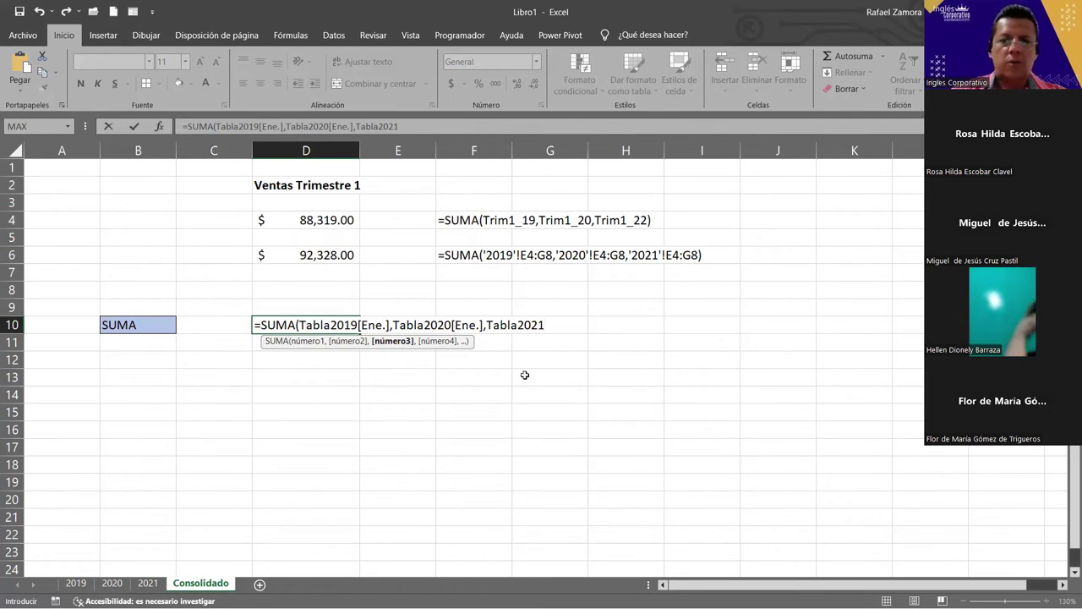
pyautogui.write('[')
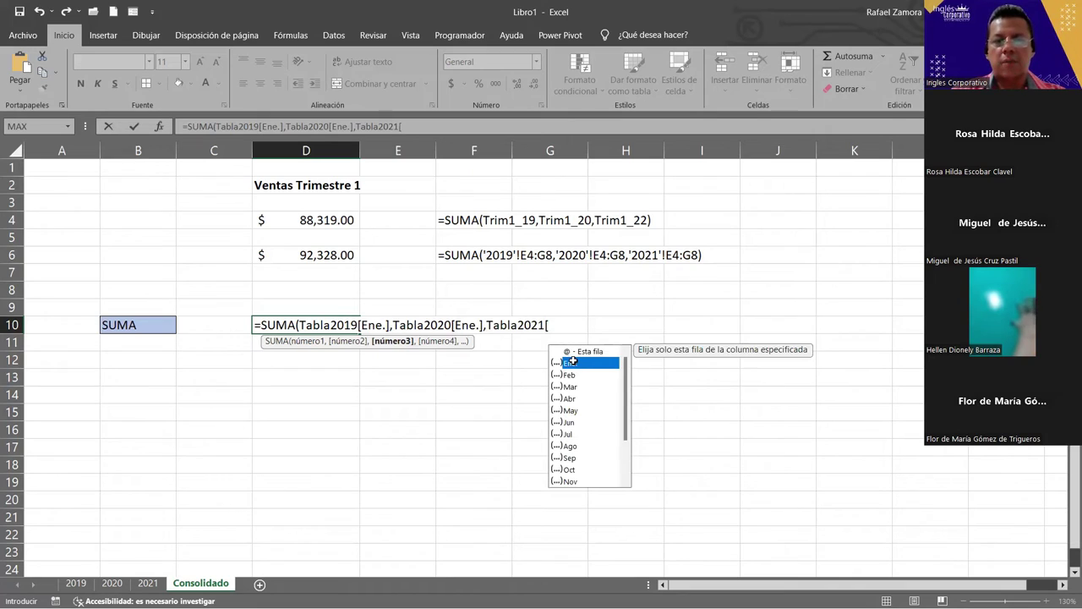
pyautogui.doubleClick(574, 363)
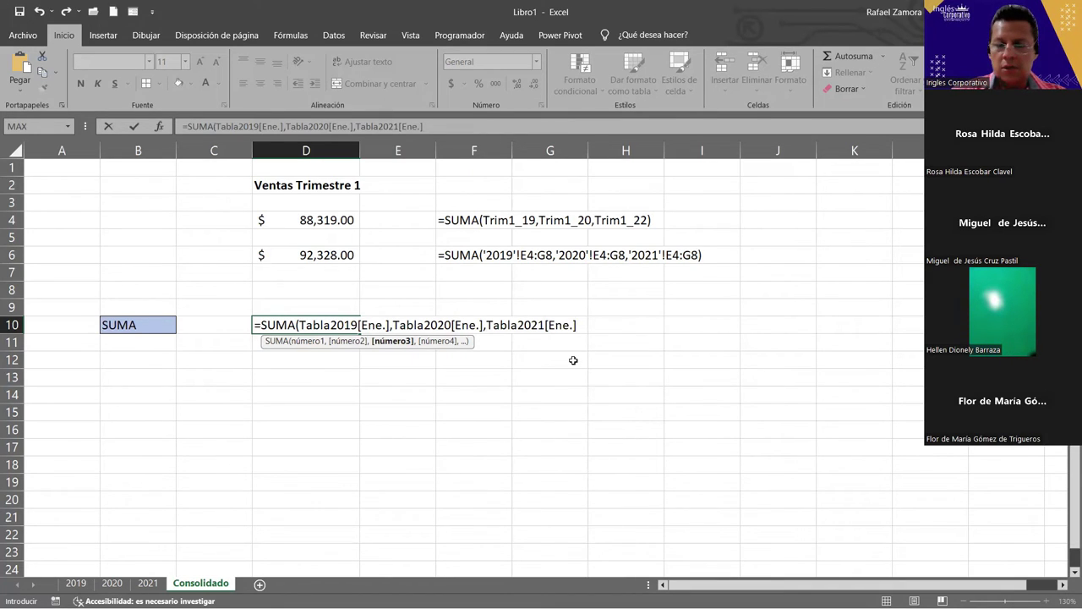
pyautogui.write(')')
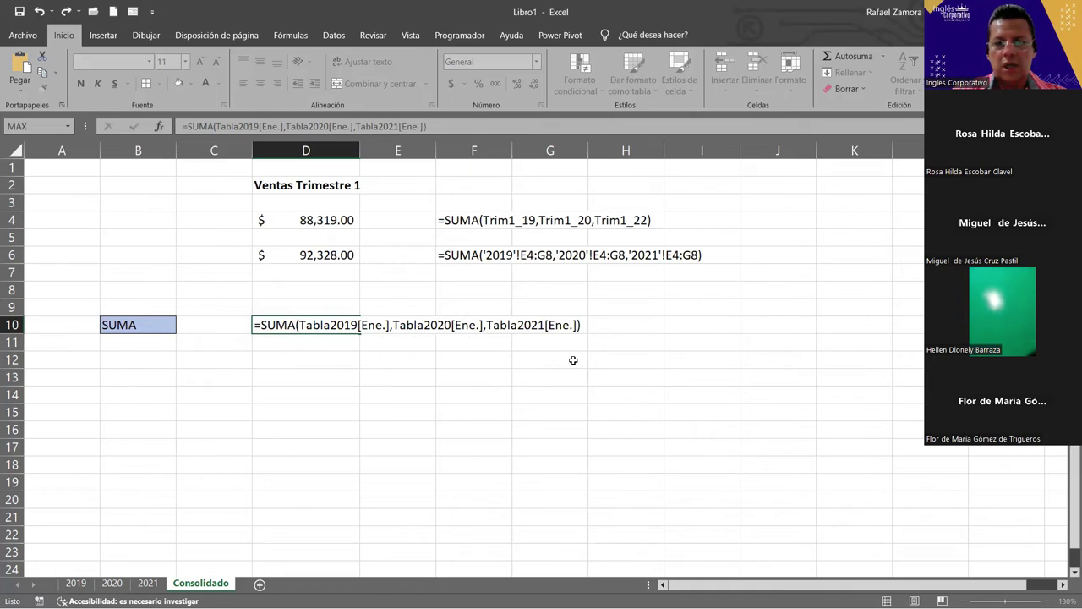
pyautogui.press('Return')
# Format the D10 total as accounting currency, showing $31,598.00.
pyautogui.click(330, 323)
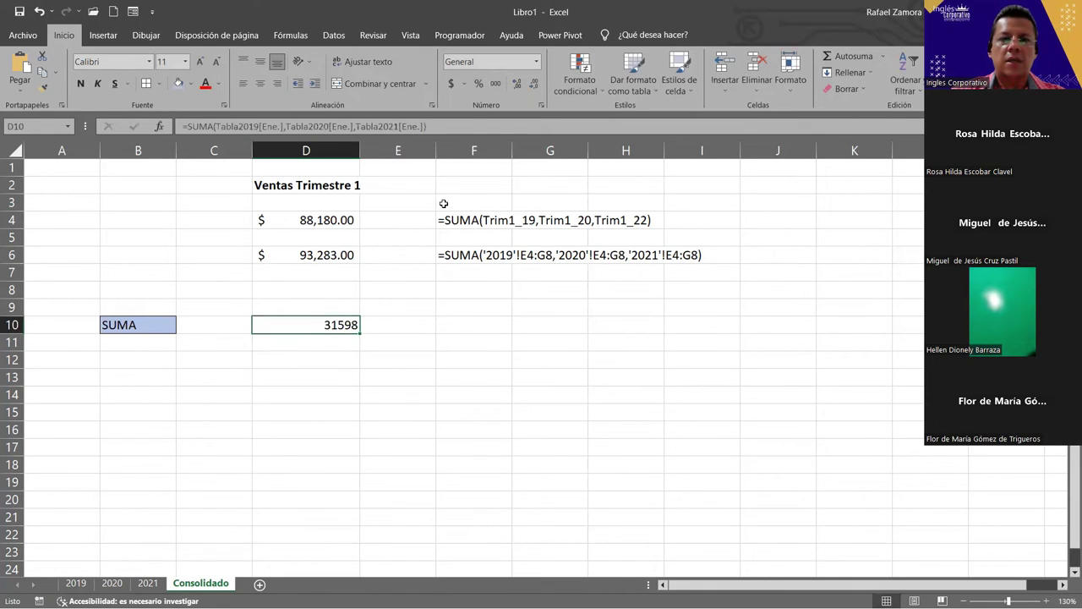
pyautogui.click(452, 84)
pyautogui.click(515, 409)
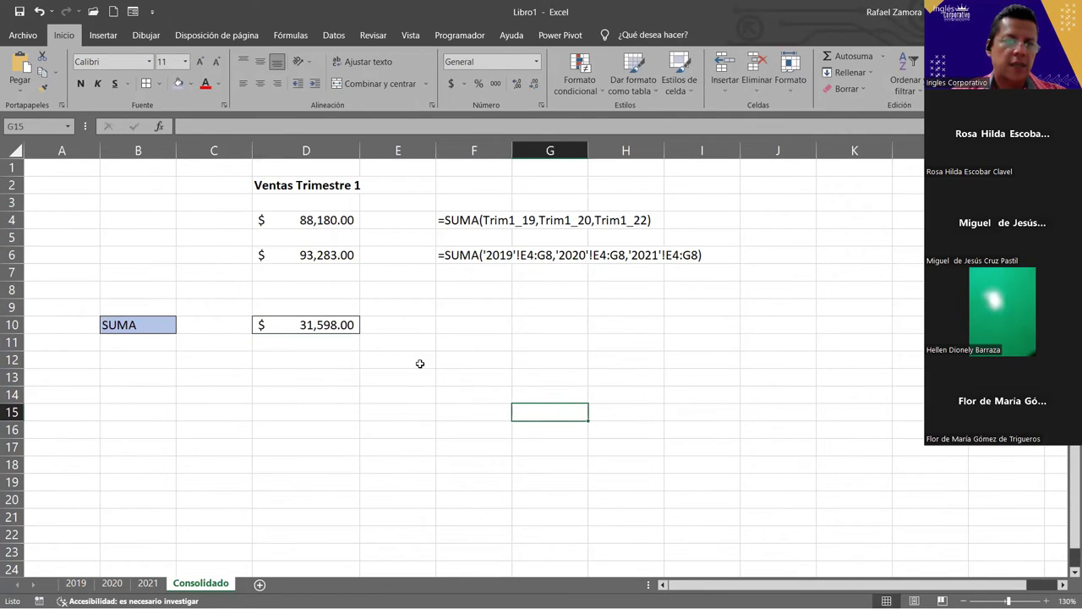
# Give D10 a light yellow fill.
pyautogui.click(336, 325)
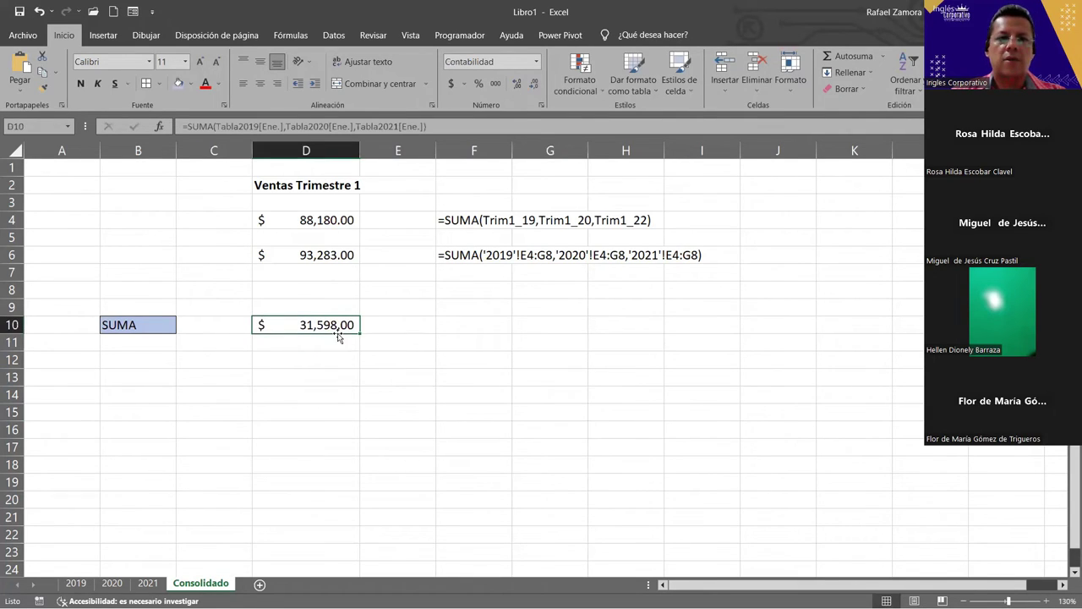
pyautogui.click(193, 85)
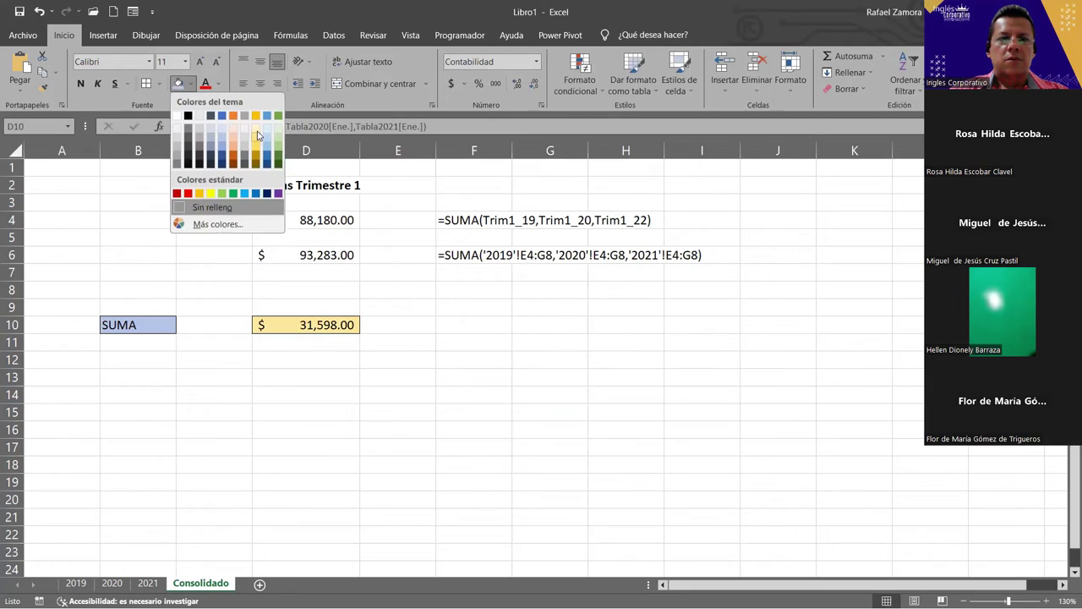
pyautogui.click(258, 134)
pyautogui.click(541, 363)
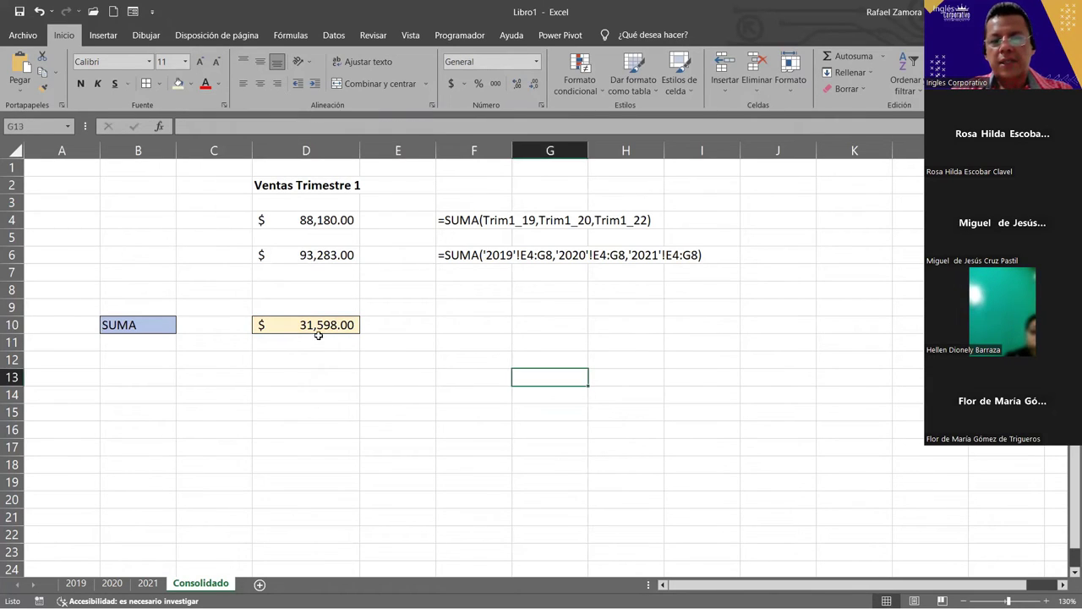
pyautogui.click(402, 366)
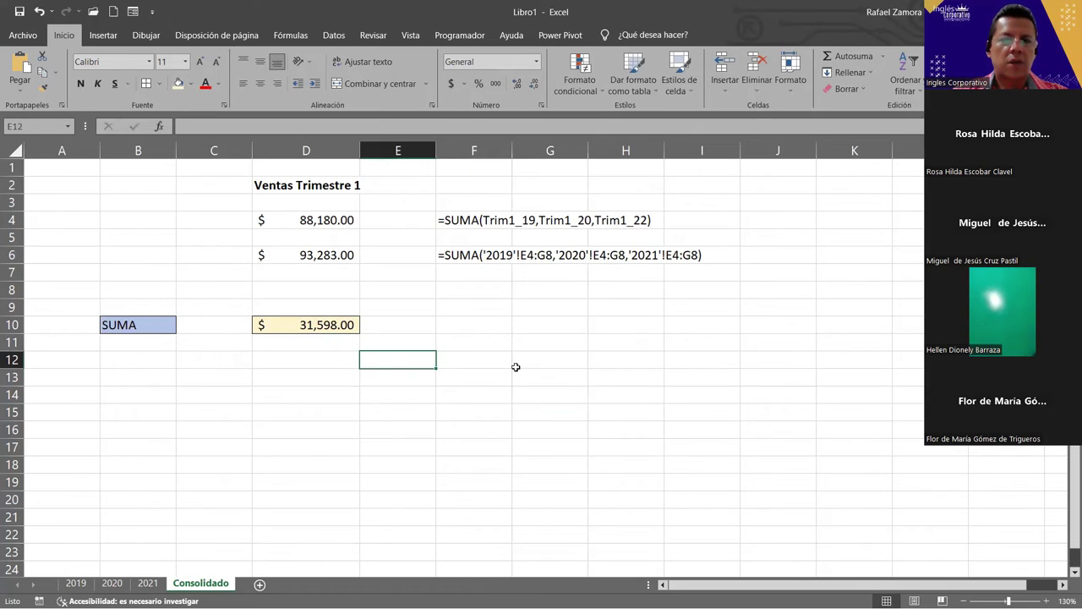
pyautogui.click(457, 257)
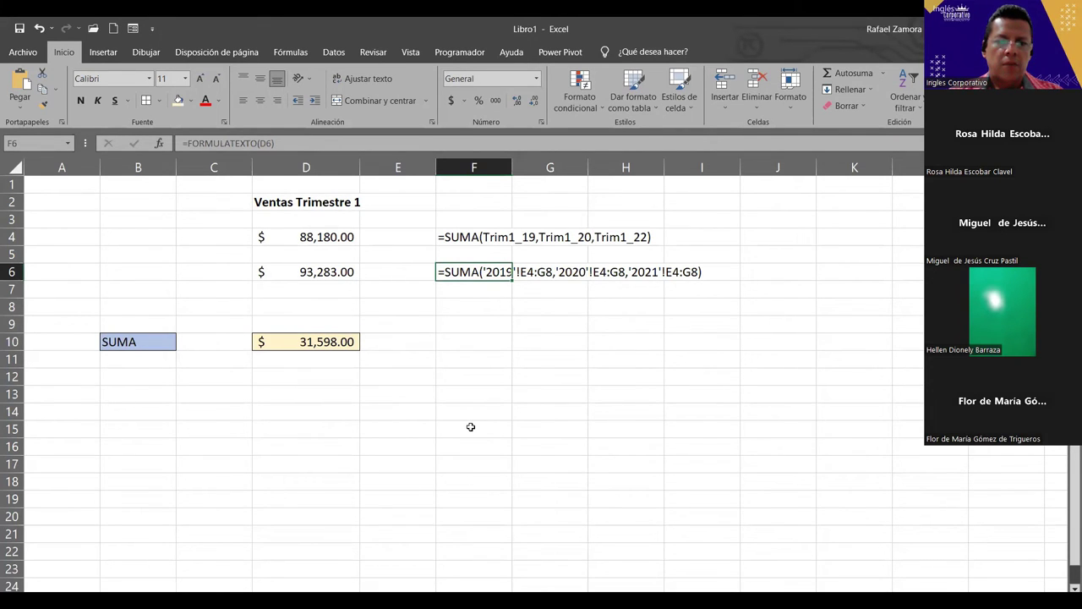
# Add a Total row to the 2019 sales table and autofit column M for the Dic total.
pyautogui.click(75, 583)
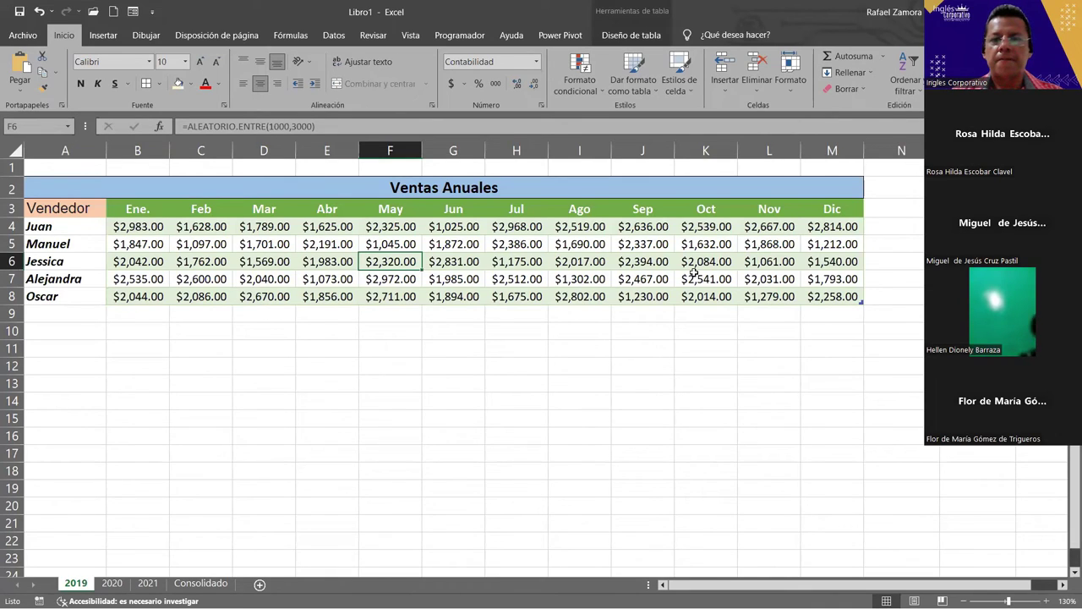
pyautogui.press('Right')
pyautogui.press('Right')
pyautogui.press('Right')
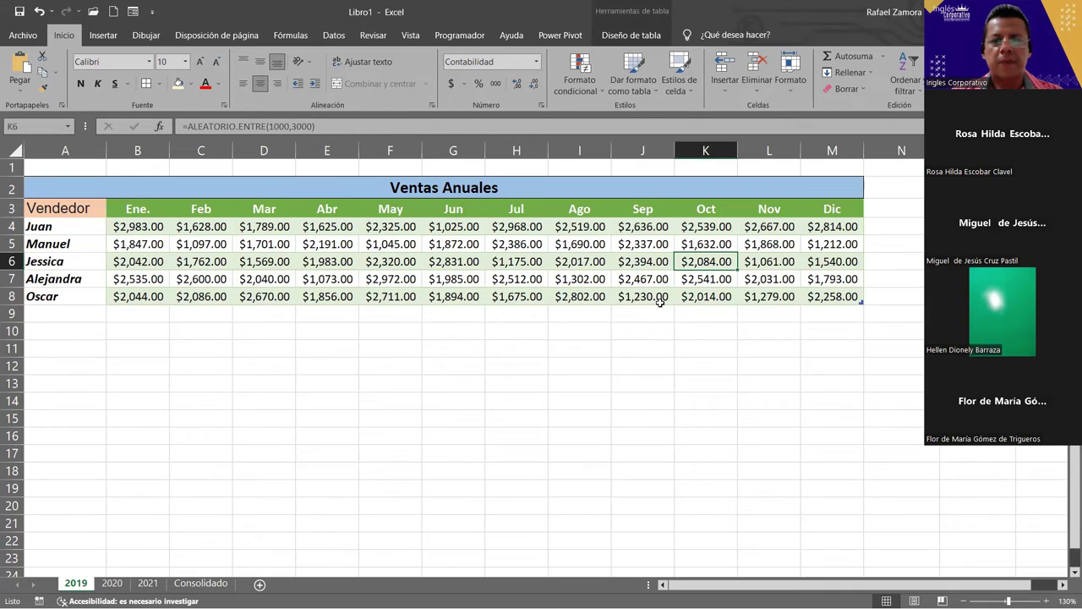
pyautogui.click(744, 240)
pyautogui.click(640, 36)
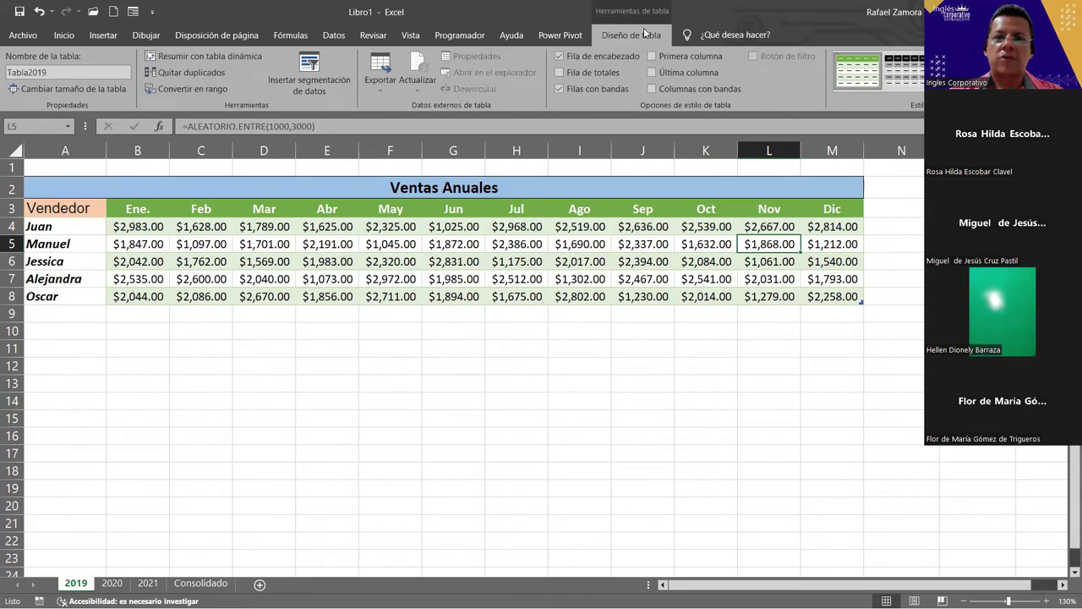
pyautogui.click(602, 75)
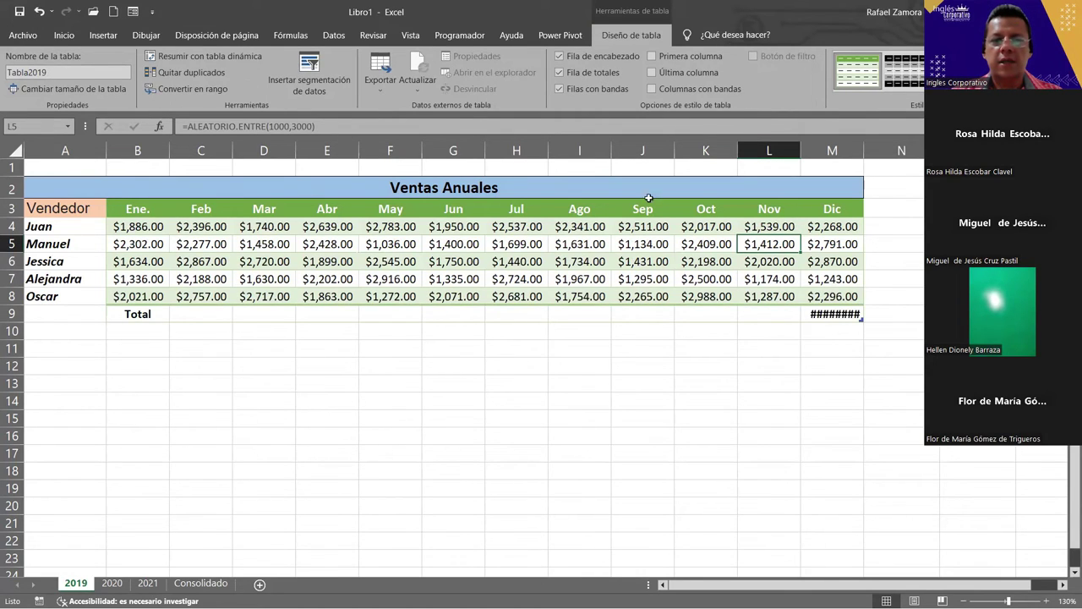
pyautogui.doubleClick(863, 151)
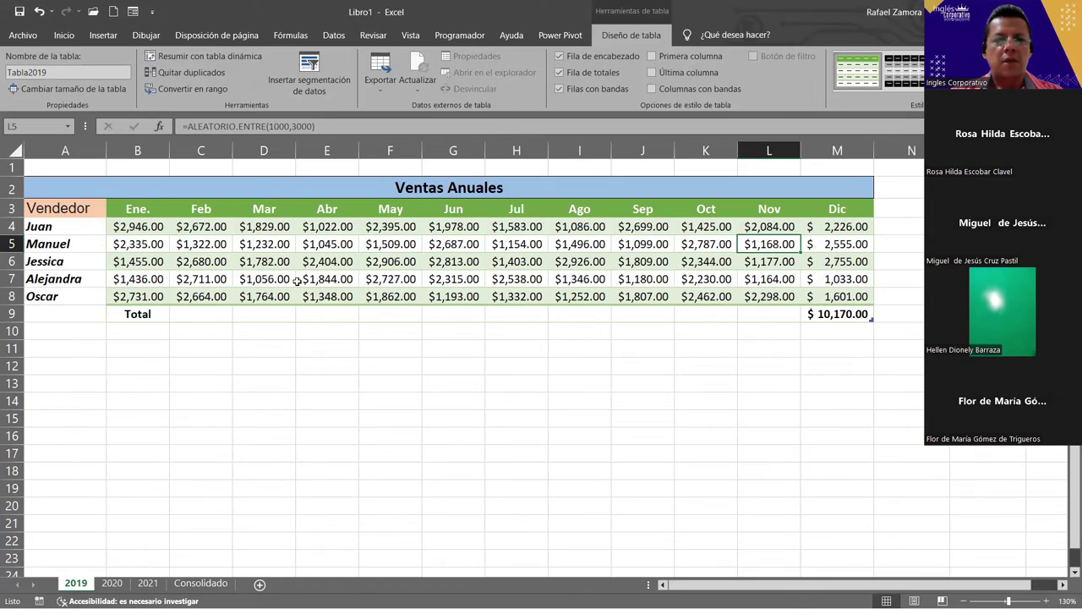
# Set the Total row cell B9 to sum the Ene. column ($8,712.00).
pyautogui.click(161, 315)
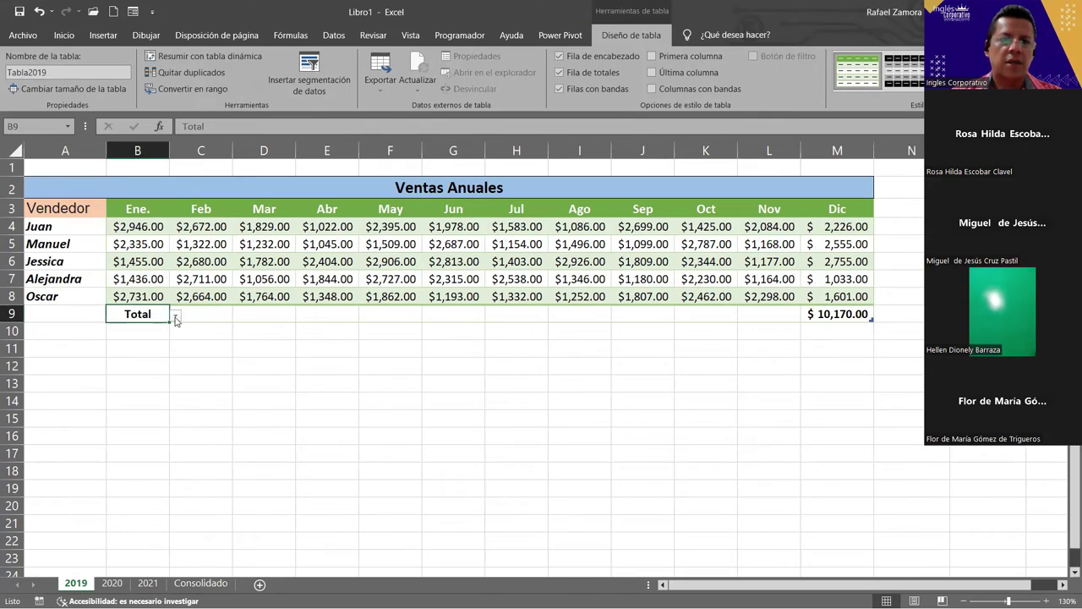
pyautogui.click(174, 318)
pyautogui.click(105, 403)
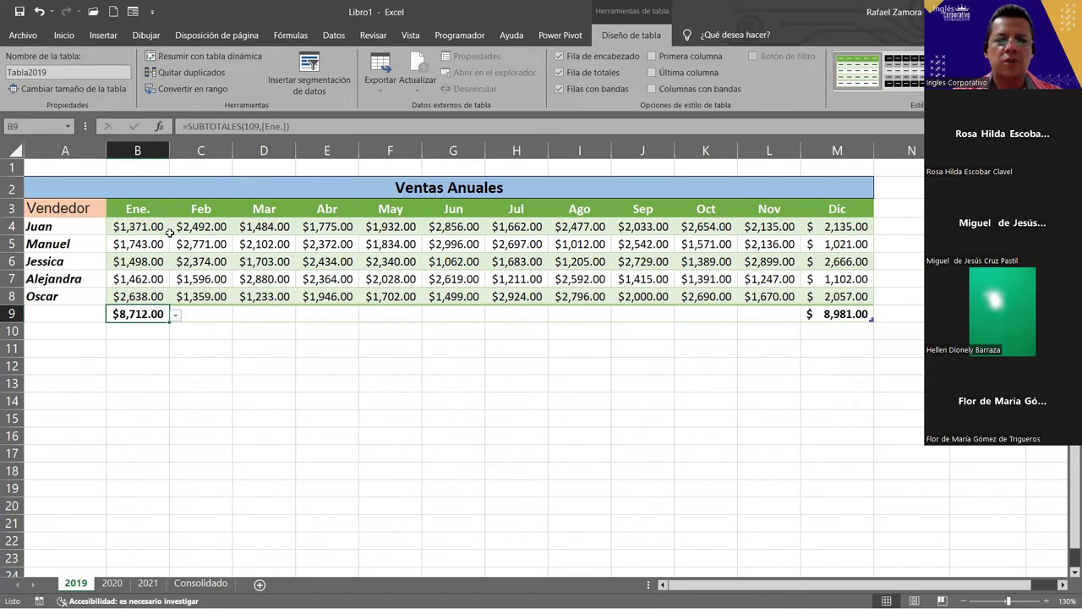
pyautogui.click(204, 385)
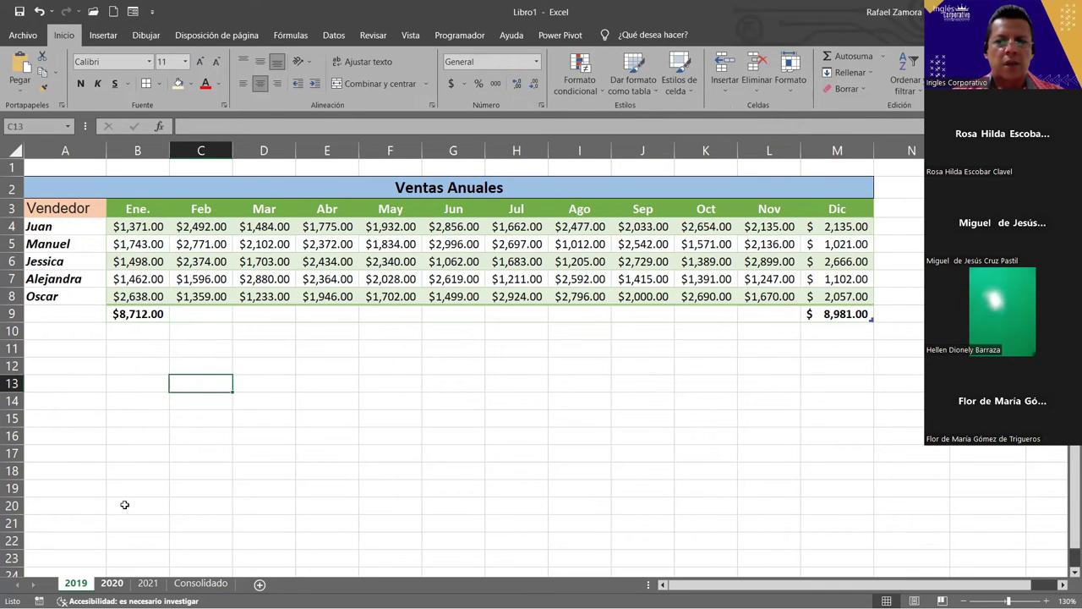
# Add a Total row to the 2020 sales table with a January total in B9.
pyautogui.click(111, 583)
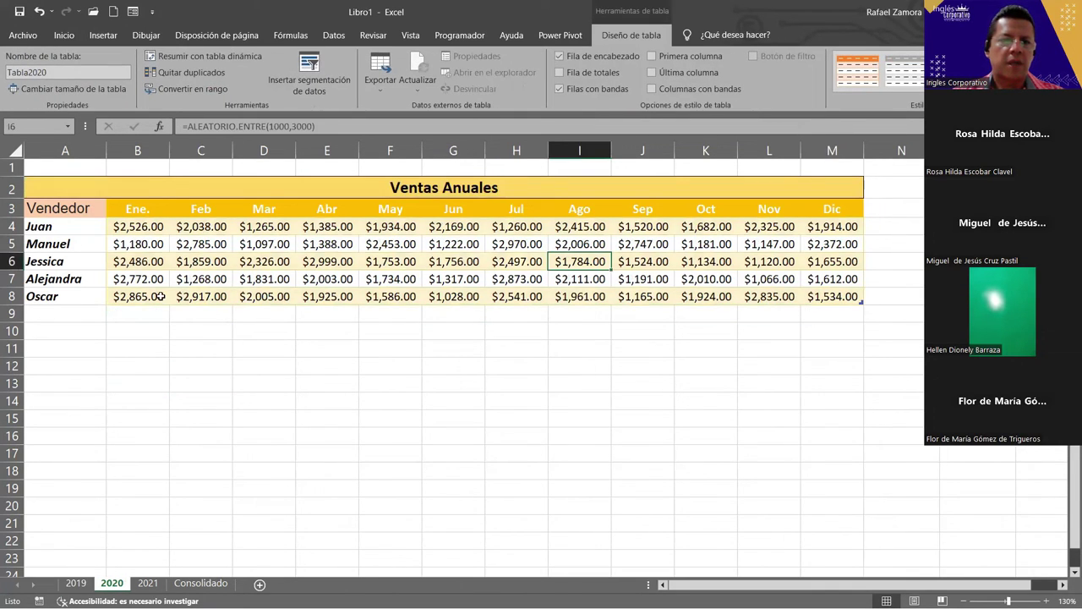
pyautogui.click(329, 265)
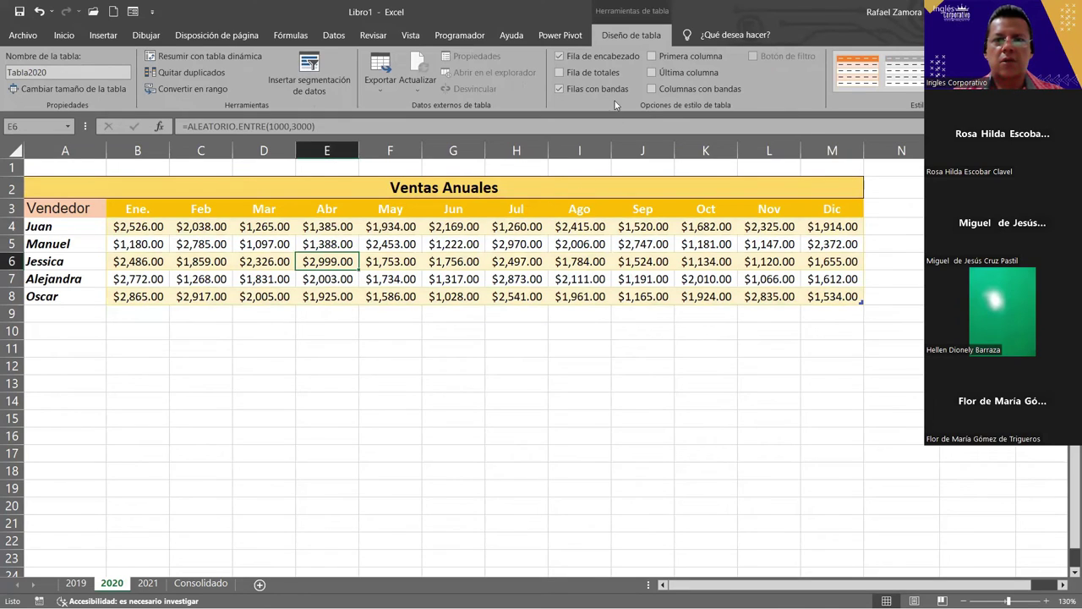
pyautogui.click(598, 76)
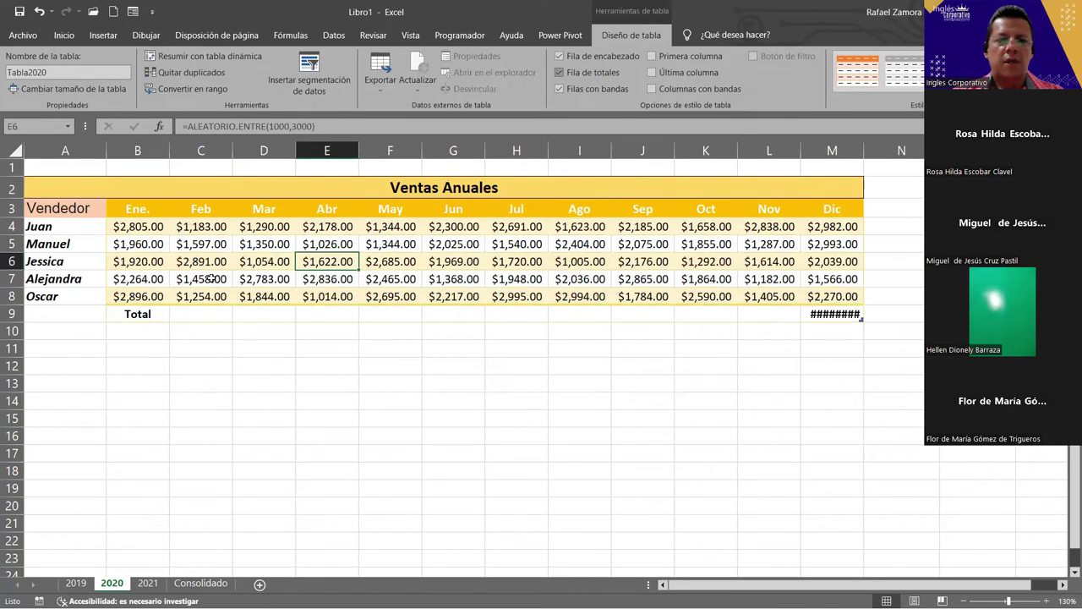
pyautogui.click(167, 315)
pyautogui.click(175, 315)
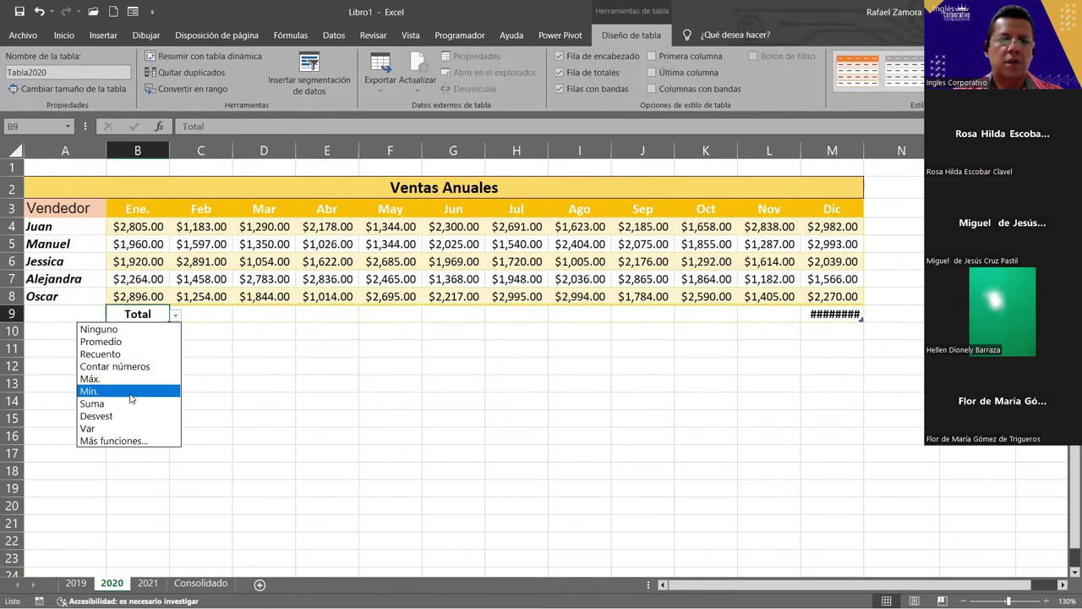
pyautogui.press('Escape')
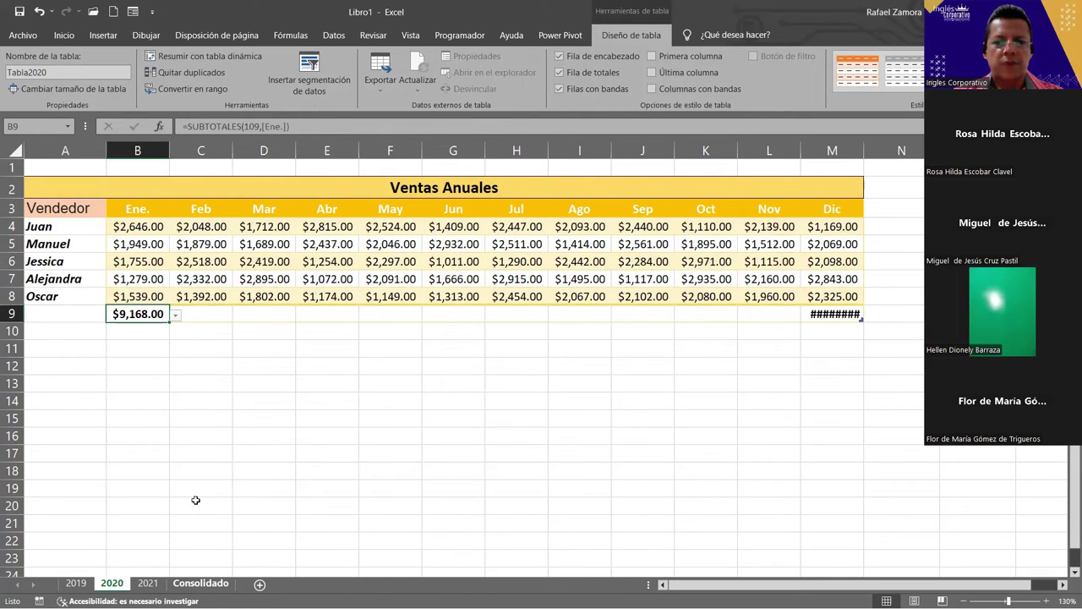
# Add a Total row to the 2021 table with Suma in B9, then return to sheet 2019.
pyautogui.click(148, 583)
pyautogui.click(322, 267)
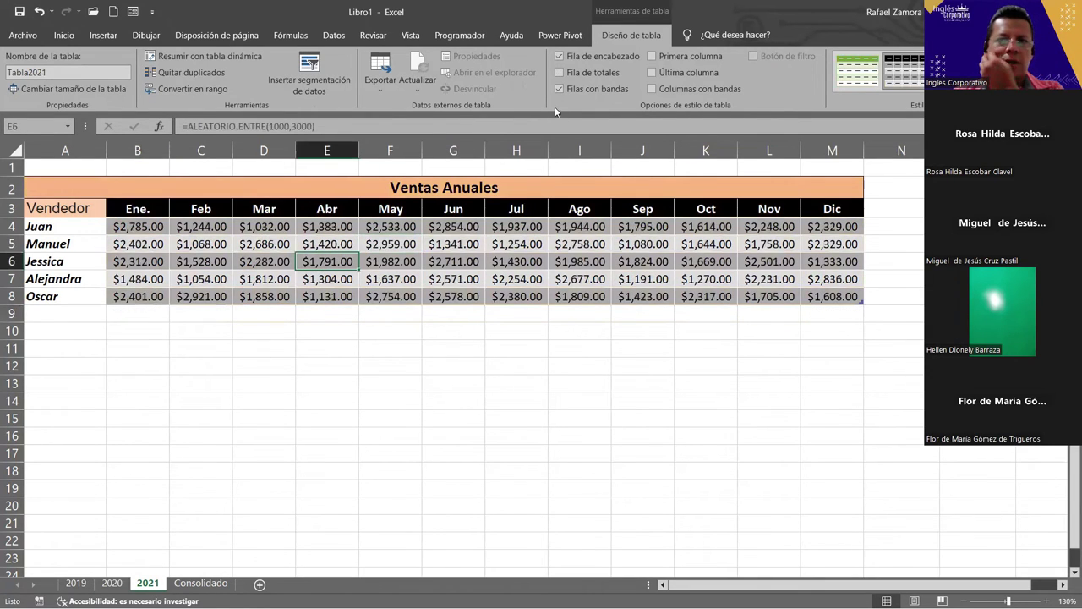
pyautogui.click(596, 73)
pyautogui.click(156, 314)
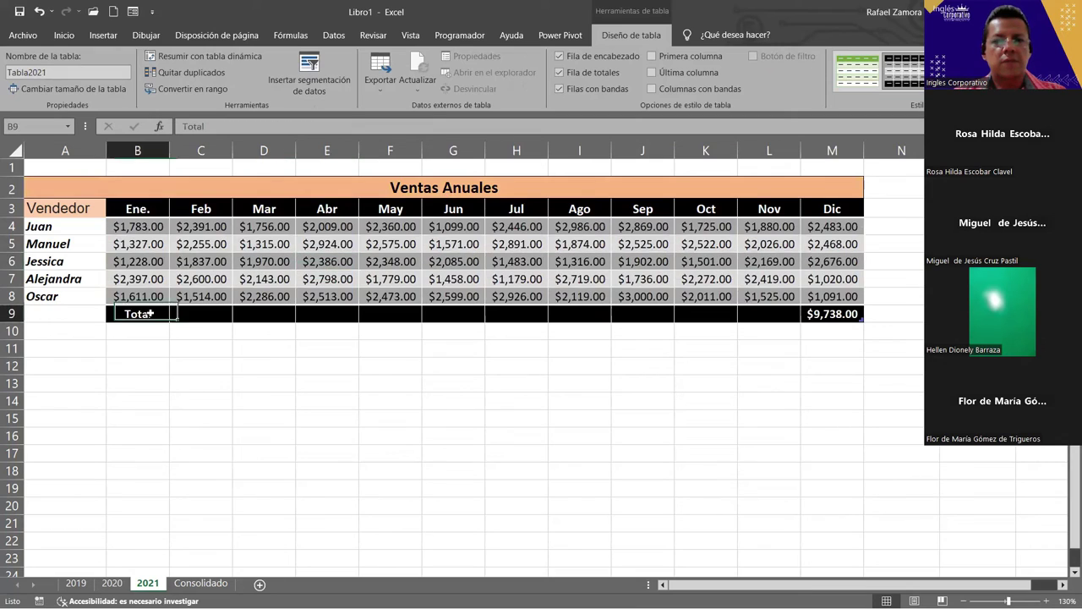
pyautogui.click(176, 314)
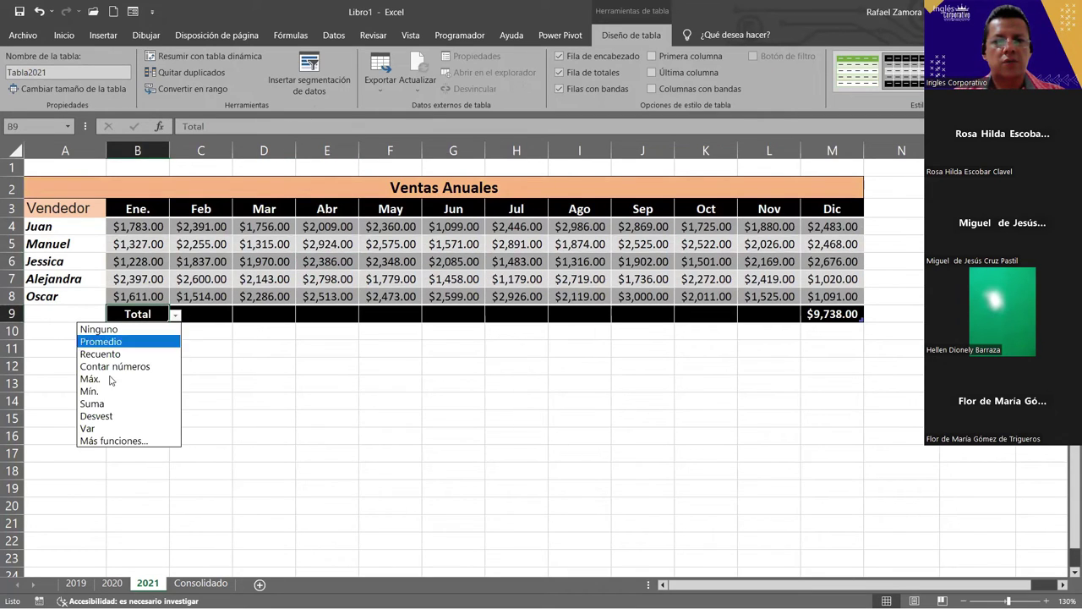
pyautogui.click(106, 405)
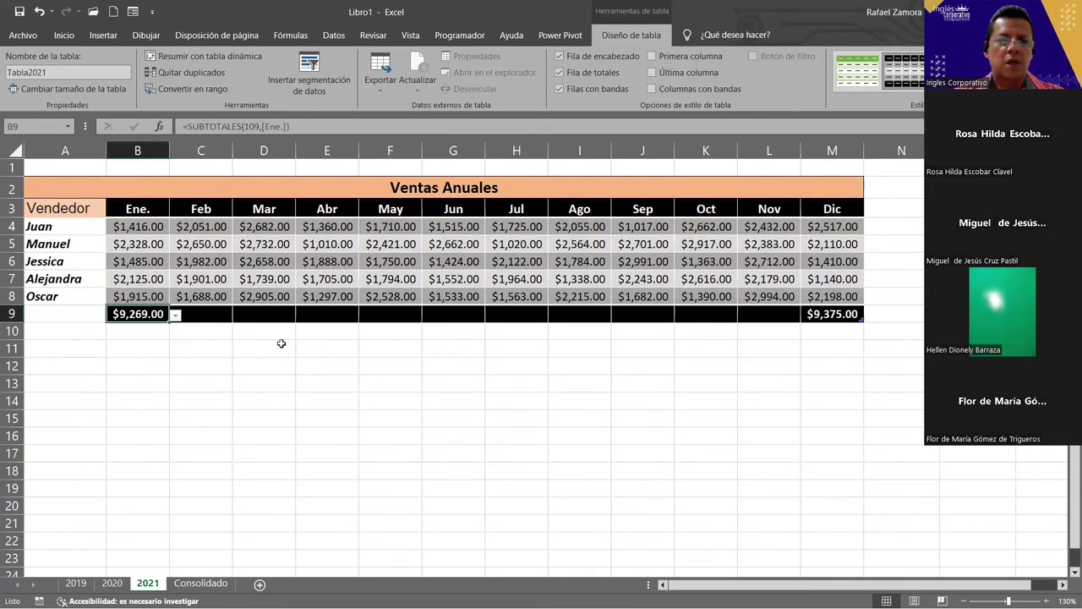
pyautogui.click(286, 369)
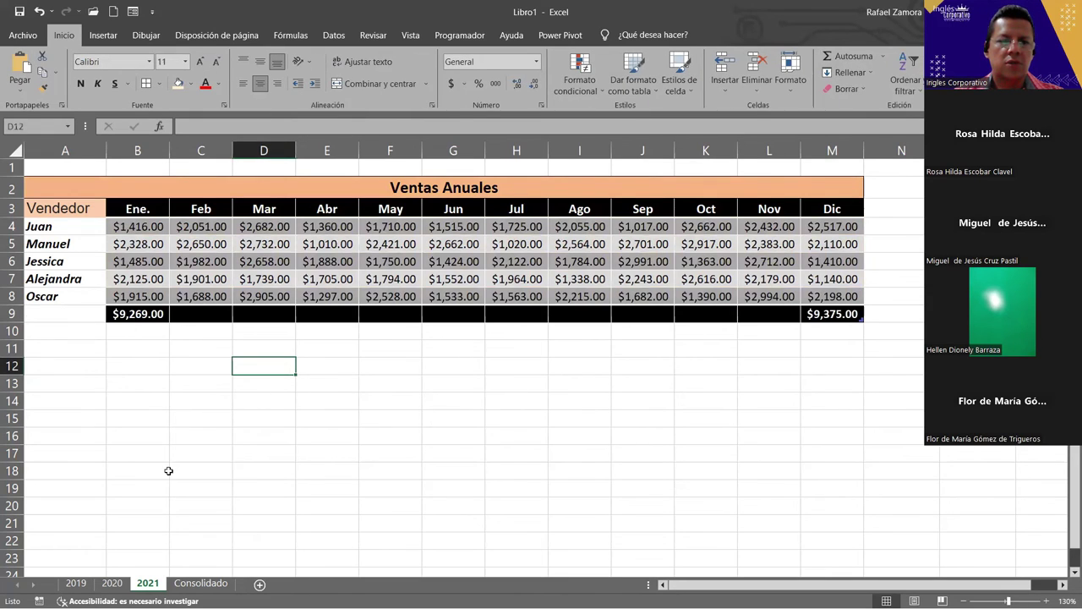
pyautogui.click(117, 583)
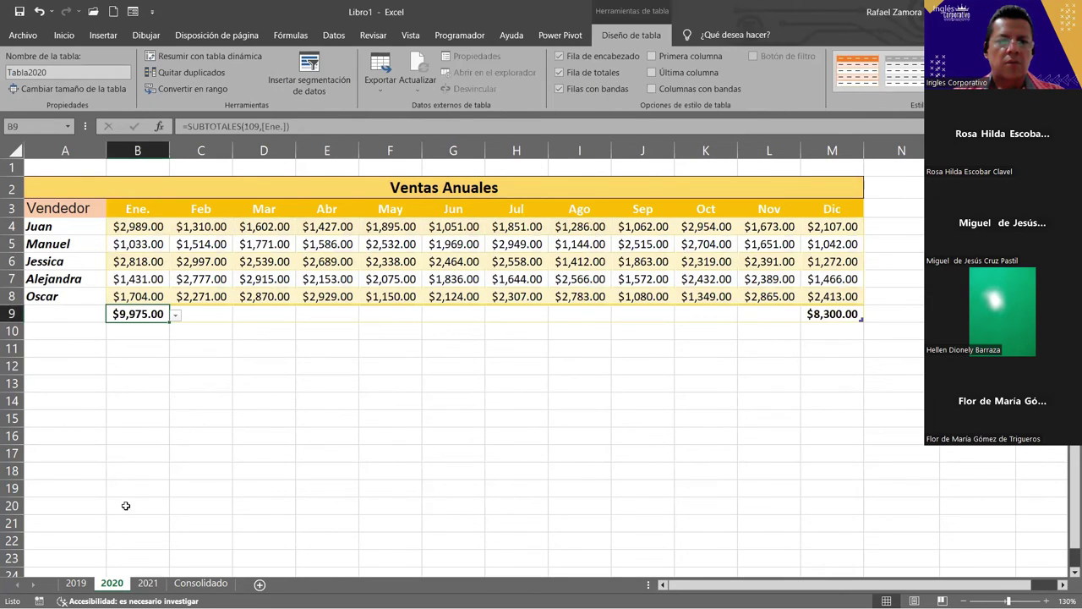
pyautogui.click(74, 583)
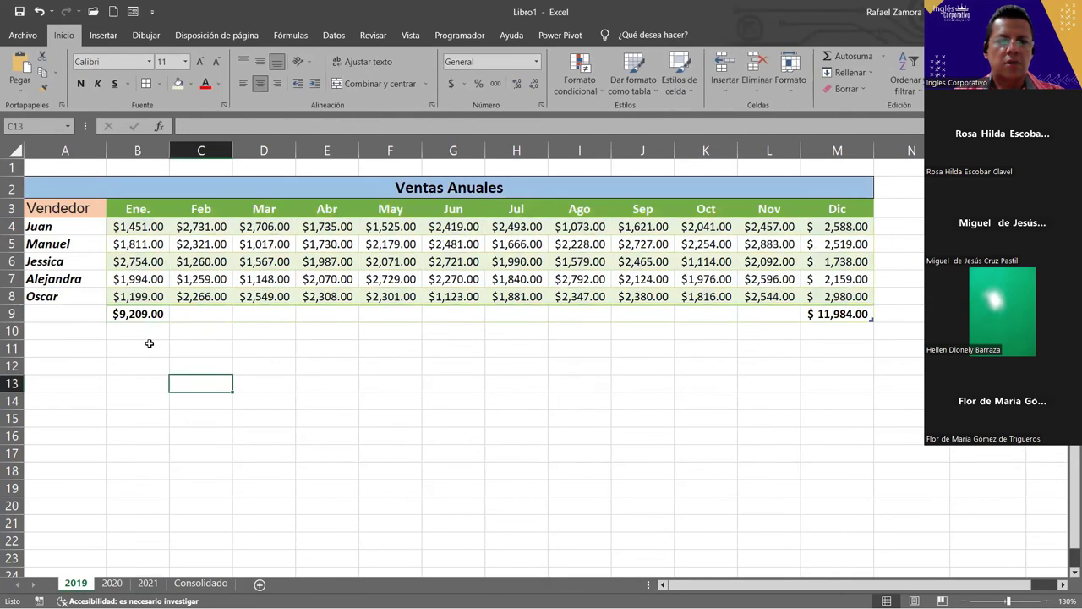
# Enter the 3D formula =SUMA('2019:2021'!B9) in D12 of the Consolidado sheet.
pyautogui.click(214, 587)
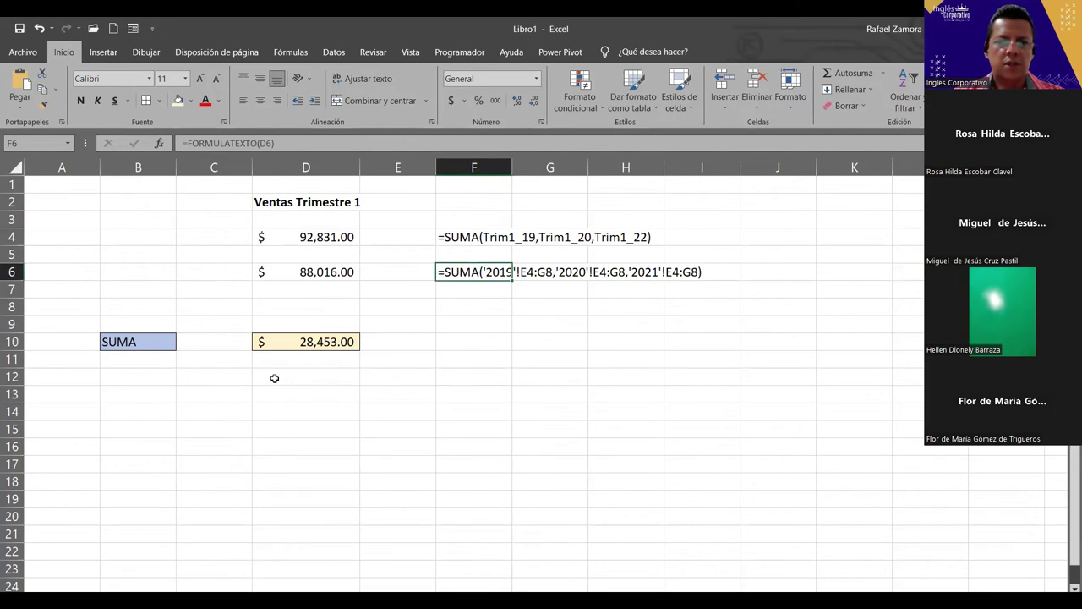
pyautogui.click(274, 377)
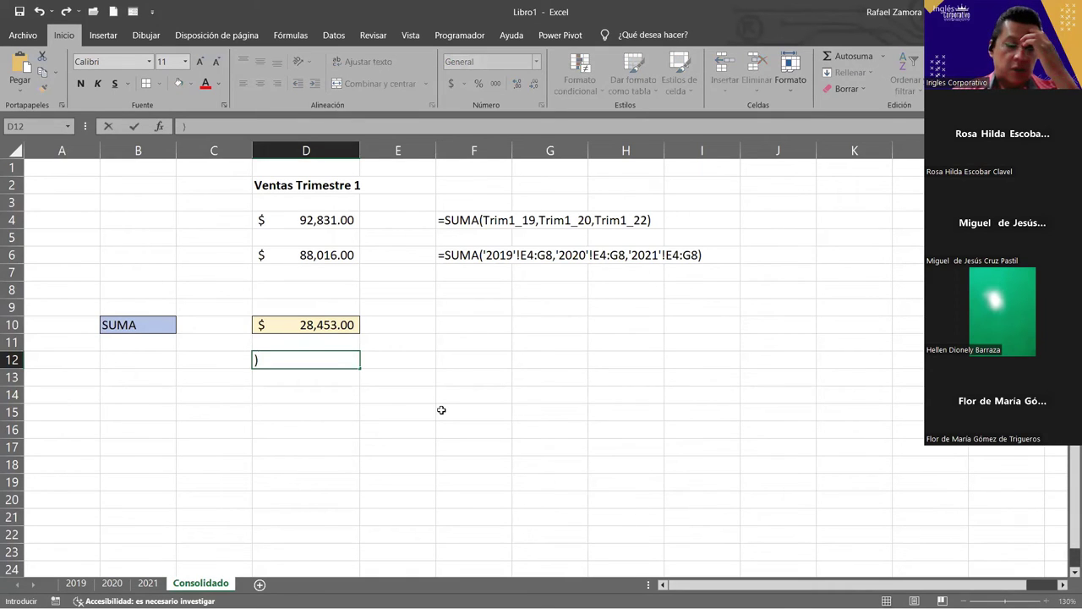
pyautogui.write('=')
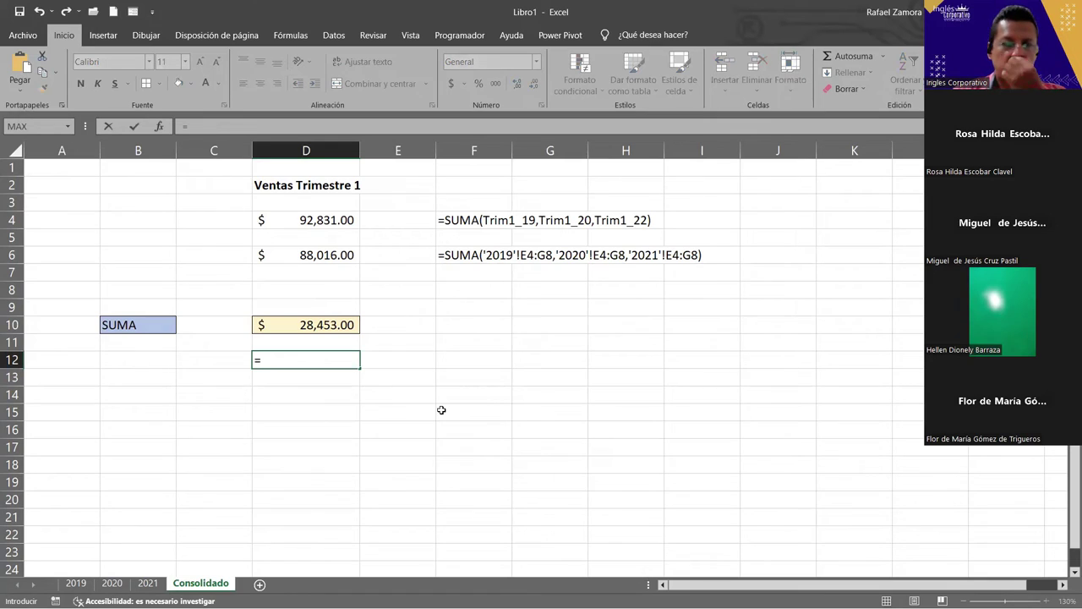
pyautogui.write('SUMA(')
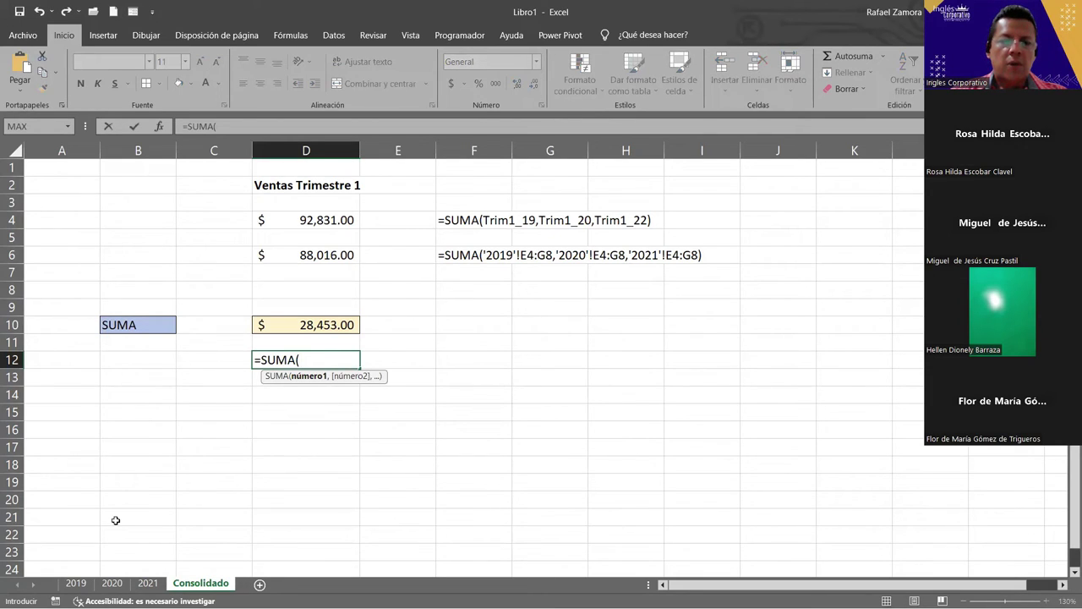
pyautogui.click(75, 584)
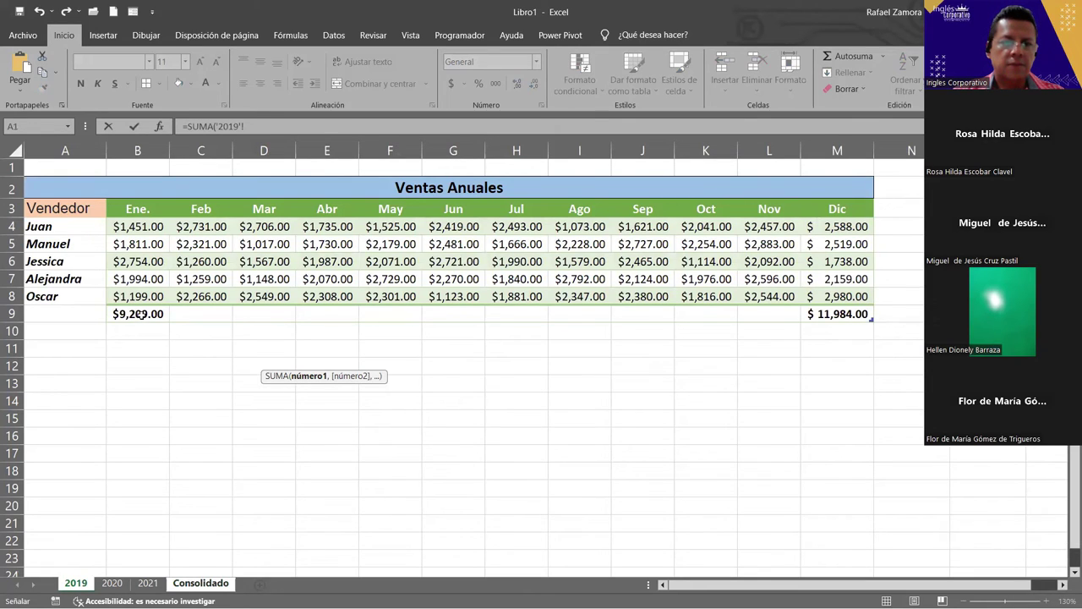
pyautogui.click(140, 314)
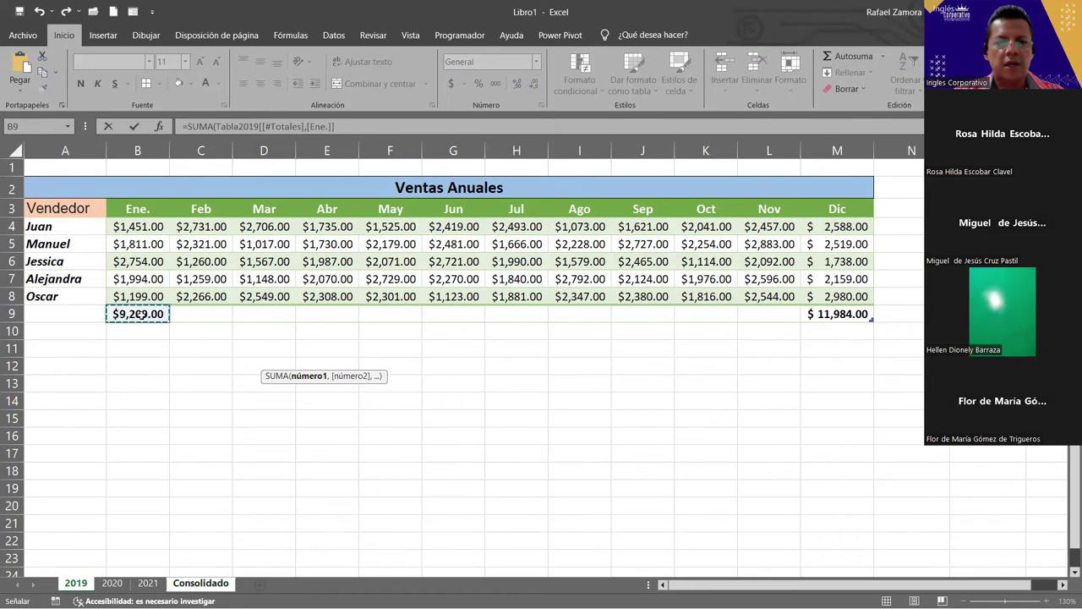
pyautogui.keyDown('shift'); pyautogui.click(145, 583); pyautogui.keyUp('shift')
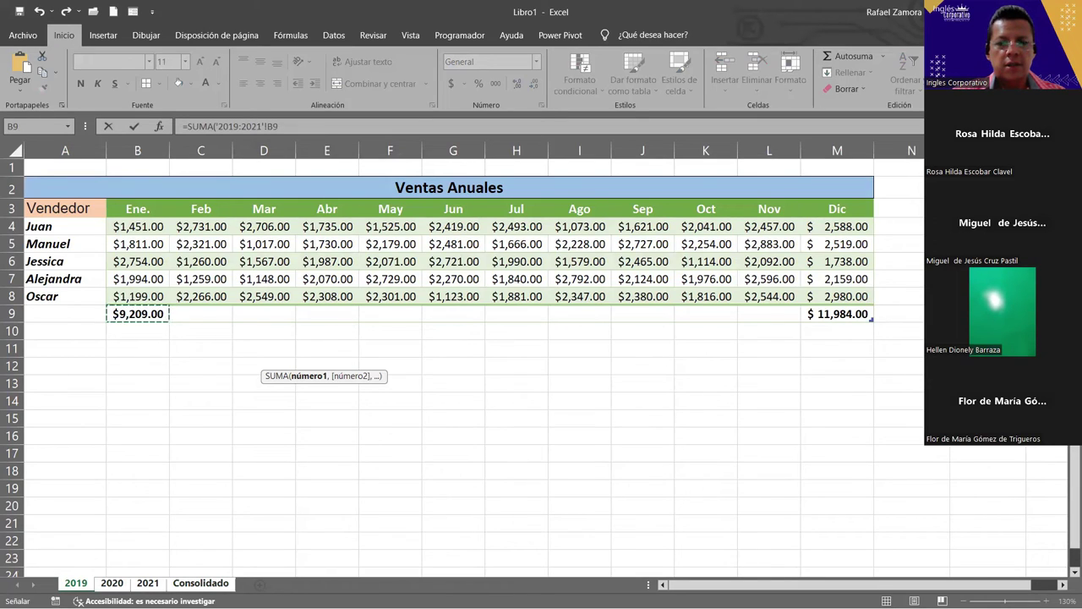
pyautogui.press('F2')
pyautogui.write(')')
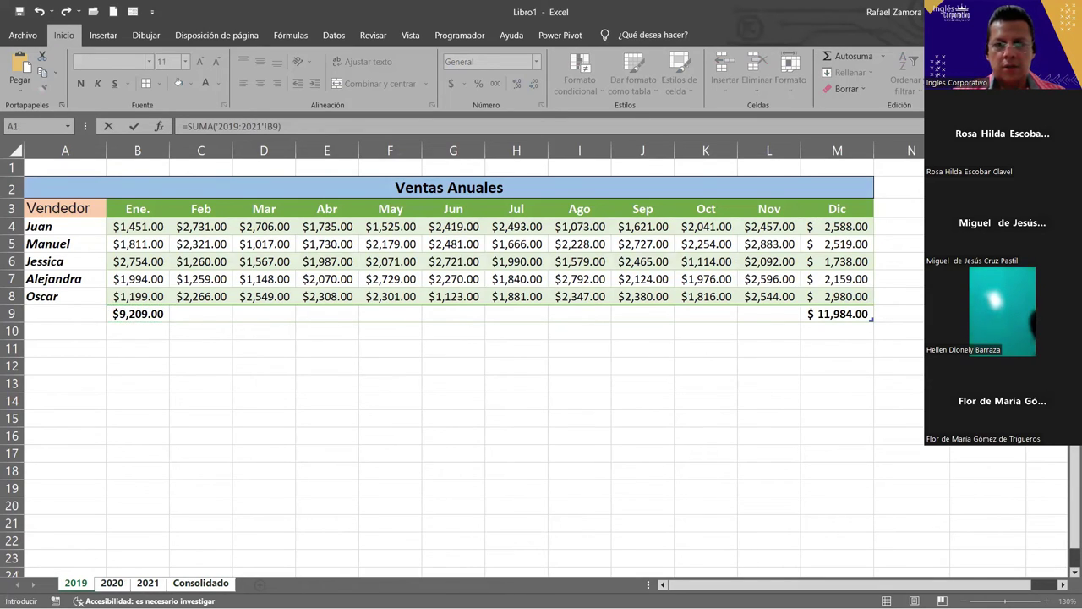
pyautogui.press('Return')
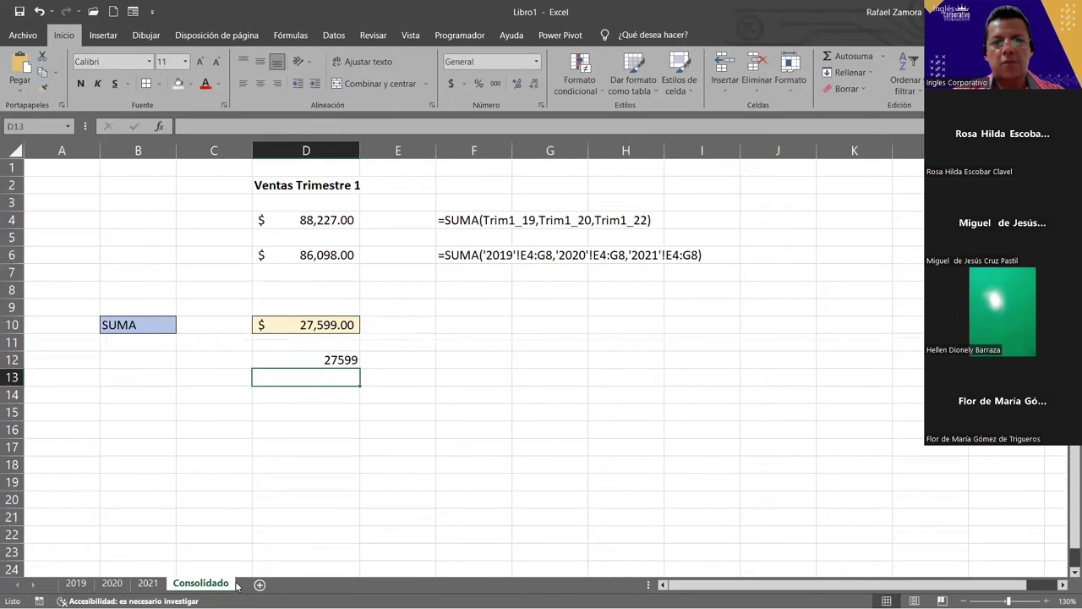
# Apply accounting format to D12, then undo both the format and the formula.
pyautogui.click(325, 359)
pyautogui.click(449, 81)
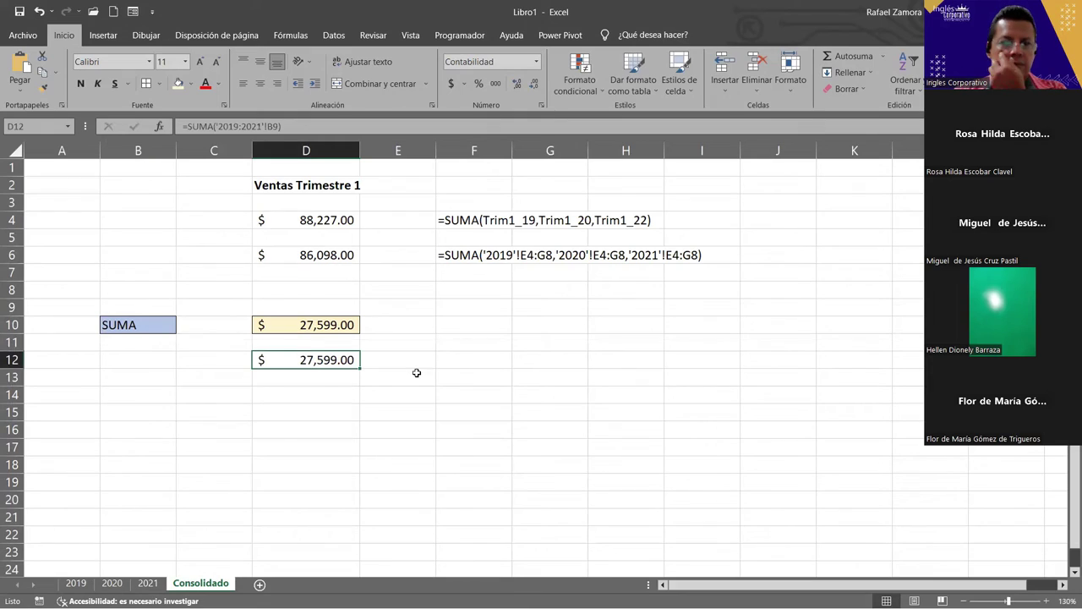
pyautogui.hotkey('ctrl', 'z')
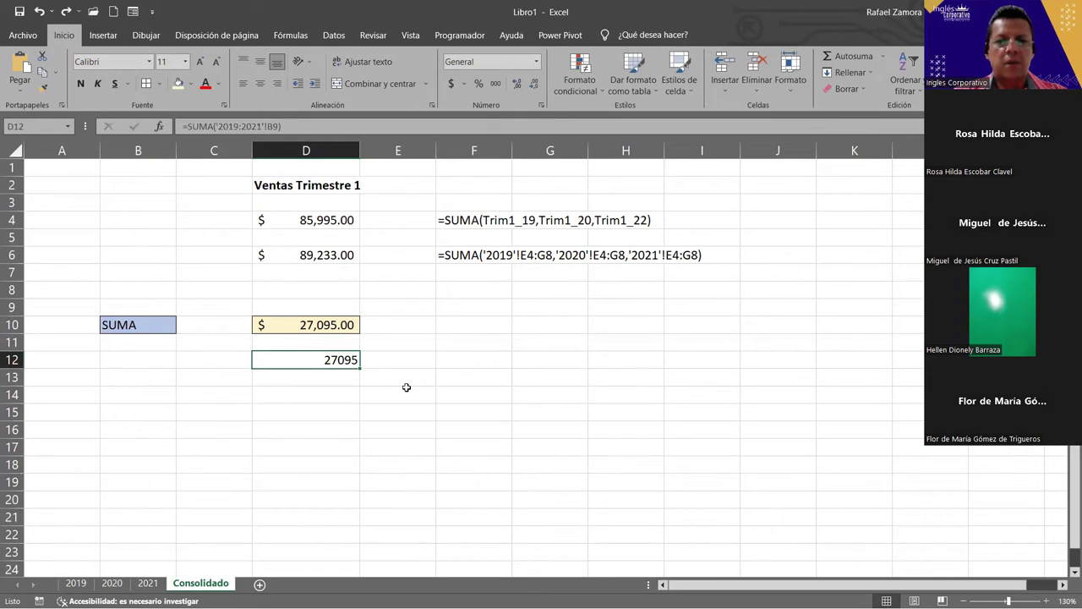
pyautogui.hotkey('ctrl', 'z')
# Re-enter =SUMA('2019:2021'!B9) in D12, referencing B9 across sheets 2019 to 2021.
pyautogui.click(428, 427)
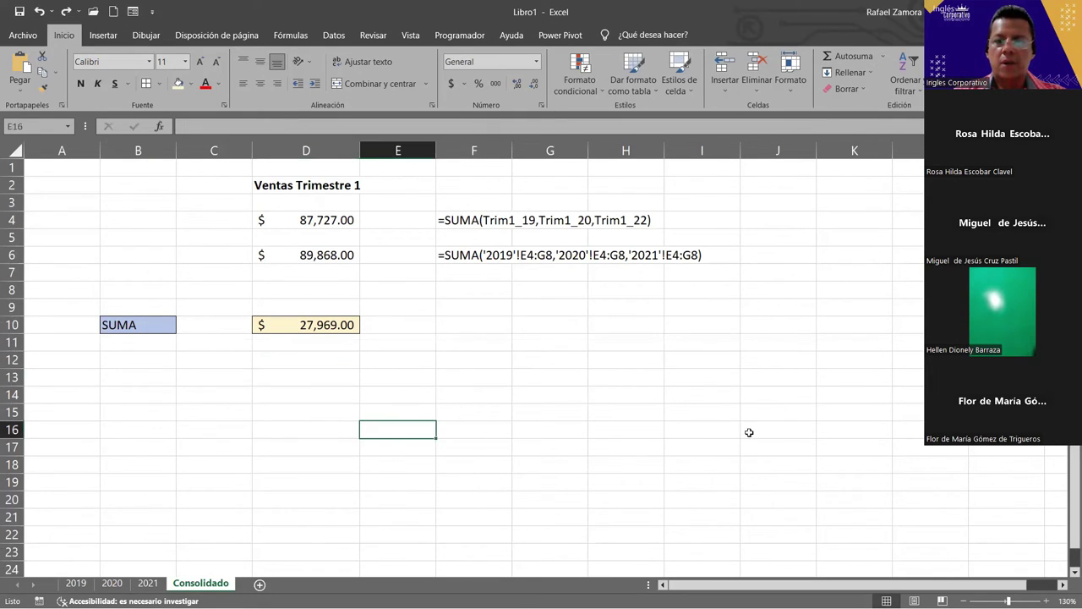
pyautogui.click(317, 360)
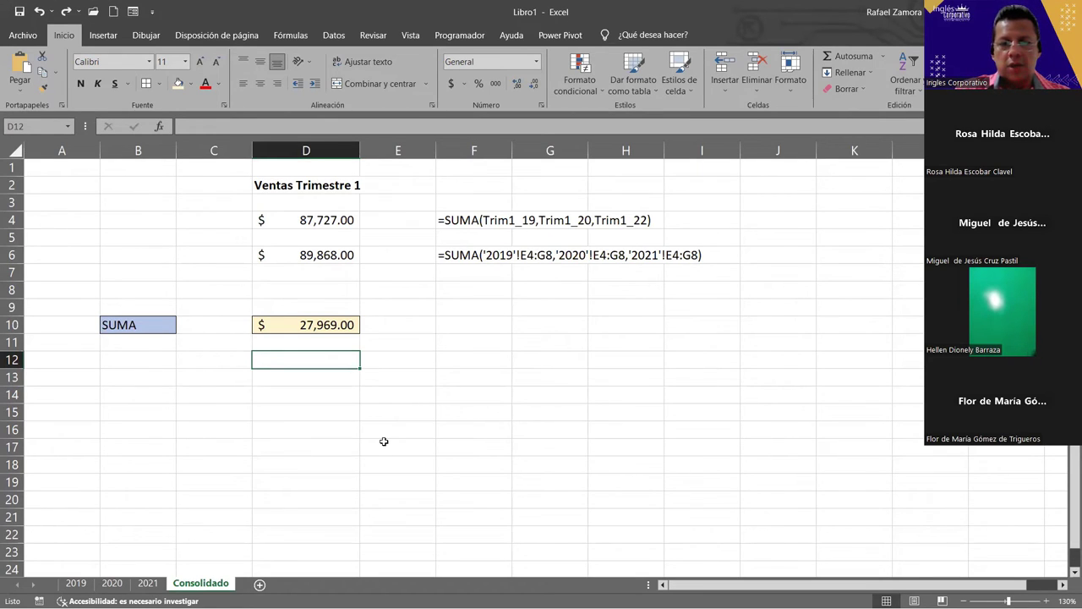
pyautogui.write('=')
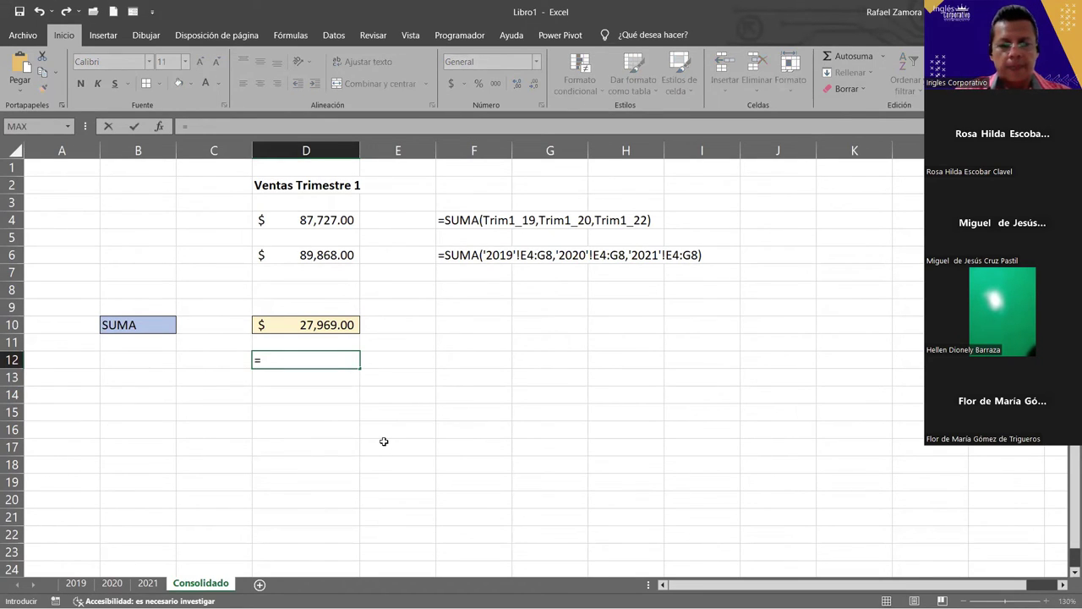
pyautogui.write('sum')
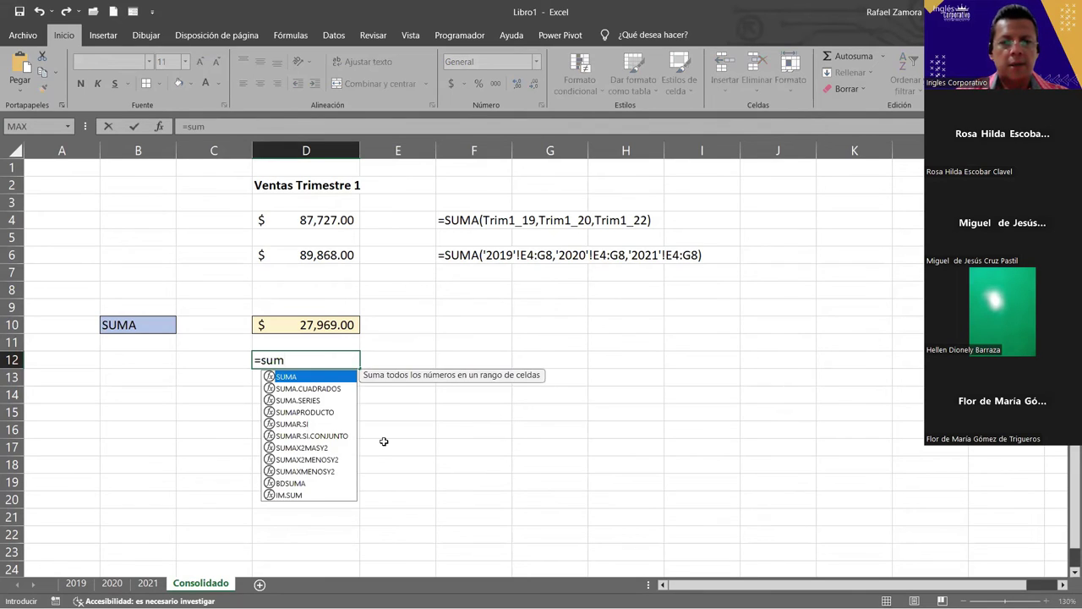
pyautogui.press('Tab')
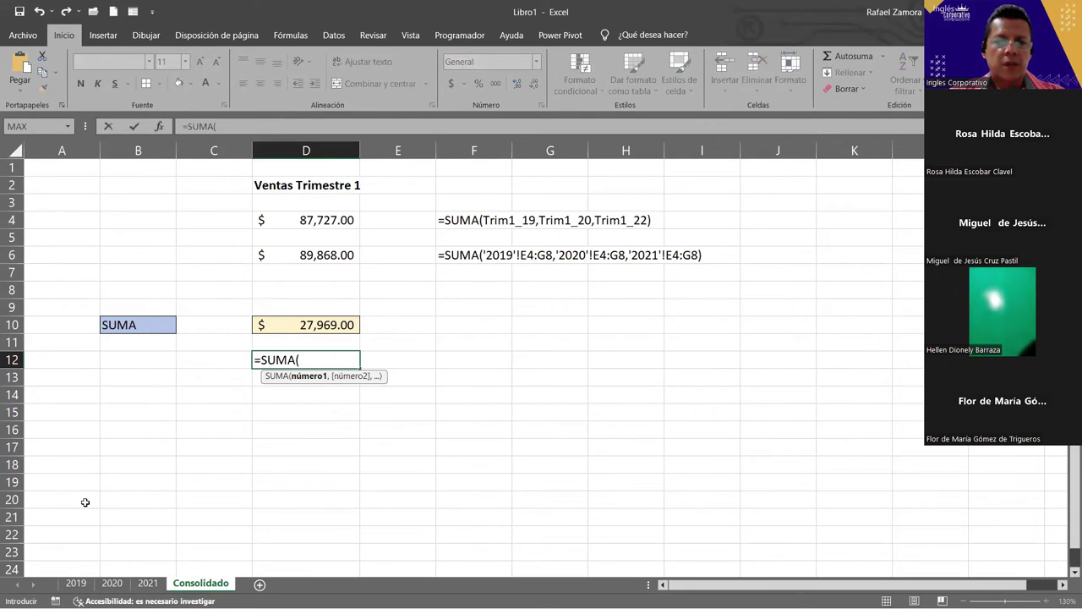
pyautogui.click(76, 584)
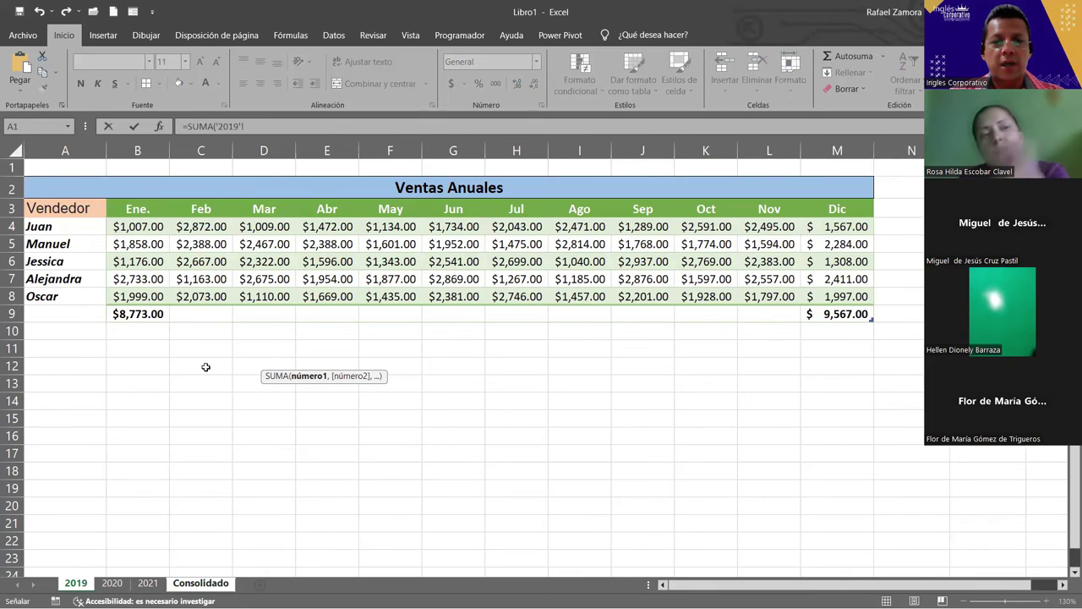
pyautogui.click(142, 314)
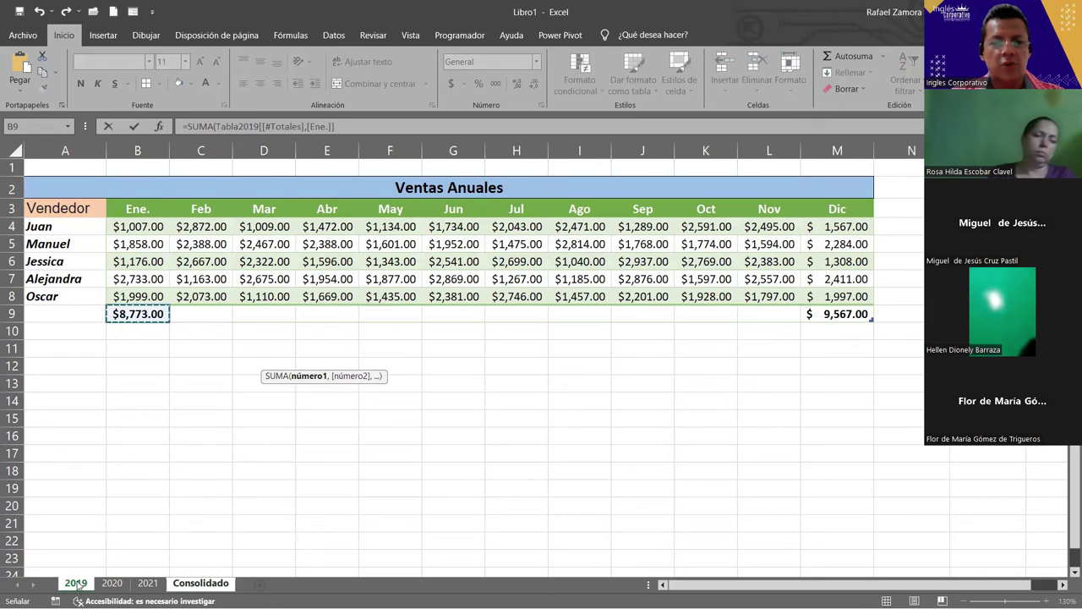
pyautogui.keyDown('shift'); pyautogui.click(148, 583); pyautogui.keyUp('shift')
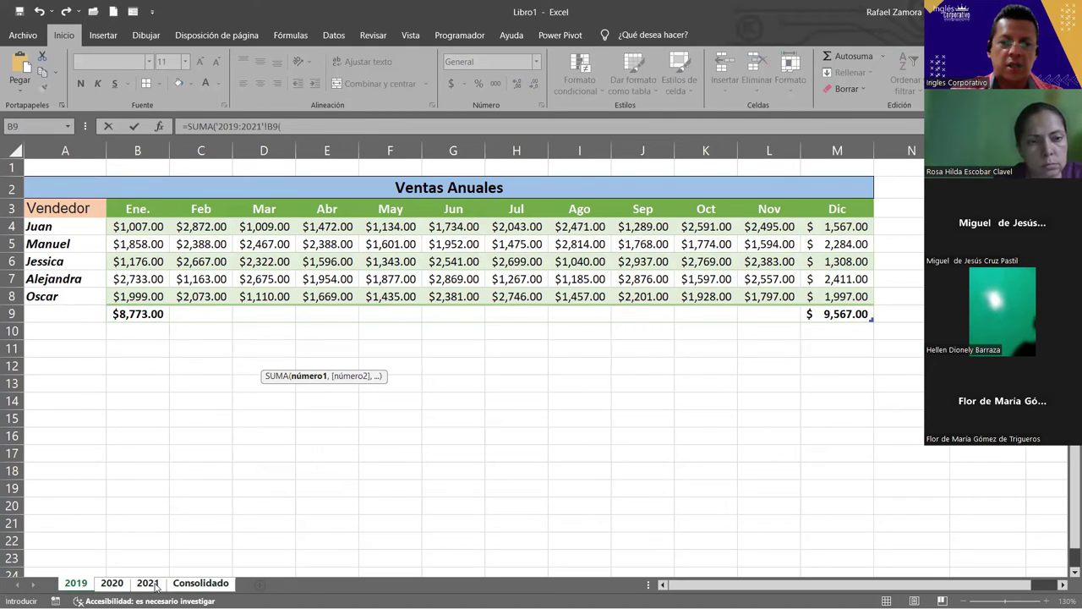
pyautogui.write(')')
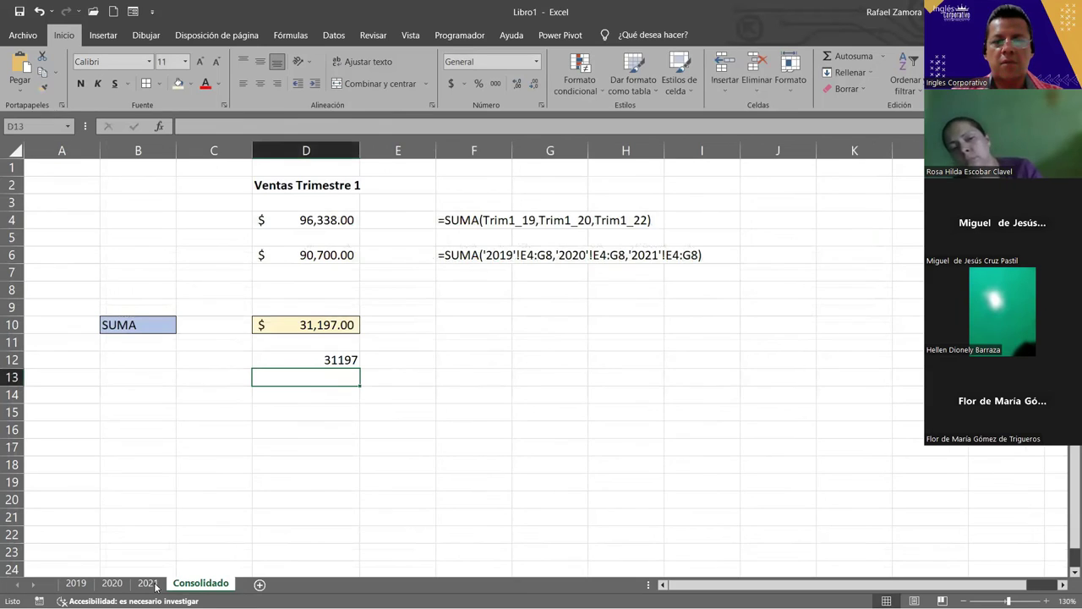
# Format D12 as accounting currency ($31,197.00) and compare its formula with D10's.
pyautogui.click(344, 357)
pyautogui.click(450, 83)
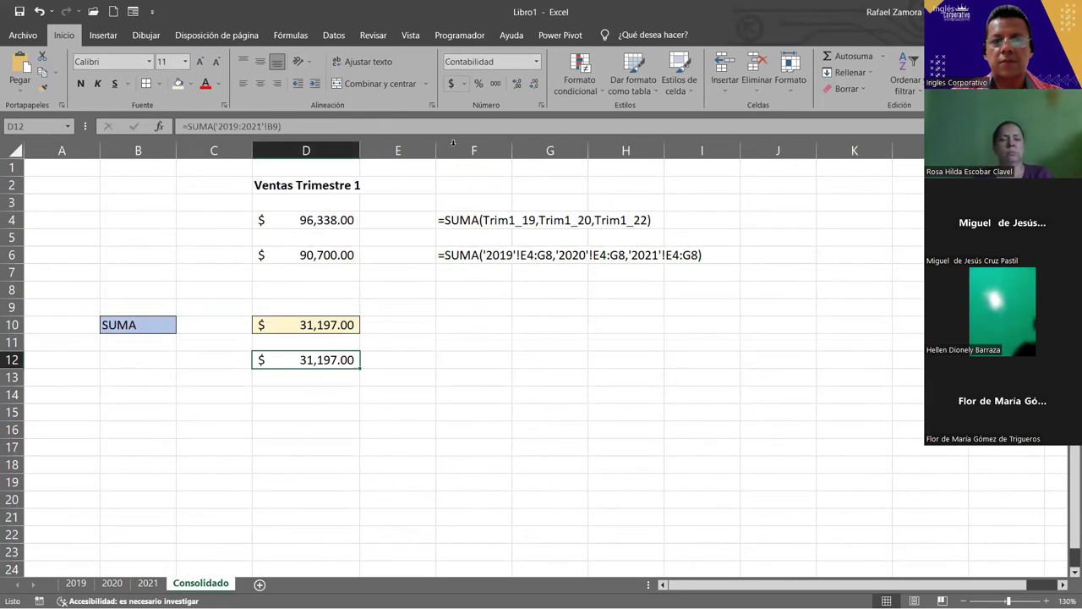
pyautogui.click(335, 325)
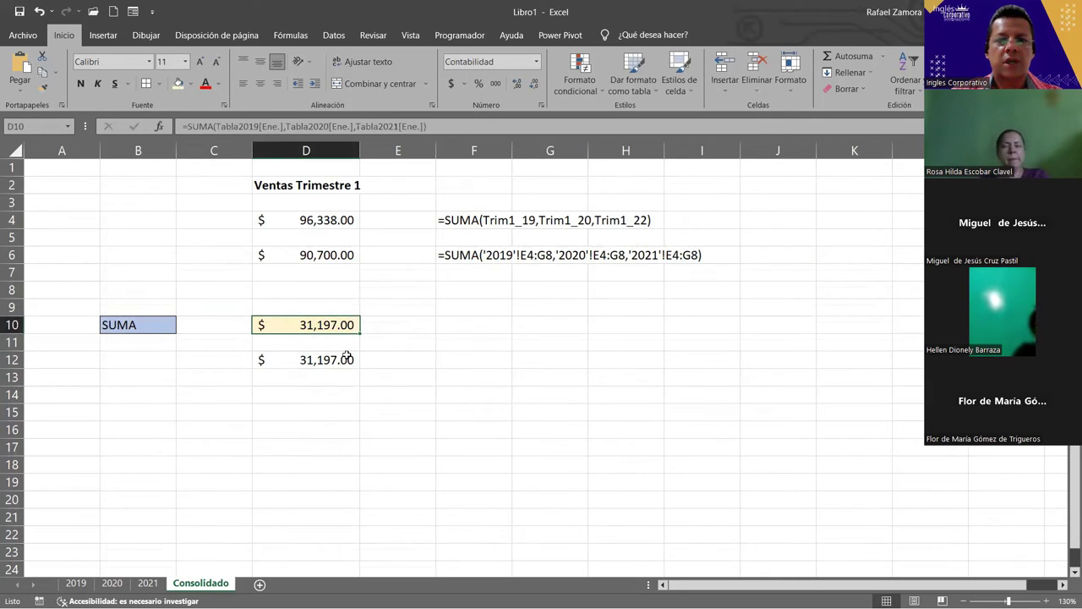
pyautogui.click(338, 359)
pyautogui.click(328, 327)
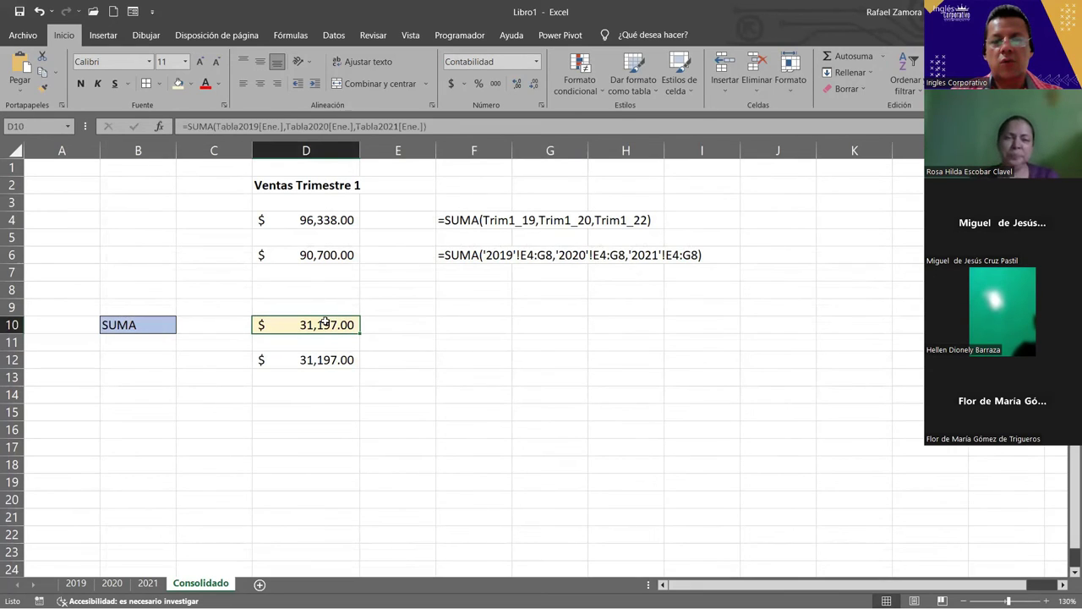
pyautogui.click(330, 359)
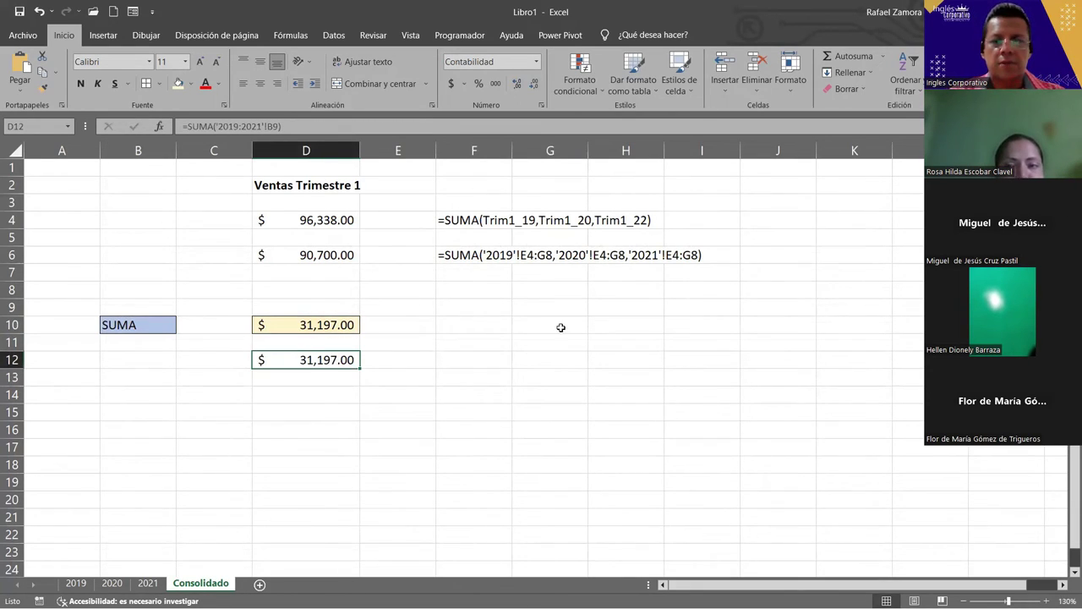
pyautogui.click(608, 416)
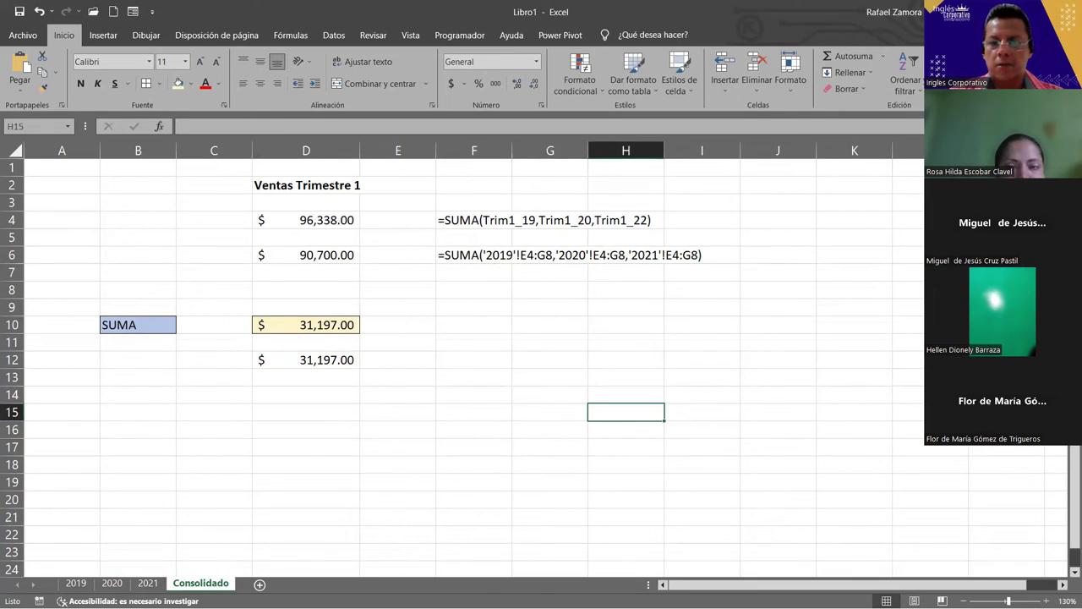
pyautogui.click(755, 347)
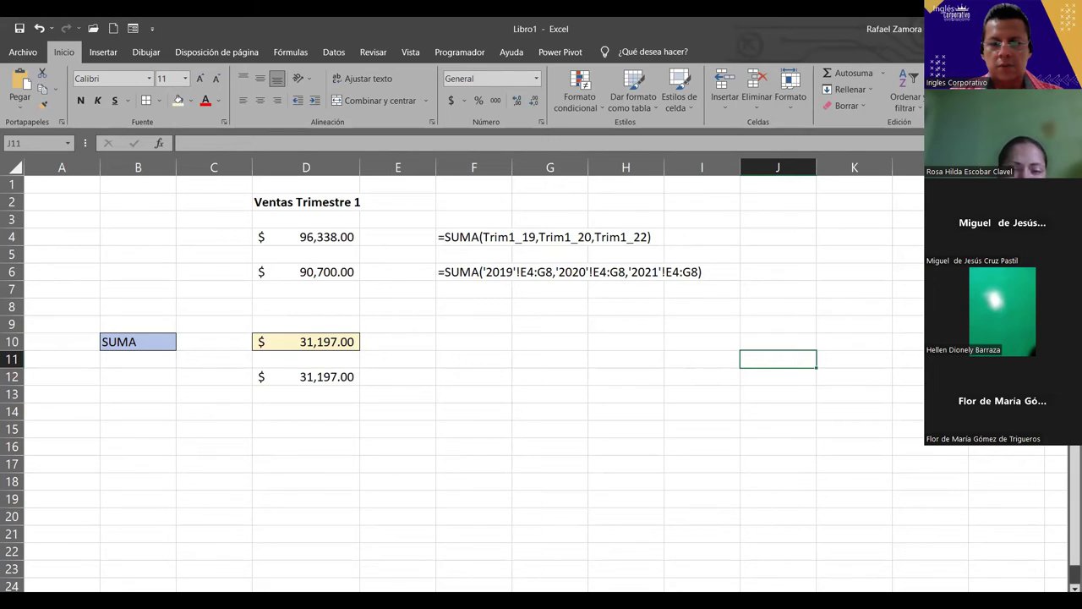
pyautogui.hotkey('alt', 'Tab')
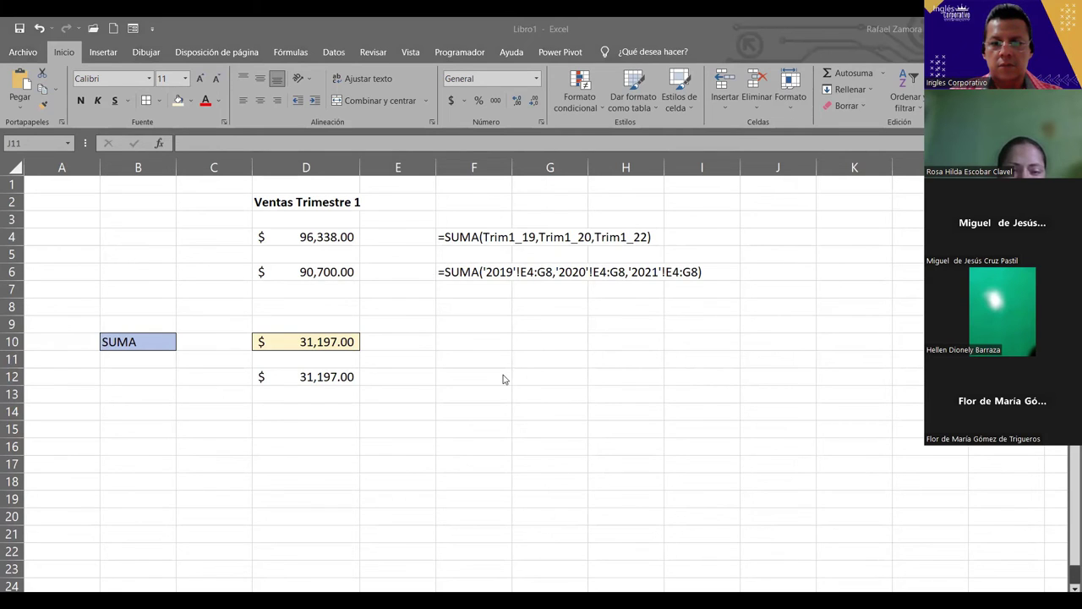
pyautogui.hotkey('alt', 'Tab')
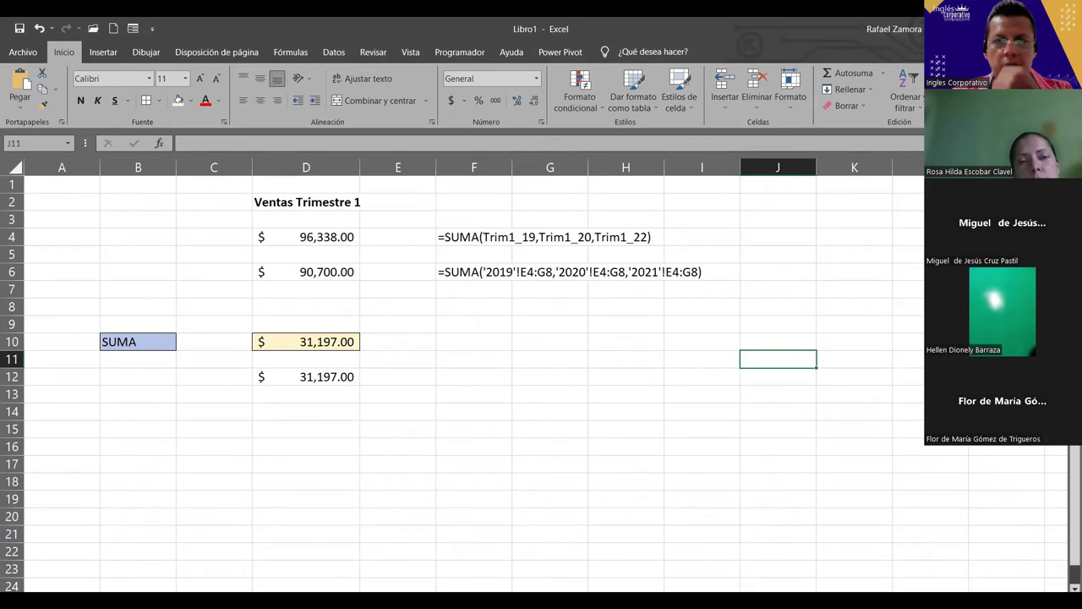
pyautogui.hotkey('alt', 'Tab')
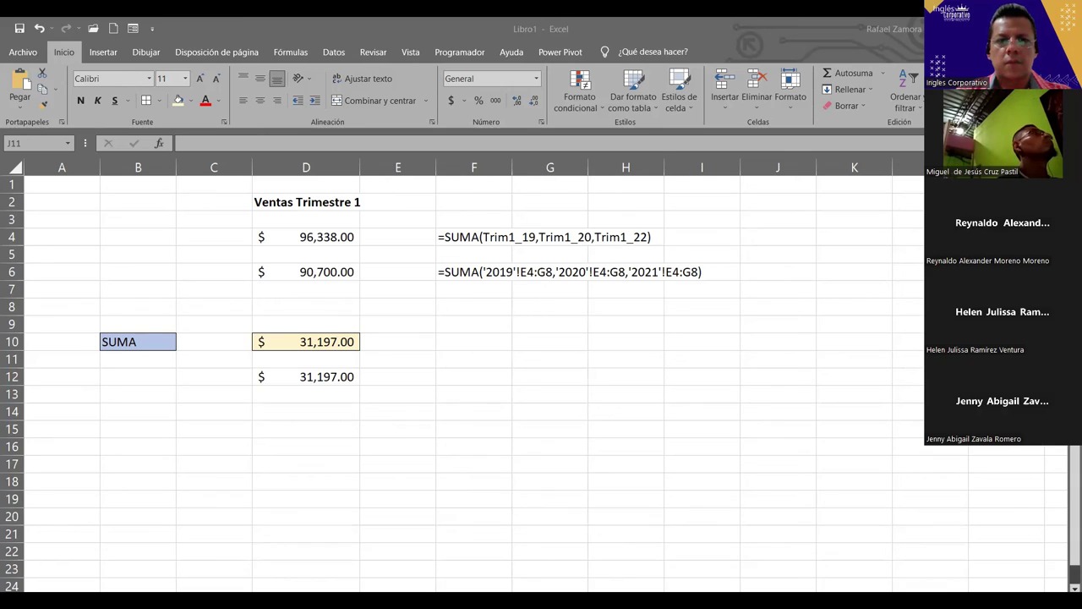
pyautogui.click(625, 358)
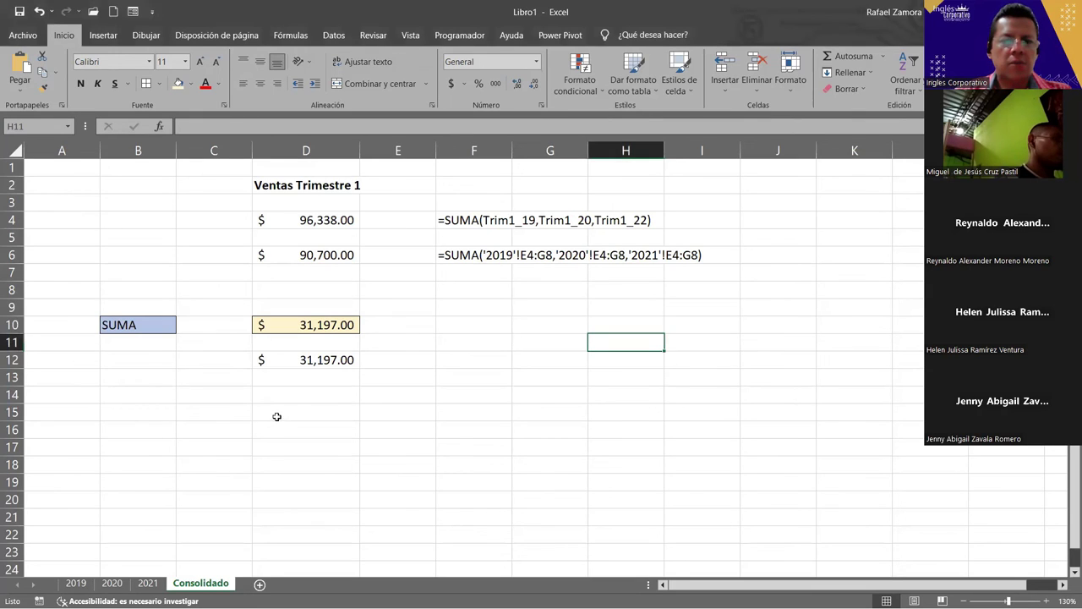
# Autofit column B on the 2019 sheet so the January total displays in full.
pyautogui.click(77, 582)
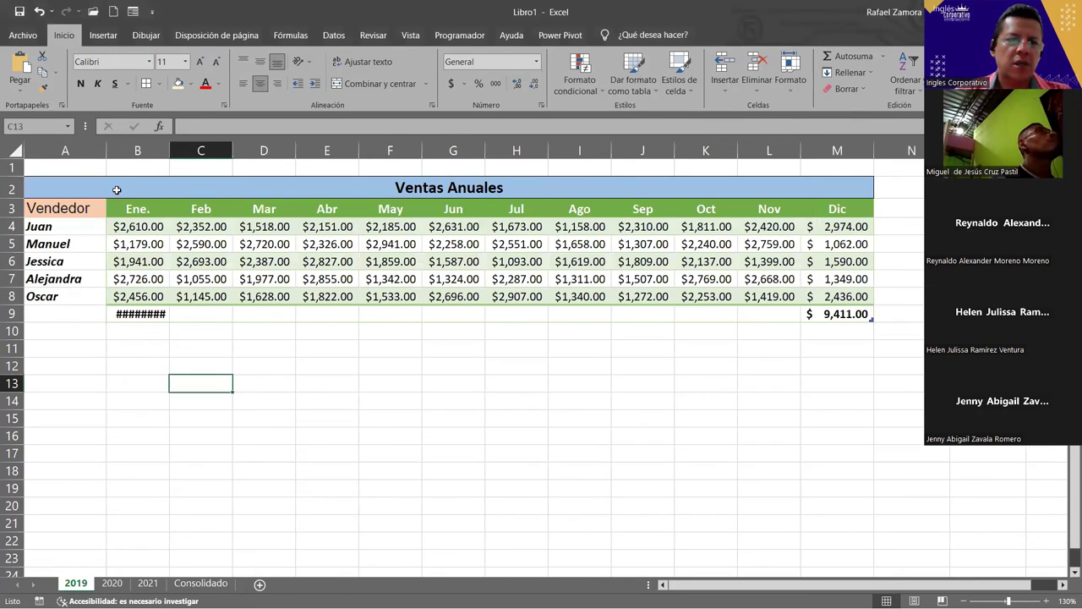
pyautogui.doubleClick(168, 150)
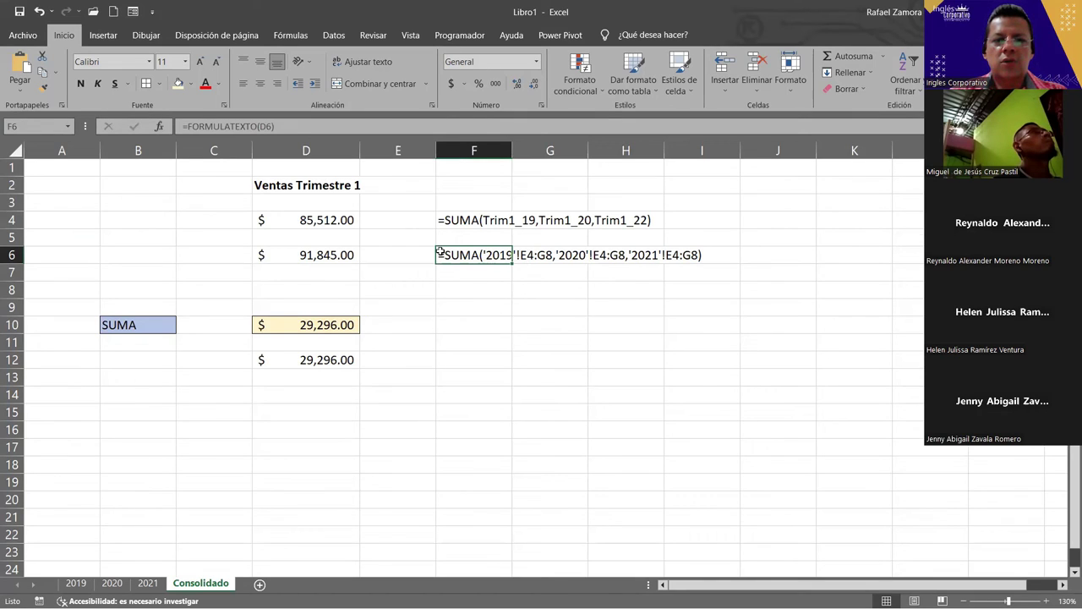
pyautogui.doubleClick(311, 257)
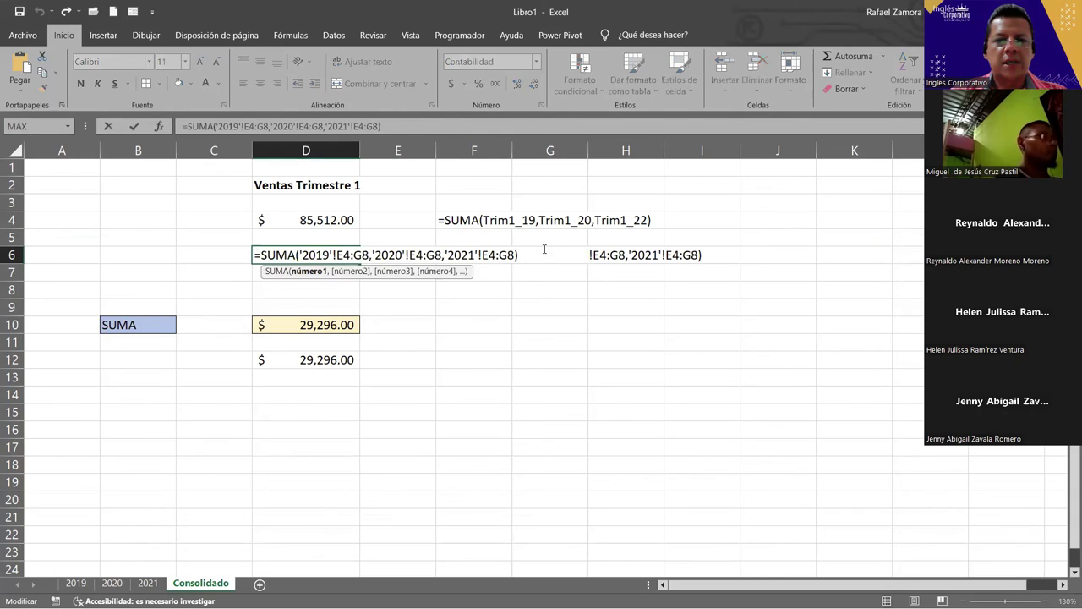
pyautogui.press('End')
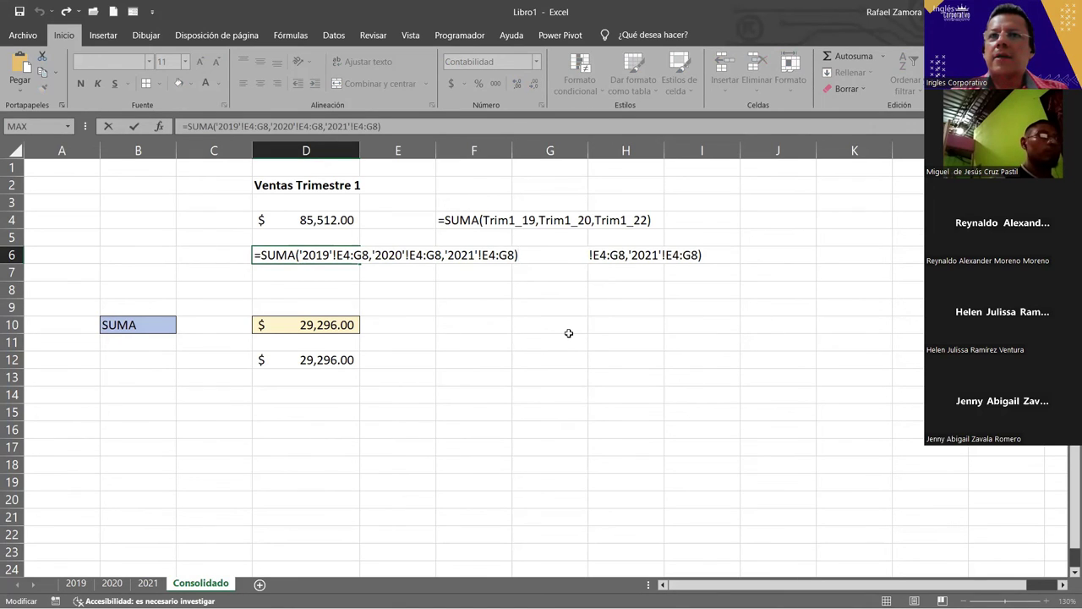
pyautogui.hotkey('ctrl', 'Return')
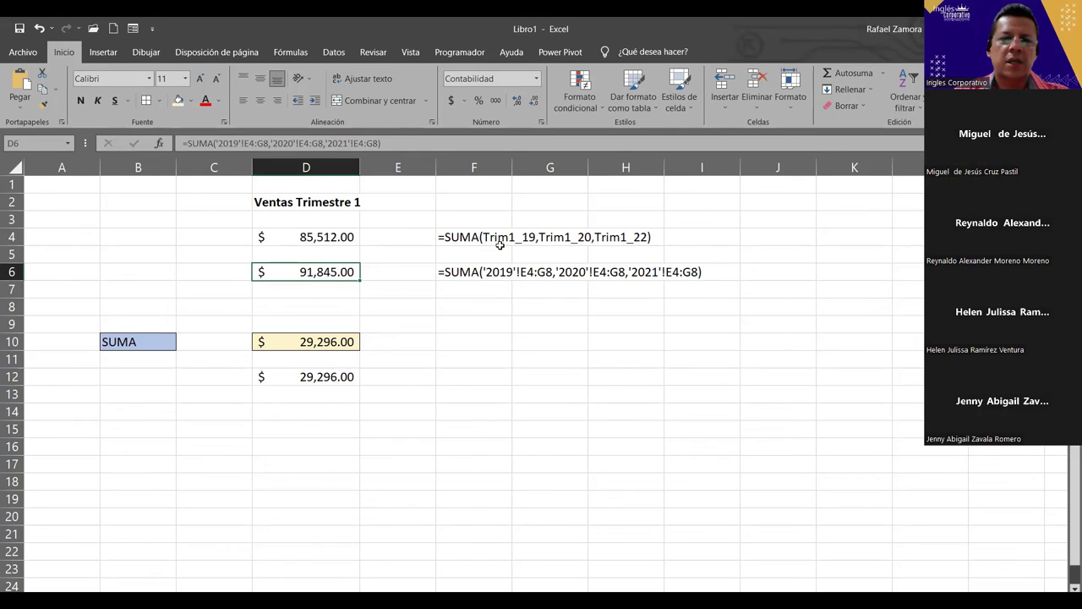
pyautogui.click(499, 242)
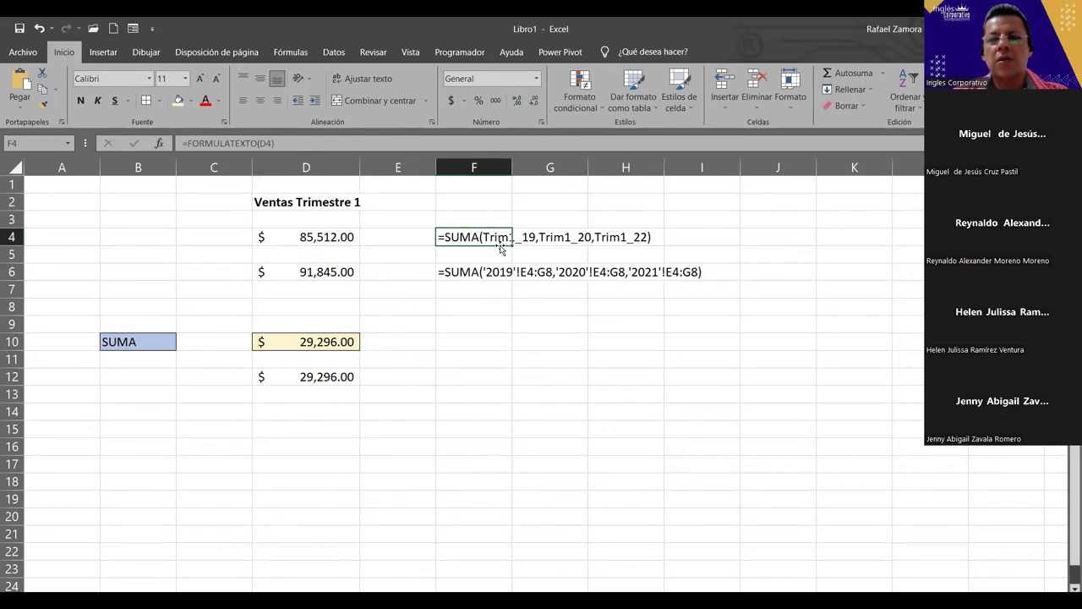
pyautogui.click(300, 338)
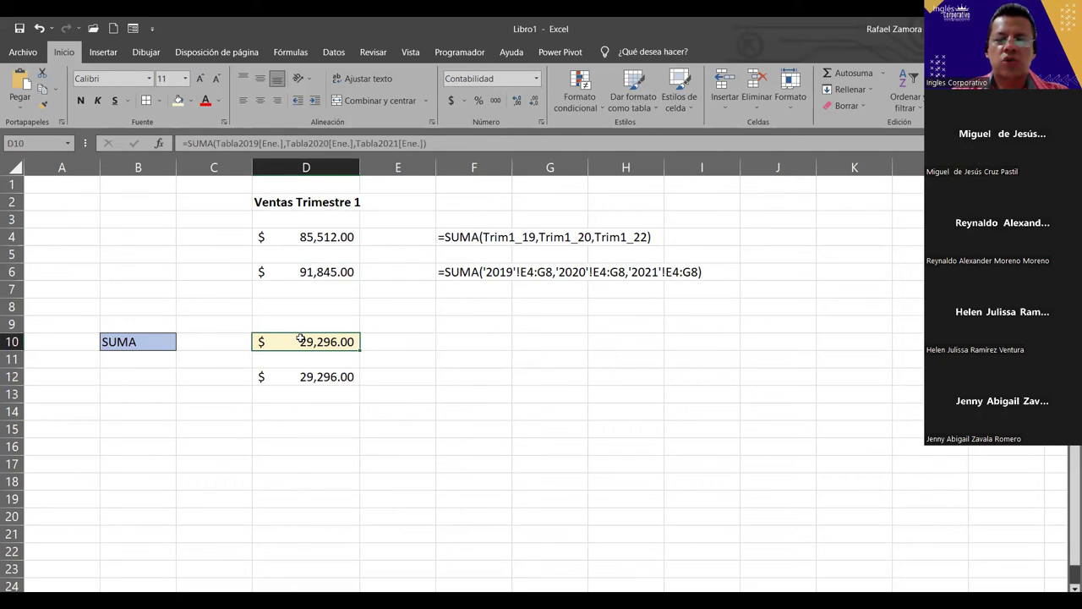
pyautogui.doubleClick(301, 338)
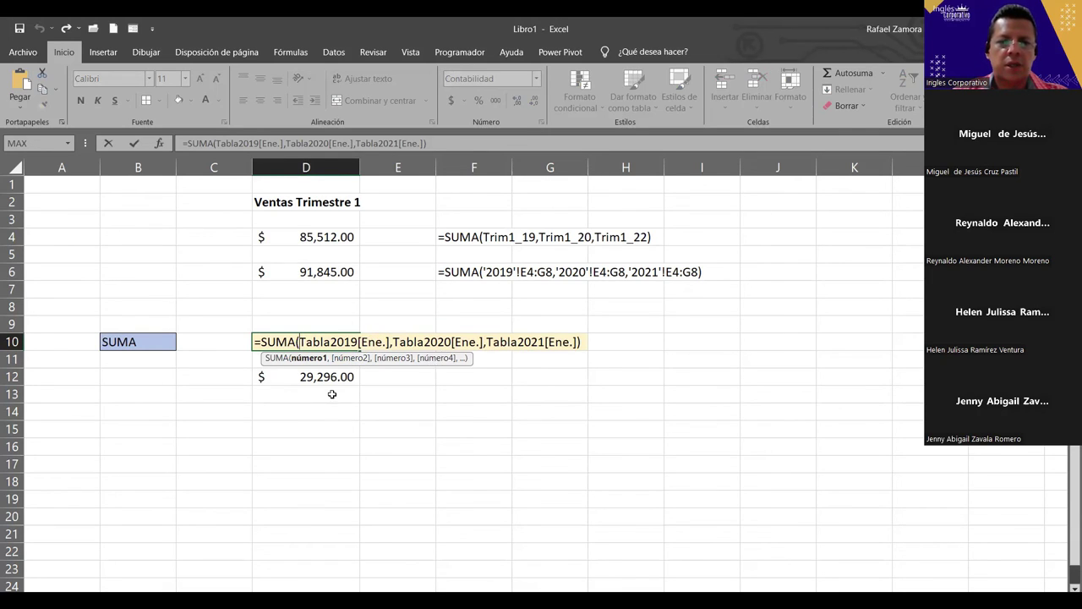
pyautogui.hotkey('ctrl', 'Return')
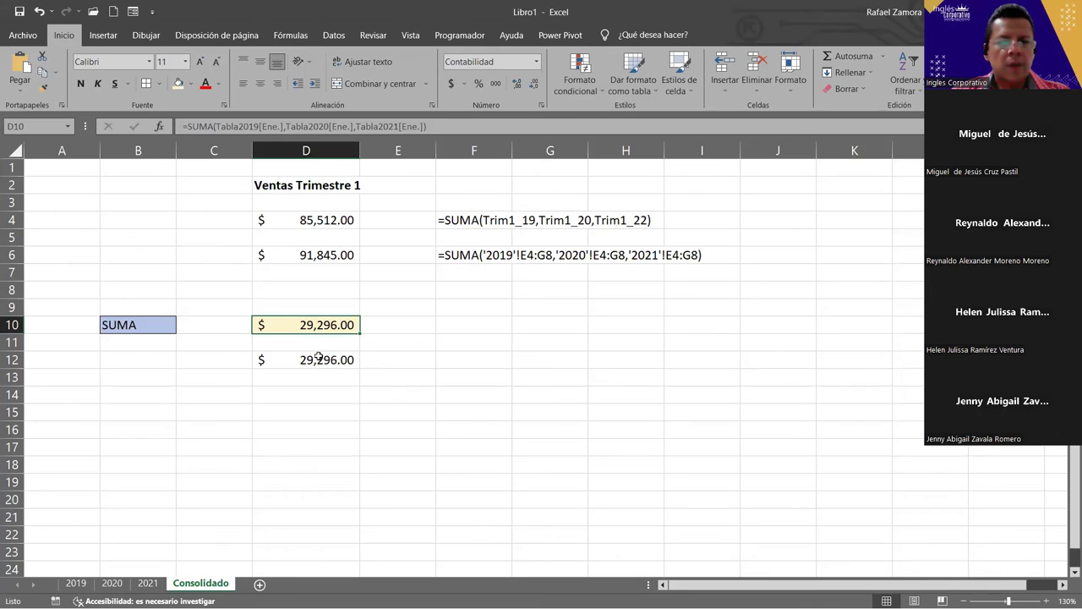
# Copy the SUMA label from B10 into B14, B16 and B18.
pyautogui.click(71, 584)
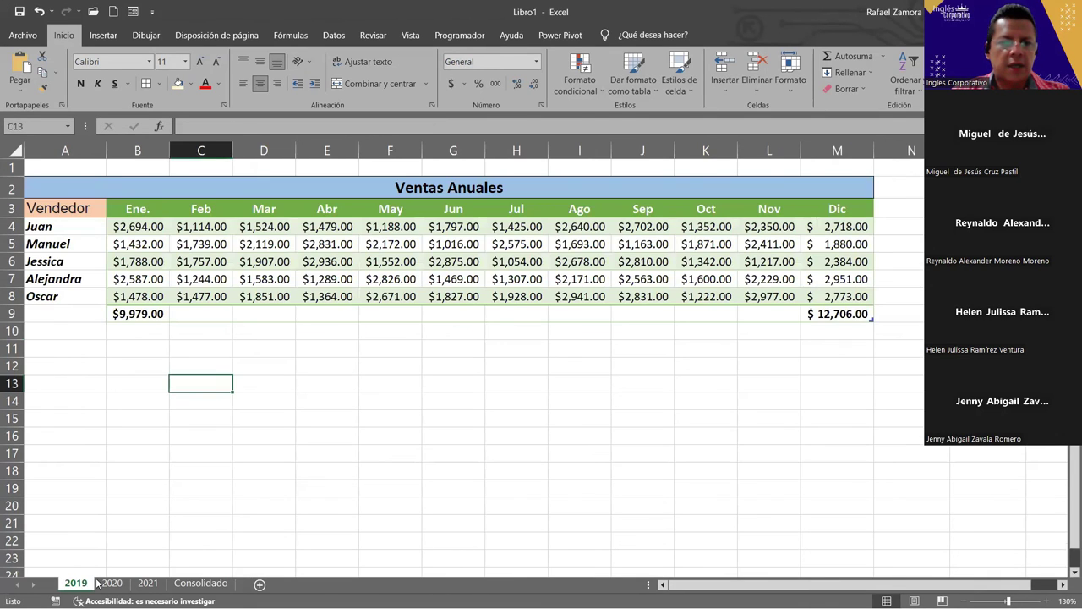
pyautogui.click(100, 583)
pyautogui.click(147, 583)
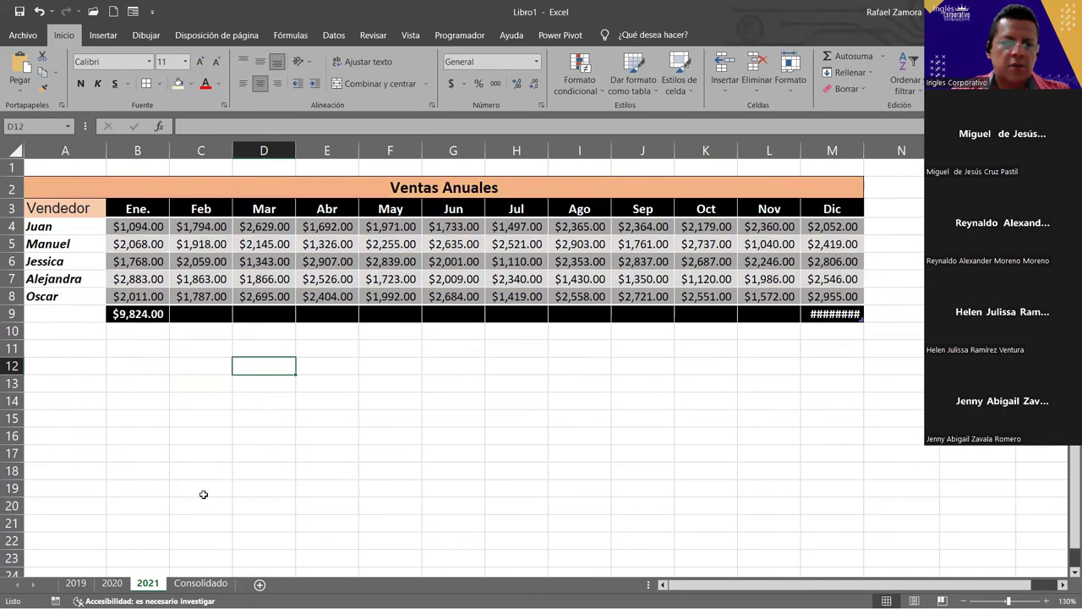
pyautogui.hotkey('ctrl', 'pagedown')
pyautogui.click(314, 428)
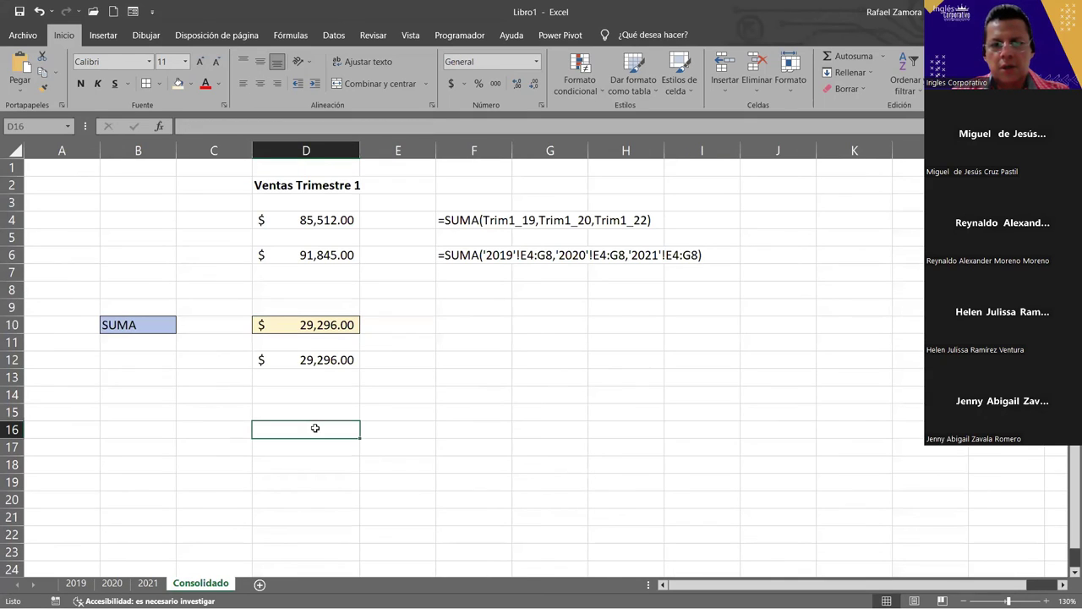
pyautogui.click(145, 378)
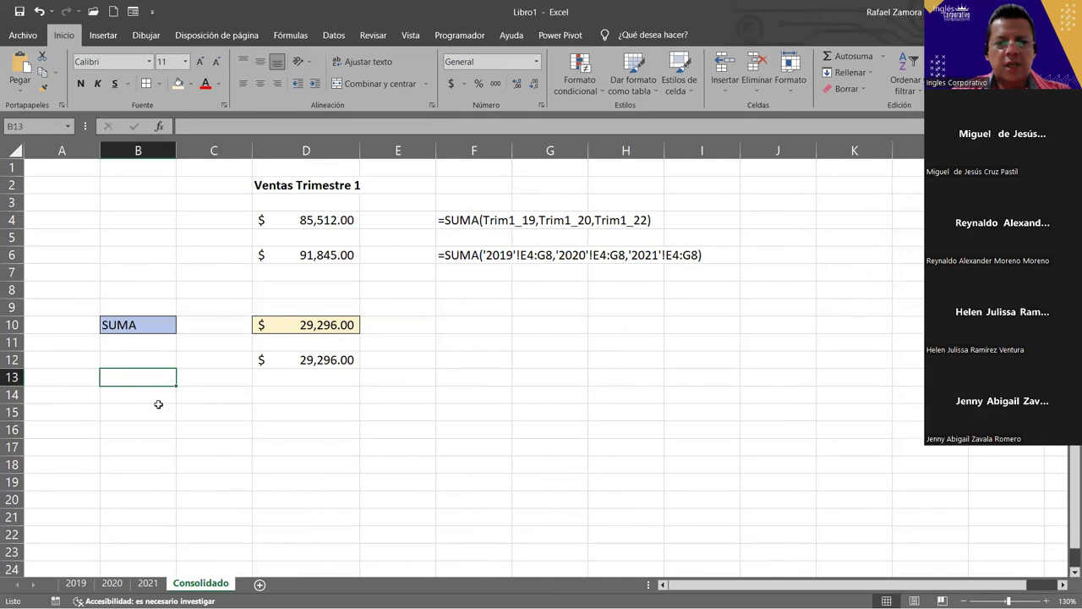
pyautogui.click(159, 397)
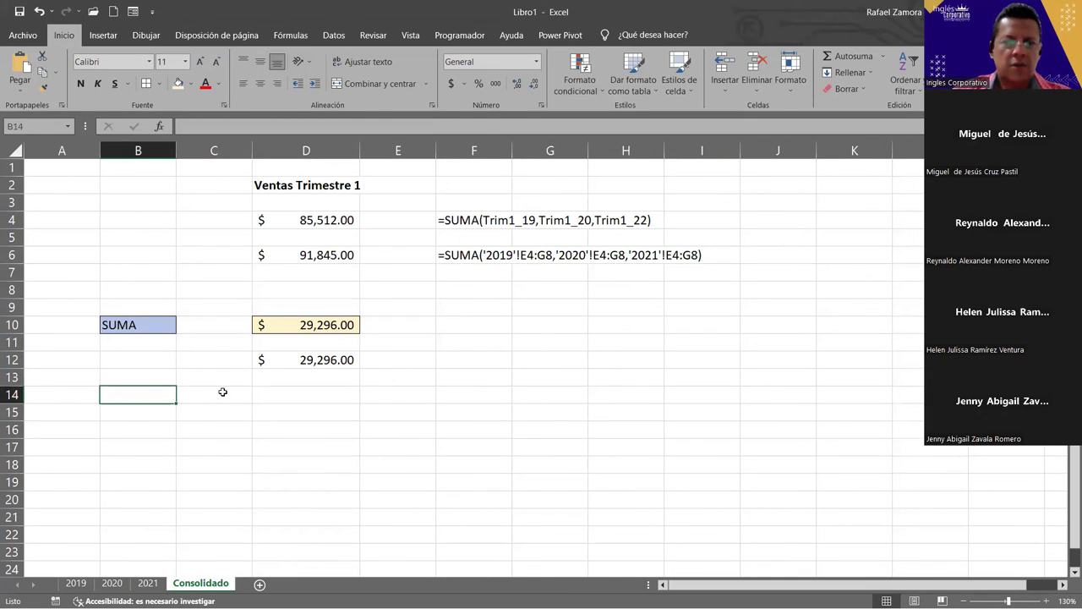
pyautogui.click(149, 325)
pyautogui.hotkey('ctrl', 'c')
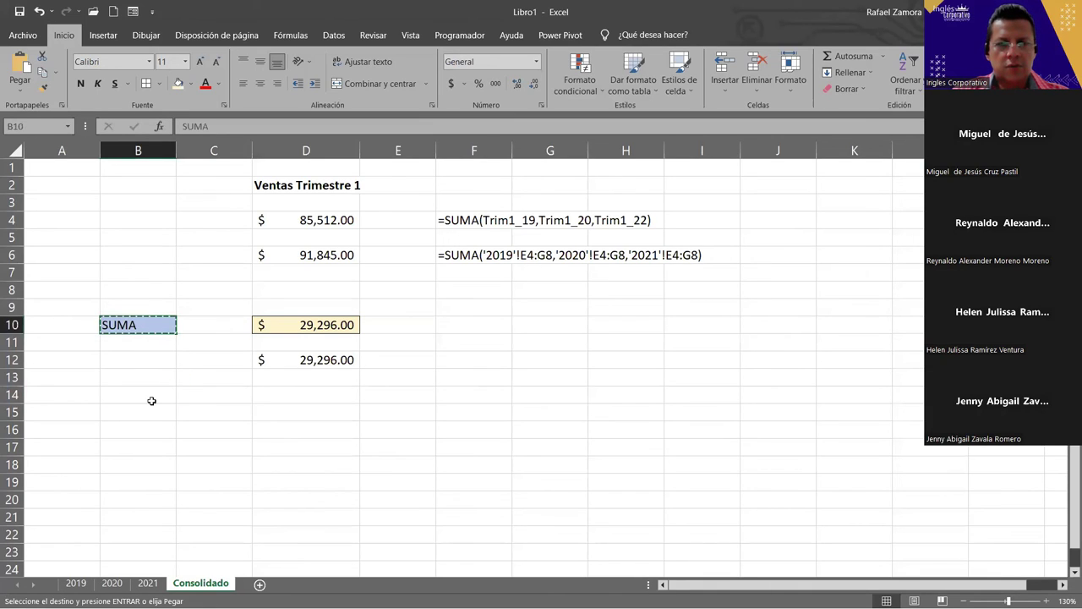
pyautogui.click(149, 394)
pyautogui.hotkey('ctrl', 'v')
pyautogui.click(149, 431)
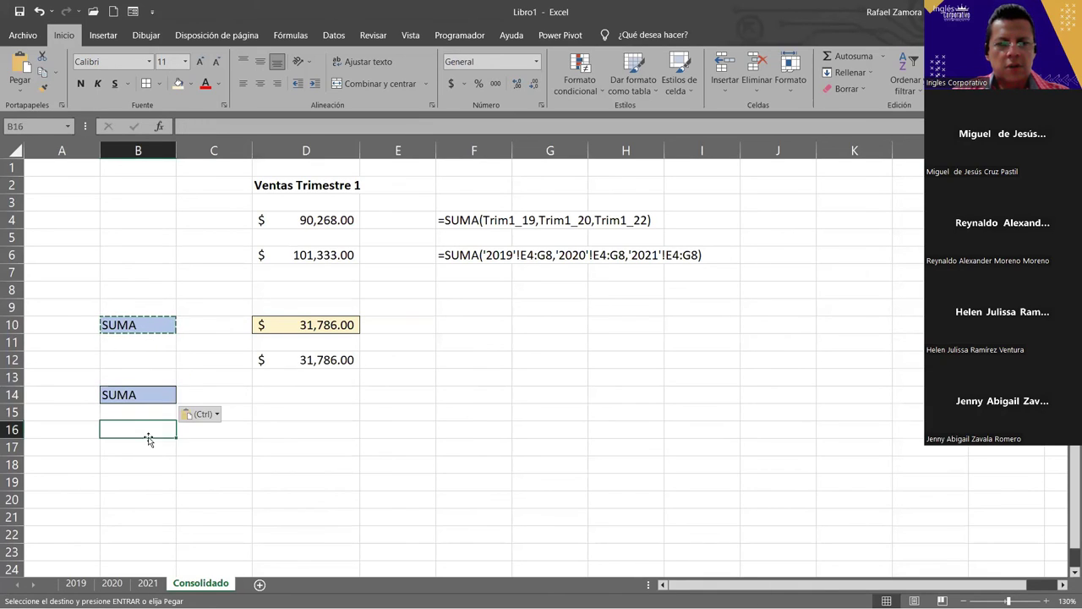
pyautogui.hotkey('ctrl', 'v')
pyautogui.click(147, 467)
pyautogui.hotkey('ctrl', 'v')
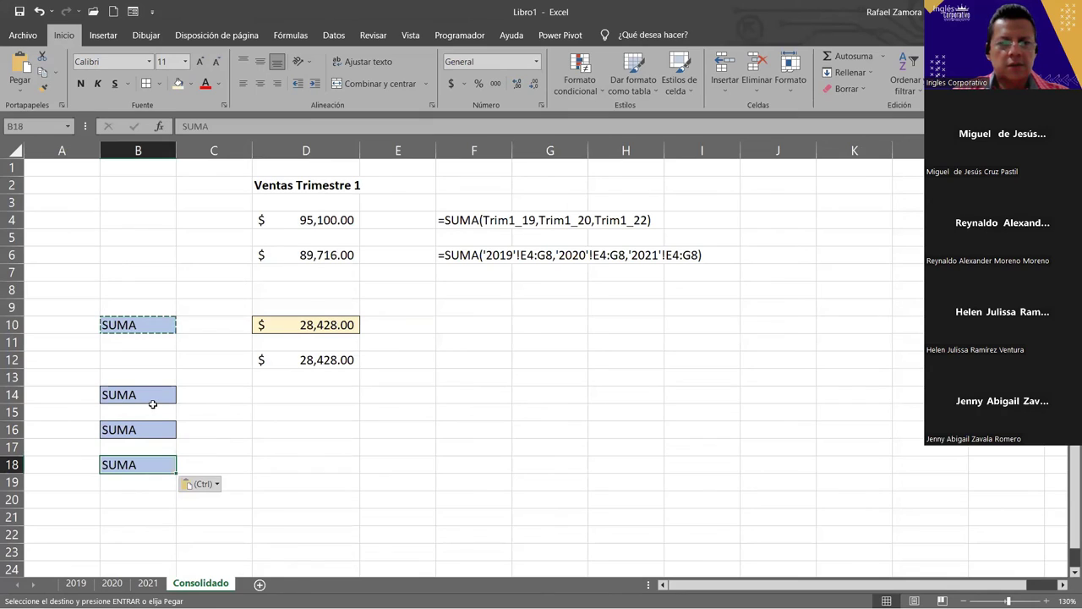
# Relabel B14, B16 and B18 as PROMEDIO, MAX and MIN.
pyautogui.click(150, 394)
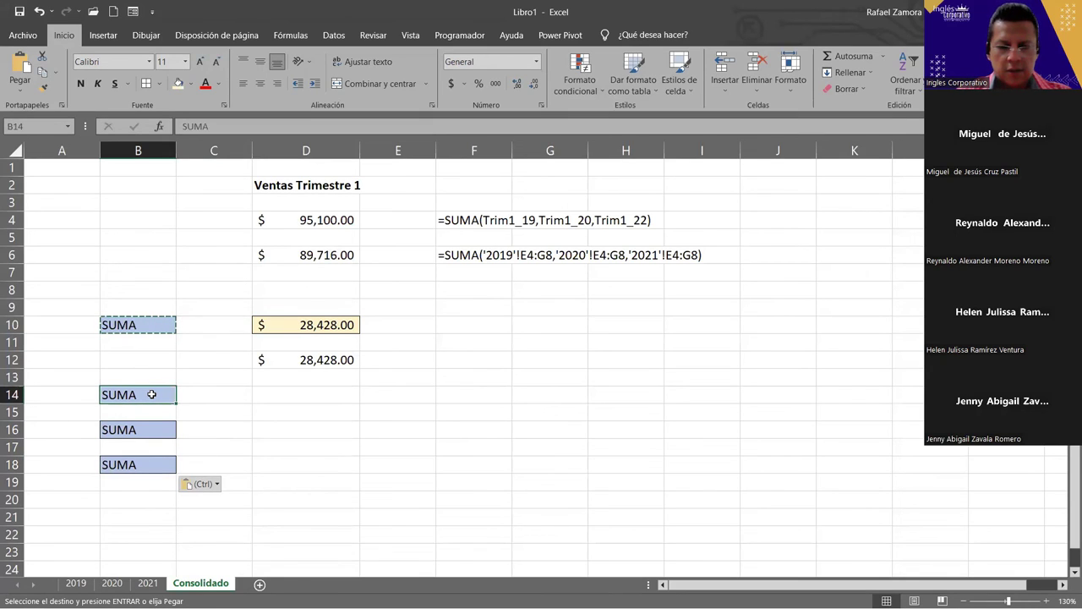
pyautogui.write('PROMEDIO')
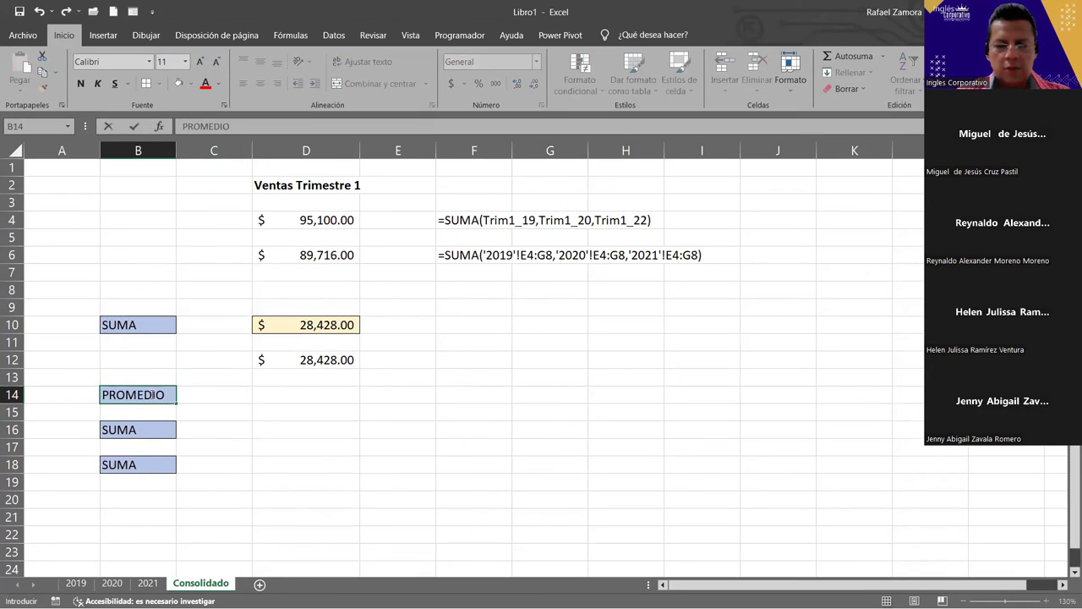
pyautogui.press('Return')
pyautogui.press('Return')
pyautogui.write('MAX')
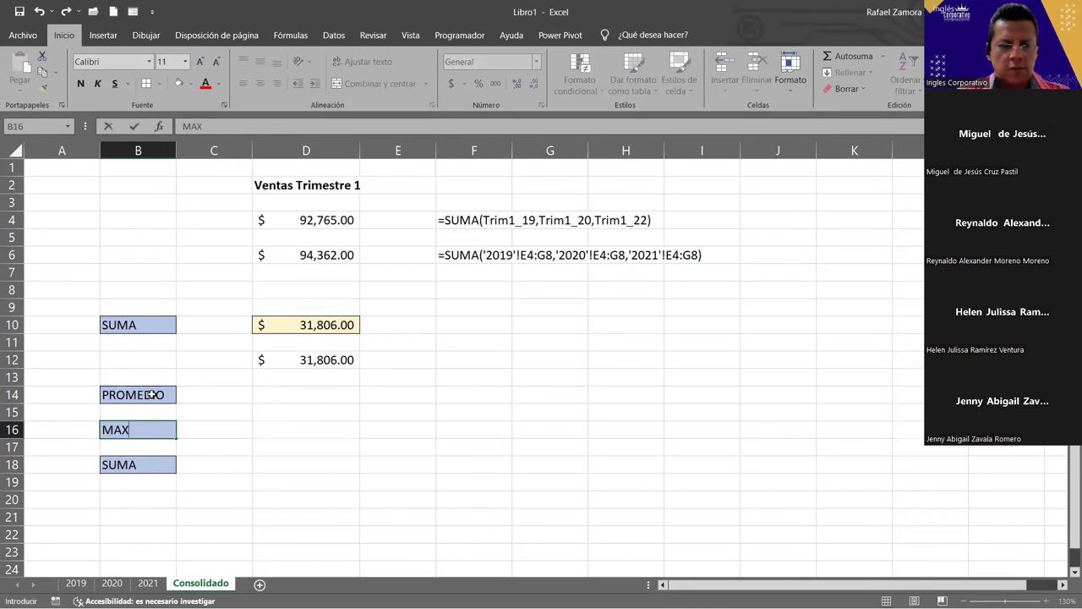
pyautogui.press('Return')
pyautogui.press('Return')
pyautogui.press('F2')
pyautogui.press('BackSpace')
pyautogui.press('BackSpace')
pyautogui.press('BackSpace')
pyautogui.write('MIN')
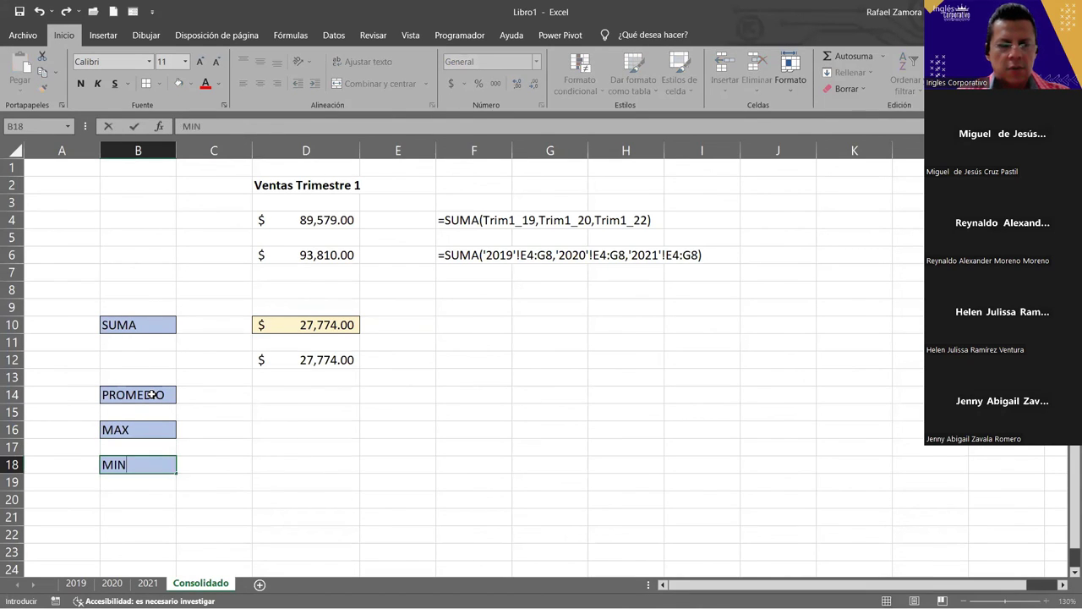
pyautogui.press('Return')
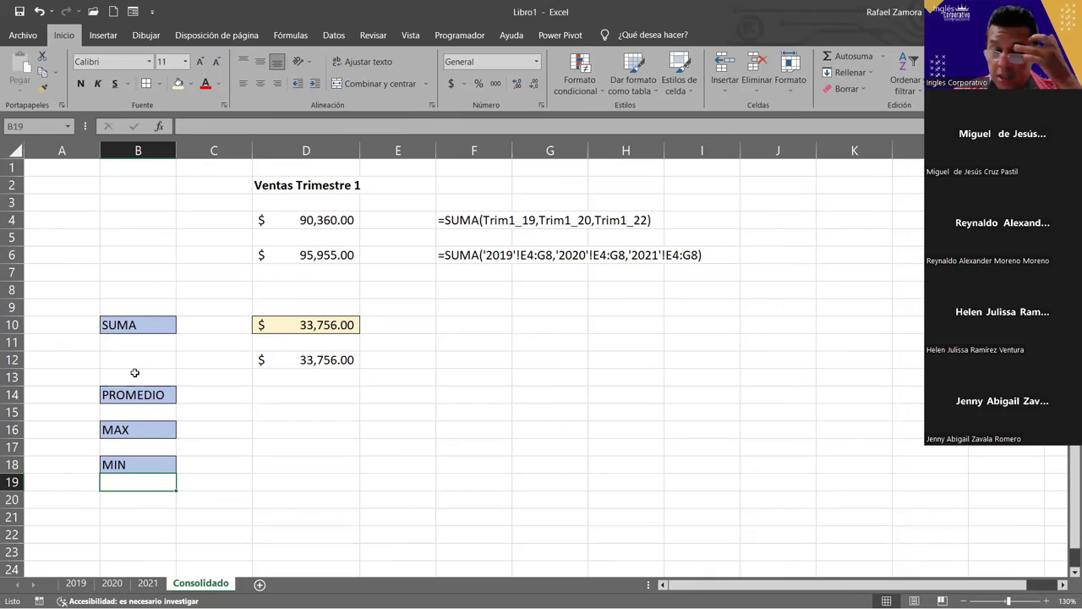
# Type DICIEMBRE in C13 and centre it.
pyautogui.click(212, 378)
pyautogui.write('DICIEM')
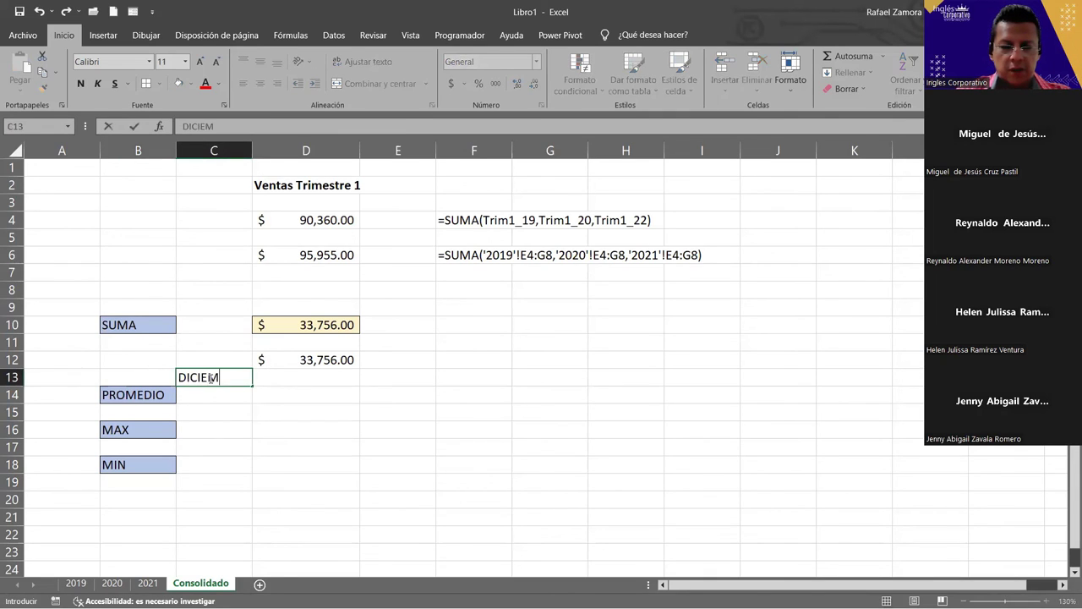
pyautogui.write('BRE')
pyautogui.press('Return')
pyautogui.click(211, 378)
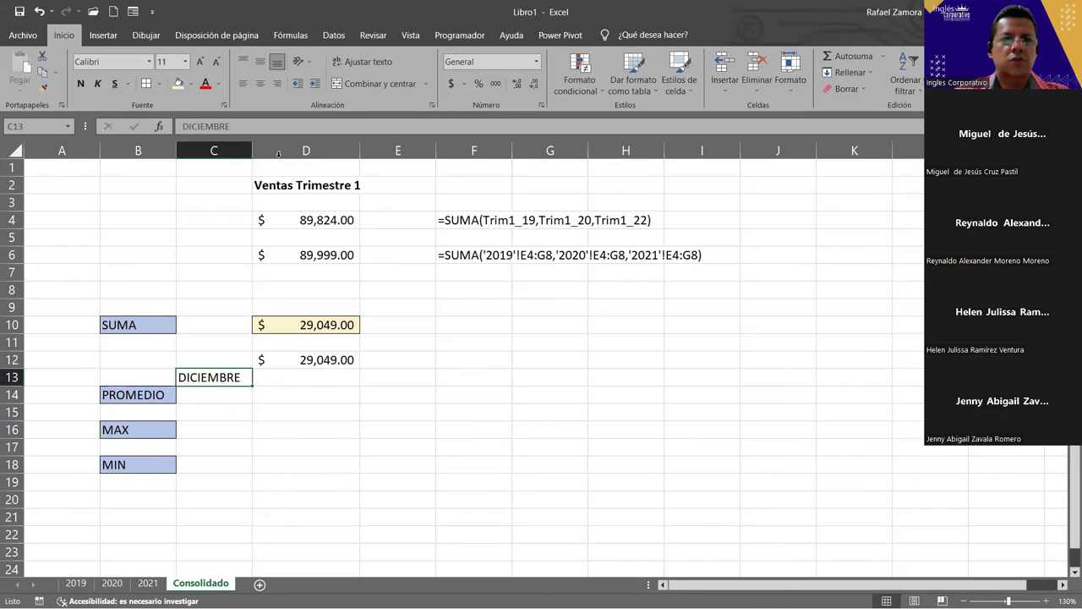
pyautogui.click(259, 83)
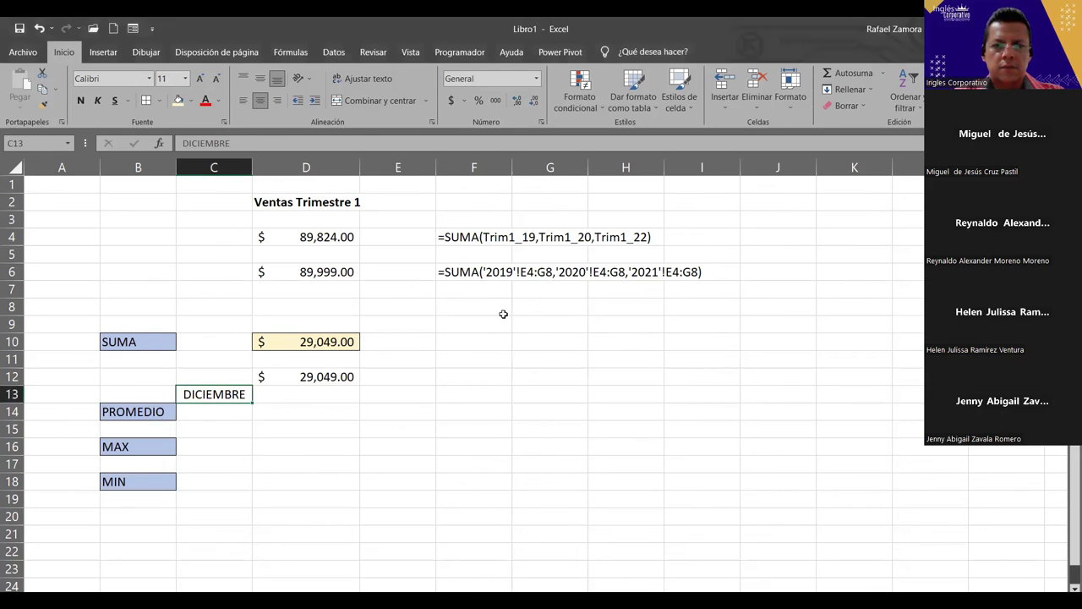
# Start saving the workbook, then cancel the Save dialog so nothing is written.
pyautogui.click(17, 30)
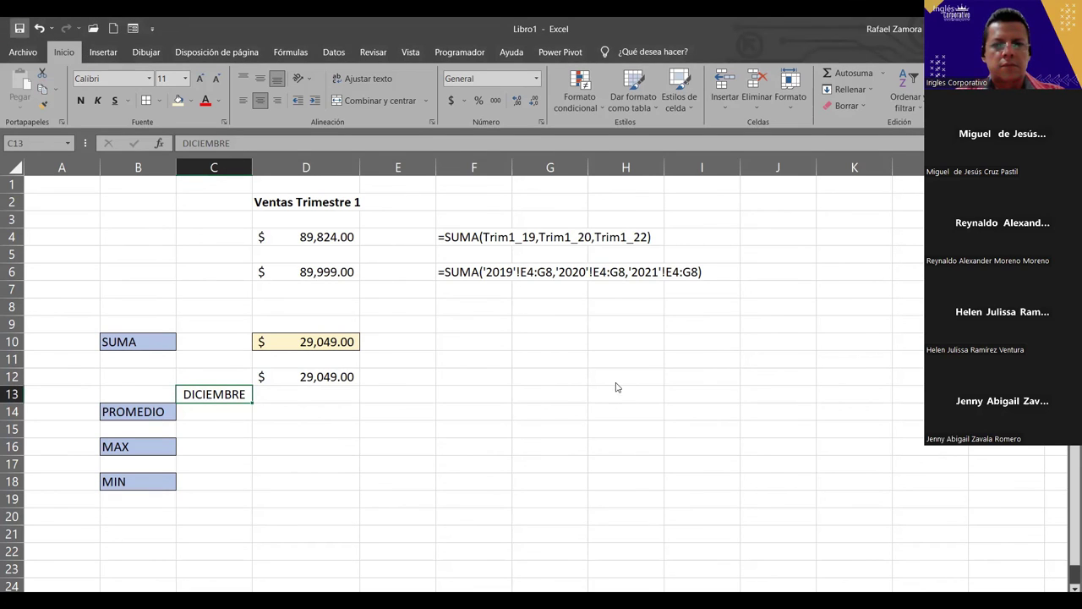
pyautogui.click(649, 409)
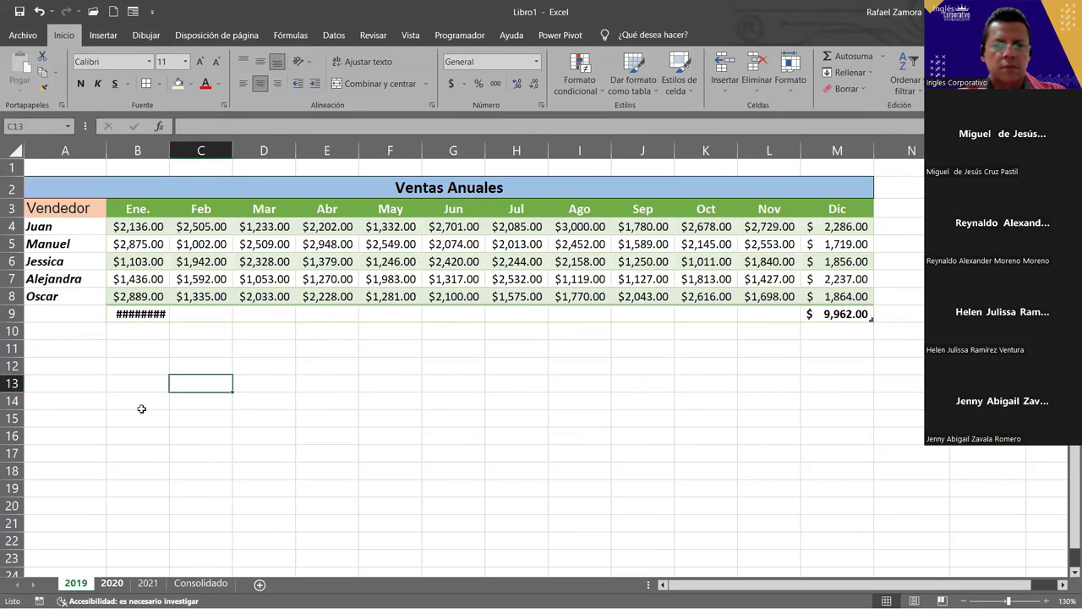
# Autofit column B on 2019 so the January total shows, then move through 2020 and 2021 to Consolidado.
pyautogui.doubleClick(172, 149)
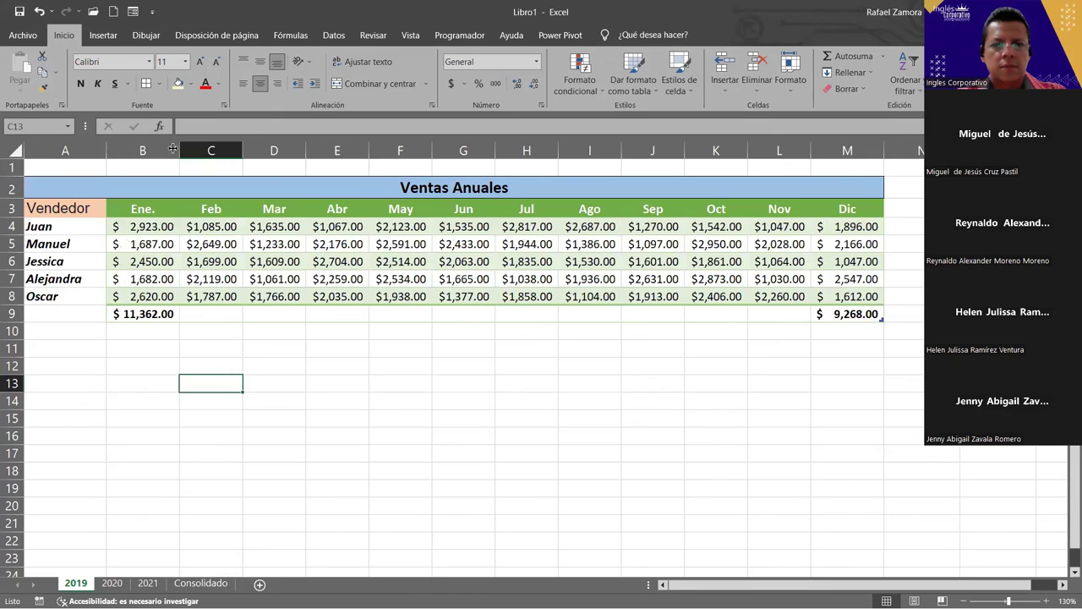
pyautogui.hotkey('ctrl', 'pagedown')
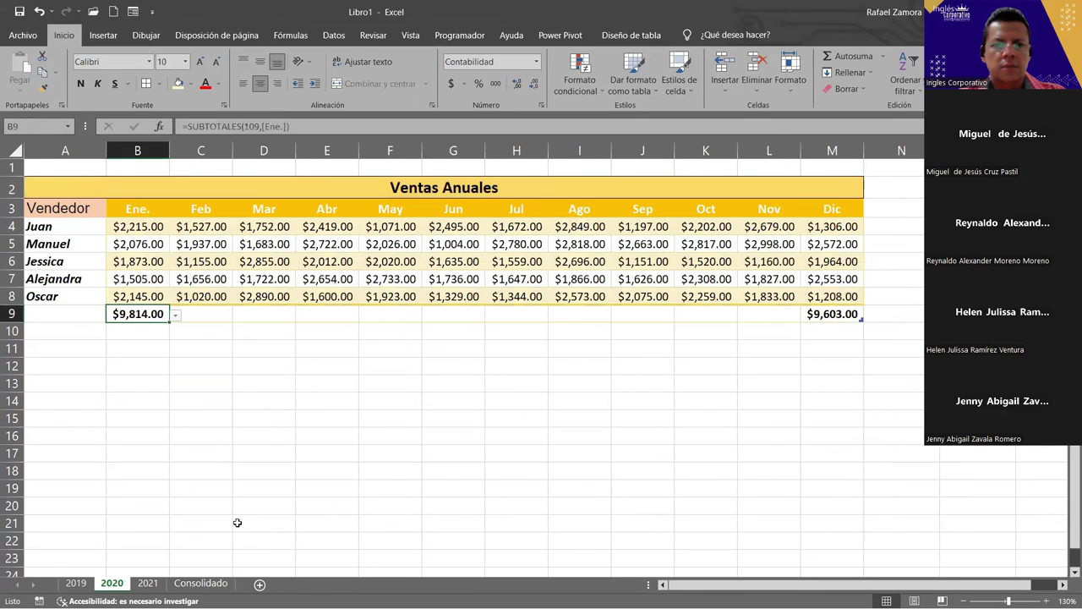
pyautogui.hotkey('ctrl', 'pagedown')
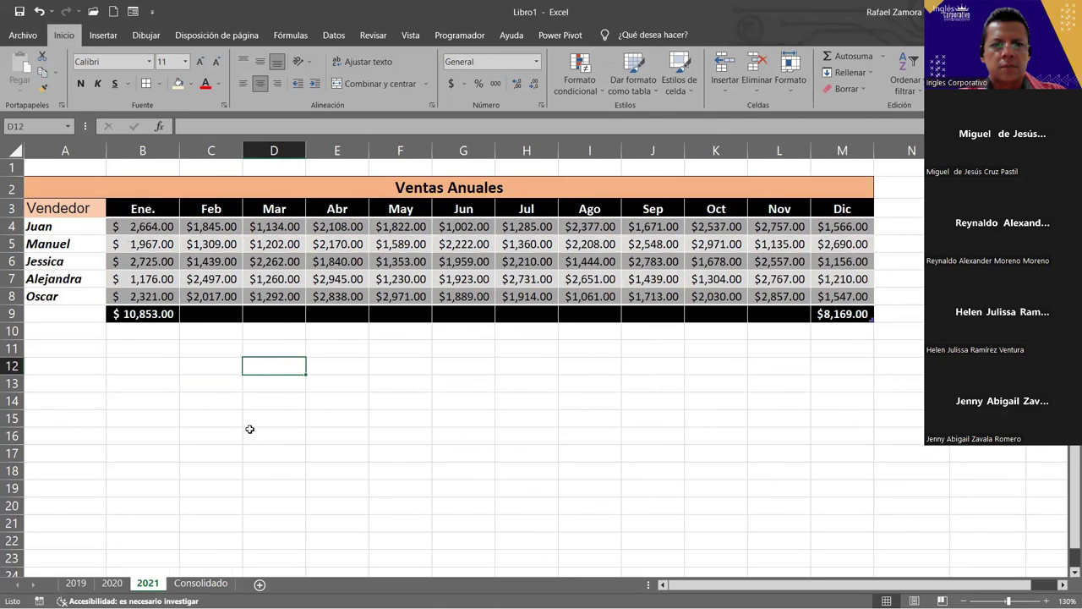
pyautogui.hotkey('ctrl', 'pagedown')
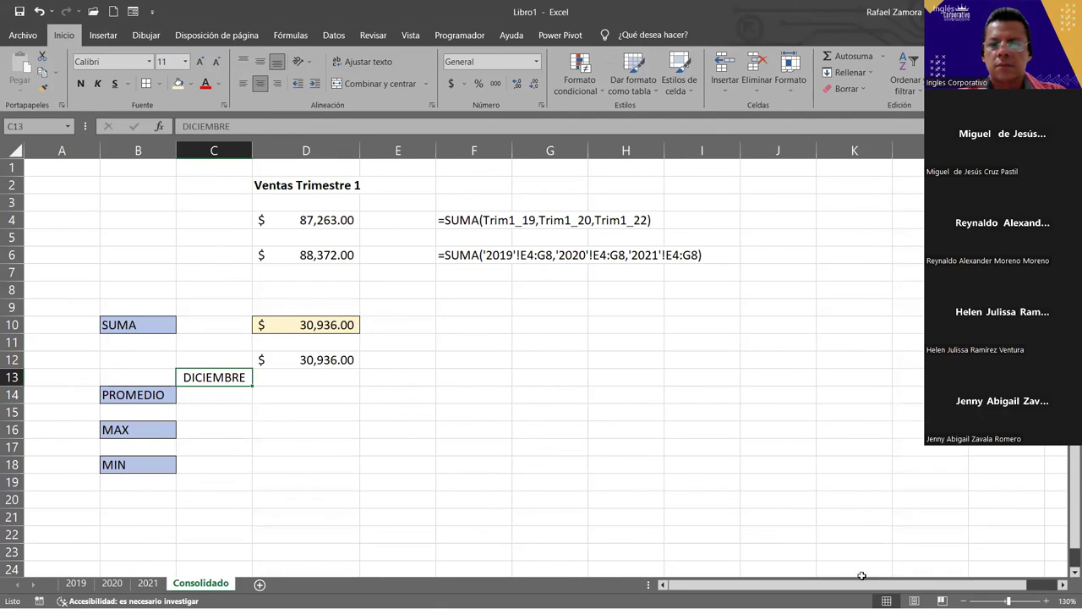
# Check the Consolidado totals, selecting K14 and I15 and ending on empty cell D7.
pyautogui.moveTo(880, 589); pyautogui.dragTo(956, 586)
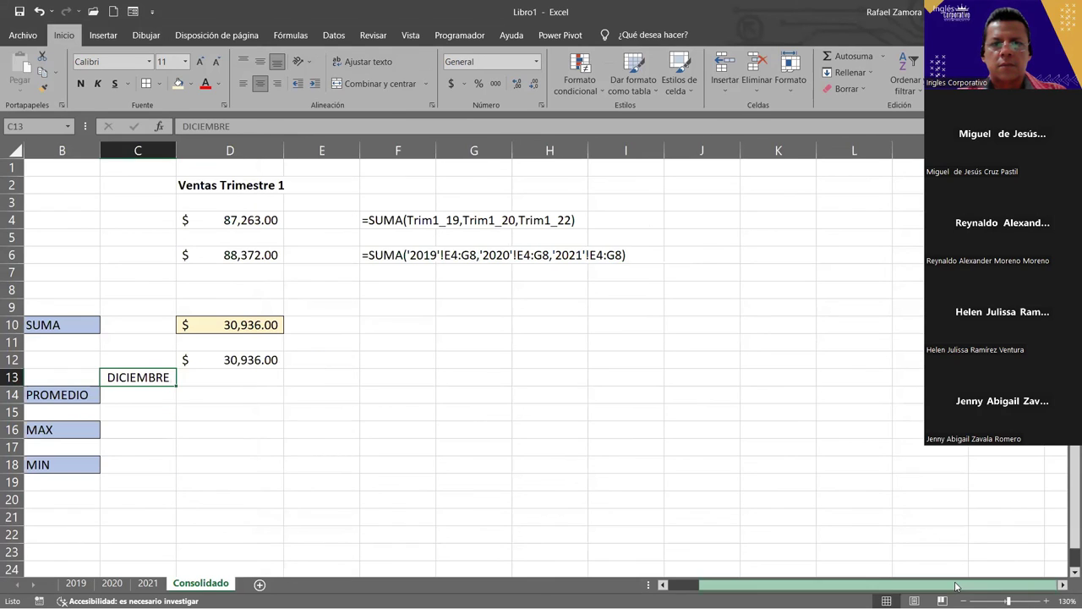
pyautogui.click(760, 387)
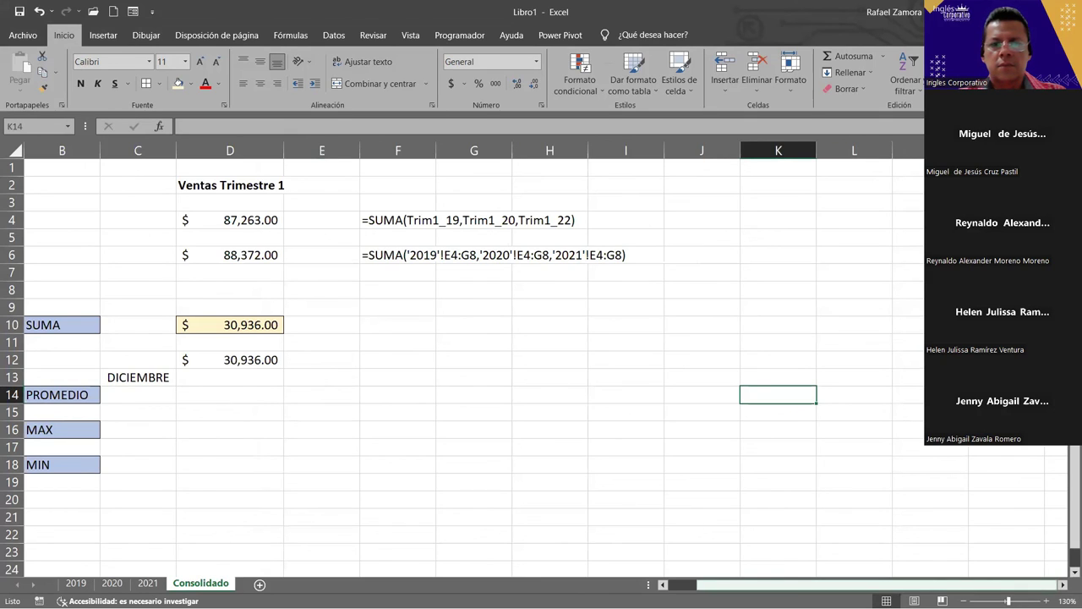
pyautogui.hscroll(-1, 708, 416)
pyautogui.click(708, 416)
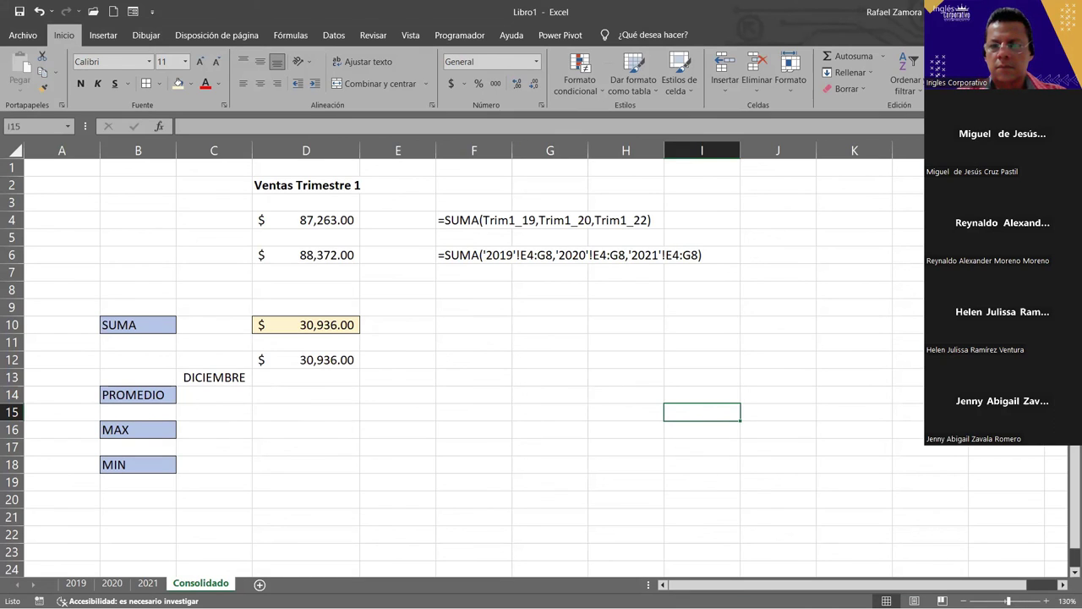
pyautogui.click(275, 273)
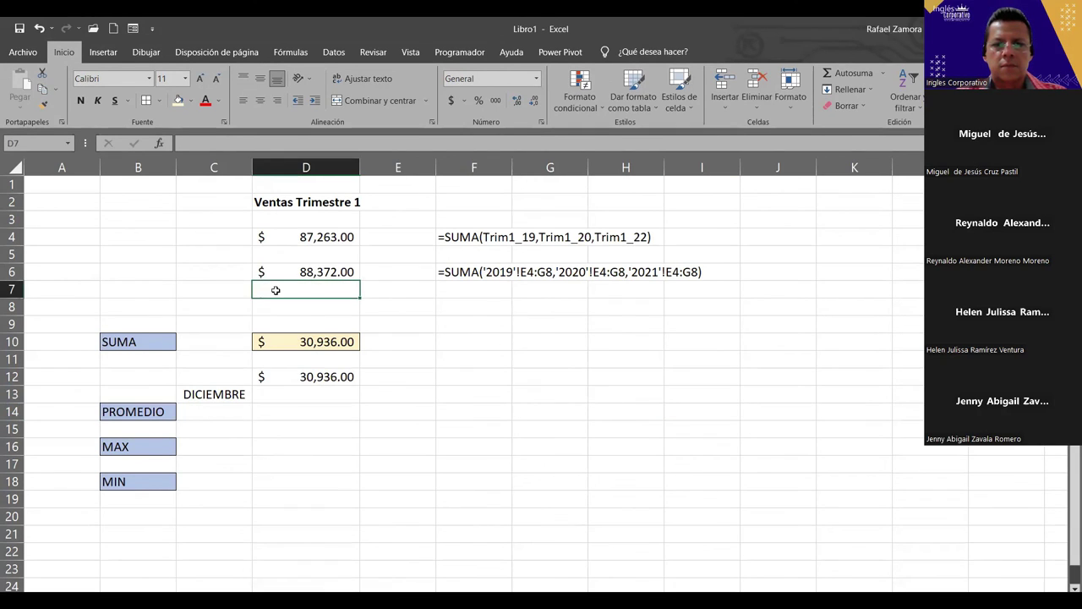